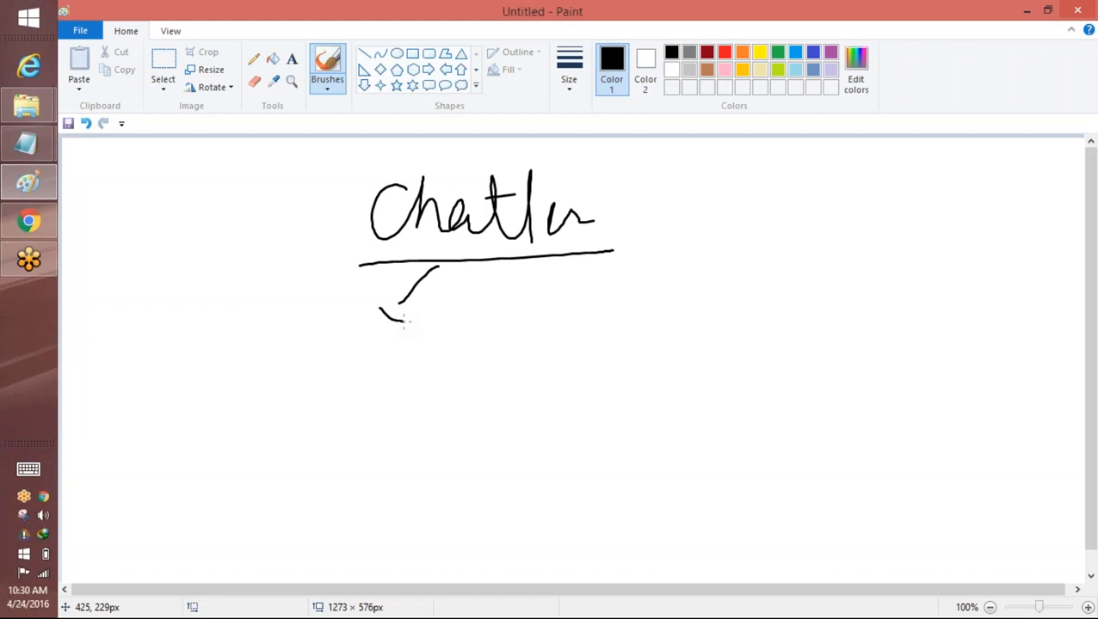
Switch from the Paint sketch to the Chrome New Tab window
key("alt+Tab")
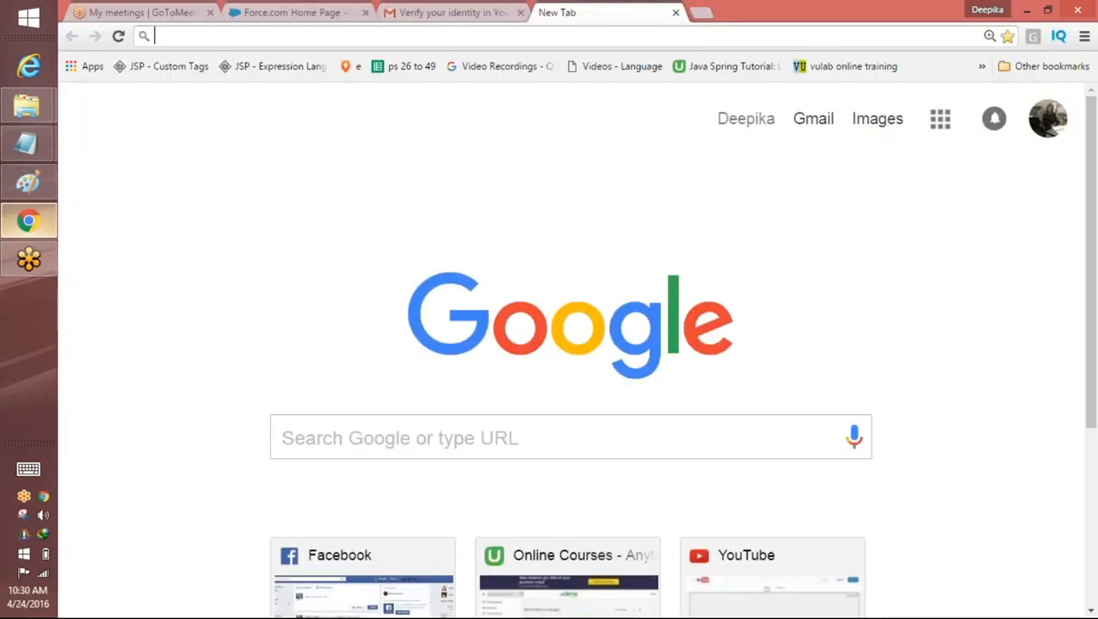
Return to the Force.com Home page and drop down the Recruiting app switcher
left_click(308, 15)
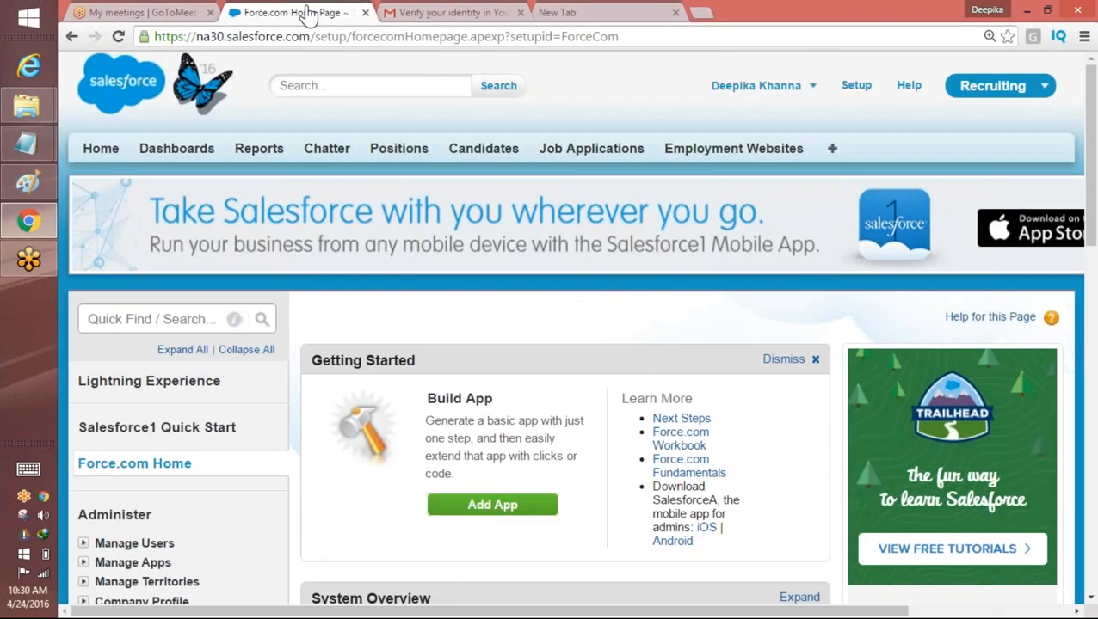
left_click(1074, 44)
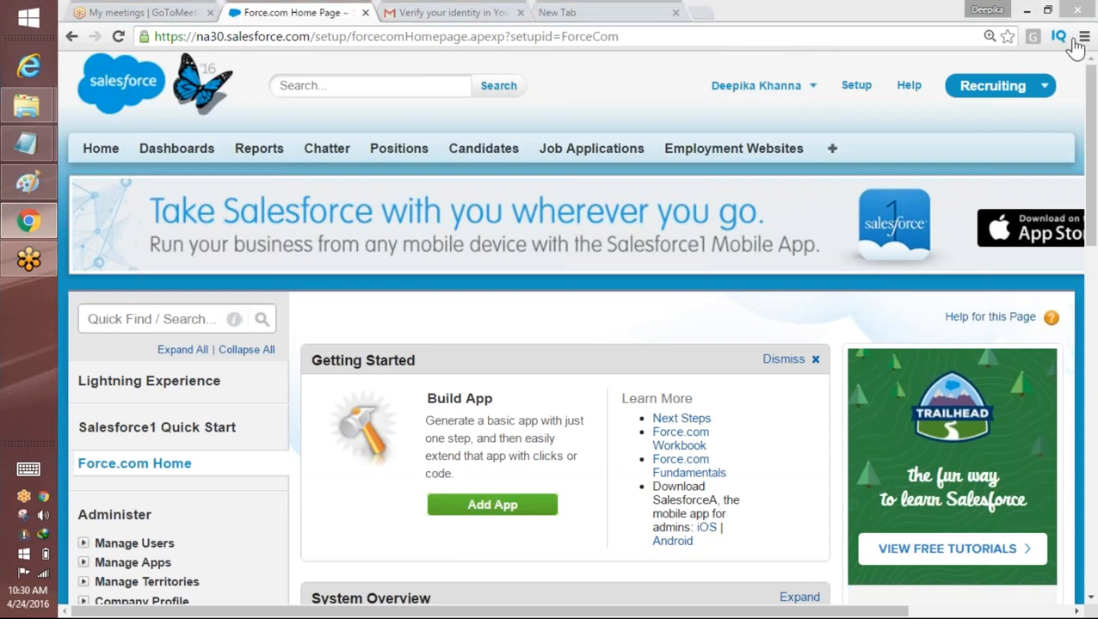
left_click(750, 211)
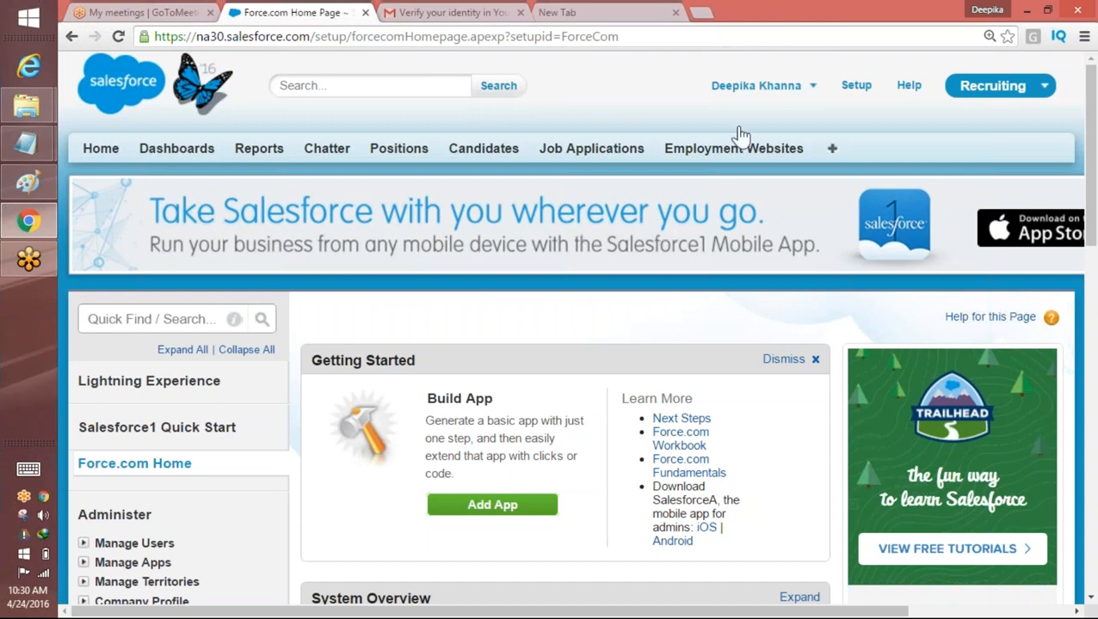
left_click(1000, 96)
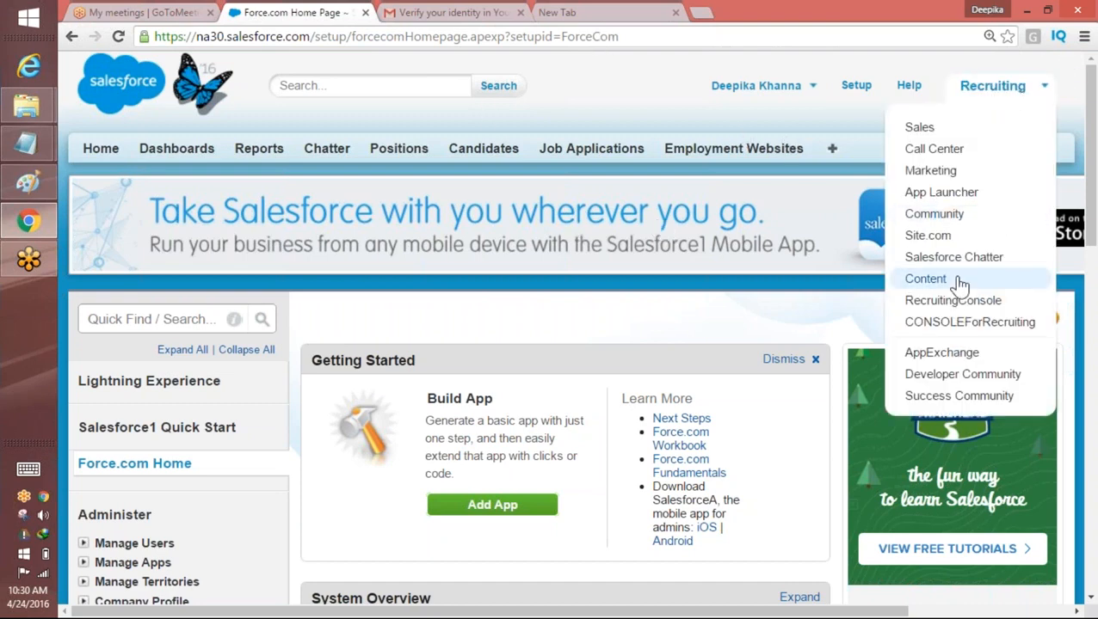
Enter the Chatter app, skip its welcome tour and groups dialog, then switch to Sales
left_click(977, 257)
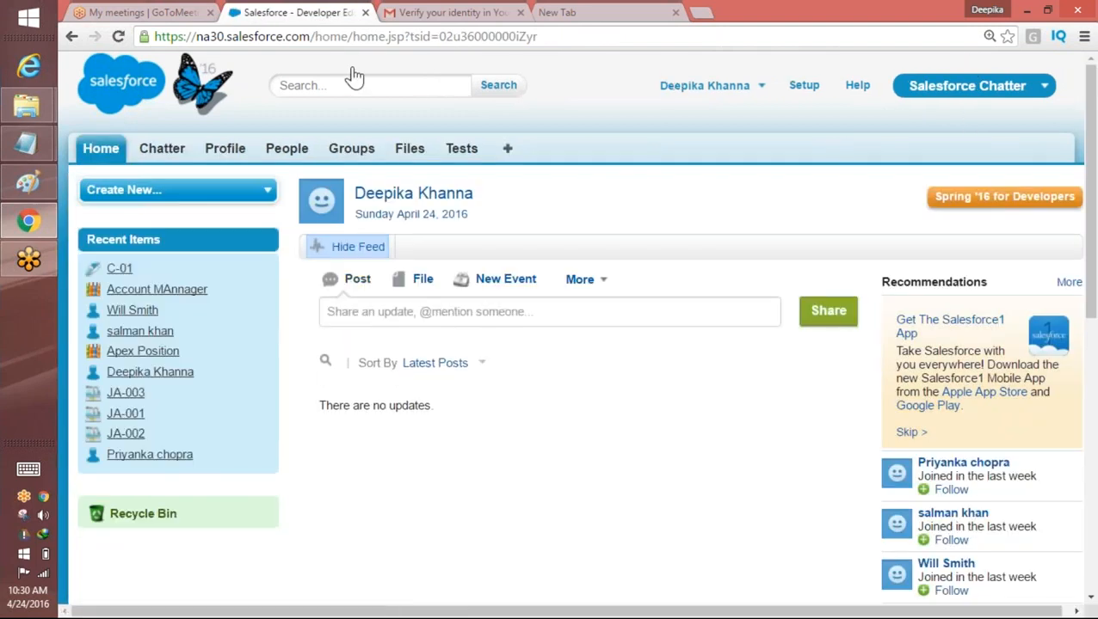
left_click(165, 153)
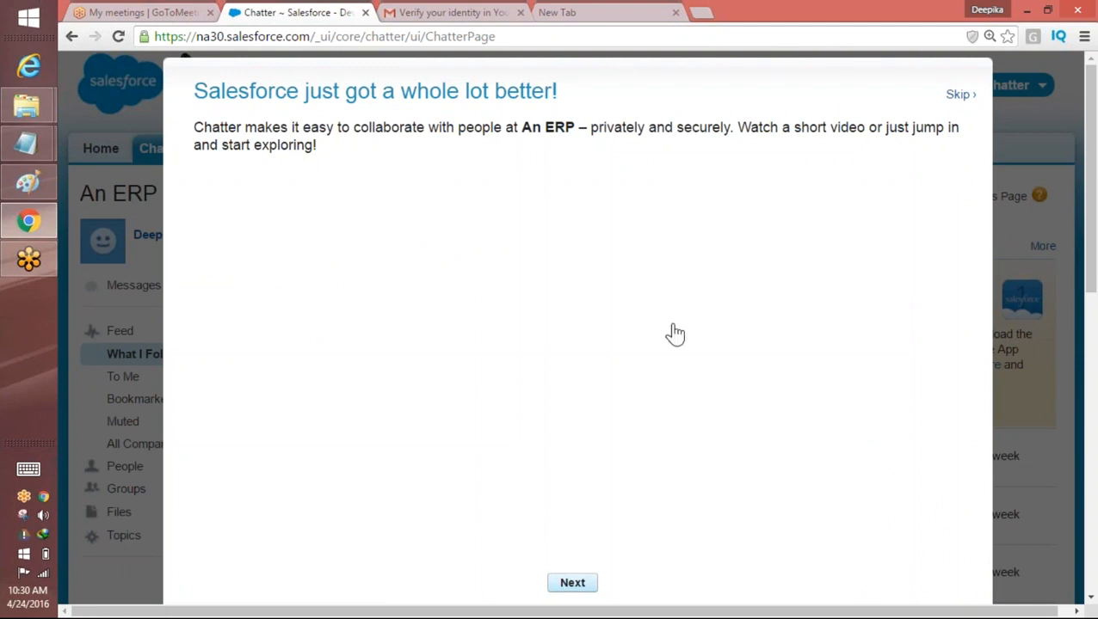
left_click(953, 97)
left_click(968, 75)
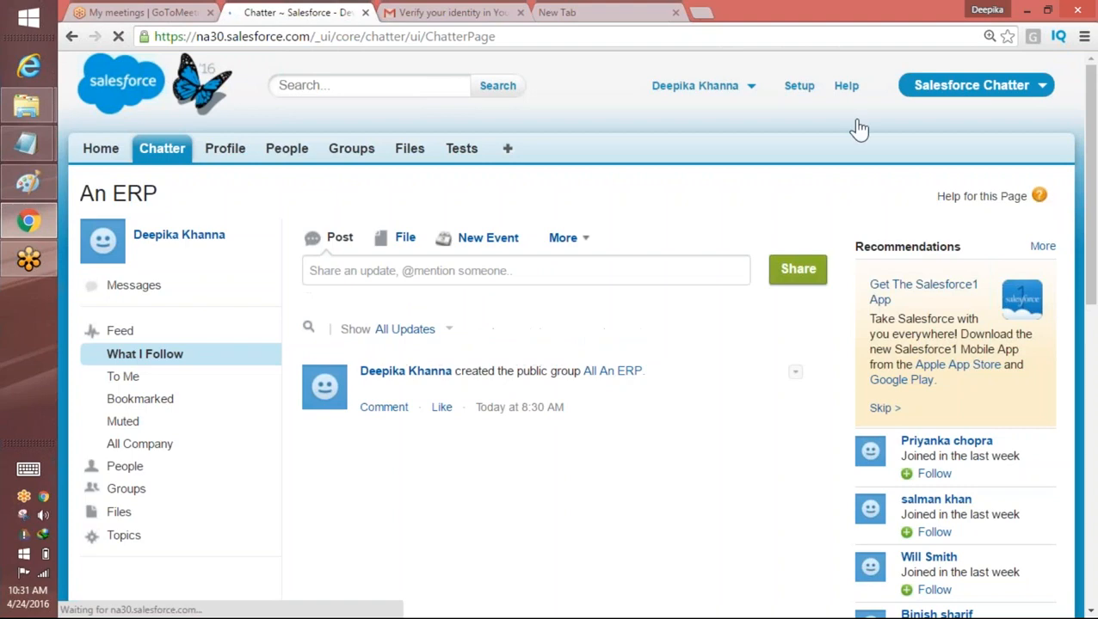
left_click(980, 91)
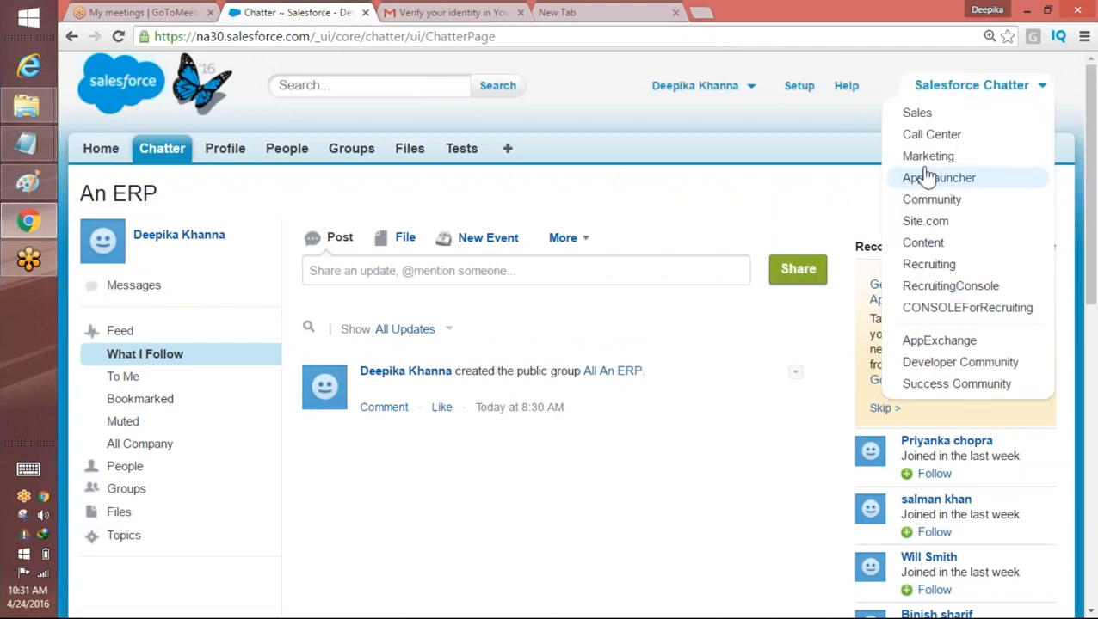
left_click(916, 112)
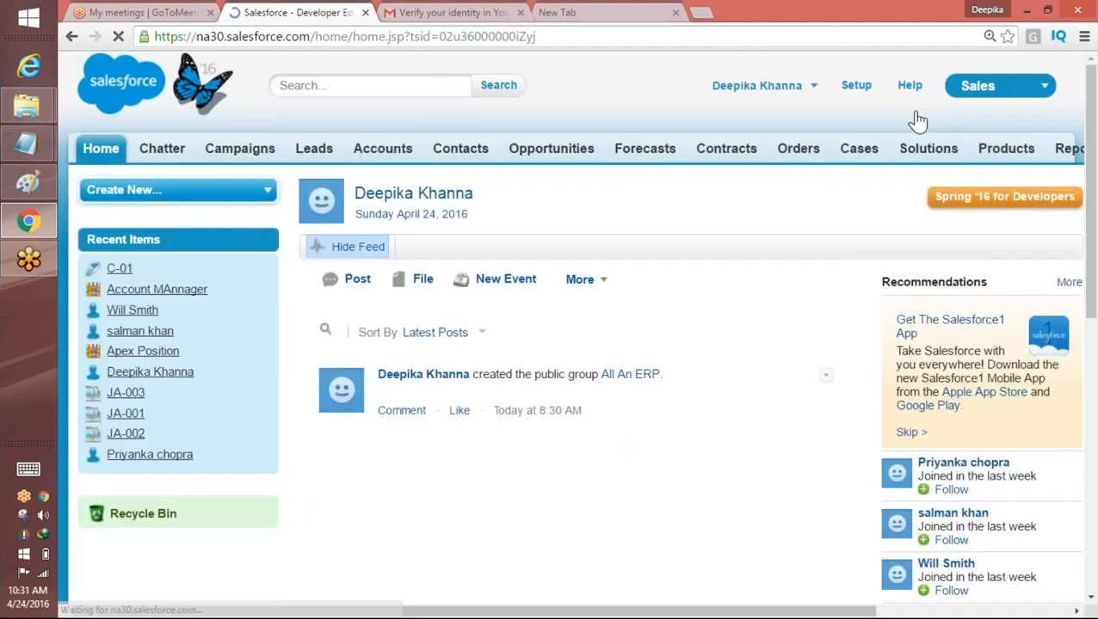
Open your own Chatter profile, review its Overview, then return to its Feed
left_click(177, 153)
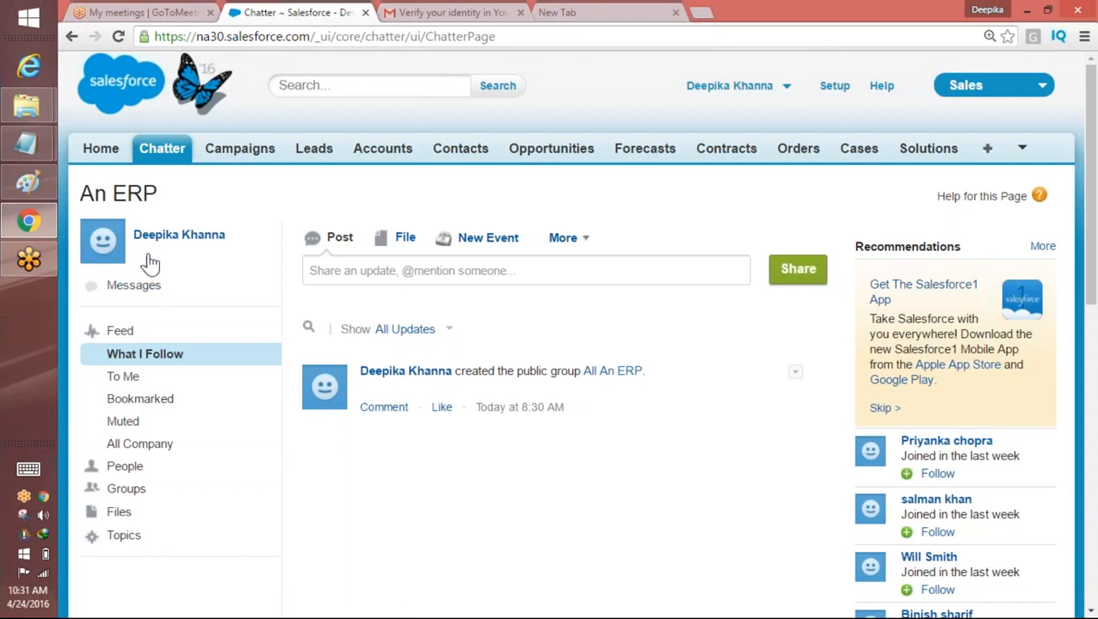
left_click(176, 236)
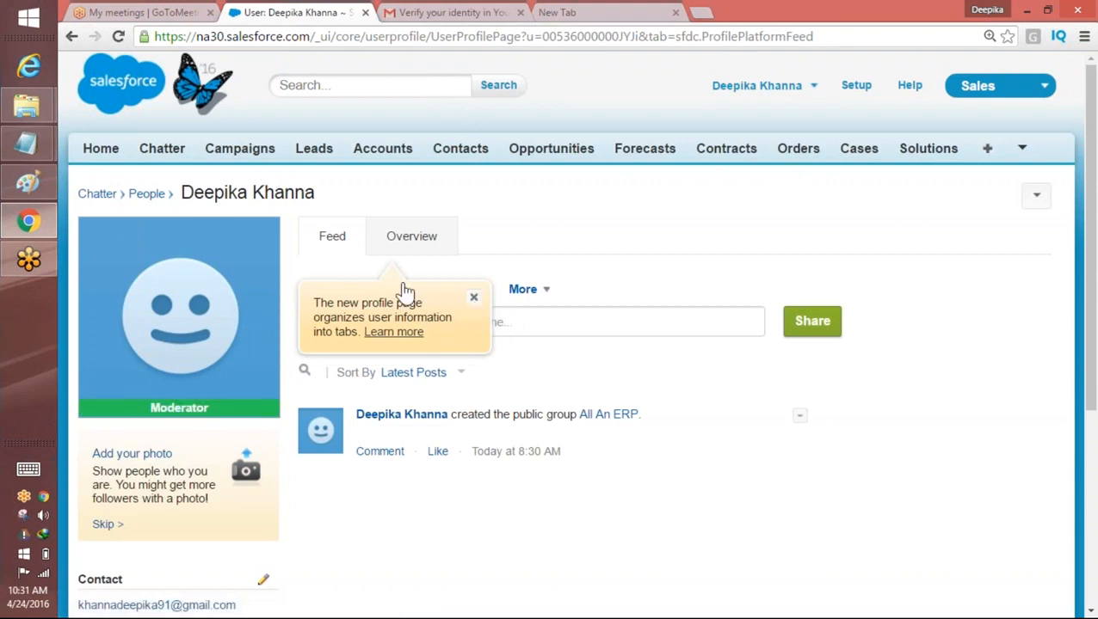
left_click(401, 237)
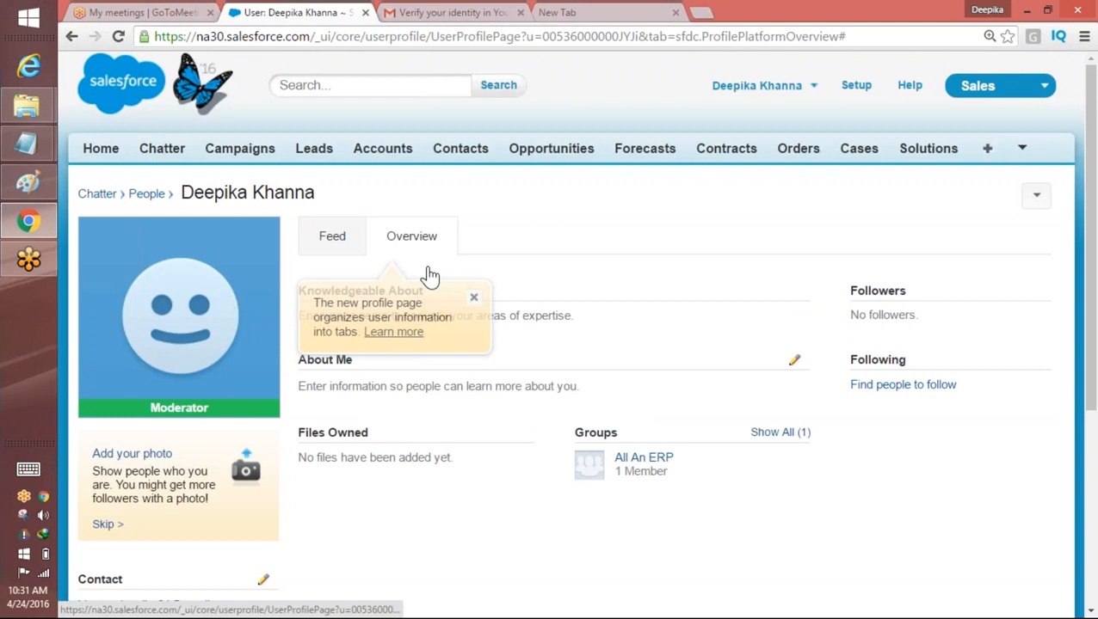
left_click(332, 235)
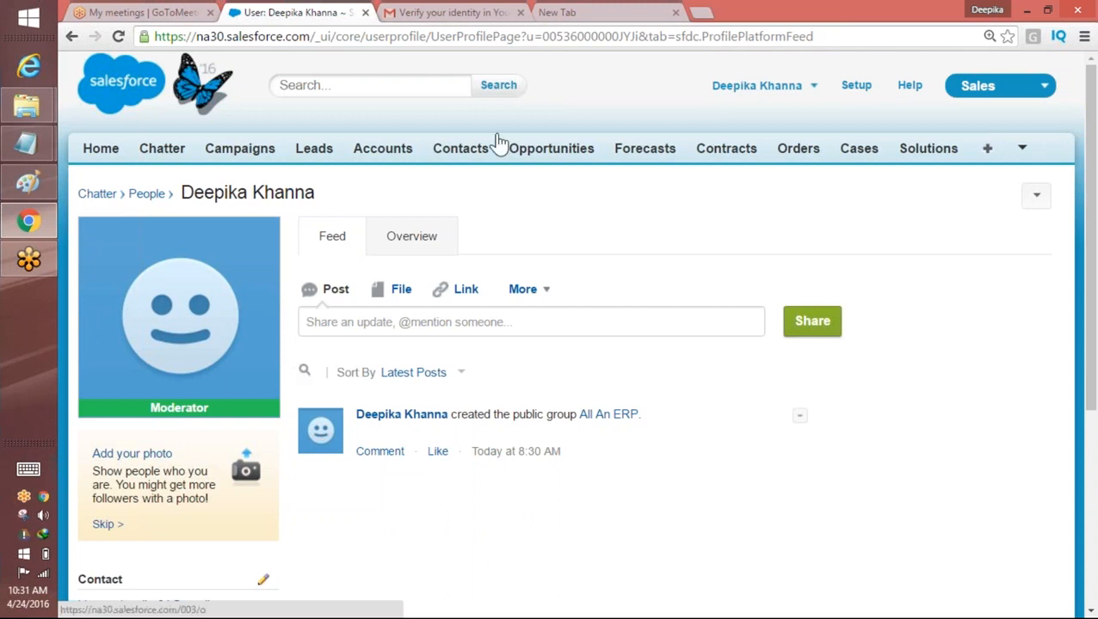
From the Chatter page, list all people in the organisation
left_click(162, 148)
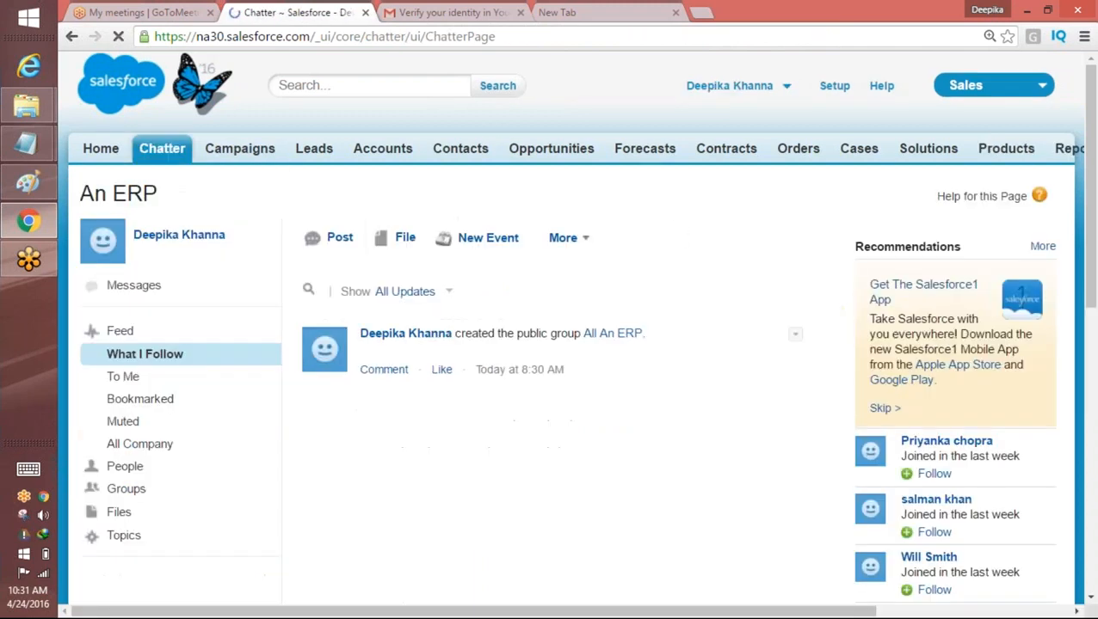
left_click_drag(1090, 231, 1092, 330)
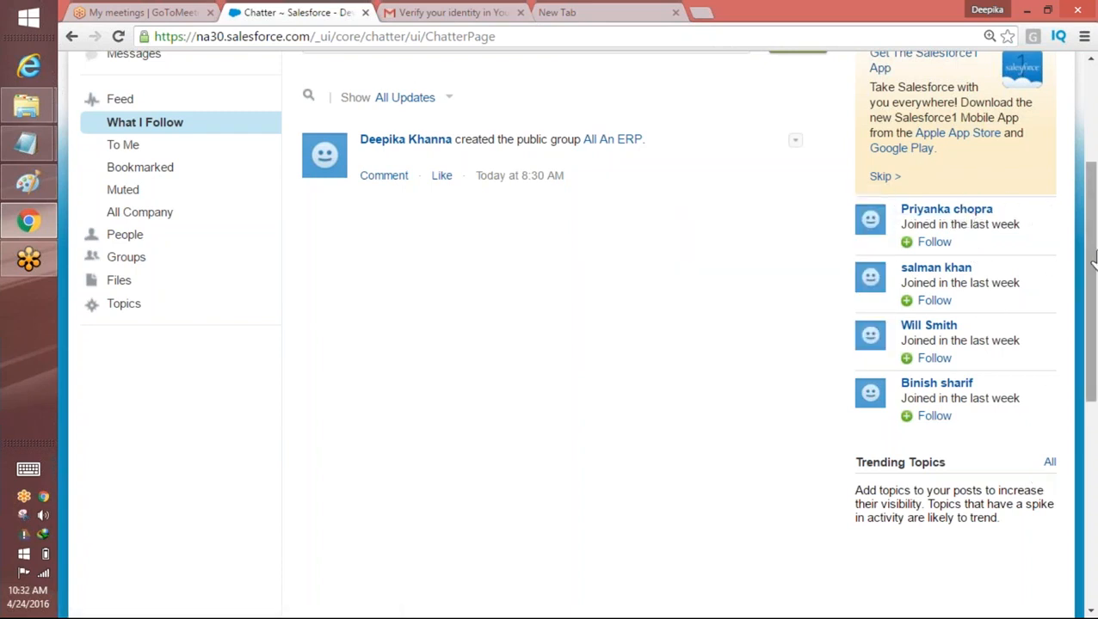
scroll(955, 182, "up", 3)
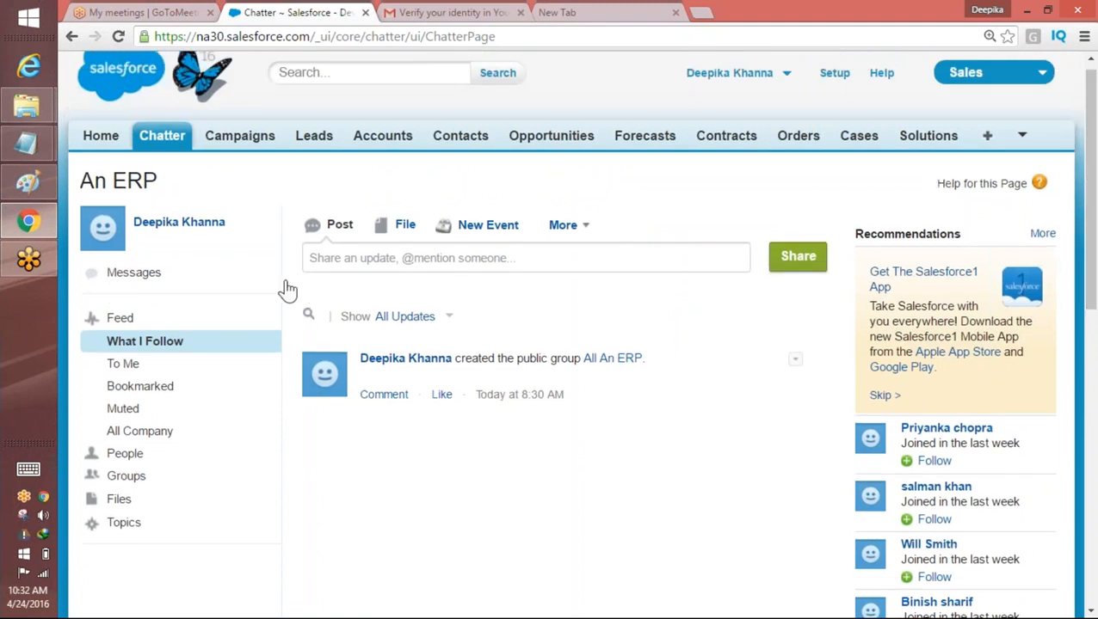
left_click(129, 456)
scroll(1093, 357, "down", 4)
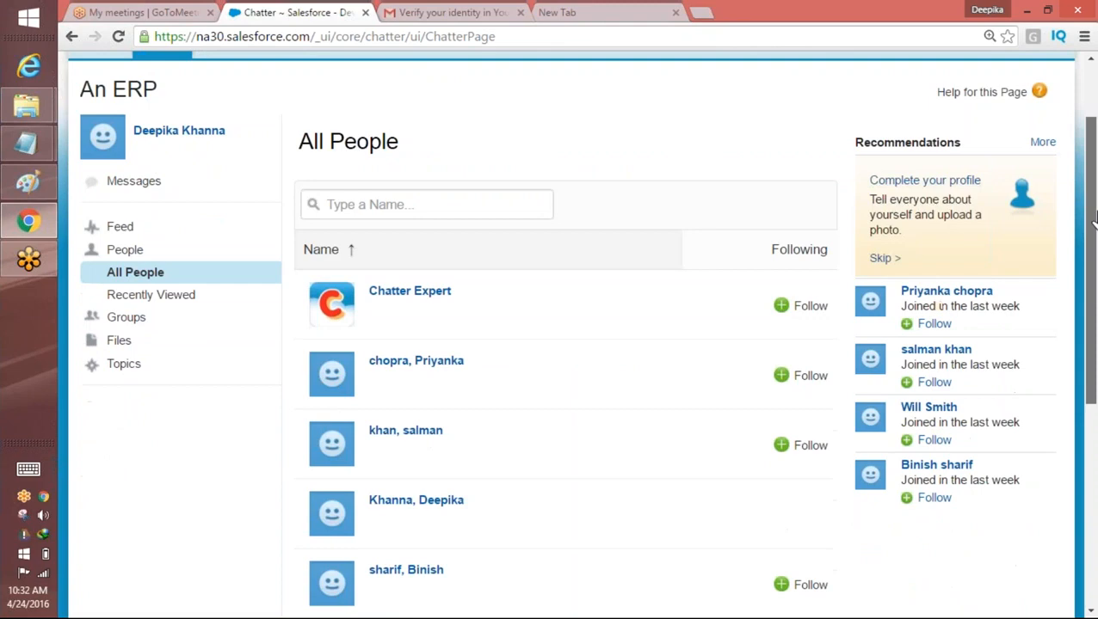
scroll(1092, 357, "down", 2)
scroll(1082, 258, "up", 3)
left_click_drag(1078, 238, 1092, 316)
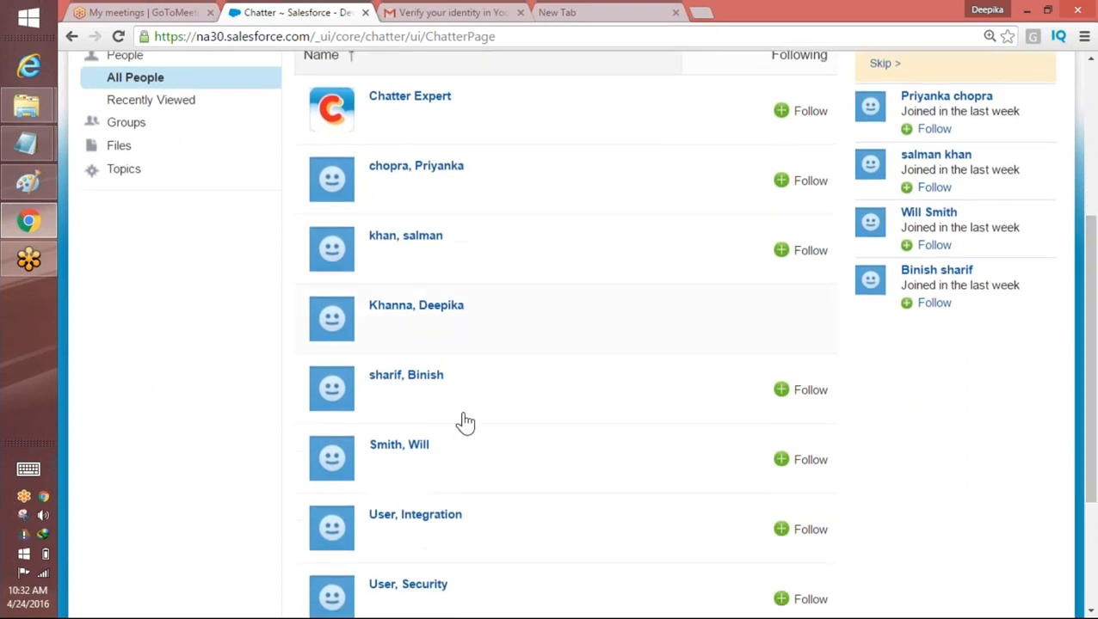
Follow the sixth colleague in the All People list
left_click(809, 462)
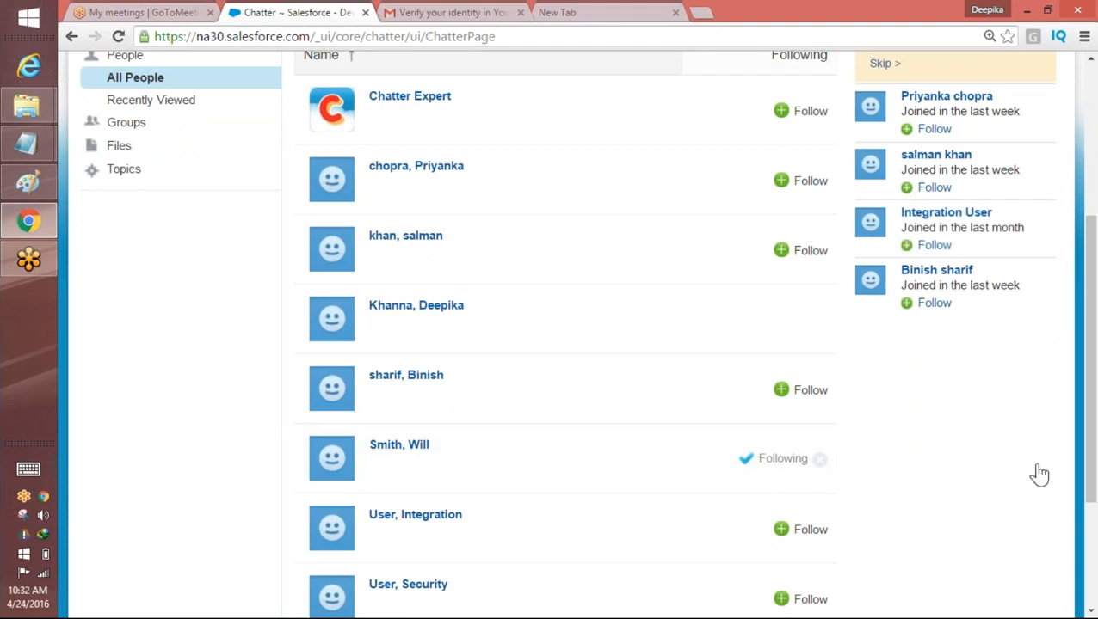
left_click_drag(1091, 359, 1091, 258)
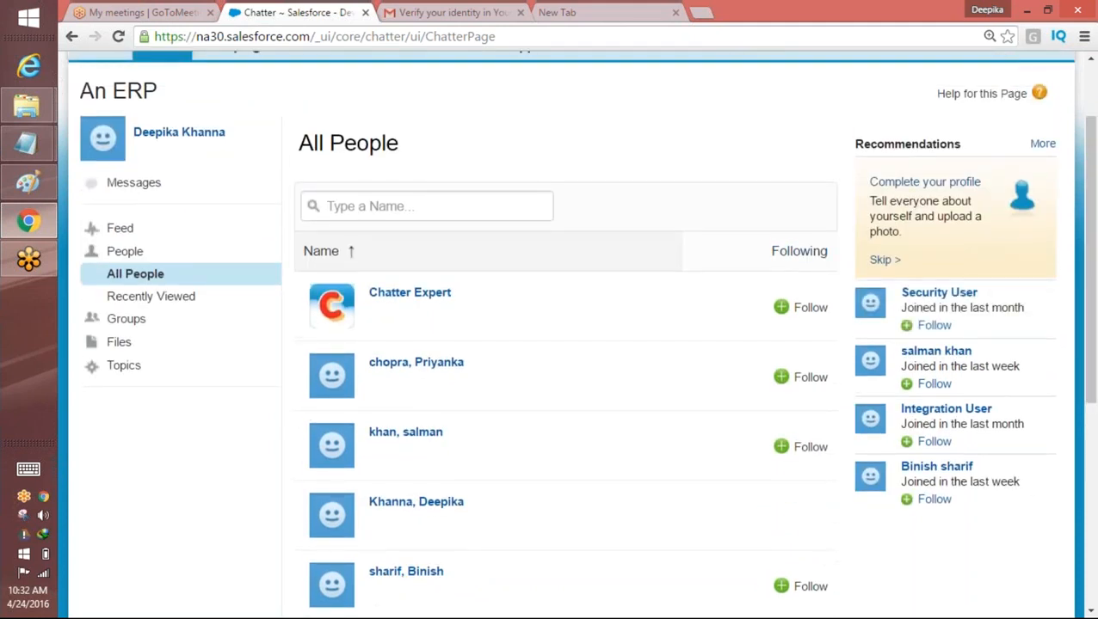
left_click_drag(1091, 197, 1091, 107)
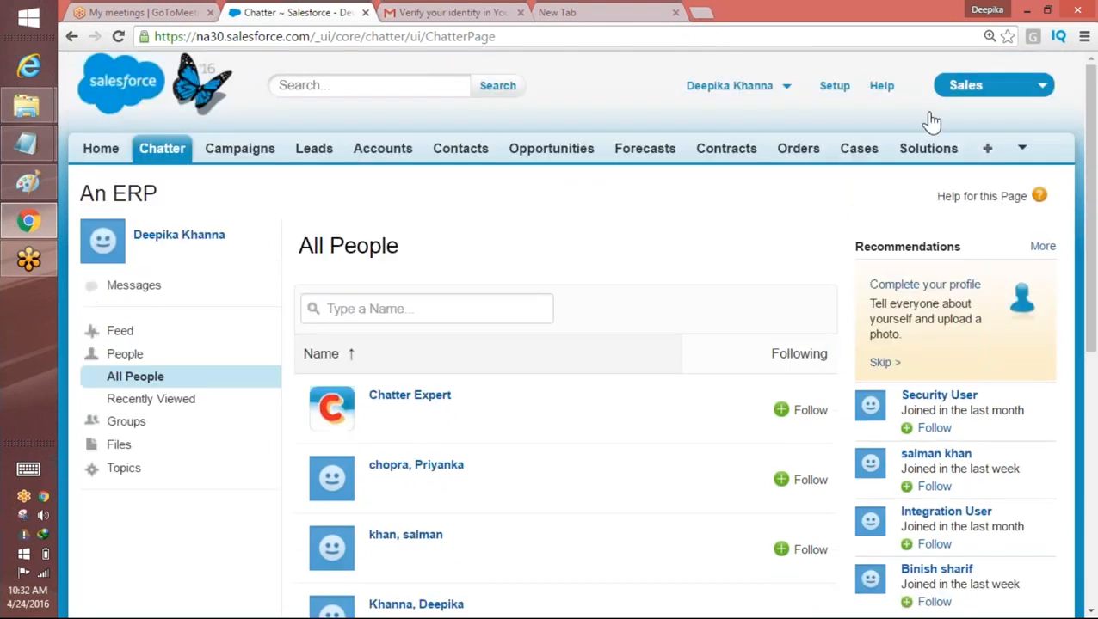
left_click(787, 86)
Log out and log in as the followed colleague using the autocompleted username
left_click(731, 176)
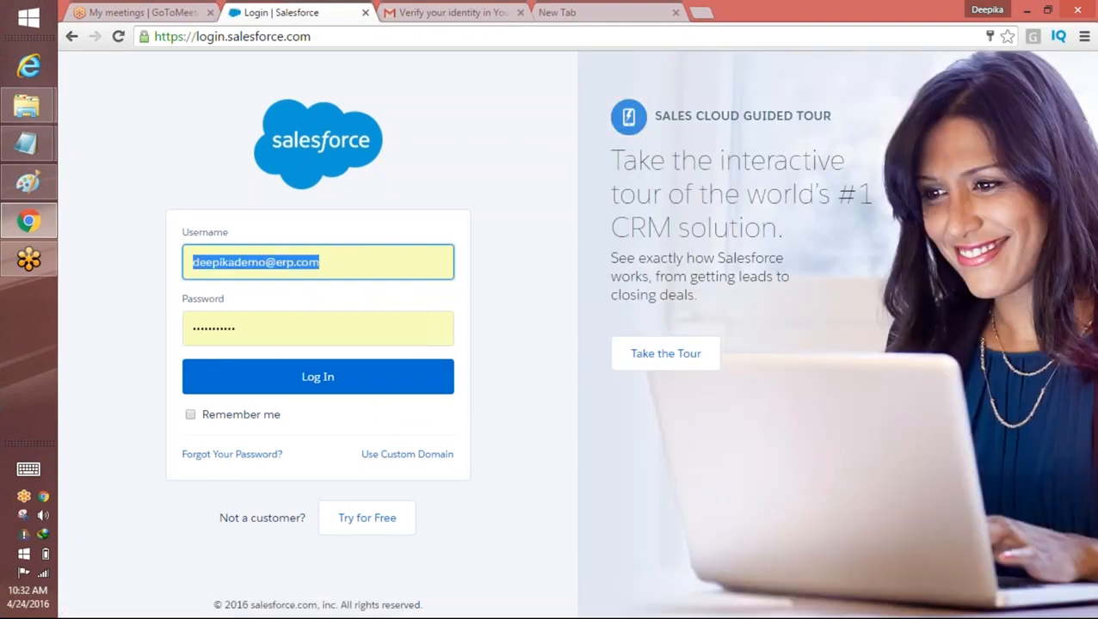
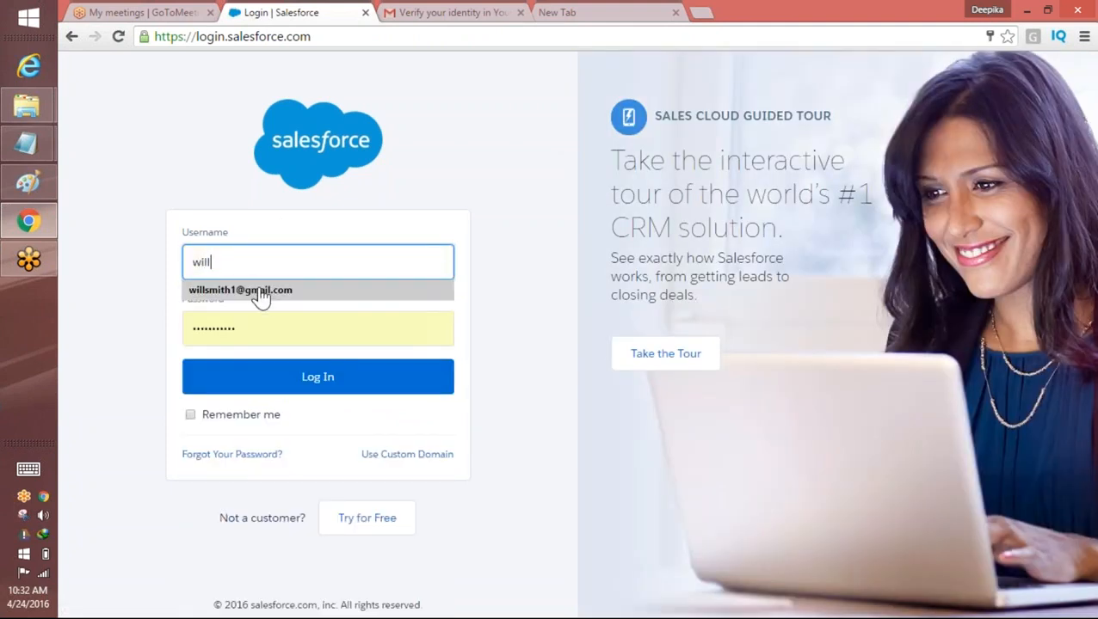
left_click(258, 291)
left_click(277, 378)
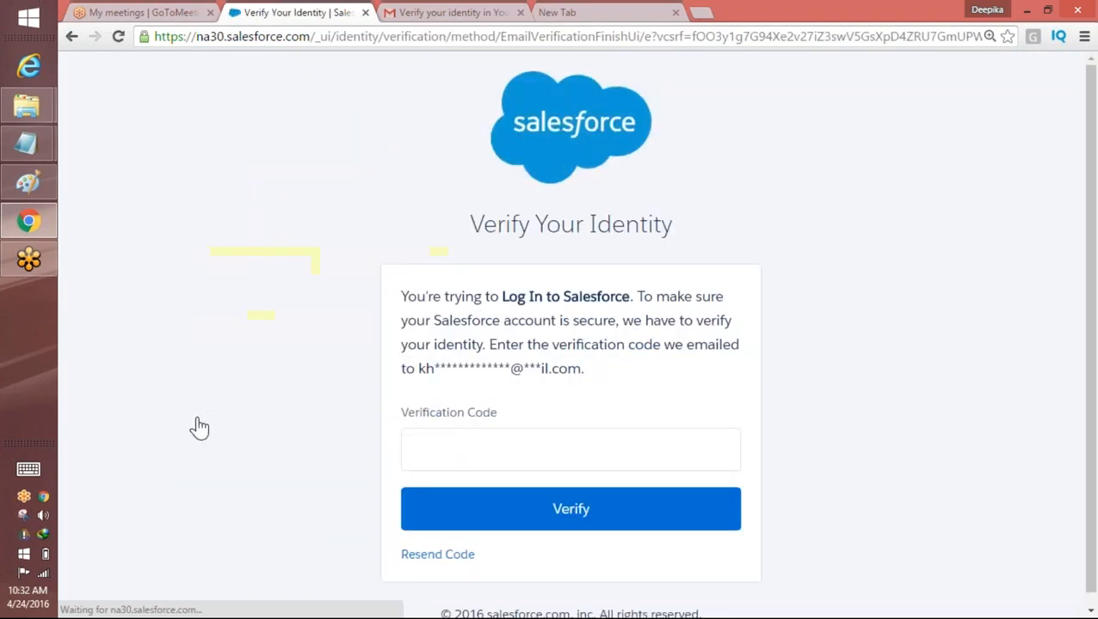
left_click(422, 12)
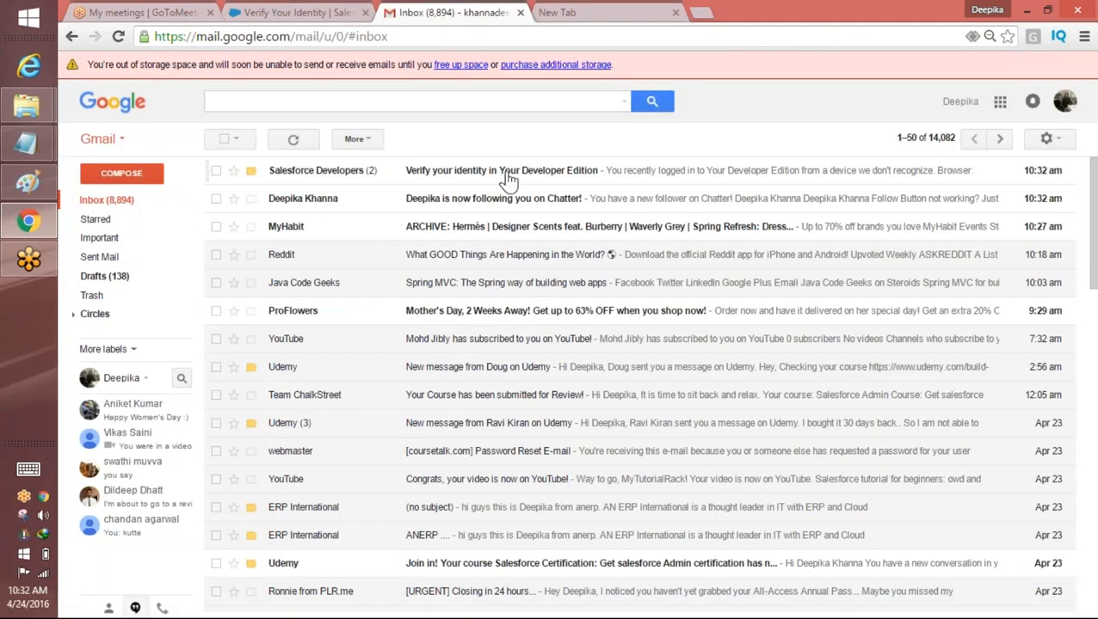
Copy the code from the Salesforce verification email and paste it into Verification Code
left_click(506, 172)
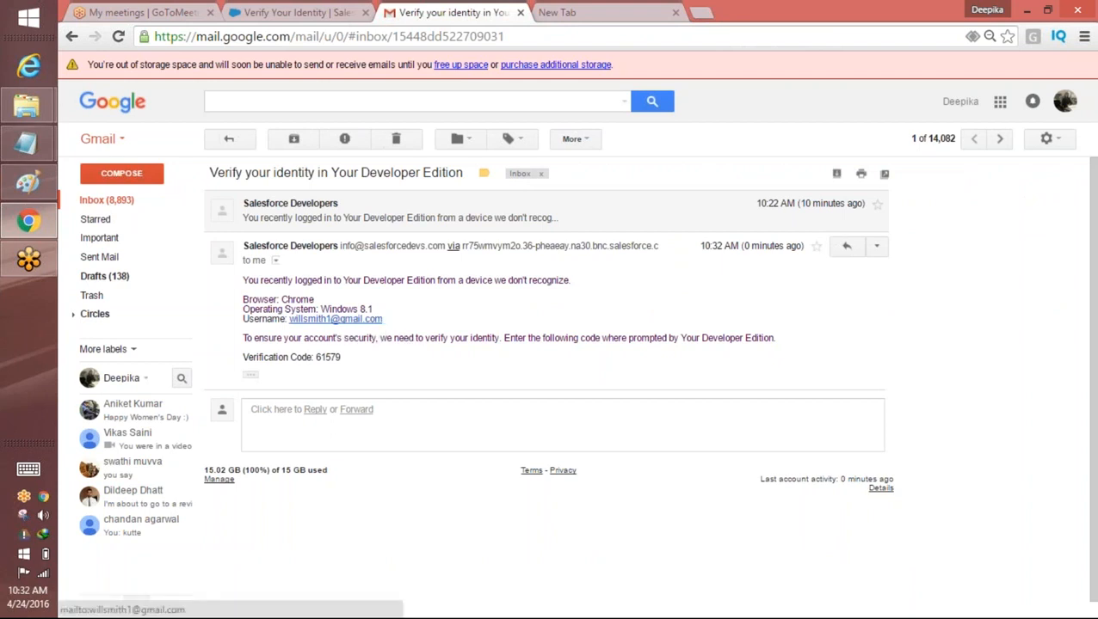
left_click_drag(327, 351, 329, 358)
left_click(328, 358)
double_click(328, 358)
key("ctrl+c")
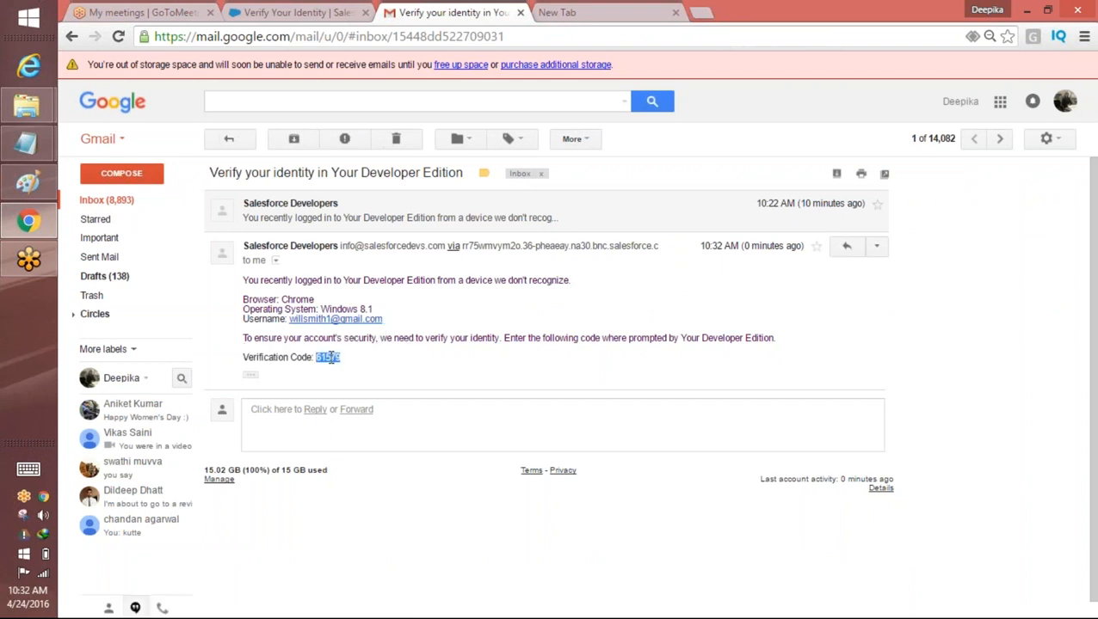
left_click(319, 12)
left_click(488, 445)
key("ctrl+v")
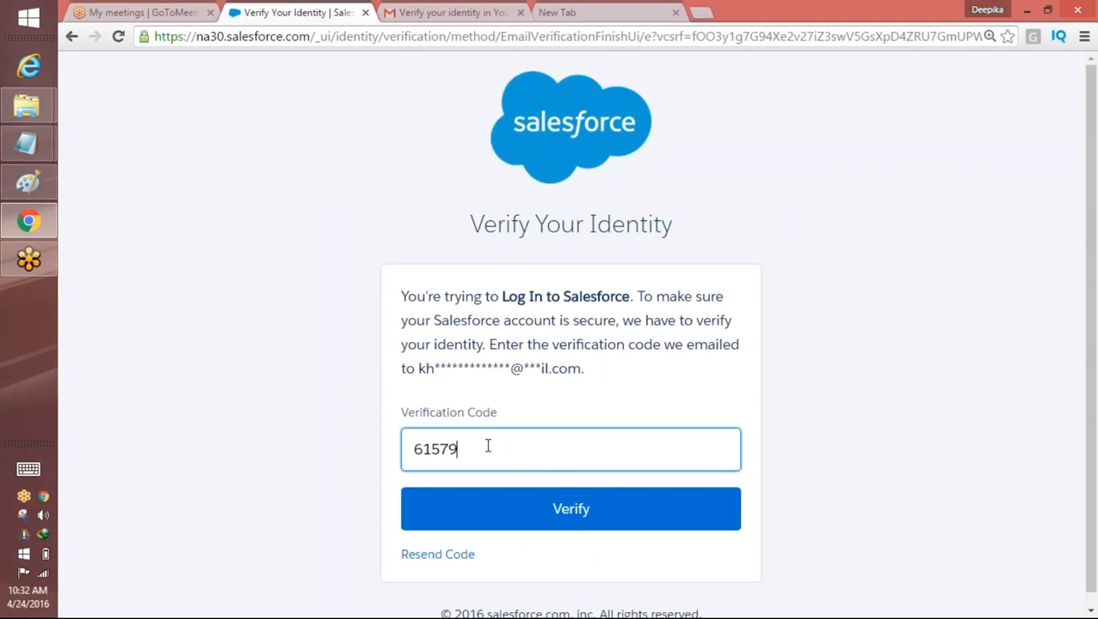
Submit the verification code, then share a short greeting with My Followers and check the feed
left_click(590, 514)
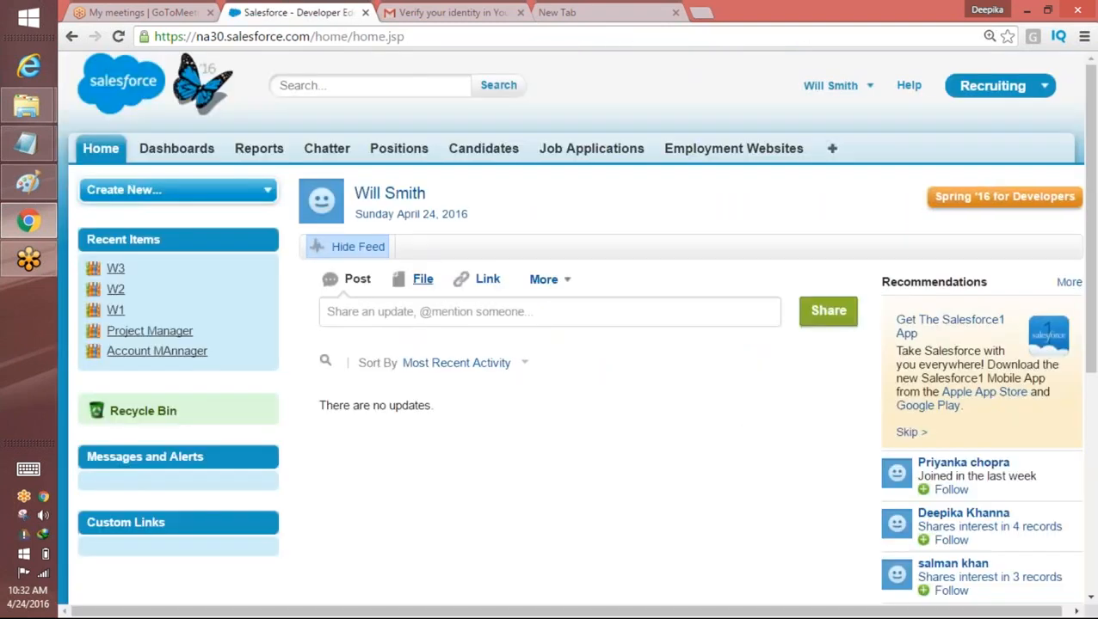
left_click(472, 305)
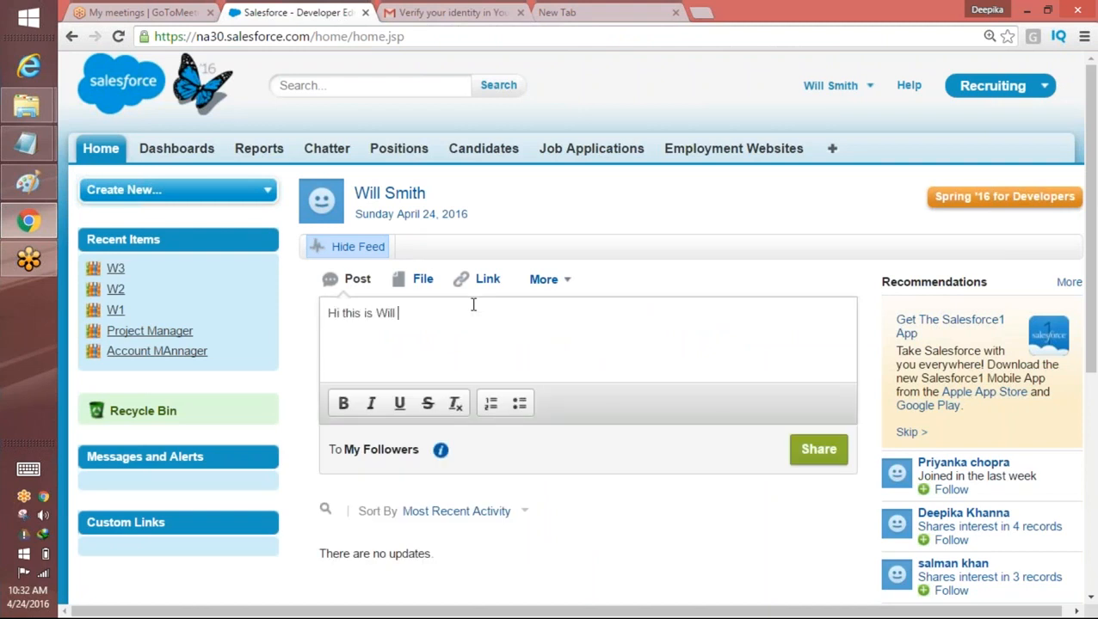
left_click(813, 449)
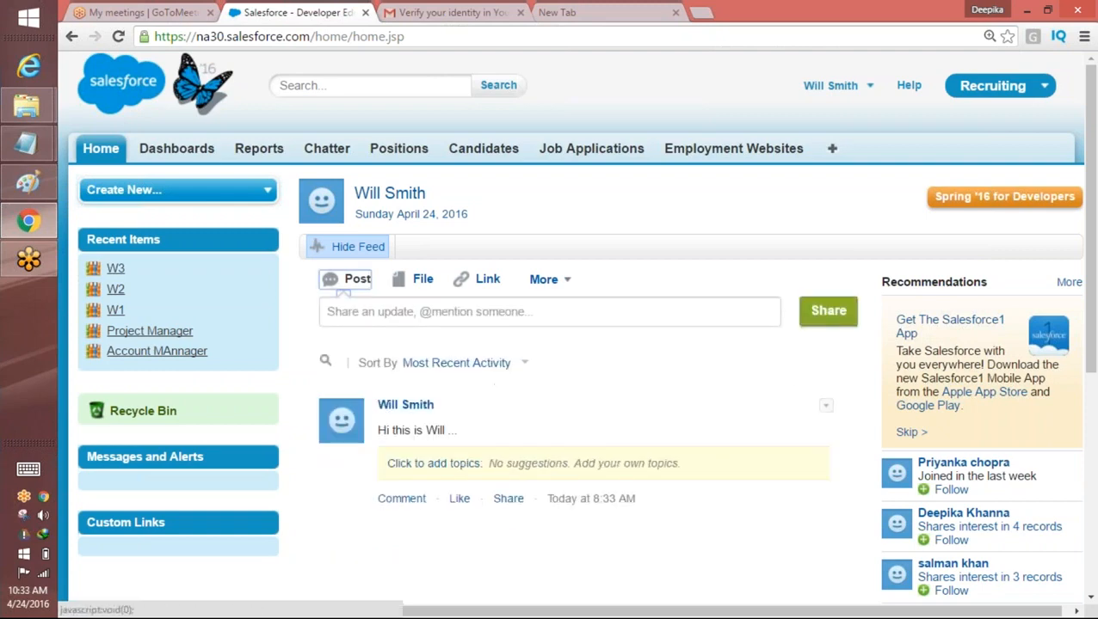
scroll(577, 344, "down", 3)
scroll(576, 345, "up", 1)
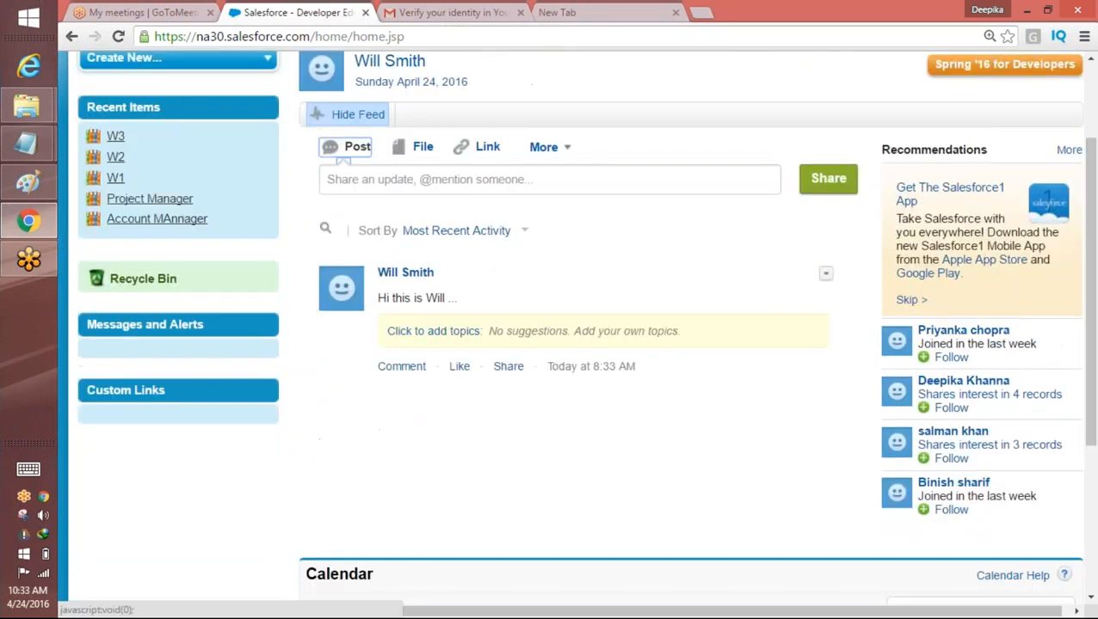
scroll(1095, 376, "up", 1)
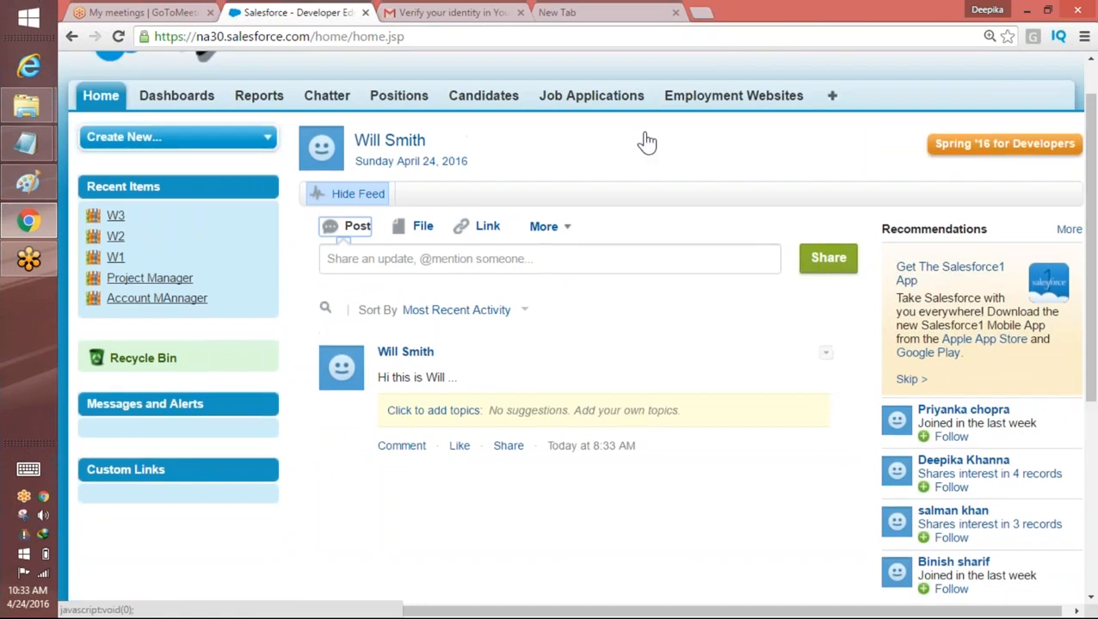
scroll(646, 142, "up", 1)
Log out, sign back in as the original user via the saved login, and open Chatter
left_click(865, 101)
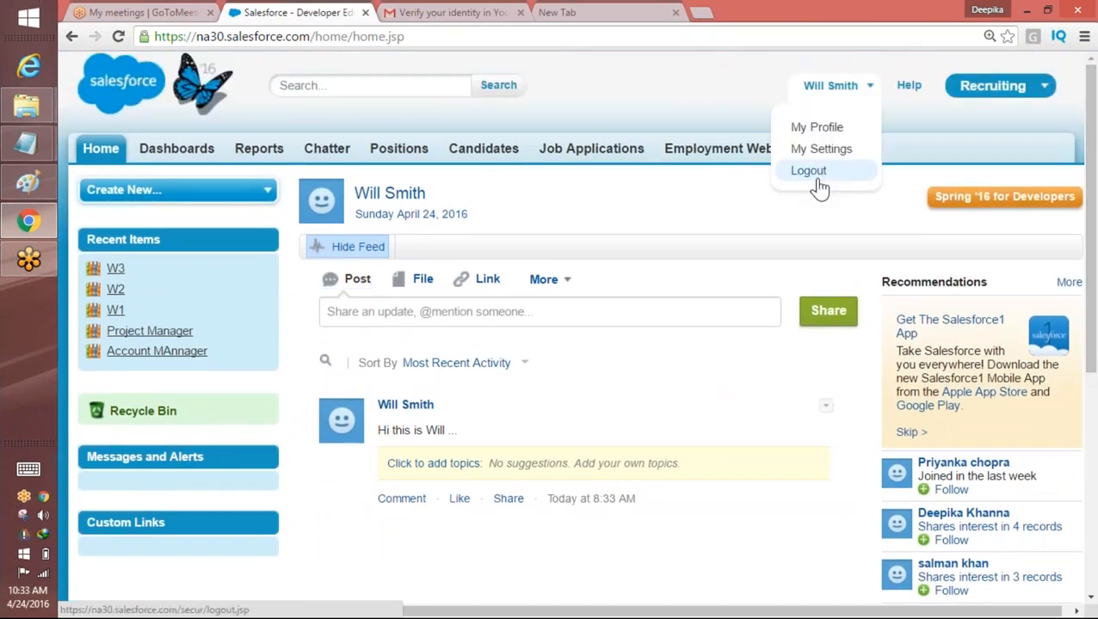
left_click(812, 172)
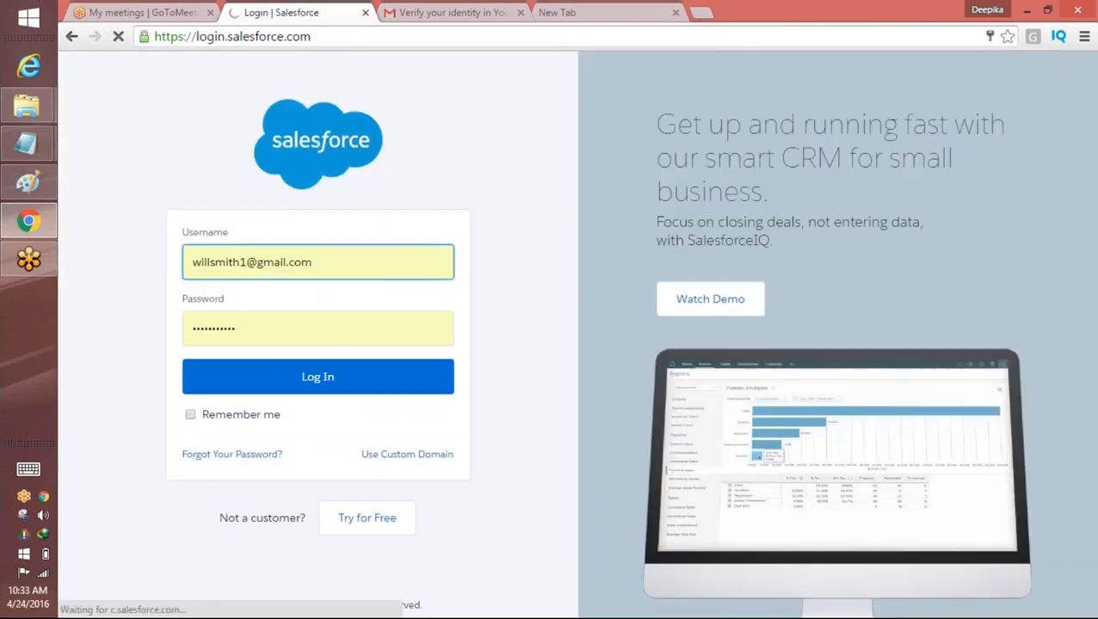
double_click(246, 261)
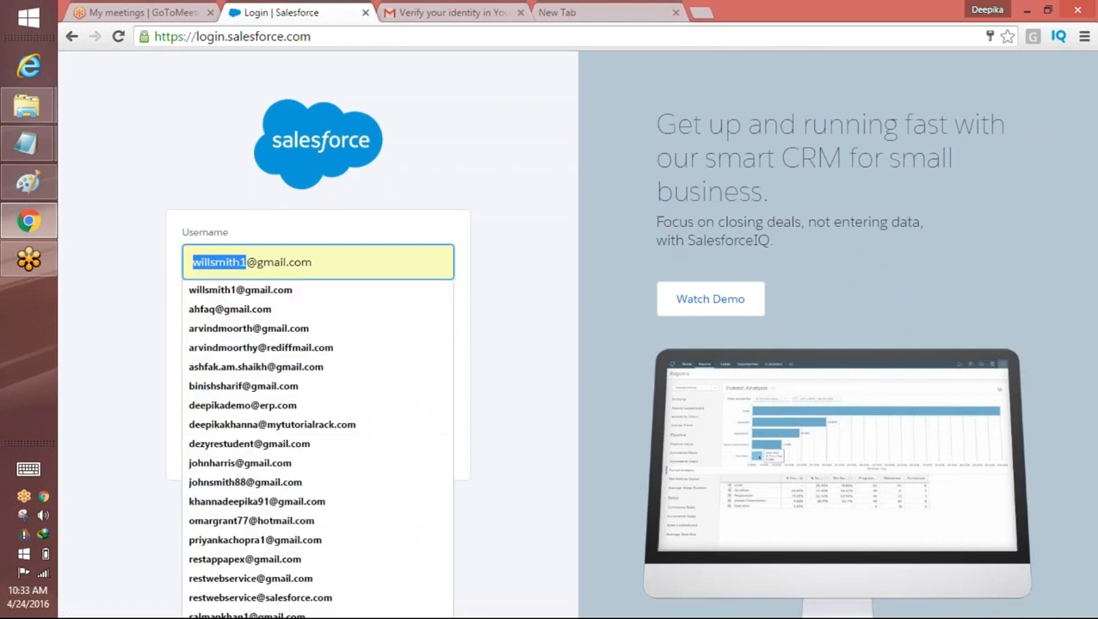
type("deepika")
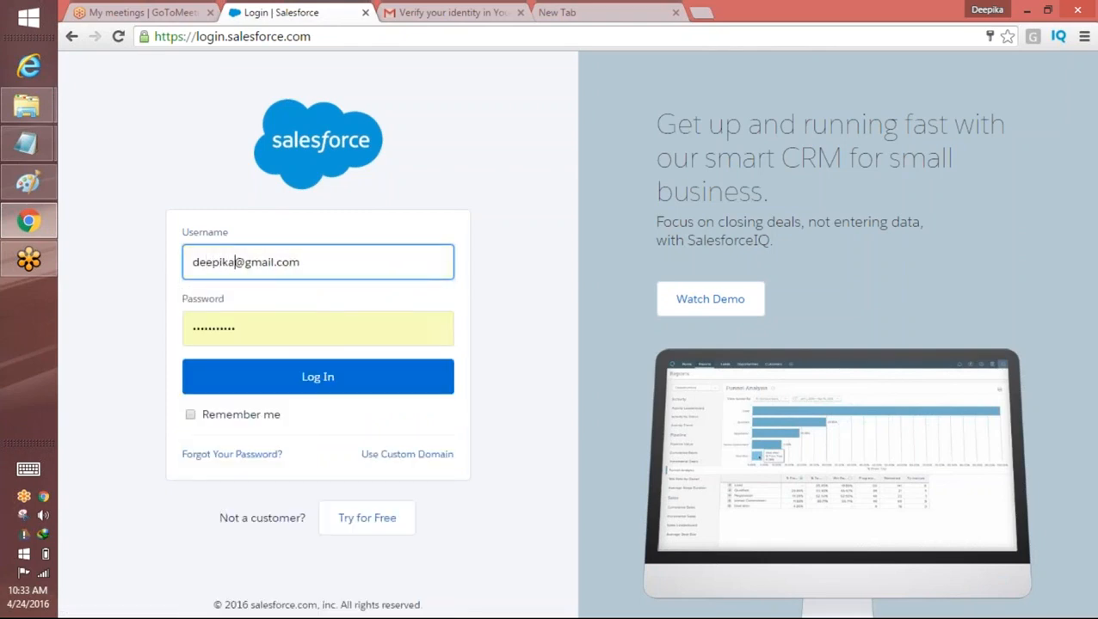
key("ctrl+a")
type("d")
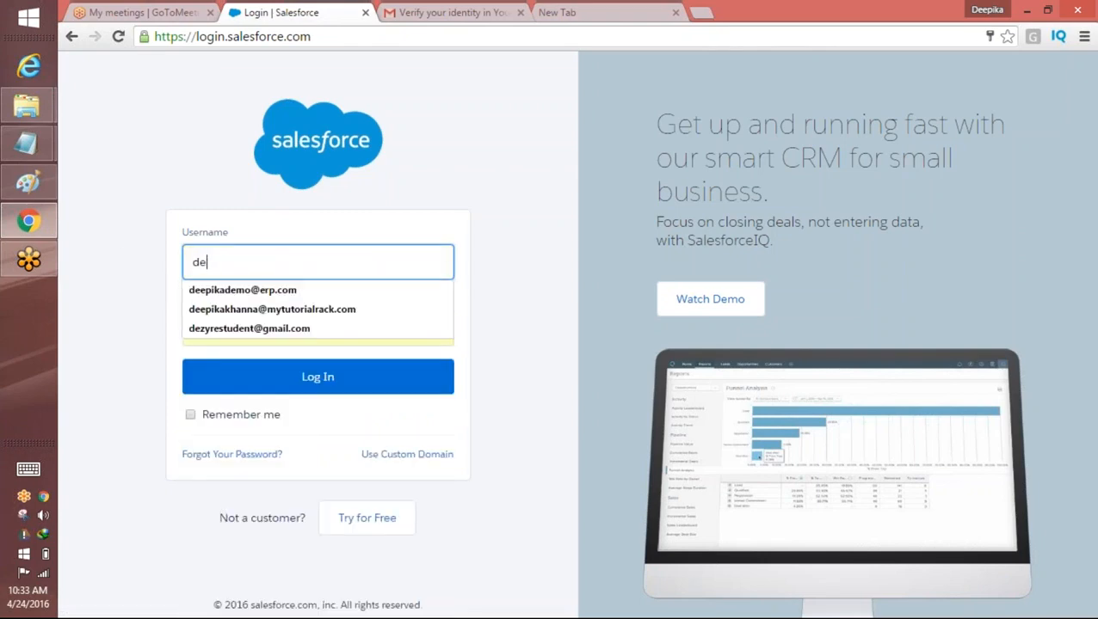
left_click(257, 290)
left_click(325, 383)
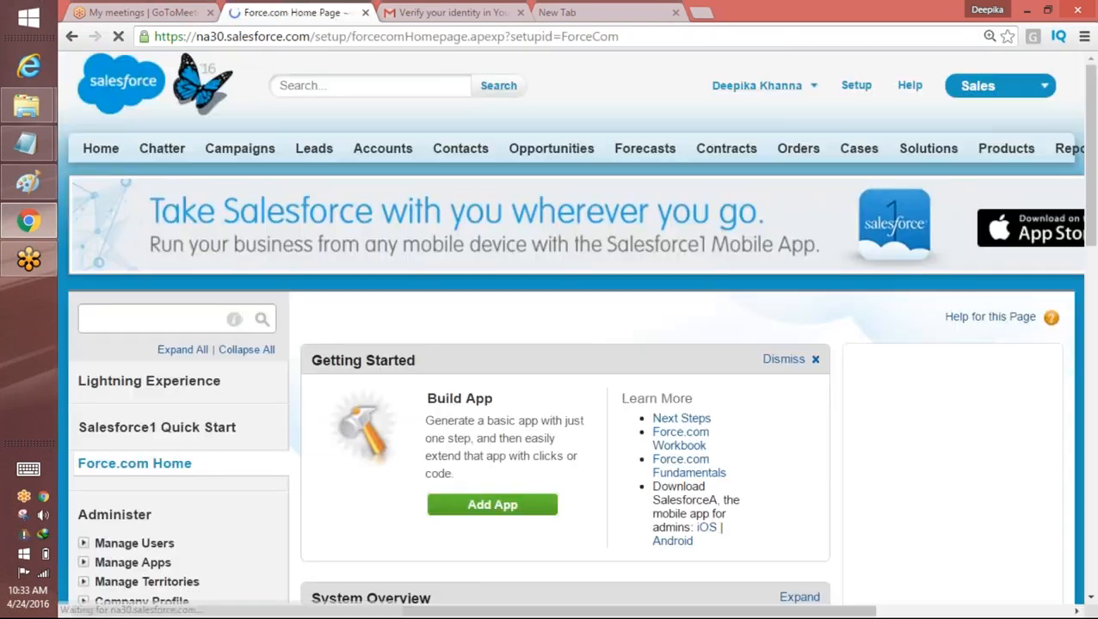
left_click(162, 148)
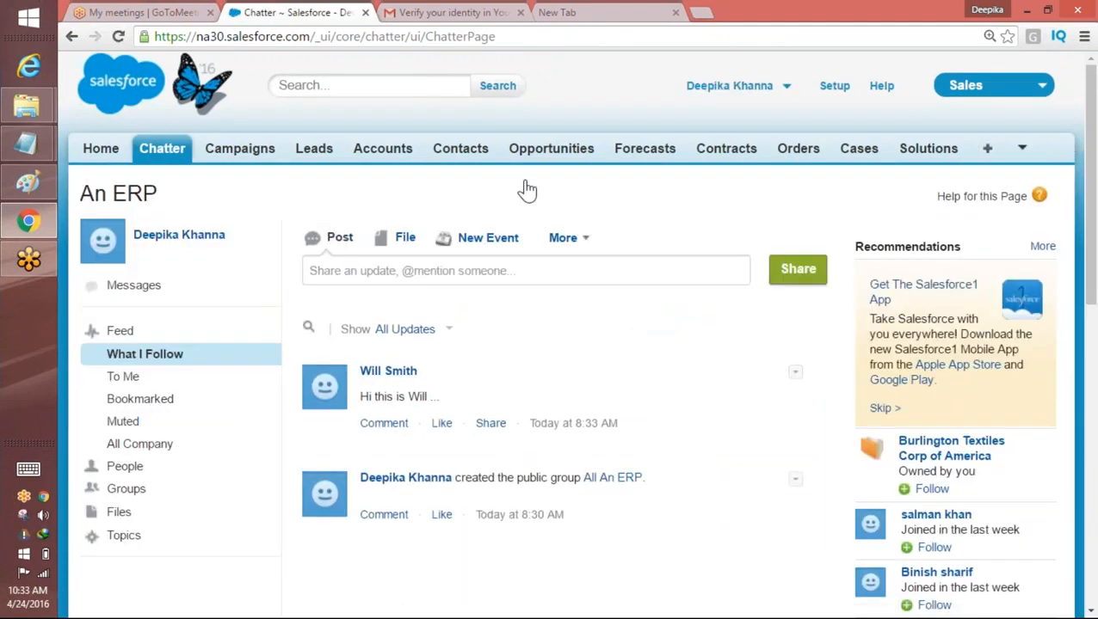
Write a short greeting post and share it To My Followers
left_click(454, 274)
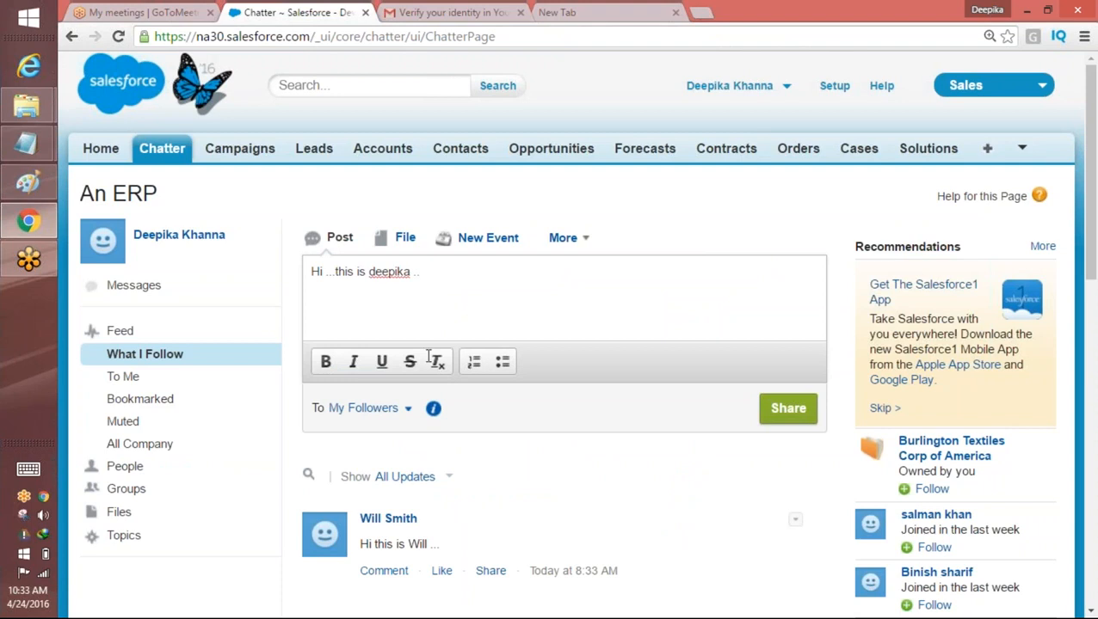
left_click(408, 413)
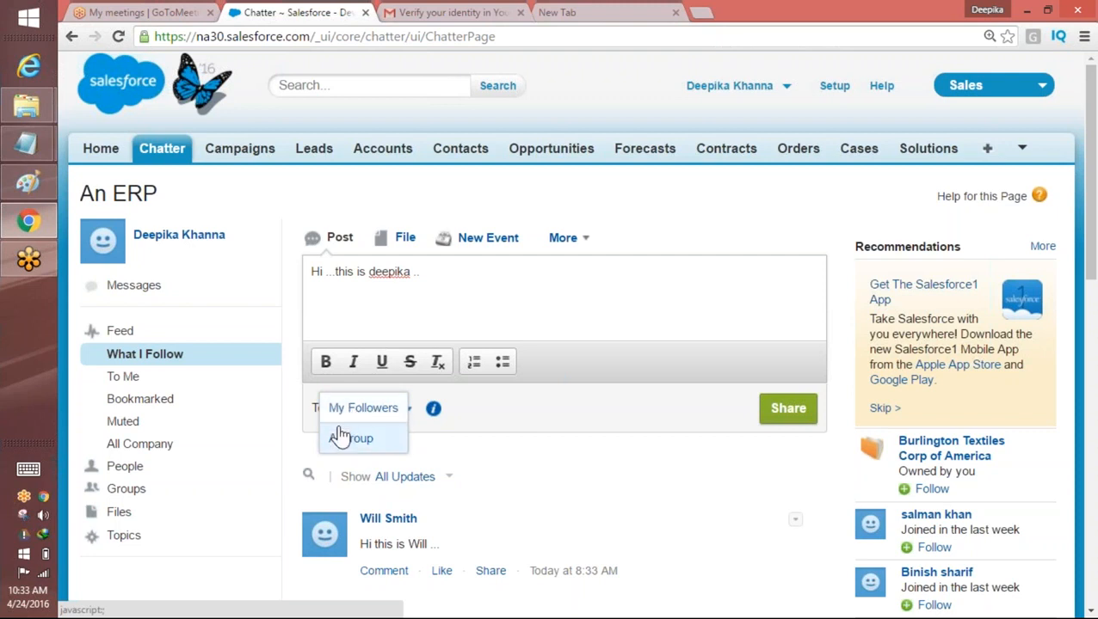
left_click(801, 421)
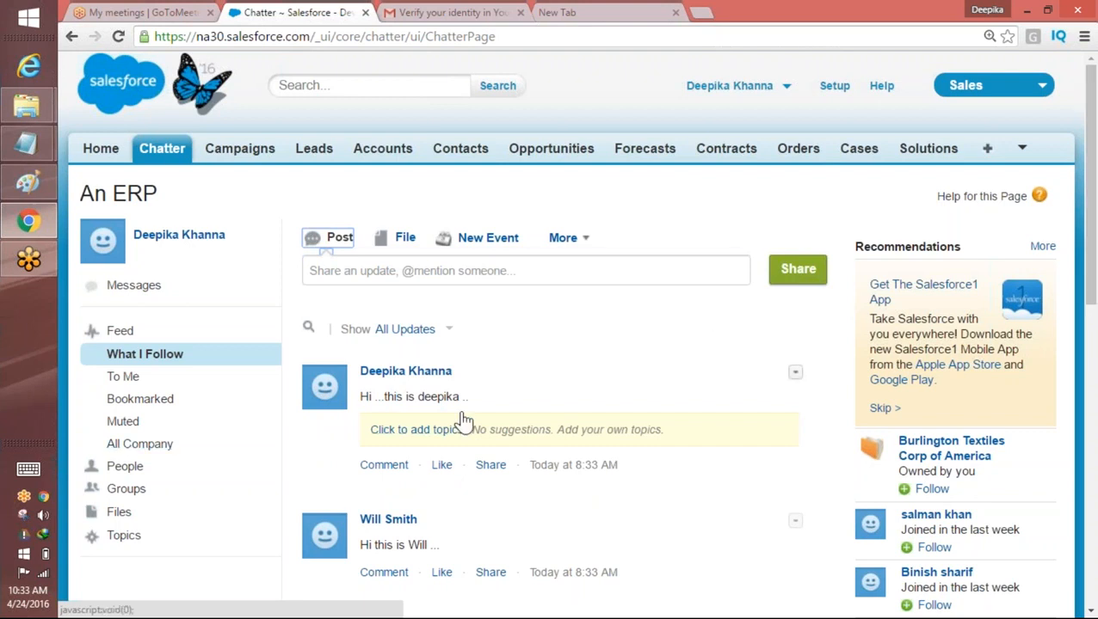
left_click_drag(469, 397, 372, 397)
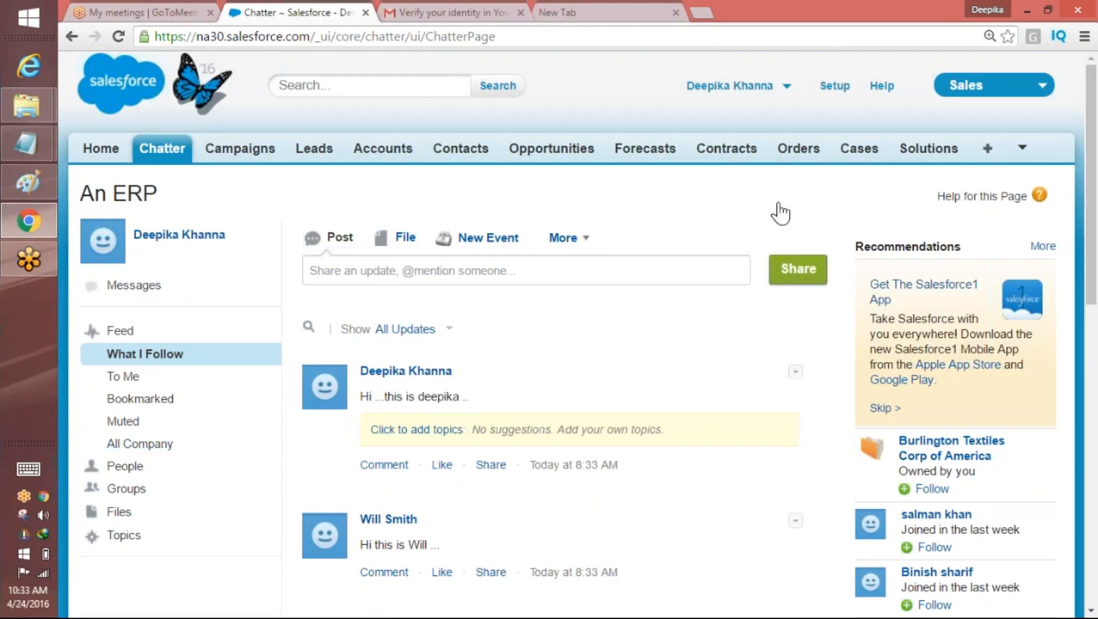
Log out of the second user's account and re-enter the first user's username on the login page
left_click(764, 86)
left_click(701, 179)
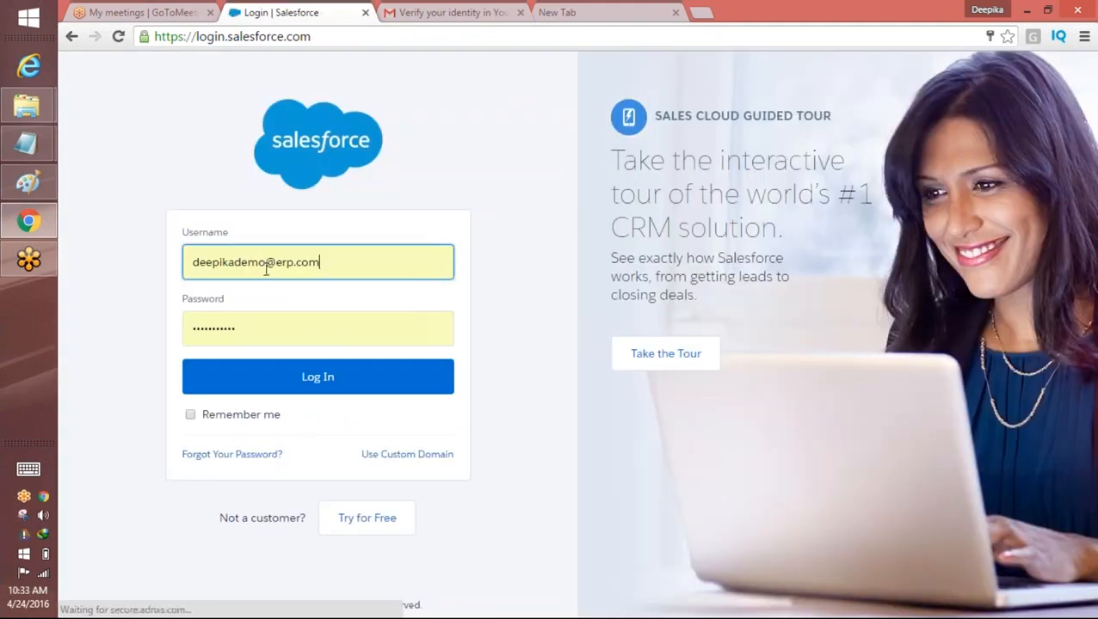
left_click_drag(266, 263, 198, 273)
key("BackSpace")
key("BackSpace")
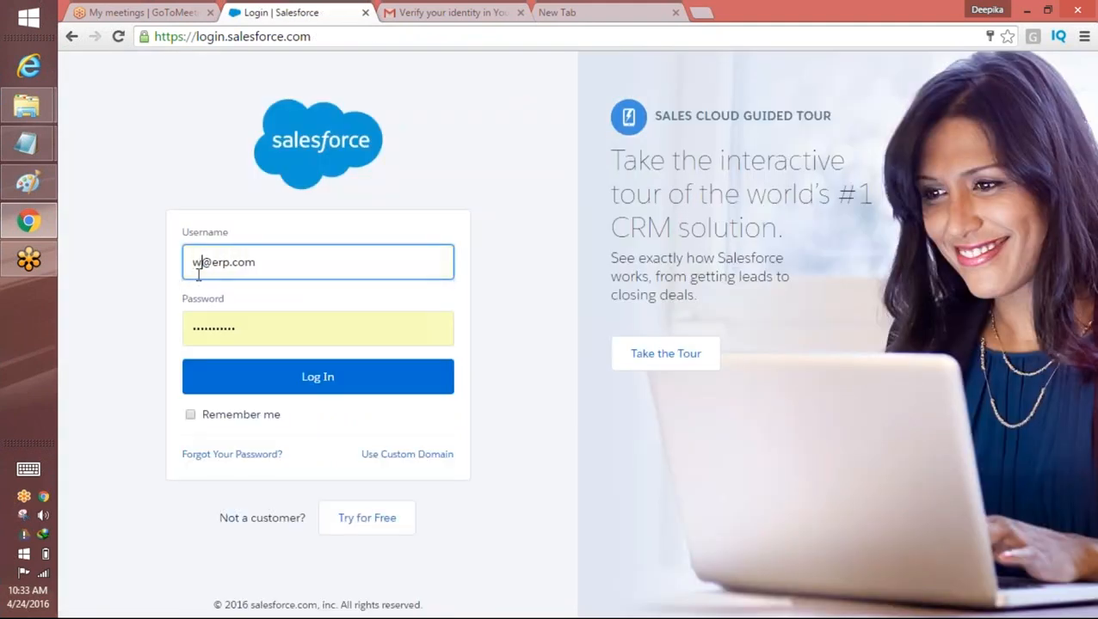
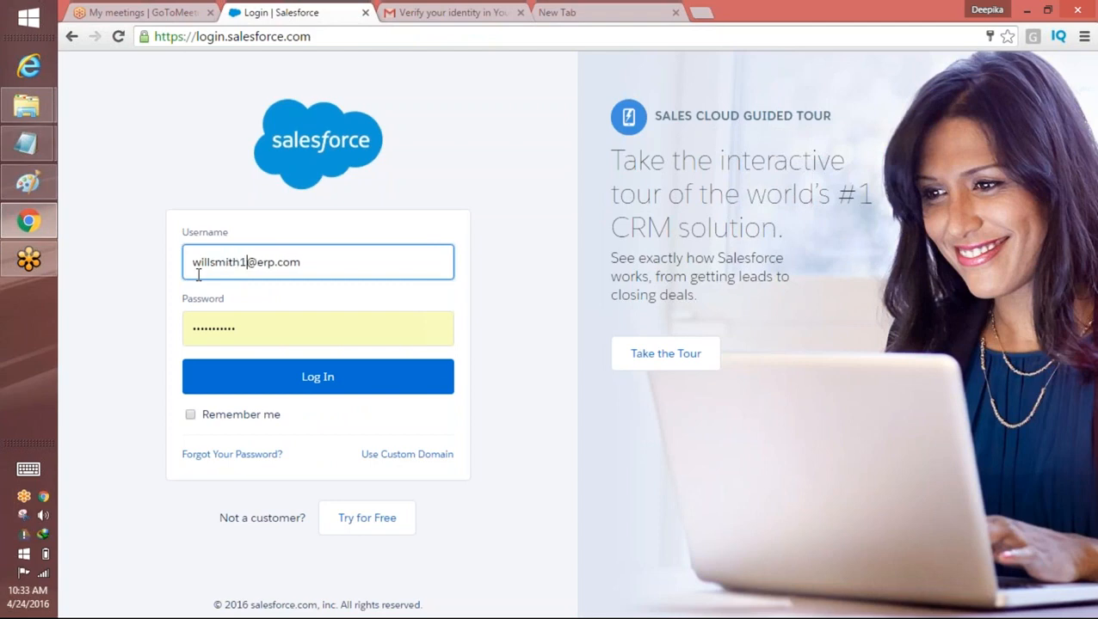
triple_click(311, 267)
type("w")
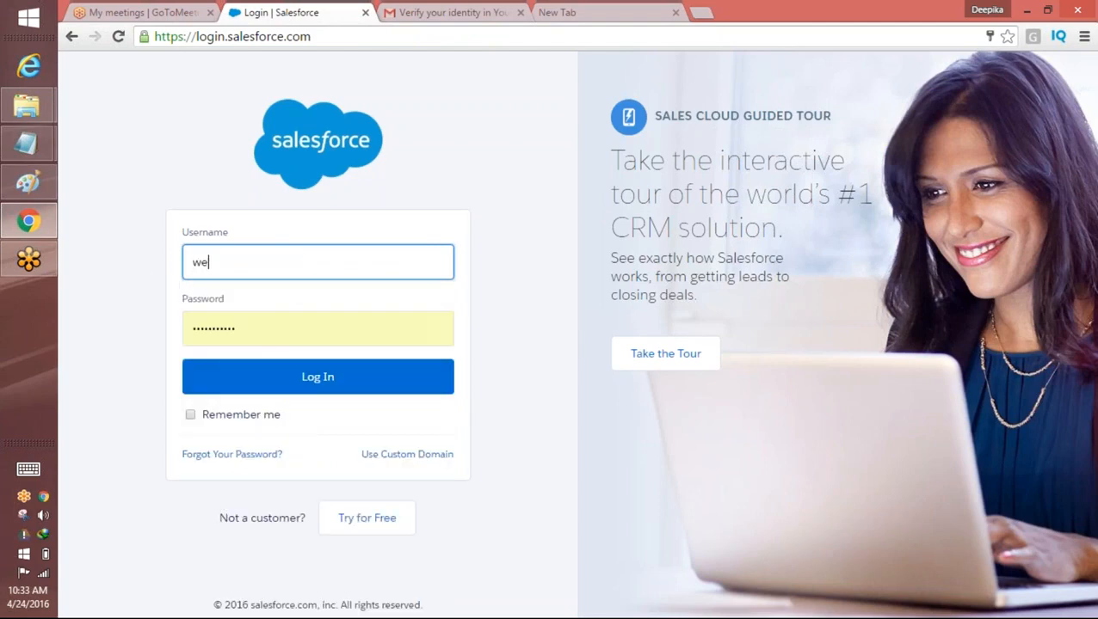
Log in with the first user's saved login, open Chatter and dismiss the groups dialog
left_click(293, 294)
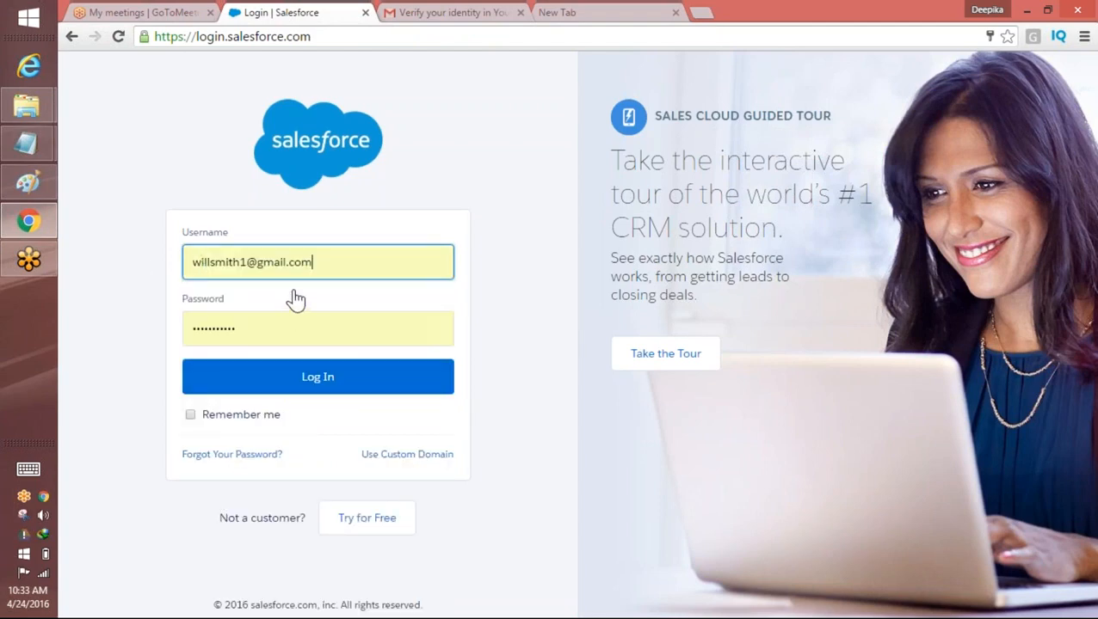
left_click(296, 383)
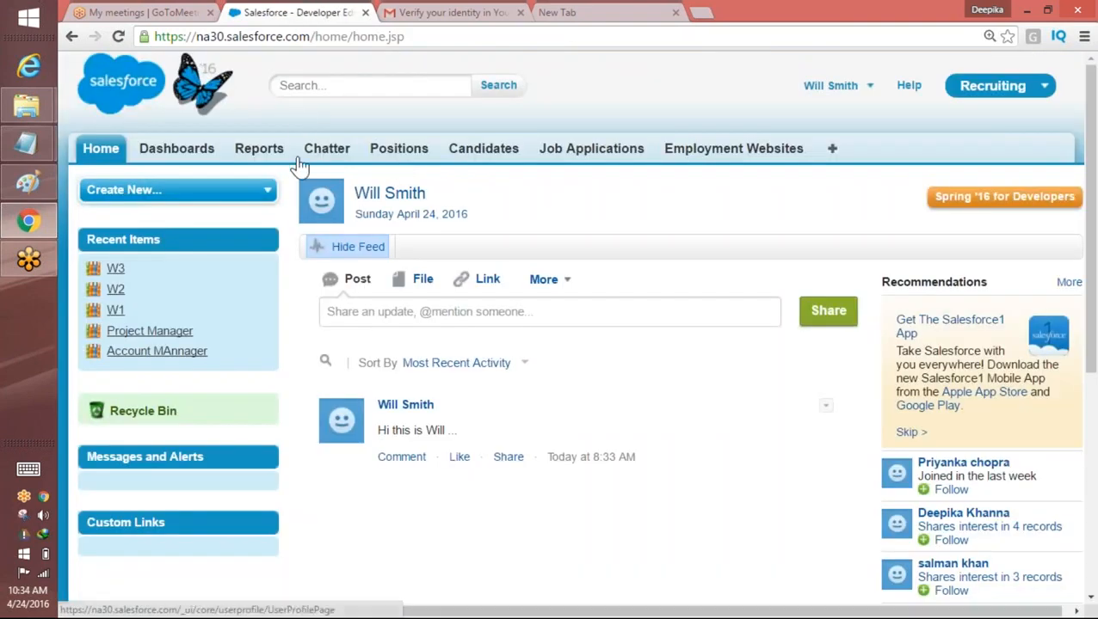
left_click(314, 151)
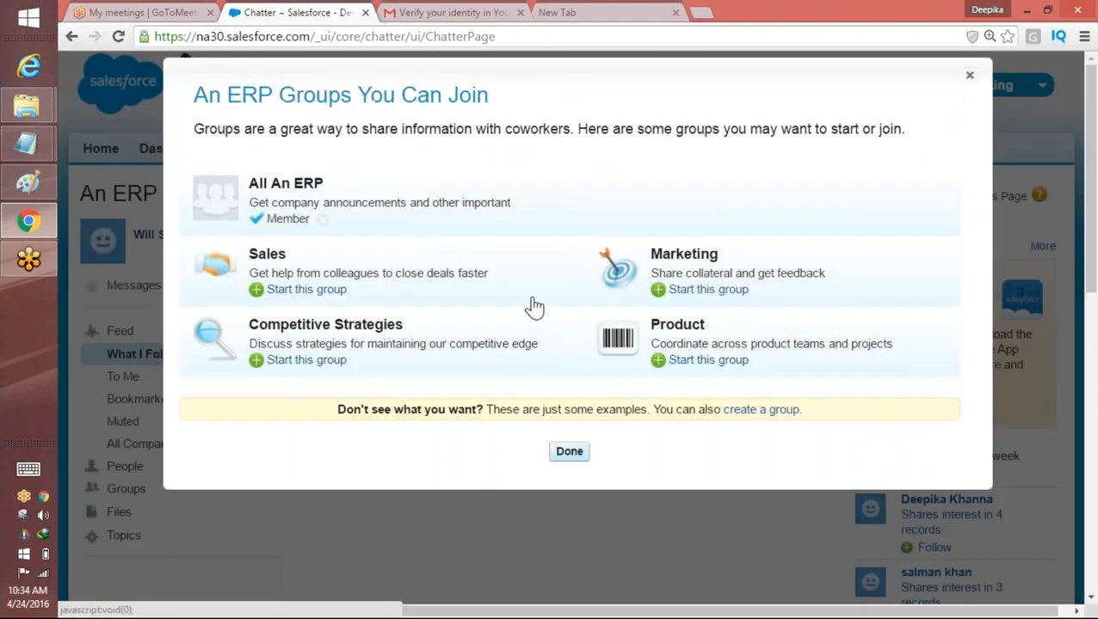
left_click(572, 454)
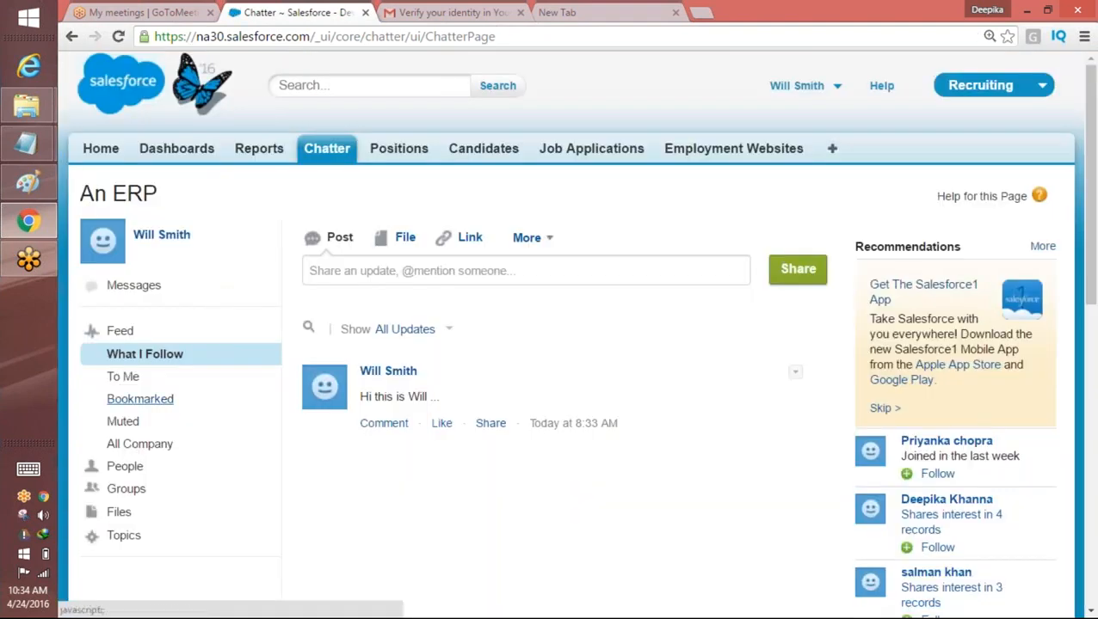
Log out of the first user's account and retype the demo account's username
left_click(835, 86)
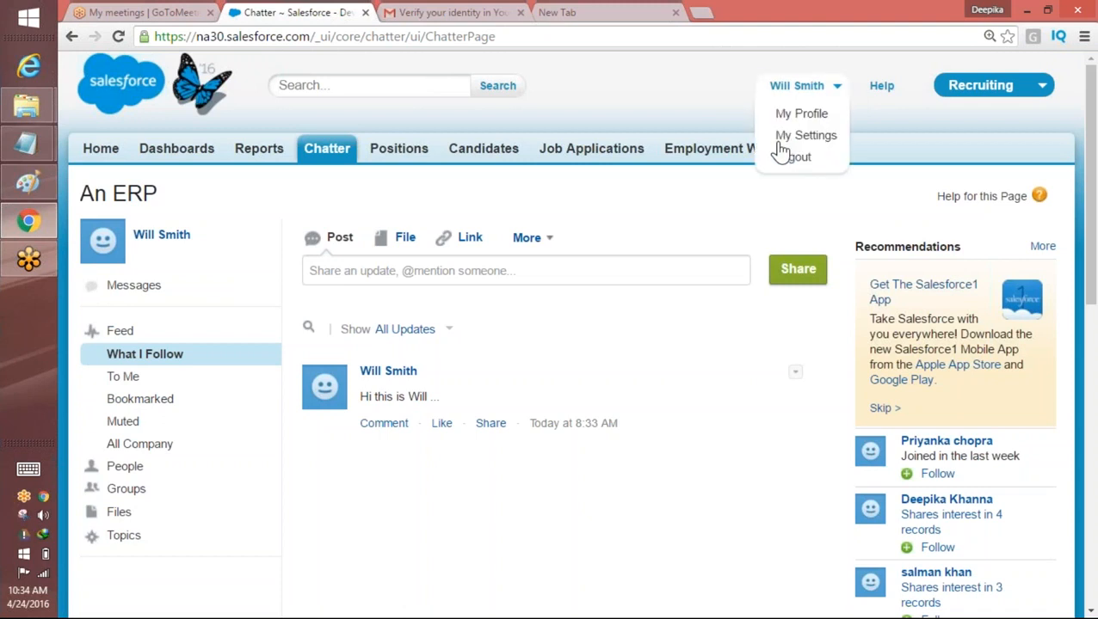
left_click(798, 160)
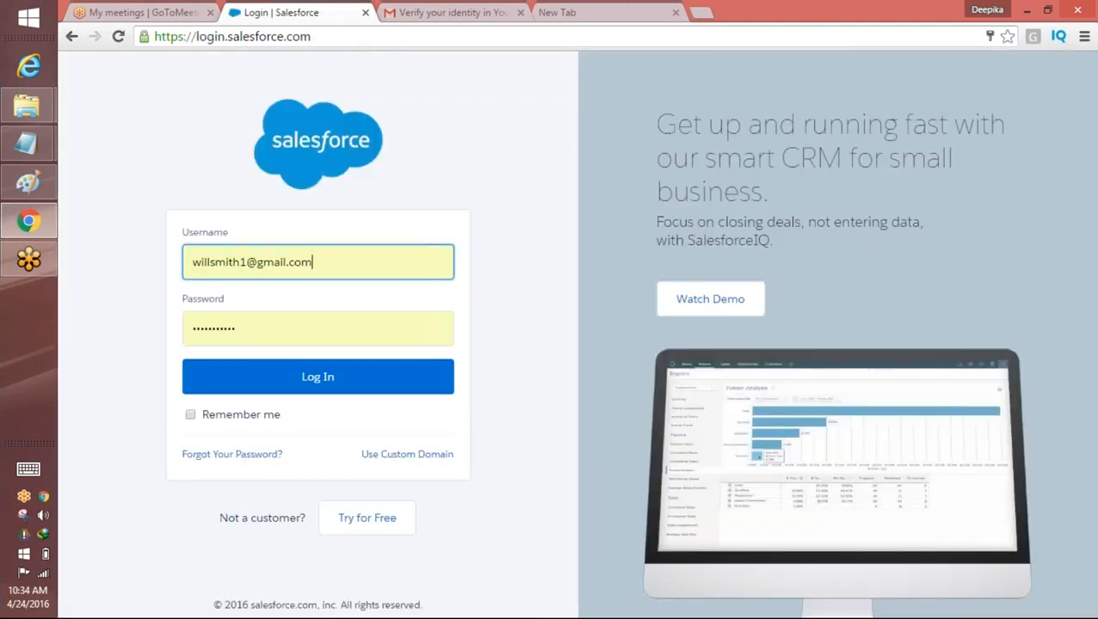
double_click(243, 258)
type("dee")
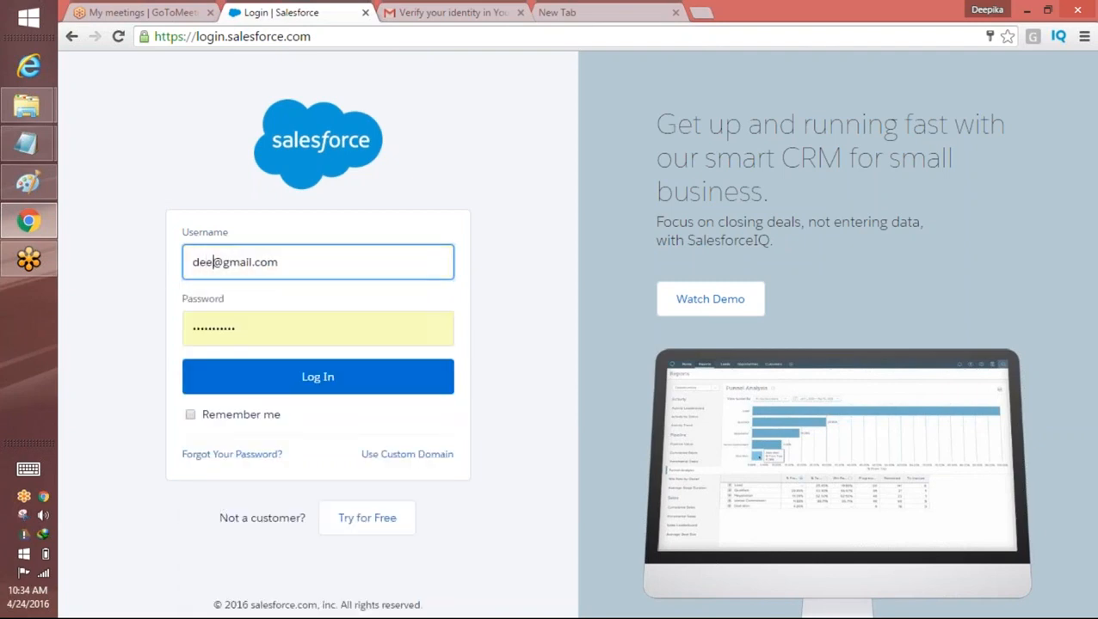
type("pikaerp")
key("ctrl+a")
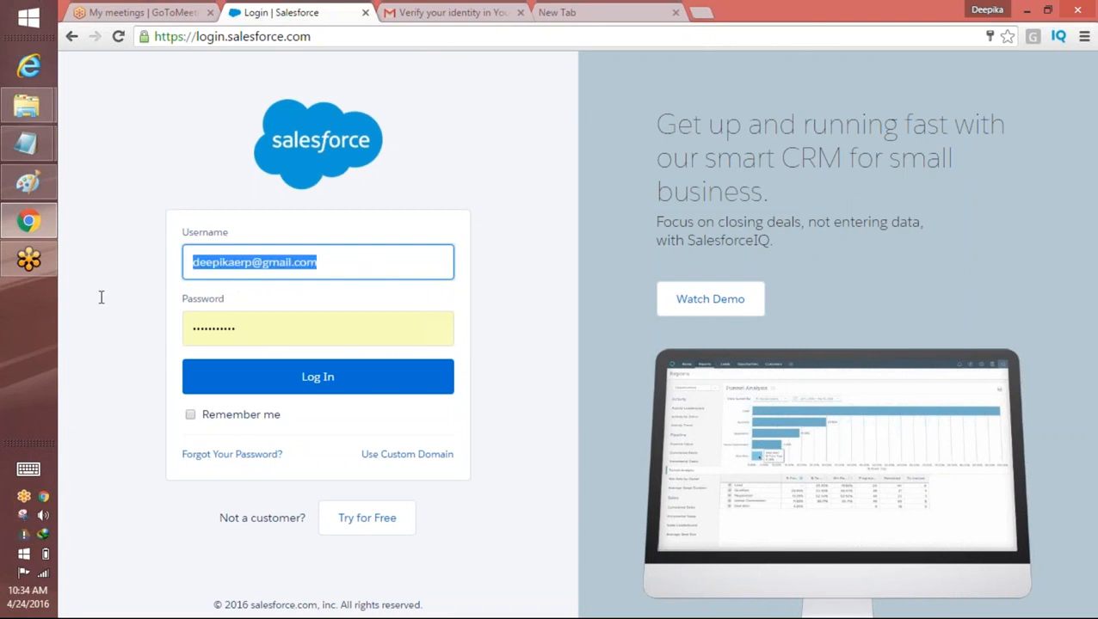
type("de")
Log in with the saved demo login and view its Chatter feed showing both greeting posts
left_click(257, 293)
left_click(258, 377)
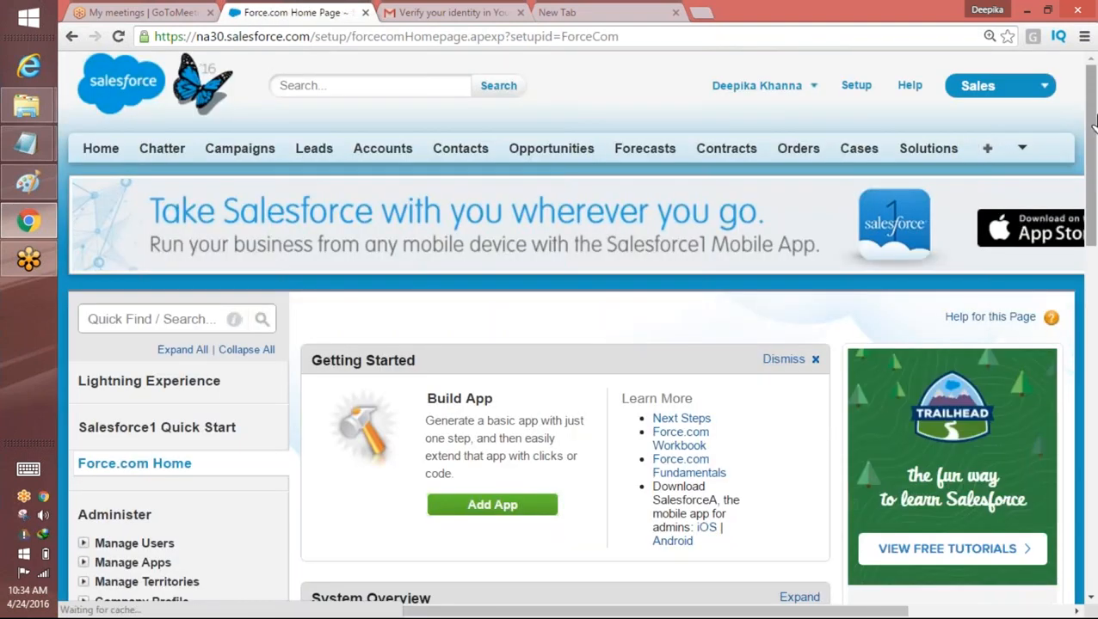
scroll(1093, 124, "down", 1)
left_click(162, 122)
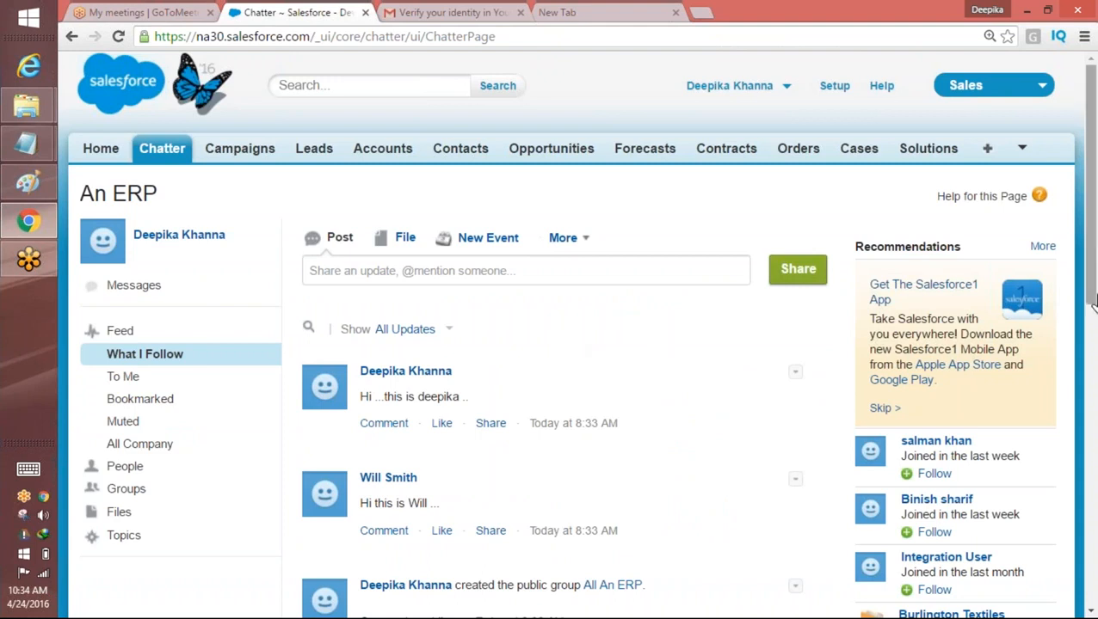
scroll(1093, 297, "down", 1)
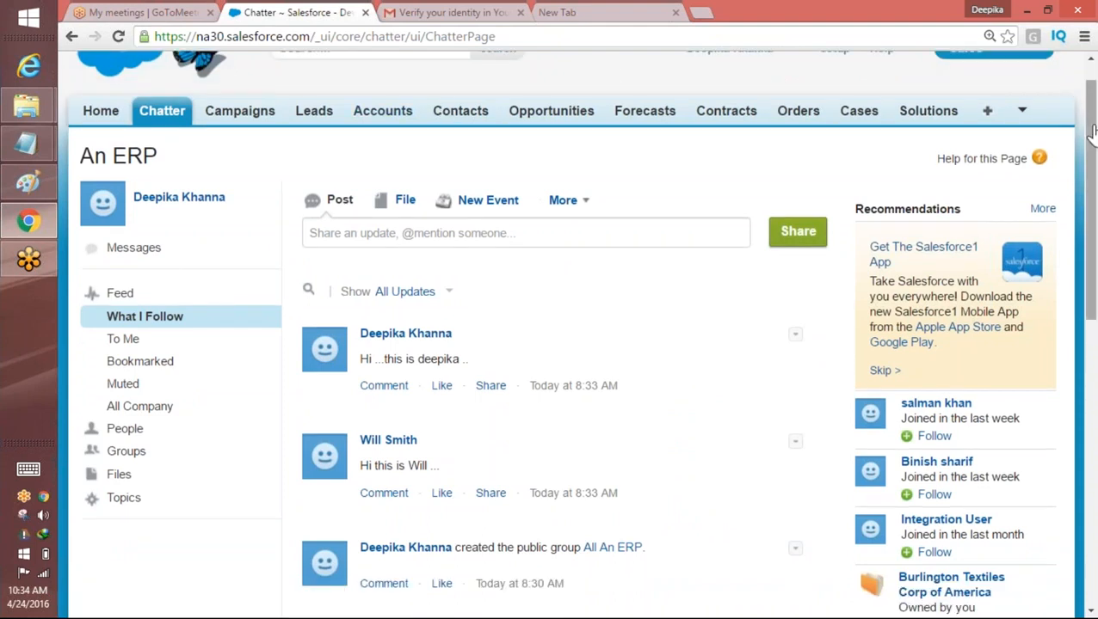
scroll(1092, 129, "up", 1)
Switch to the Recruiting app and open the Account MAnnager record from the Positions tab
left_click(989, 85)
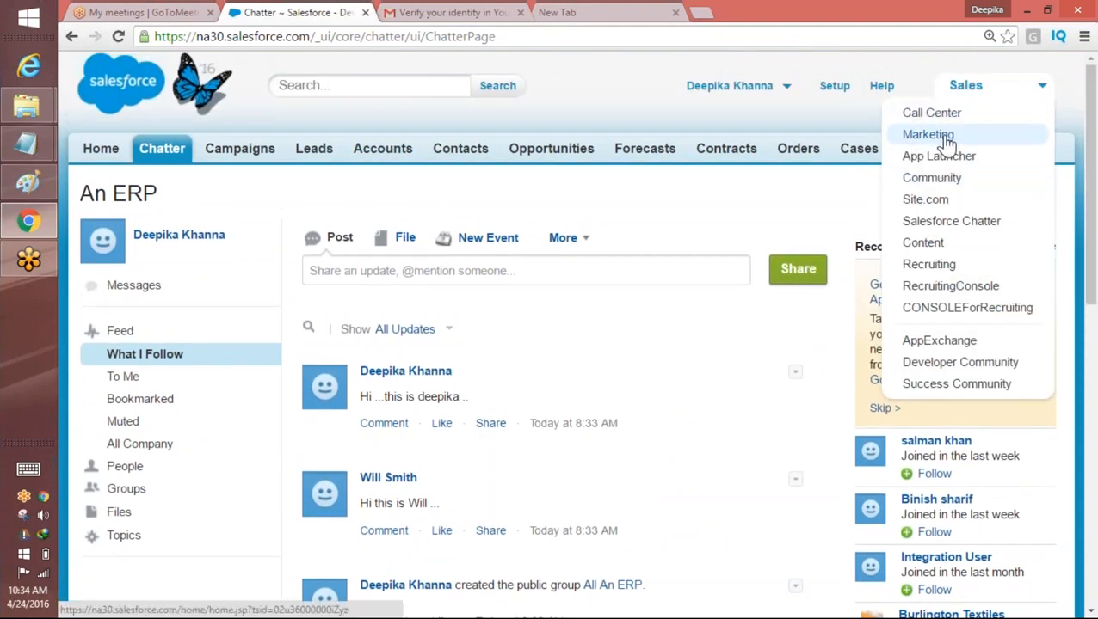
left_click(938, 264)
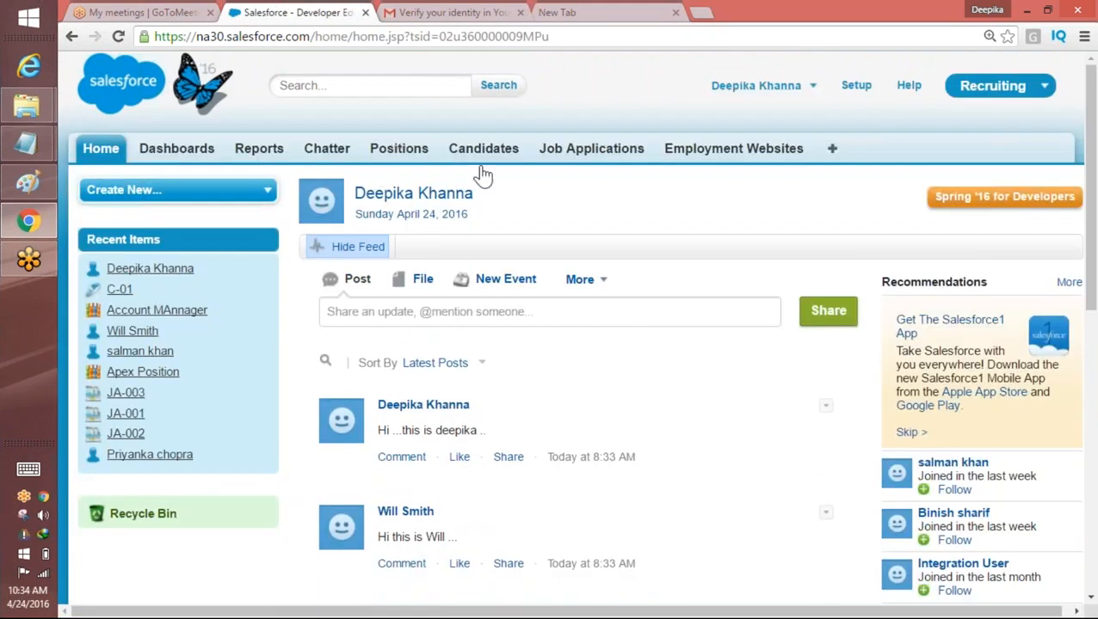
left_click(394, 148)
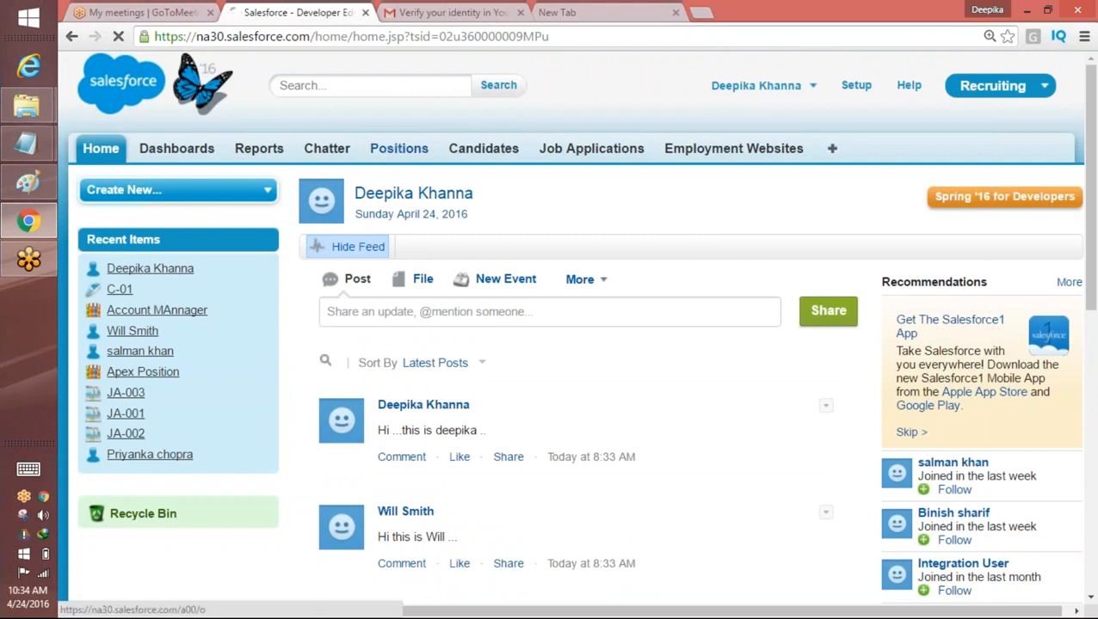
left_click(386, 361)
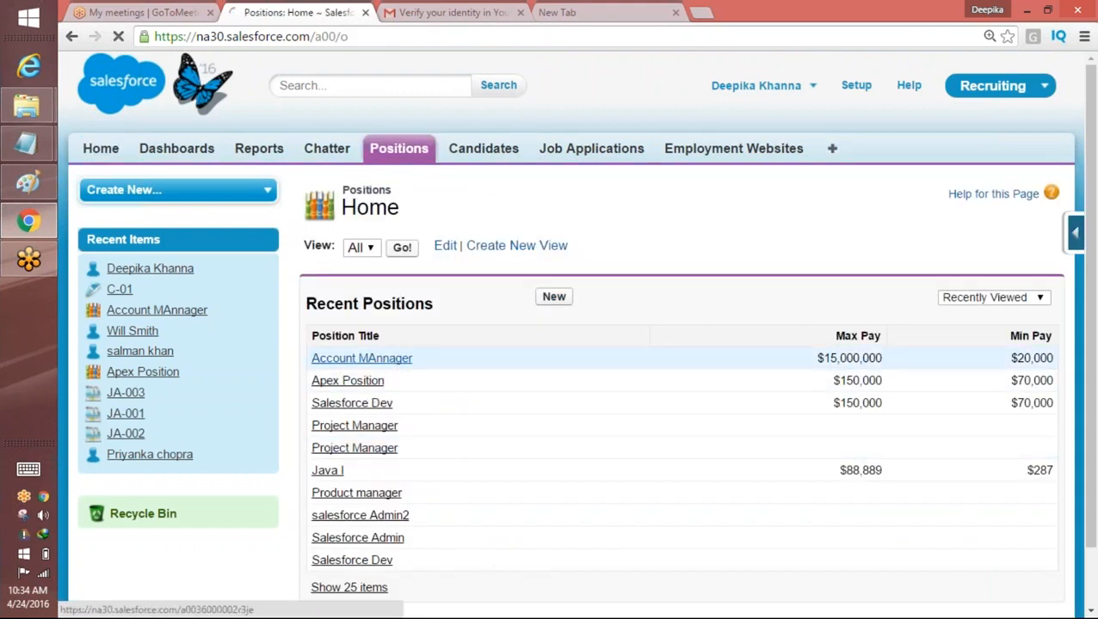
left_click_drag(1092, 172, 1092, 207)
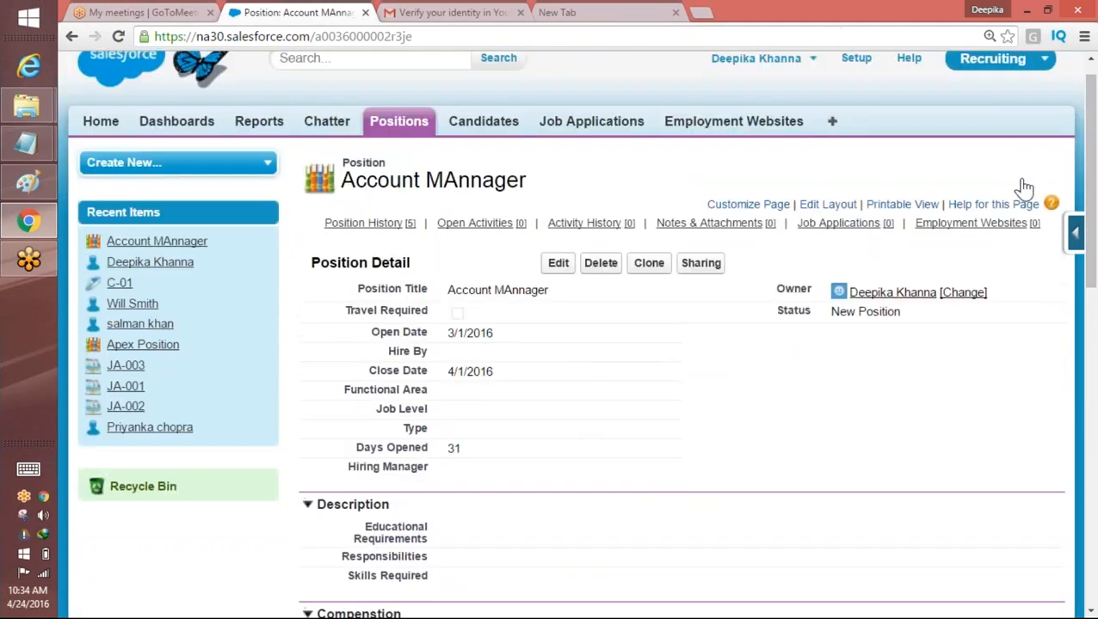
scroll(1070, 149, "up", 1)
Search Setup for 'feed tr', open Feed Tracking and select Position, whose tracking is unchecked
left_click(856, 86)
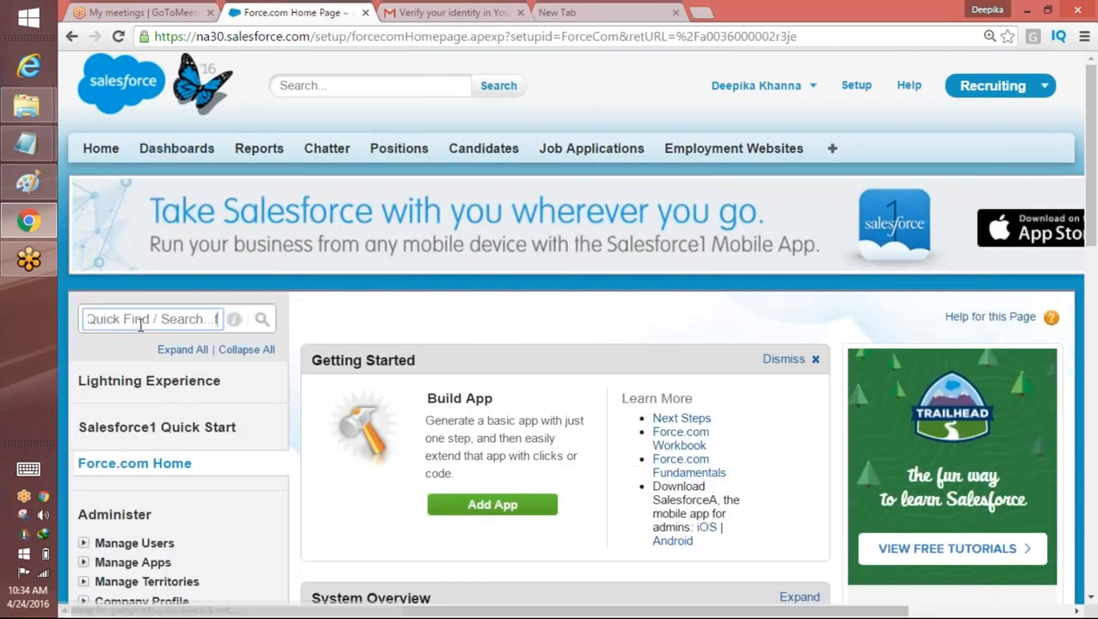
type("fee")
left_click_drag(198, 323, 87, 323)
key("BackSpace")
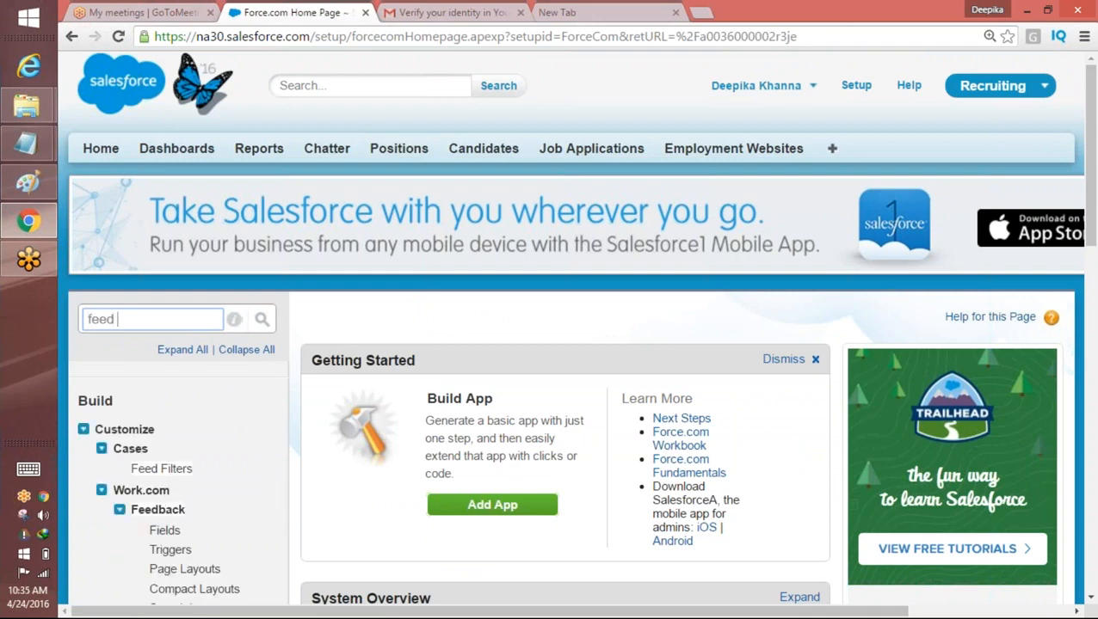
type("tr")
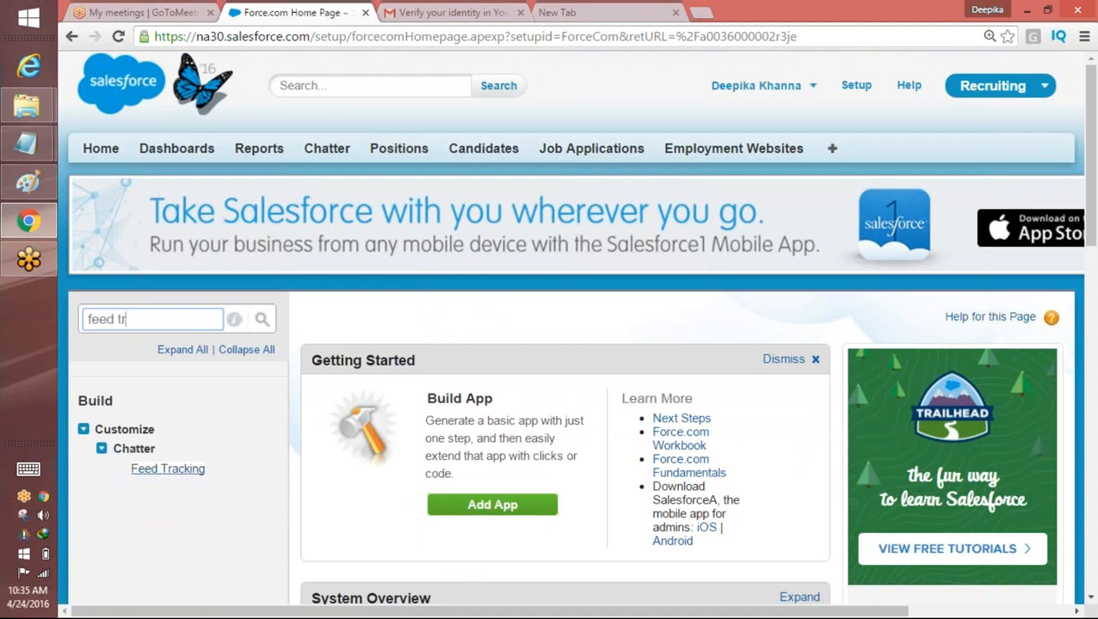
left_click(162, 478)
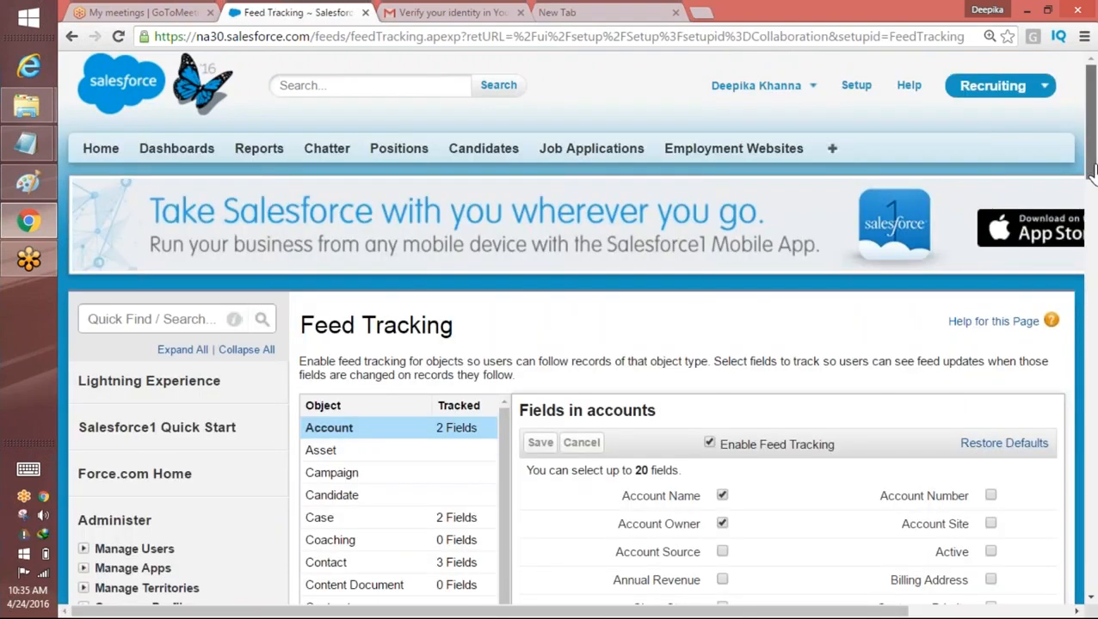
left_click(1091, 269)
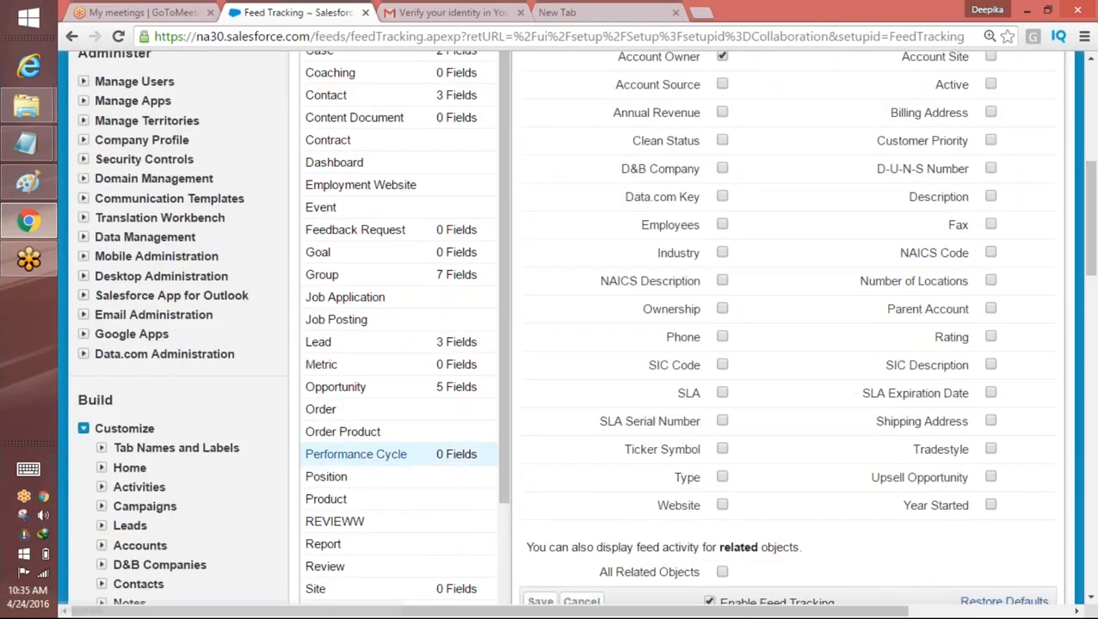
left_click(339, 478)
scroll(727, 283, "up", 4)
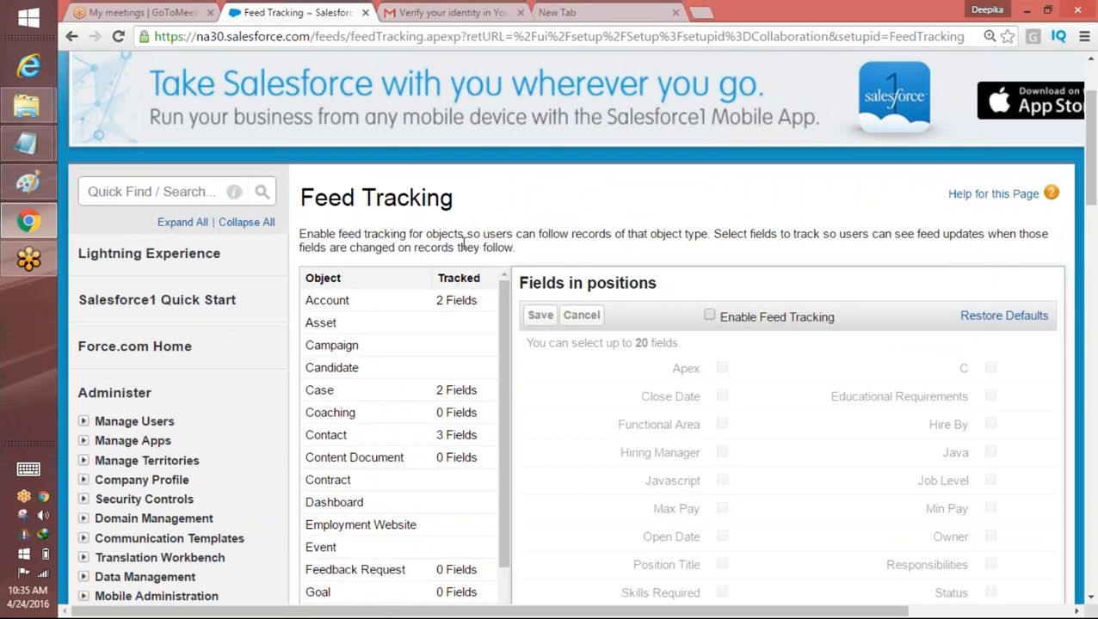
scroll(134, 473, "down", 1)
scroll(134, 473, "up", 3)
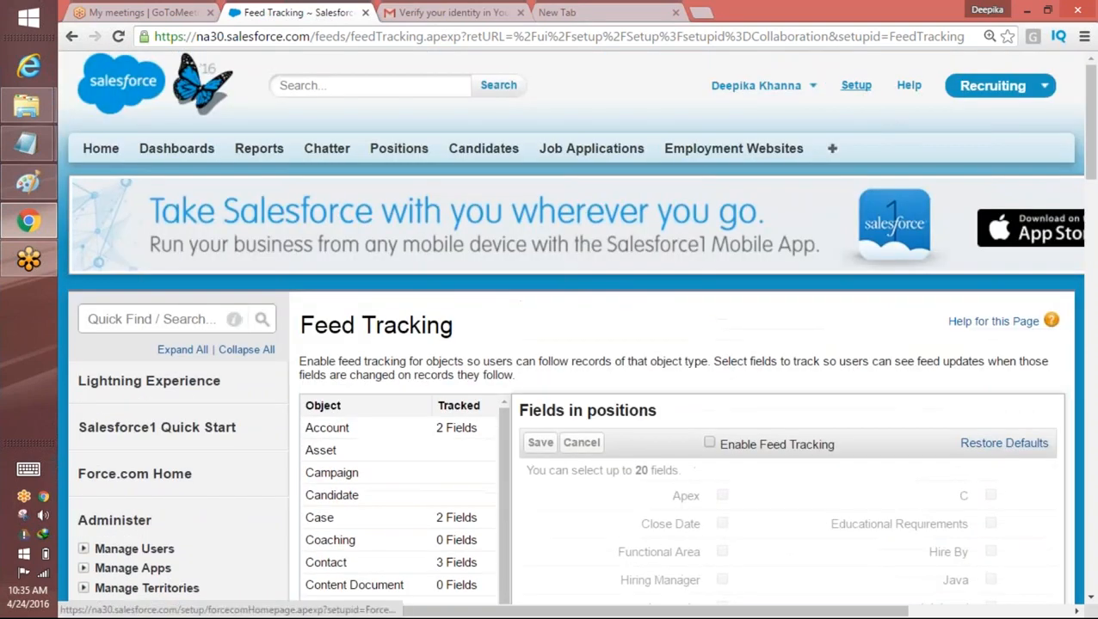
Reopen Feed Tracking via Quick Find 'feed track' and select the Position object
left_click(134, 473)
type("fe")
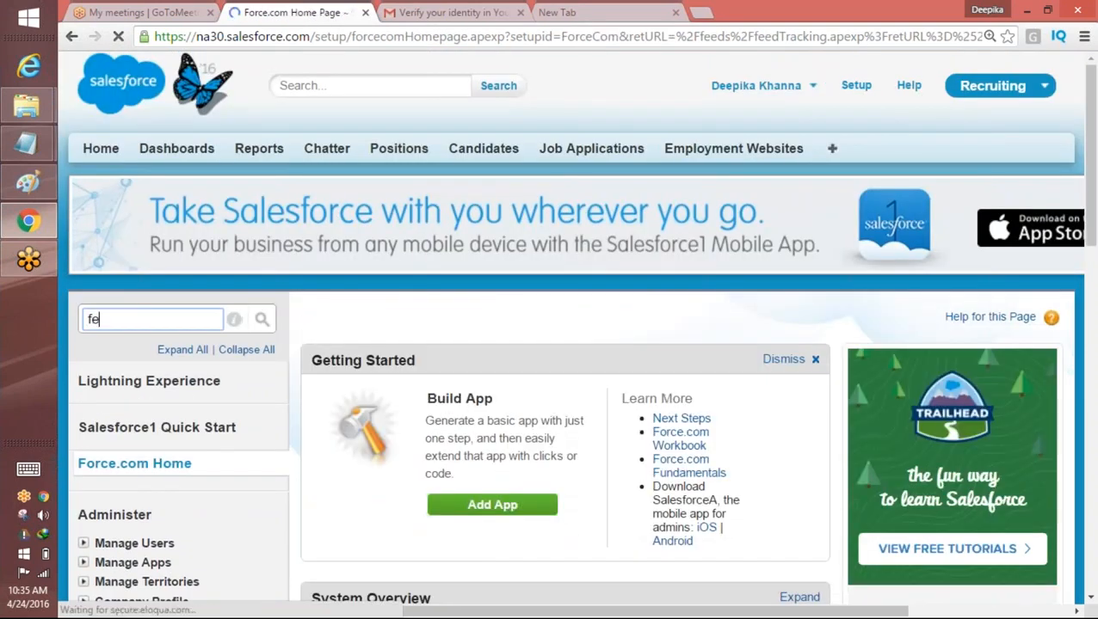
type("ed track")
left_click(169, 469)
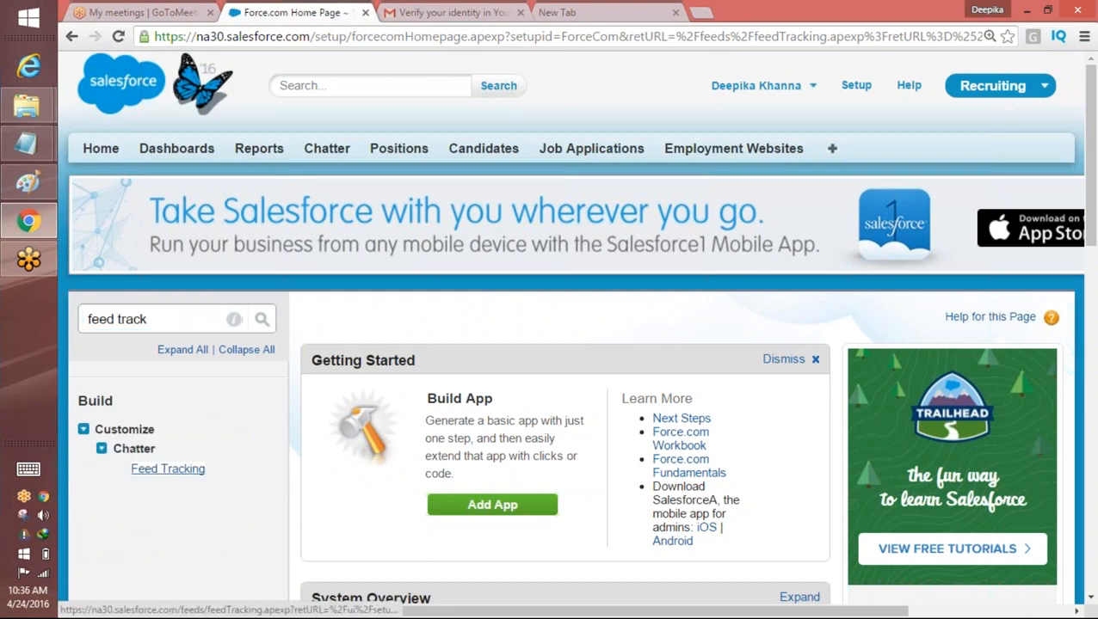
scroll(754, 293, "down", 2)
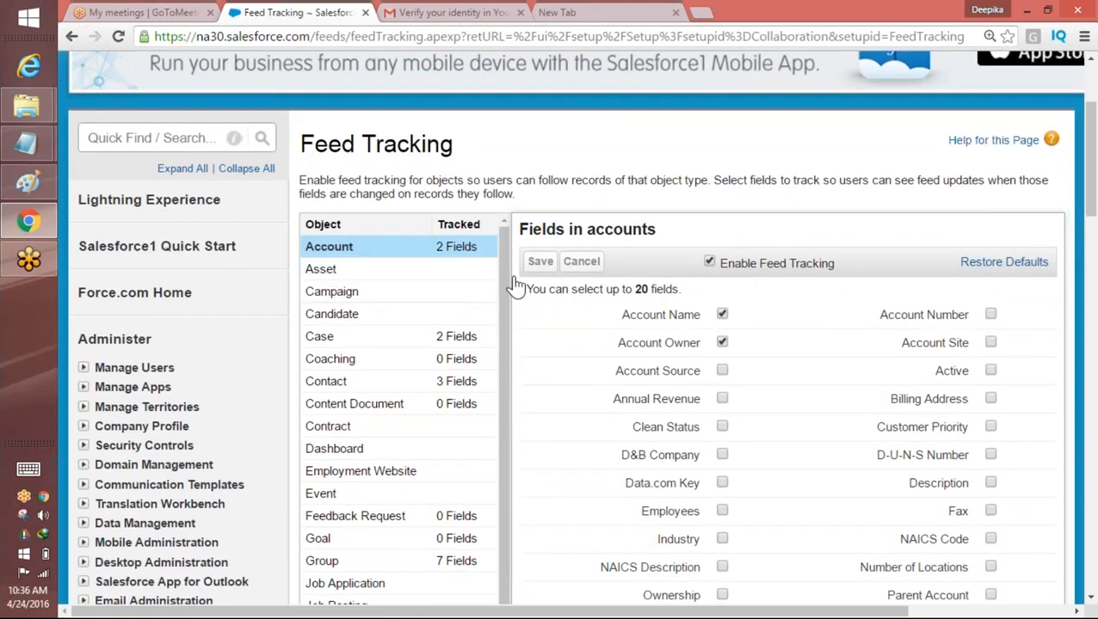
scroll(510, 316, "down", 1)
scroll(510, 317, "down", 2)
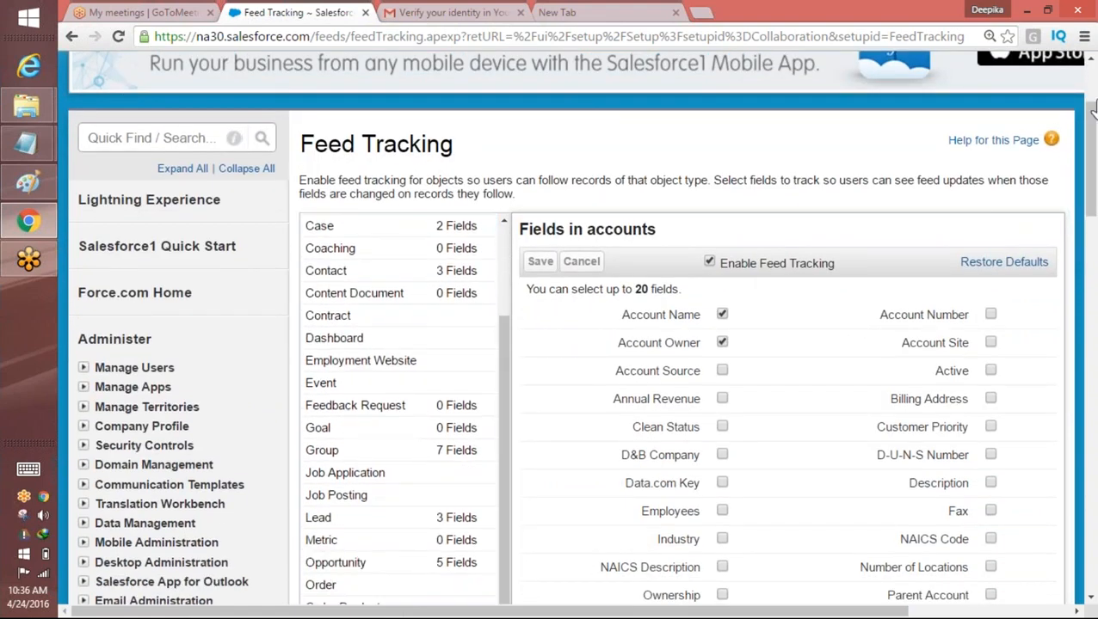
scroll(1091, 142, "down", 2)
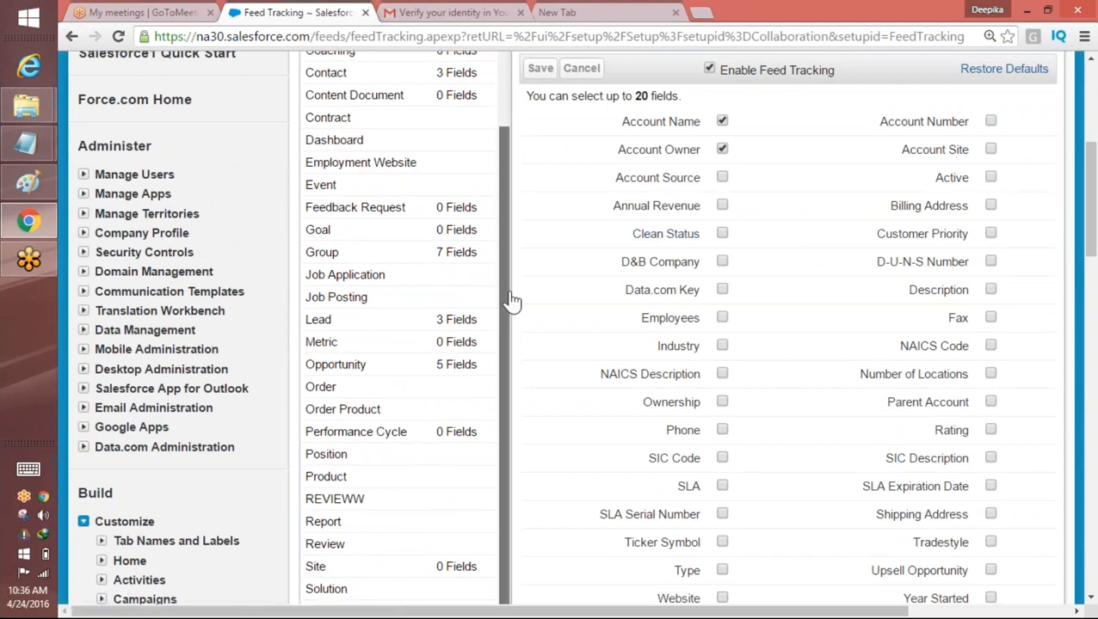
scroll(450, 284, "down", 1)
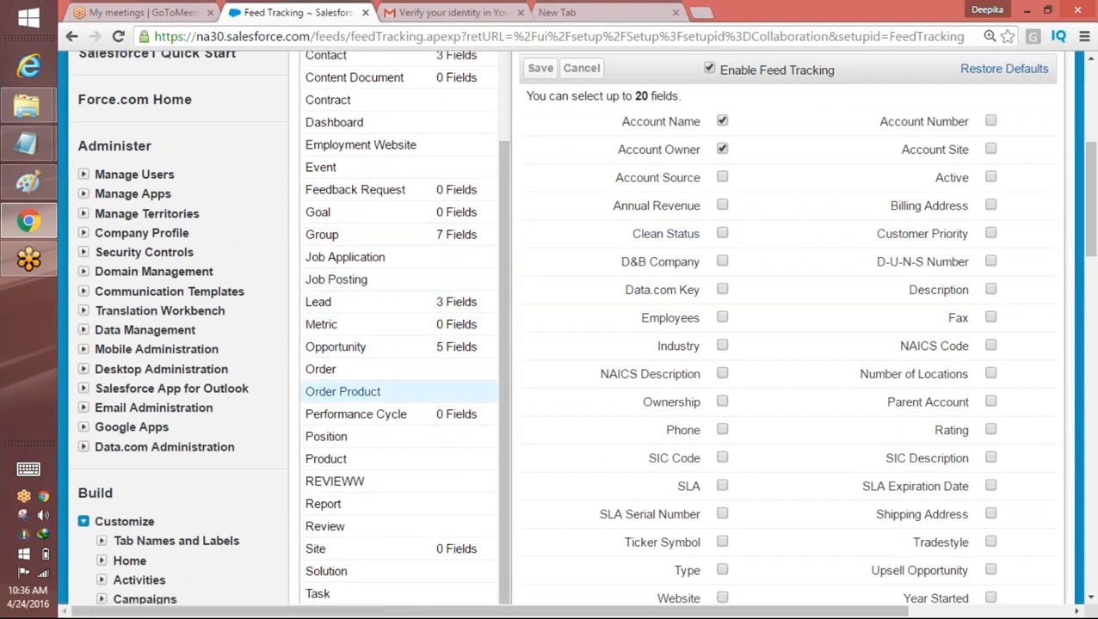
left_click(348, 391)
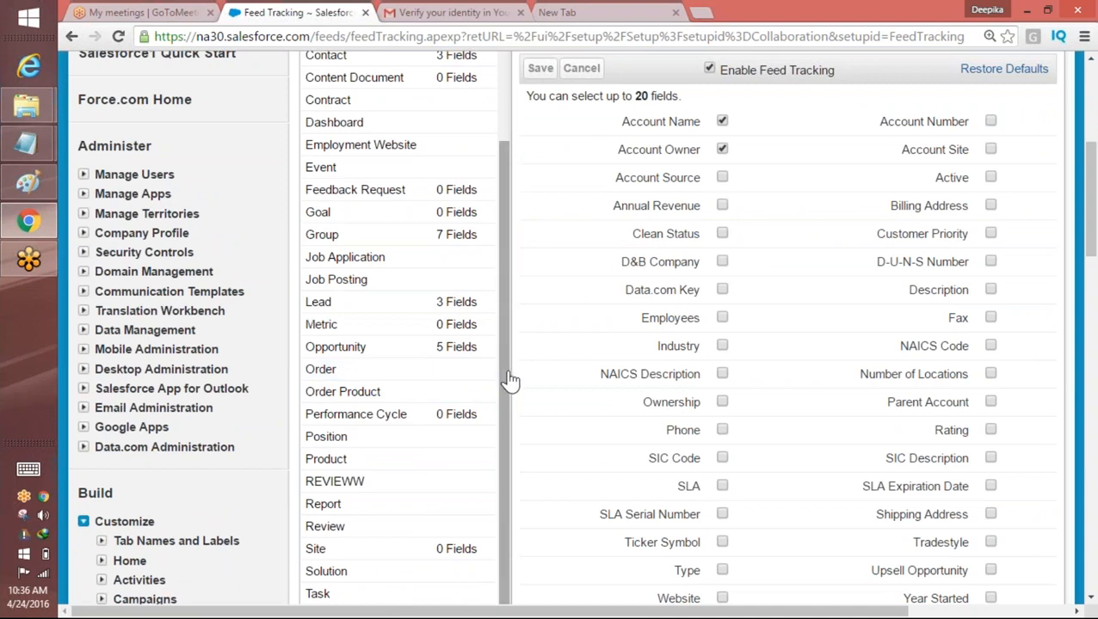
left_click(348, 441)
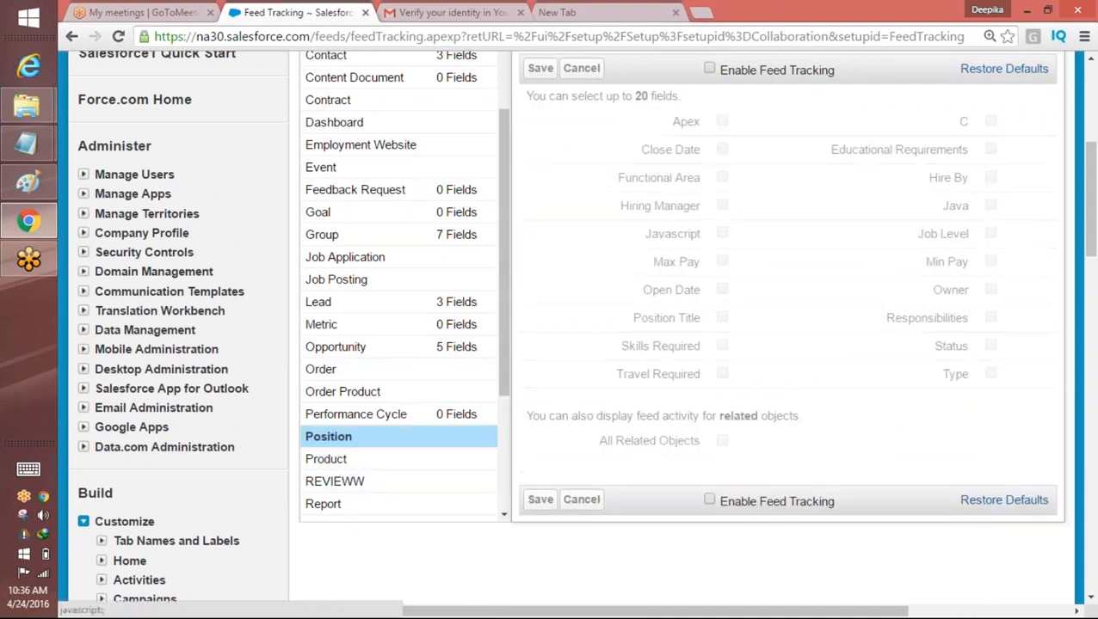
scroll(580, 454, "up", 3)
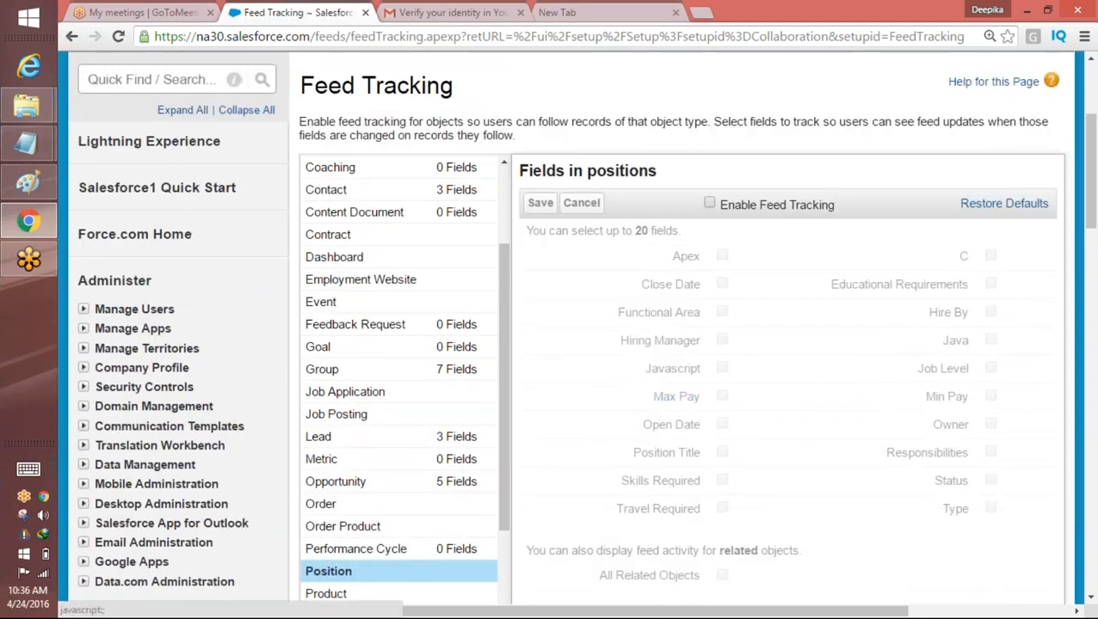
Enable Position feed tracking for Max Pay, Min Pay, Open Date and Status, and save
left_click(709, 204)
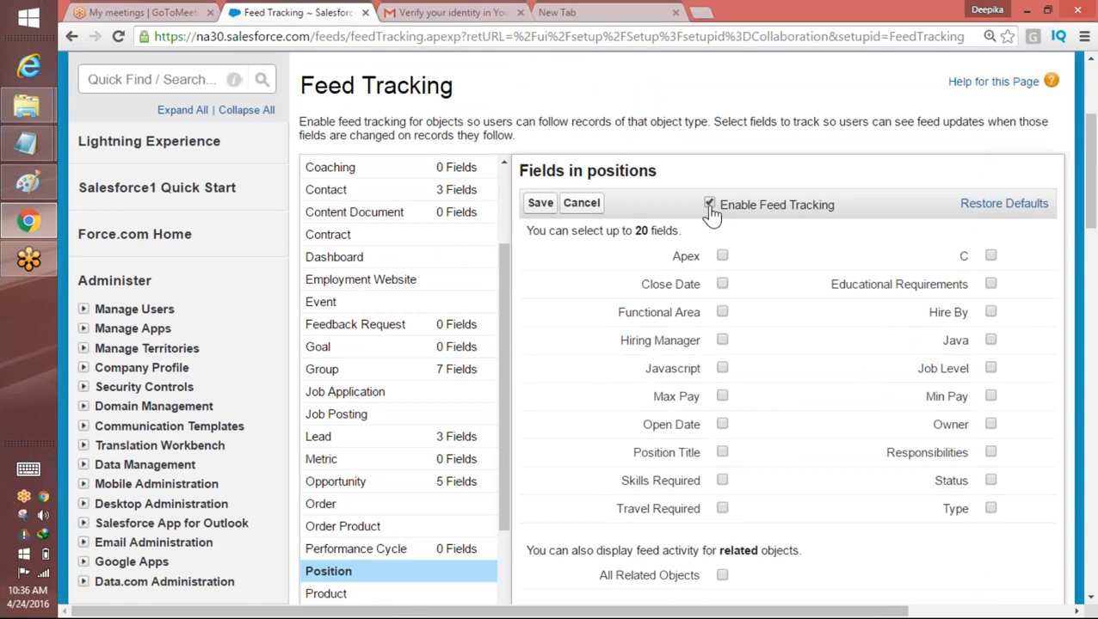
scroll(955, 245, "down", 2)
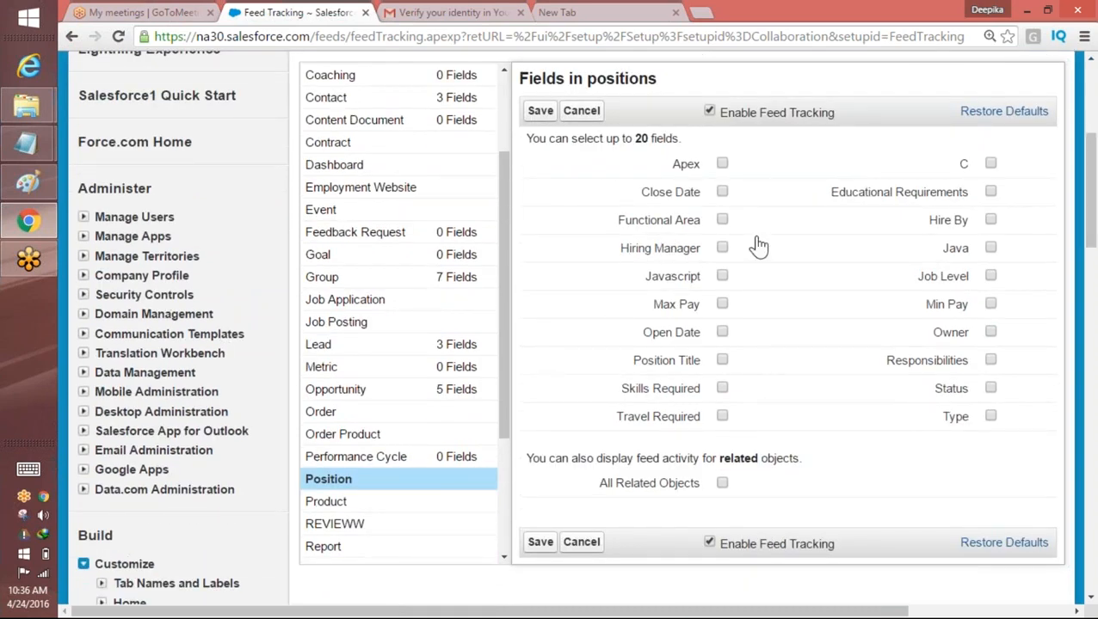
left_click_drag(534, 140, 687, 135)
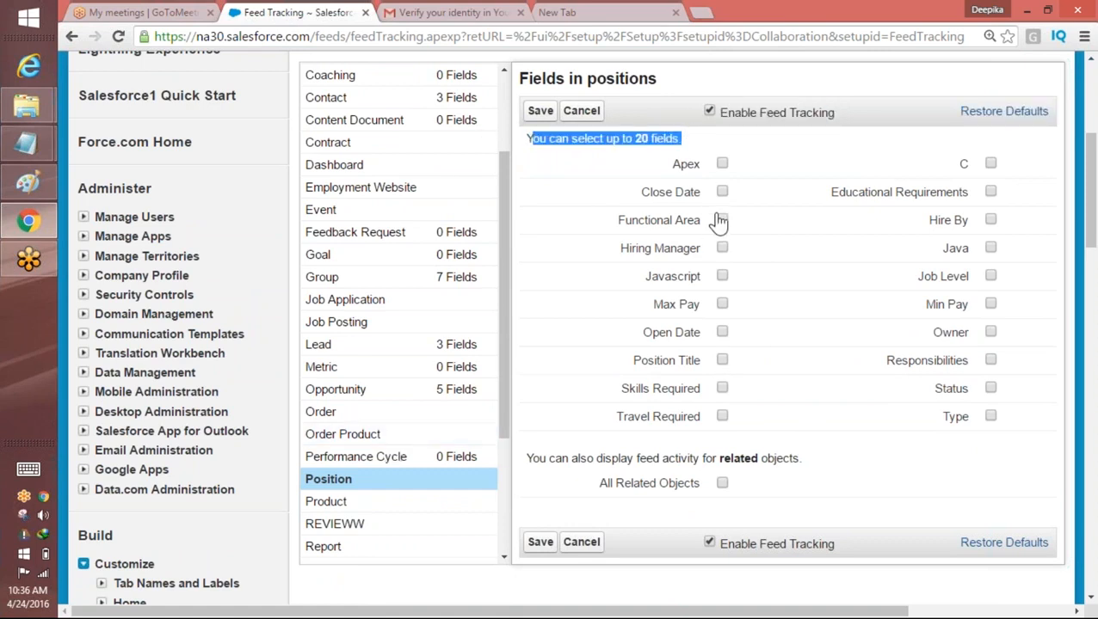
left_click(722, 305)
left_click(540, 111)
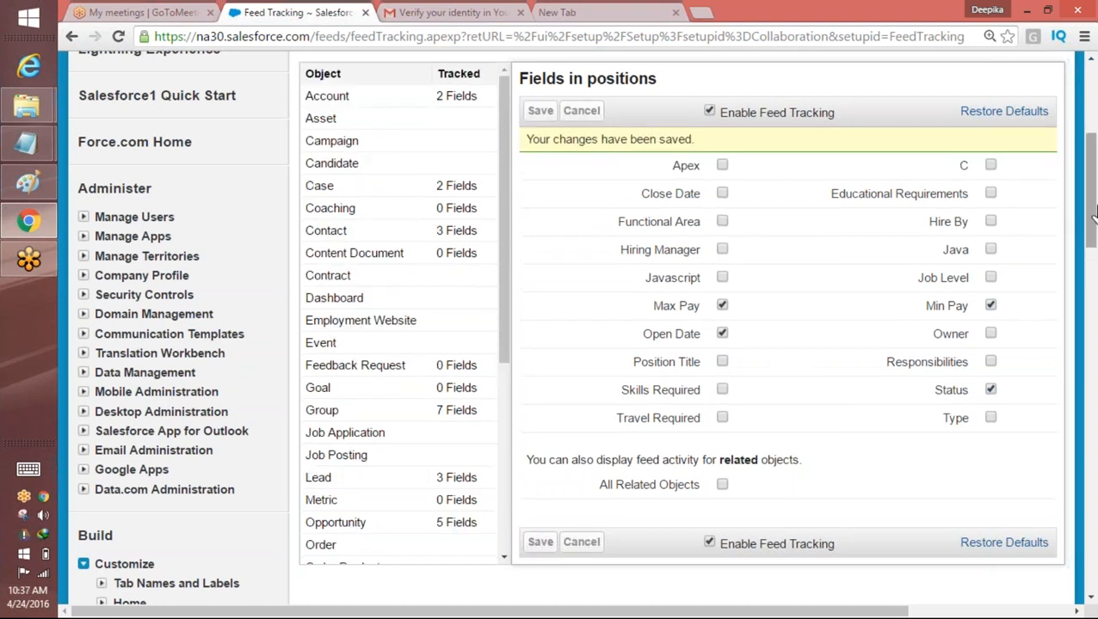
scroll(1091, 215, "up", 1)
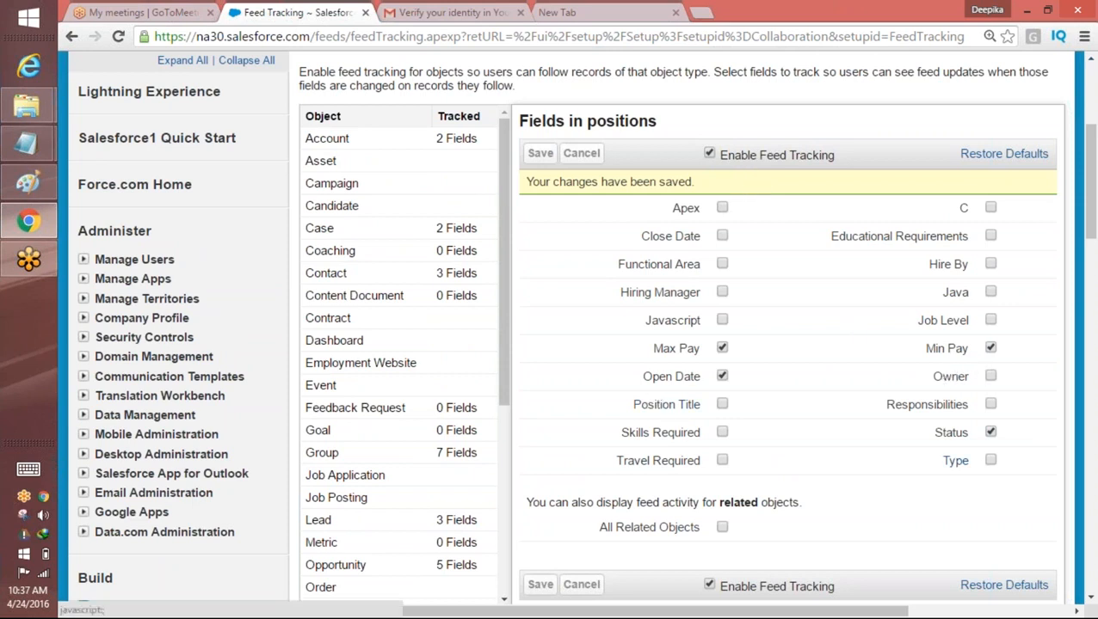
left_click_drag(1094, 199, 1093, 156)
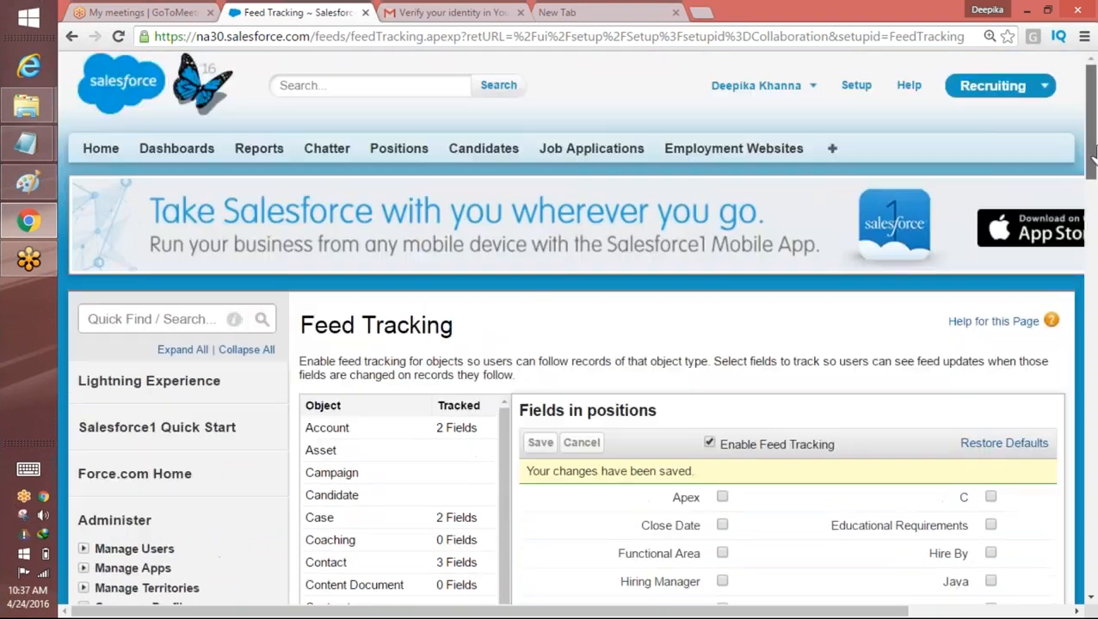
Check the Account MAnnager position's new feed, then open candidate C-01 from the Candidates tab
left_click(399, 148)
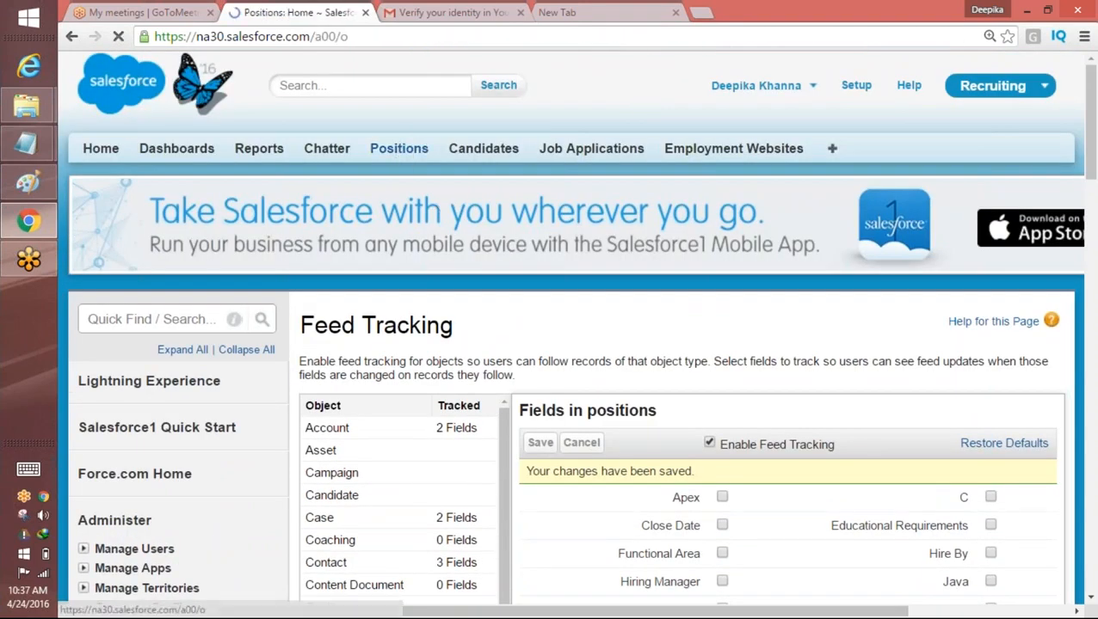
left_click(365, 358)
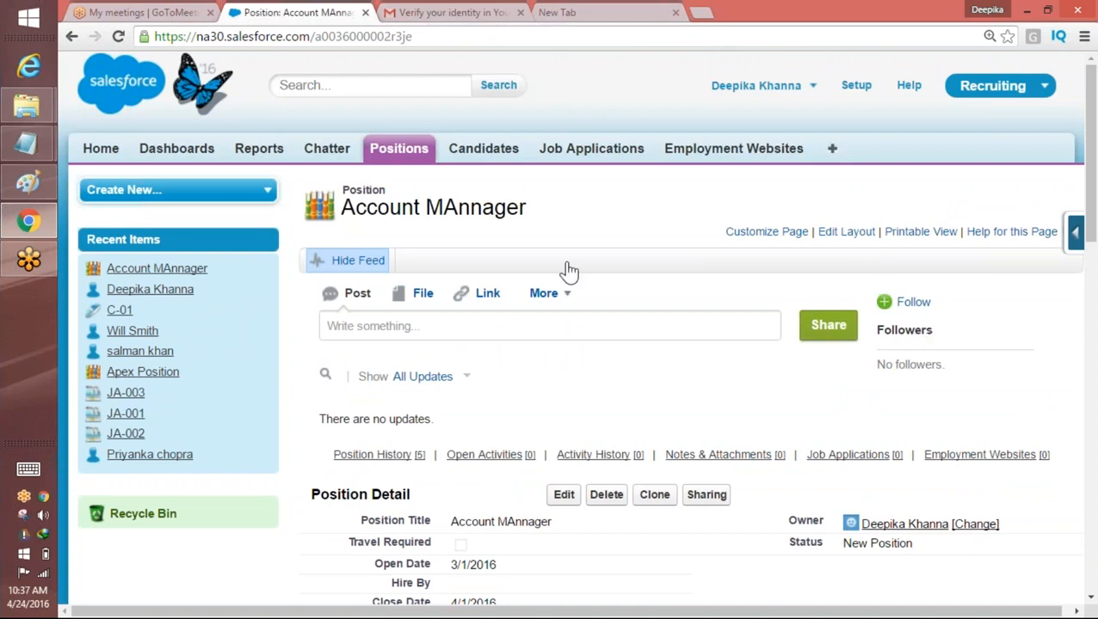
left_click(483, 148)
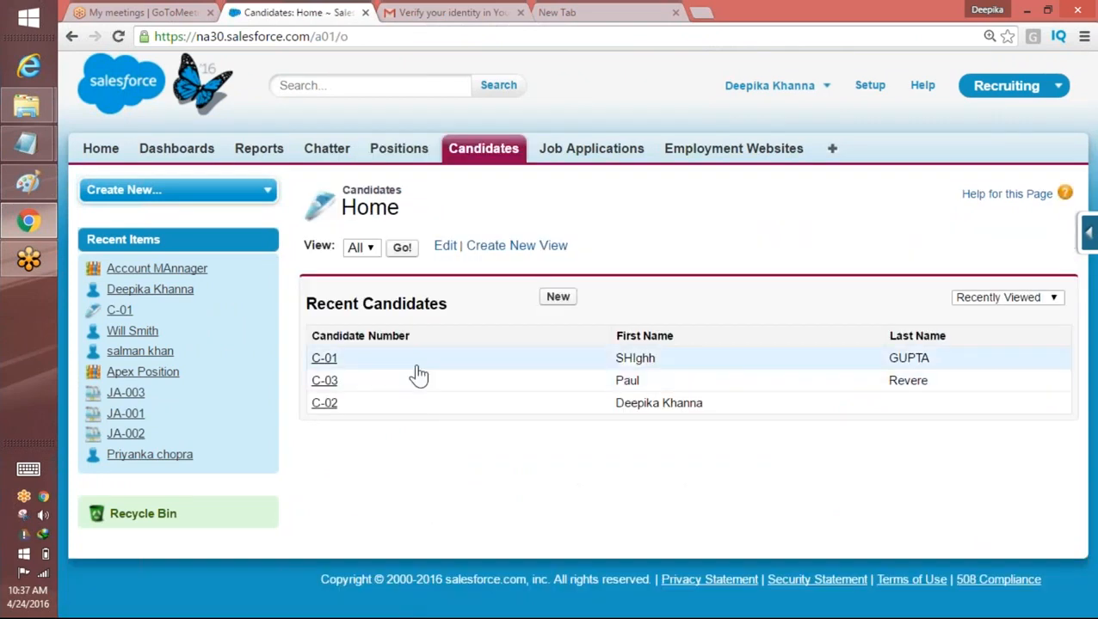
left_click(325, 358)
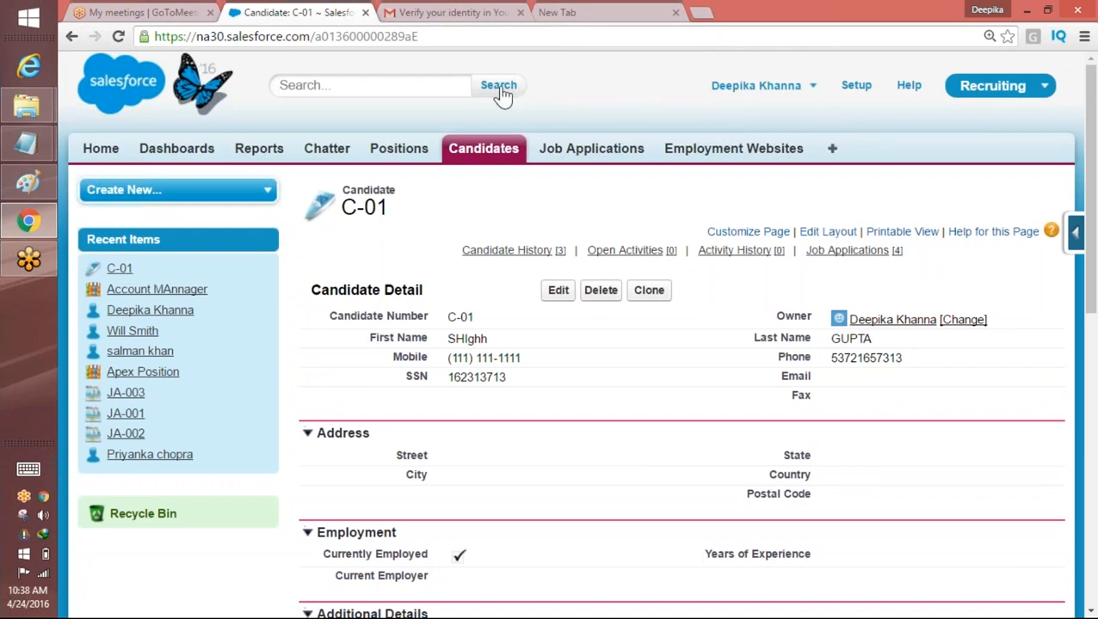
Open the Feed Tracking setup page via a Quick Find search for 'feed tr'
left_click(856, 85)
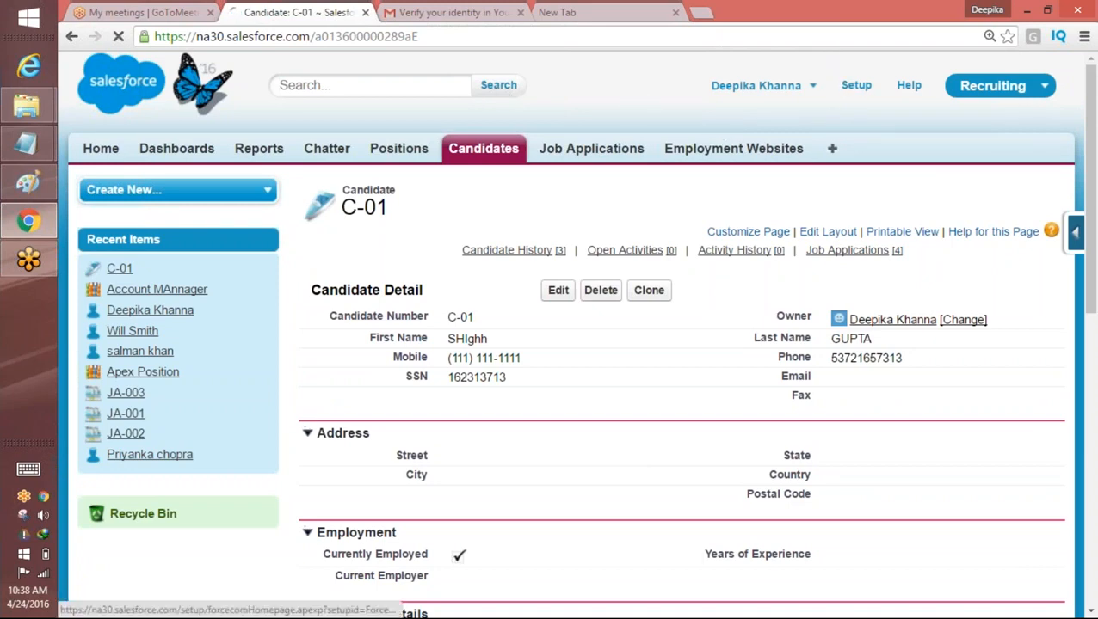
left_click(140, 318)
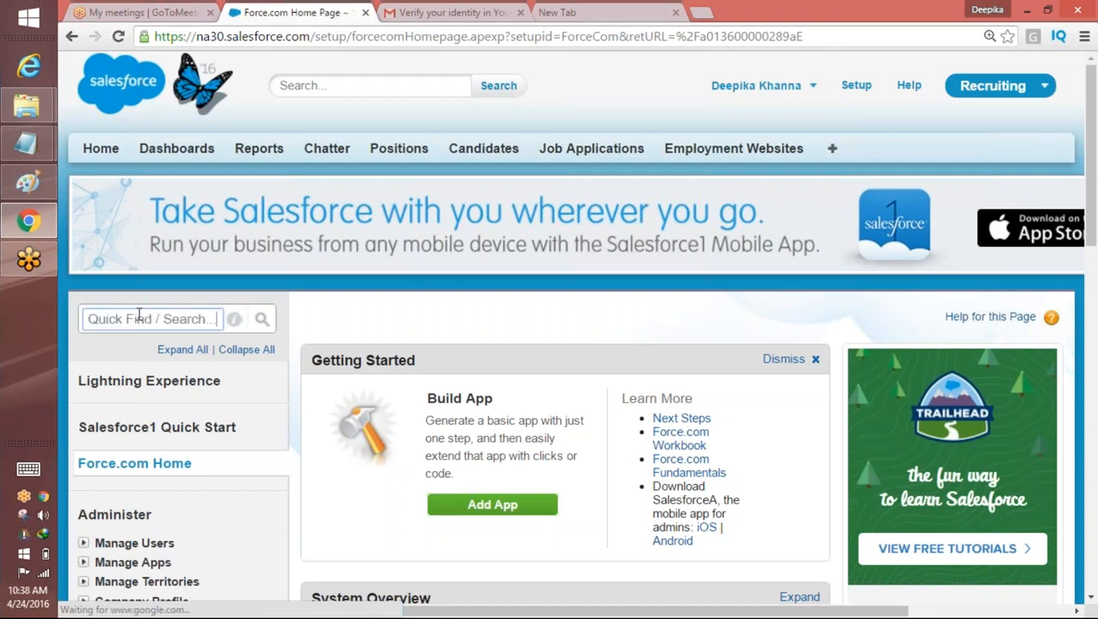
type("feed")
key("ctrl+a")
type("feed")
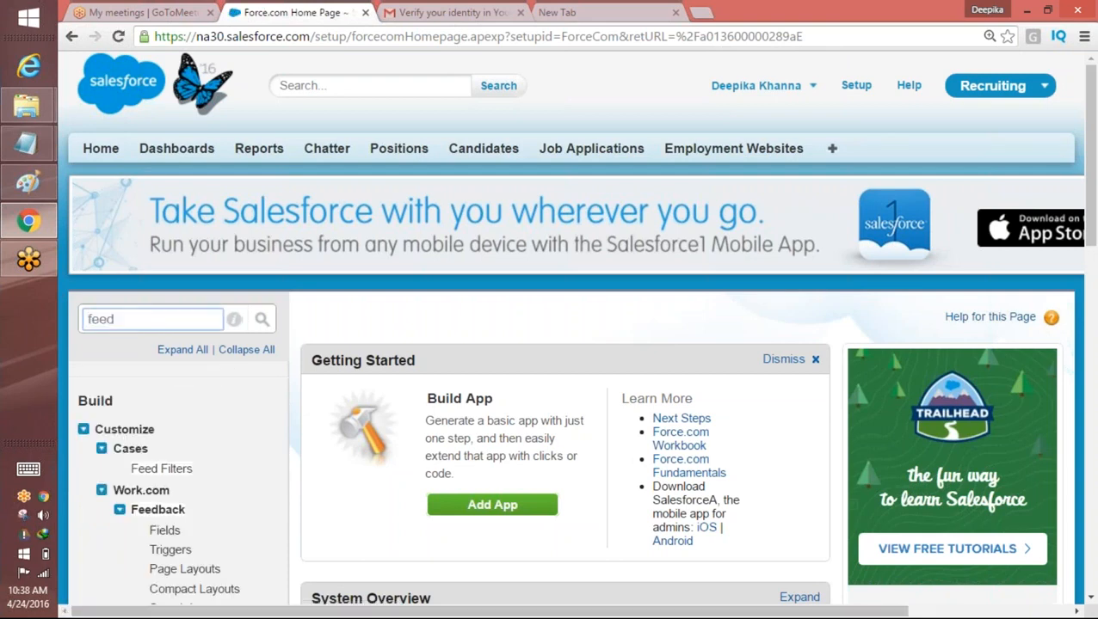
left_click_drag(1091, 217, 1094, 277)
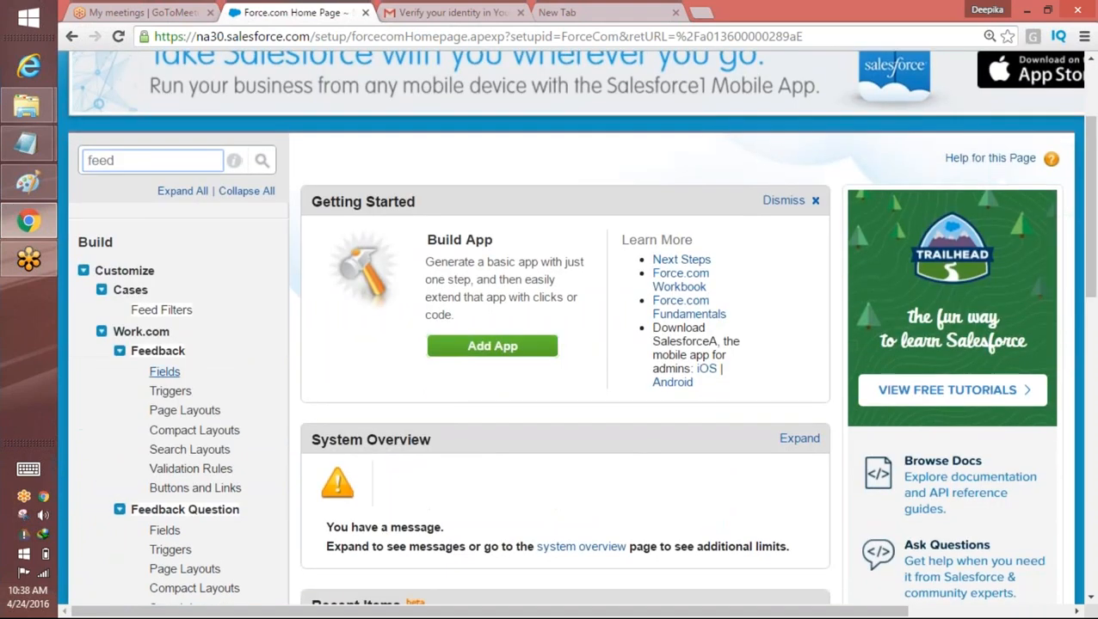
left_click(113, 160)
type("tr")
left_click(160, 311)
mouse_move(1092, 174)
left_mouse_down()
mouse_move(1090, 243)
mouse_move(1089, 167)
left_mouse_up()
Enable Candidate feed tracking with SSN tracked, save, and go to the Candidates home page
left_click(377, 336)
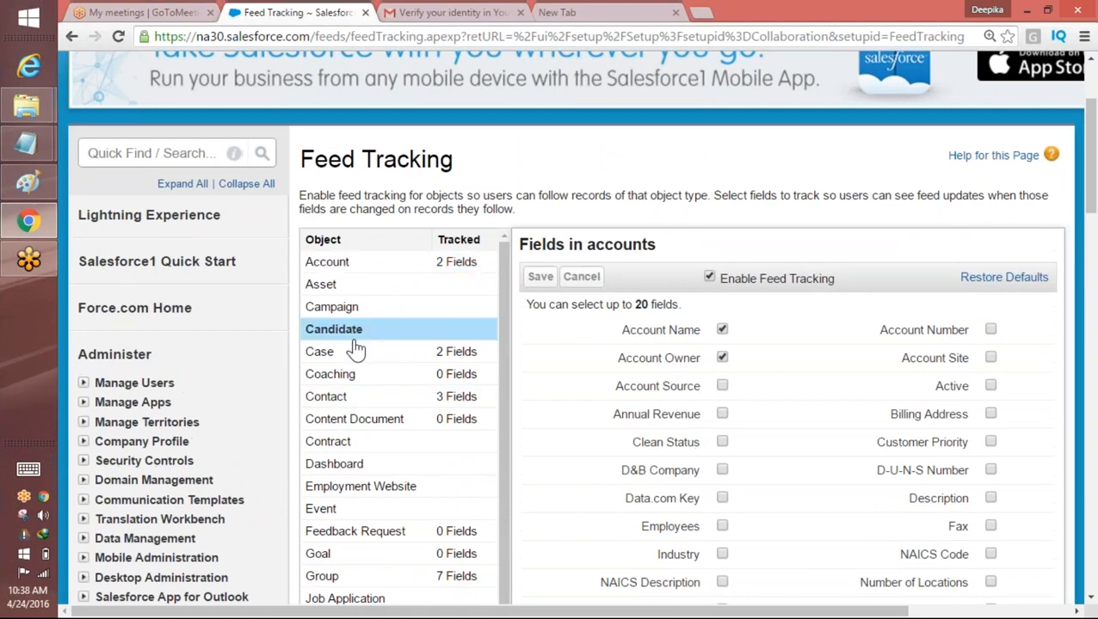
left_click(711, 277)
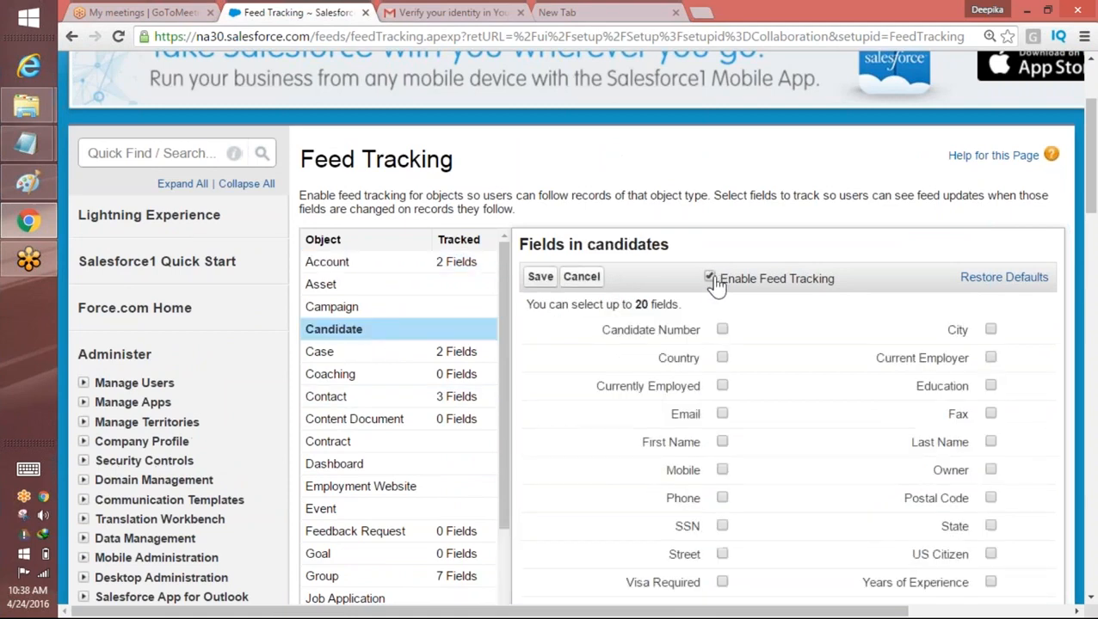
left_click_drag(1090, 155, 1091, 189)
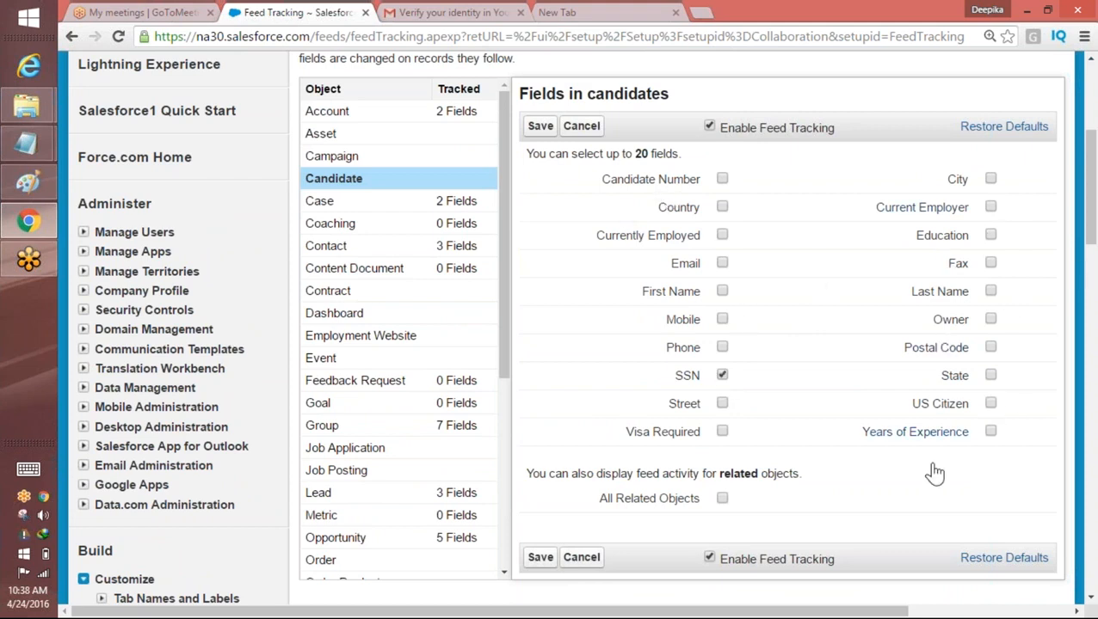
left_click(542, 127)
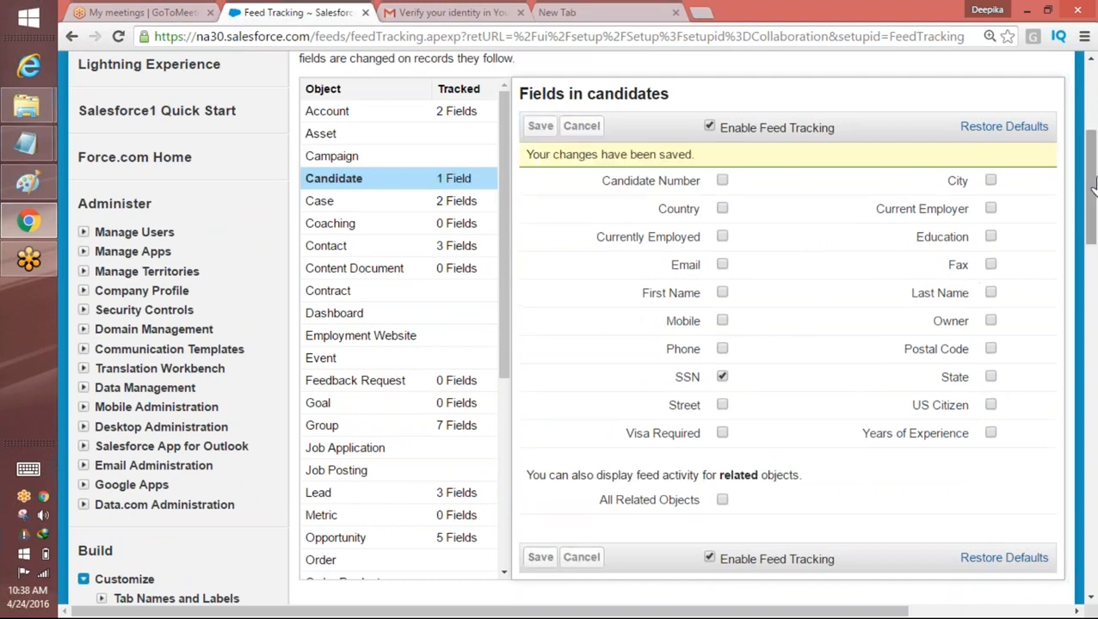
scroll(971, 286, "up", 4)
left_click(484, 148)
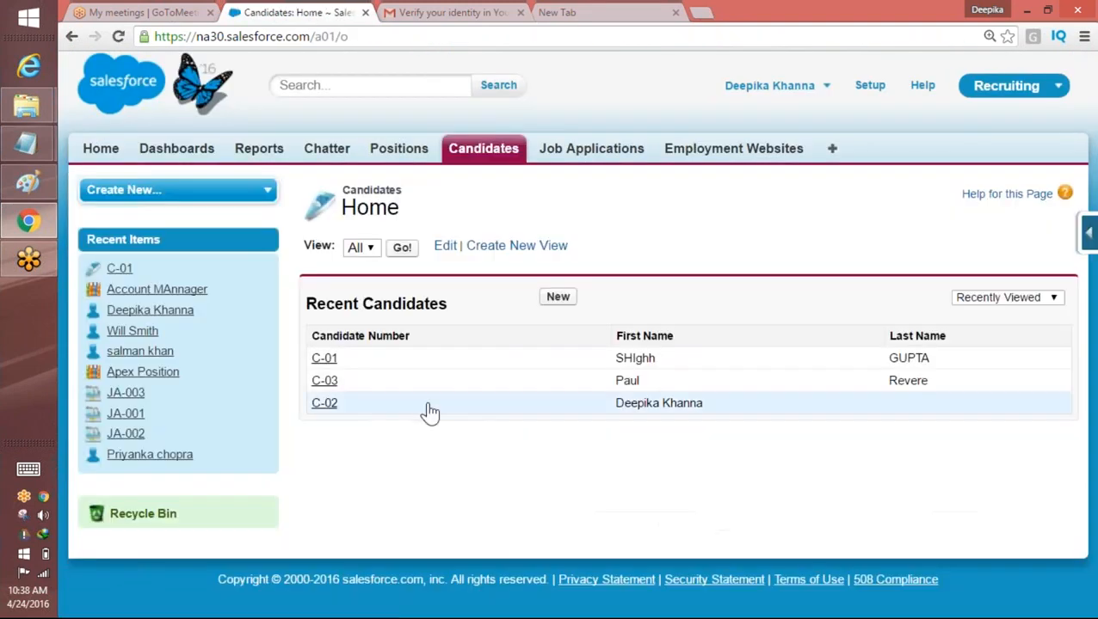
Open candidate C-01, then follow the Account MAnnager position record
left_click(325, 358)
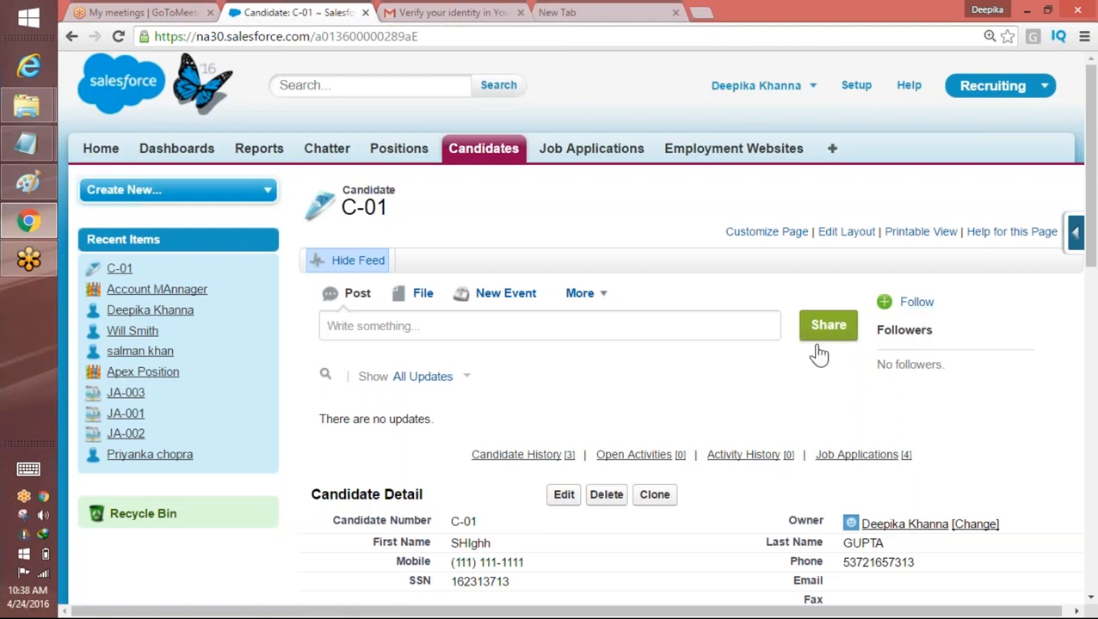
left_click(398, 148)
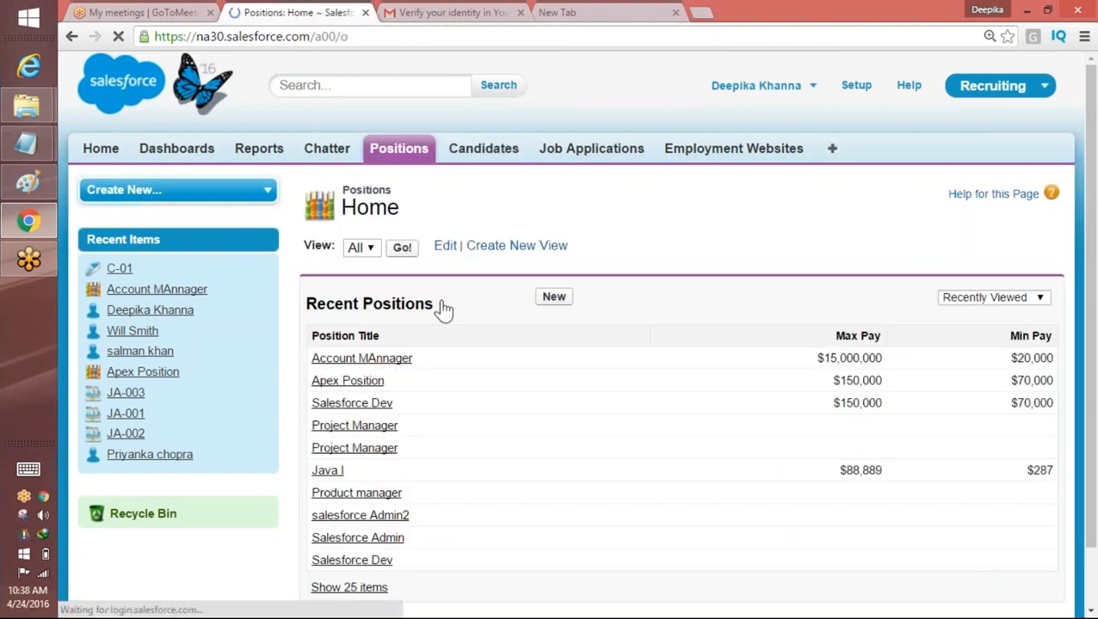
left_click(361, 358)
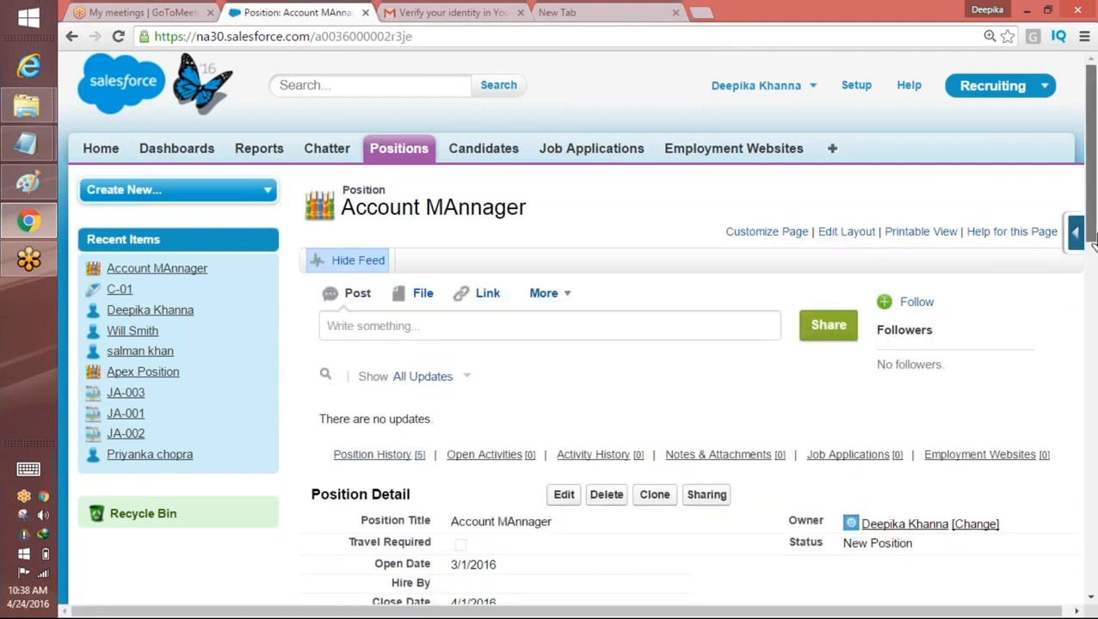
scroll(422, 318, "down", 2)
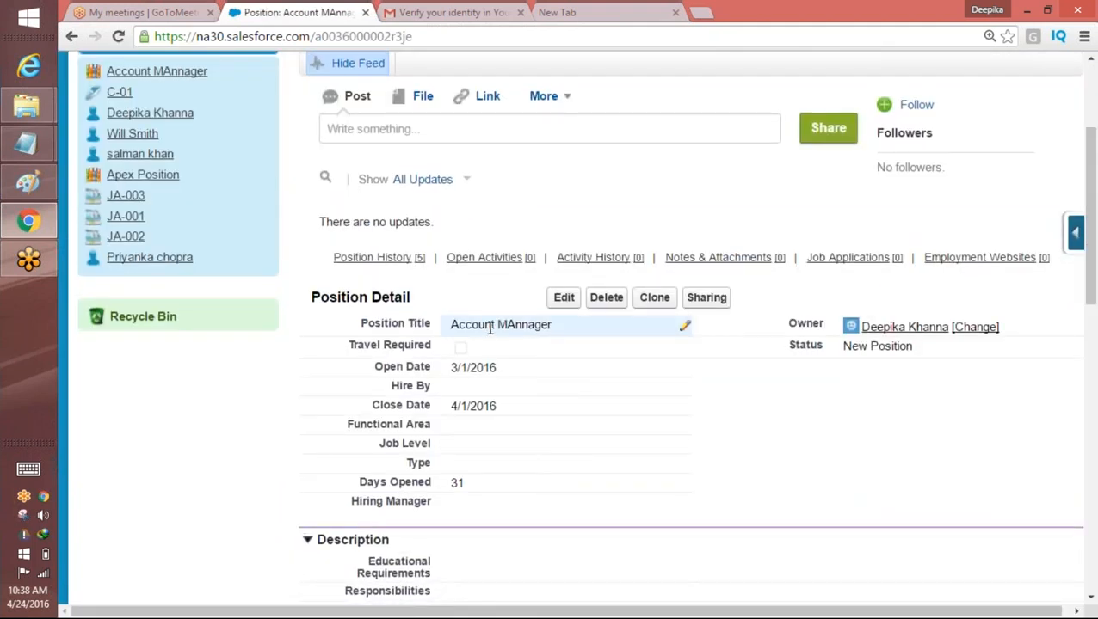
left_click(914, 106)
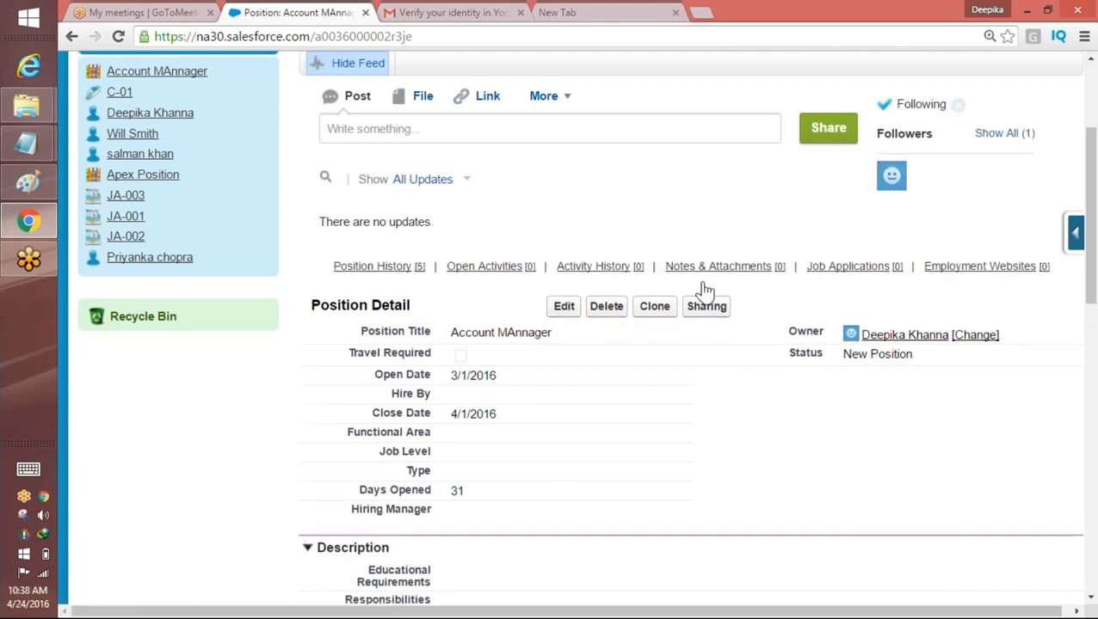
Select the position title text inline, then go to the setup home page
double_click(551, 334)
left_click_drag(551, 334, 454, 334)
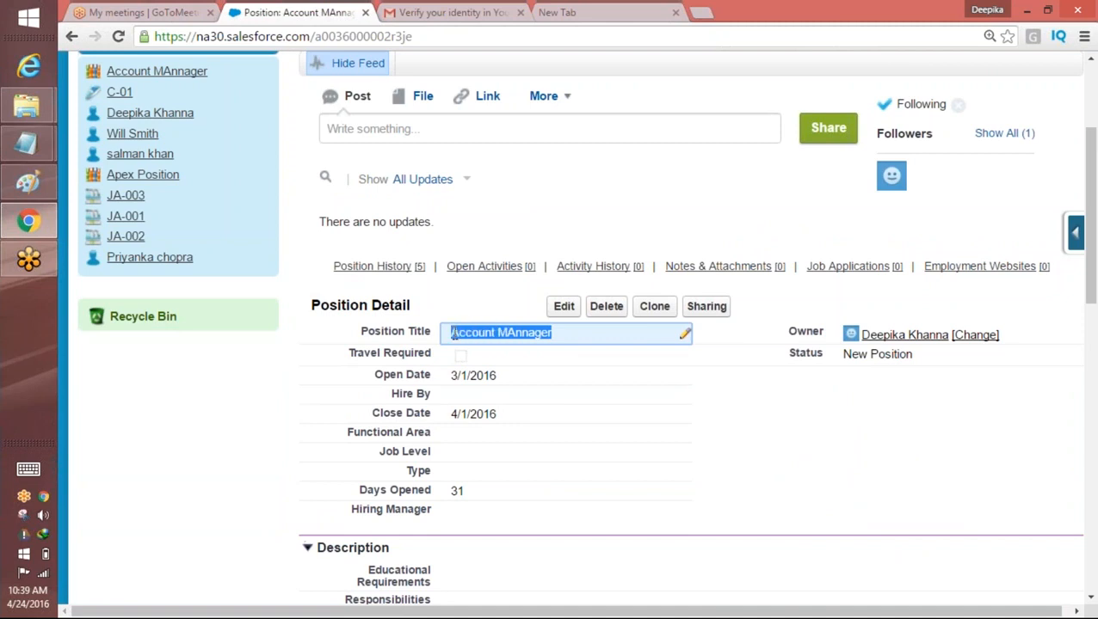
left_click_drag(1093, 219, 1093, 218)
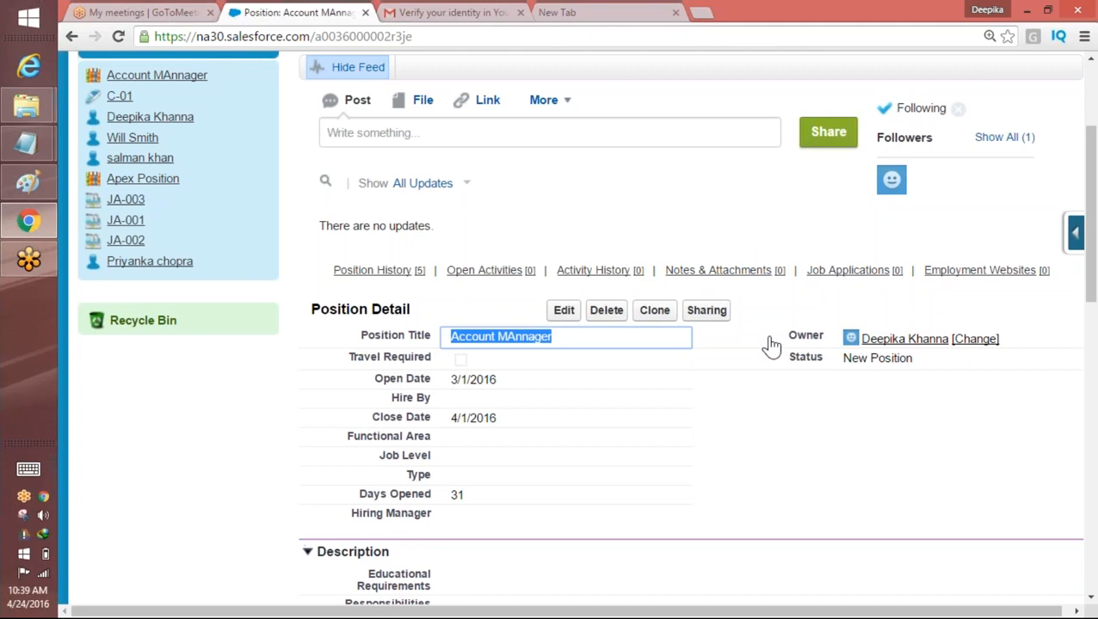
left_click_drag(1094, 215, 1095, 152)
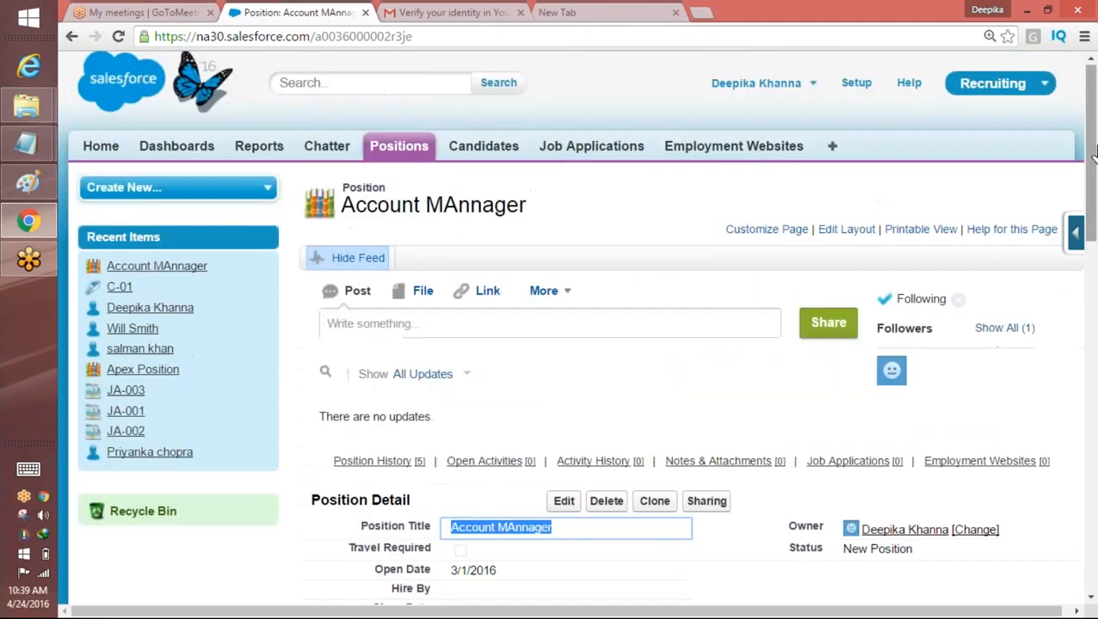
left_click(856, 83)
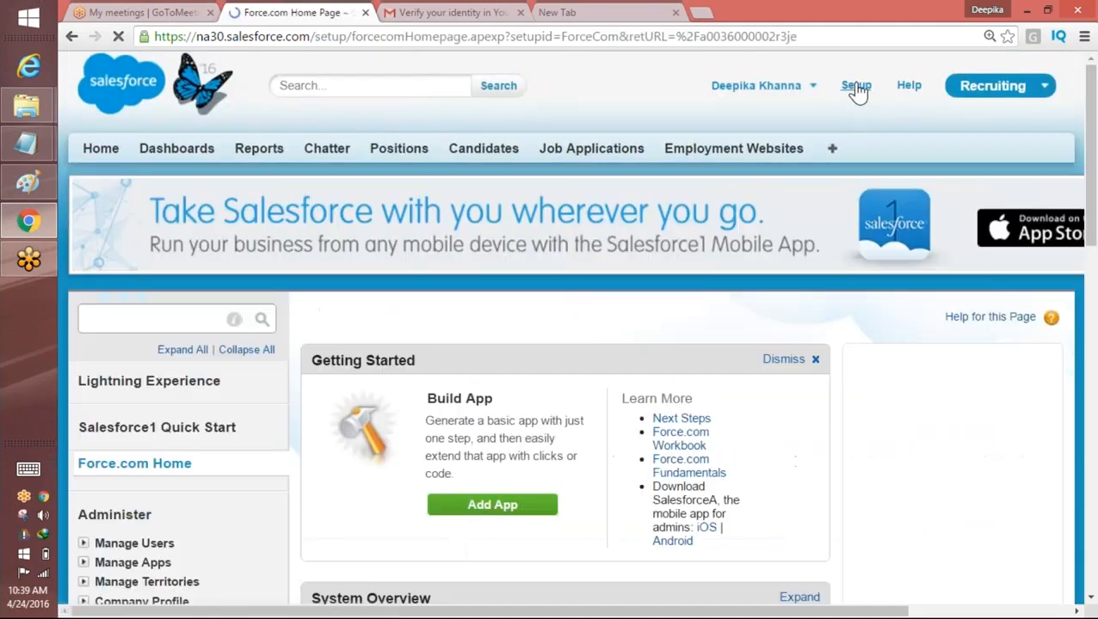
Set Position's organization-wide default to Public Read/Write in Sharing Settings and save
left_click(140, 320)
type("shar")
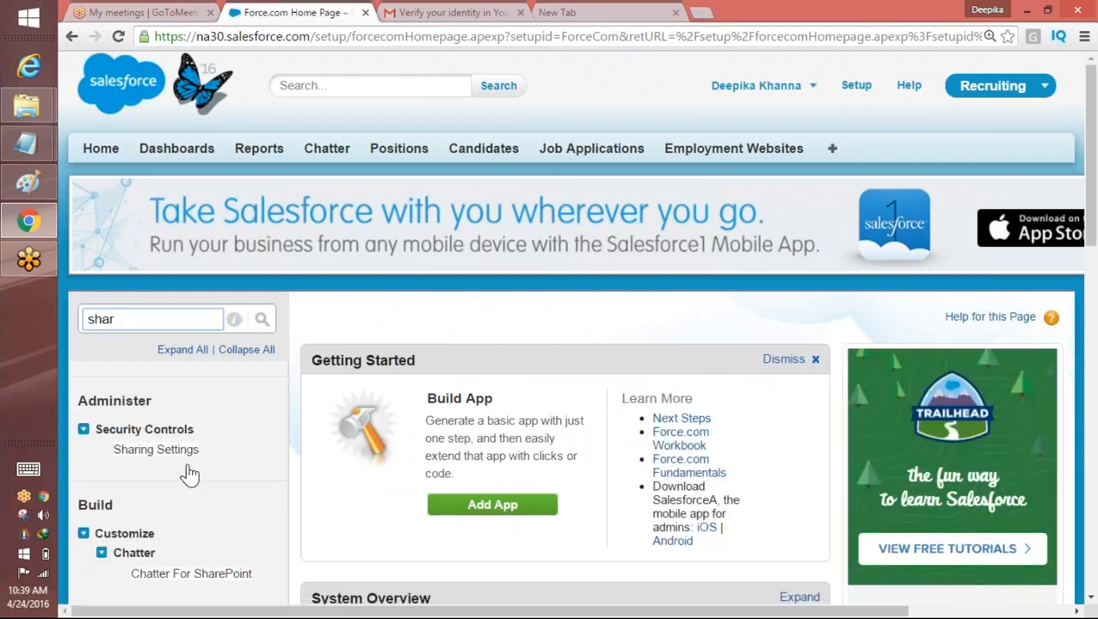
left_click(172, 451)
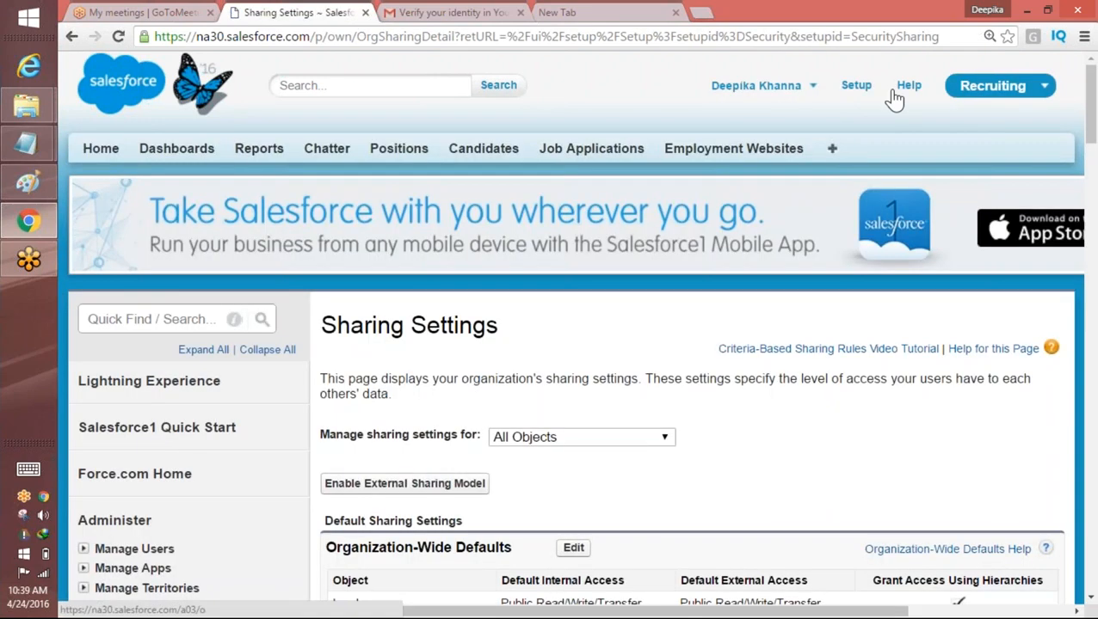
left_click_drag(1091, 108, 1094, 172)
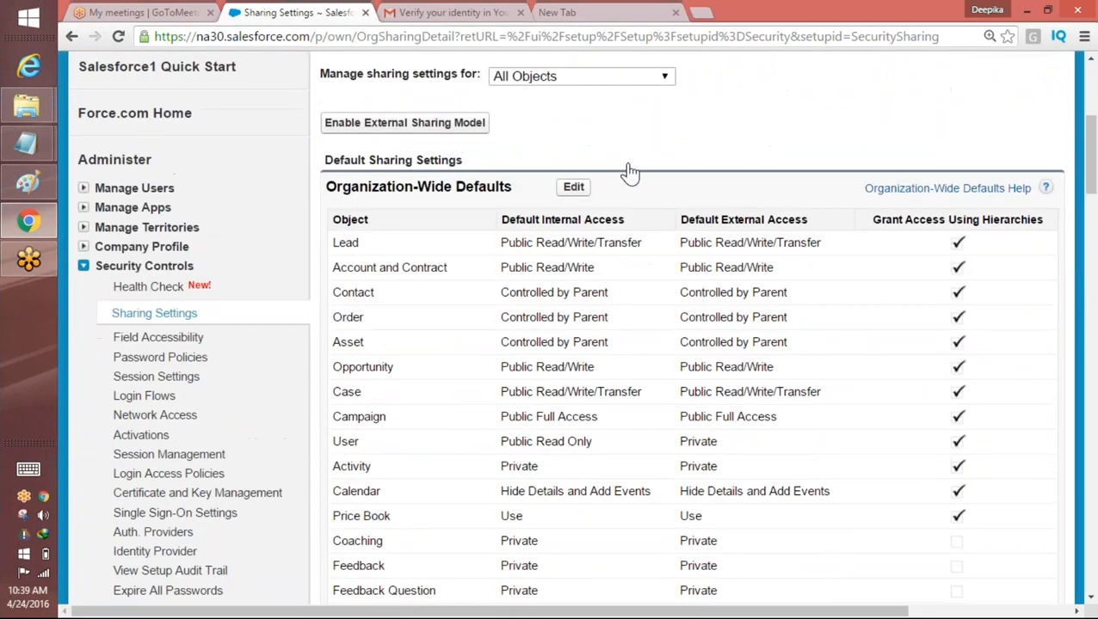
left_click(572, 186)
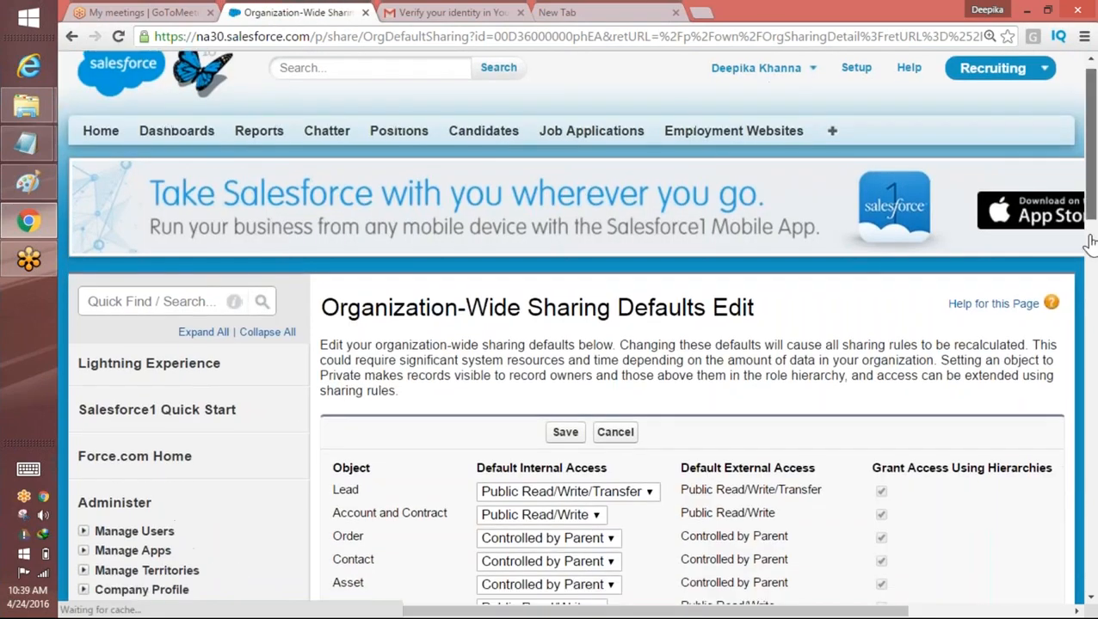
scroll(552, 379, "down", 8)
left_click(549, 372)
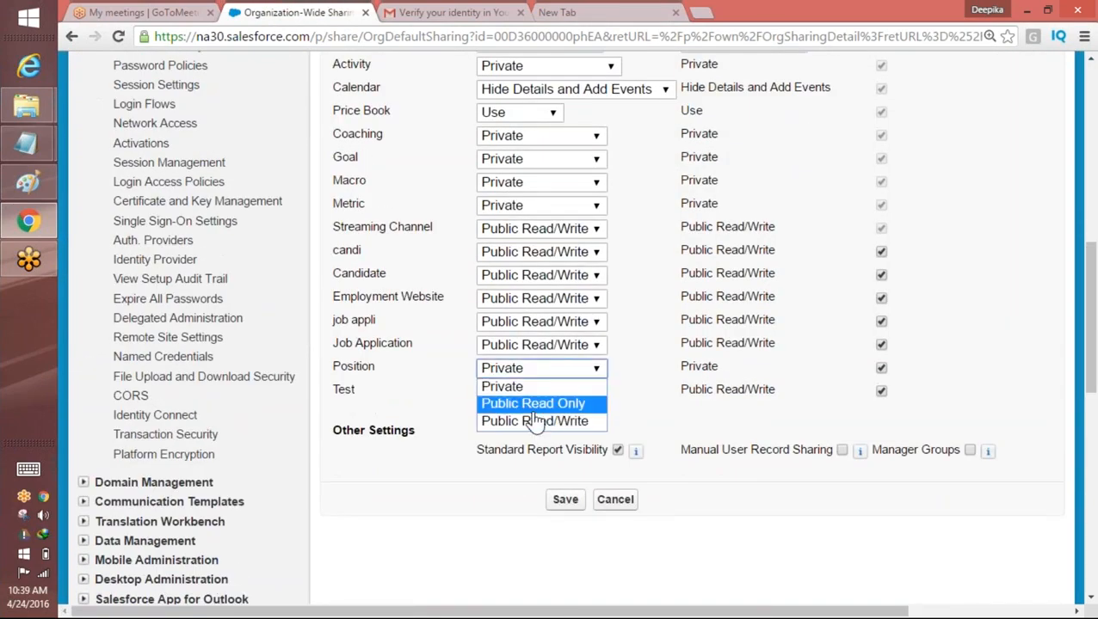
left_click(529, 421)
left_click(565, 500)
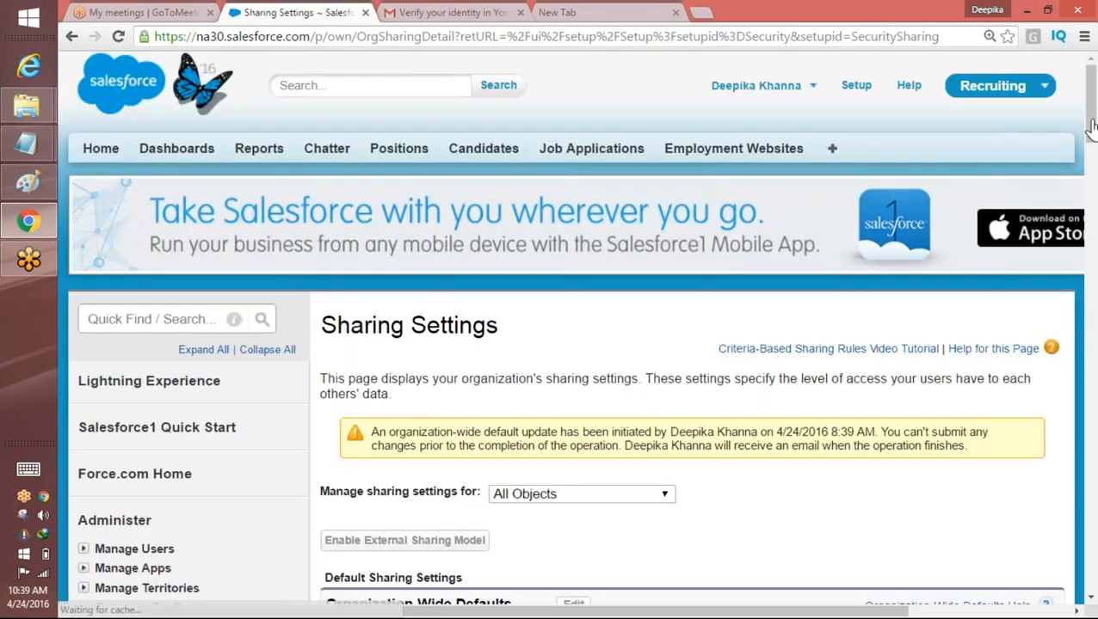
scroll(1091, 125, "down", 4)
scroll(1091, 108, "up", 3)
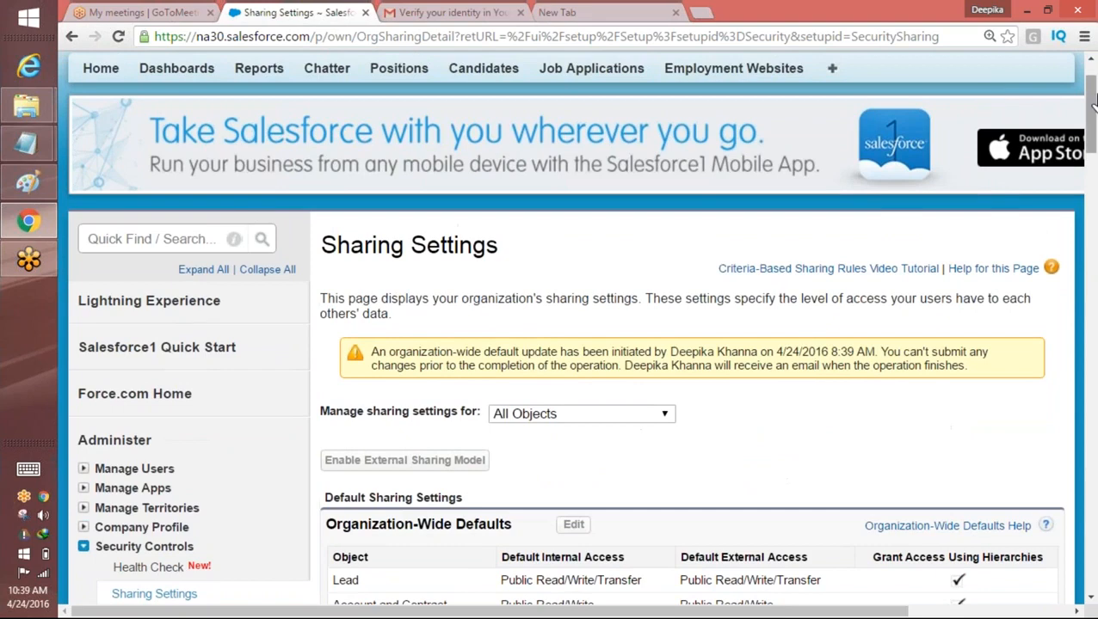
scroll(1093, 101, "up", 1)
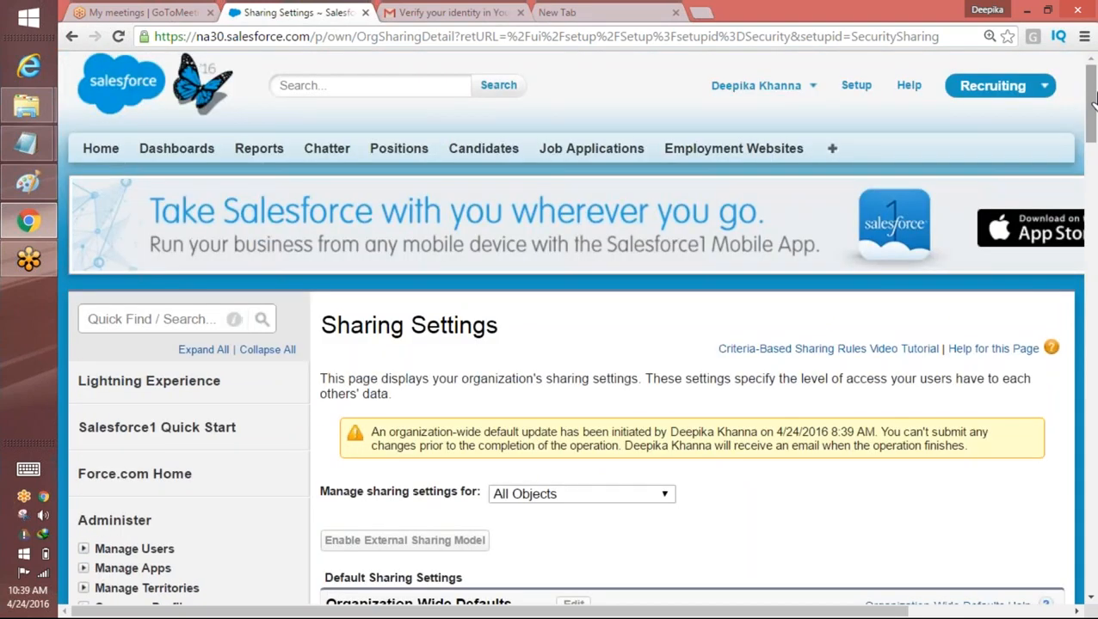
Review Sharing Settings again via 'shari', then reopen the Account MAnnager position record
left_click(191, 317)
type("sh")
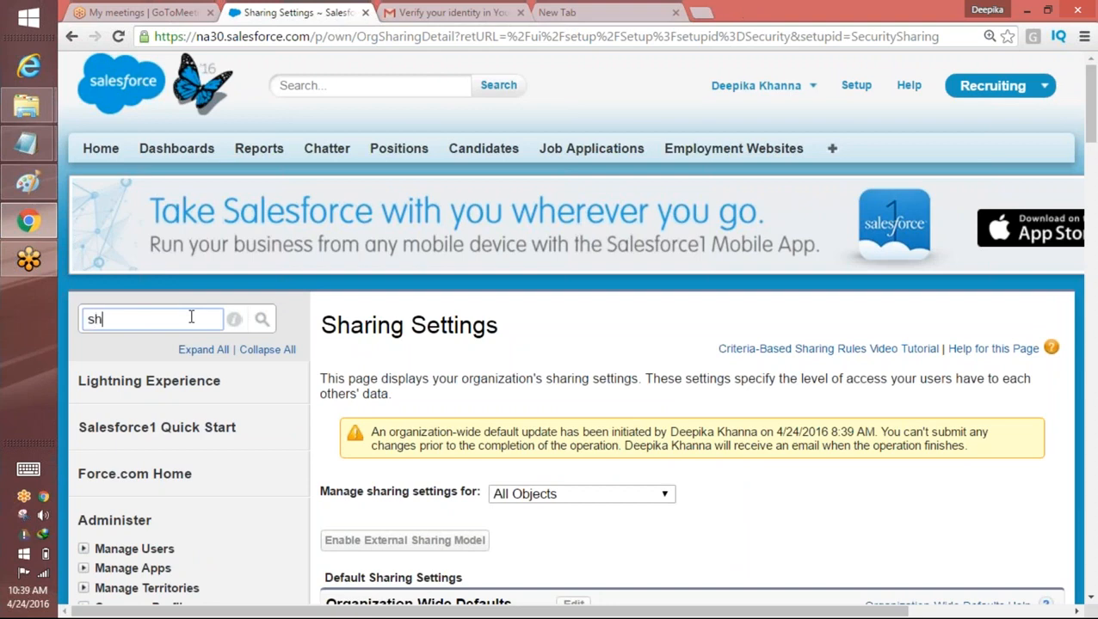
type("ari")
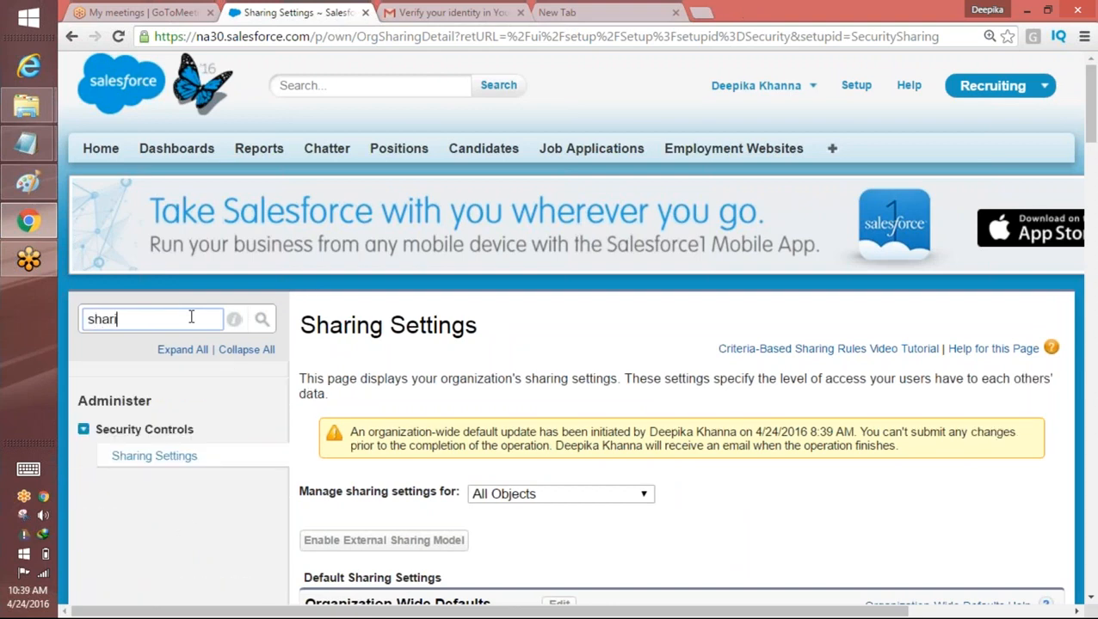
left_click(183, 465)
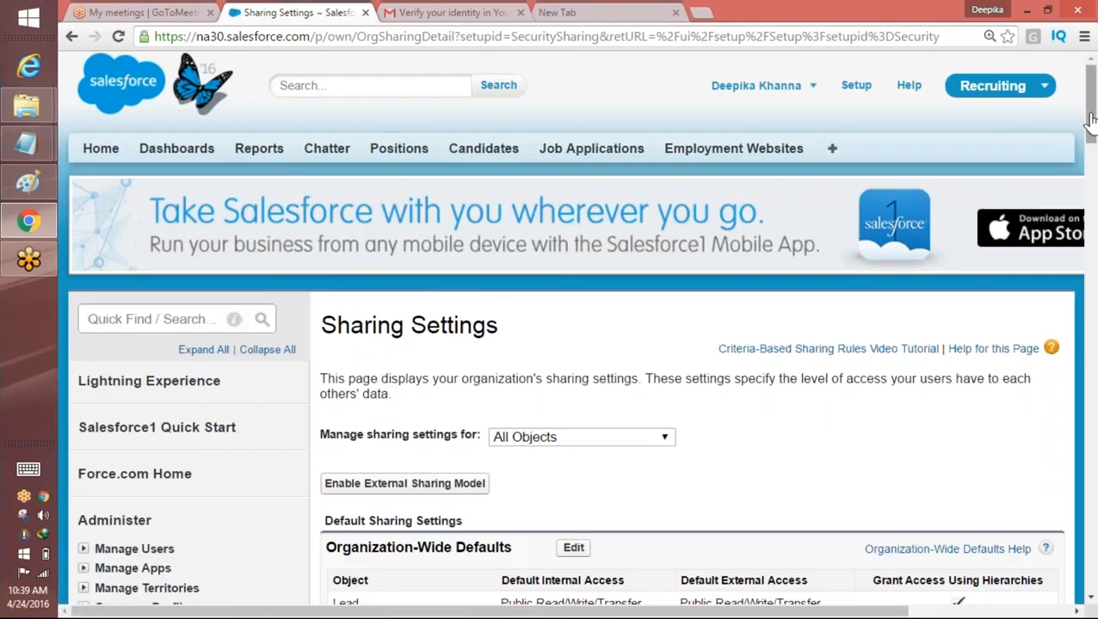
left_click_drag(1092, 133, 1091, 284)
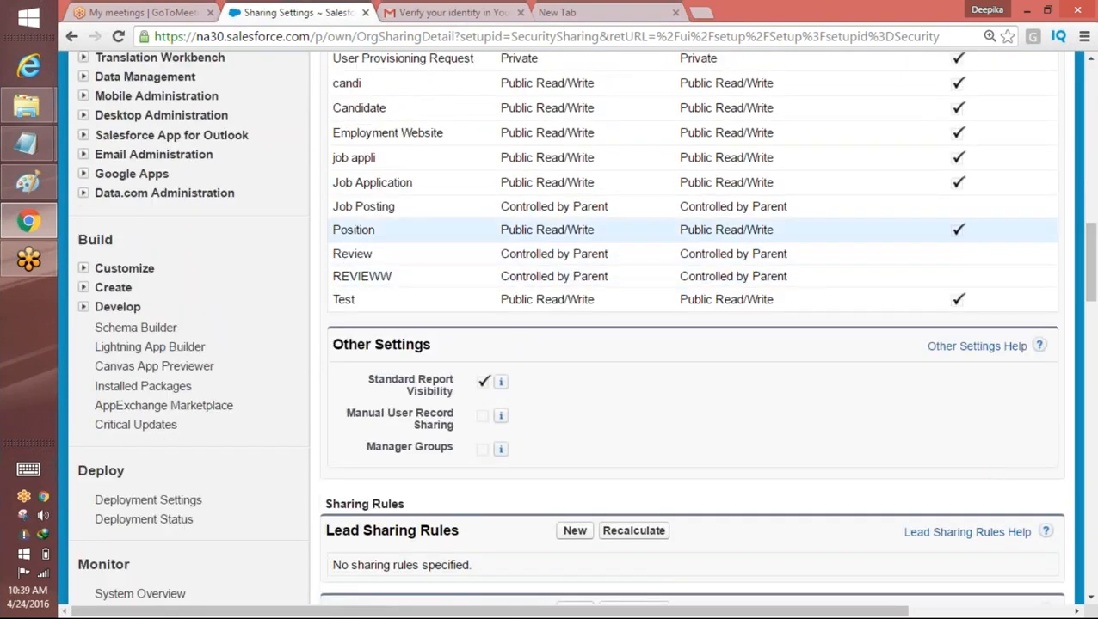
left_click_drag(1089, 279, 1091, 121)
left_click(757, 85)
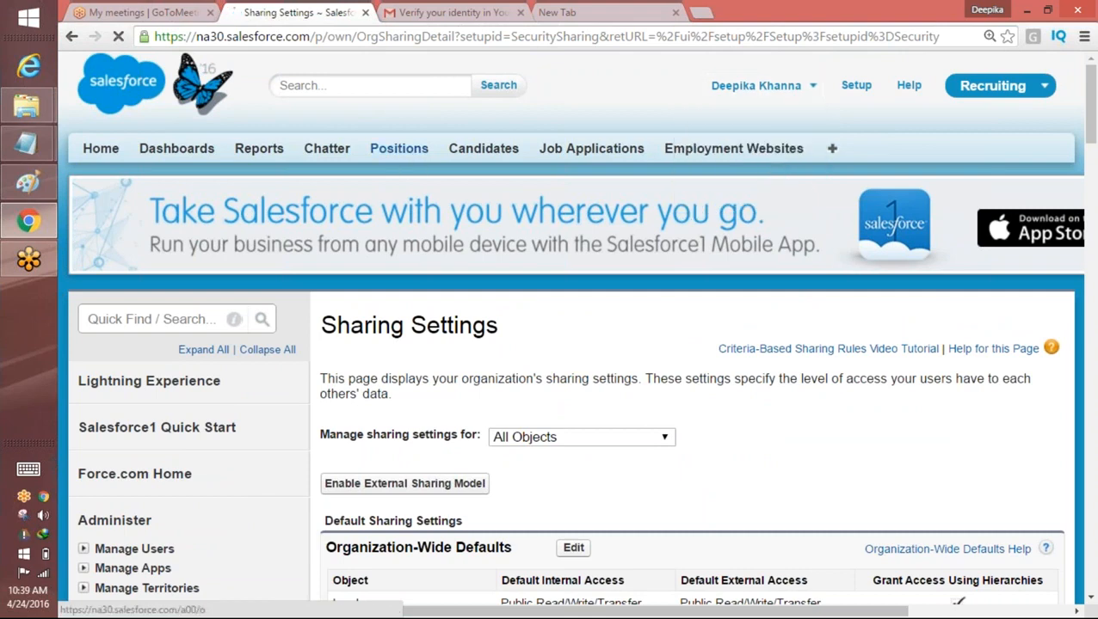
left_click(398, 150)
left_click(375, 364)
Open the Chatter feed, then log out of the current account
left_click_drag(1091, 234, 1092, 280)
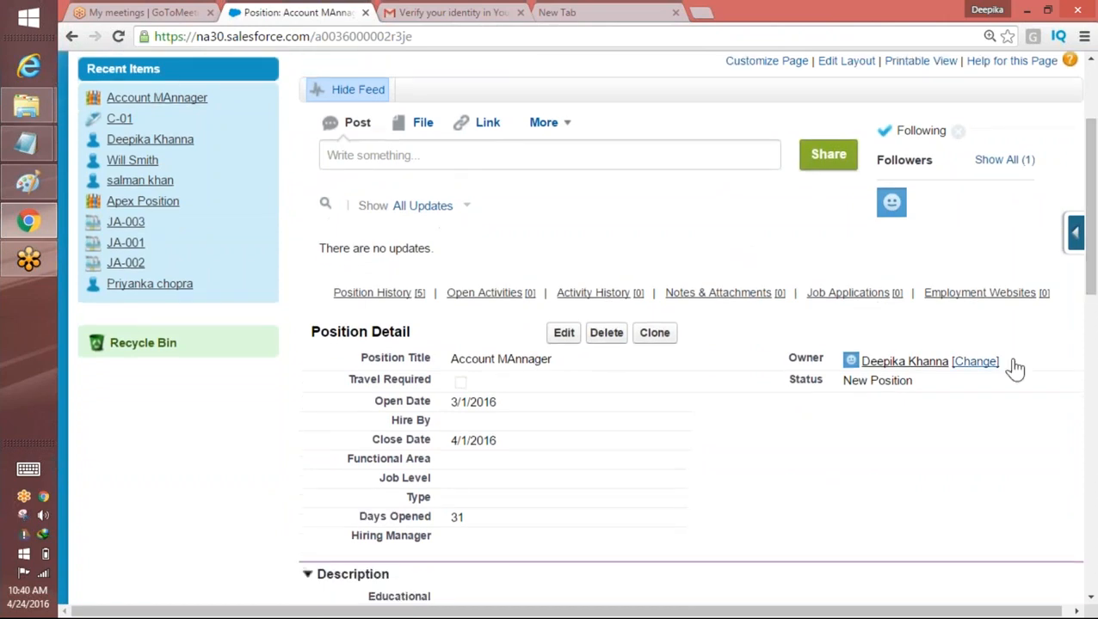
scroll(644, 154, "up", 2)
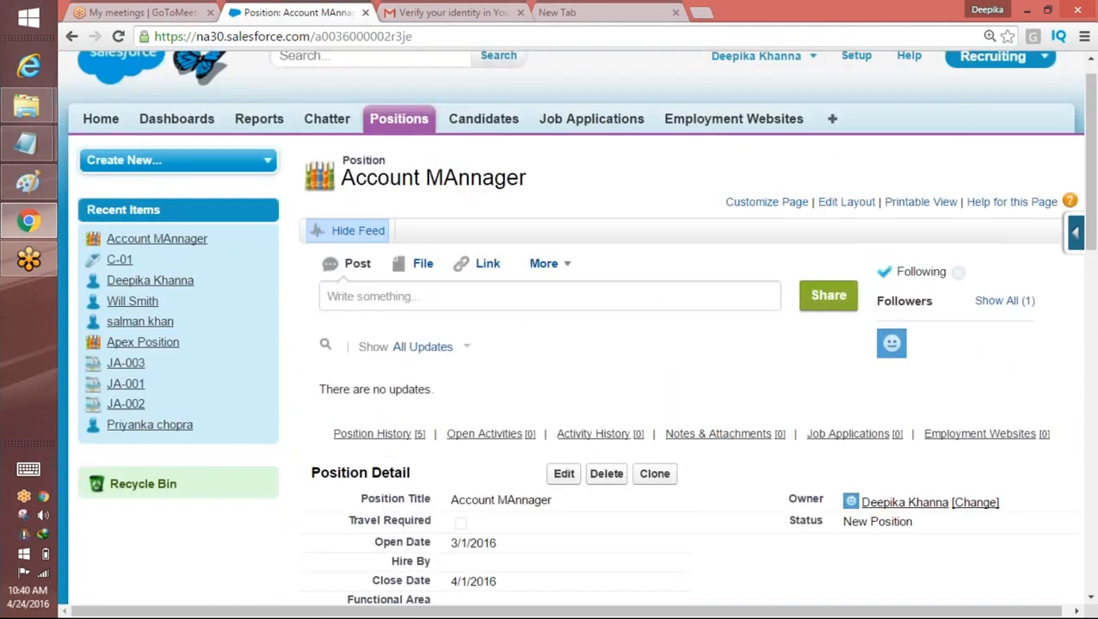
scroll(1084, 197, "up", 1)
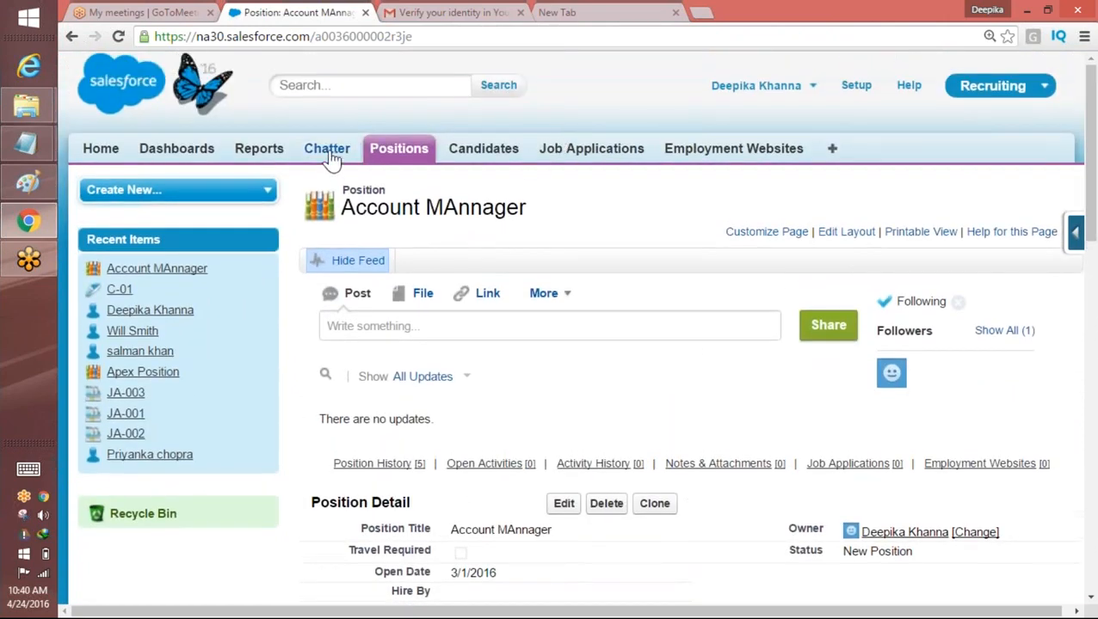
left_click(330, 160)
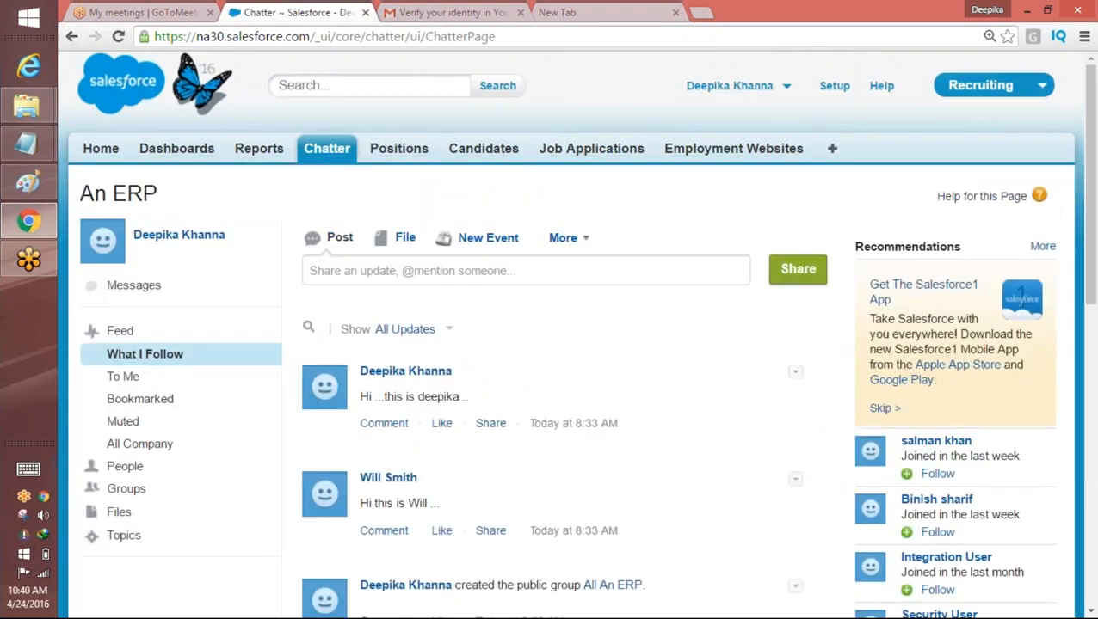
left_click(767, 90)
left_click(693, 180)
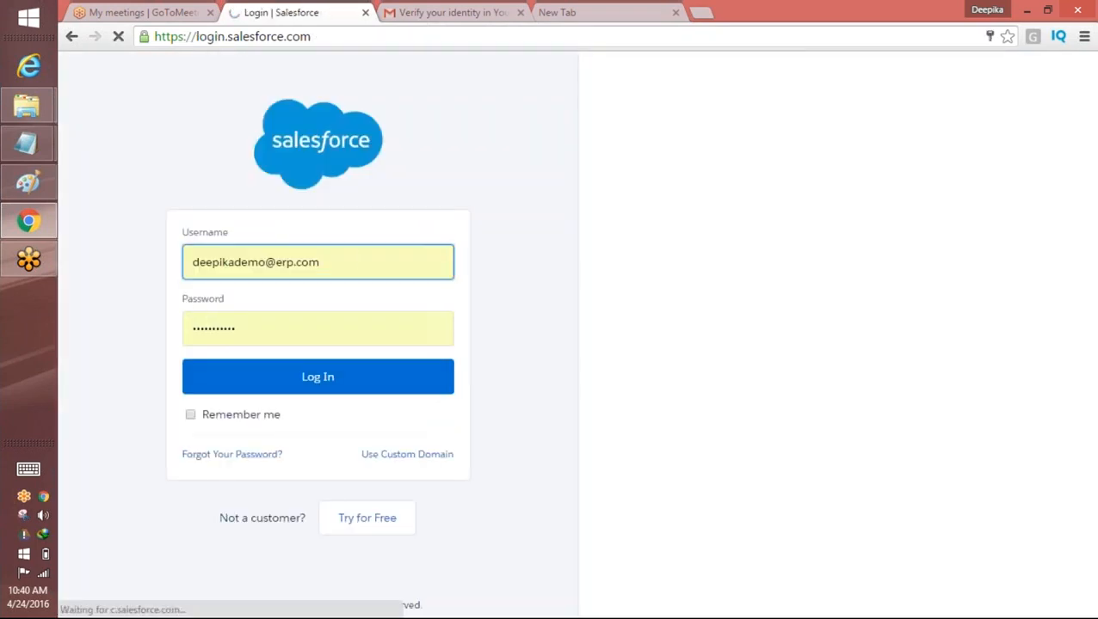
Log in as the colleague using the other saved username
triple_click(256, 263)
type("w")
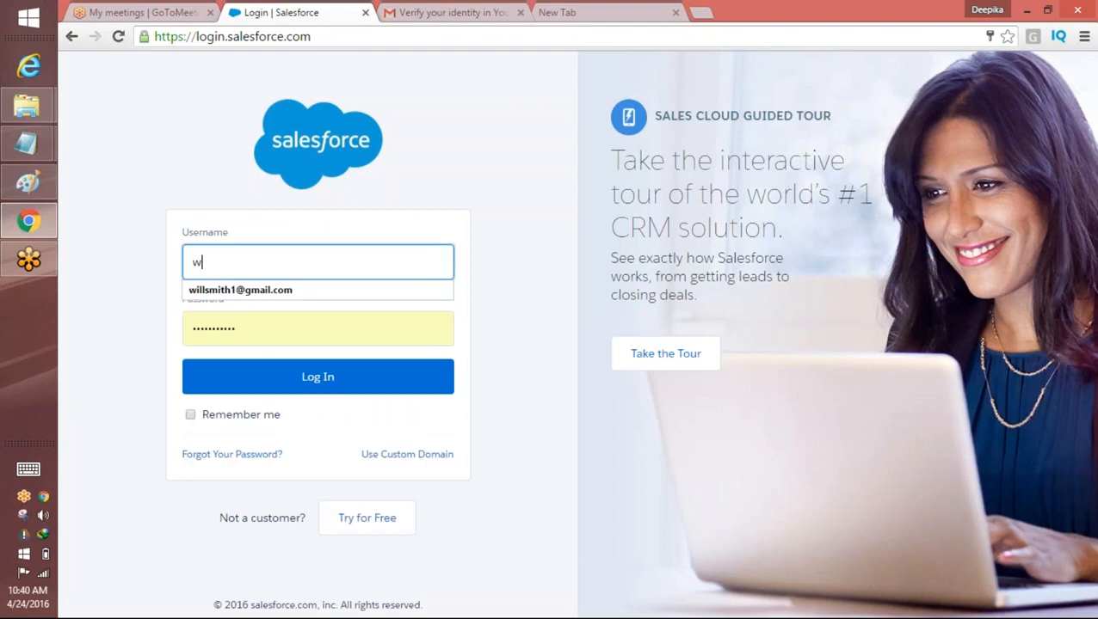
left_click(240, 290)
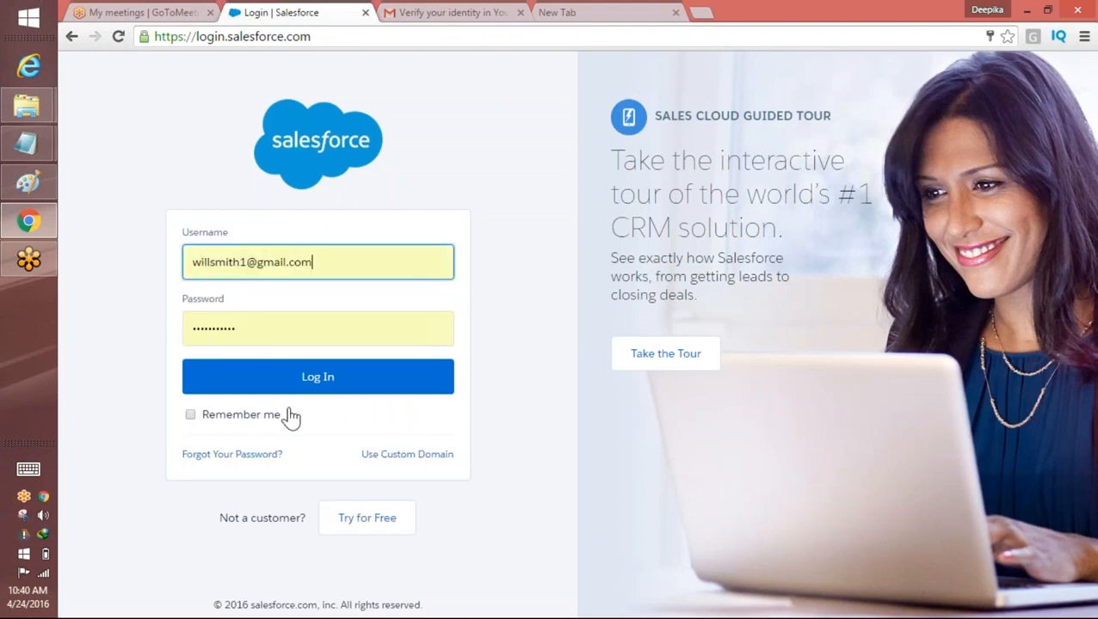
left_click(323, 370)
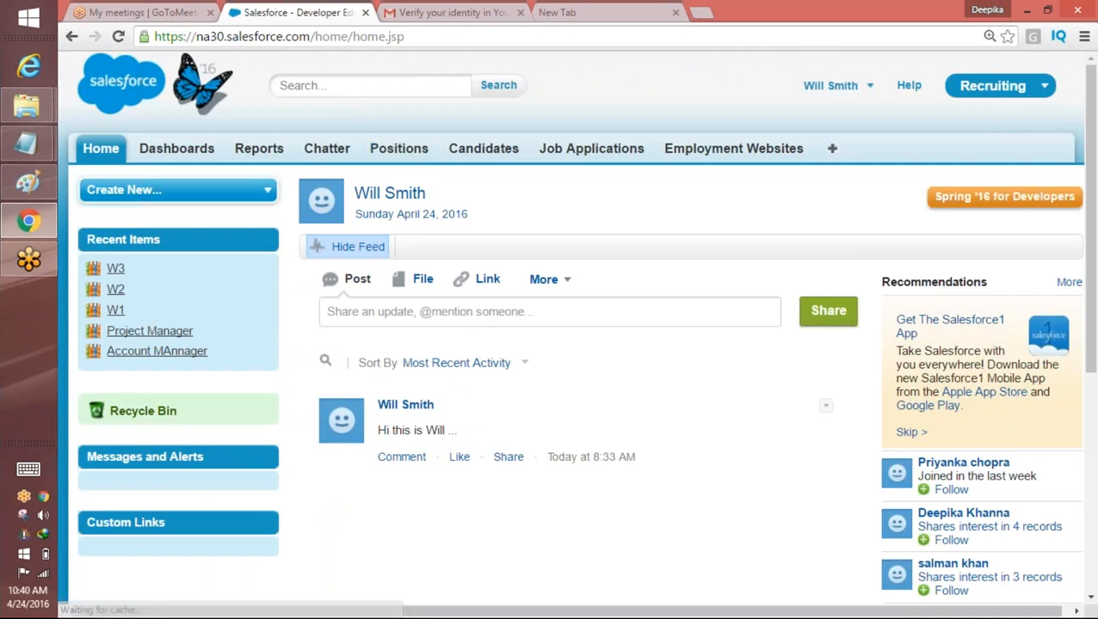
Open the Account MAnnager record from the All view of the Positions list
left_click(398, 148)
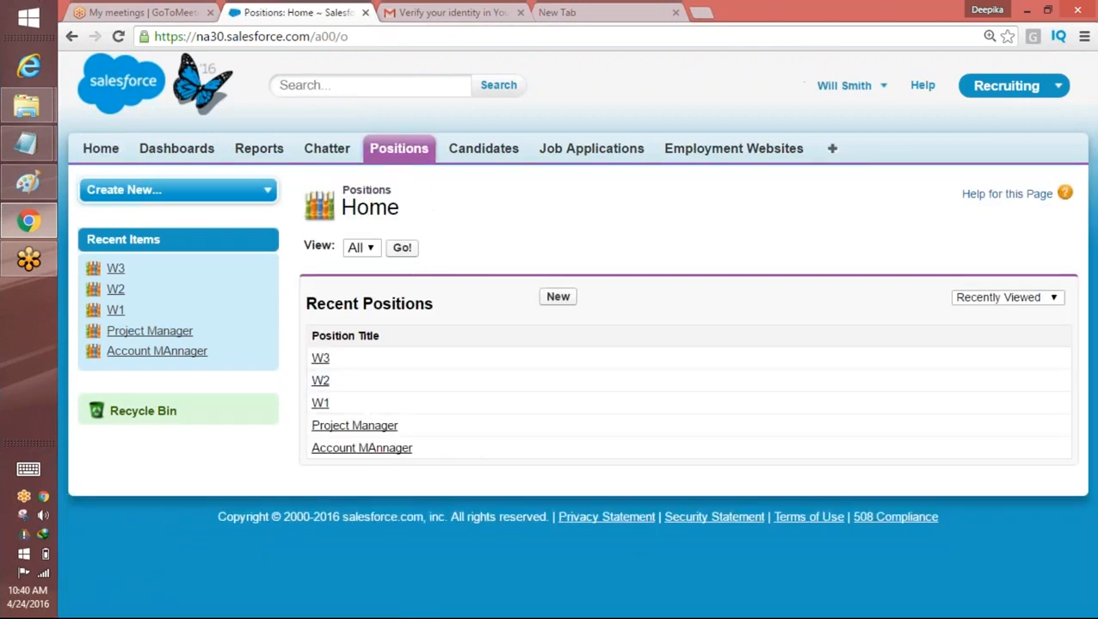
left_click(402, 248)
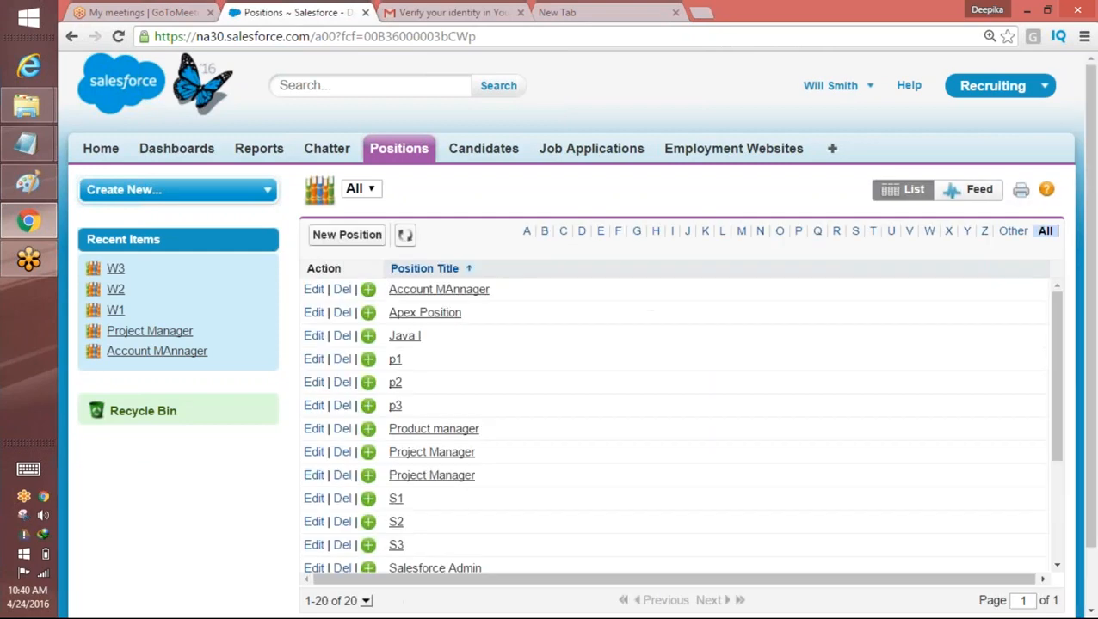
left_click(439, 289)
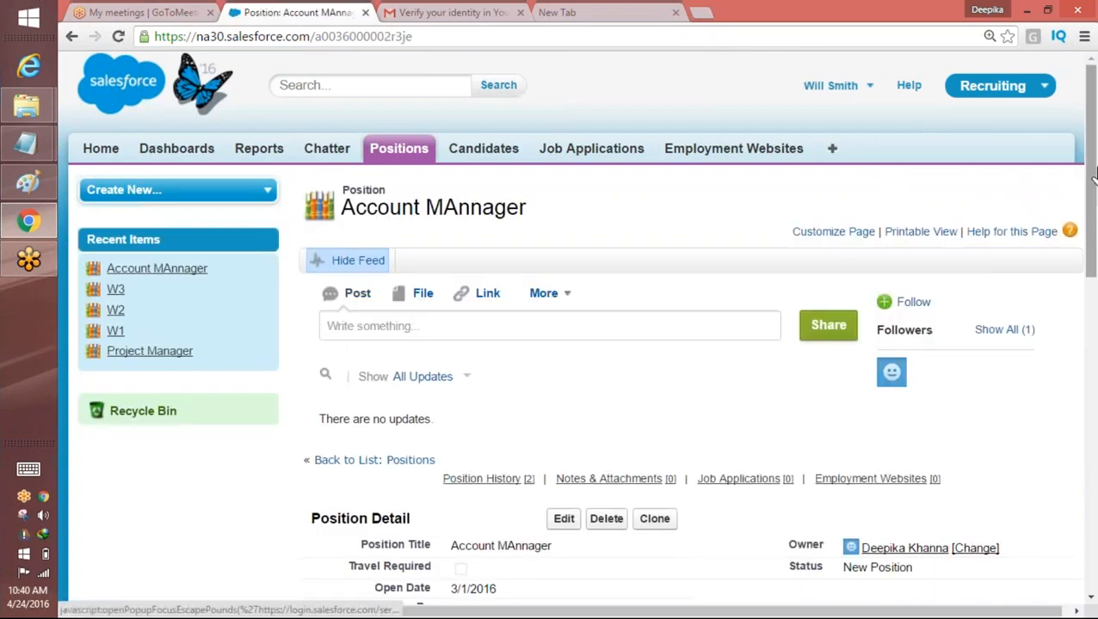
scroll(1092, 134, "down", 2)
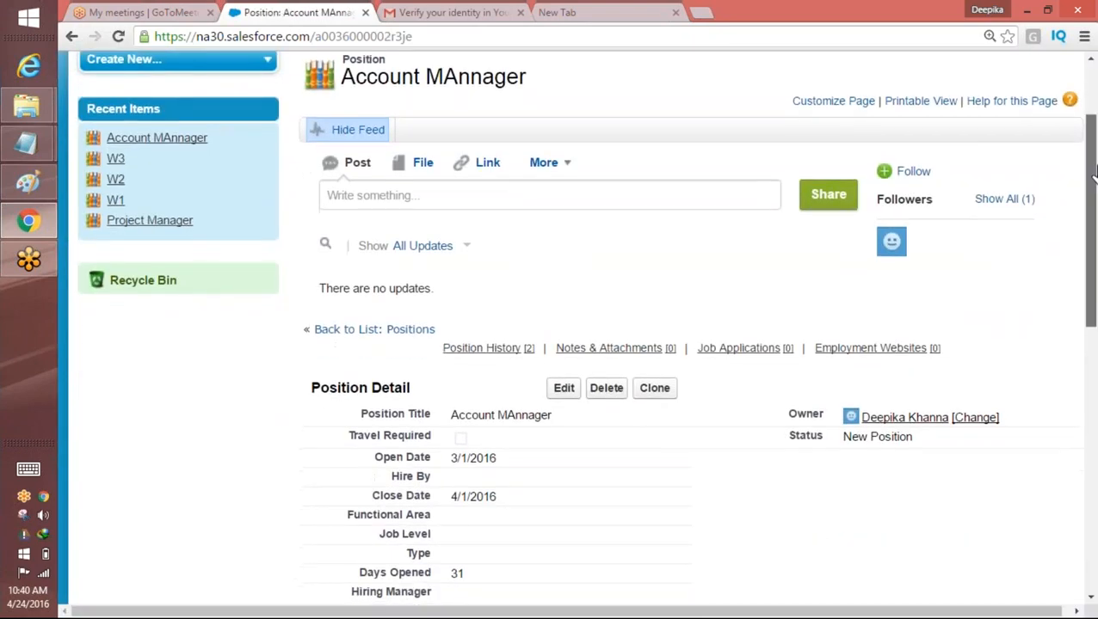
mouse_move(894, 242)
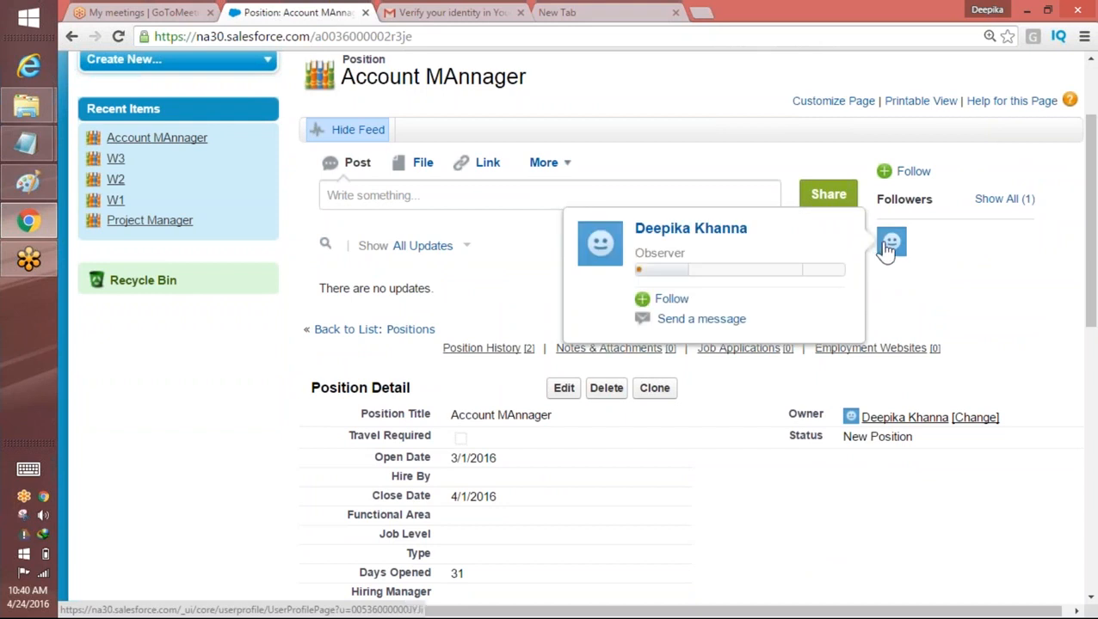
left_click_drag(1093, 168, 1094, 180)
Edit the Account MAnnager position and set its Open Date to 3/4/2016
left_click(563, 354)
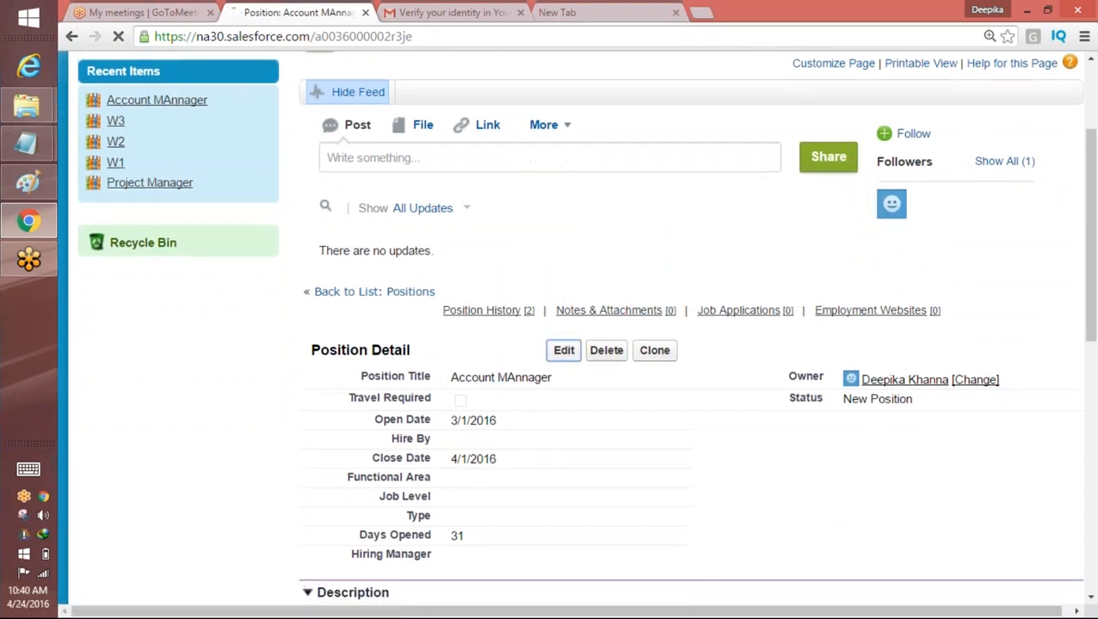
scroll(1091, 206, "down", 1)
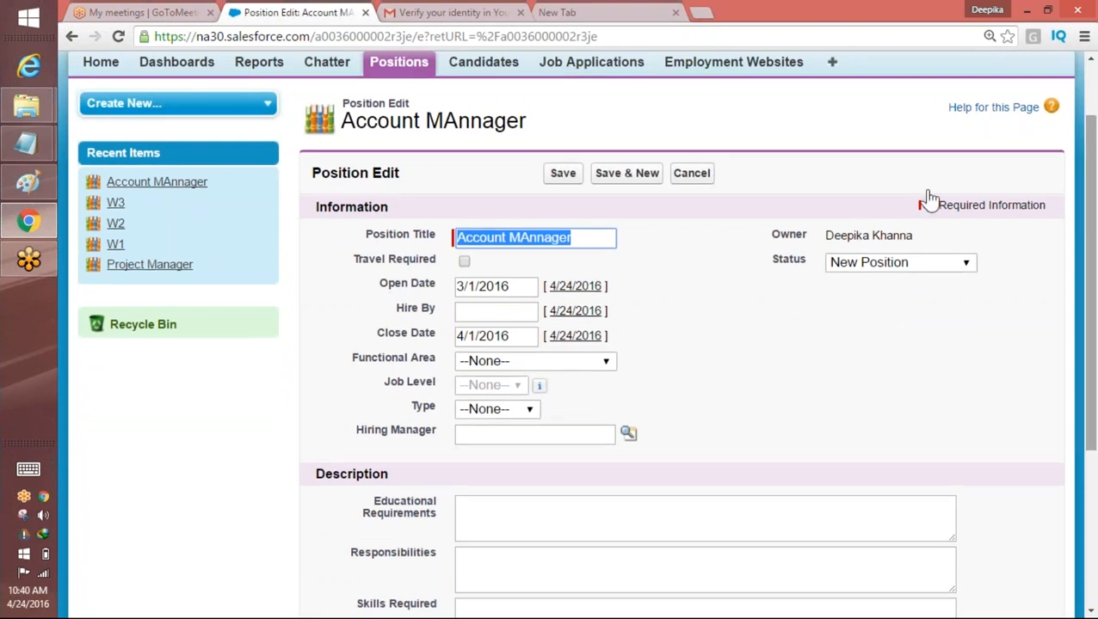
scroll(692, 305, "down", 1)
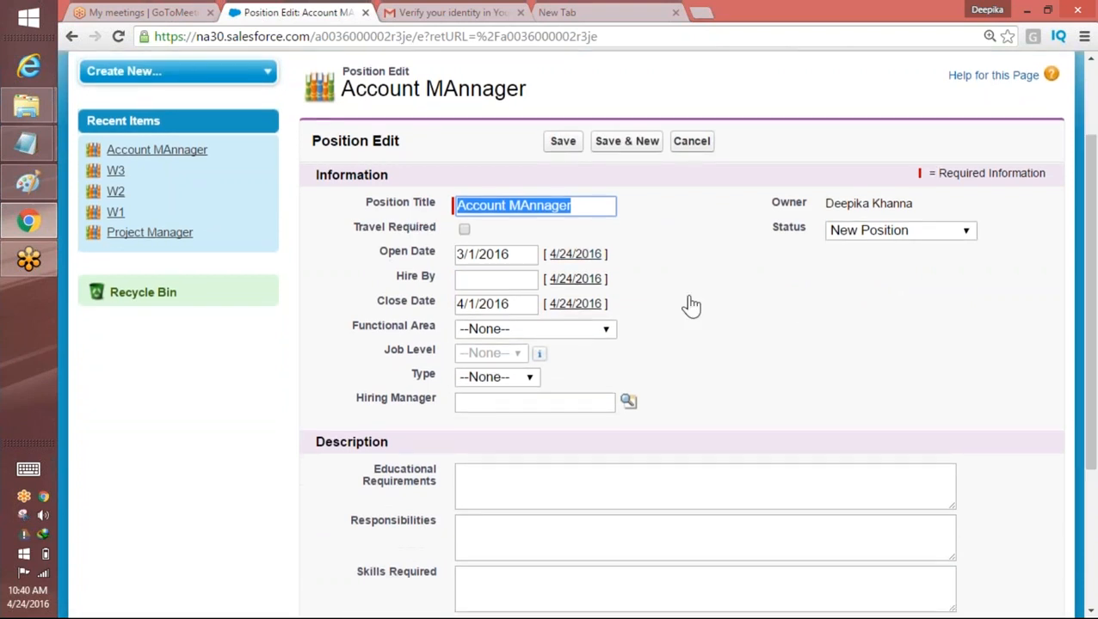
left_click(508, 254)
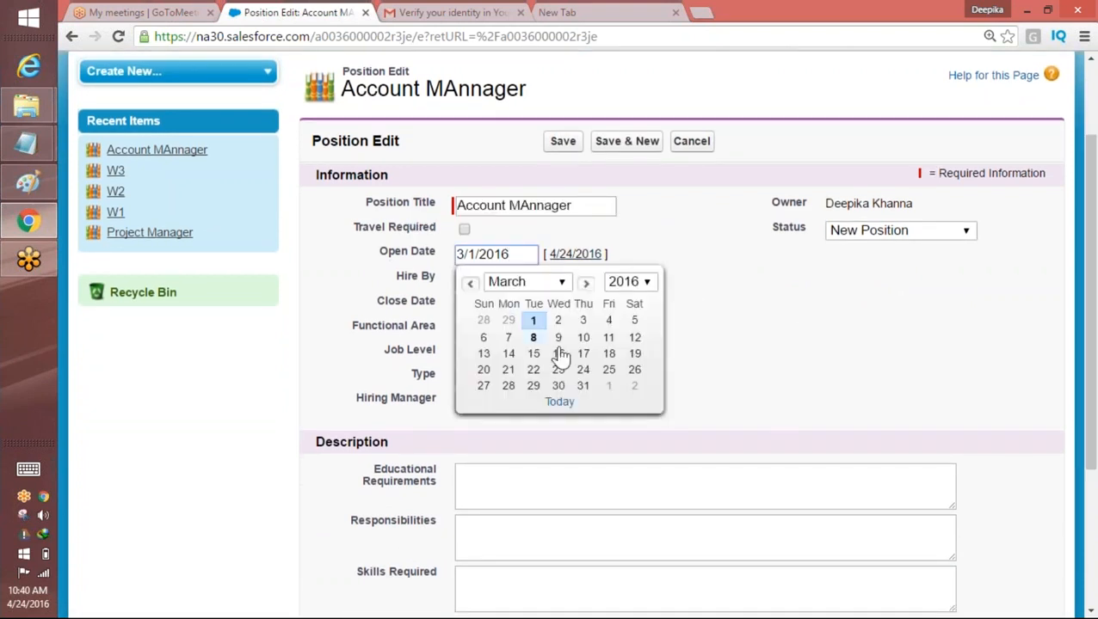
left_click(608, 324)
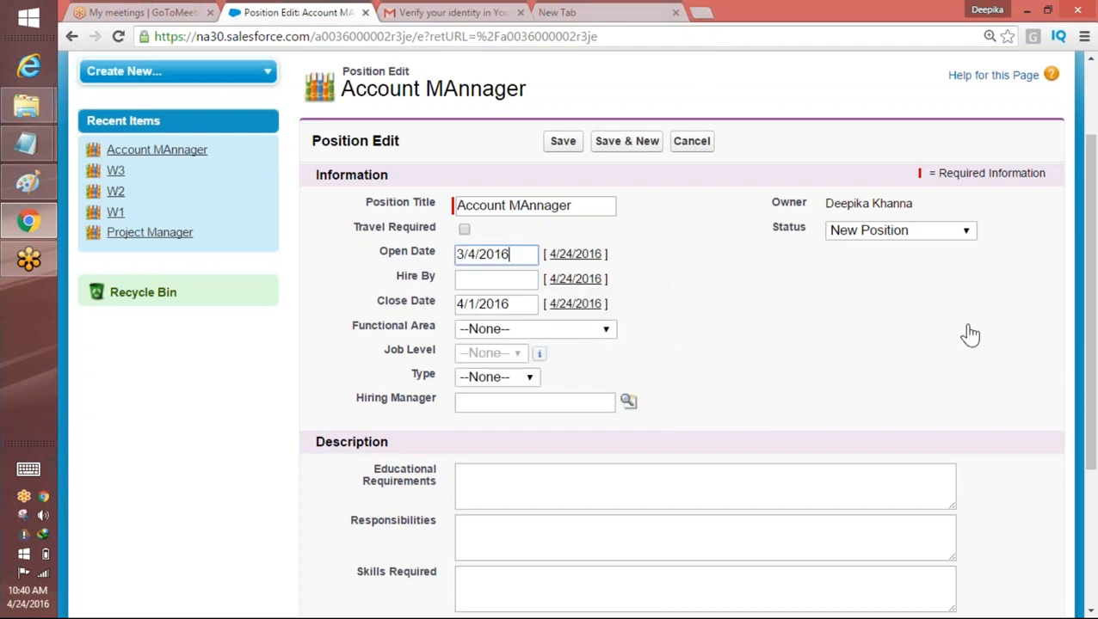
left_click_drag(1089, 256, 1093, 405)
Set Status to Pending Approval and Type to Full Time, confirm the date, and save
left_click(930, 180)
left_click(889, 236)
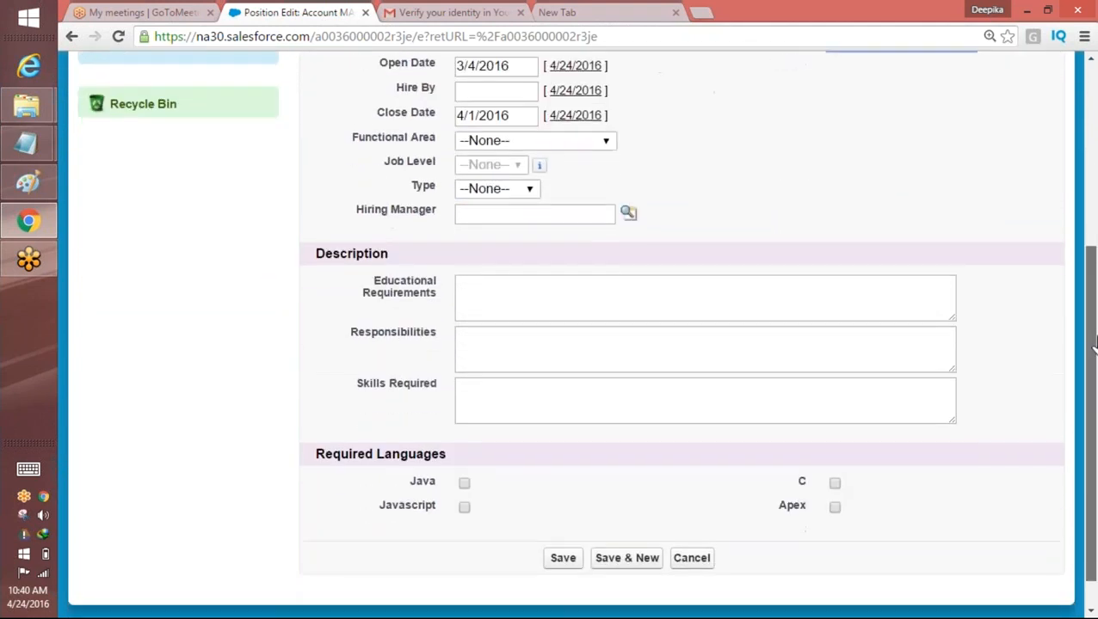
left_click(490, 190)
left_click(492, 223)
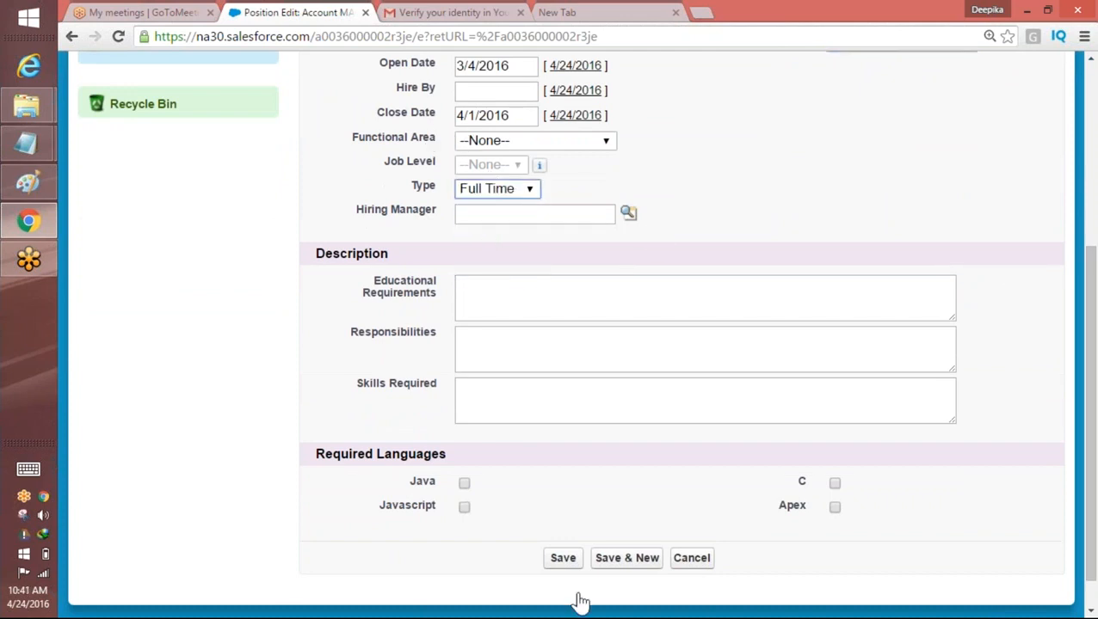
scroll(779, 225, "up", 1)
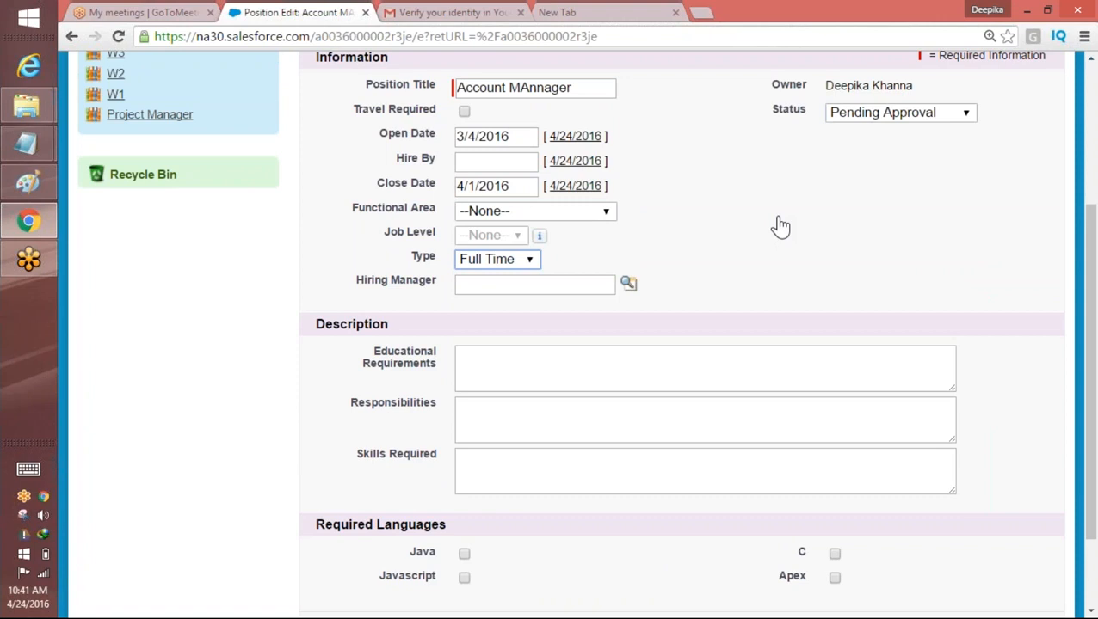
left_click(514, 138)
left_click_drag(514, 137, 458, 137)
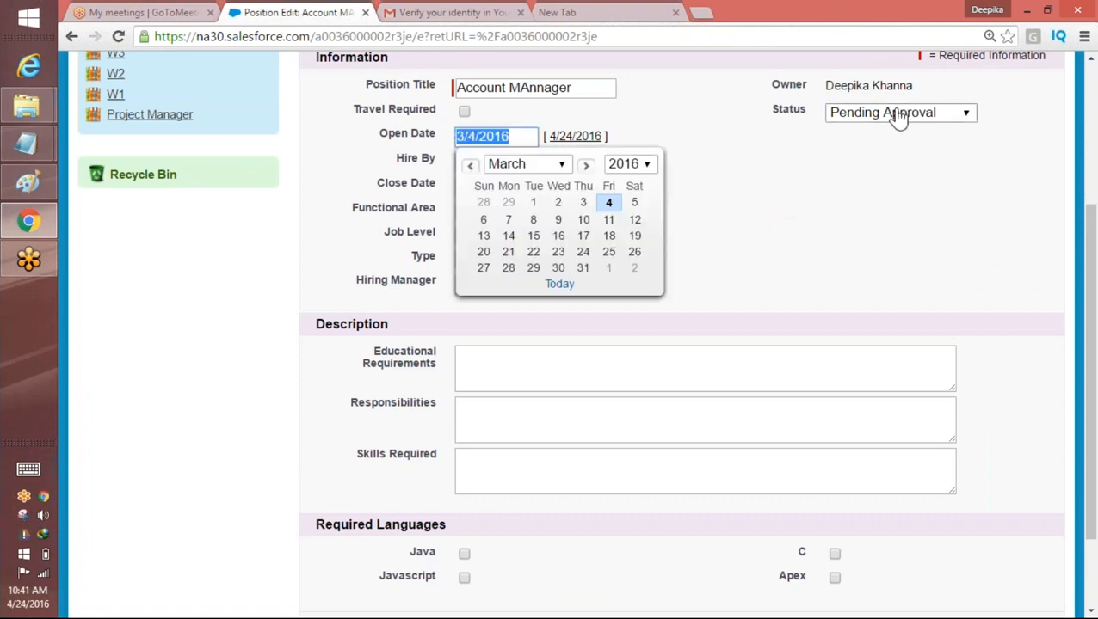
left_click(932, 139)
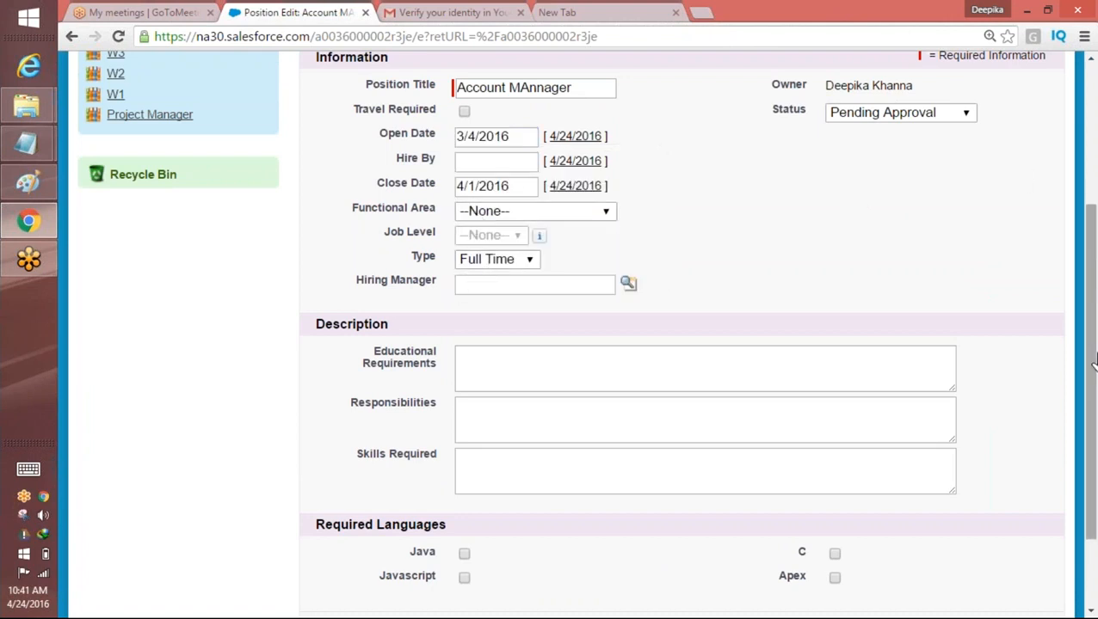
scroll(562, 563, "down", 2)
left_click(563, 522)
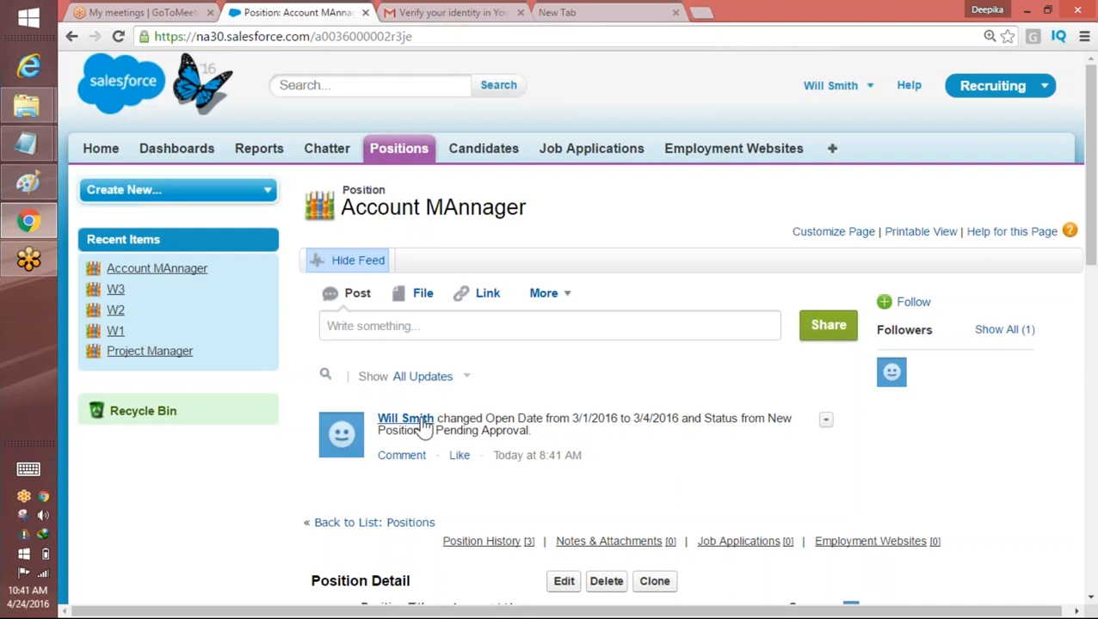
Review the Open Date change in the feed, then log out of the colleague's account
left_click_drag(486, 418, 666, 418)
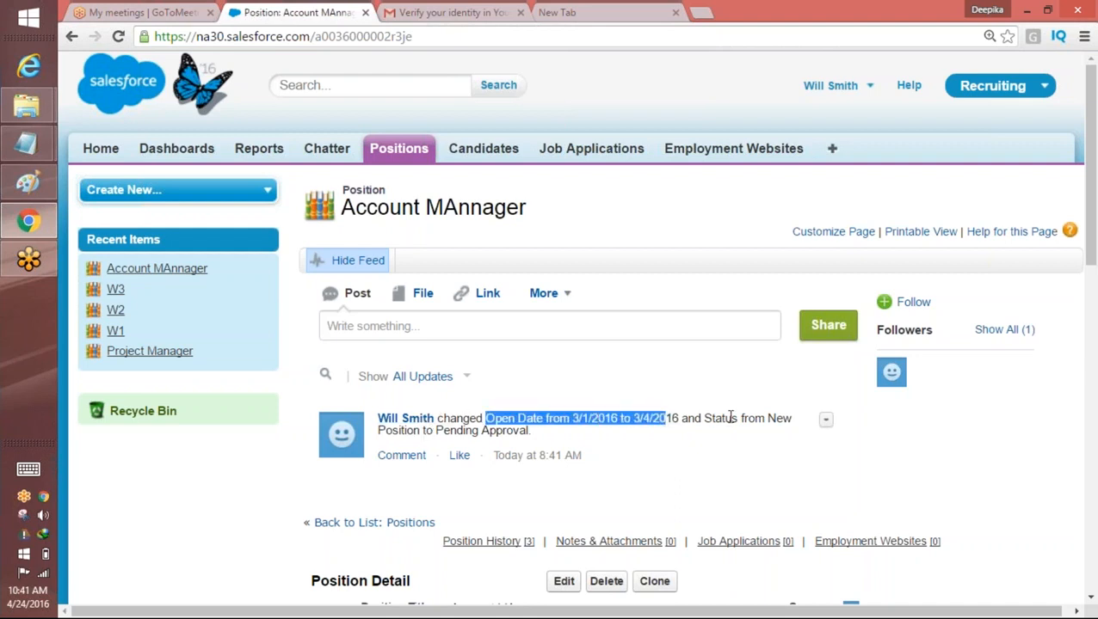
left_click(383, 435)
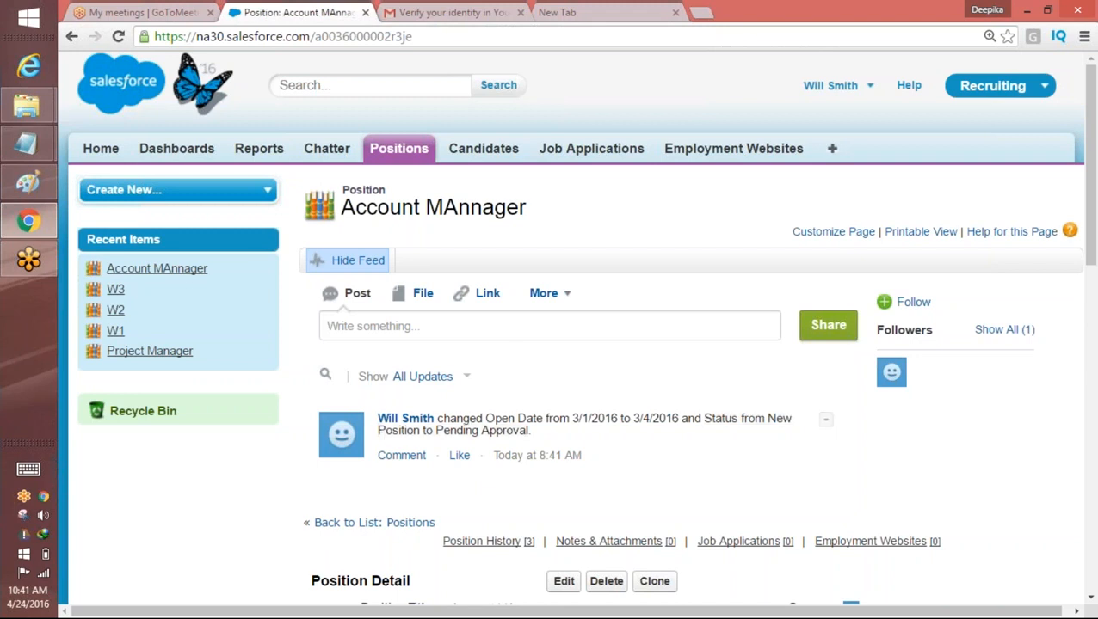
left_click(860, 87)
left_click(809, 172)
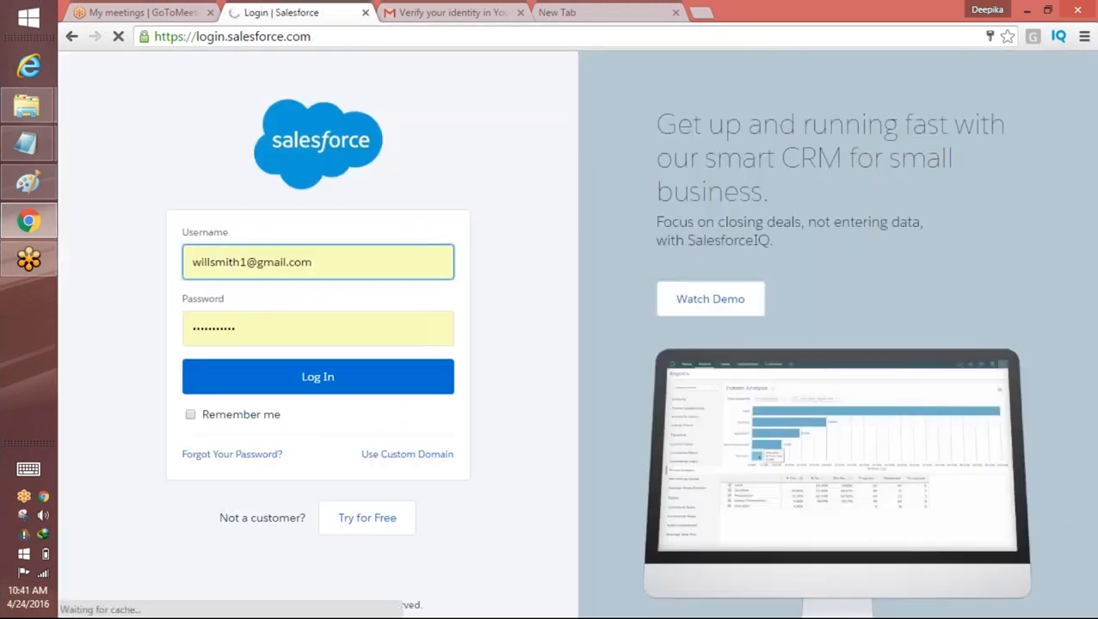
Log back in with the original saved username and go to Chatter
triple_click(292, 262)
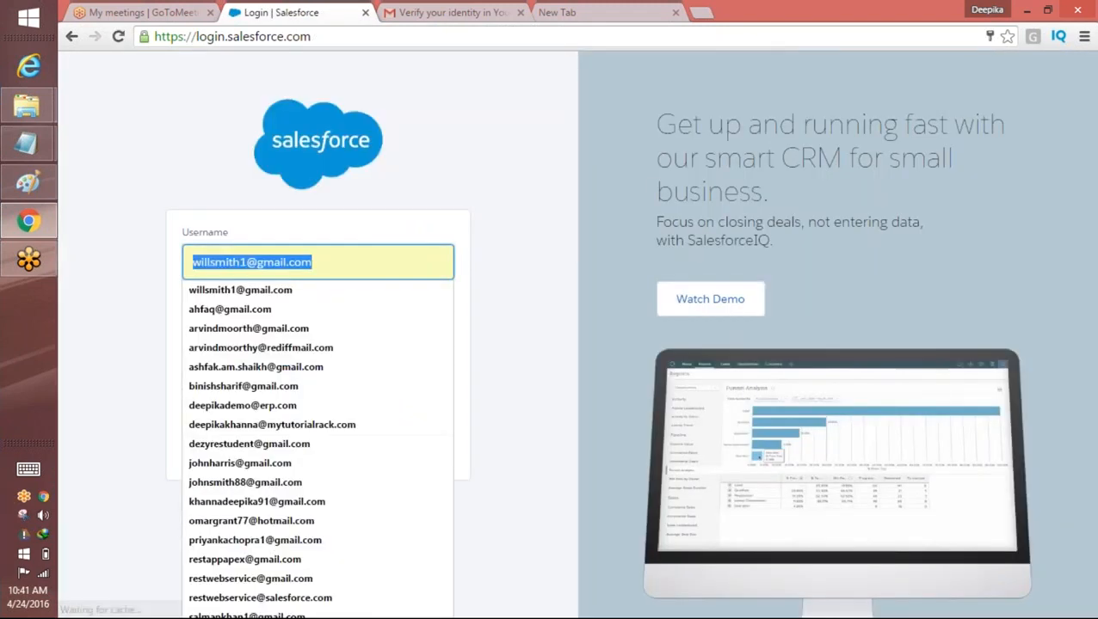
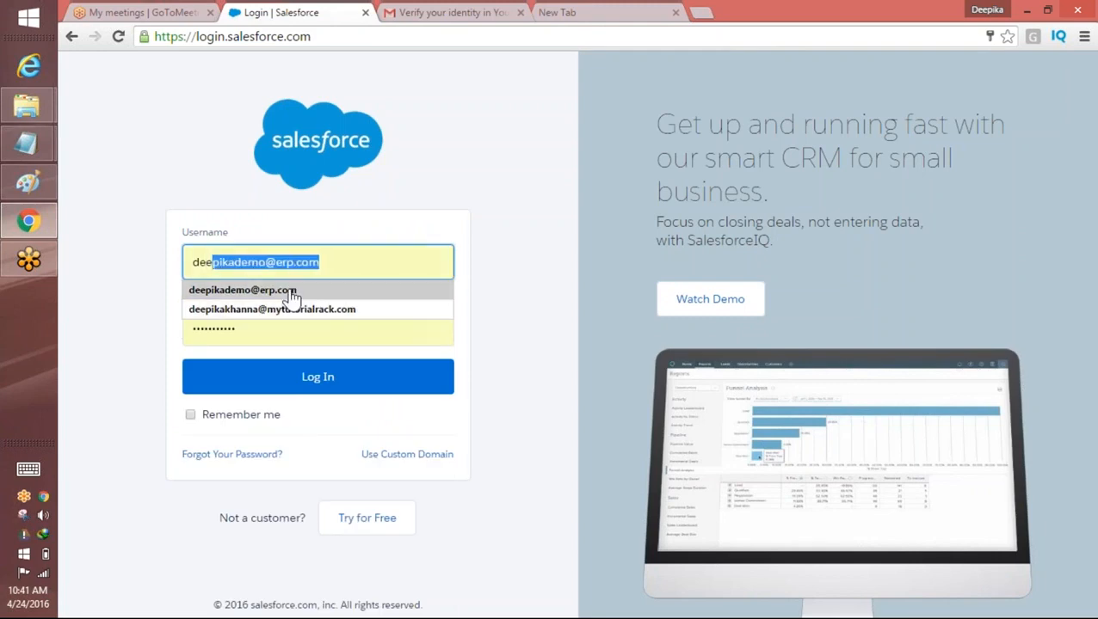
left_click(291, 292)
left_click(311, 380)
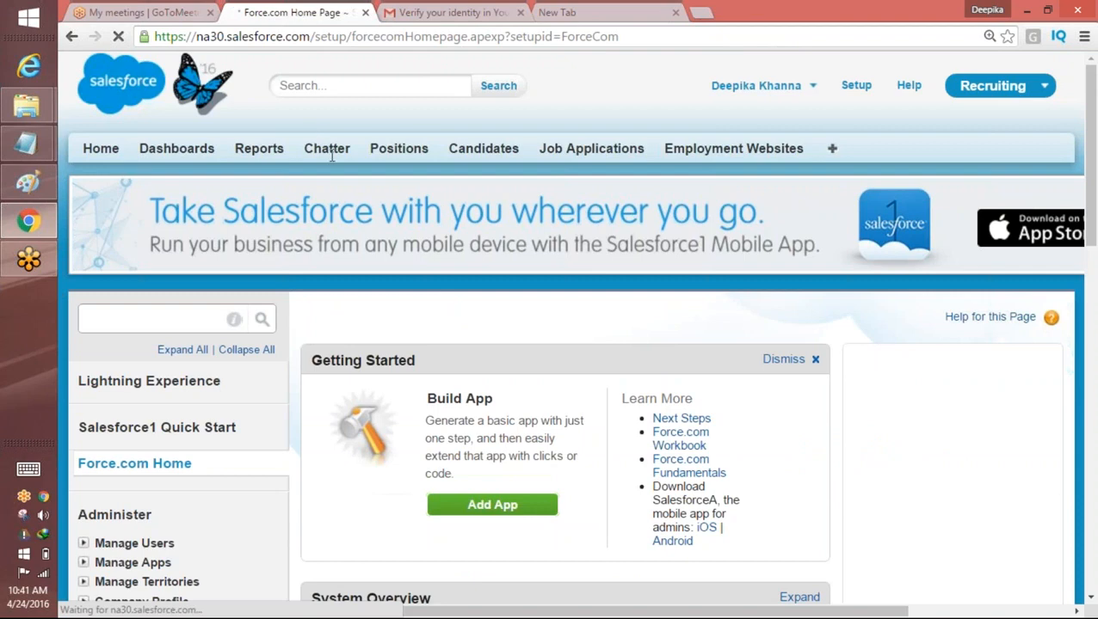
left_click(327, 148)
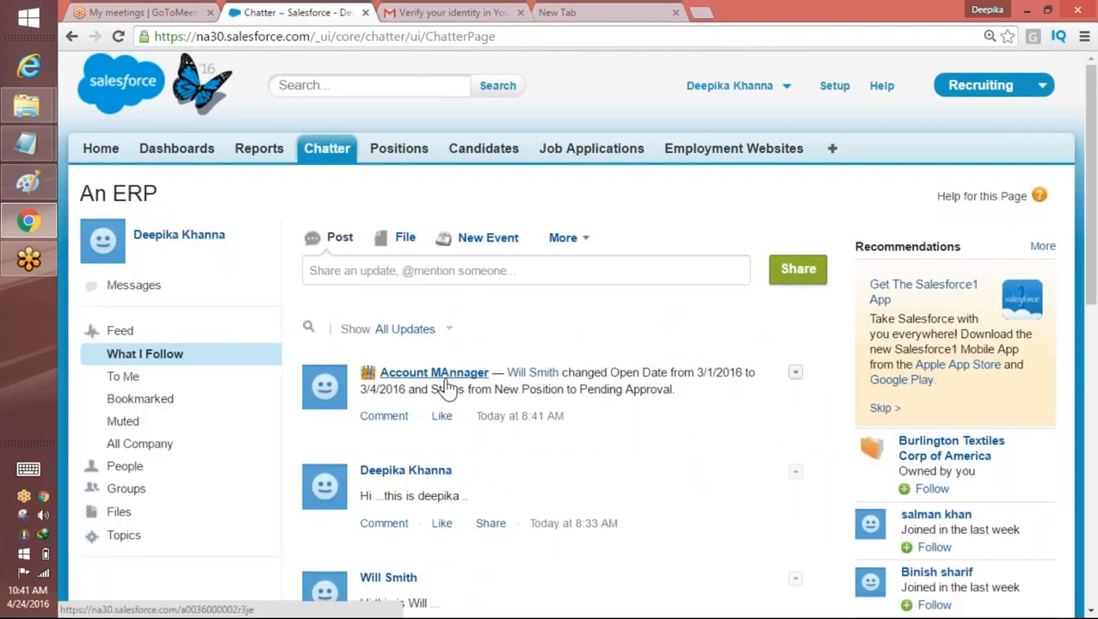
Check the colleague's Account MAnnager change in the feed, then start a File post
mouse_move(370, 383)
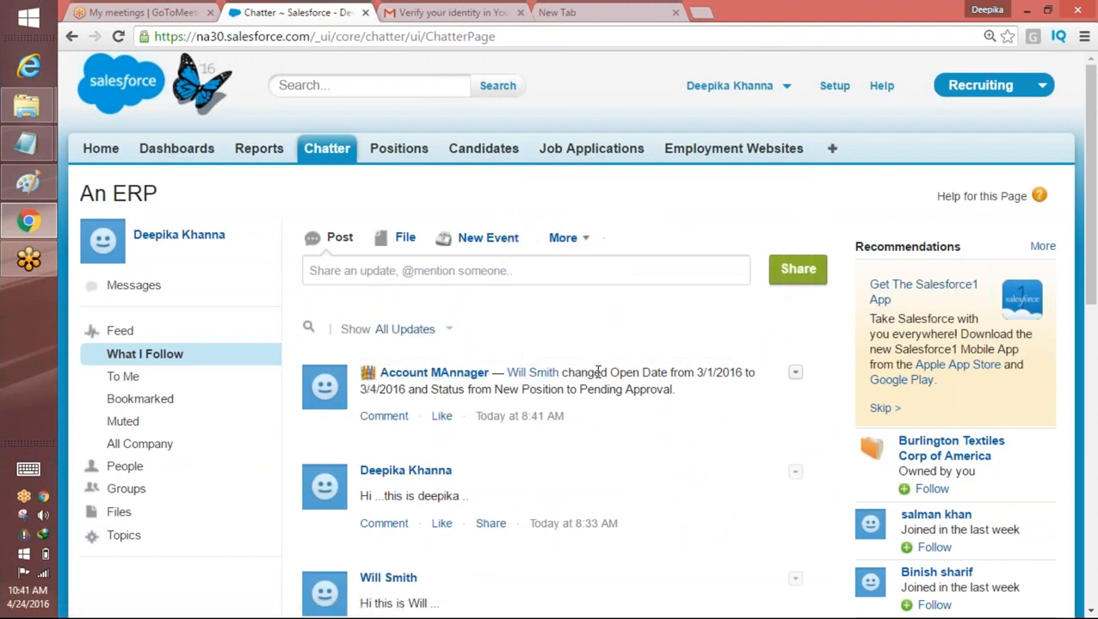
left_click_drag(561, 372, 679, 388)
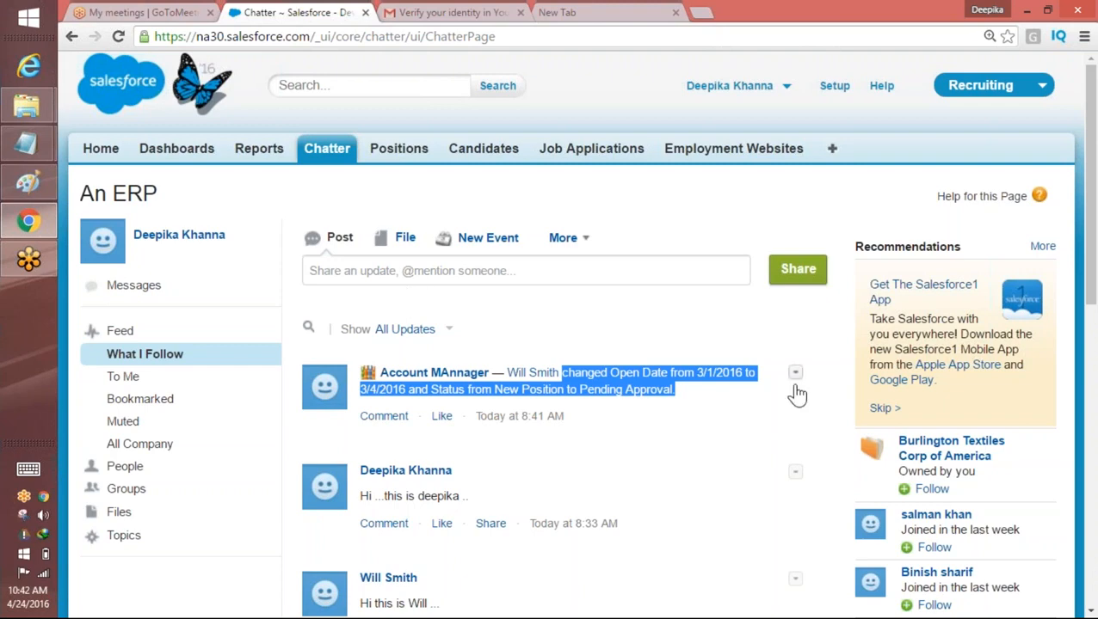
left_click(405, 240)
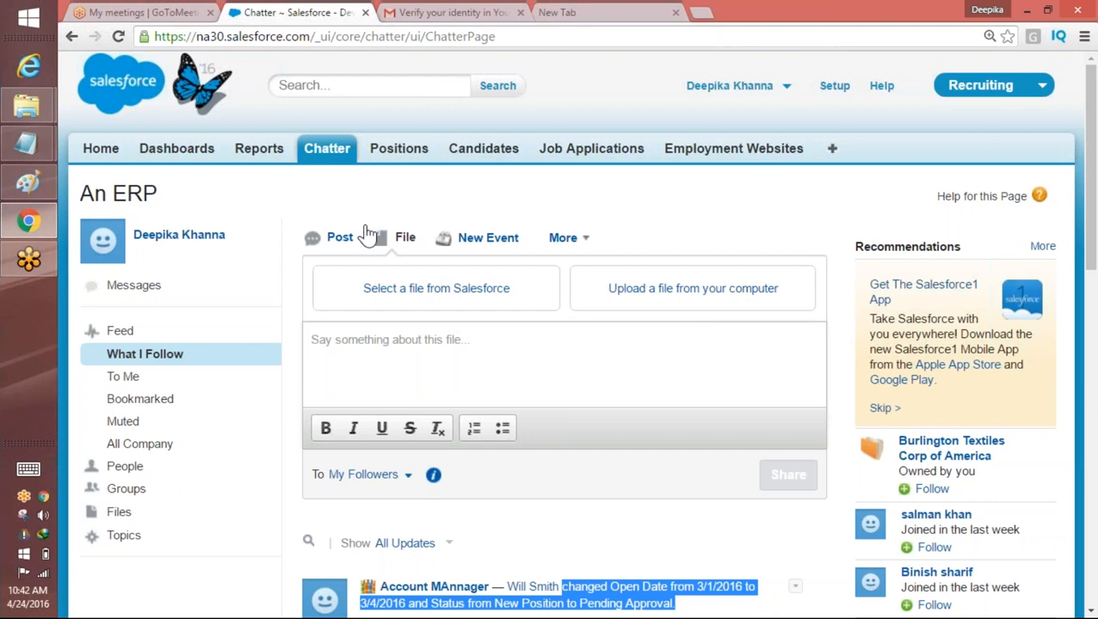
Go to Setup, sign back in, and filter the Quick Find menu by 'app'
left_click(835, 85)
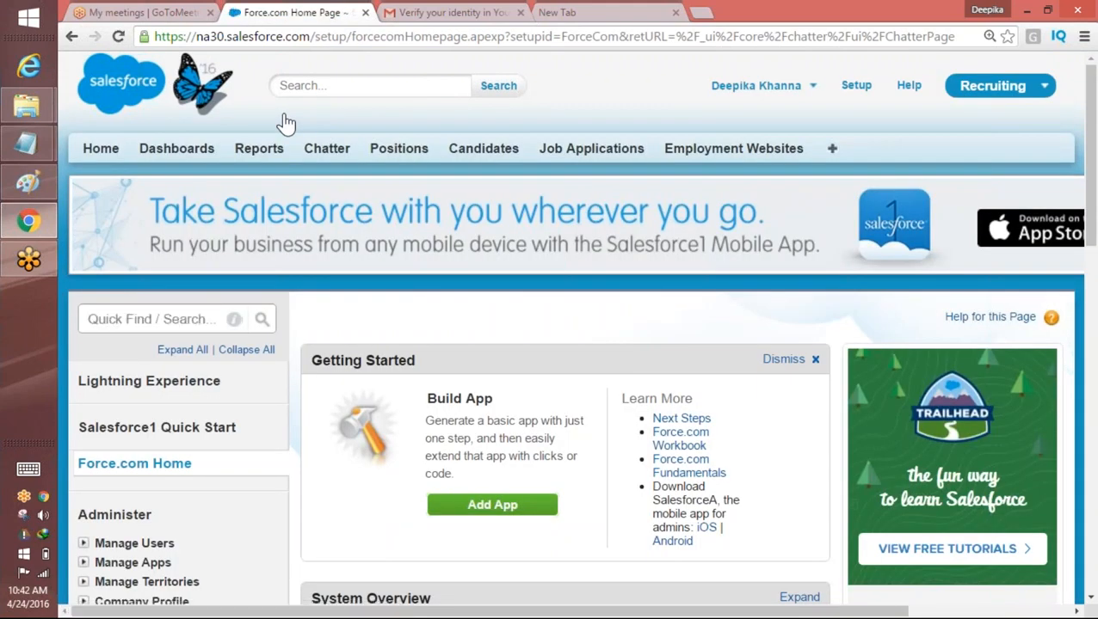
left_click(111, 315)
type("apple")
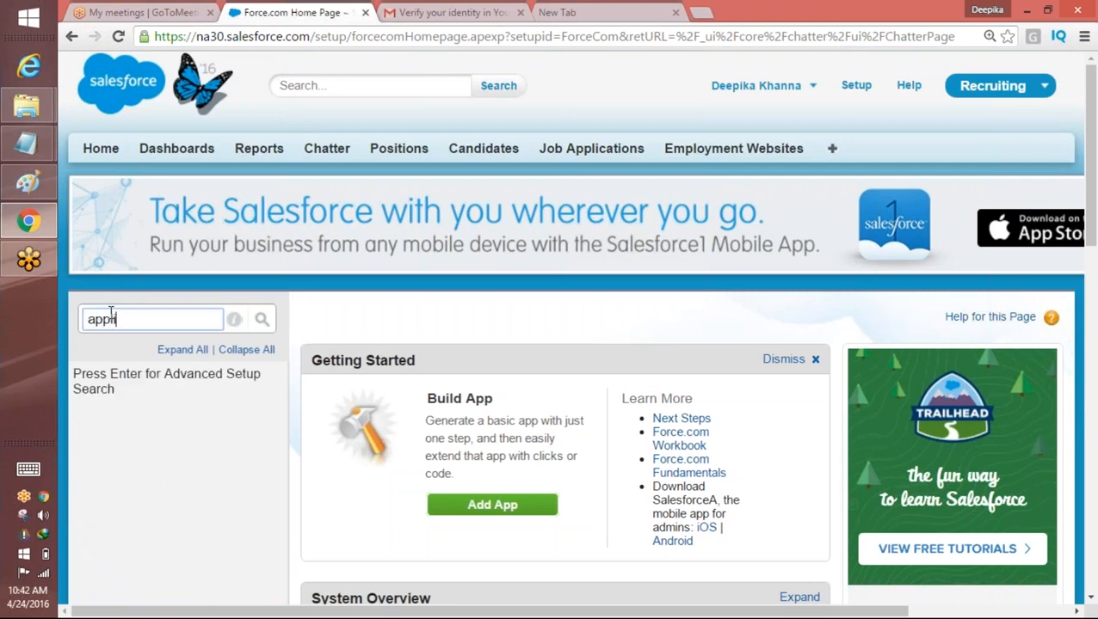
key("BackSpace")
key("BackSpace")
key("BackSpace")
key("BackSpace")
key("BackSpace")
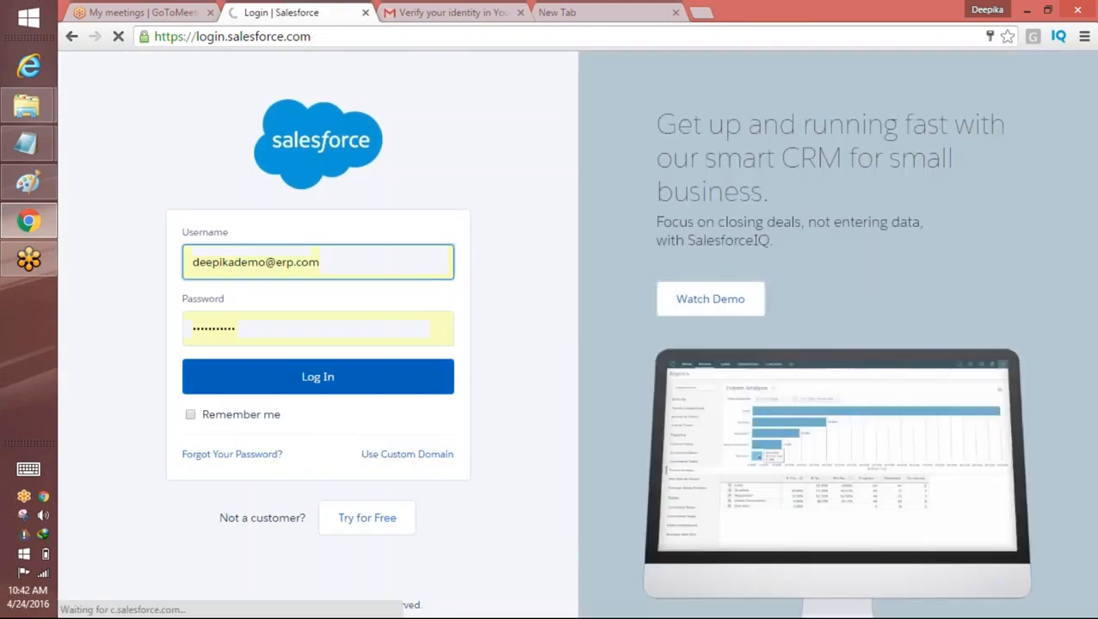
left_click(323, 383)
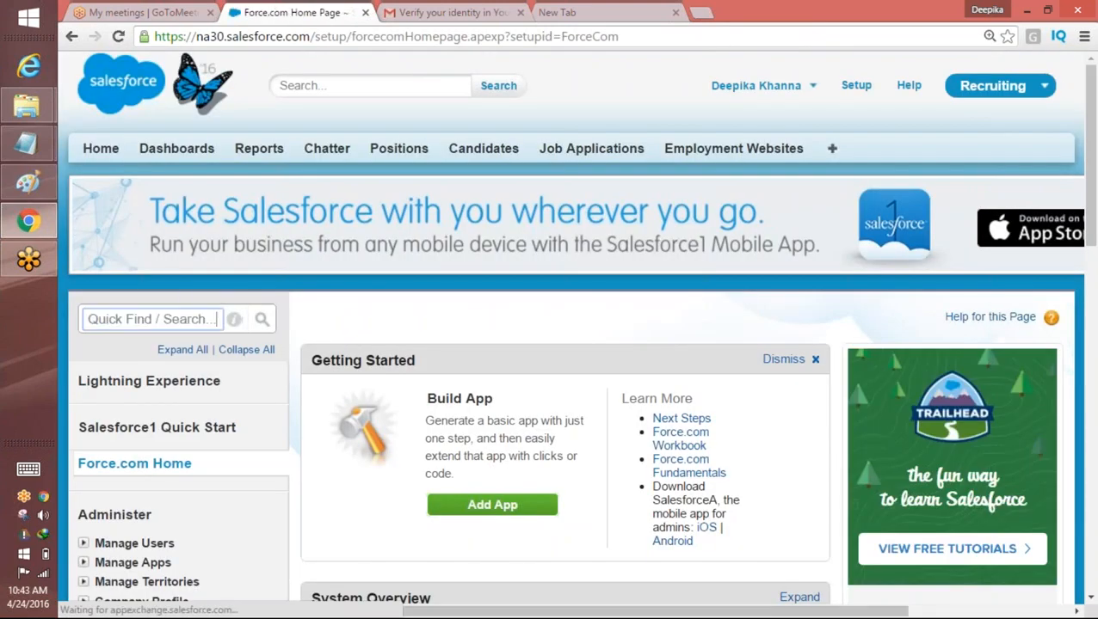
left_click_drag(217, 319, 42, 334)
key("BackSpace")
type("app")
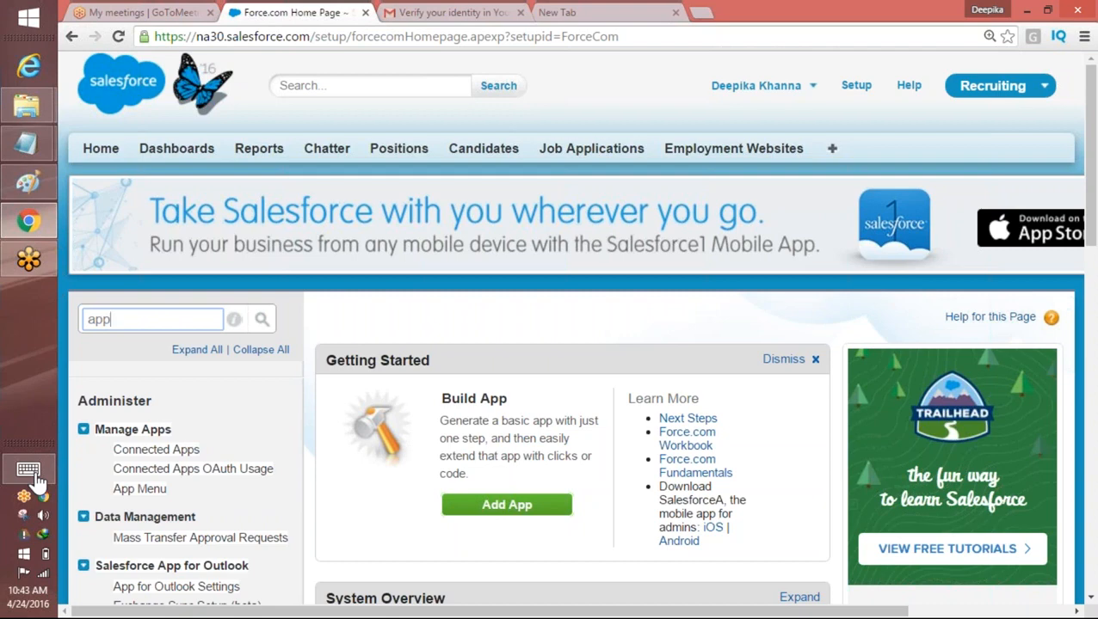
Open the All Tabs page and locate the Documents tab in the list
left_click(832, 148)
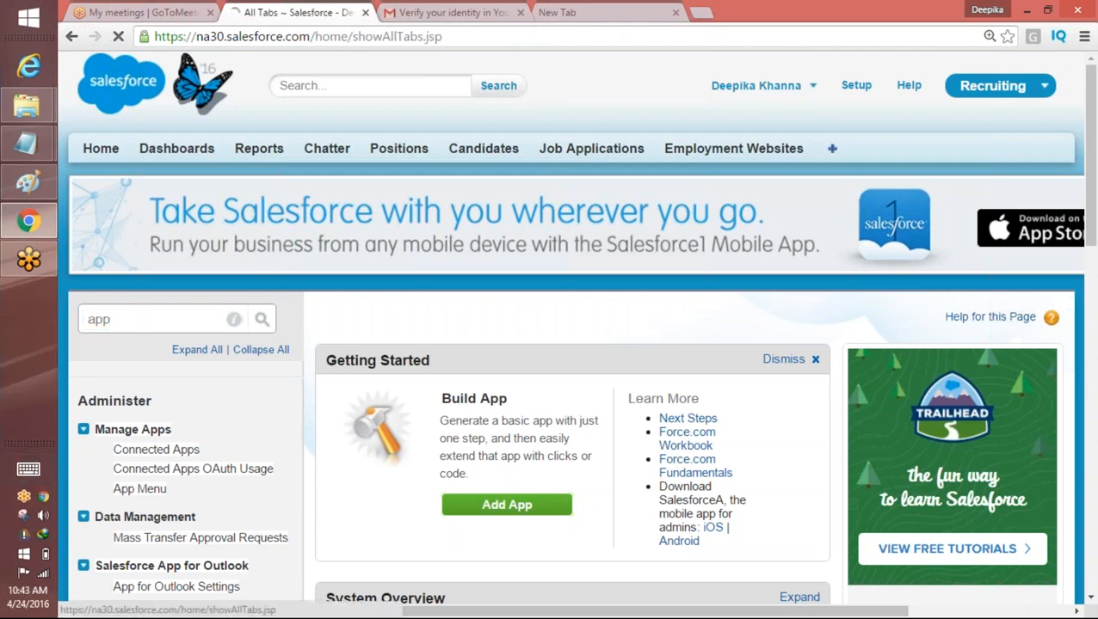
left_click_drag(1092, 189, 1091, 357)
left_click_drag(428, 454, 342, 458)
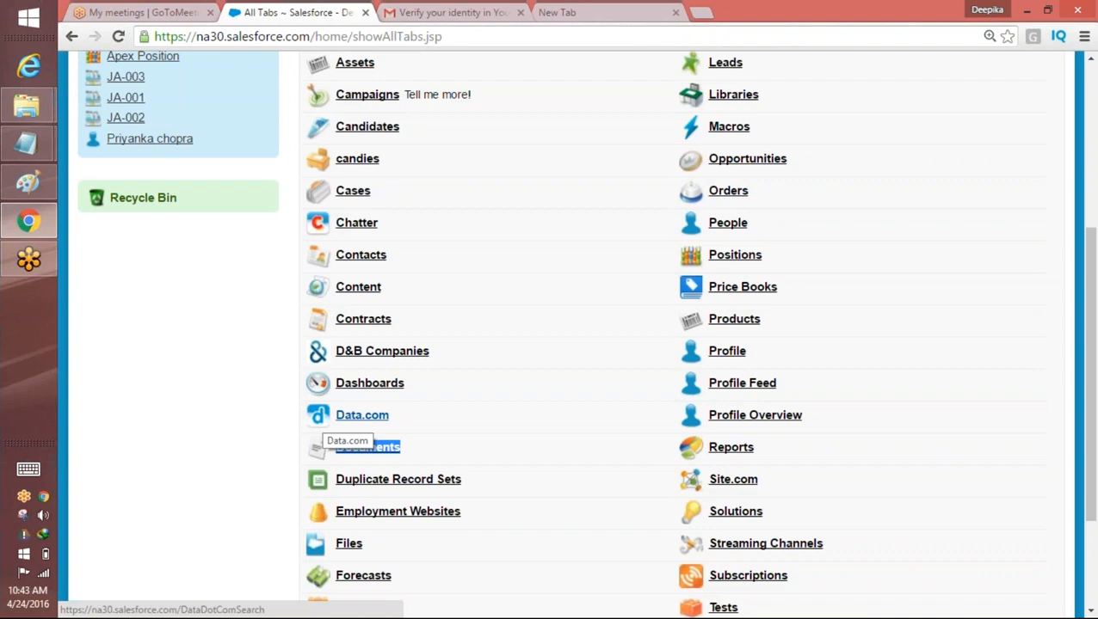
left_click_drag(1088, 361, 968, 97)
In Setup, clear Quick Find and open the Recruiting app from the Apps list
scroll(968, 97, "up", 1)
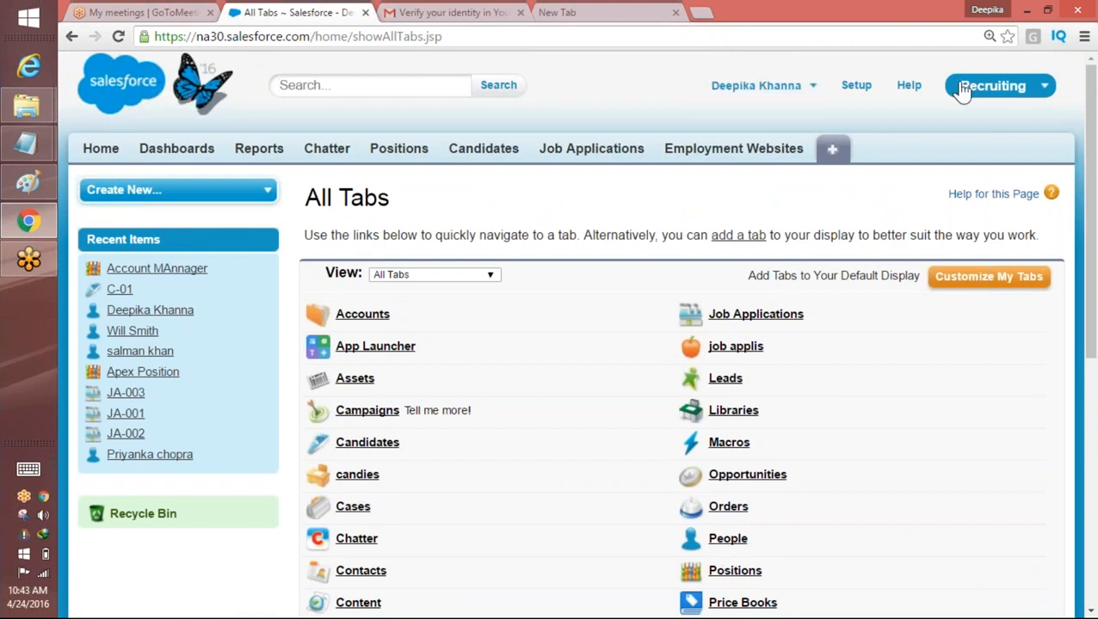
left_click(991, 96)
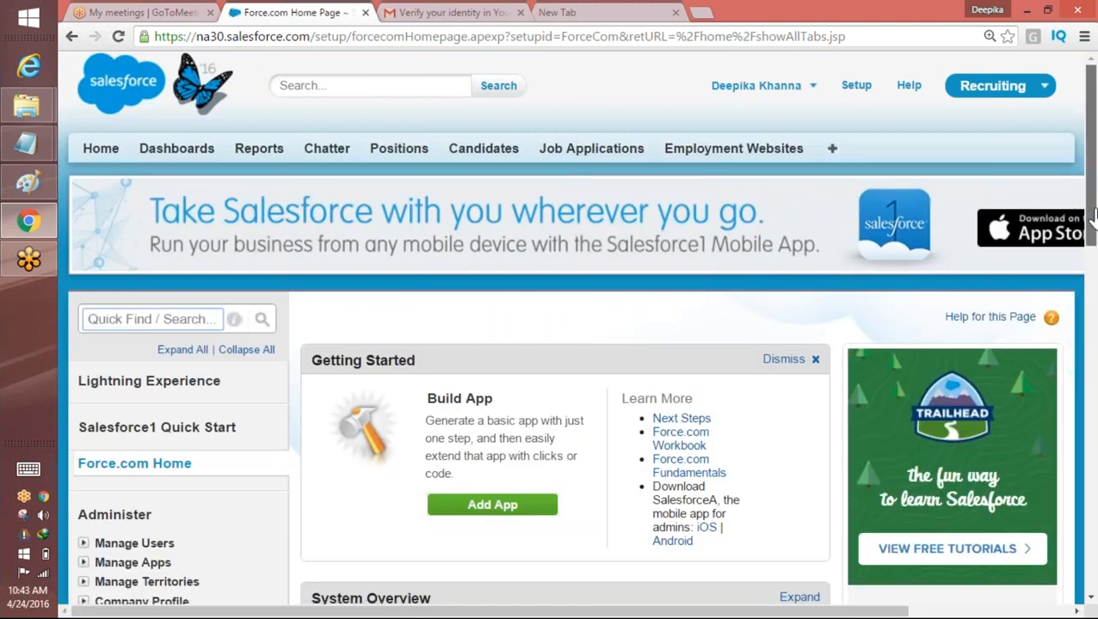
key("ctrl+a")
key("BackSpace")
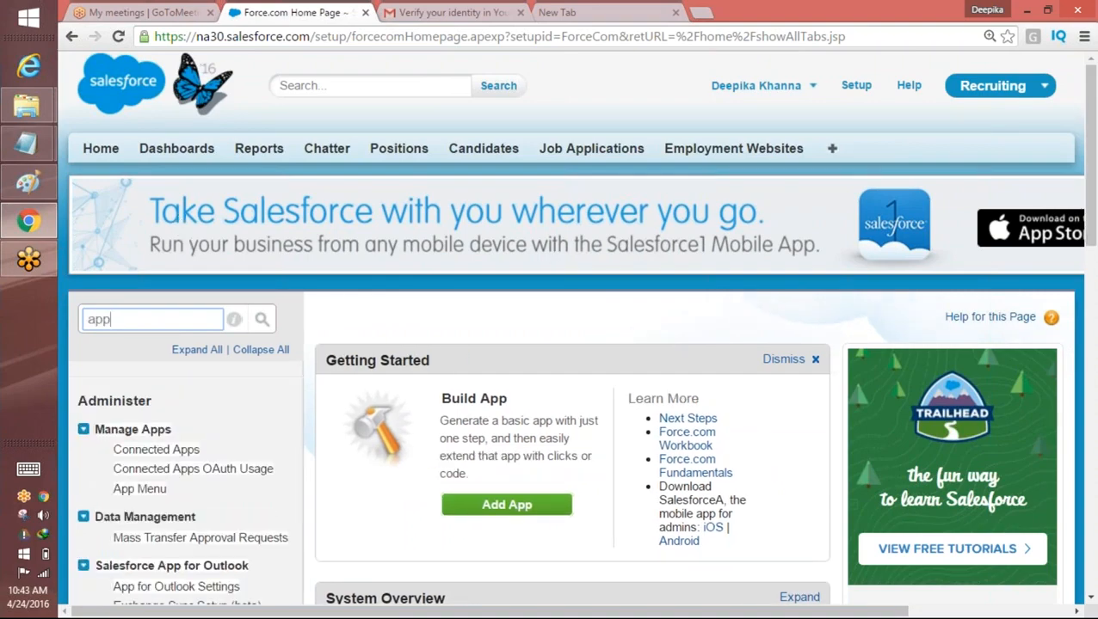
scroll(1090, 241, "down", 1)
scroll(1091, 241, "down", 3)
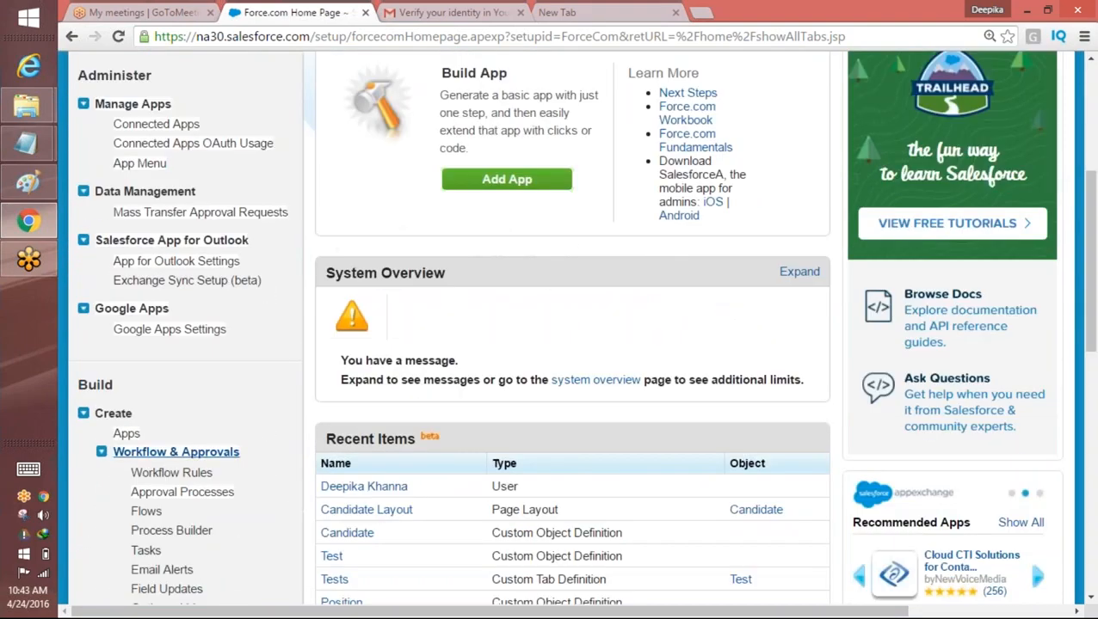
left_click(127, 434)
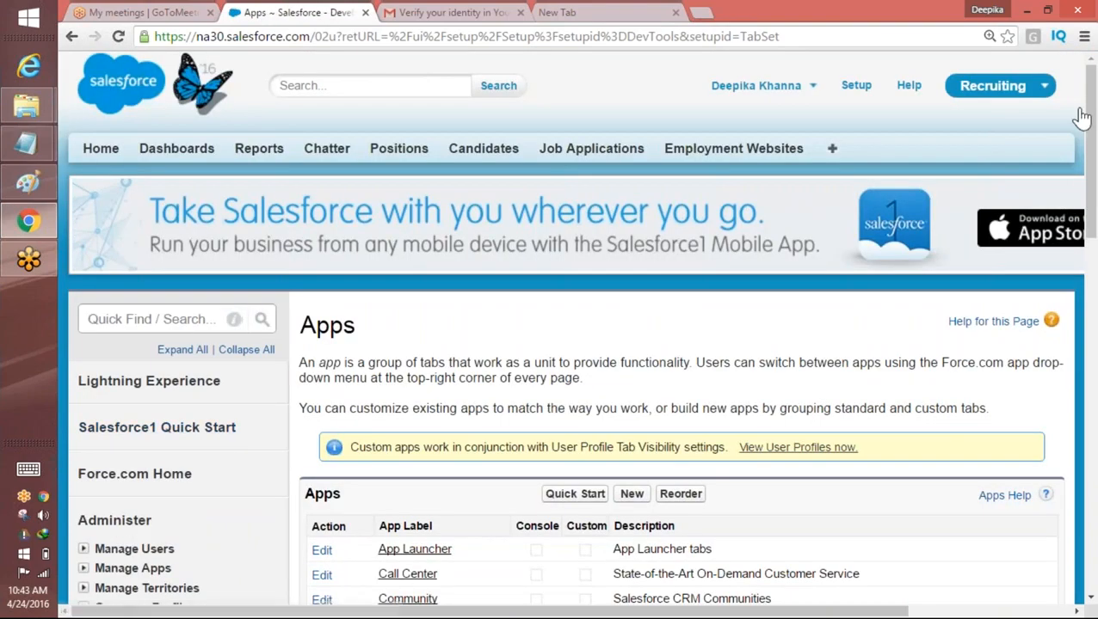
scroll(1088, 139, "down", 4)
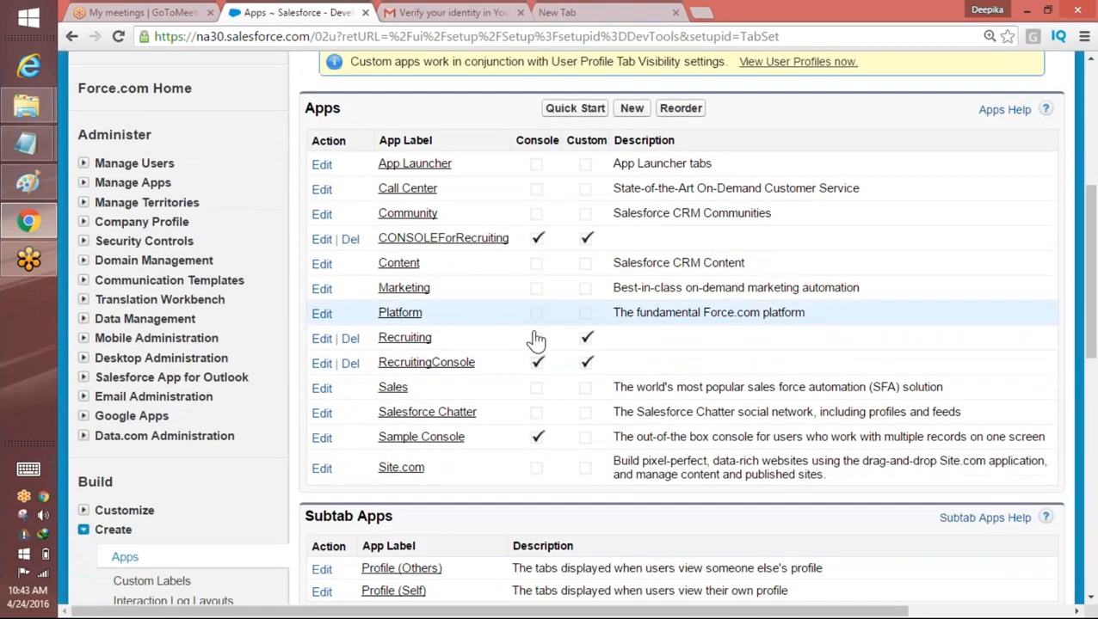
left_click(404, 339)
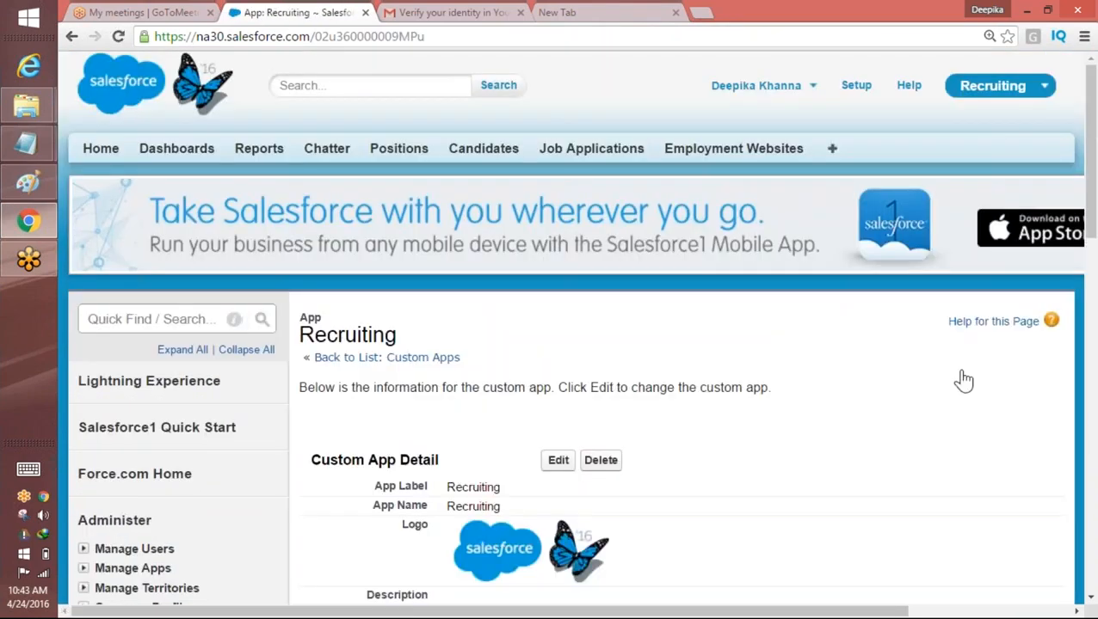
Edit Recruiting and check the logo image picker, closing it when no documents appear
scroll(490, 438, "down", 2)
left_click(557, 334)
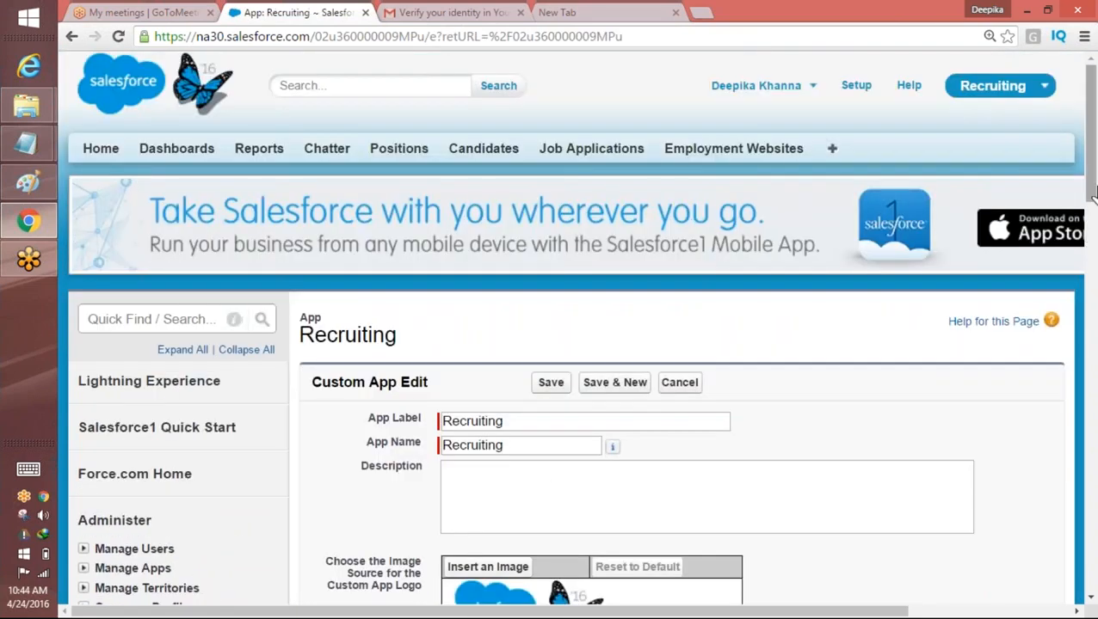
scroll(1092, 198, "down", 3)
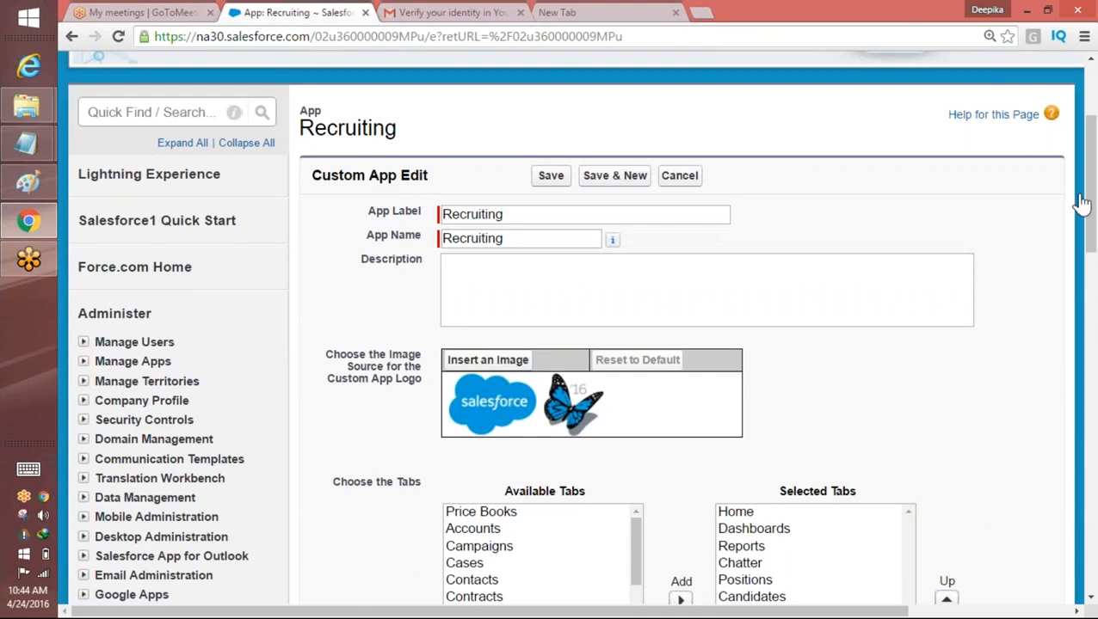
scroll(534, 413, "up", 1)
left_click(511, 427)
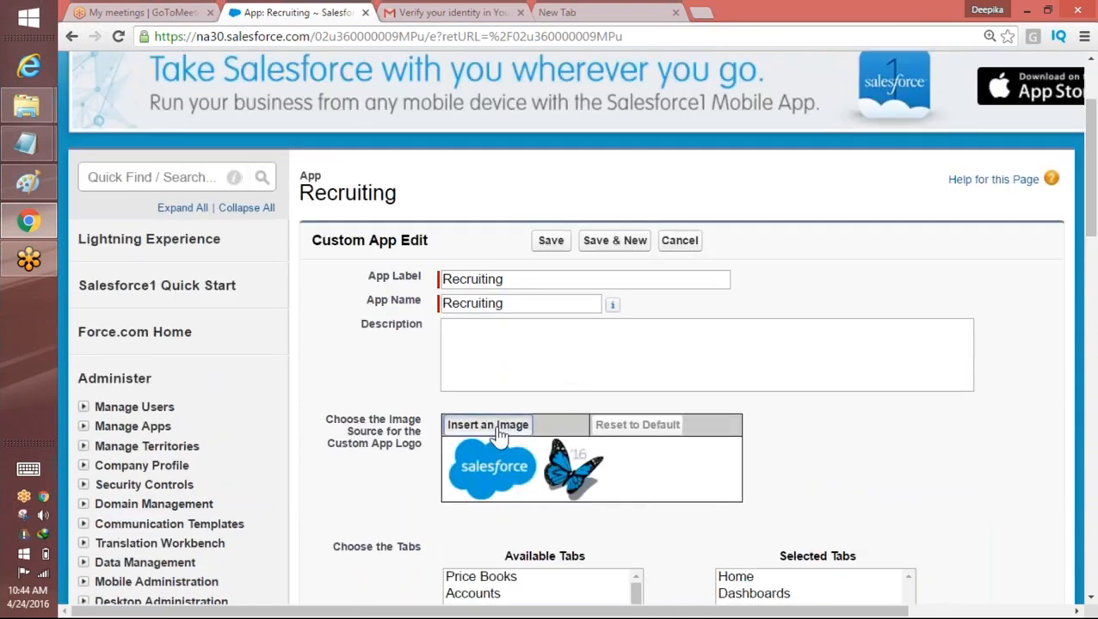
left_click(249, 66)
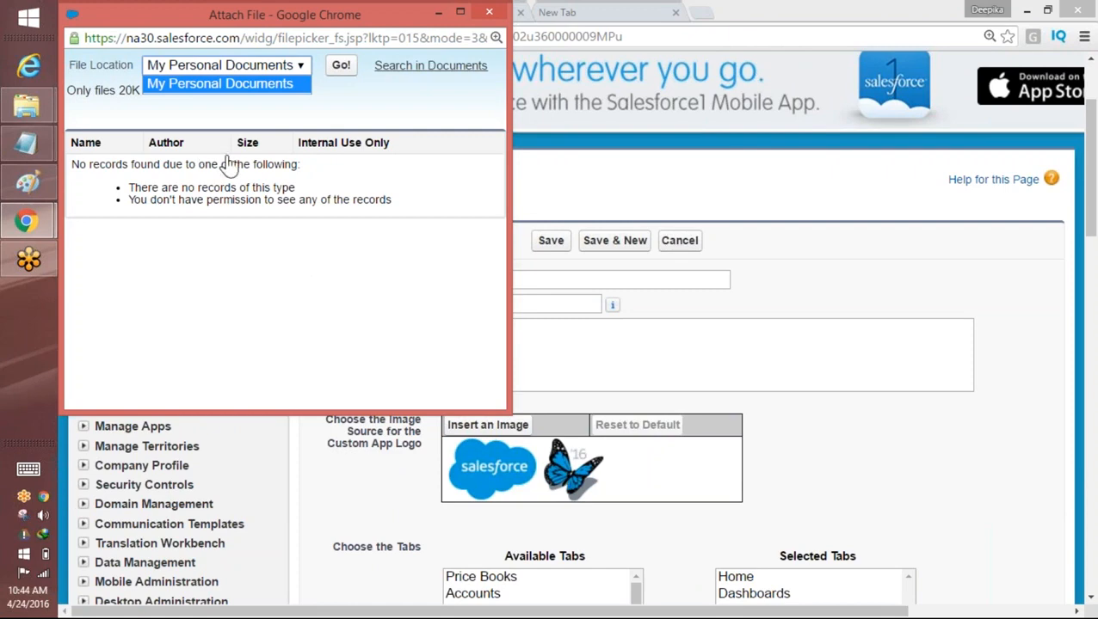
left_click_drag(314, 7, 418, 162)
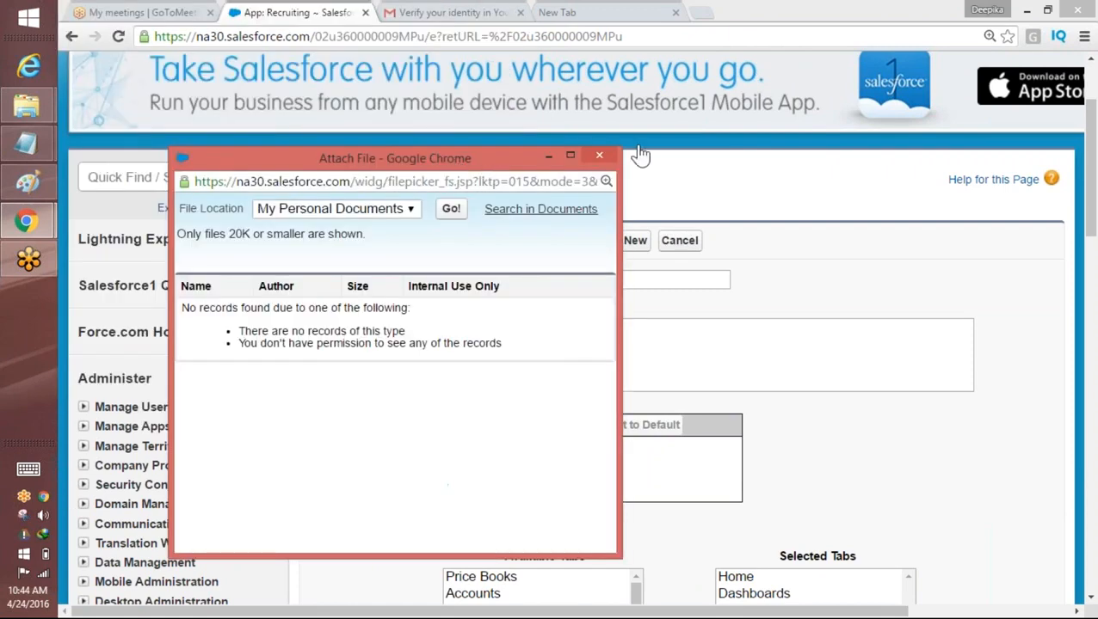
left_click(593, 165)
scroll(1087, 172, "up", 2)
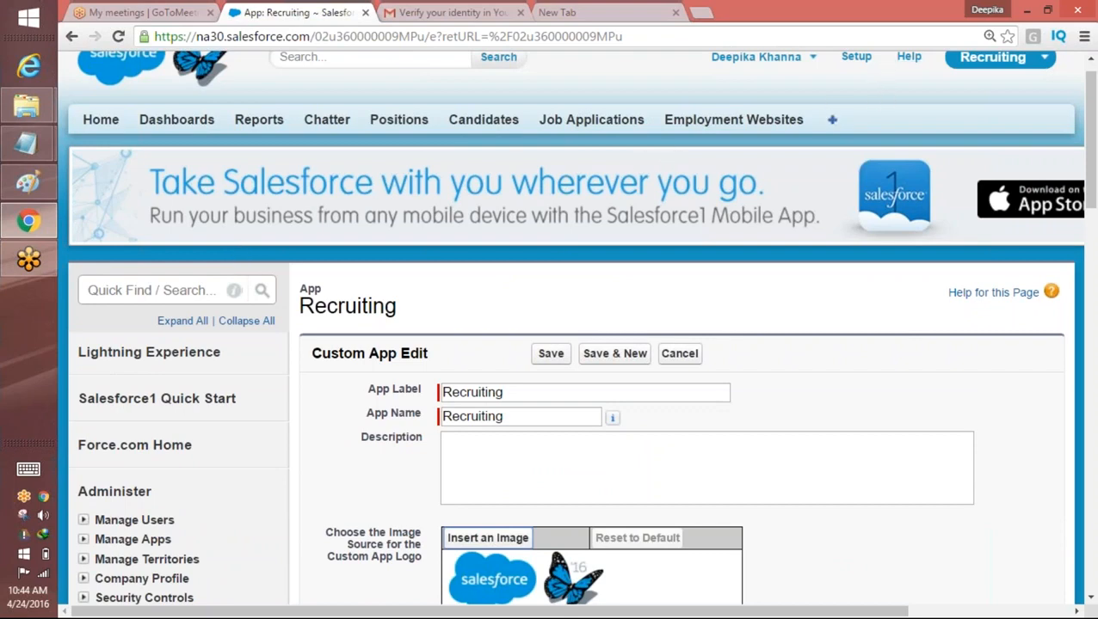
Open the Documents home from All Tabs and start a new document upload
left_click(830, 120)
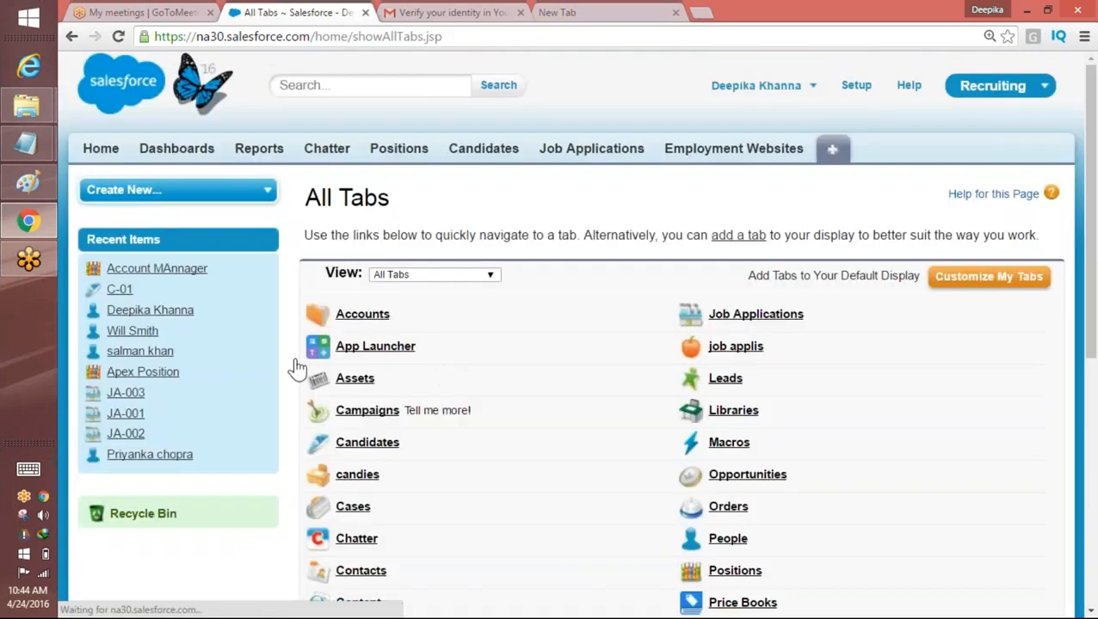
left_click_drag(1092, 251, 1094, 480)
scroll(1093, 480, "up", 1)
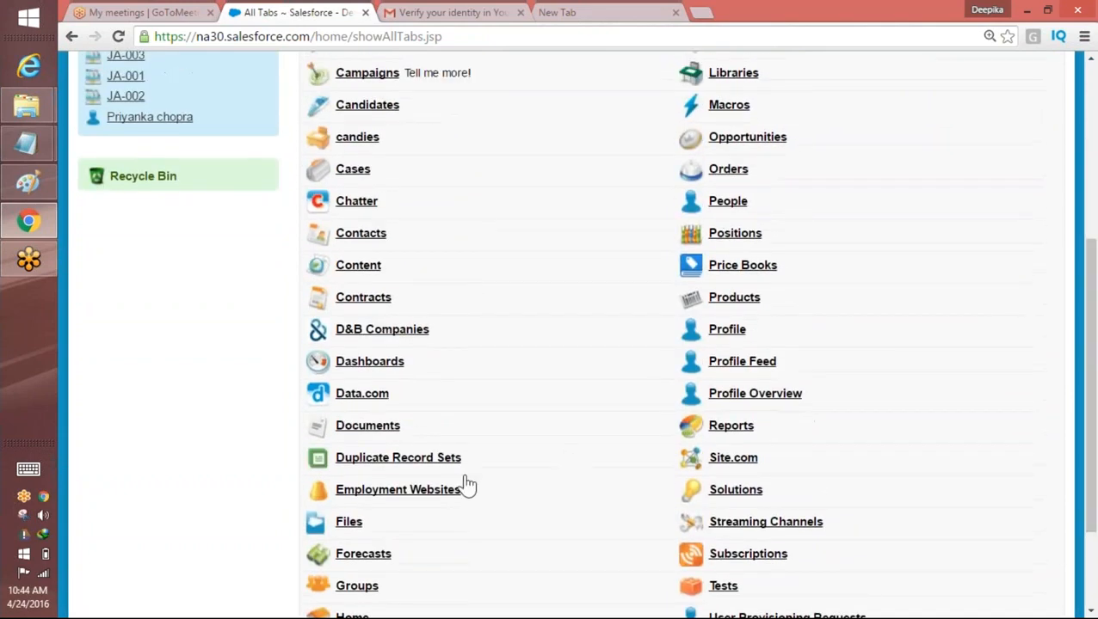
left_click(364, 427)
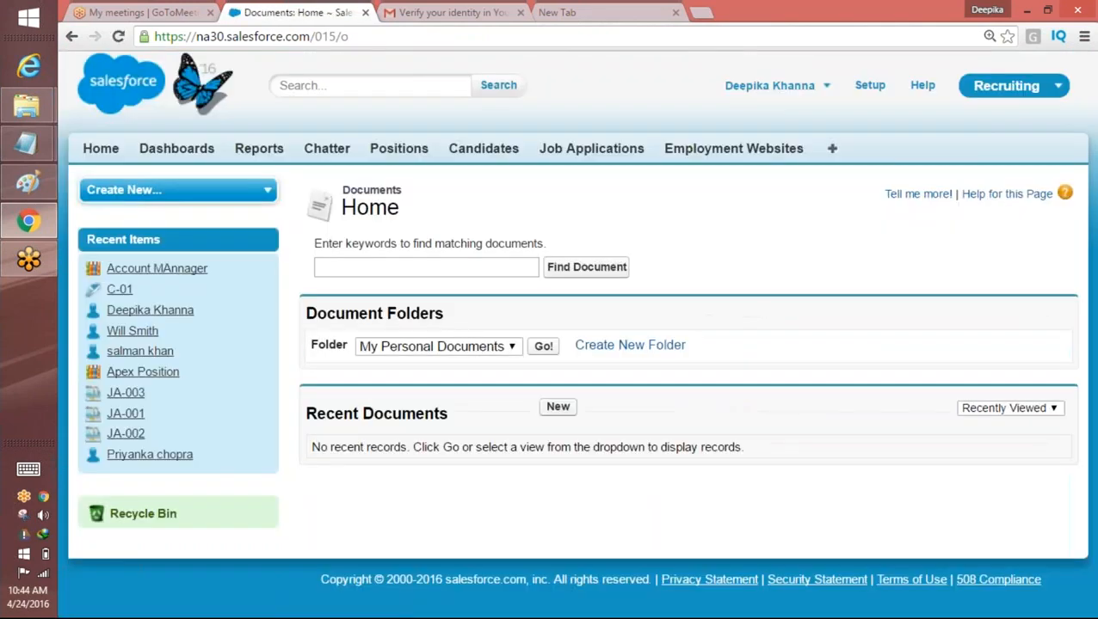
left_click(508, 348)
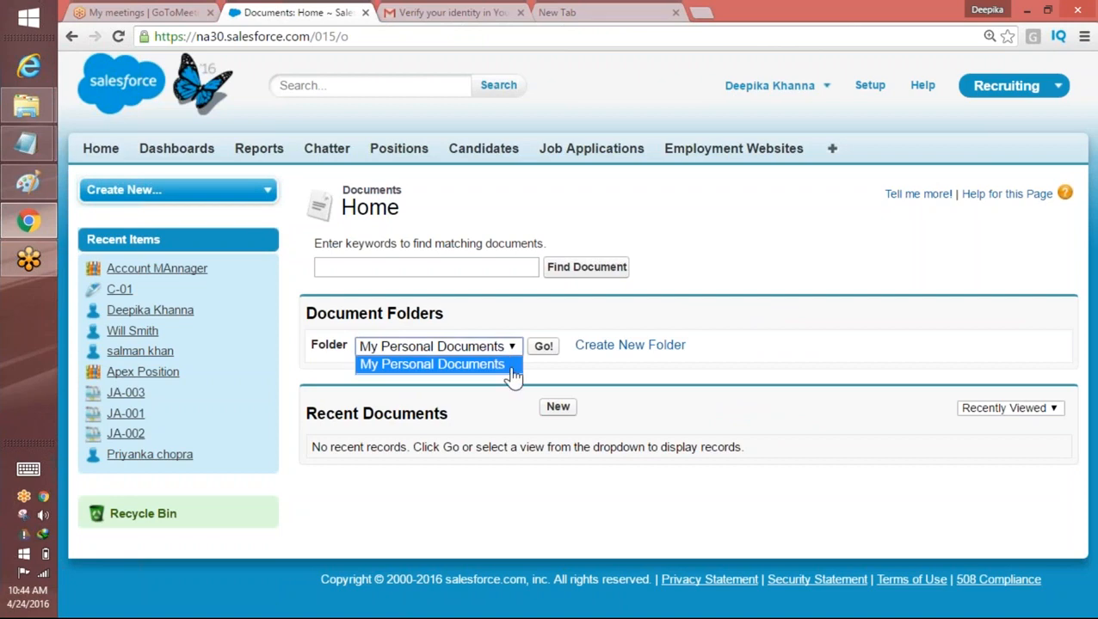
left_click(558, 408)
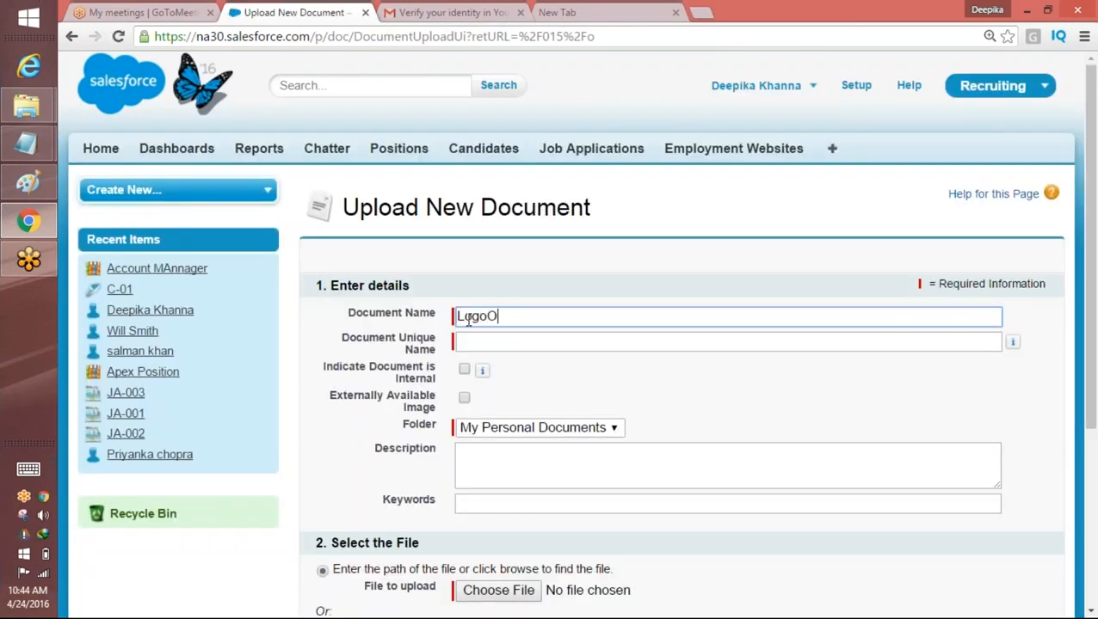
Name the document LogoforRecruting in My Personal Documents and mark it an externally available image
type("LogoforRecruting")
key("Tab")
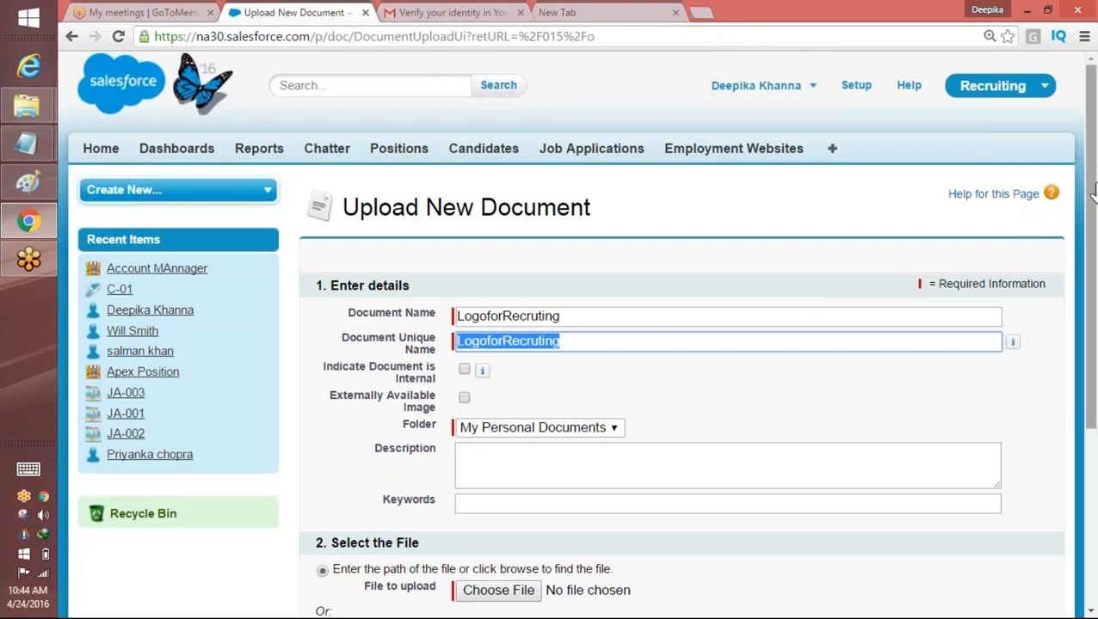
scroll(1090, 222, "down", 1)
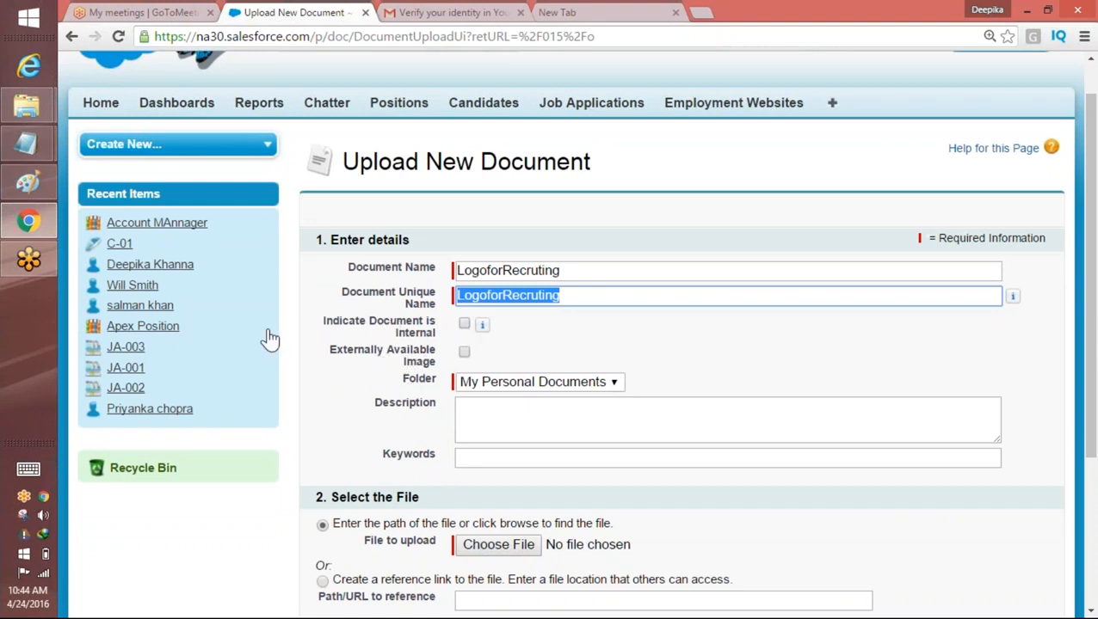
left_click(467, 353)
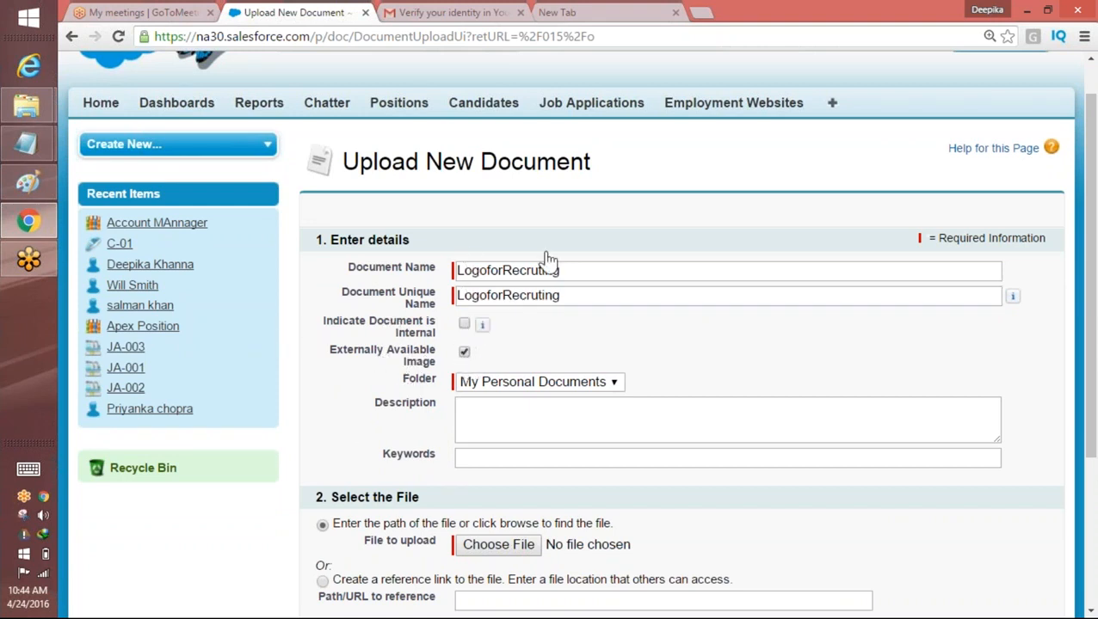
left_click_drag(408, 402, 464, 329)
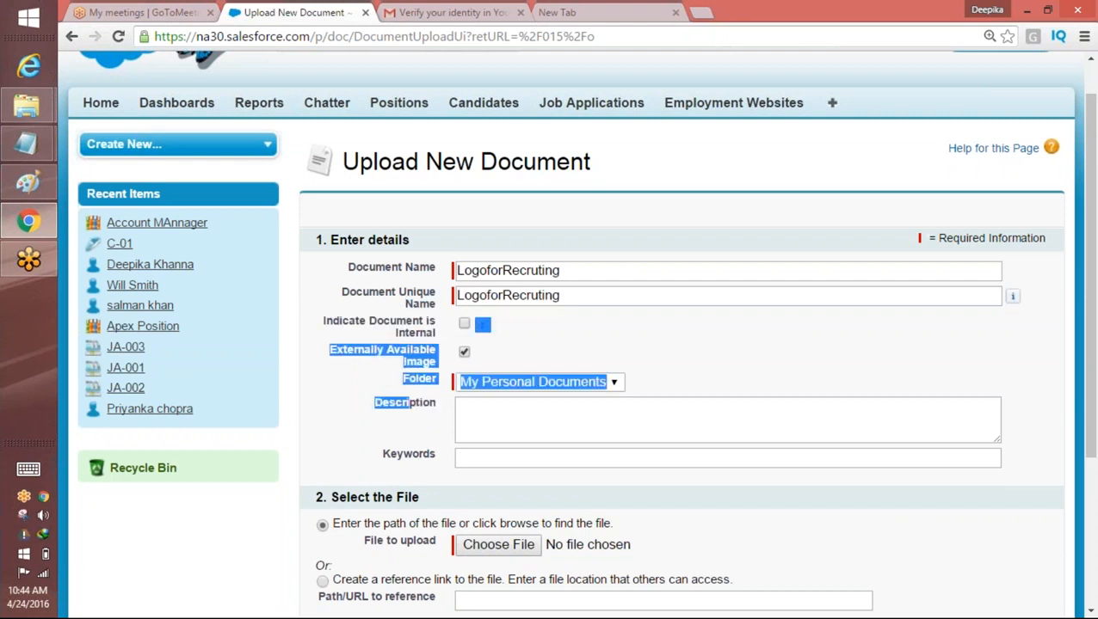
left_click(487, 364)
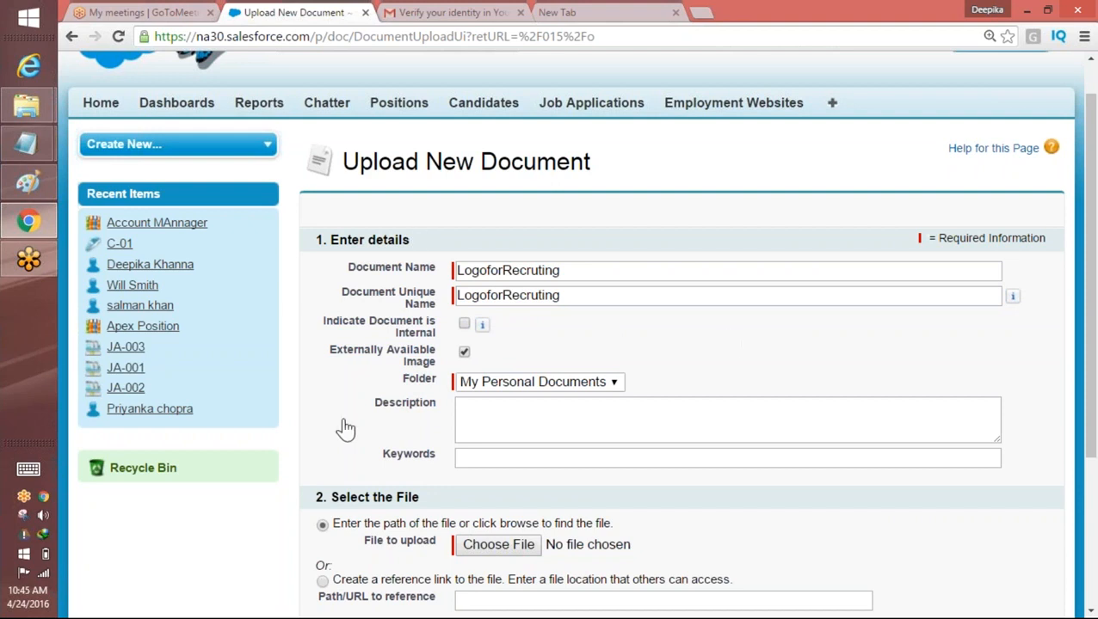
left_click_drag(1091, 328, 1094, 437)
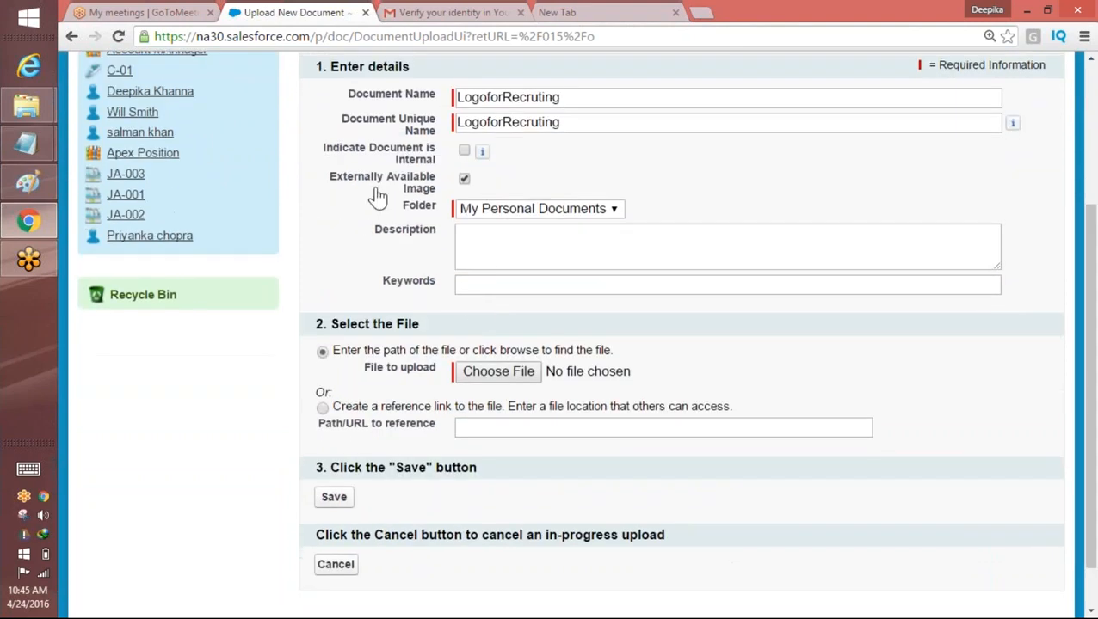
Choose Dreams-Mastery-Logo-02 from the Desktop as the upload file
left_click(506, 379)
left_click(216, 242)
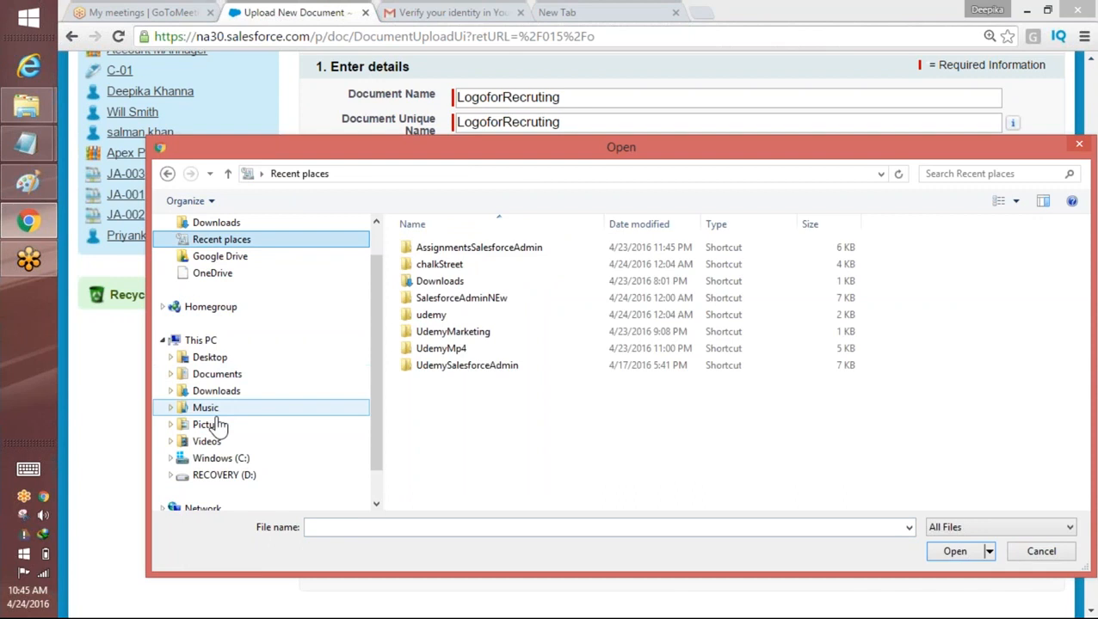
left_click(243, 360)
left_click(974, 174)
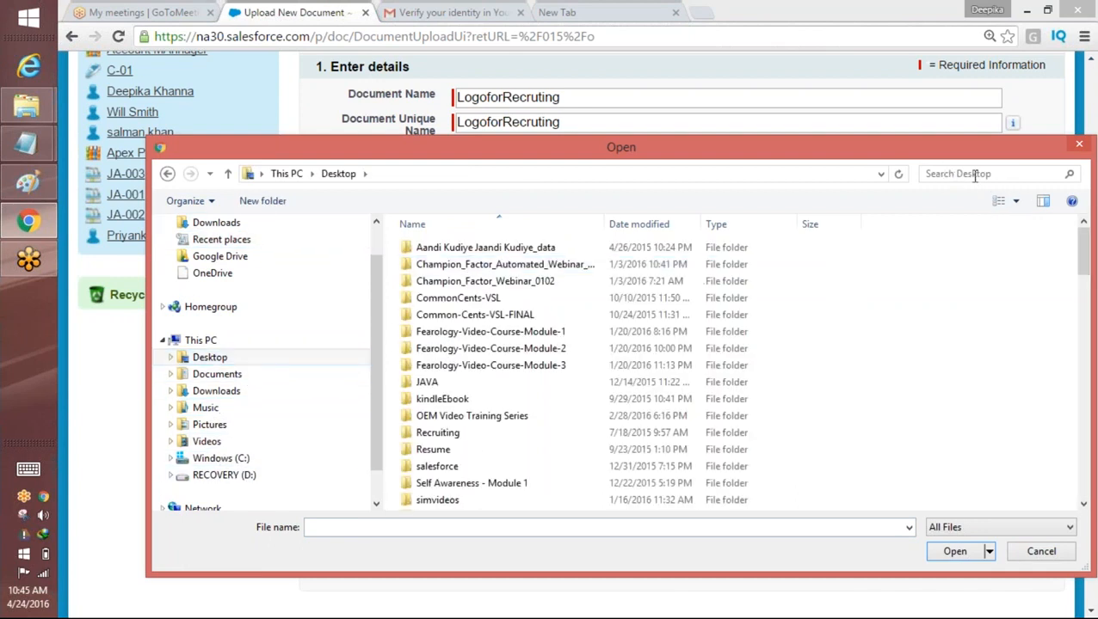
type("dre")
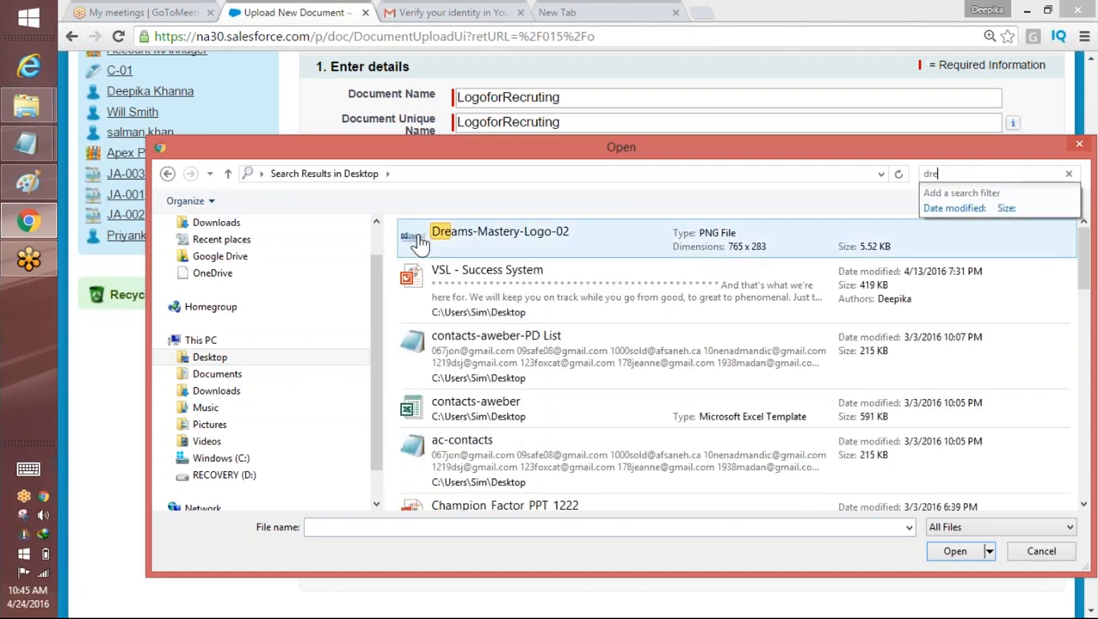
double_click(503, 253)
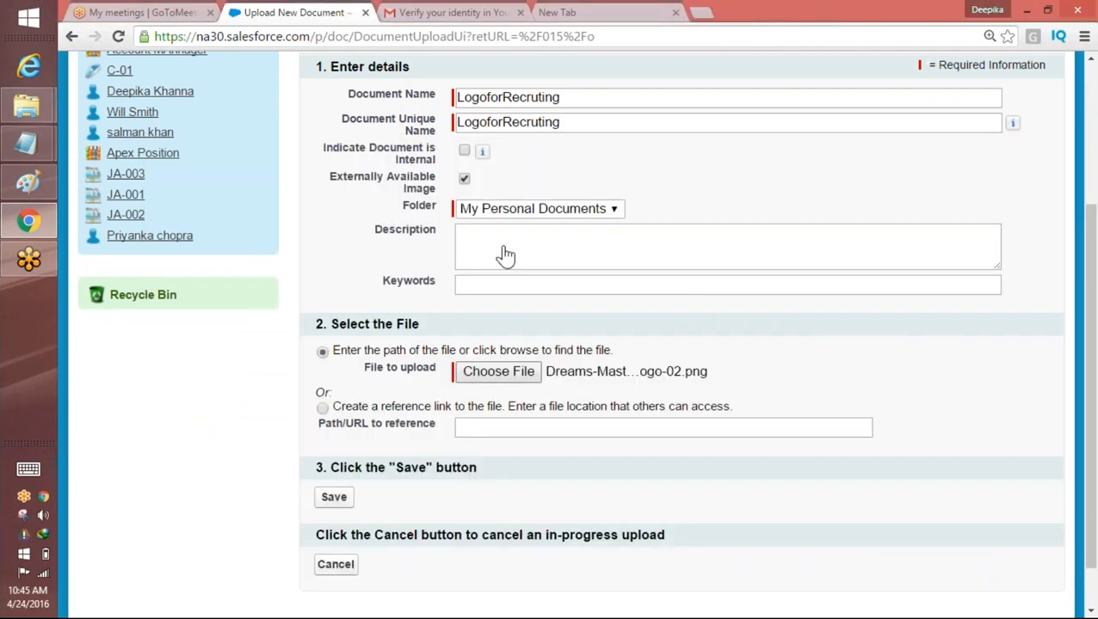
Save the LogoforRecruting document and review its 6KB PNG detail page
left_click(332, 499)
left_click_drag(1090, 162, 1094, 424)
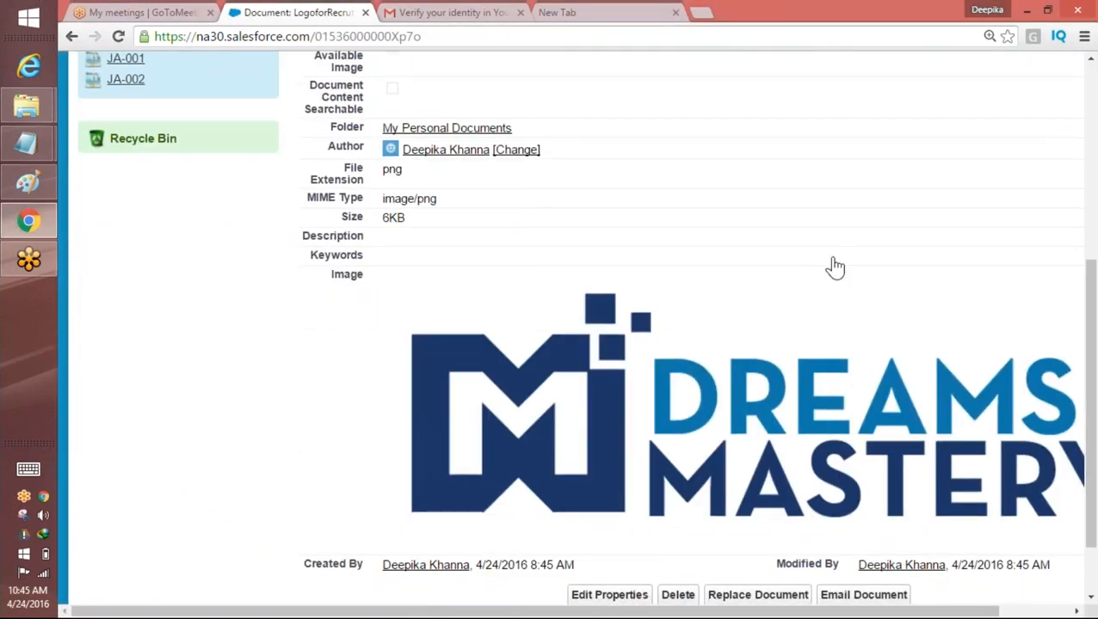
left_click_drag(924, 607, 1001, 607)
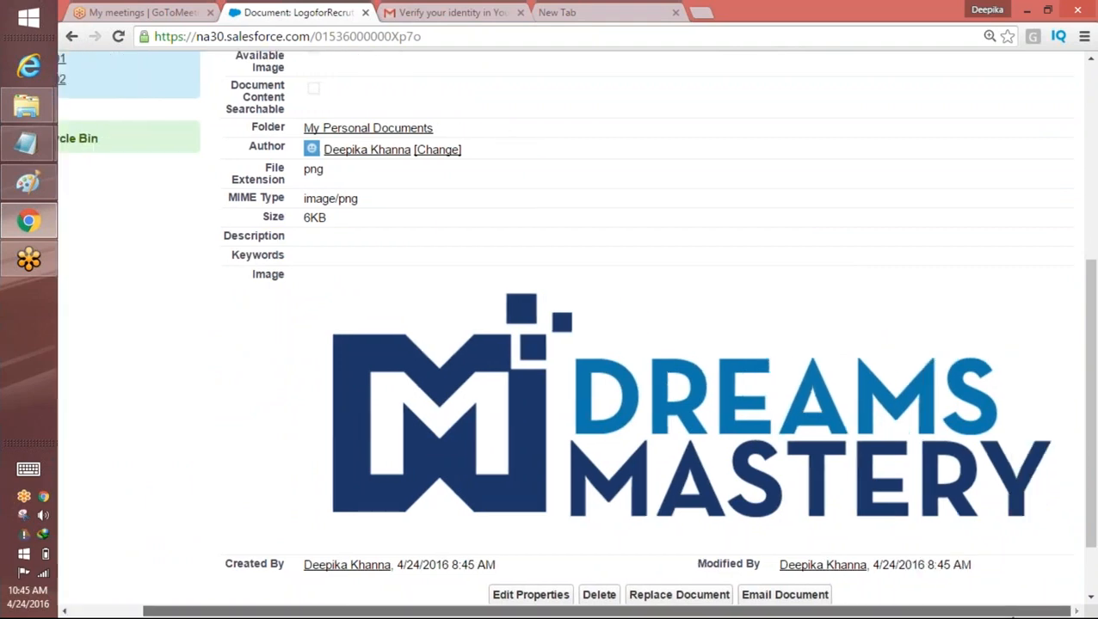
scroll(1089, 344, "up", 3)
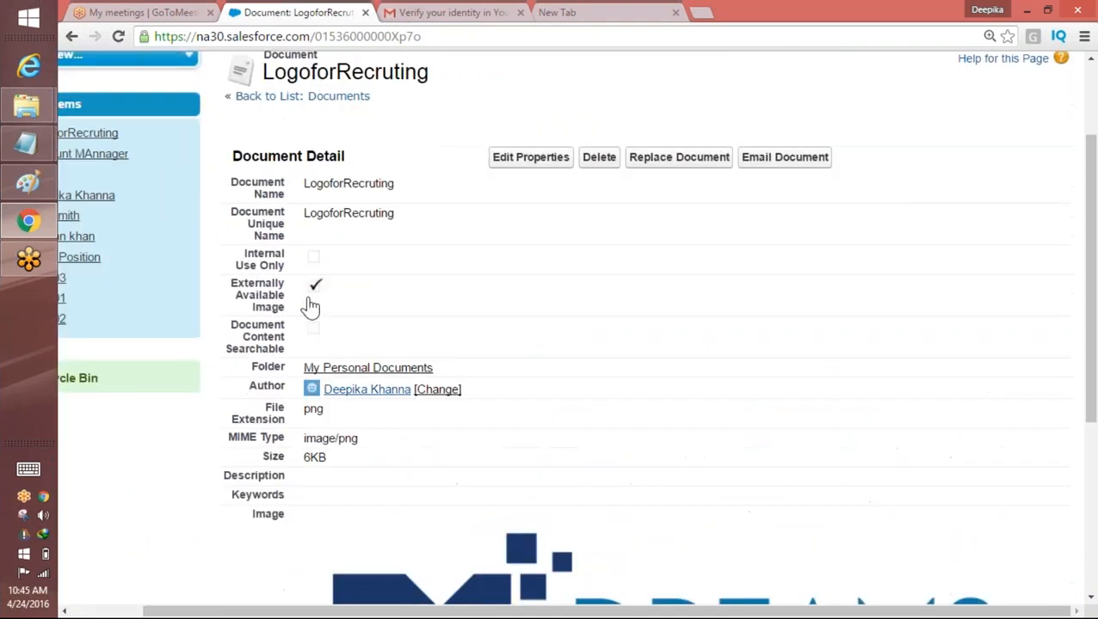
scroll(1089, 215, "up", 2)
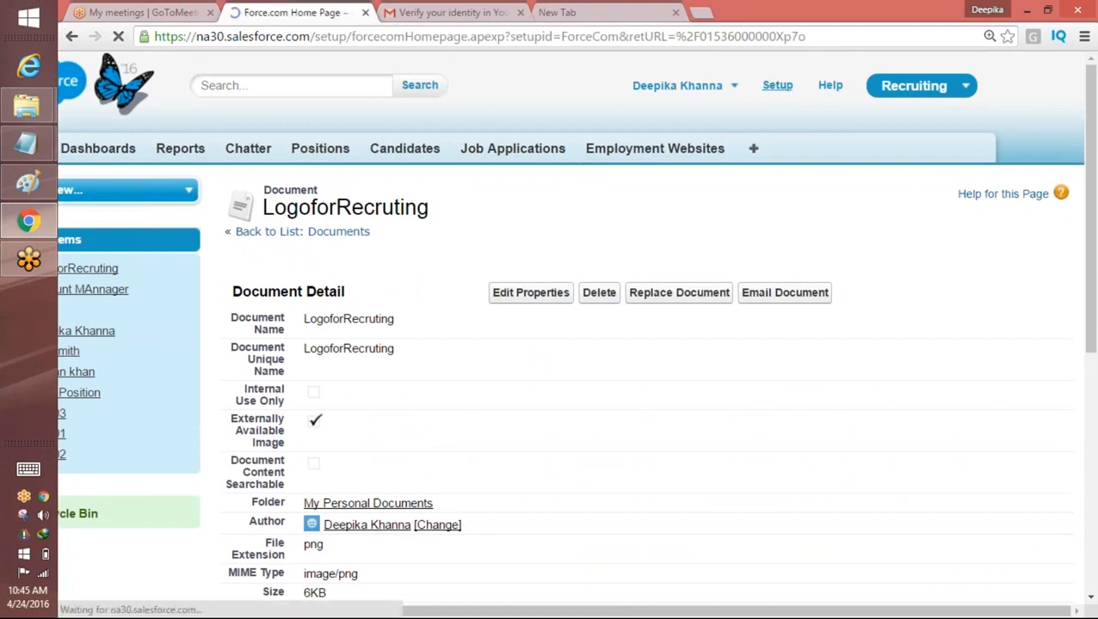
Filter Setup by 'app', open Apps, and edit the Recruiting app
type("app")
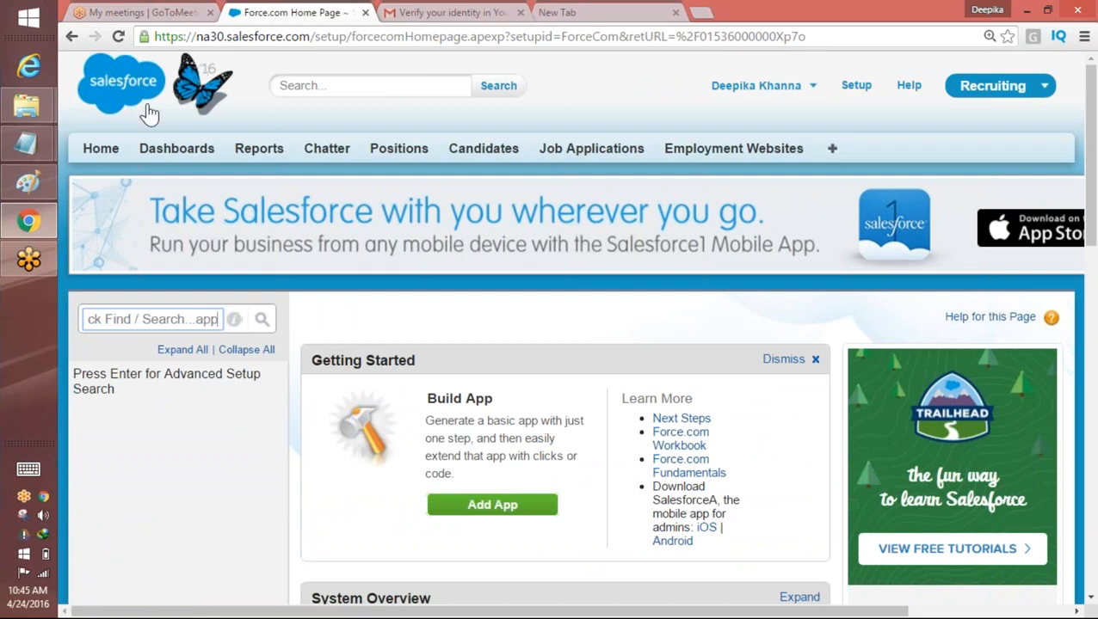
triple_click(217, 319)
type("app")
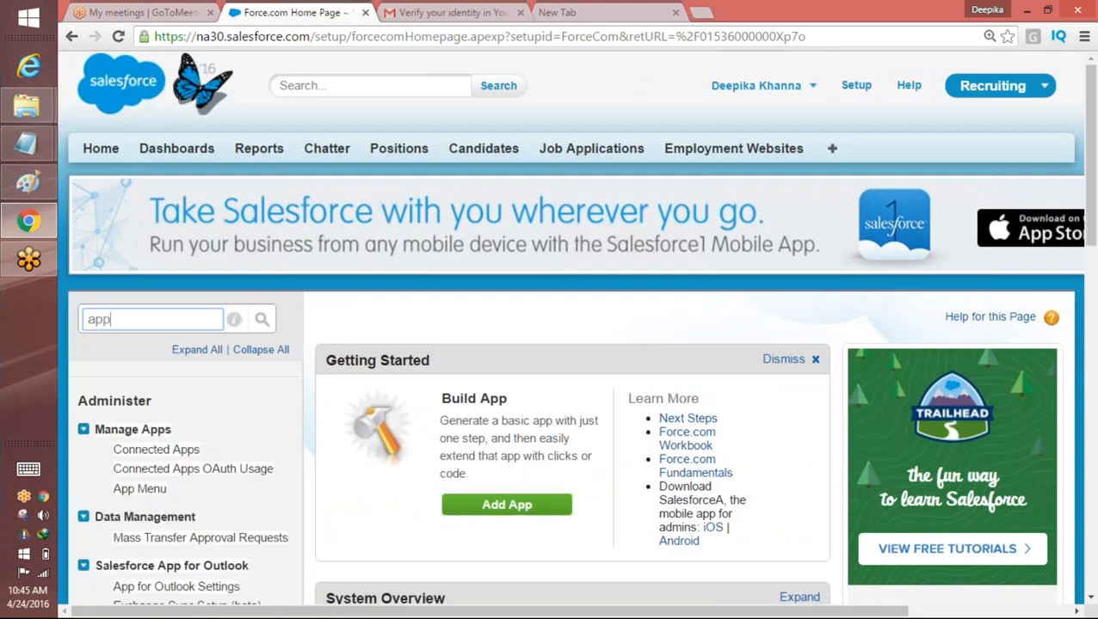
left_click_drag(1082, 148, 1091, 317)
left_click(126, 343)
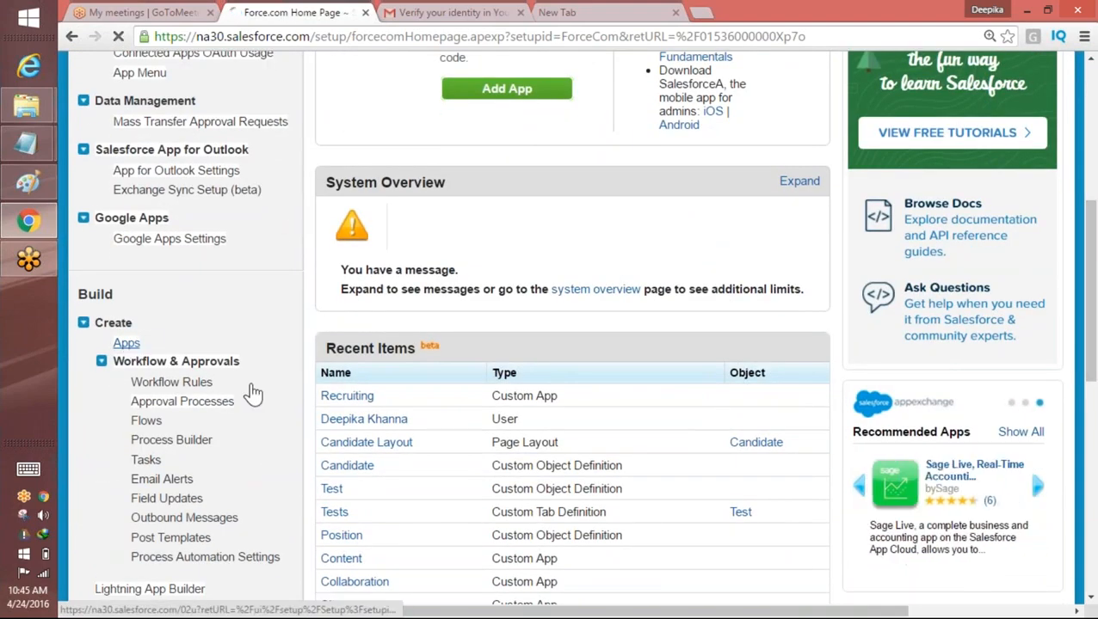
scroll(907, 208, "down", 3)
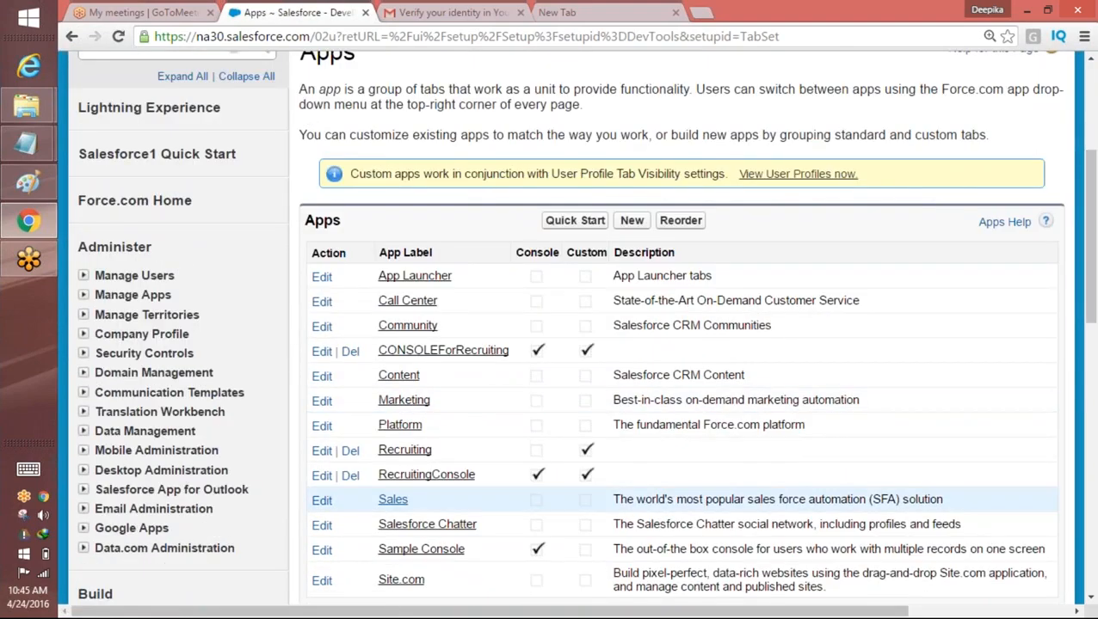
left_click(405, 460)
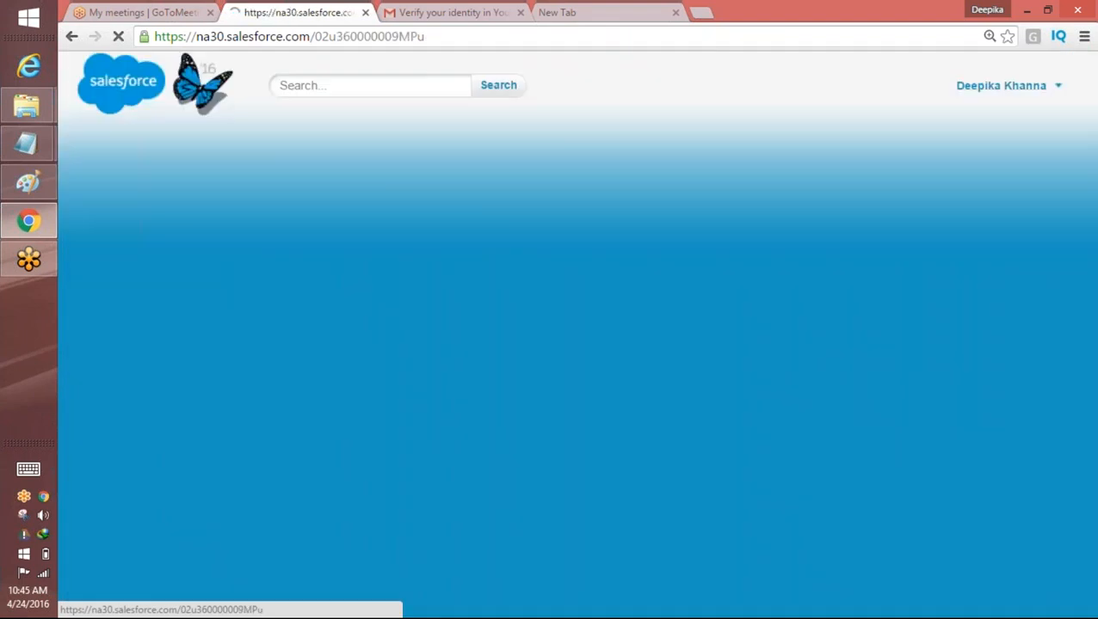
left_click(558, 460)
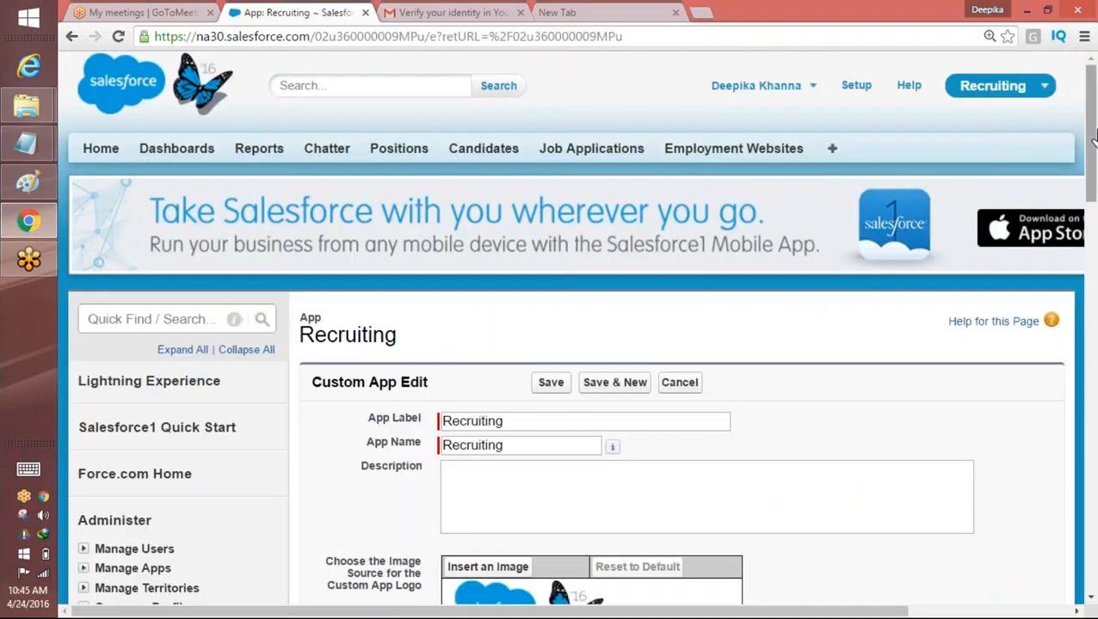
Set LogoforRecruting as the Recruiting app logo, save, then open the app menu from Setup
scroll(1076, 207, "down", 3)
left_click(482, 267)
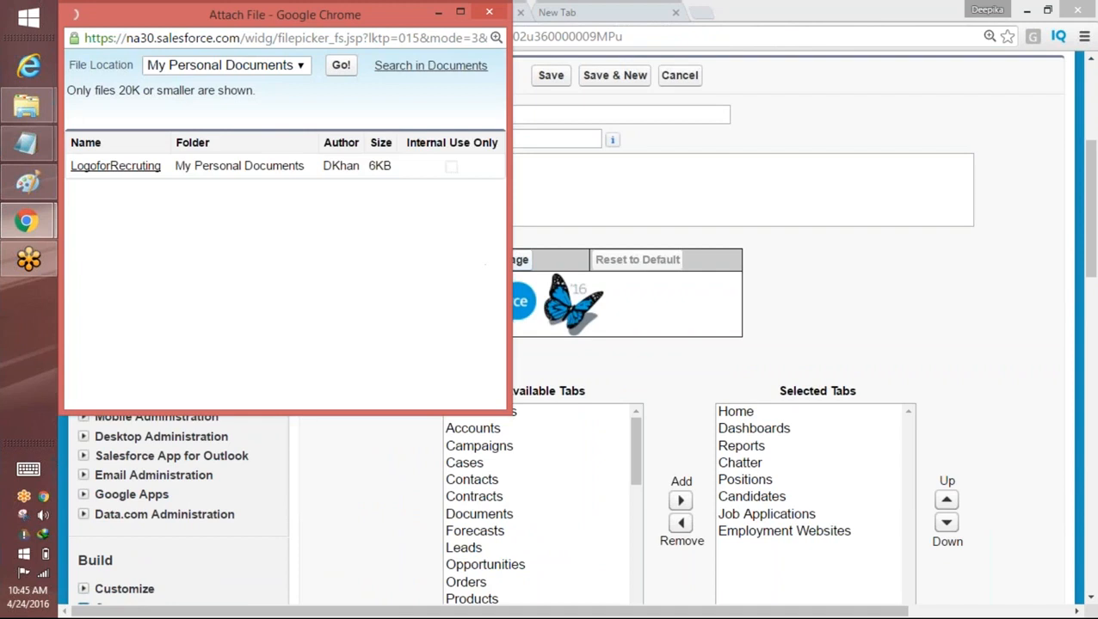
left_click(129, 174)
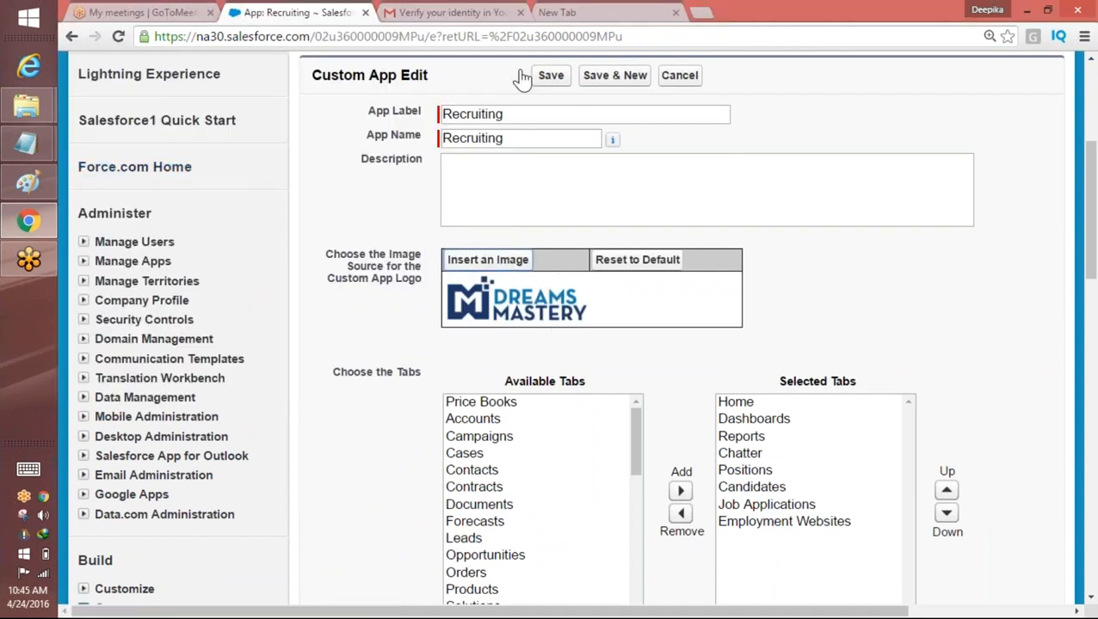
left_click(552, 77)
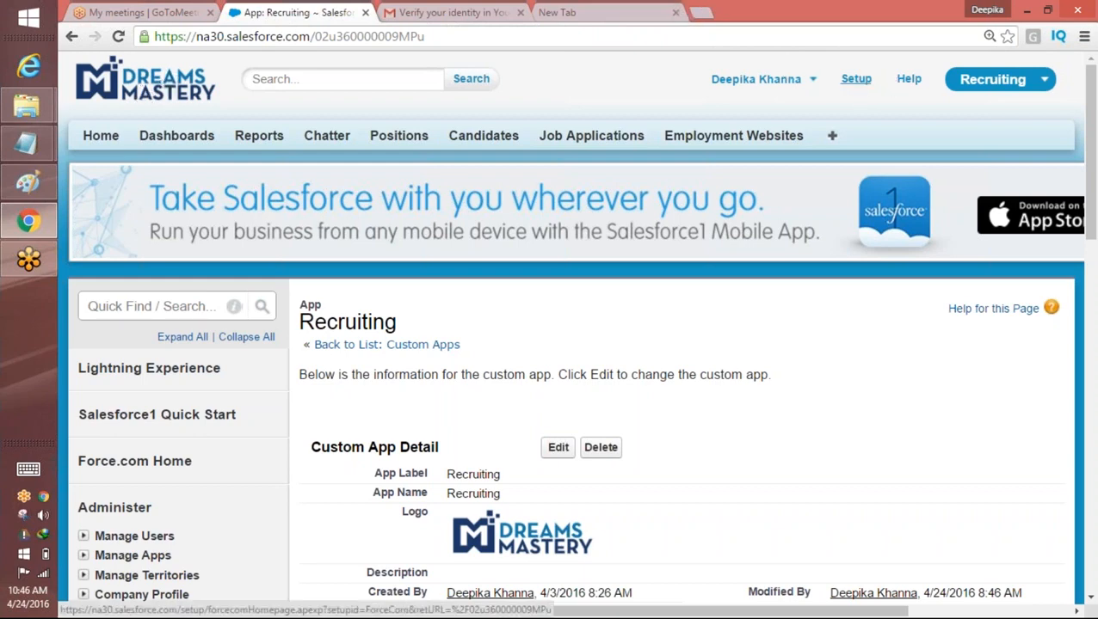
left_click(856, 79)
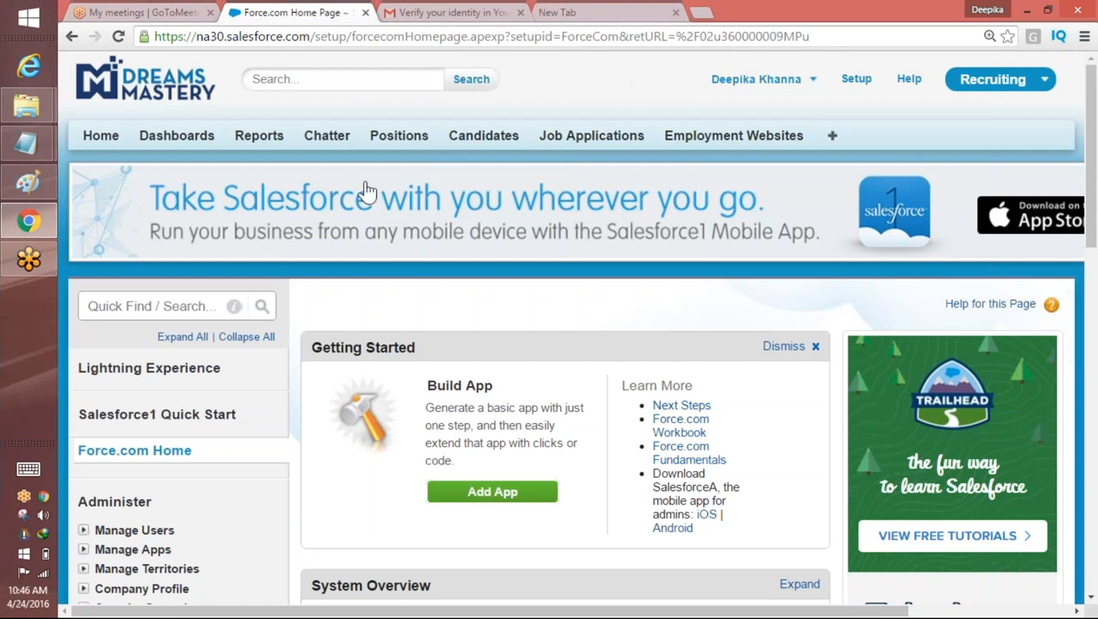
left_click(1037, 81)
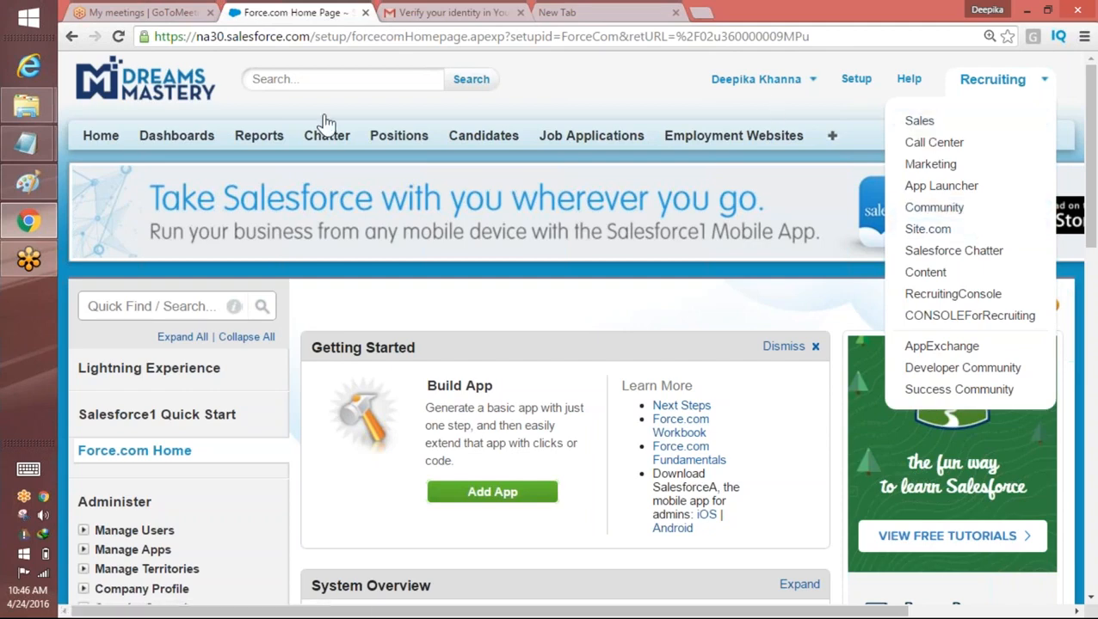
In Chatter, start a file post and select the 14-Easy-Habits-that-Build-Mental-Strength PDF from the computer
left_click(332, 143)
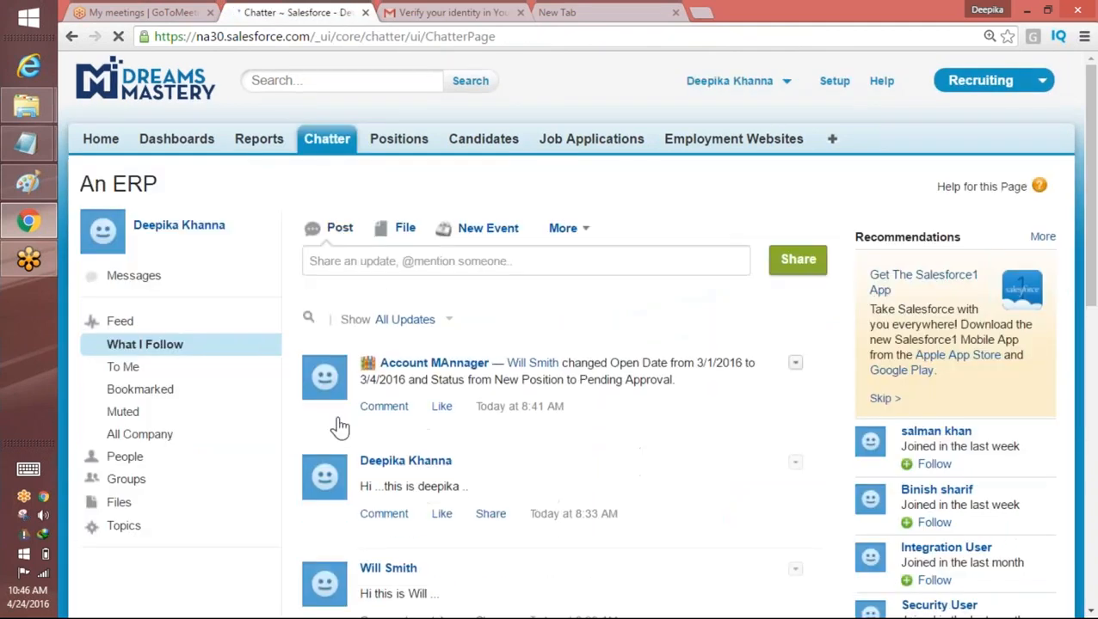
left_click(403, 228)
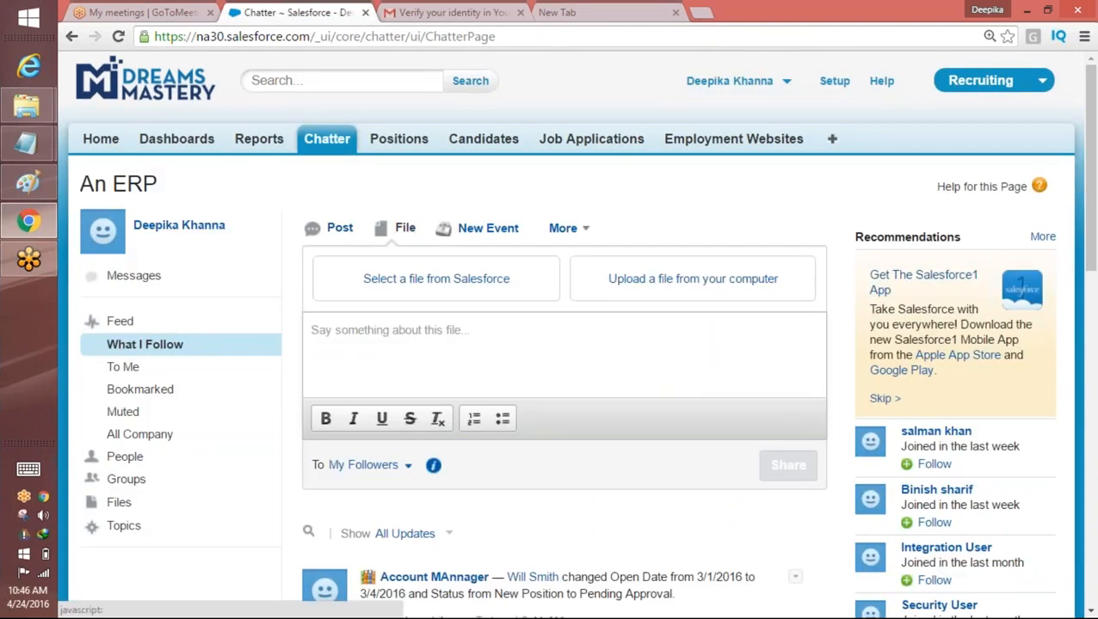
left_click(619, 286)
left_click(348, 272)
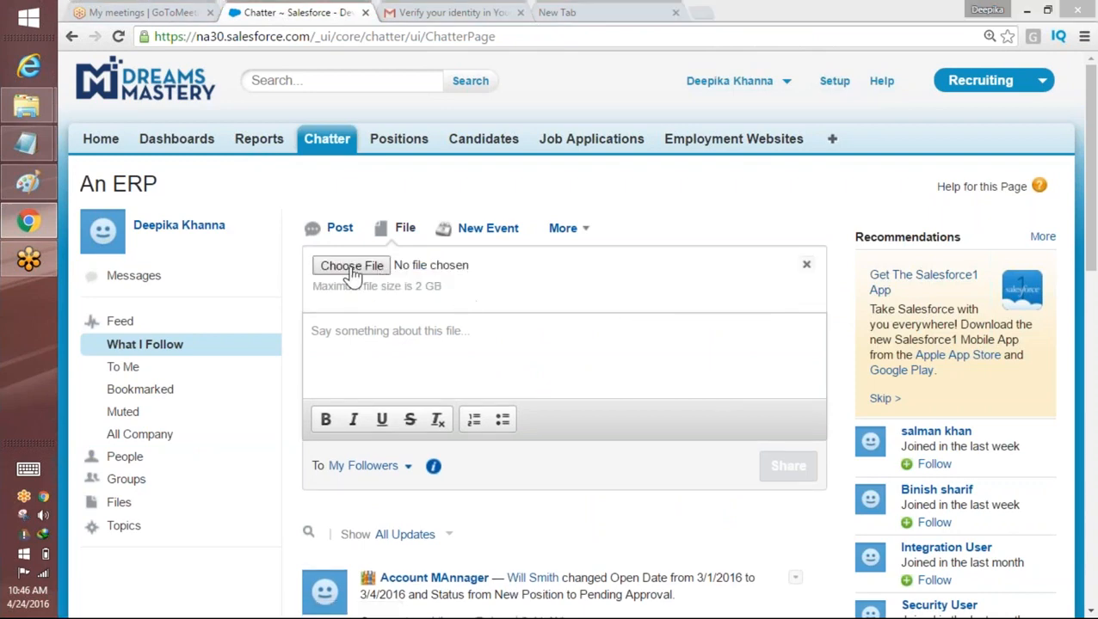
left_click_drag(735, 153, 633, 101)
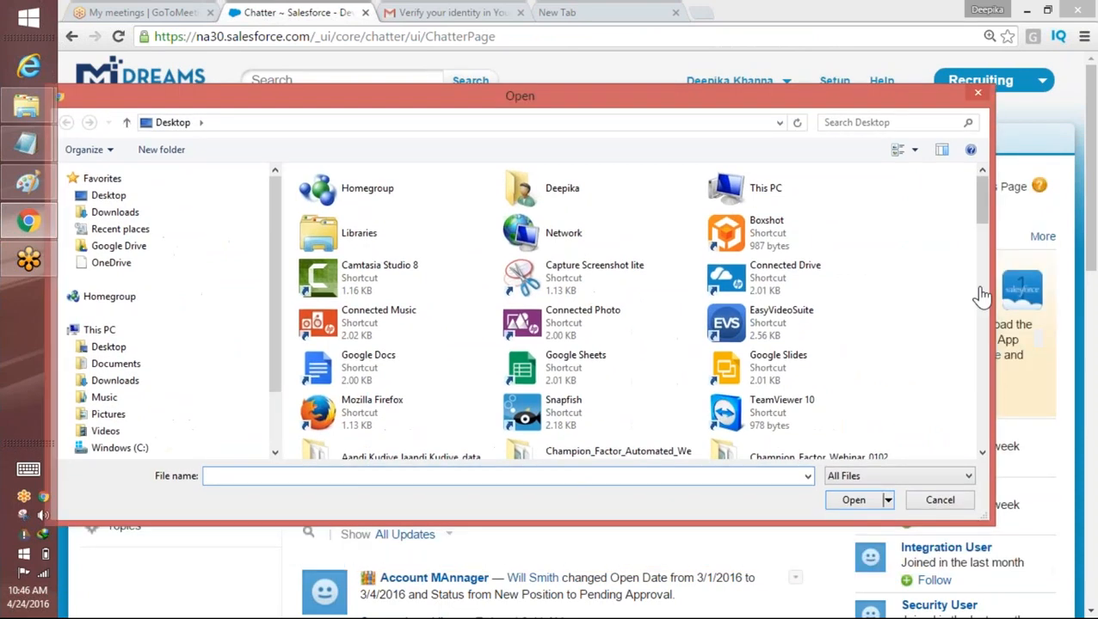
left_click_drag(983, 215, 985, 365)
left_click(881, 122)
type("study")
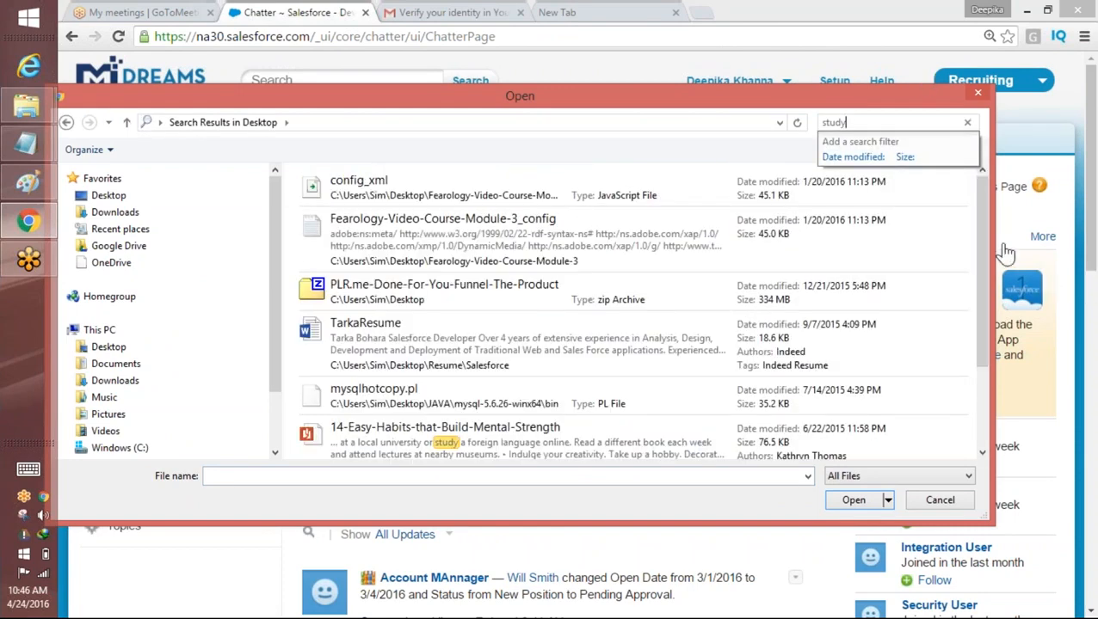
scroll(989, 269, "down", 3)
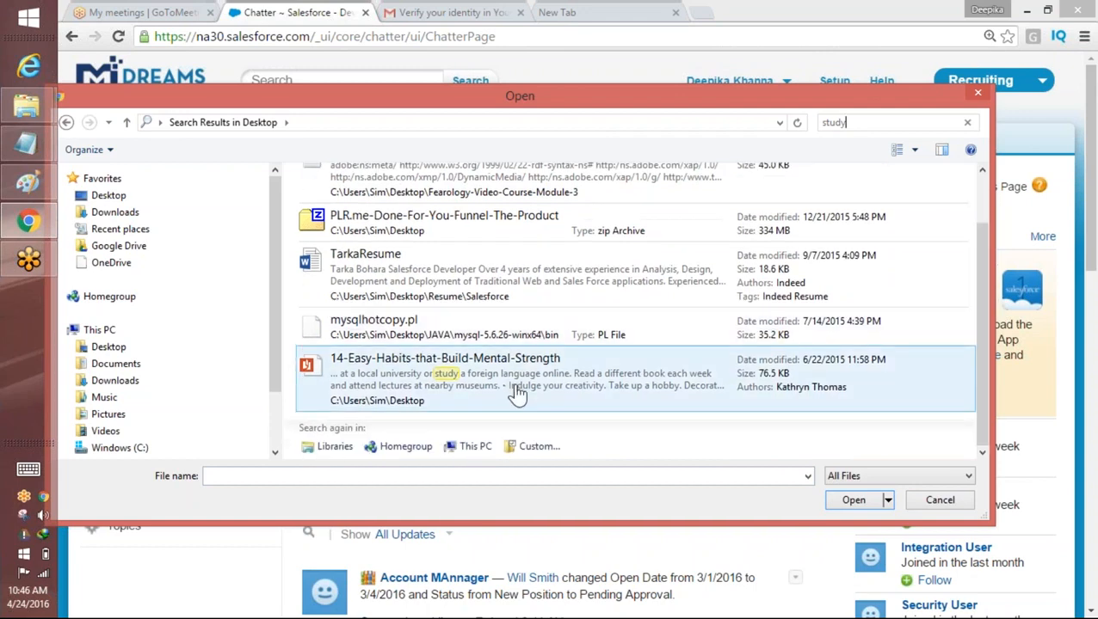
double_click(517, 392)
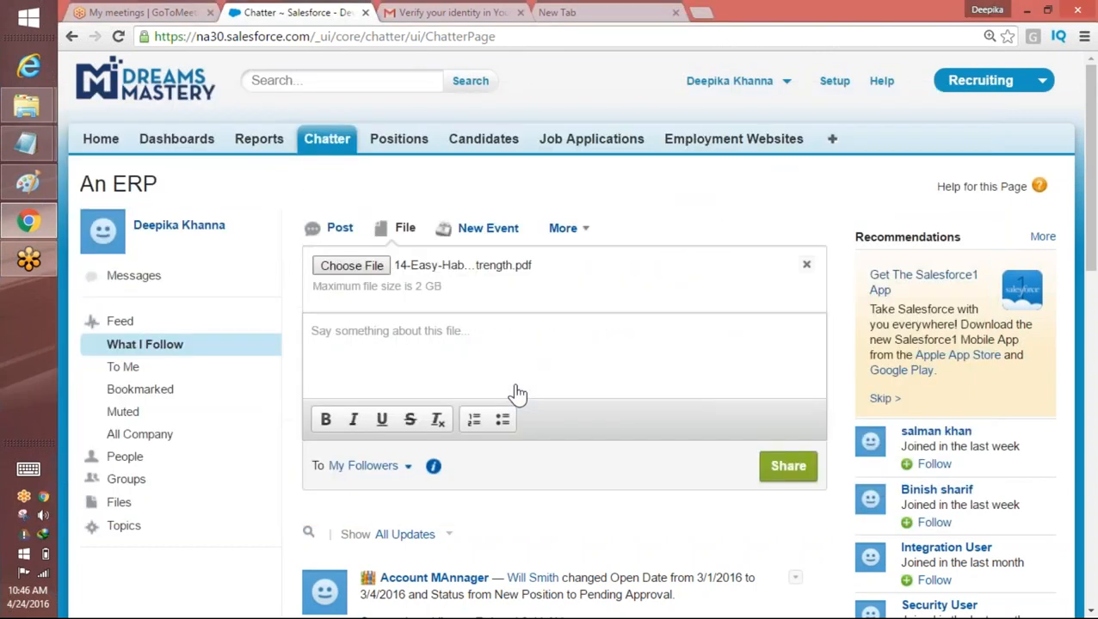
Add the comment 'checkout the file' and share the post with followers
left_click(372, 467)
left_click_drag(431, 285, 408, 286)
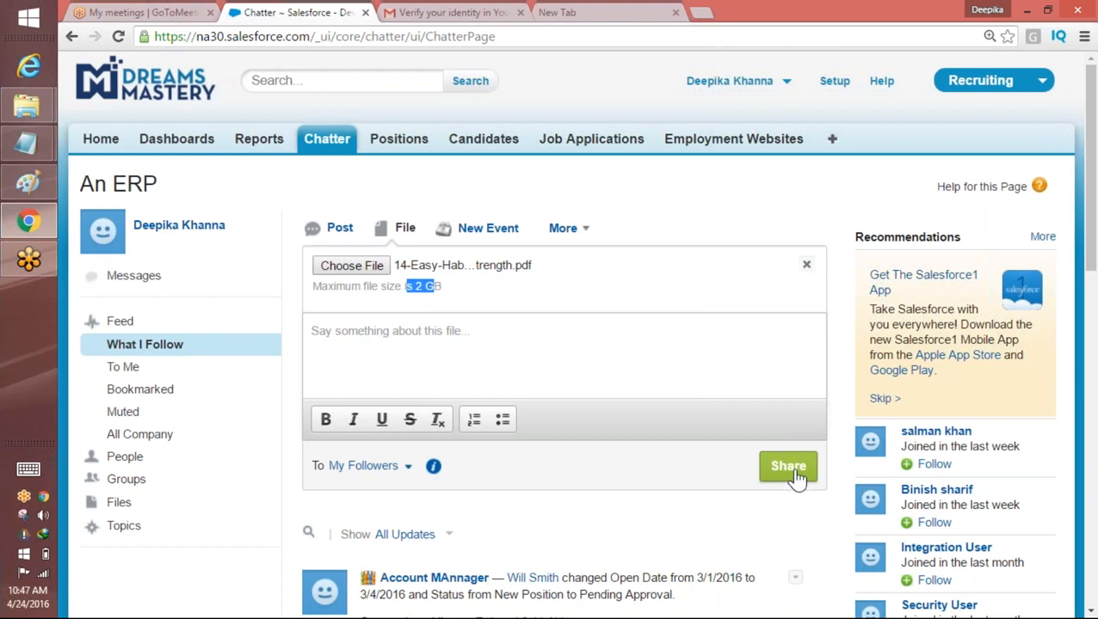
left_click(610, 368)
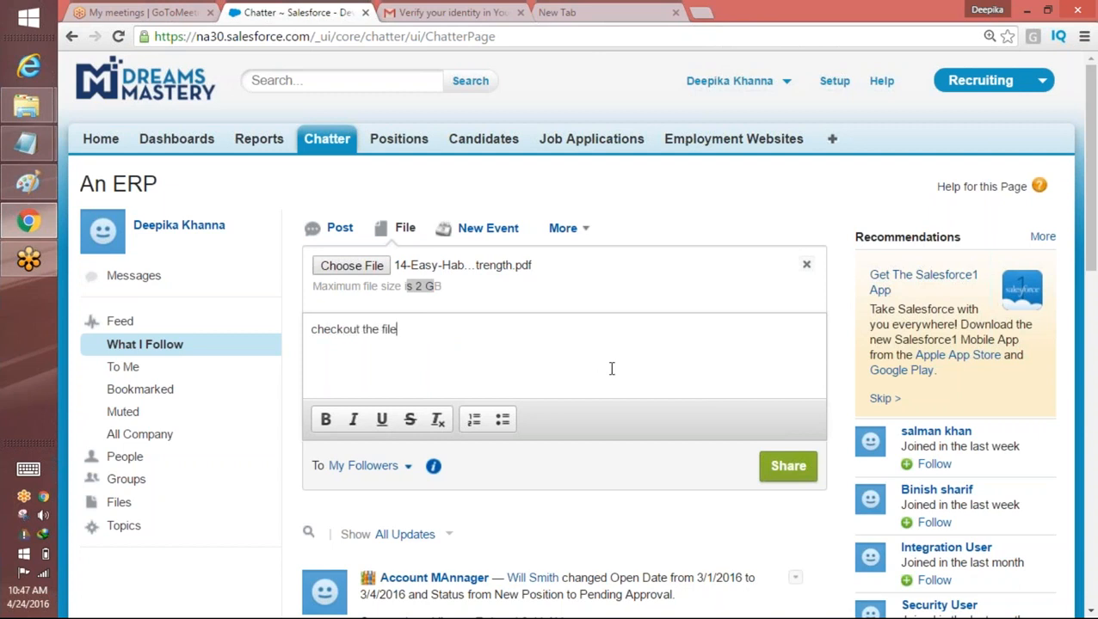
left_click(801, 475)
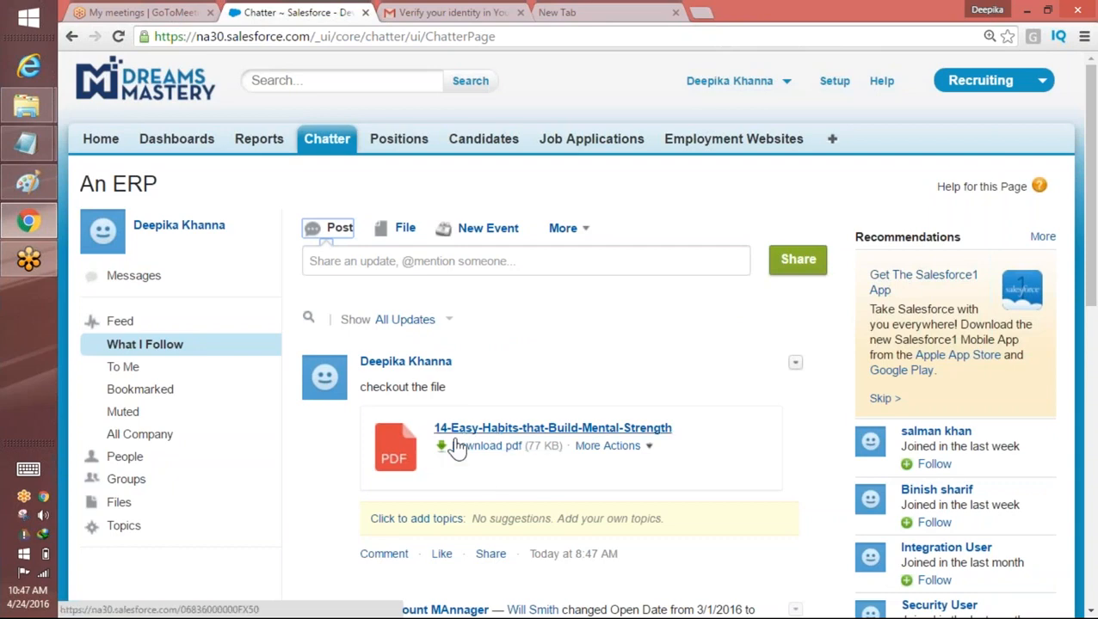
Begin uploading a new version of the posted PDF, then cancel without replacing it
left_click_drag(1092, 230, 1094, 276)
left_click(644, 336)
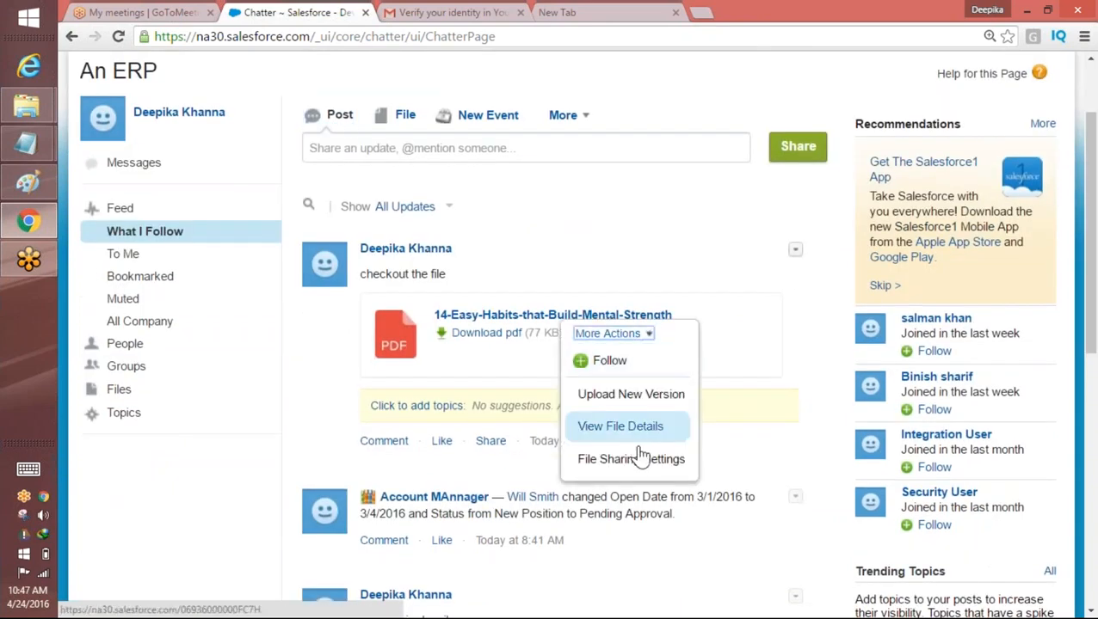
left_click(631, 396)
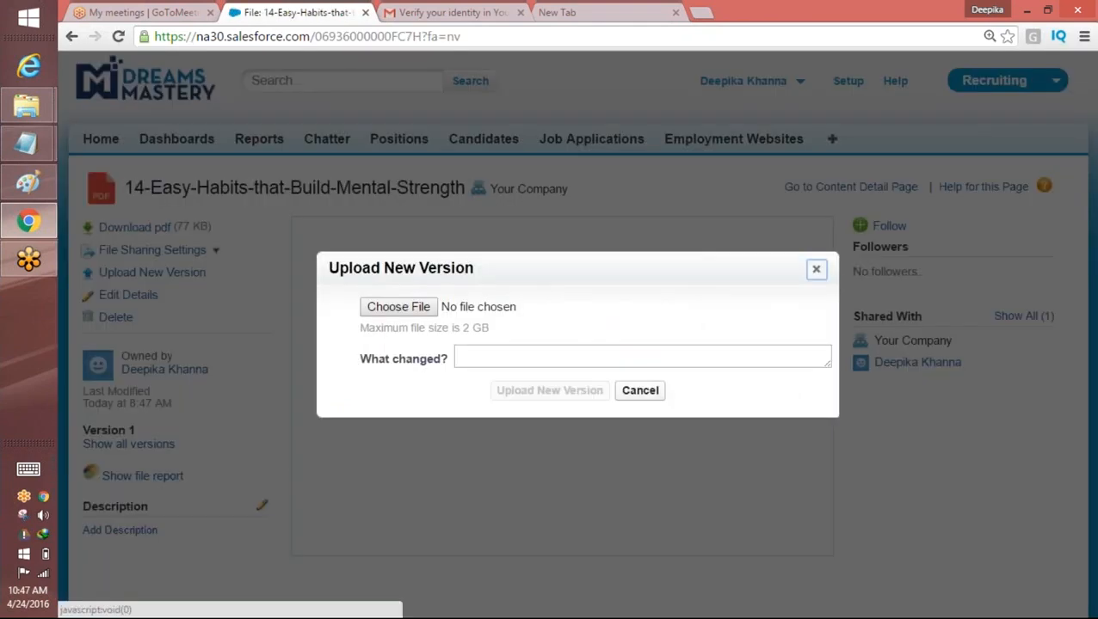
left_click(418, 307)
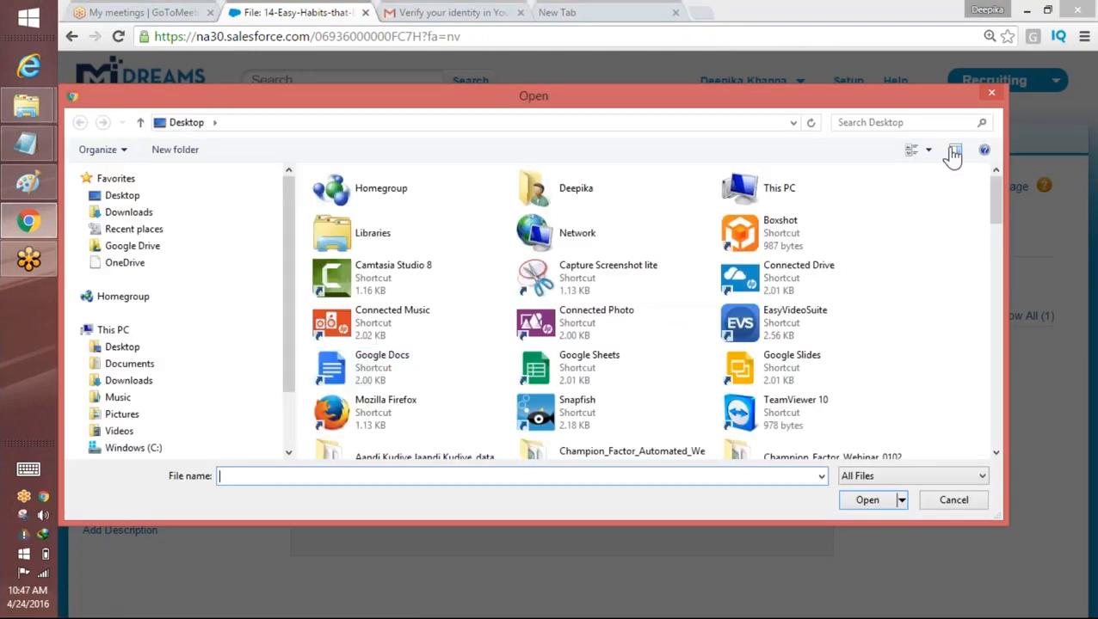
left_click(991, 95)
left_click(578, 360)
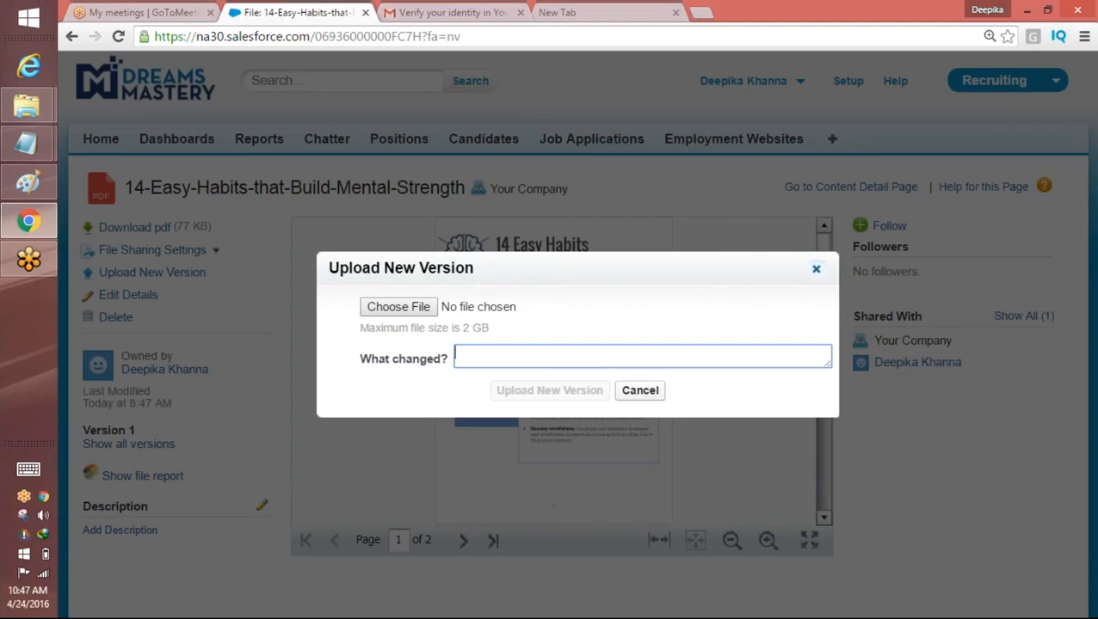
left_click(815, 268)
Enlarge the PDF preview and review, then close, the file's version history
left_click_drag(828, 321, 822, 512)
left_click(767, 539)
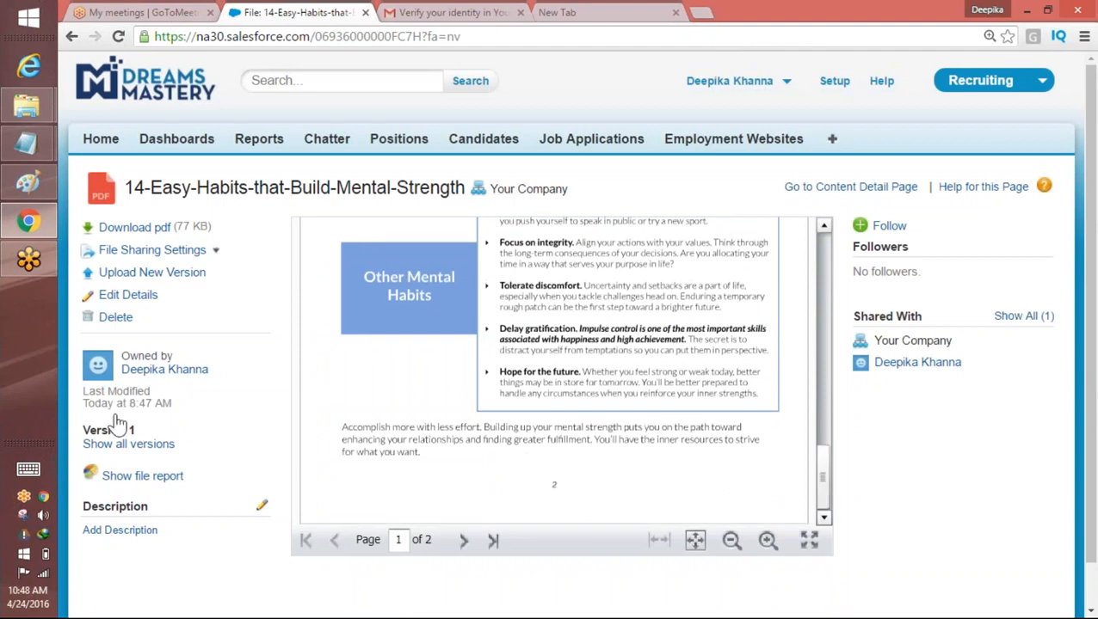
left_click(123, 446)
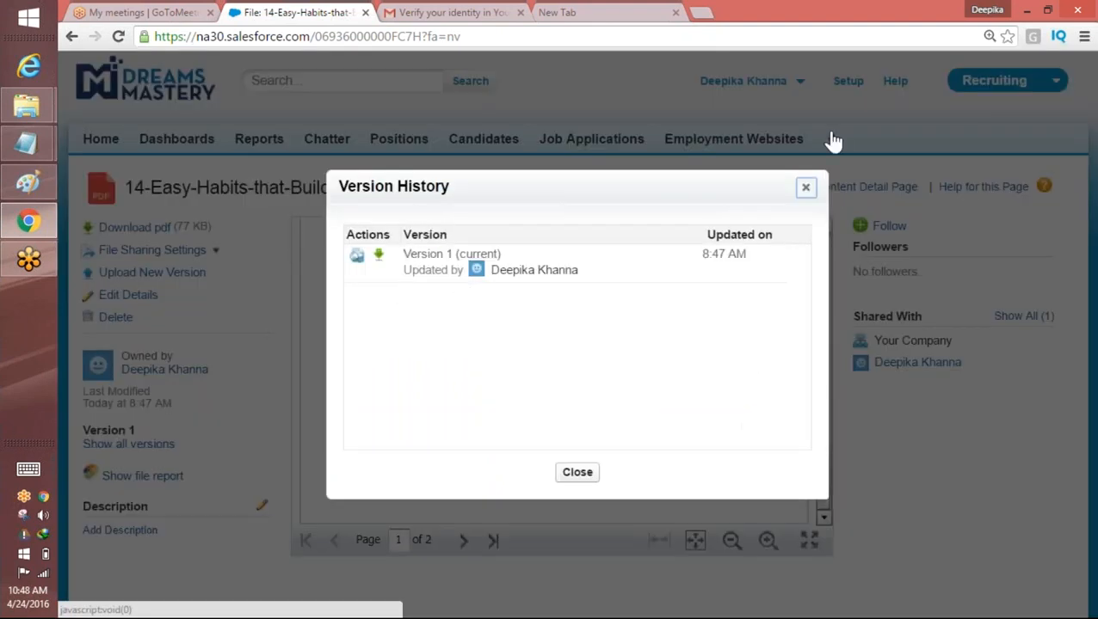
left_click(805, 187)
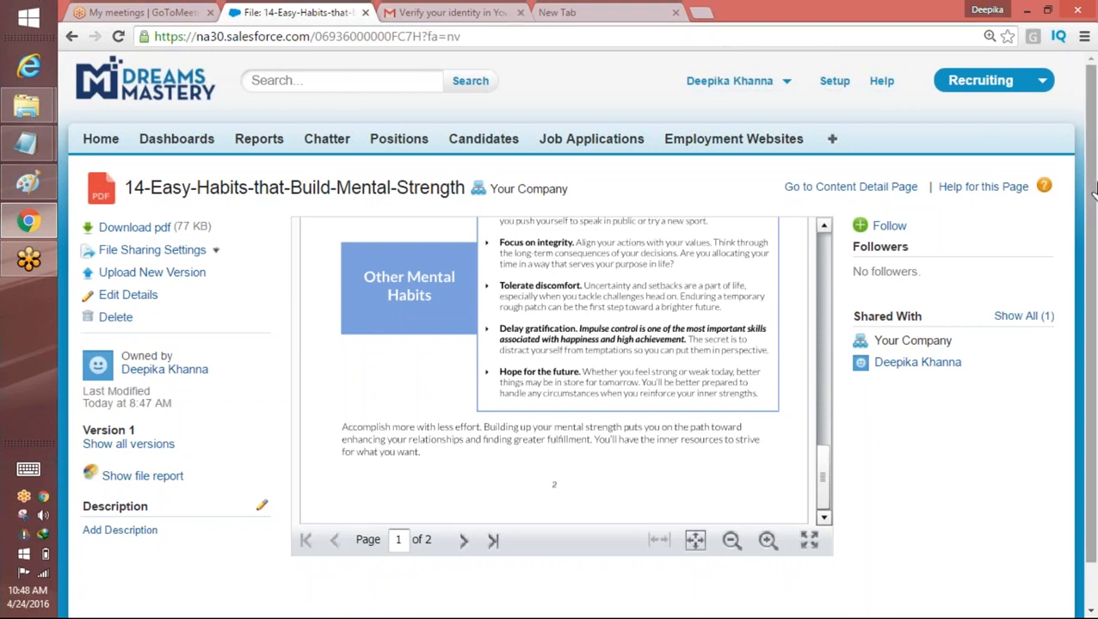
left_click_drag(824, 485, 858, 268)
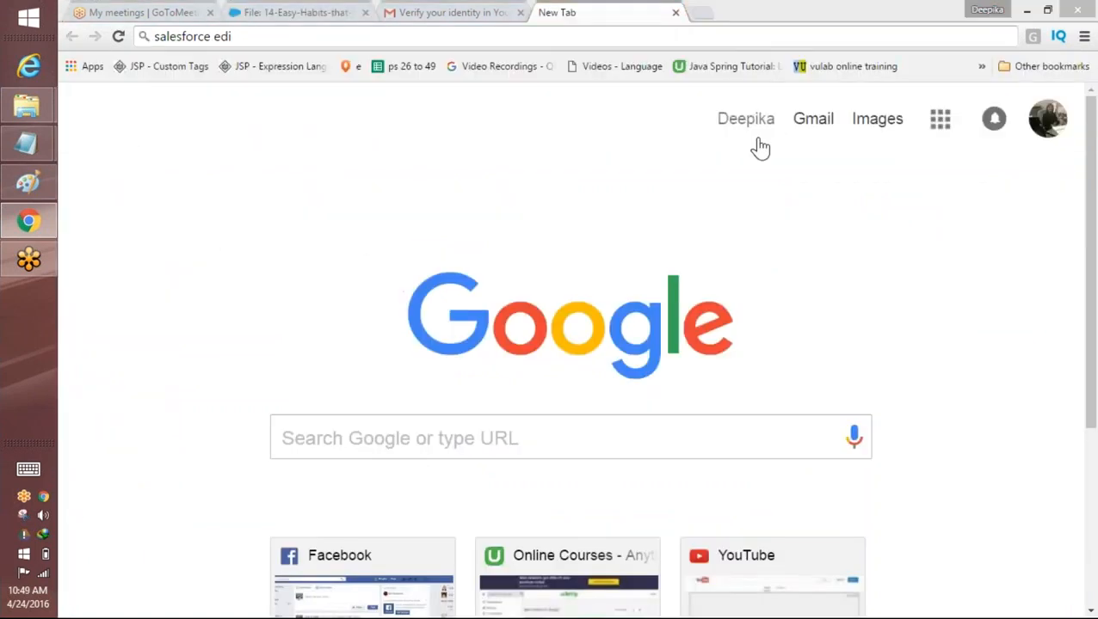
Search Google for 'salesforce editions' and open the Sales Cloud Editions & Pricing page
left_click(458, 41)
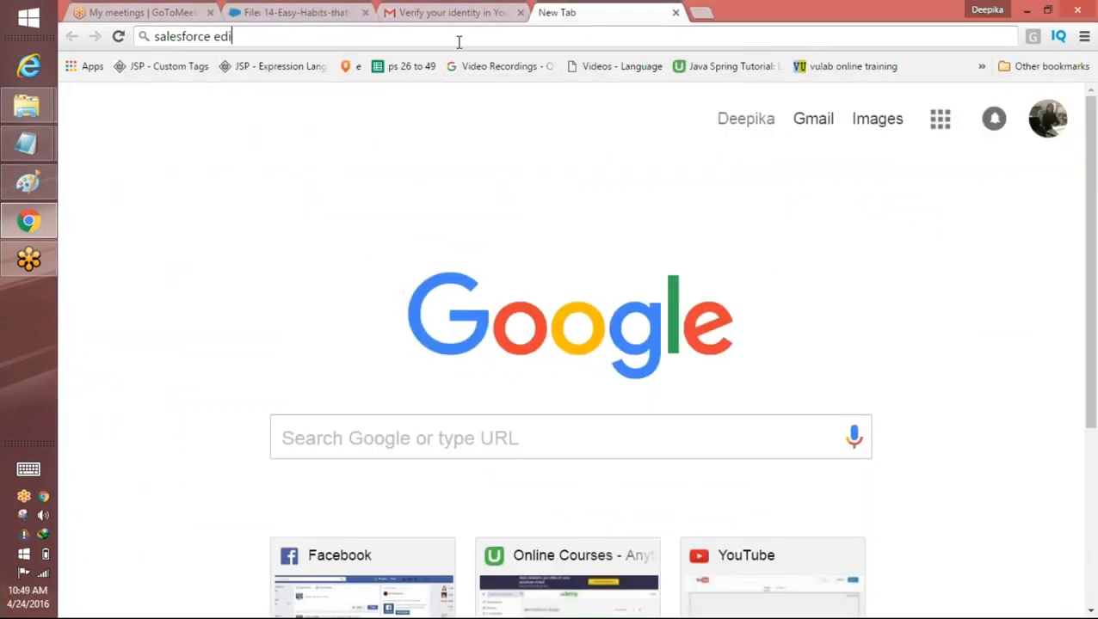
type("tions")
key("Return")
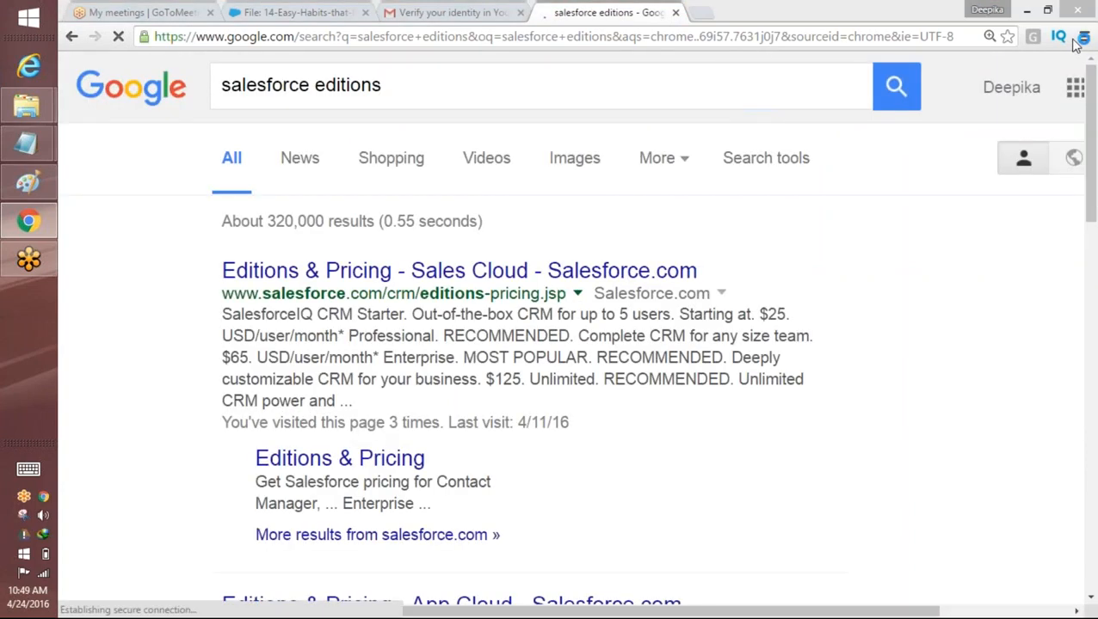
left_click(458, 270)
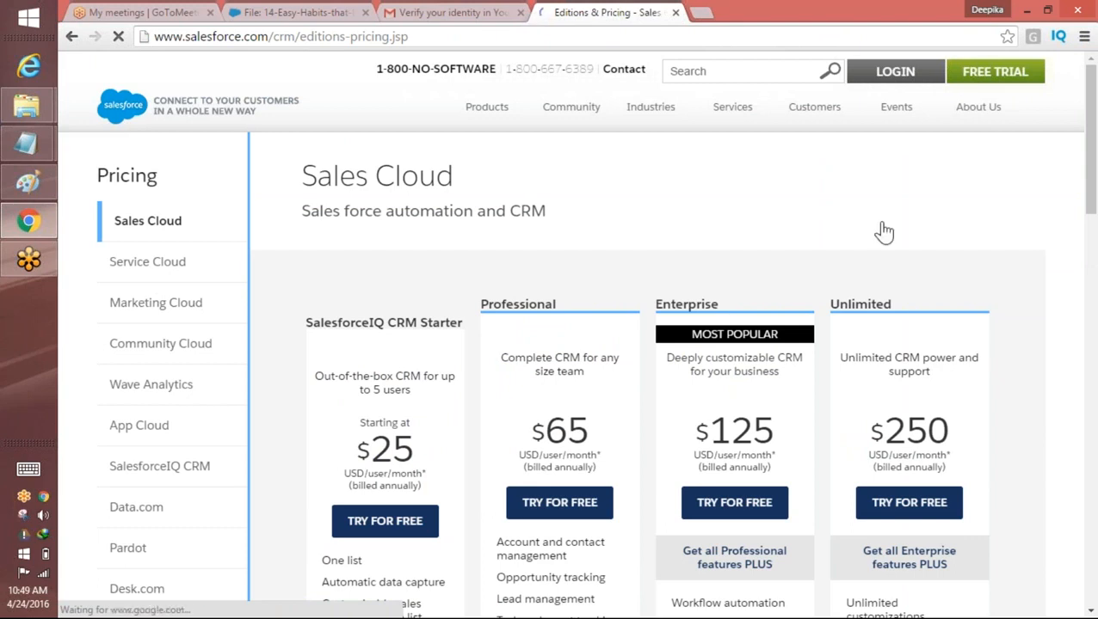
Review the Enterprise plan's $125 price and features, then start its free trial
scroll(1093, 199, "down", 2)
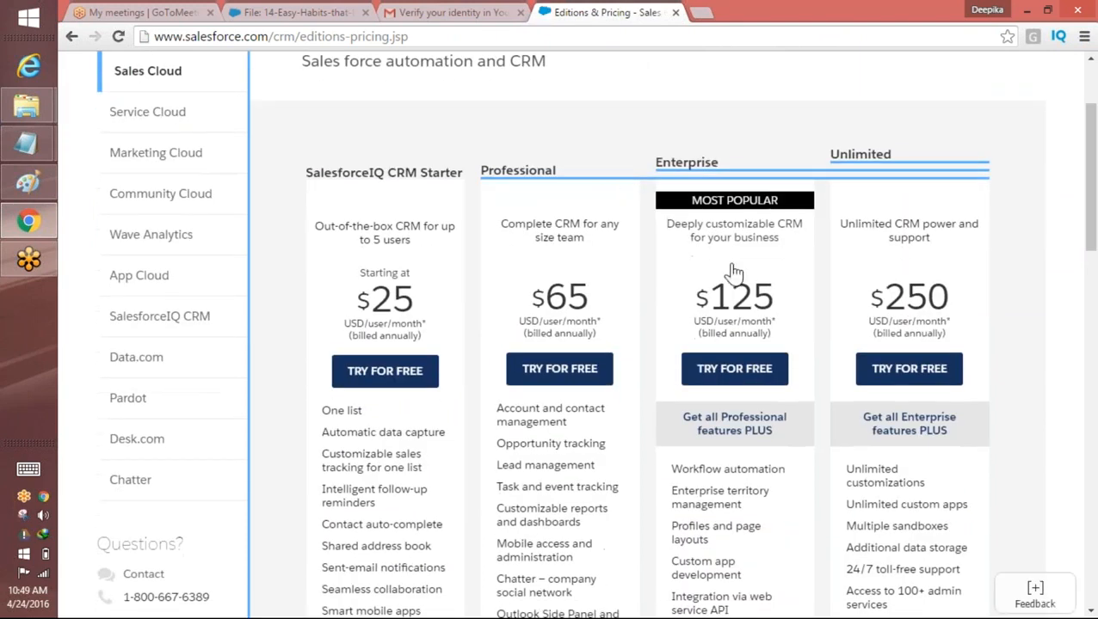
left_click_drag(732, 175, 658, 162)
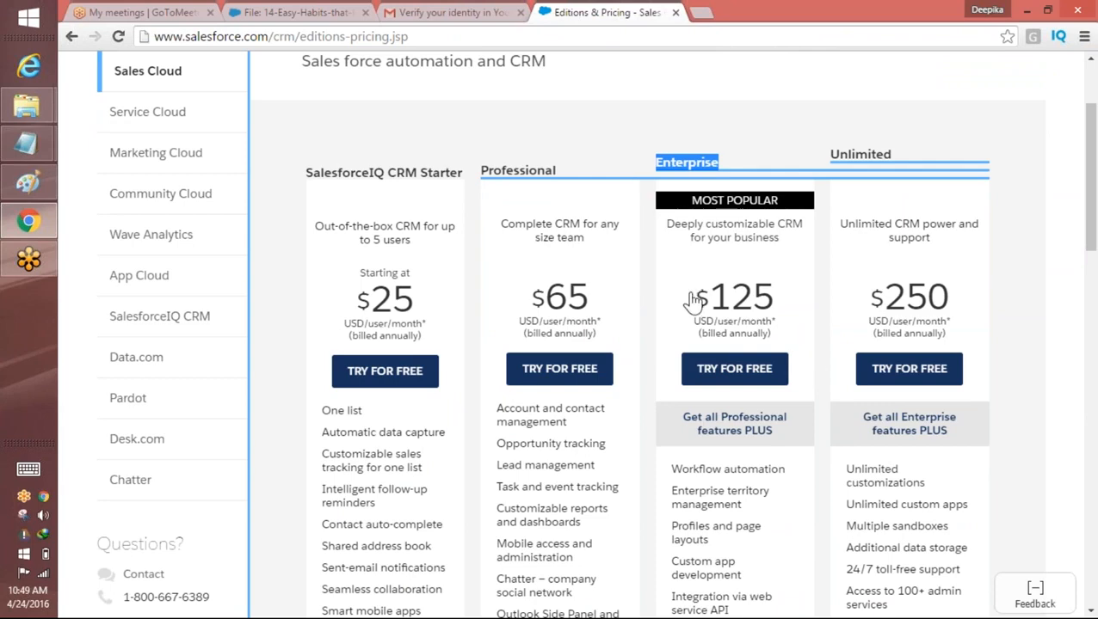
left_click_drag(693, 307, 756, 310)
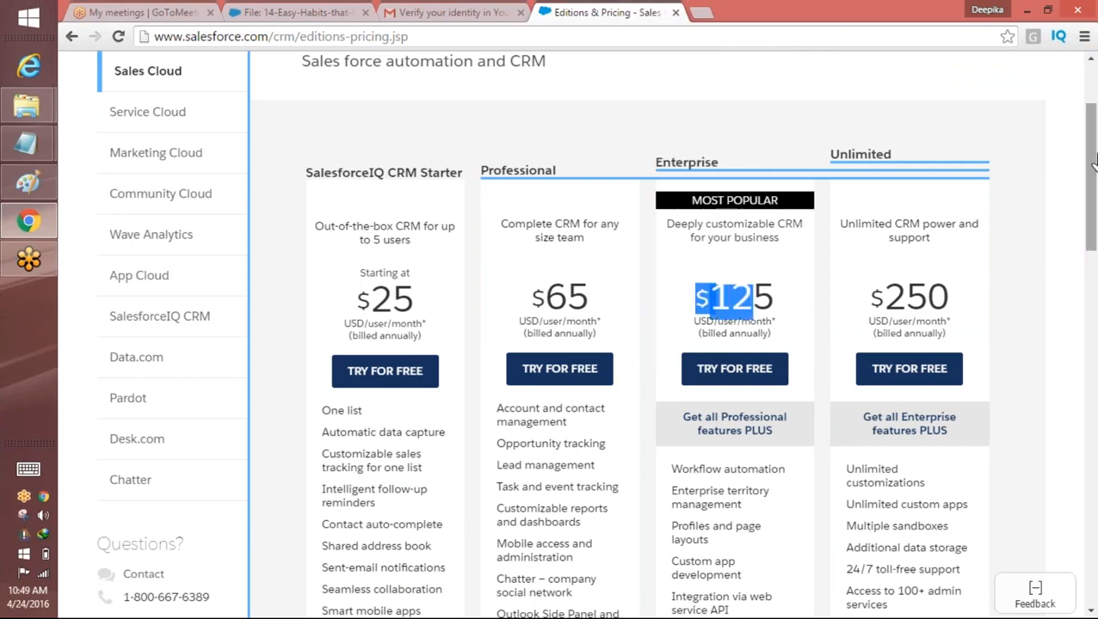
scroll(1092, 237, "down", 3)
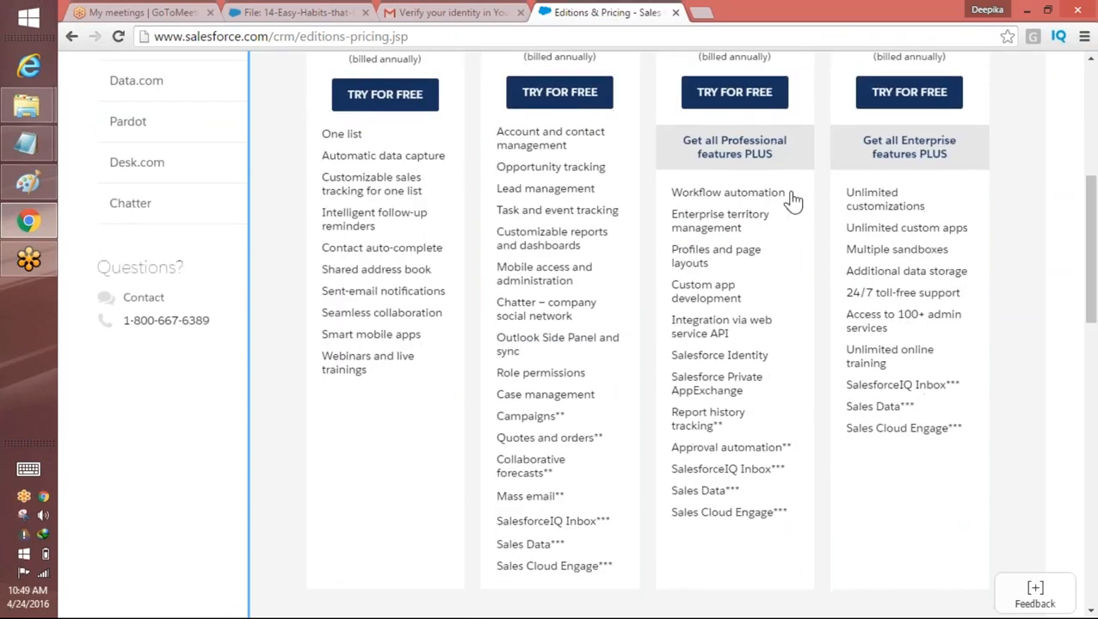
mouse_move(1092, 288)
left_mouse_down()
mouse_move(1093, 359)
mouse_move(1092, 288)
left_mouse_up()
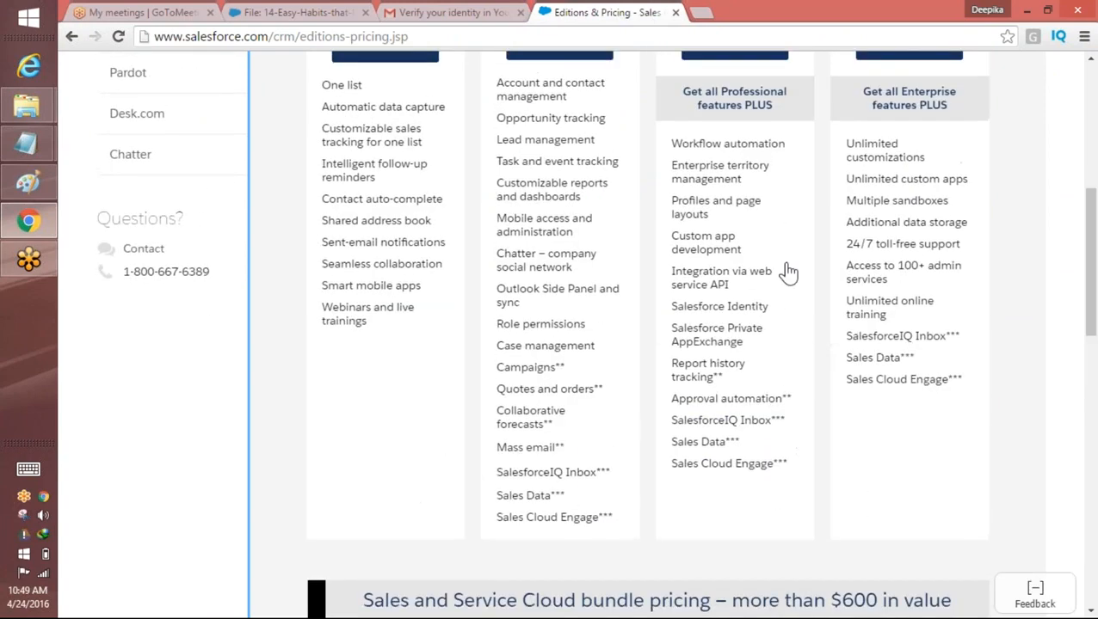
left_click_drag(674, 143, 779, 462)
left_click_drag(1094, 279, 1094, 303)
left_click(741, 241)
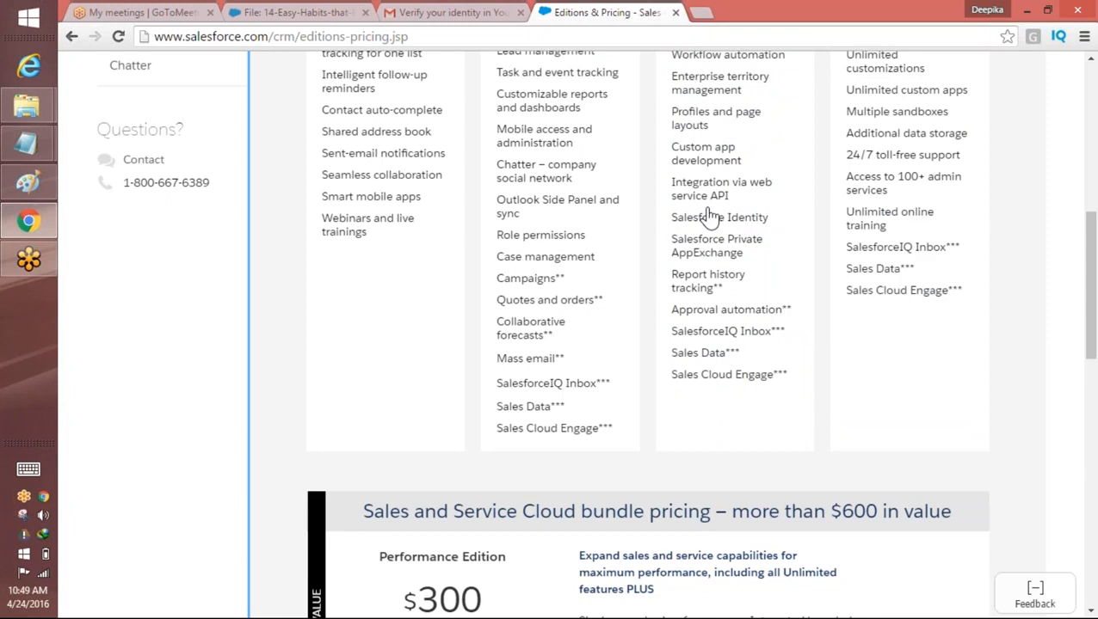
left_click_drag(1092, 261, 1092, 214)
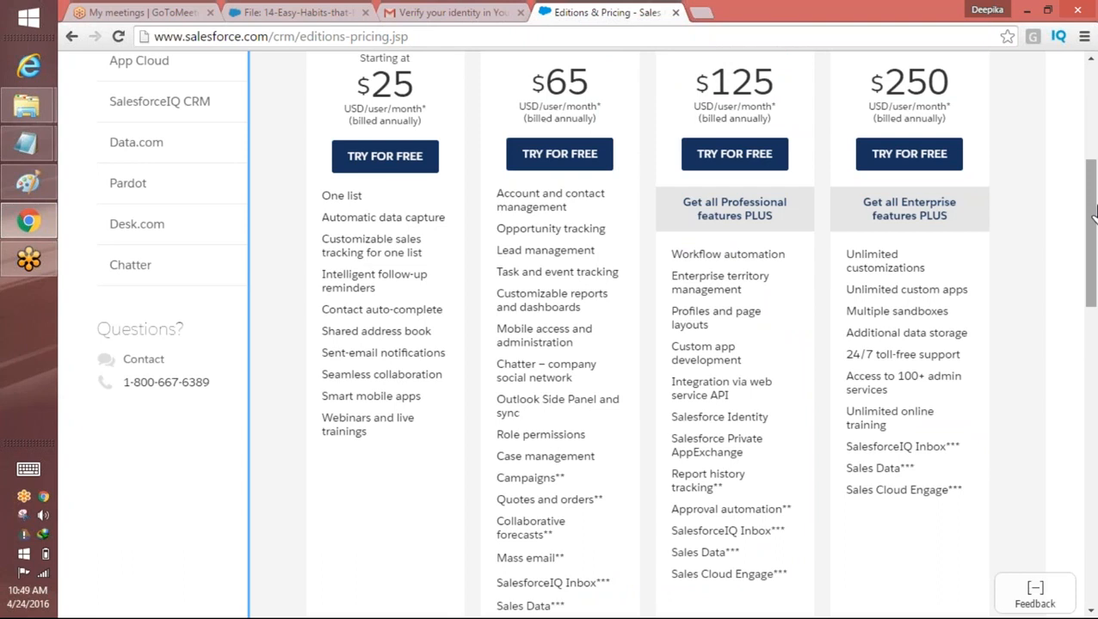
left_click(742, 160)
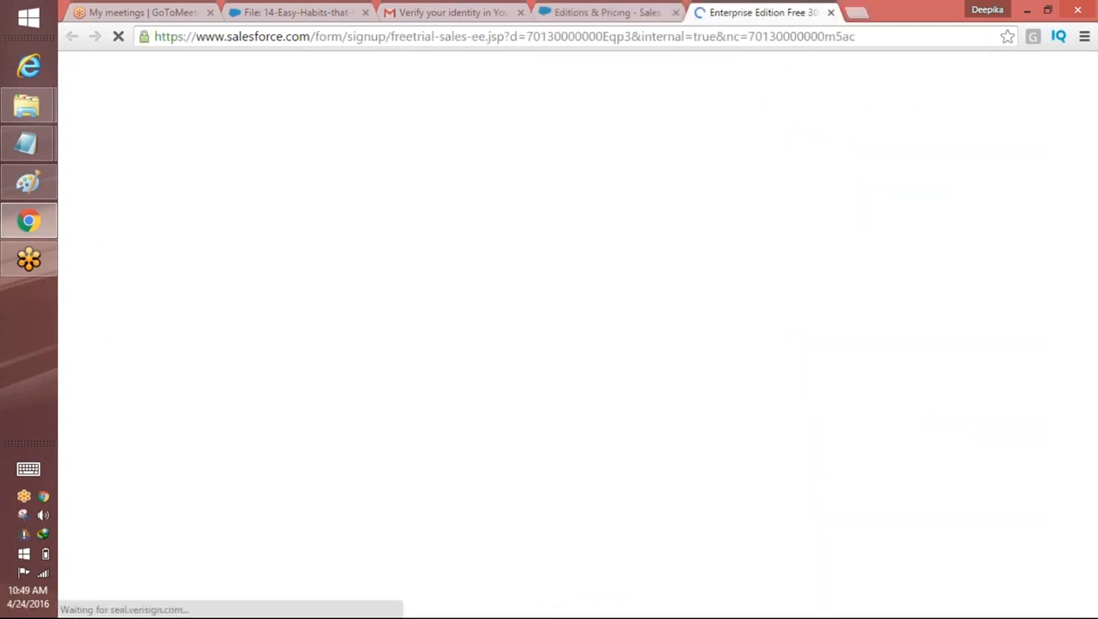
Close the Enterprise trial tab, dismiss the chat popup, and scroll the pricing page to the top
left_click_drag(1090, 234, 1091, 182)
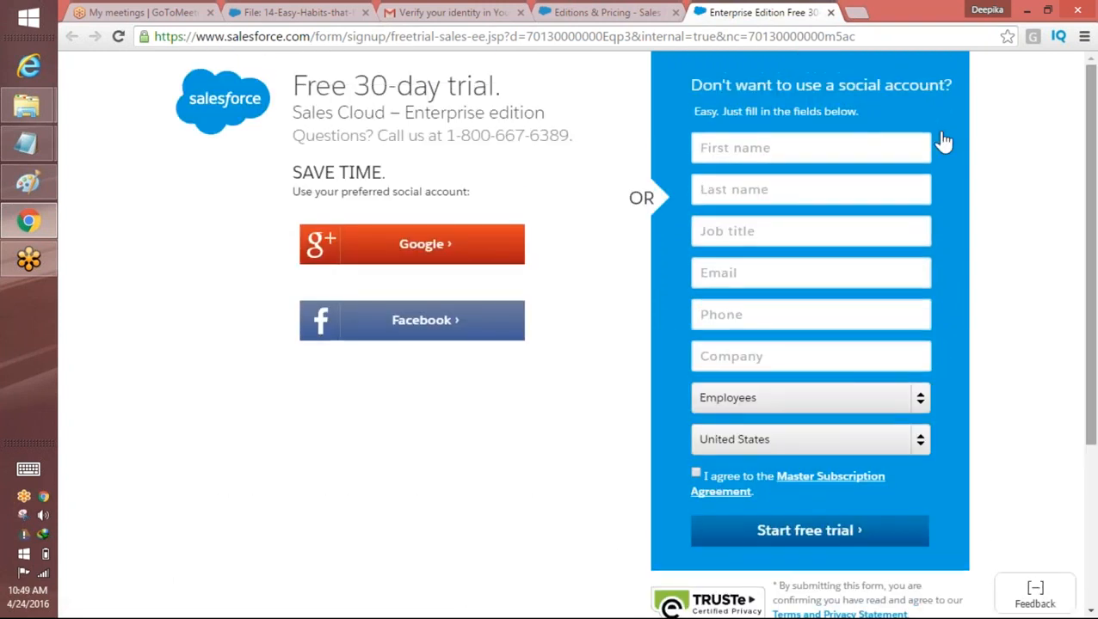
left_click(830, 13)
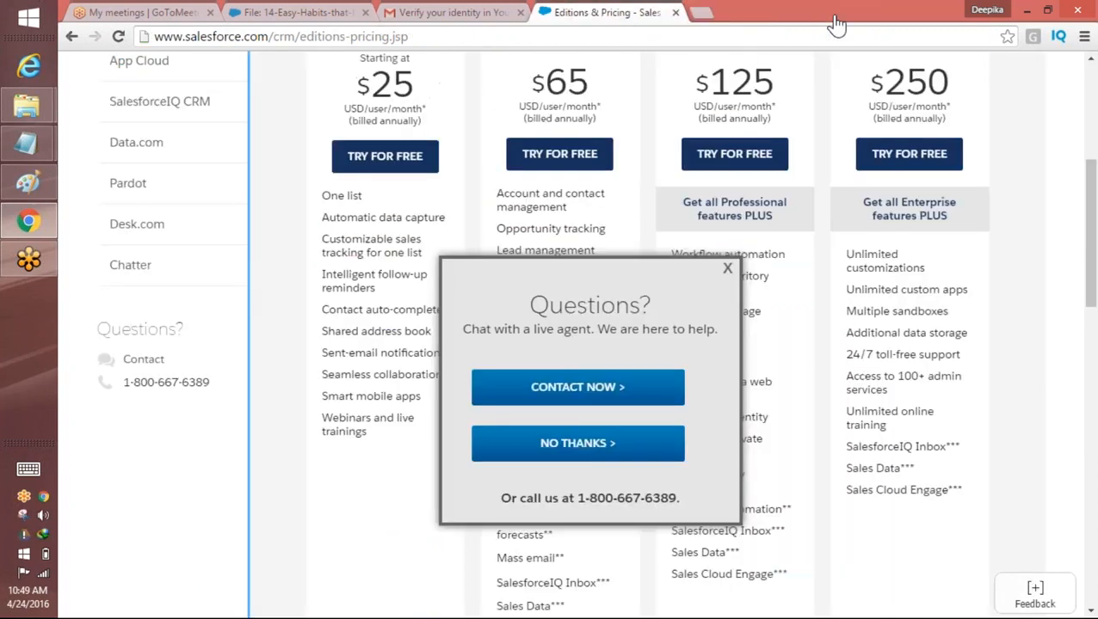
left_click(727, 268)
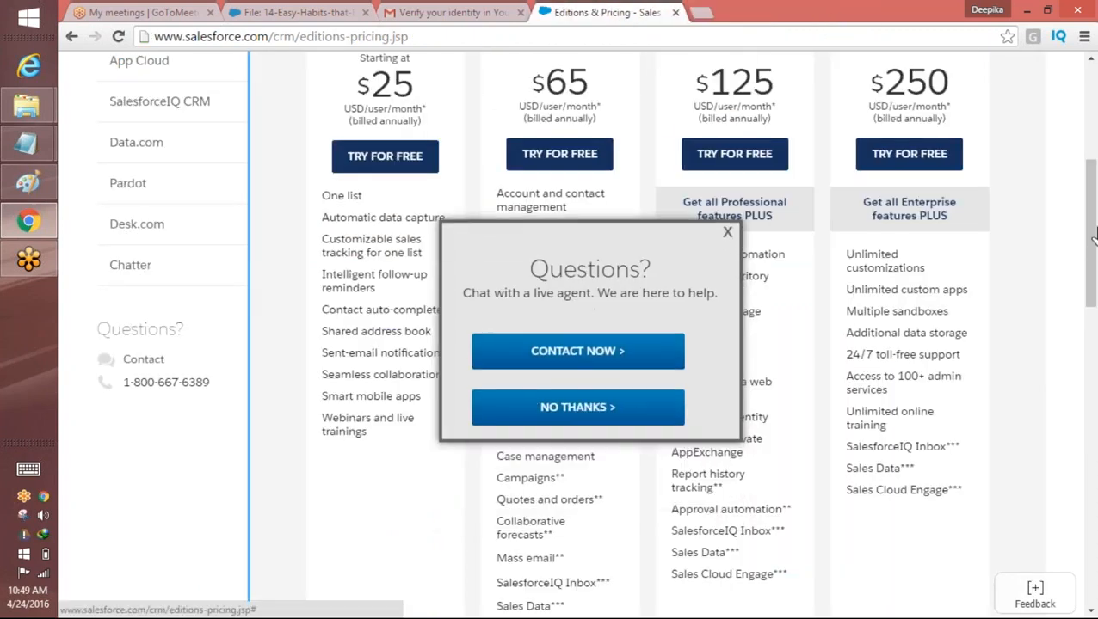
left_click_drag(1092, 215, 1092, 112)
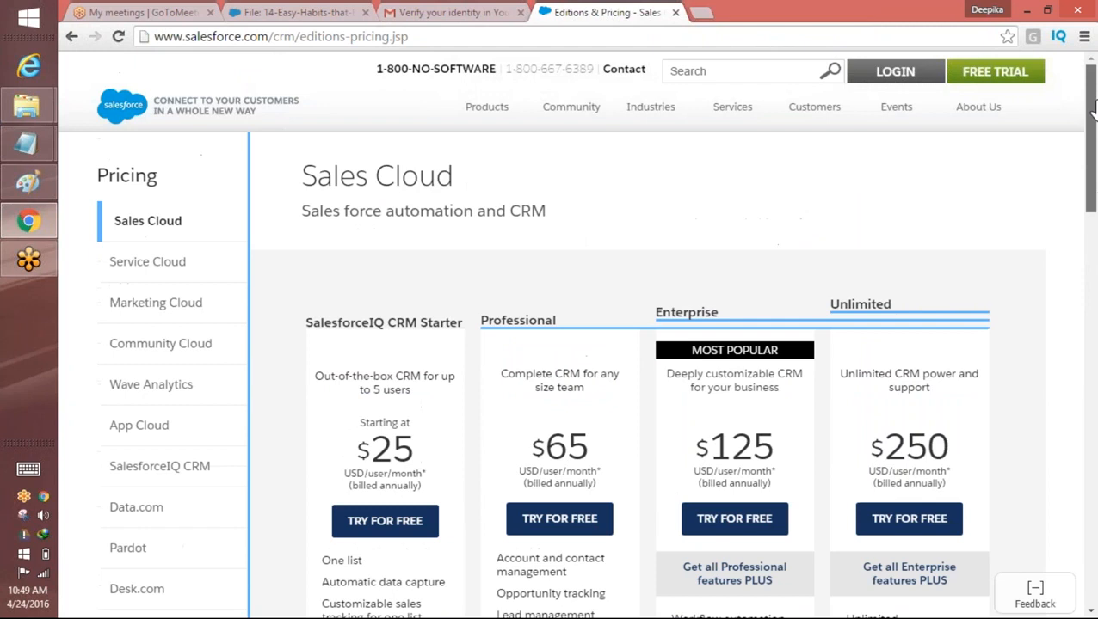
mouse_move(1092, 151)
left_mouse_down()
mouse_move(1093, 167)
mouse_move(1092, 151)
left_mouse_up()
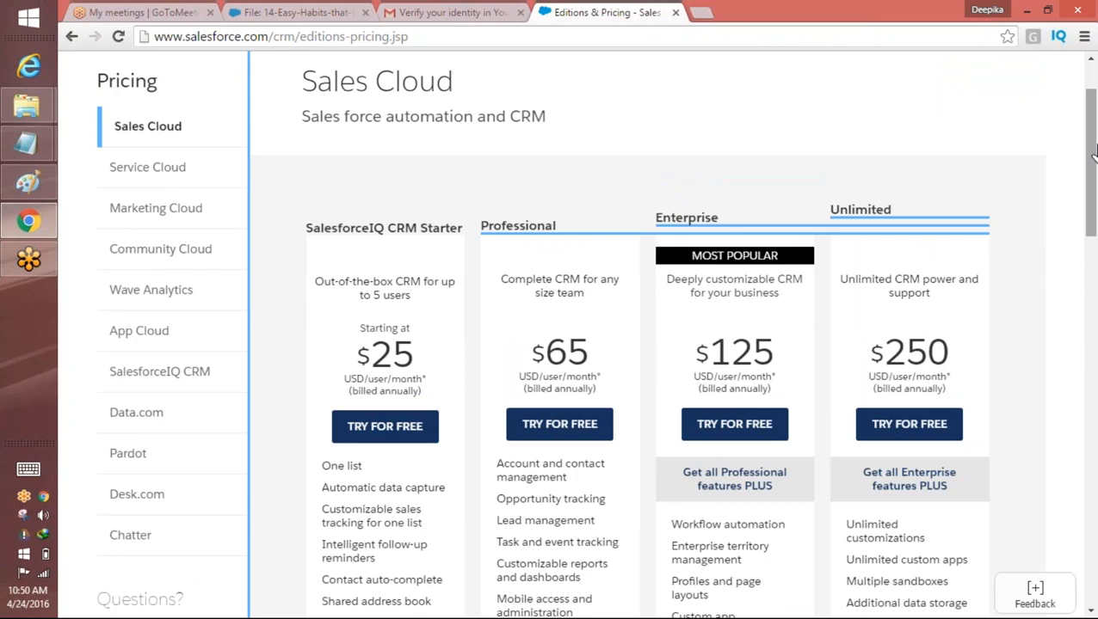
left_click_drag(1093, 151, 1092, 123)
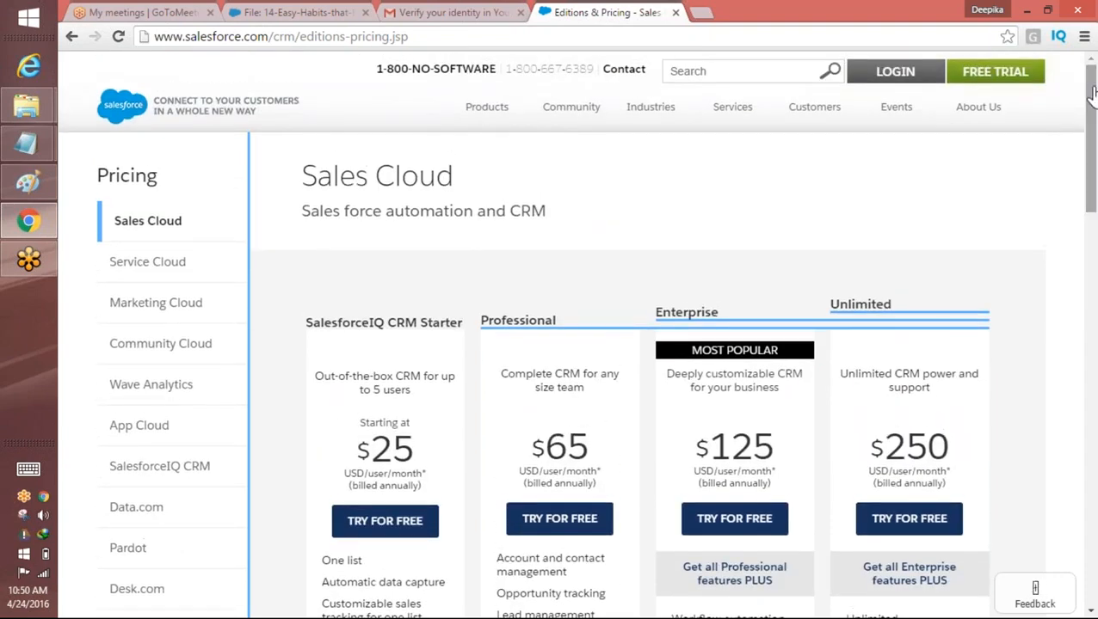
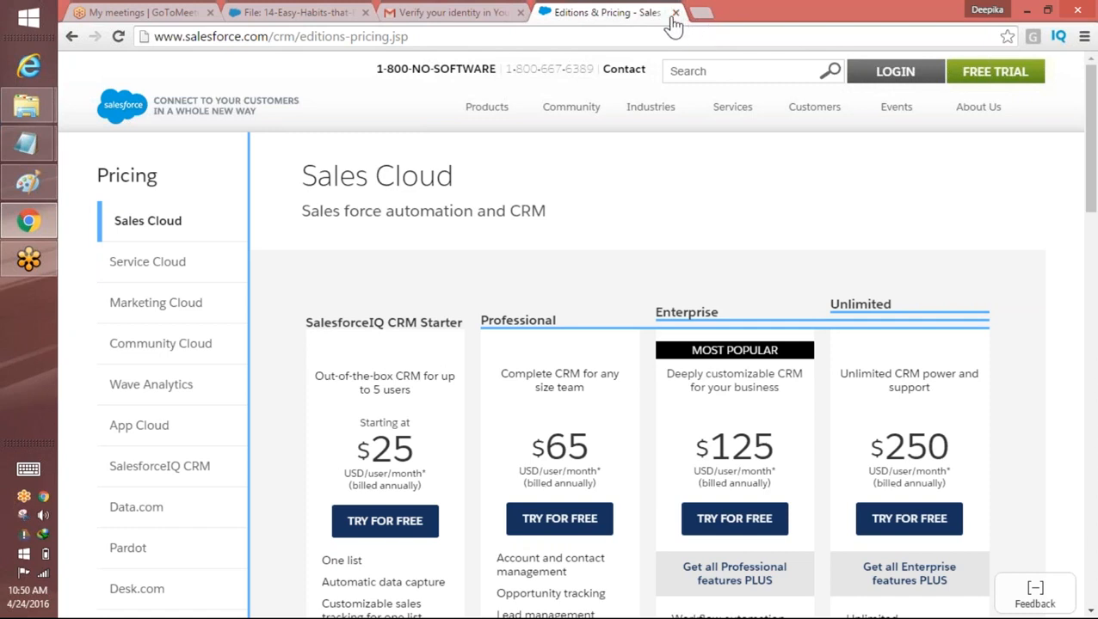
Log in to Salesforce and open Chatter's My Groups list, which shows 'All An ERP'
left_click(582, 35)
type("log")
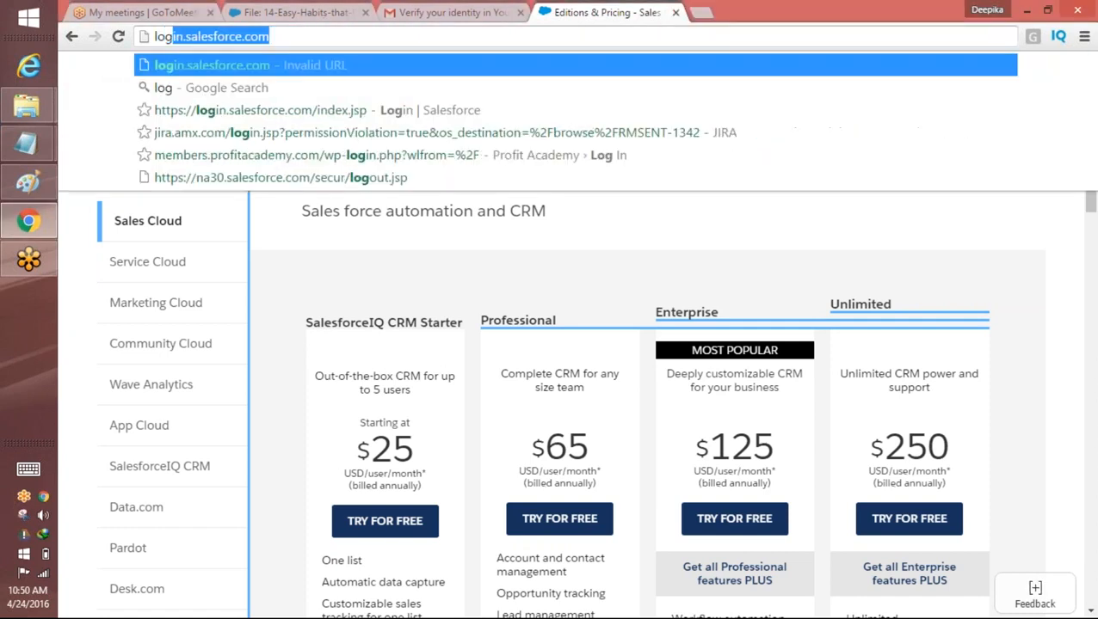
key("Return")
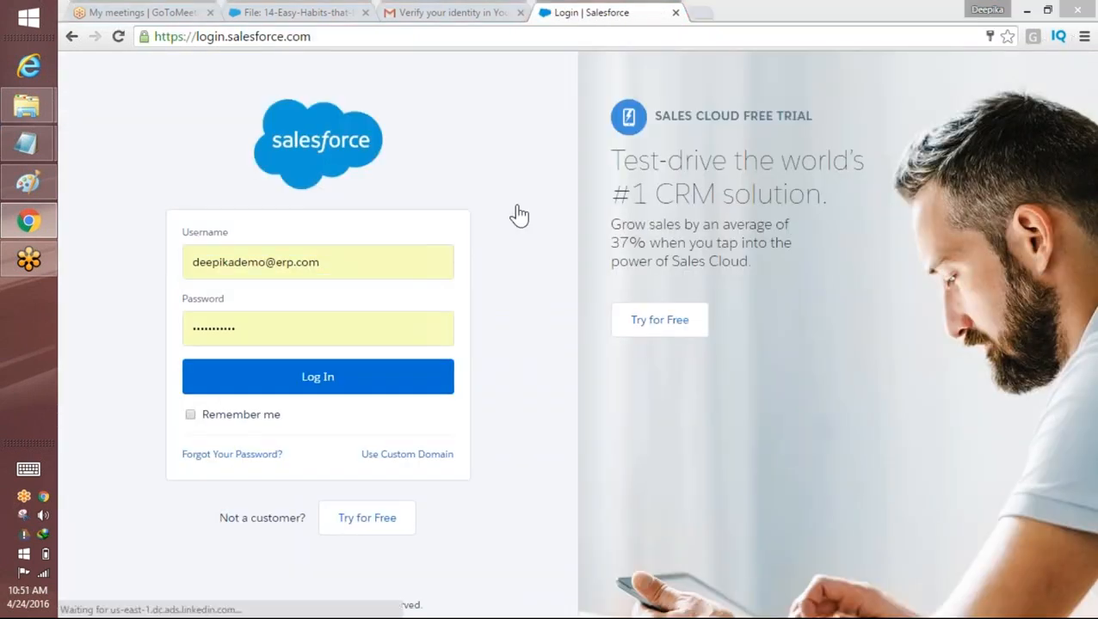
left_click(350, 388)
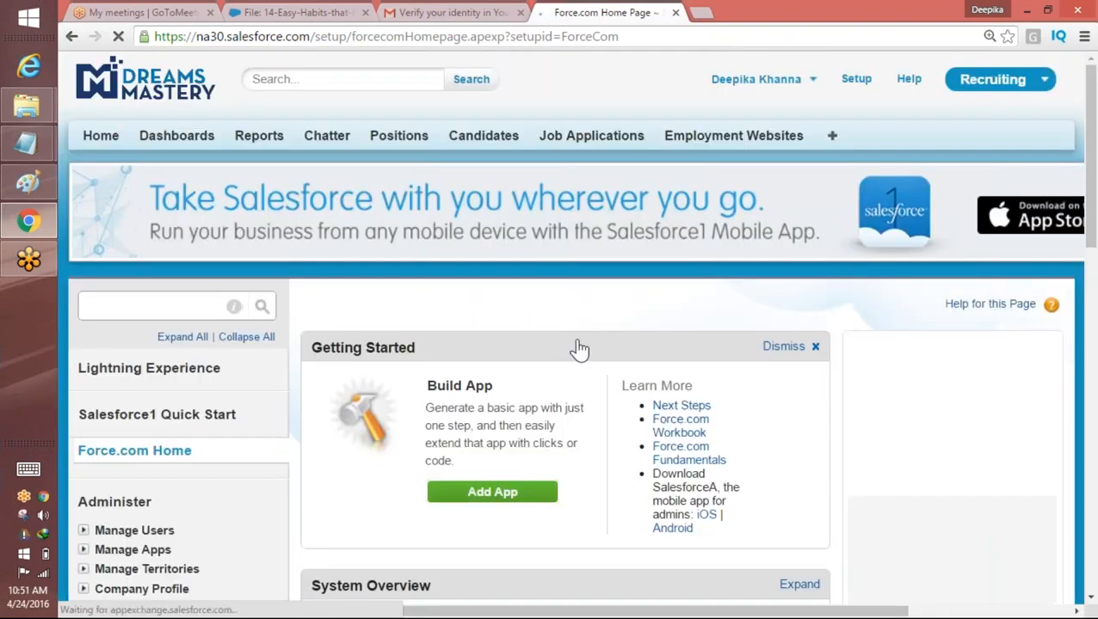
left_click(316, 148)
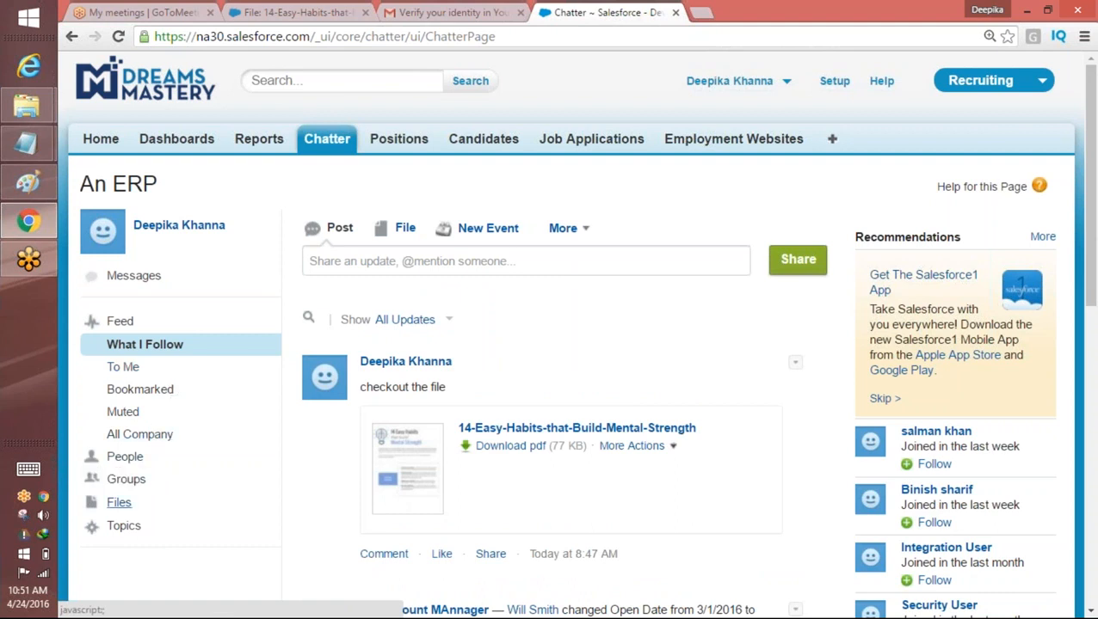
left_click(123, 479)
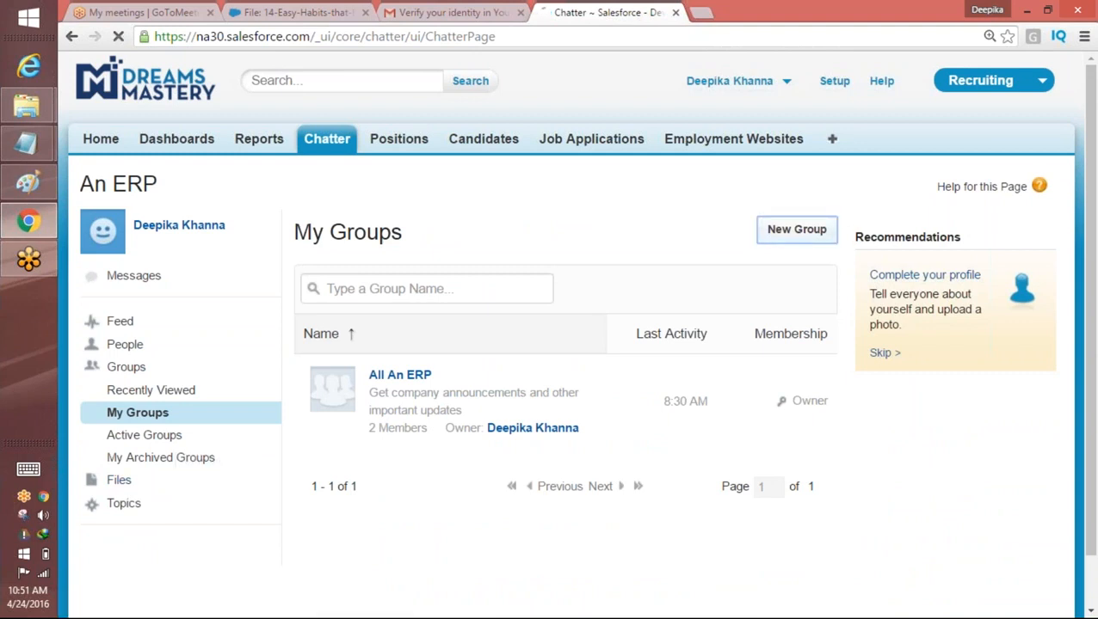
Create a new Chatter group named 'RecrutingPublicGrp' with Public access, and save it
left_click(796, 228)
left_click_drag(1091, 227, 1091, 362)
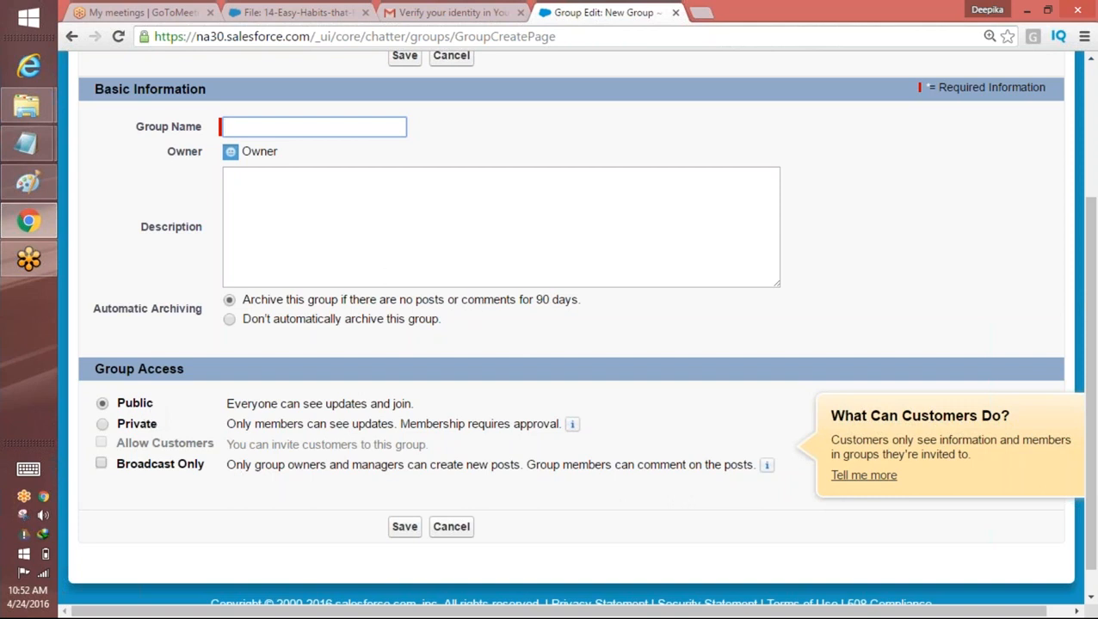
left_click(313, 126)
type("RecrutingPublic Grp")
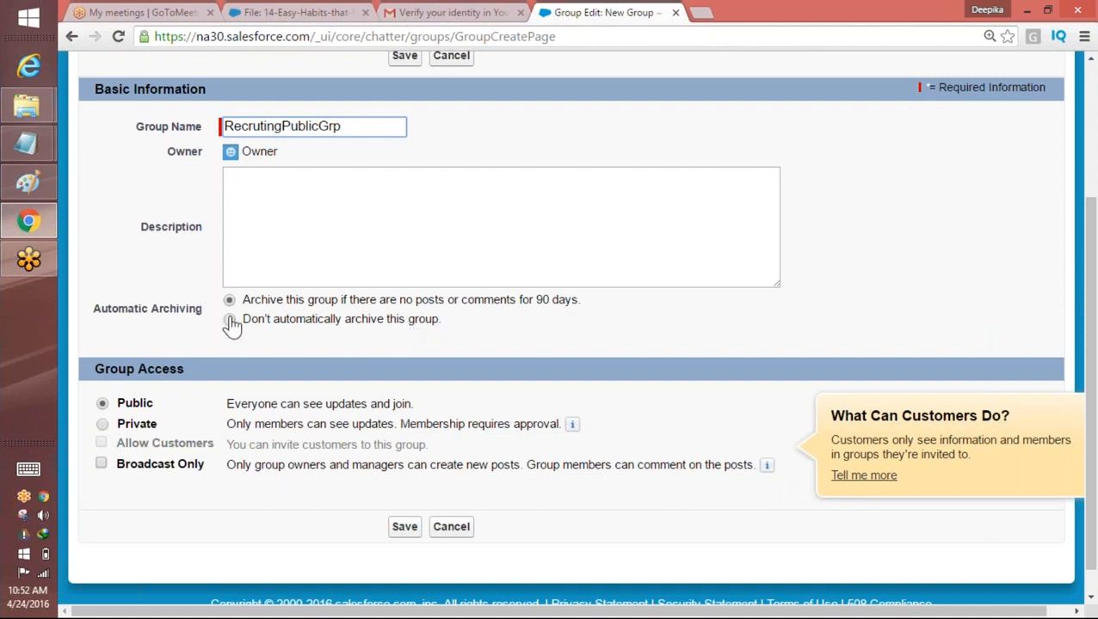
left_click(406, 530)
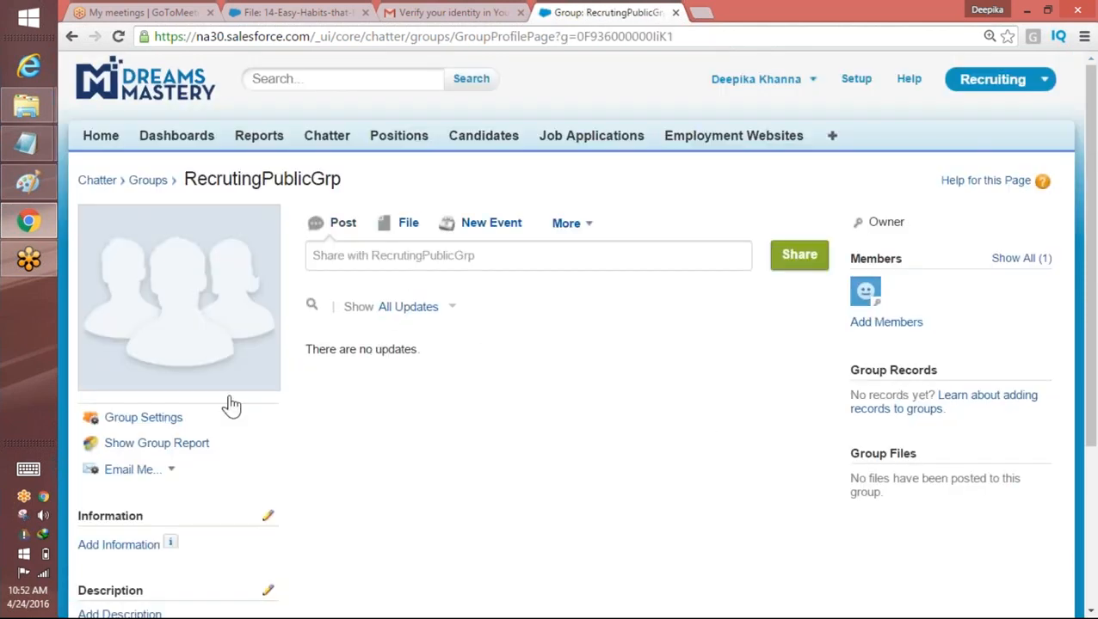
Add colleagues as members of the RecrutingPublicGrp group
left_click(896, 325)
left_click(711, 262)
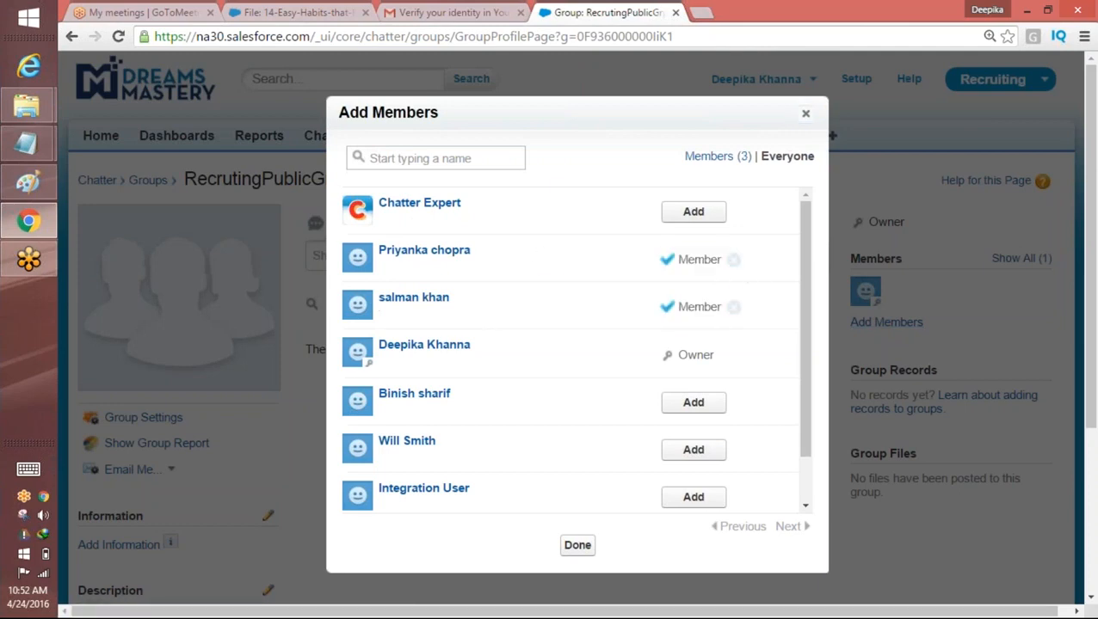
left_click(695, 410)
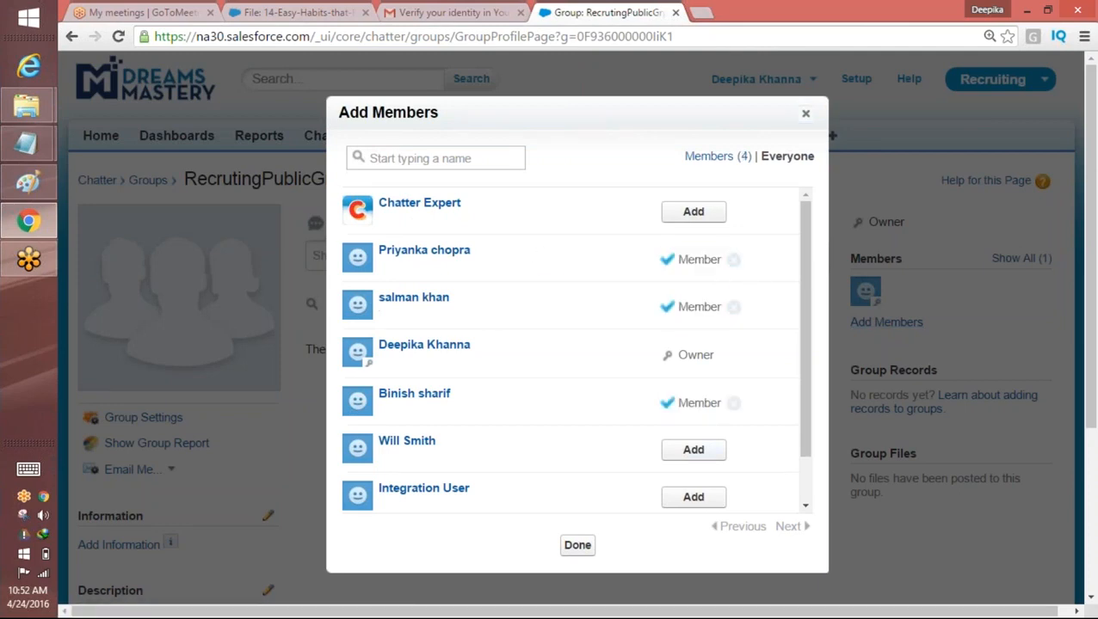
left_click(577, 545)
Review the group members' roles in Change Roles and close it without changes
left_click_drag(1093, 342, 1092, 313)
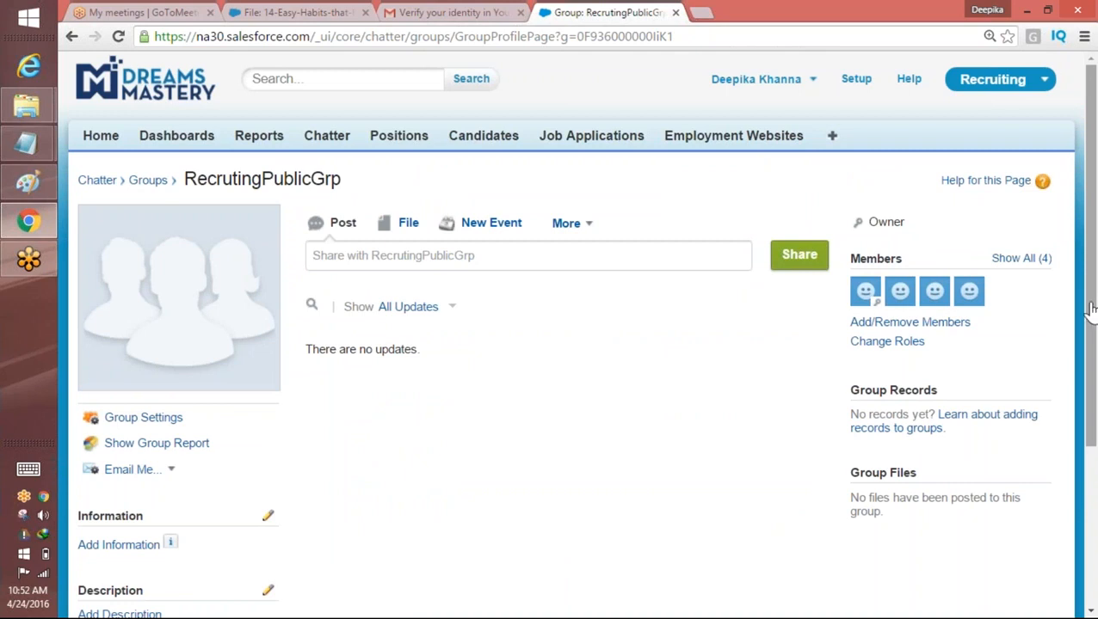
left_click(914, 352)
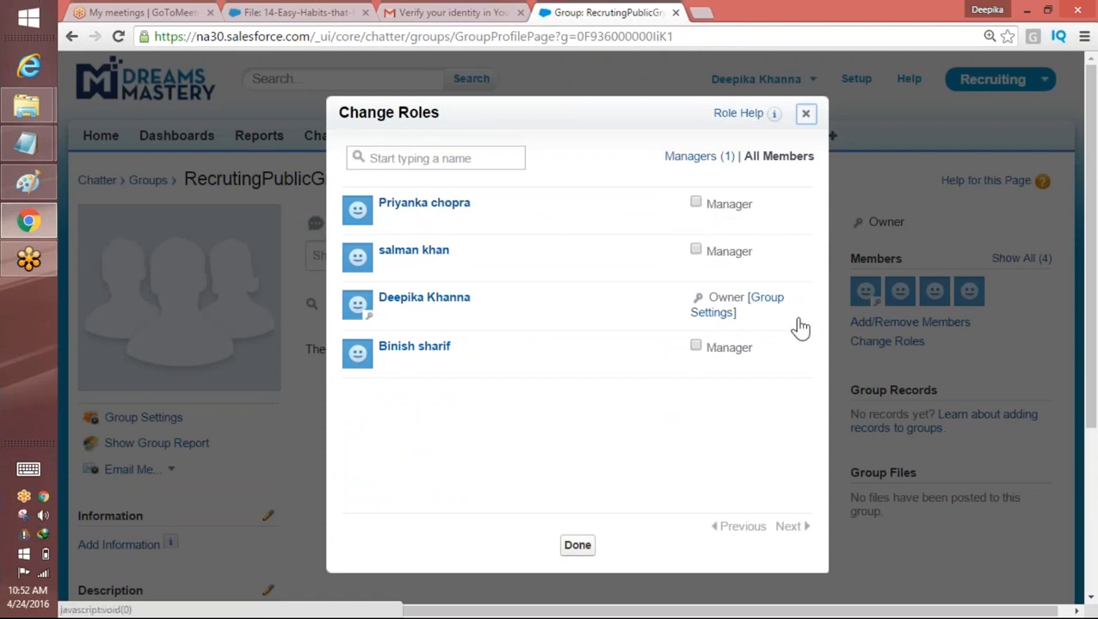
left_click(807, 115)
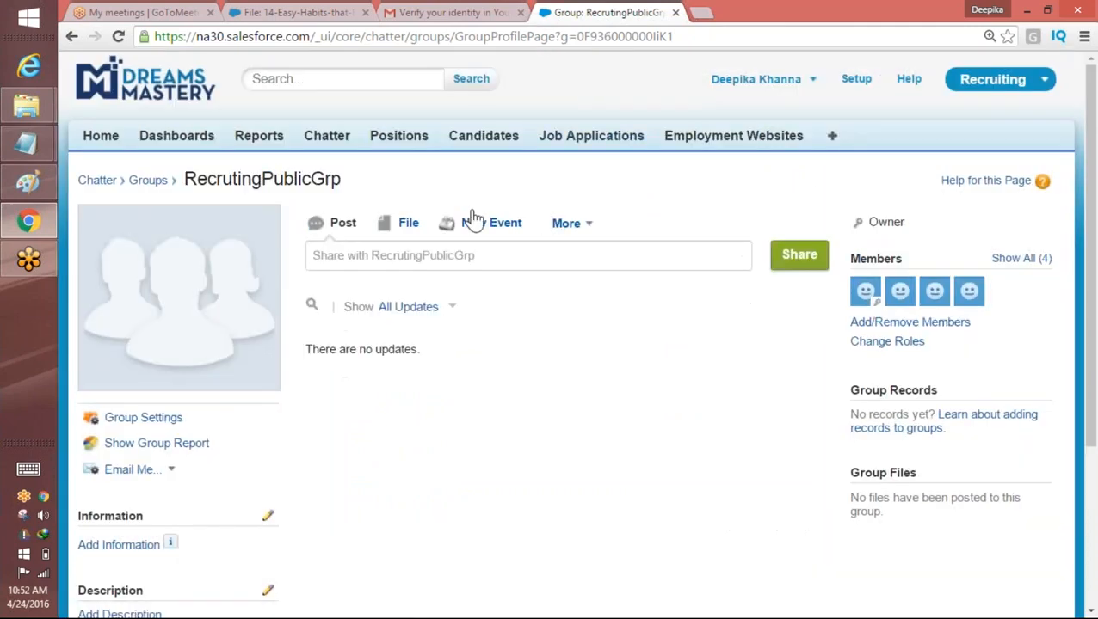
mouse_move(1092, 293)
left_mouse_down()
mouse_move(1092, 341)
mouse_move(1091, 290)
left_mouse_up()
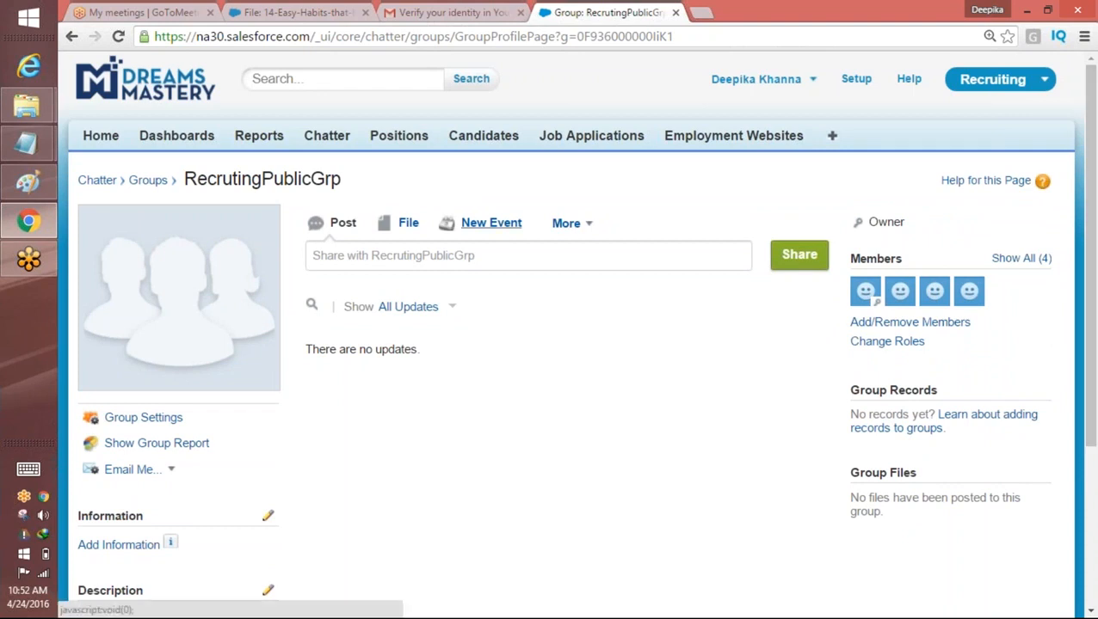
Preview the group's New Event and New Task publisher forms
left_click(480, 225)
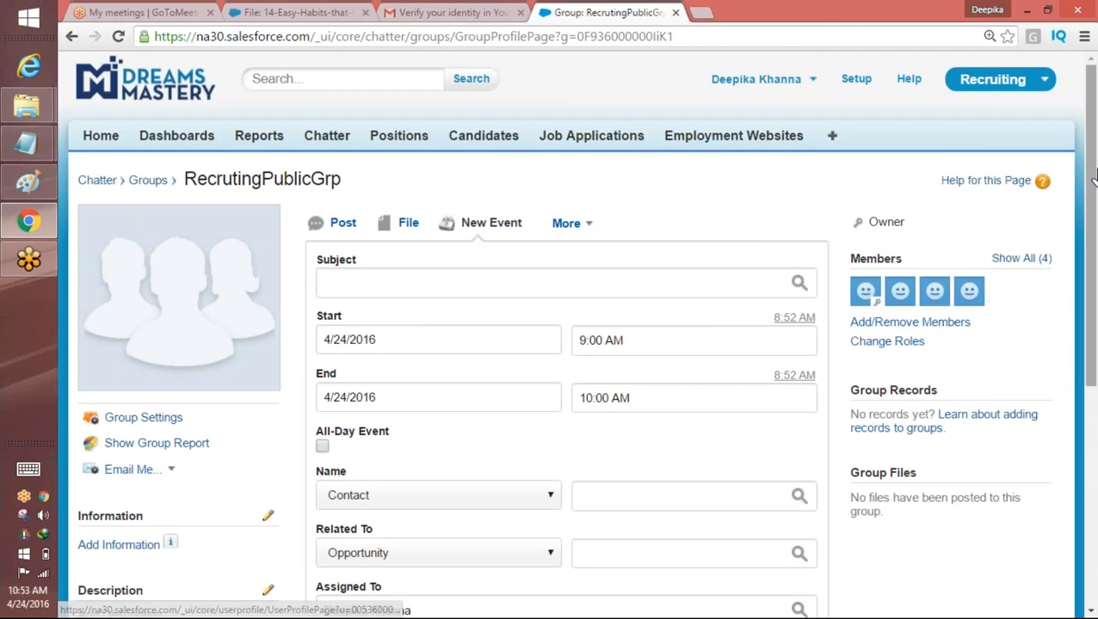
scroll(656, 344, "down", 2)
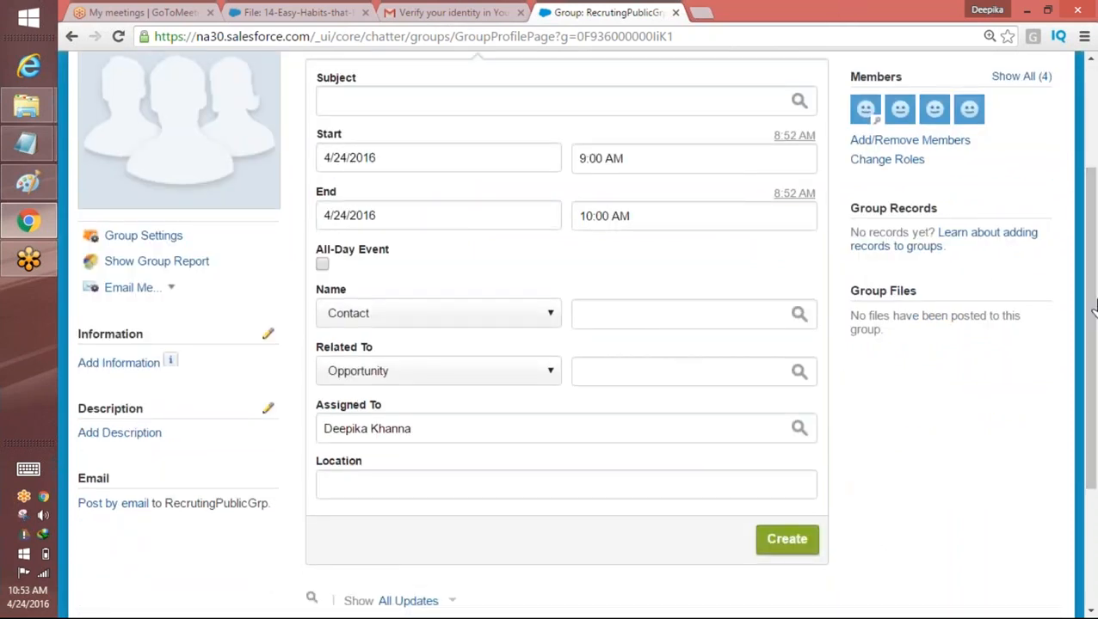
scroll(1089, 308, "up", 2)
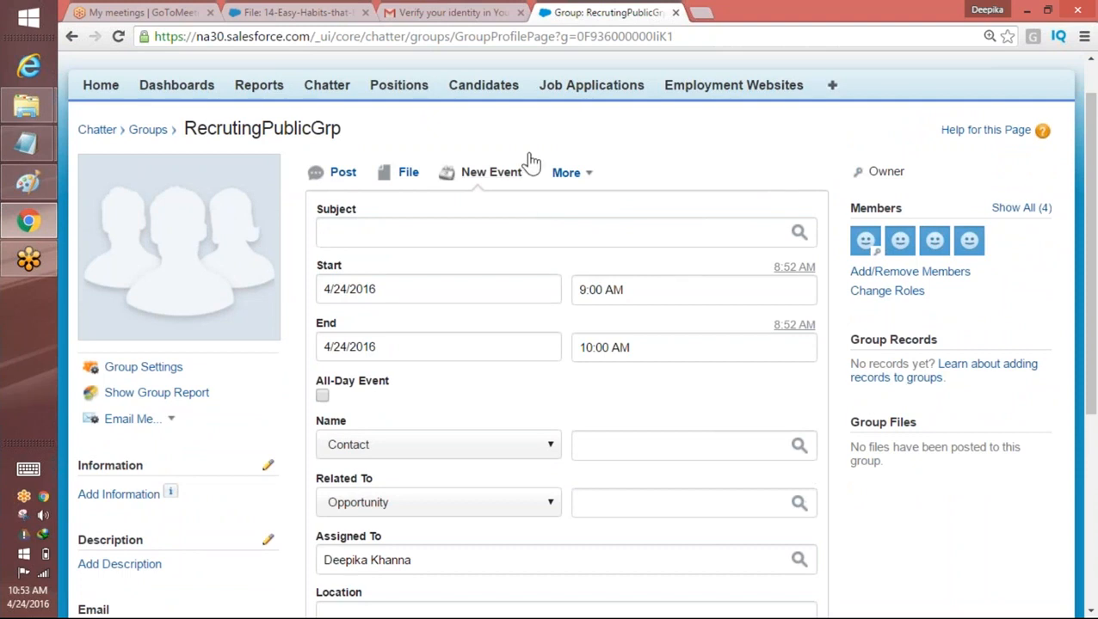
left_click(585, 172)
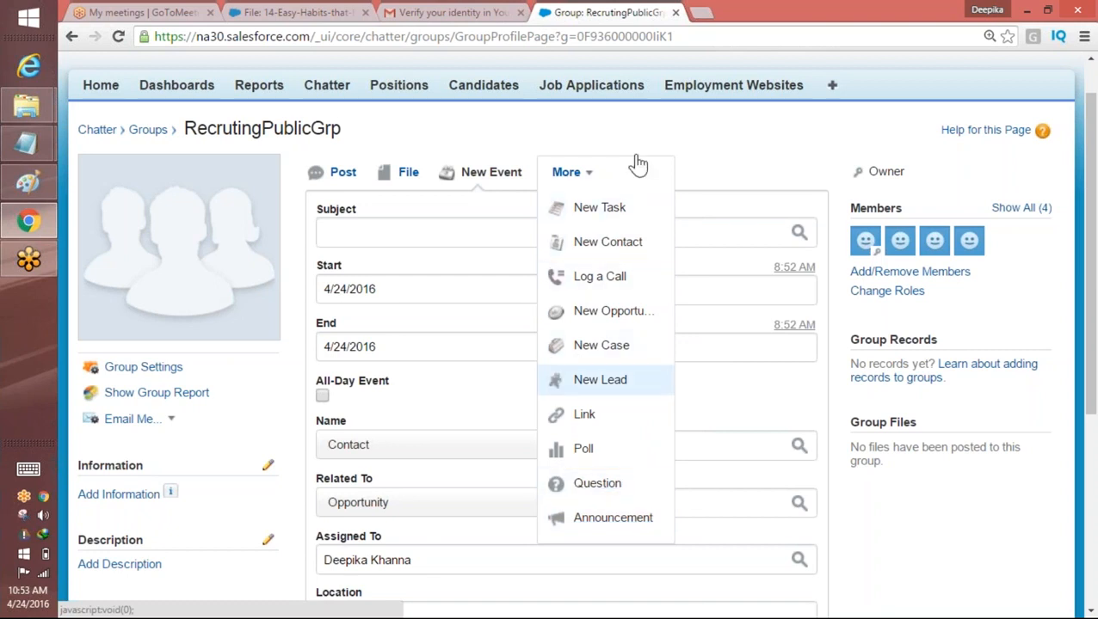
left_click(613, 221)
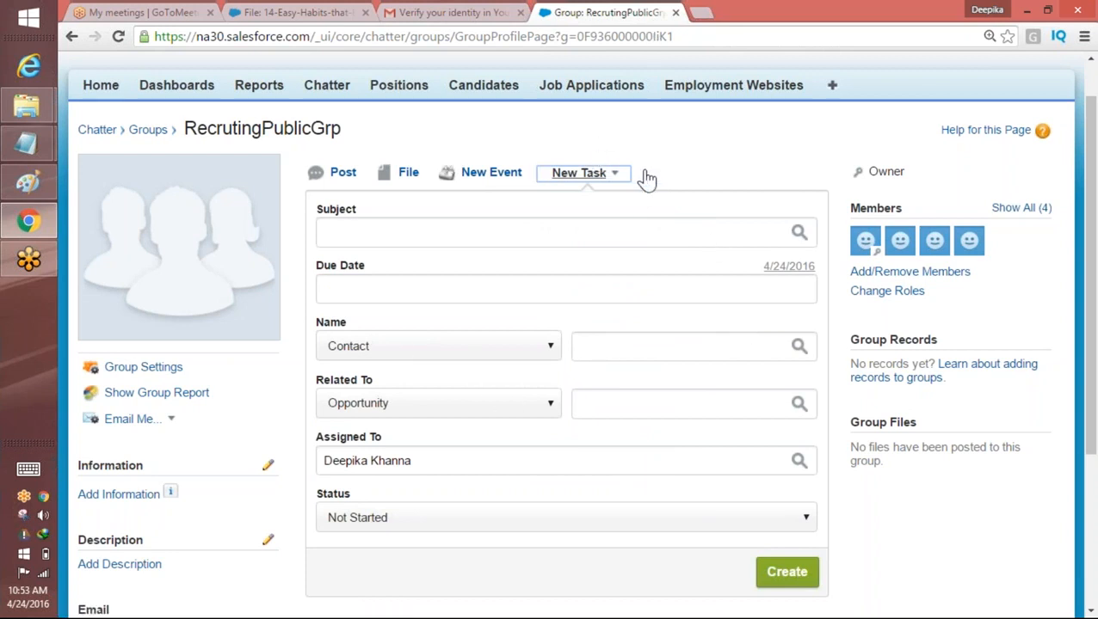
left_click(581, 177)
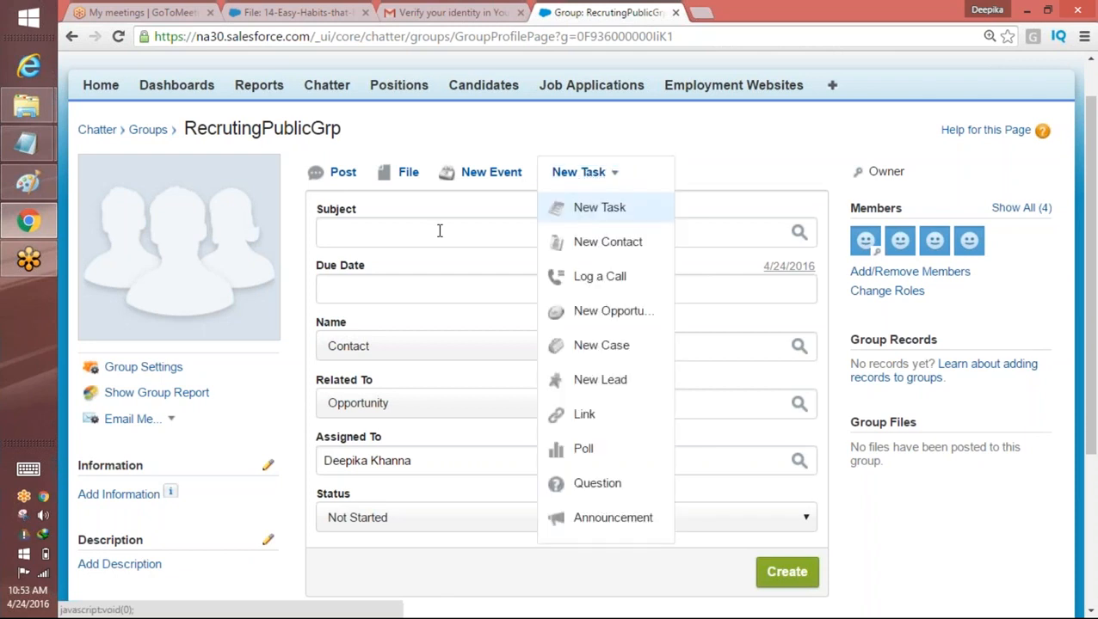
Switch to the Sales app's Home page
left_click_drag(1091, 178, 1091, 137)
left_click(998, 79)
left_click(912, 118)
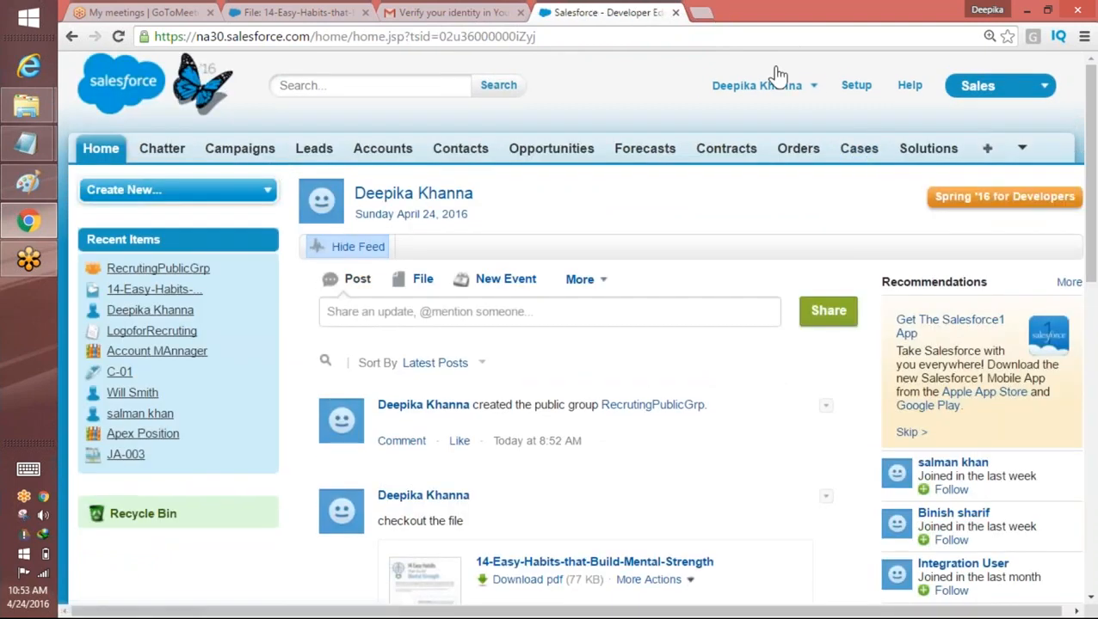
In the Chatter feed's publisher, preview the New Contact and New Case forms
left_click(854, 88)
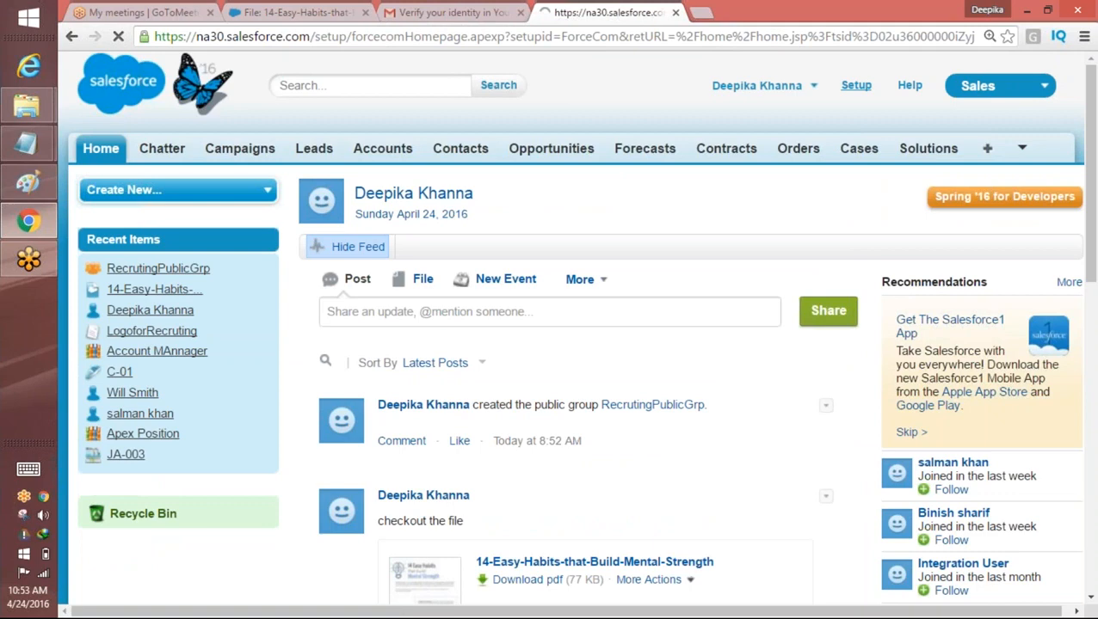
left_click(162, 149)
left_click(562, 237)
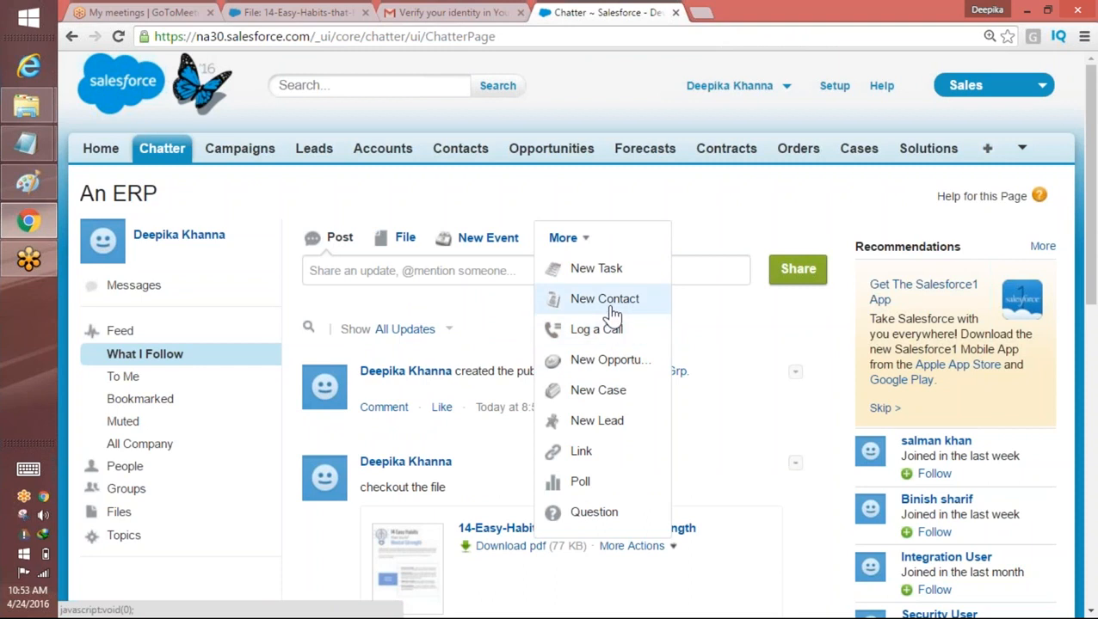
left_click(611, 301)
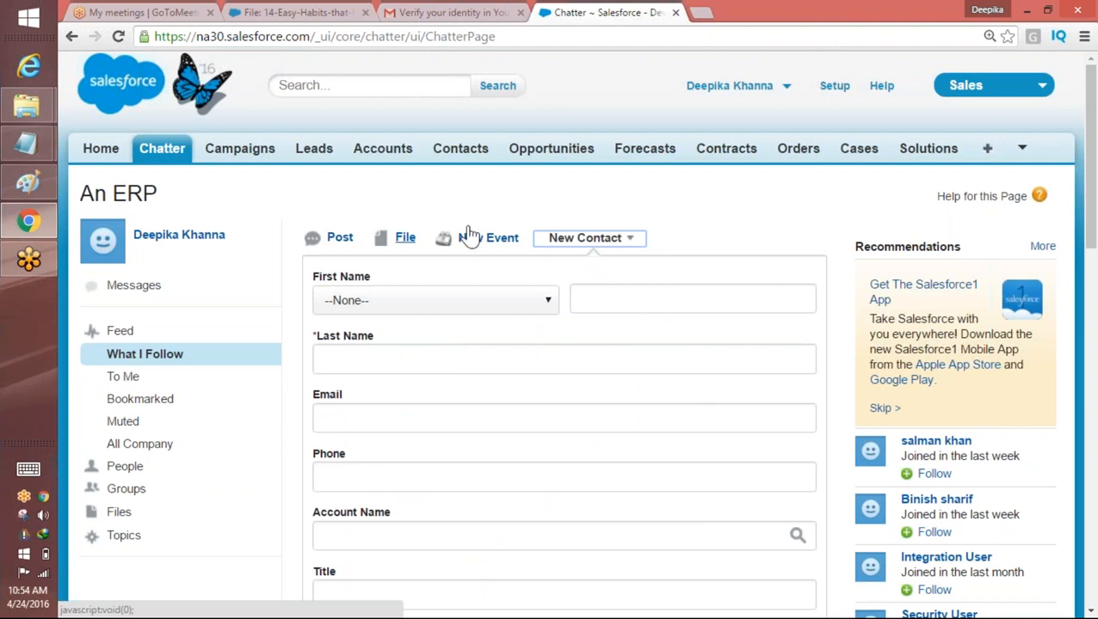
left_click(589, 238)
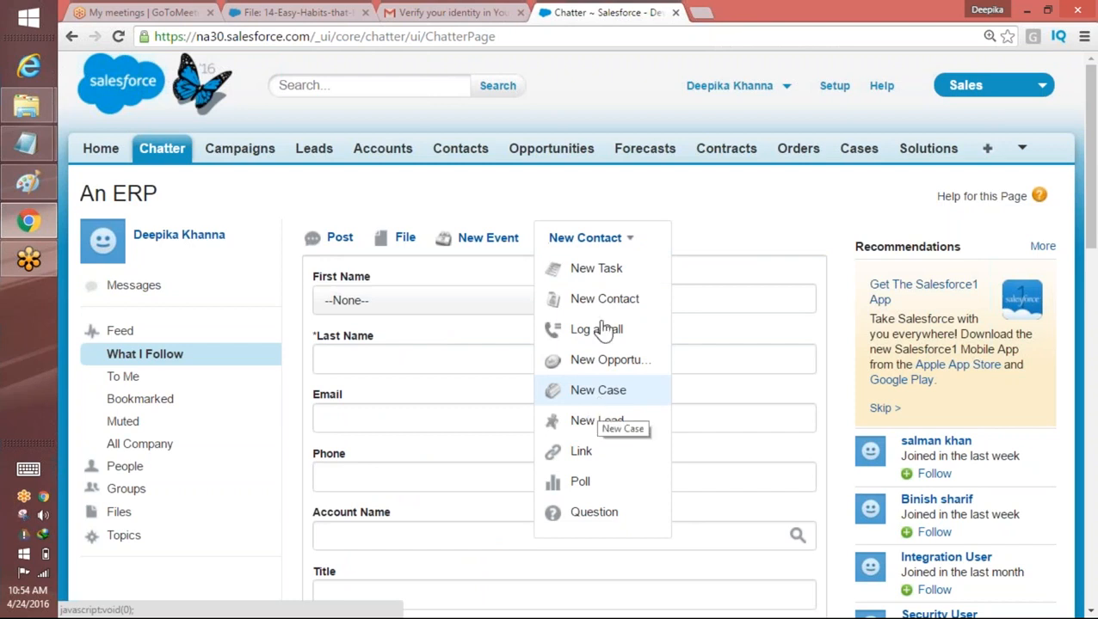
left_click(613, 391)
mouse_move(1091, 219)
left_mouse_down()
mouse_move(1093, 314)
mouse_move(1090, 218)
left_mouse_up()
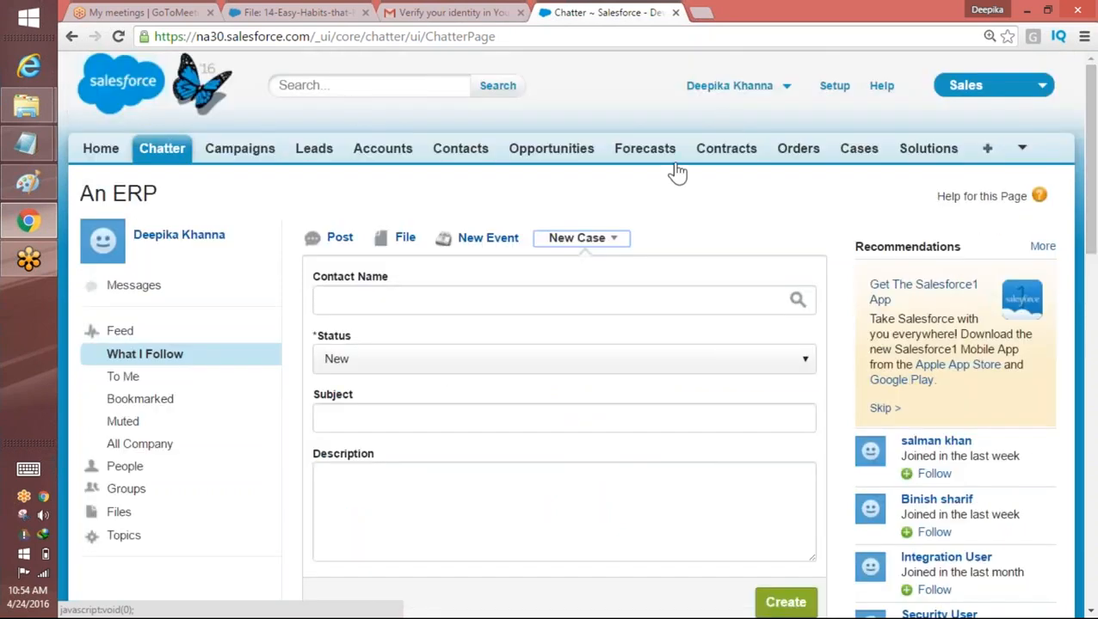
Open the Cases home page, start a new case, then go back to the Chatter feed
left_click(857, 154)
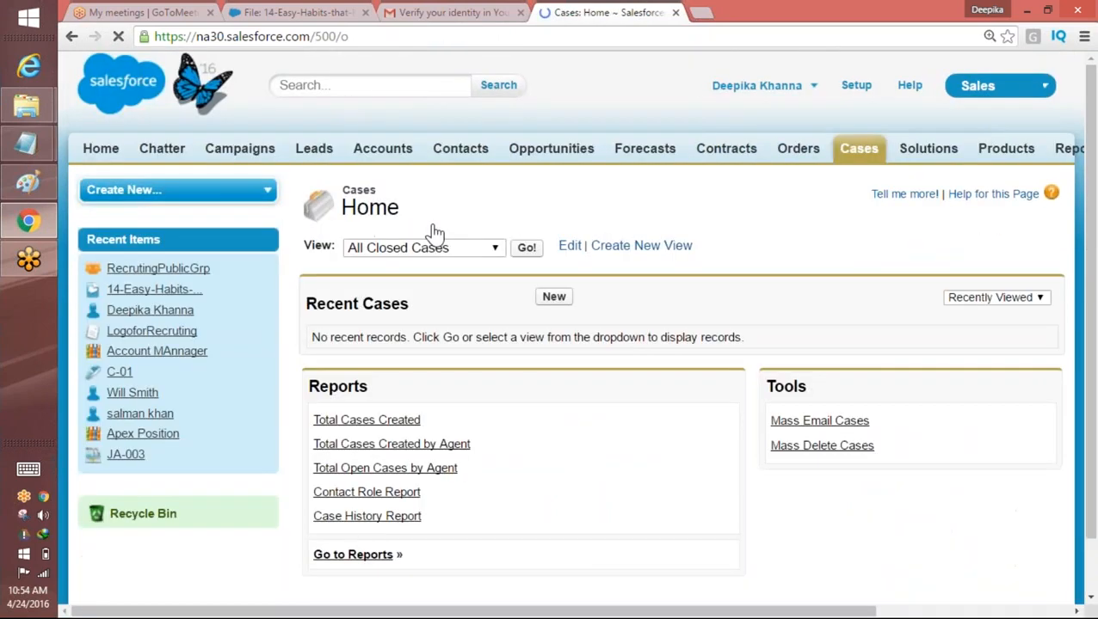
left_click(553, 296)
left_click_drag(1090, 184, 1092, 292)
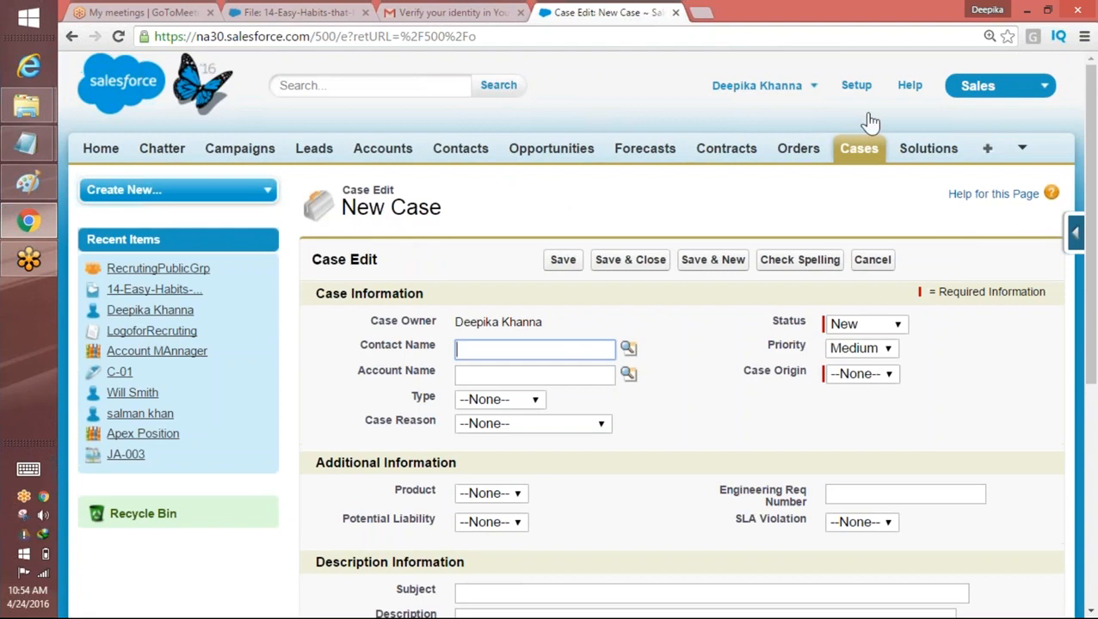
left_click(860, 152)
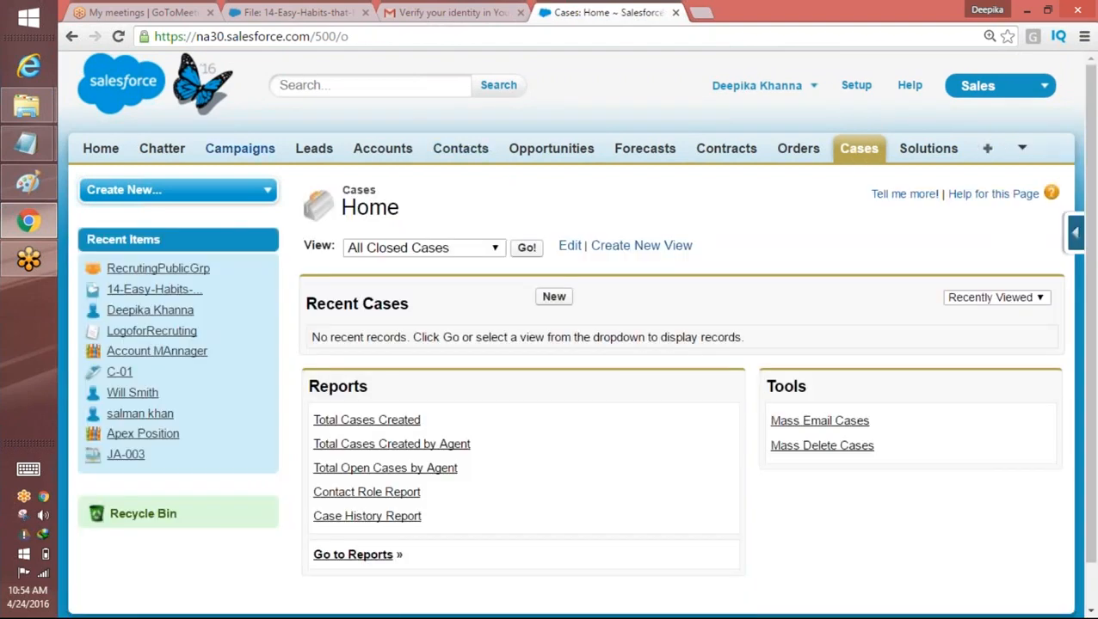
left_click(161, 148)
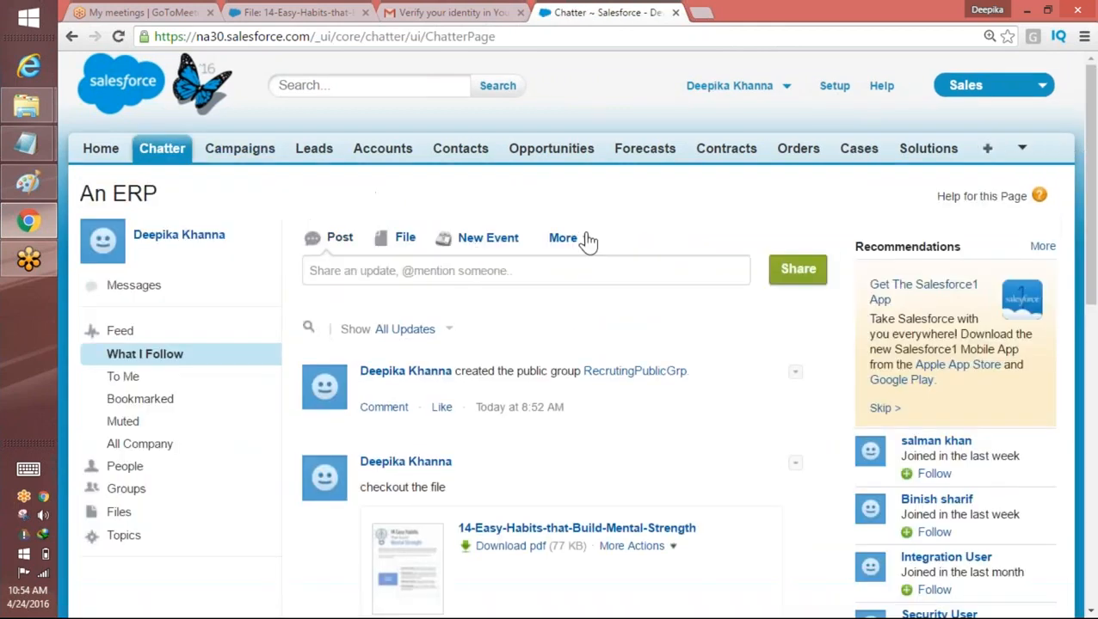
Go to Setup and filter Quick Find with 'glo' to show Global Actions
left_click(586, 238)
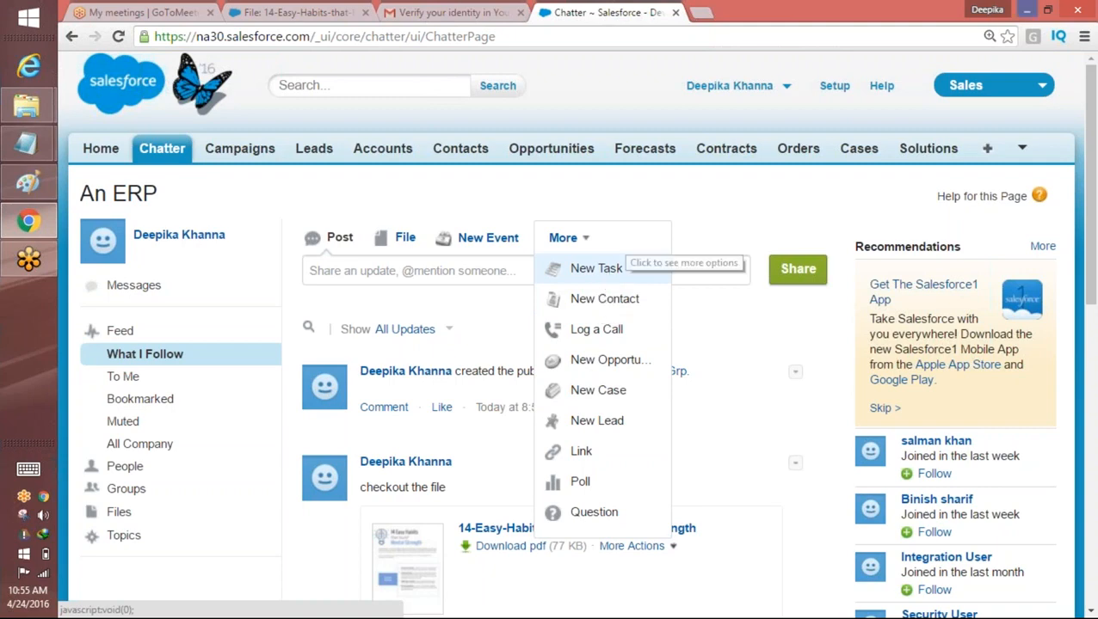
left_click(832, 85)
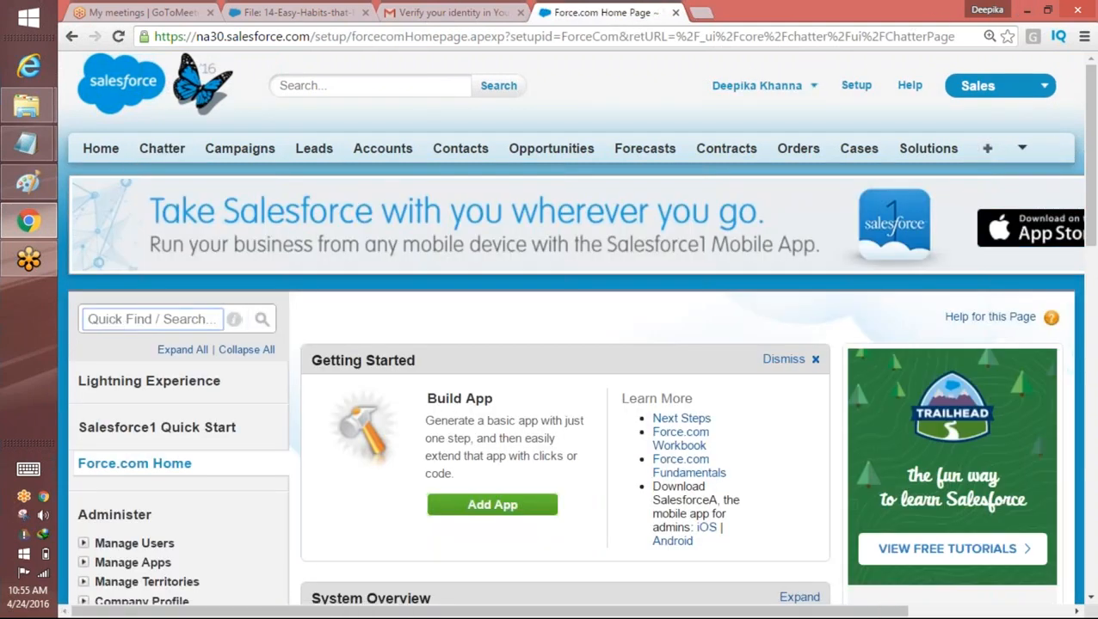
key("ctrl+a")
key("BackSpace")
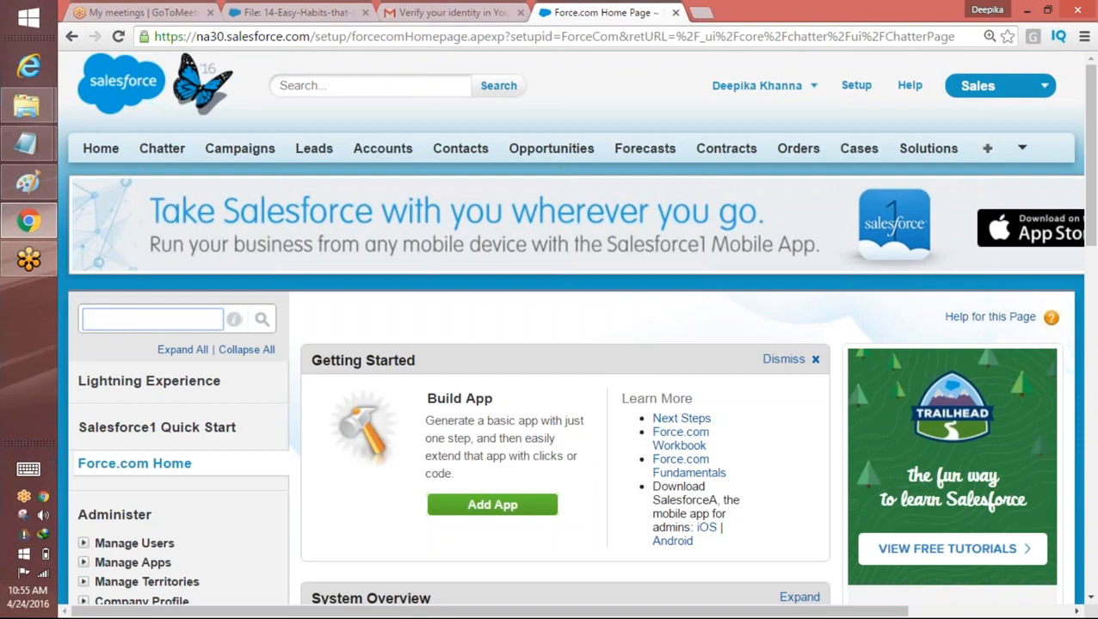
type("glo")
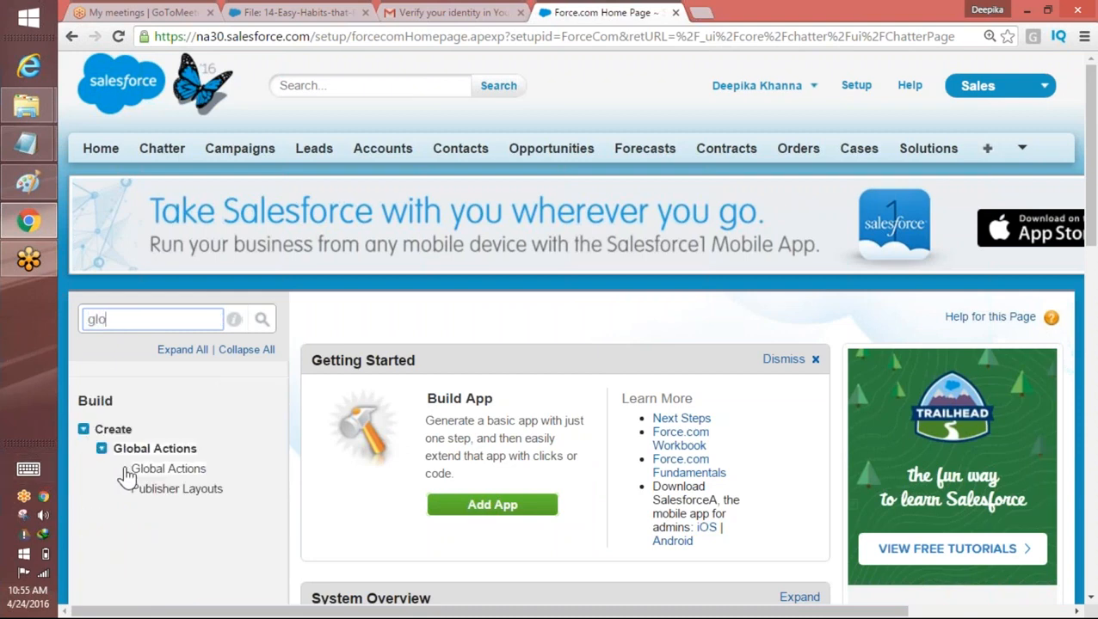
Start a new global action with target object Position and standard label New [Record]
left_click(156, 476)
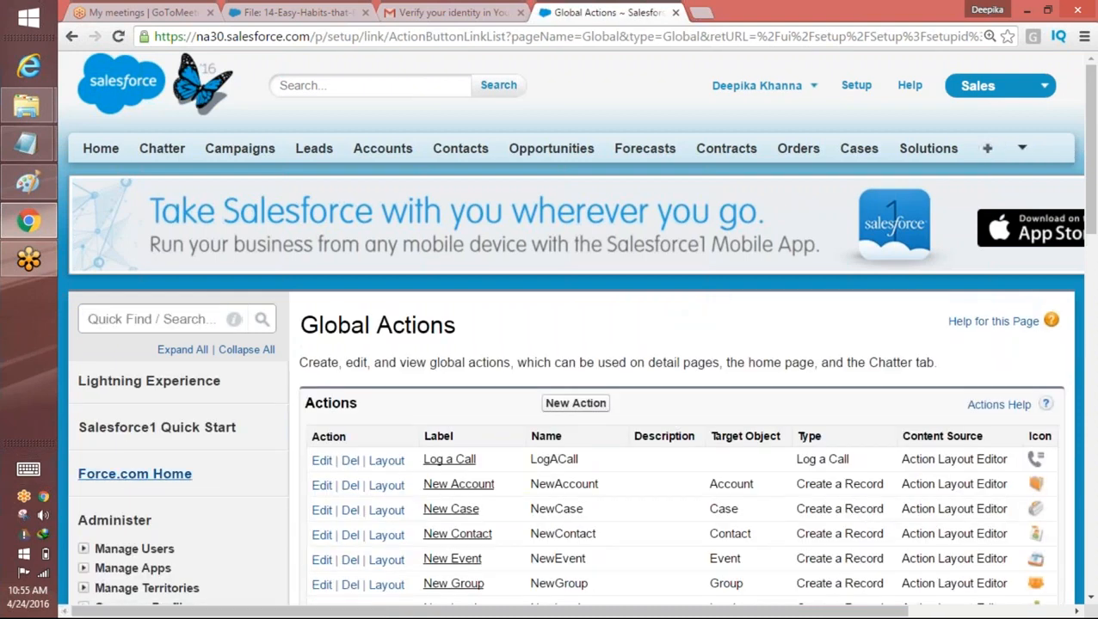
scroll(1092, 172, "down", 1)
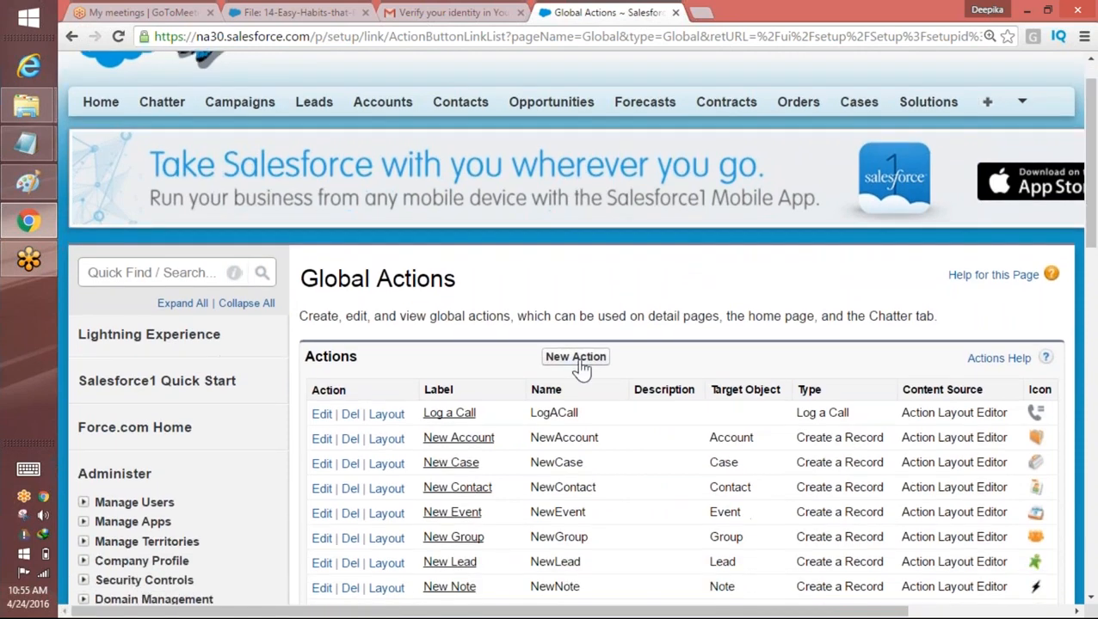
left_click(575, 357)
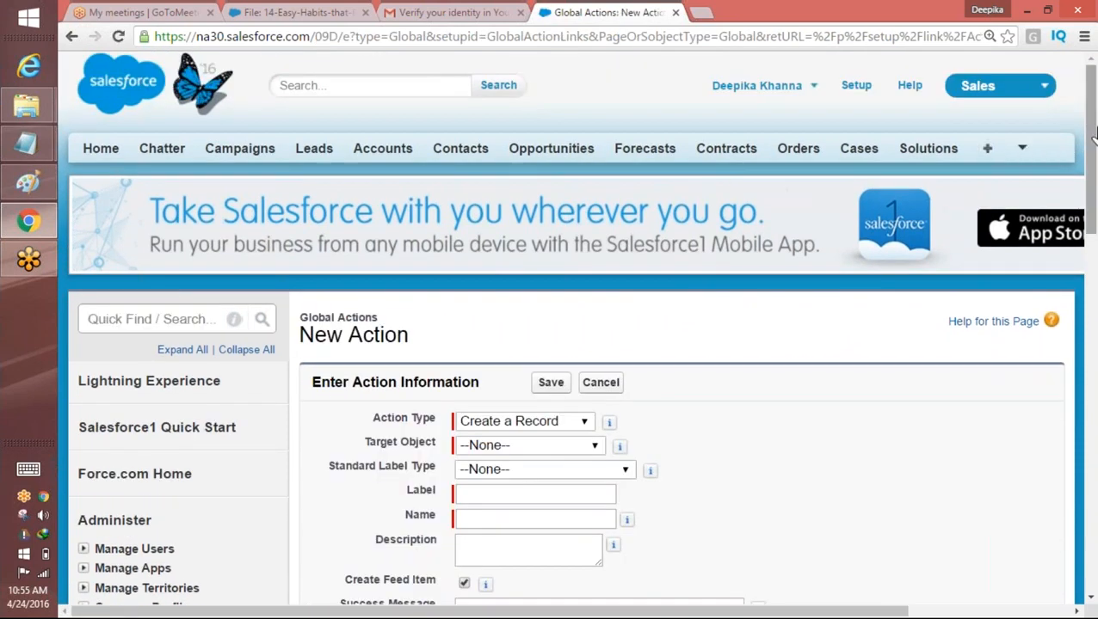
scroll(1092, 138, "down", 2)
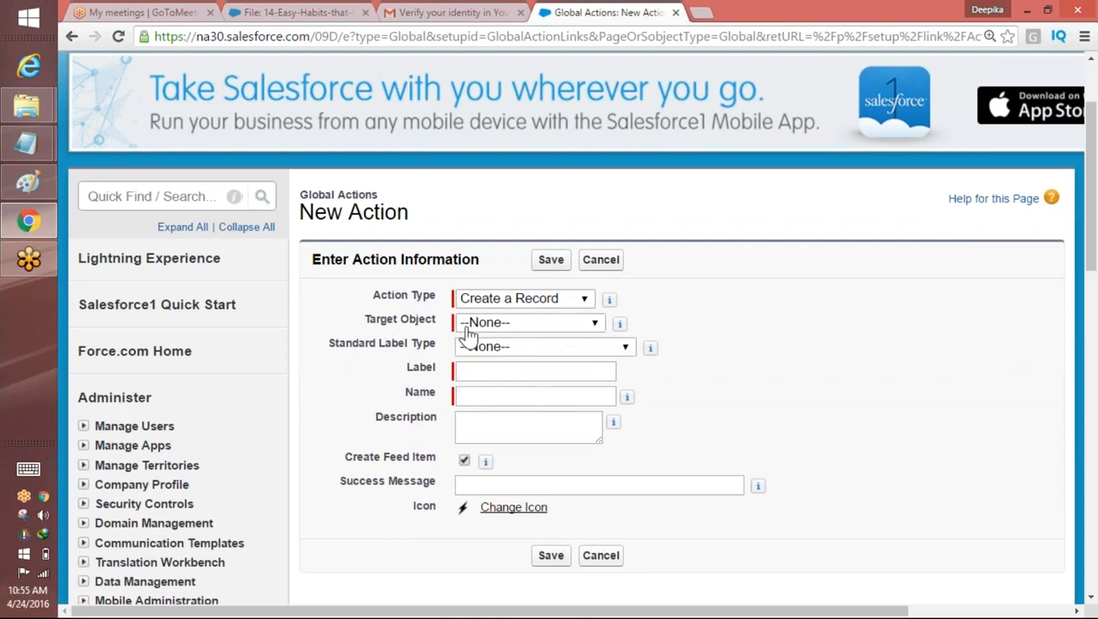
left_click(588, 327)
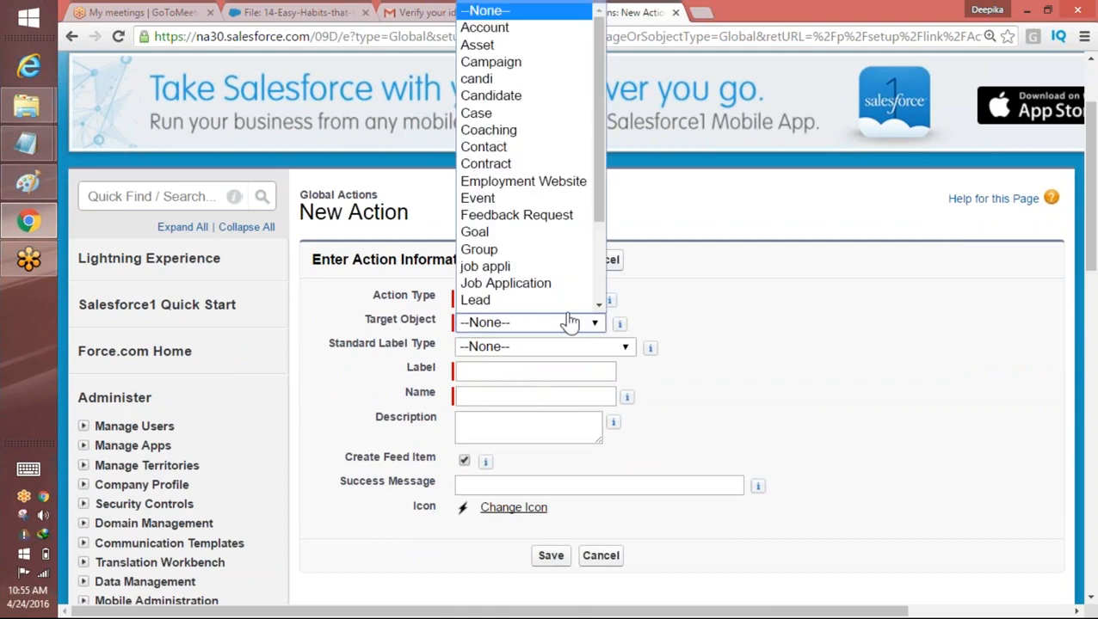
left_click_drag(600, 220, 596, 281)
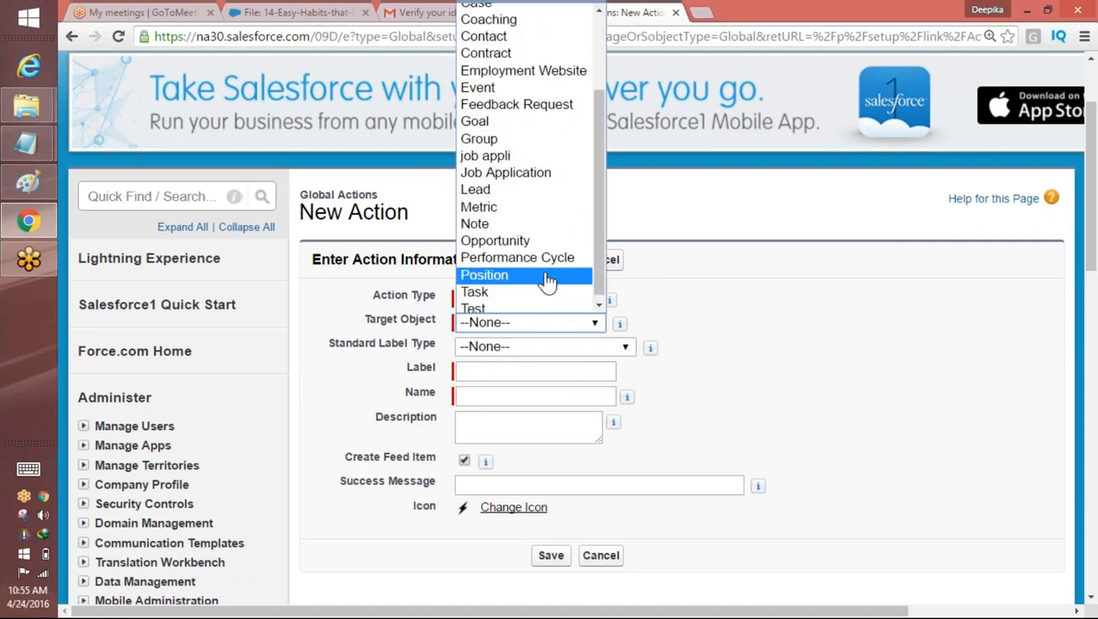
left_click(547, 275)
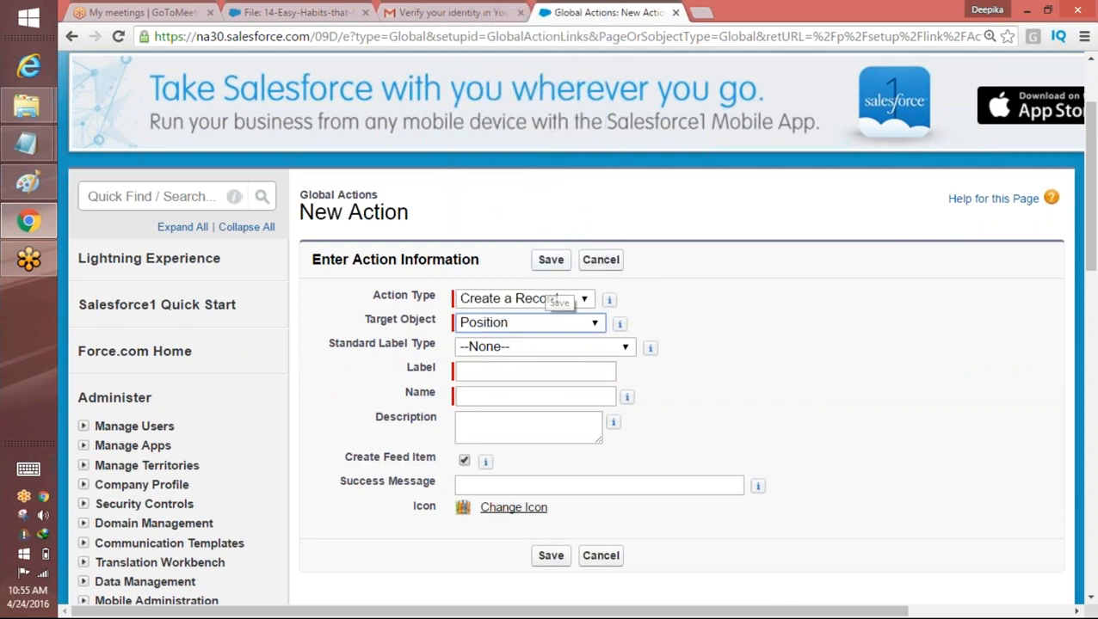
left_click(509, 348)
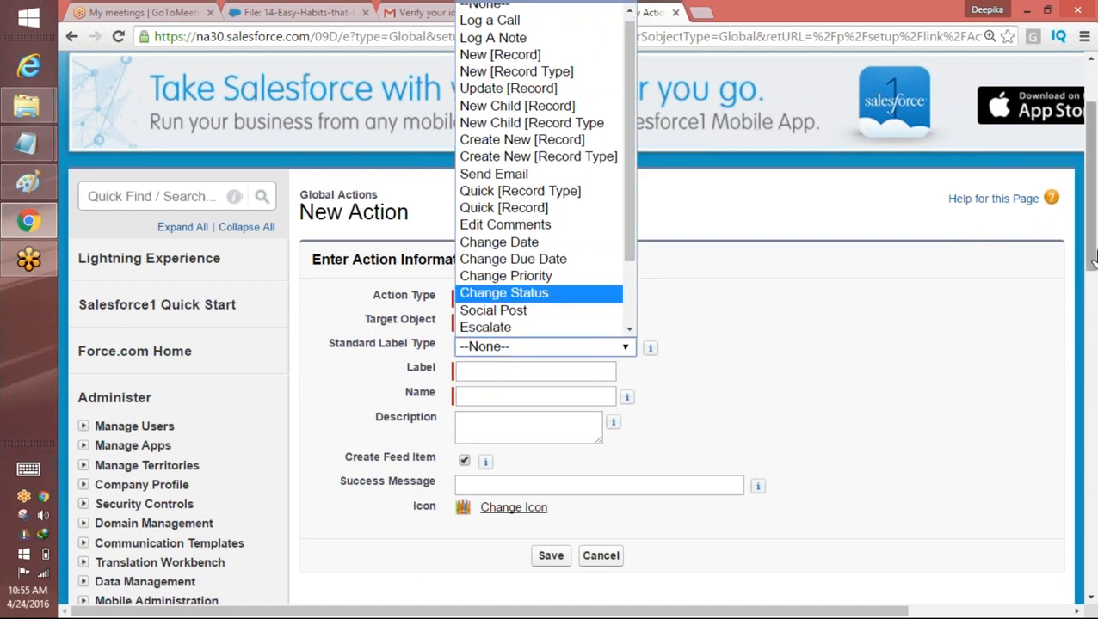
scroll(643, 413, "up", 1)
left_click(609, 401)
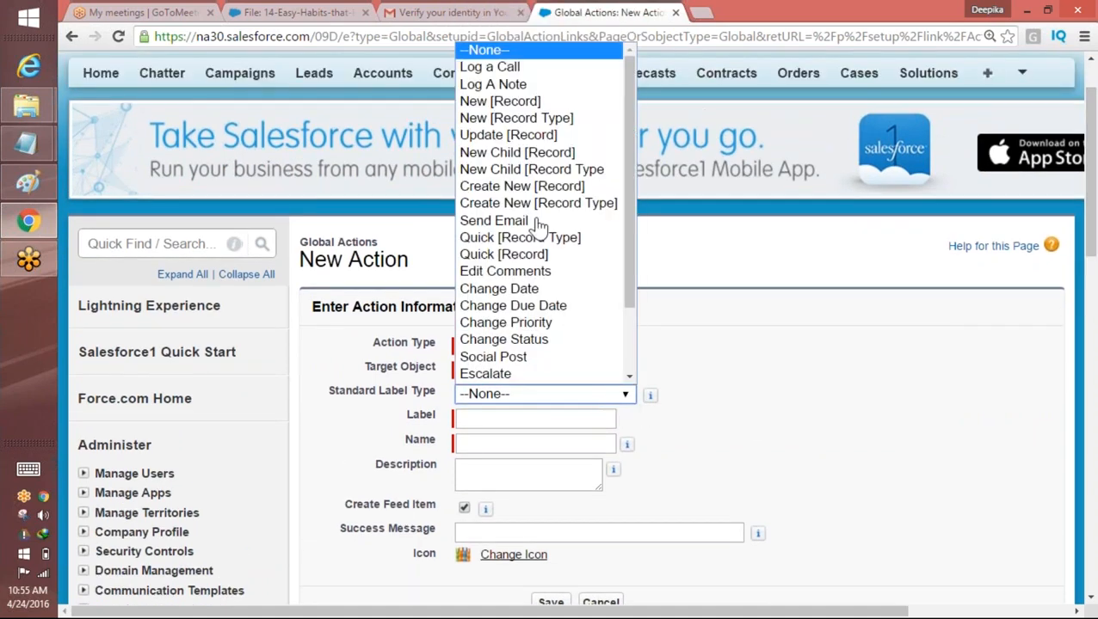
left_click(507, 103)
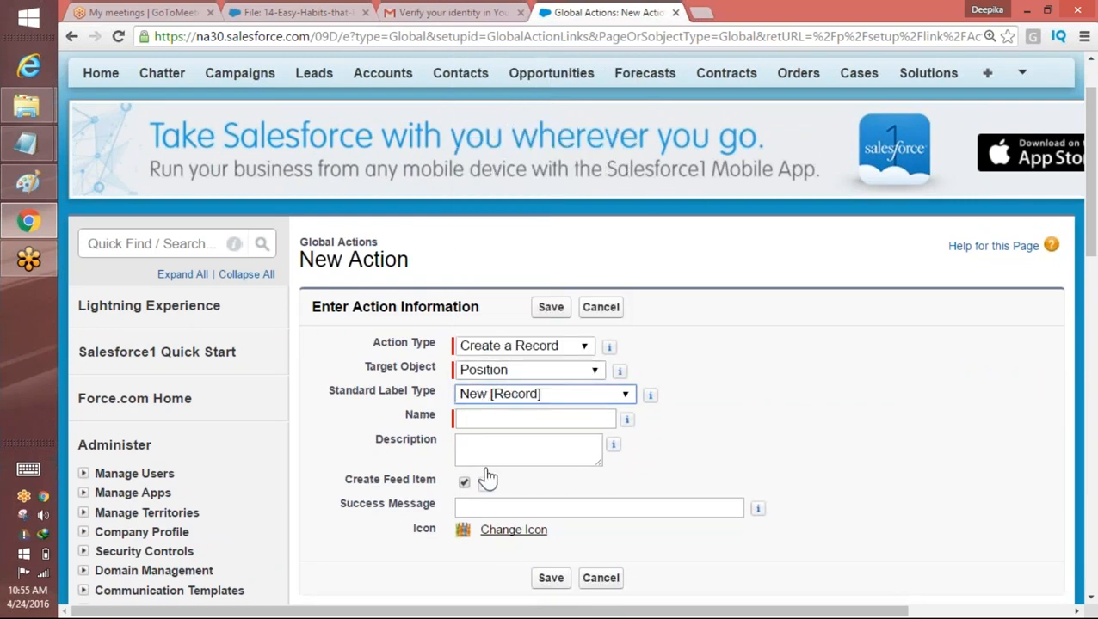
Name the global action New_Position and save it
left_click(547, 417)
mouse_move(630, 424)
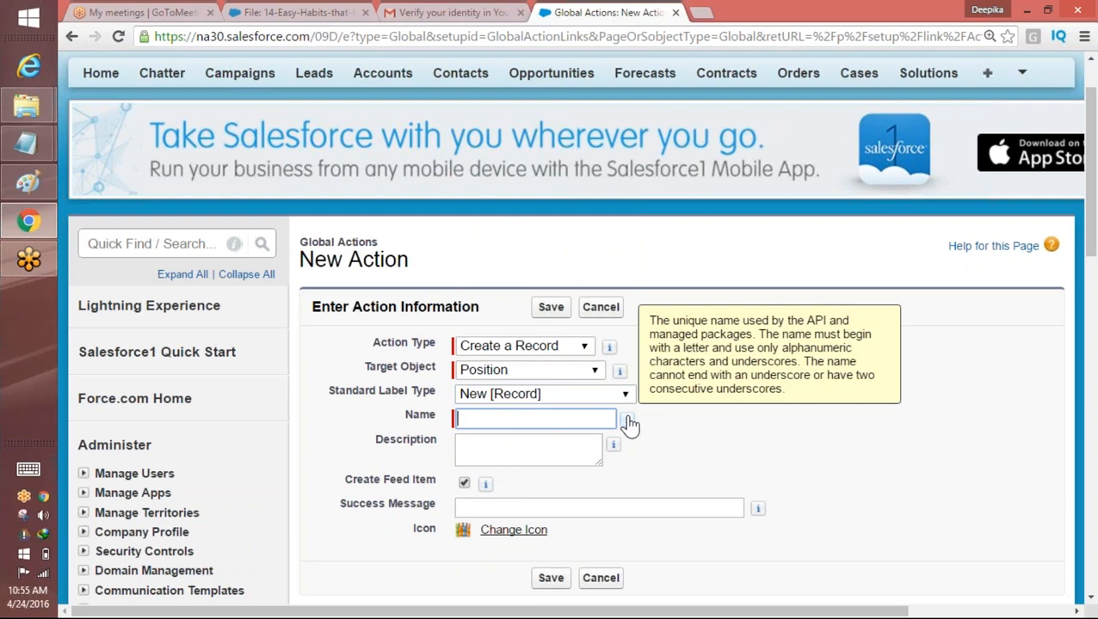
left_click(490, 421)
type("New_Position")
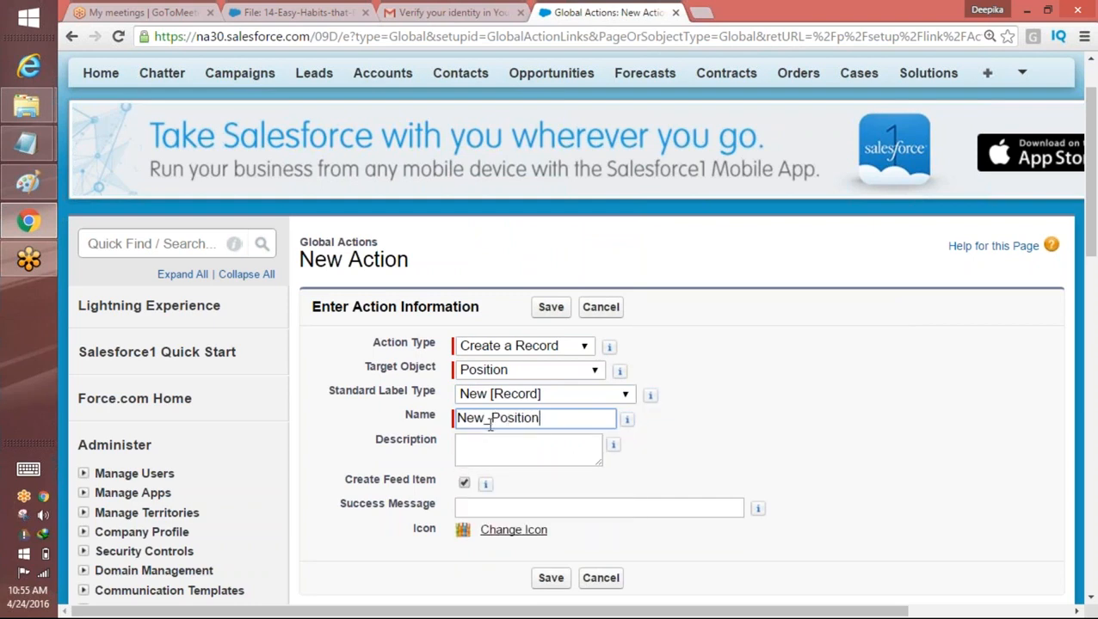
key("Tab")
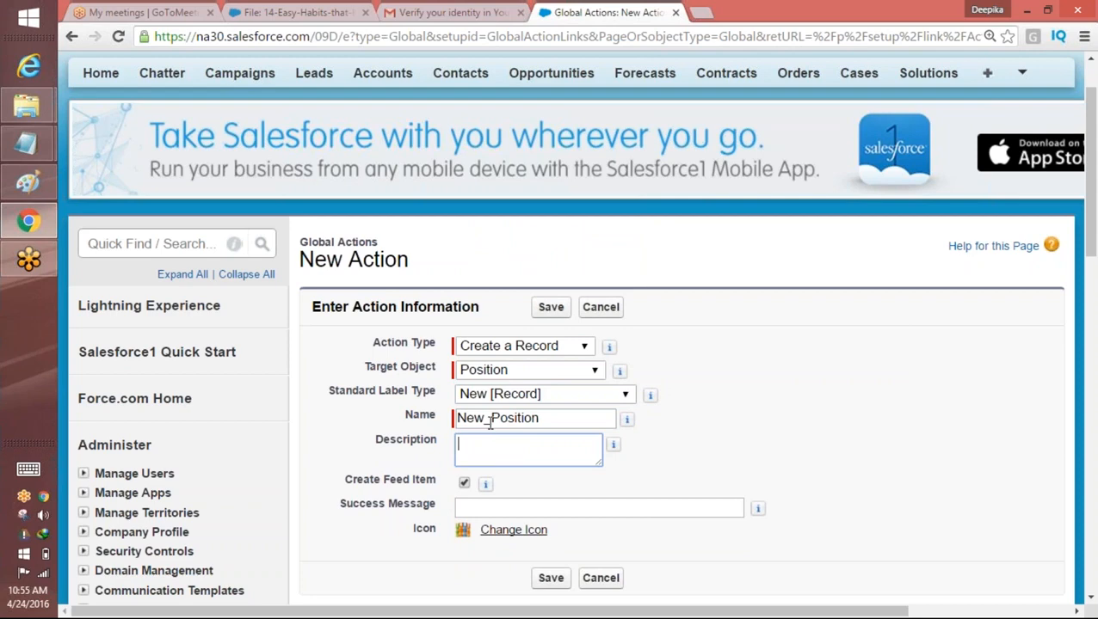
left_click_drag(410, 260, 299, 248)
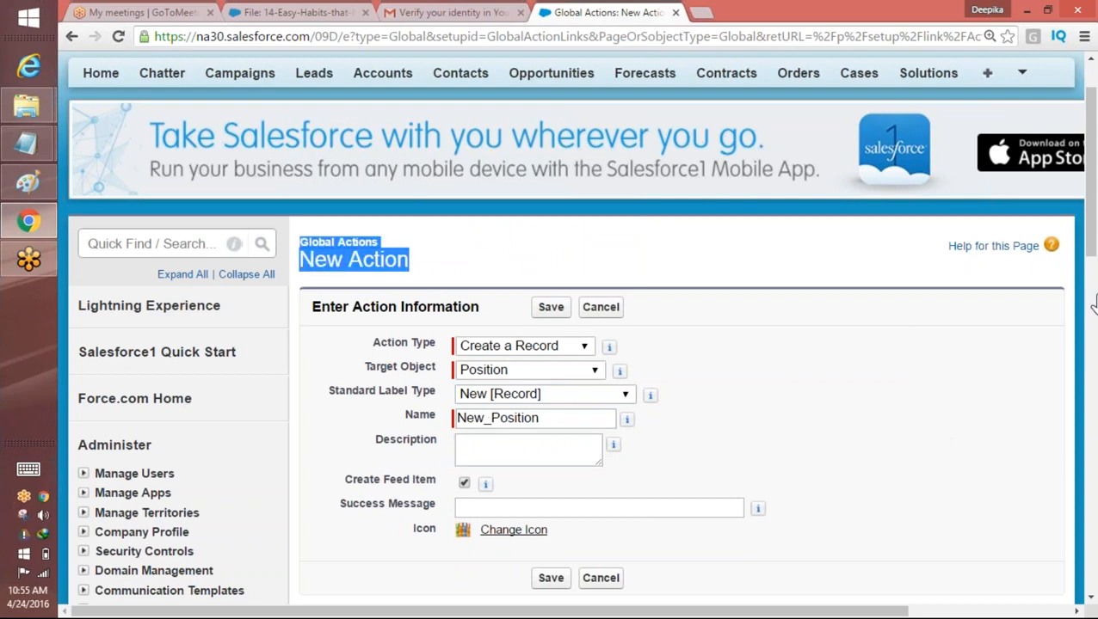
scroll(688, 424, "down", 3)
left_click(551, 442)
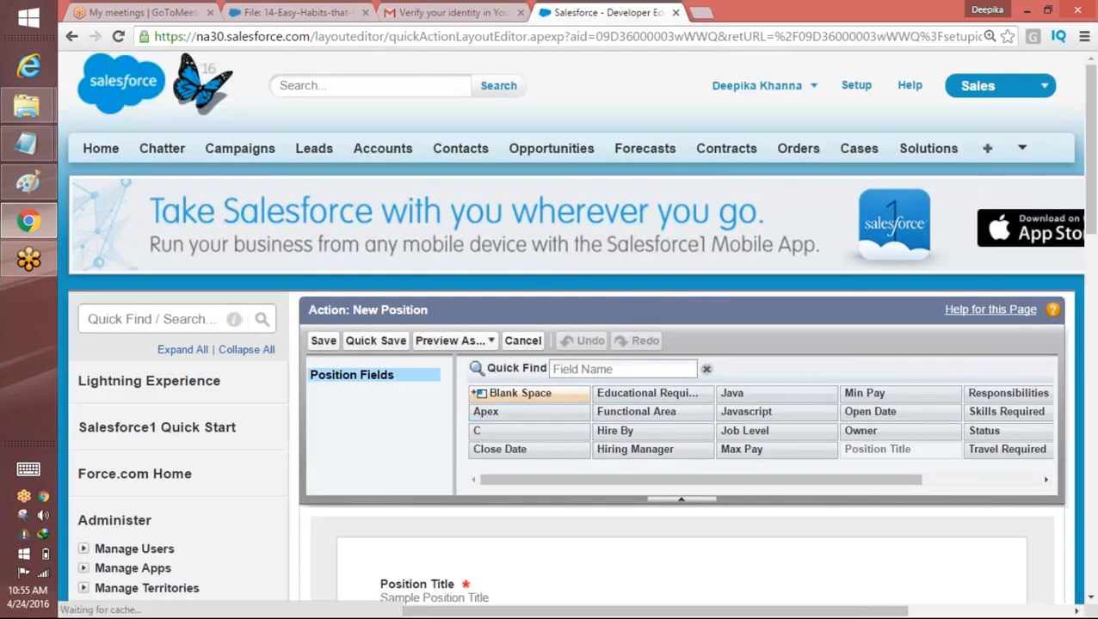
Place Status, Max Pay, Min Pay and Open Date on the New Position layout, then save
scroll(1086, 176, "right", 2)
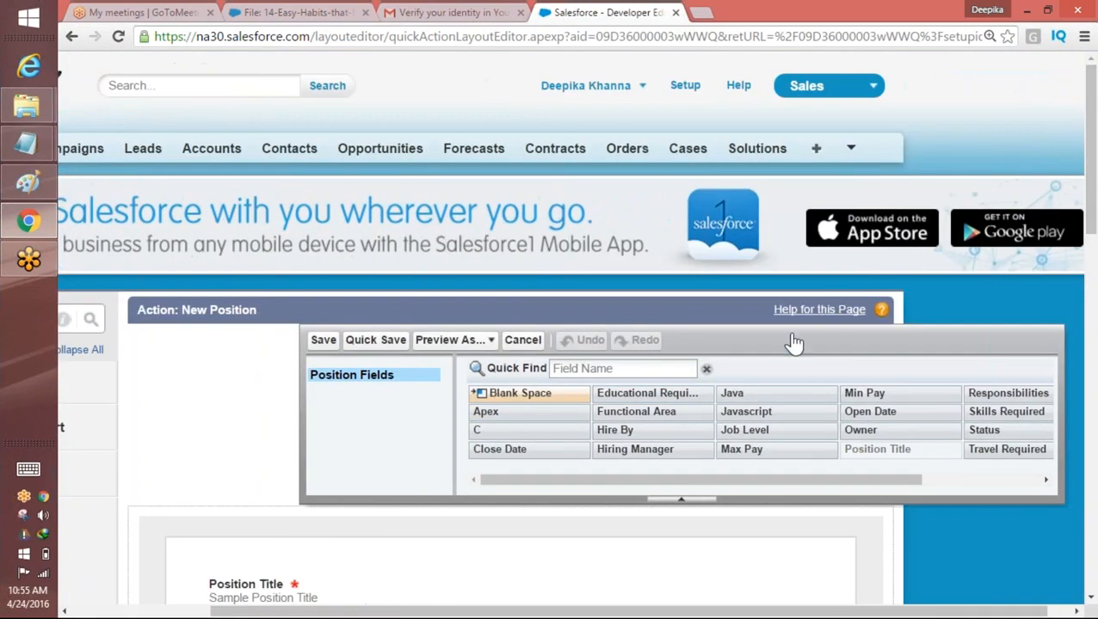
left_click_drag(1088, 183, 1091, 223)
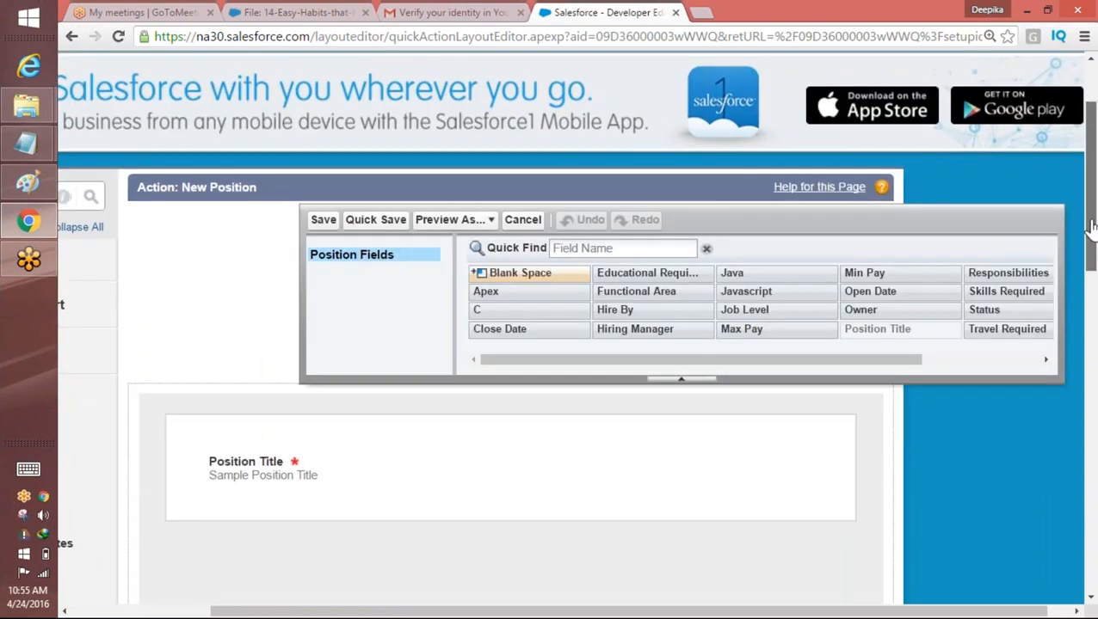
left_click_drag(722, 220, 505, 215)
left_click(723, 219)
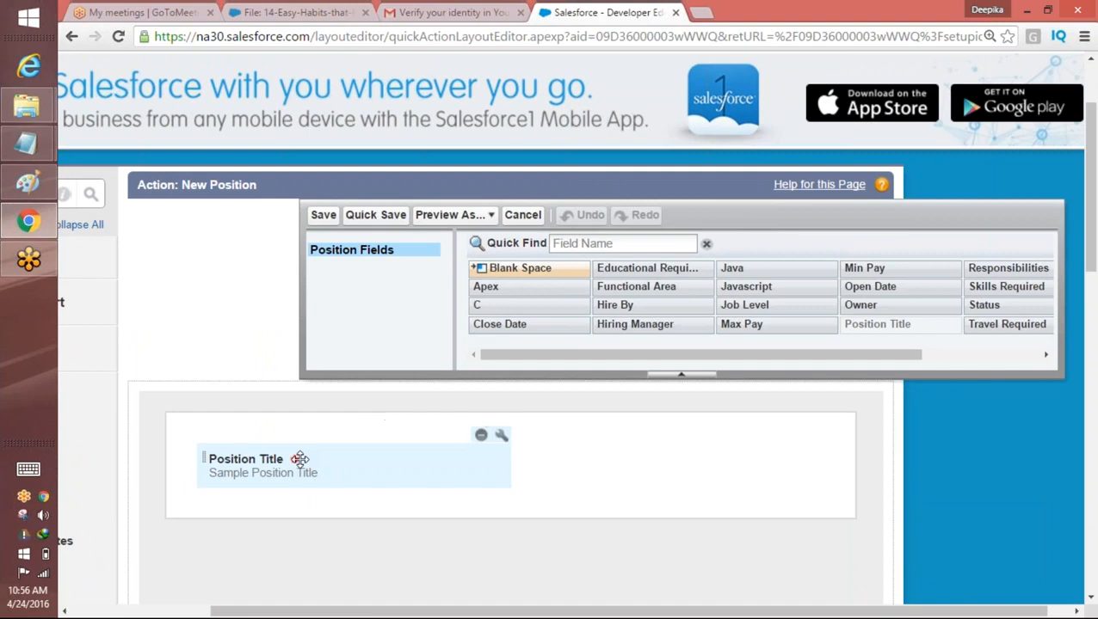
left_click_drag(983, 305, 748, 458)
left_click_drag(755, 325, 353, 509)
left_click_drag(879, 267, 684, 529)
left_click_drag(835, 334, 602, 559)
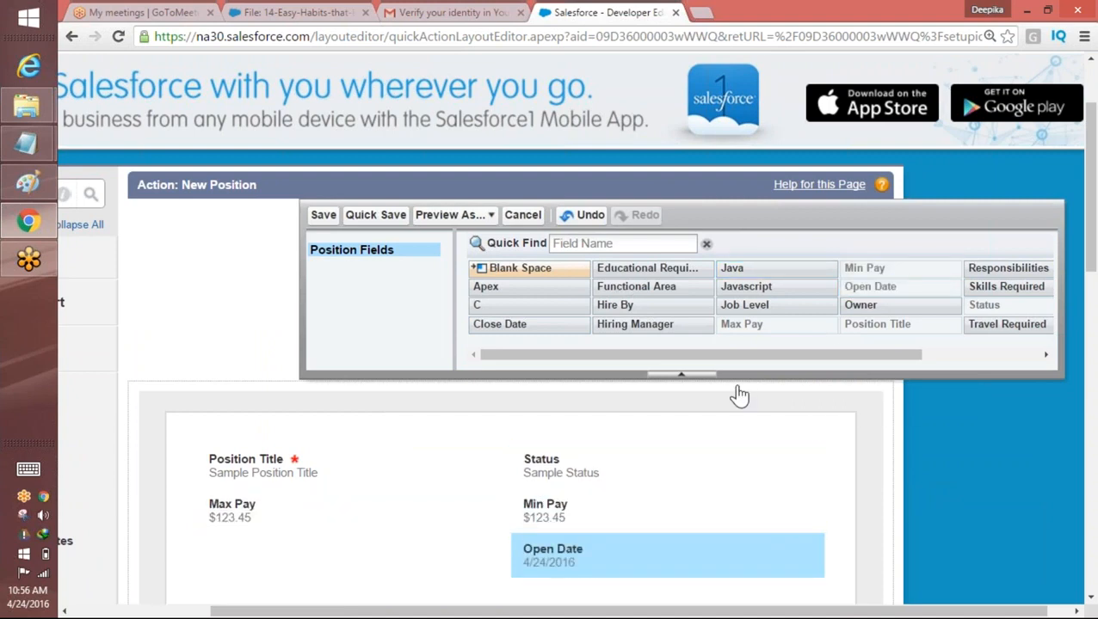
mouse_move(1086, 196)
left_mouse_down()
mouse_move(1085, 230)
mouse_move(1085, 211)
left_mouse_up()
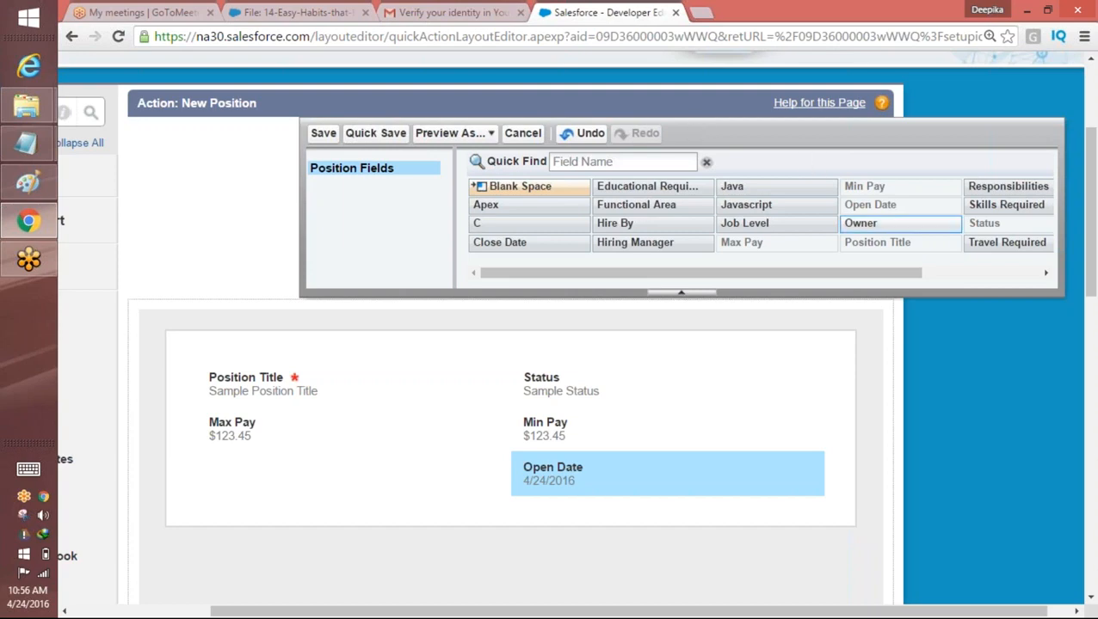
left_click_drag(1090, 291, 1091, 237)
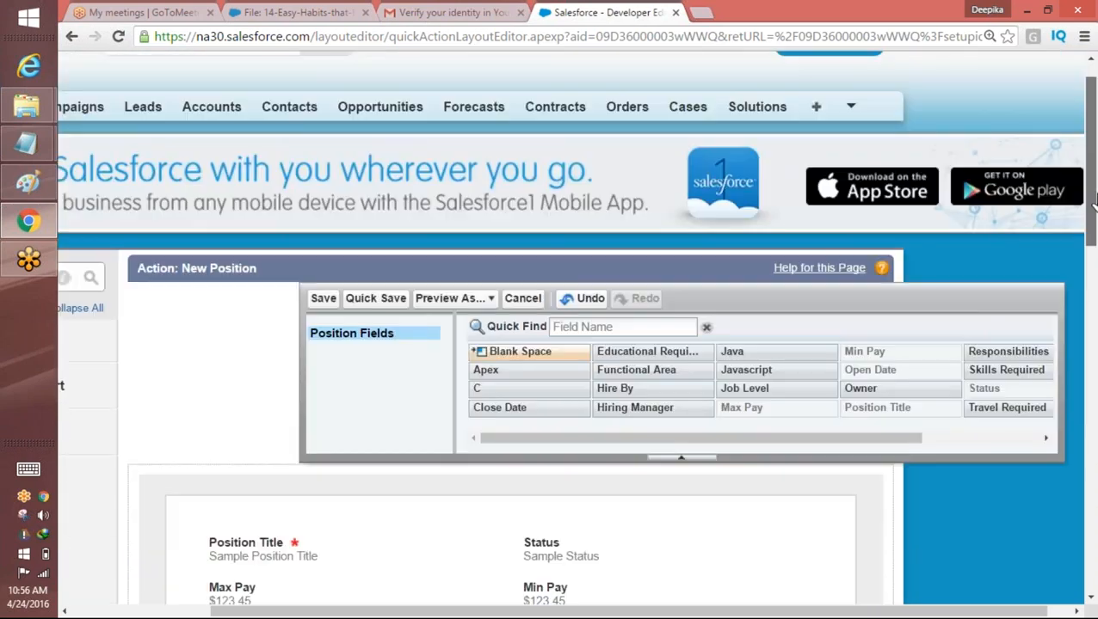
left_click(325, 299)
left_click_drag(1089, 192, 1090, 317)
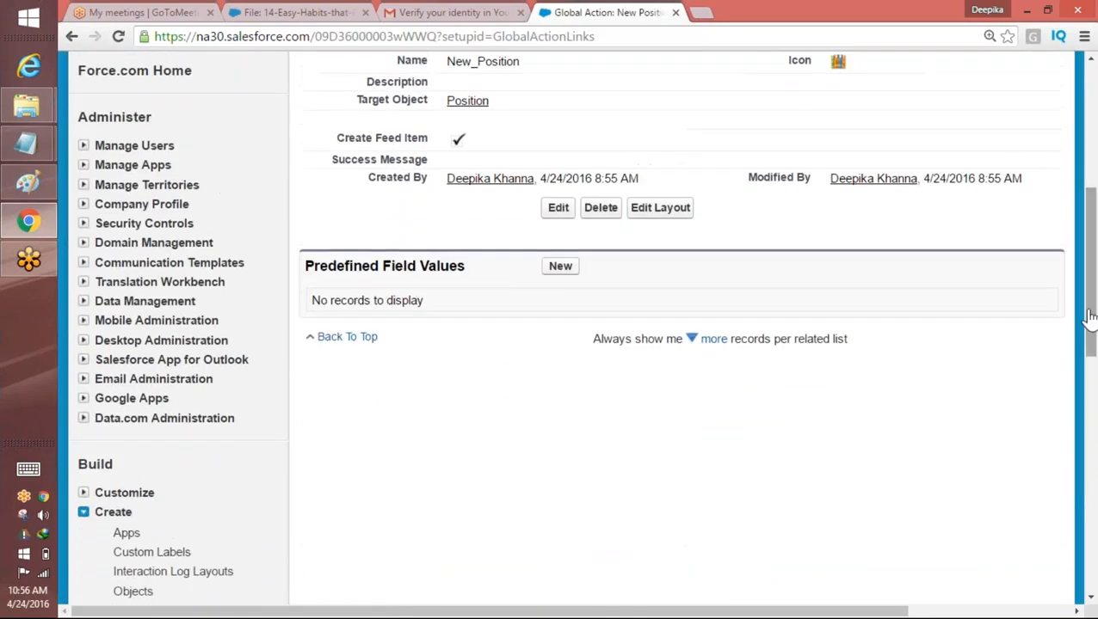
Add a predefined field value setting Status to New Position
left_click(560, 268)
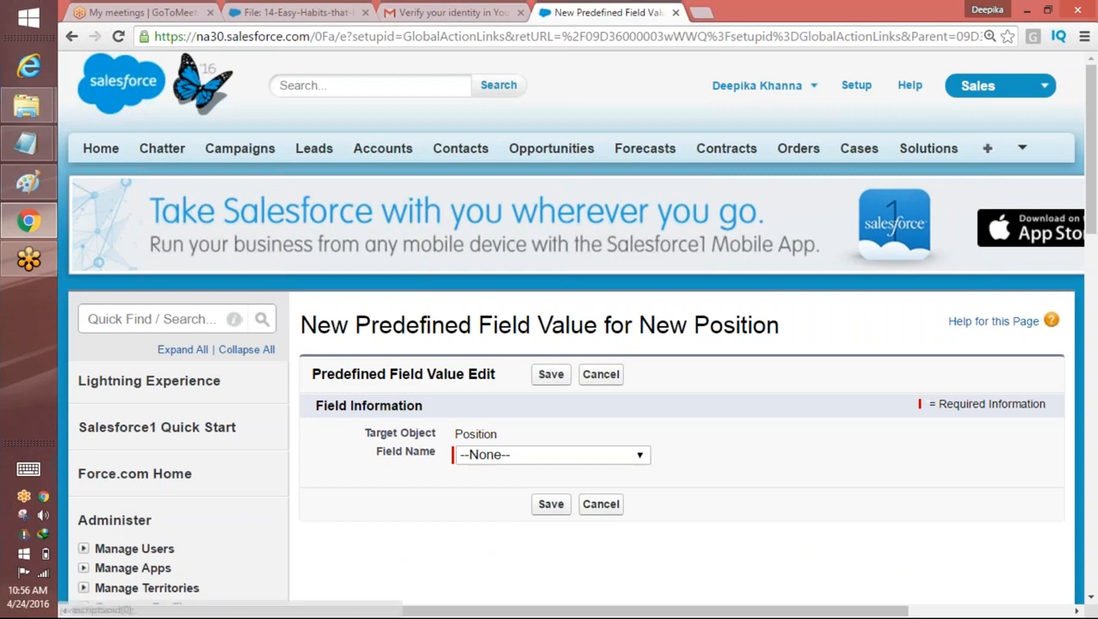
left_click(544, 456)
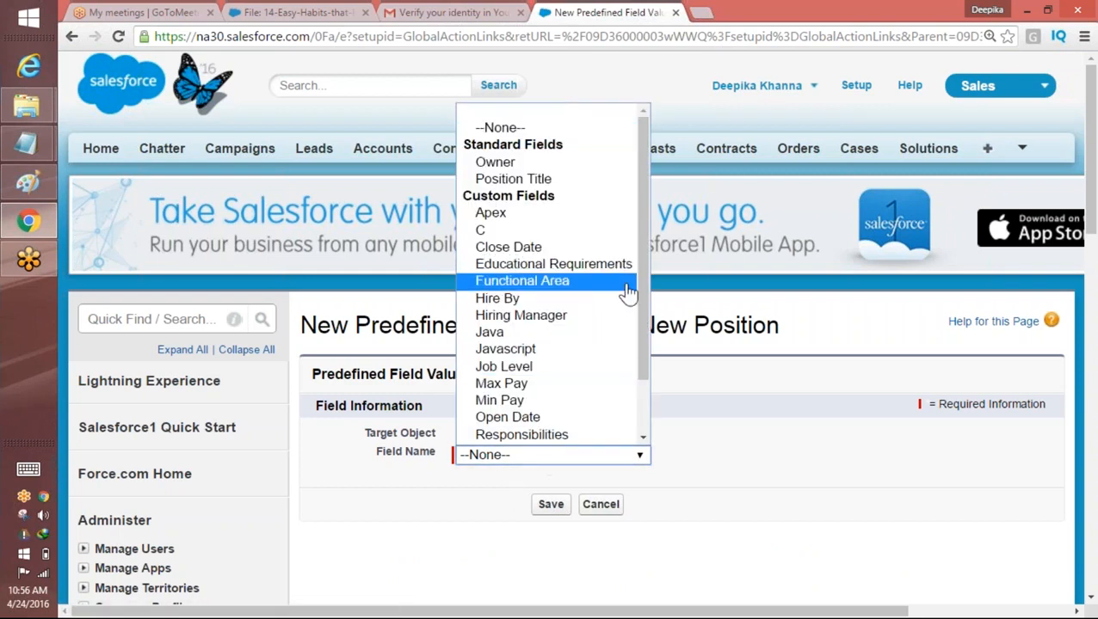
scroll(645, 331, "down", 2)
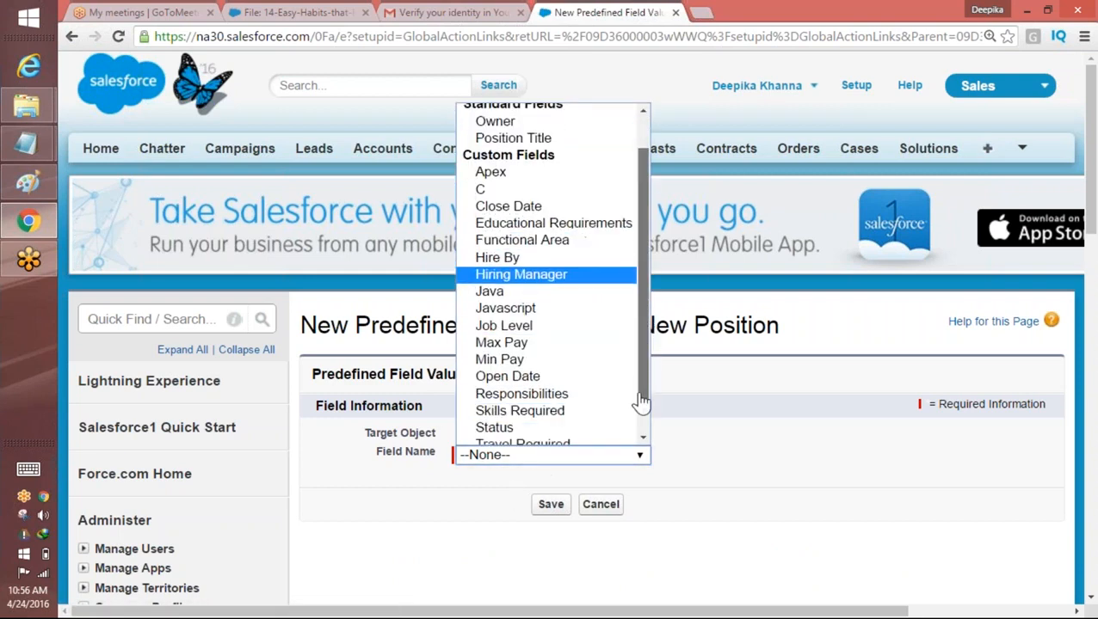
left_click(558, 399)
left_click(550, 504)
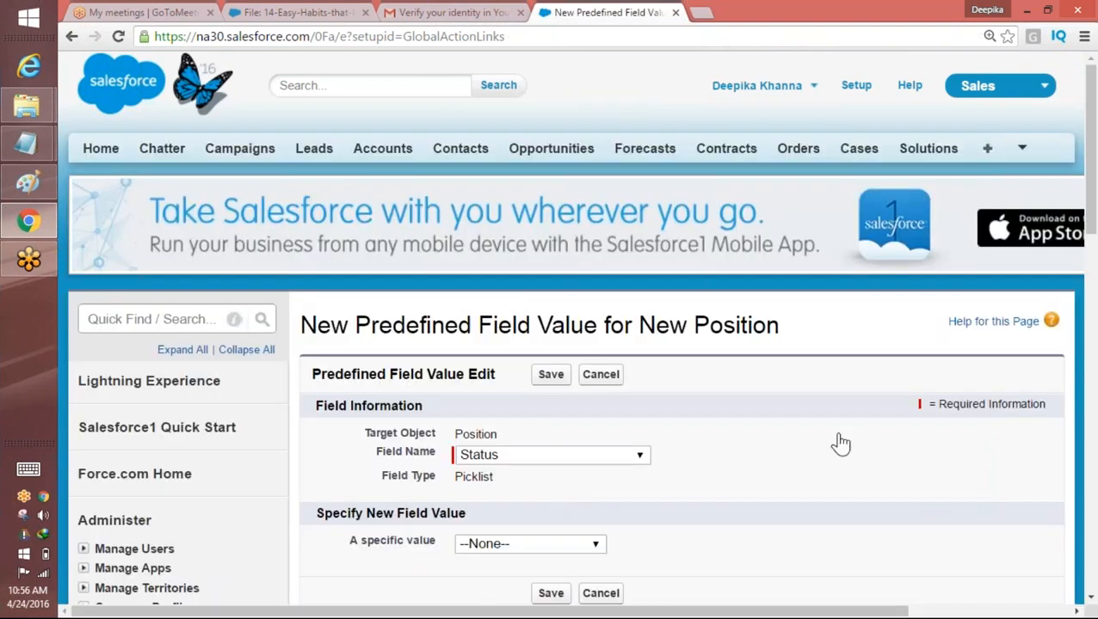
scroll(558, 400, "down", 2)
left_click(557, 400)
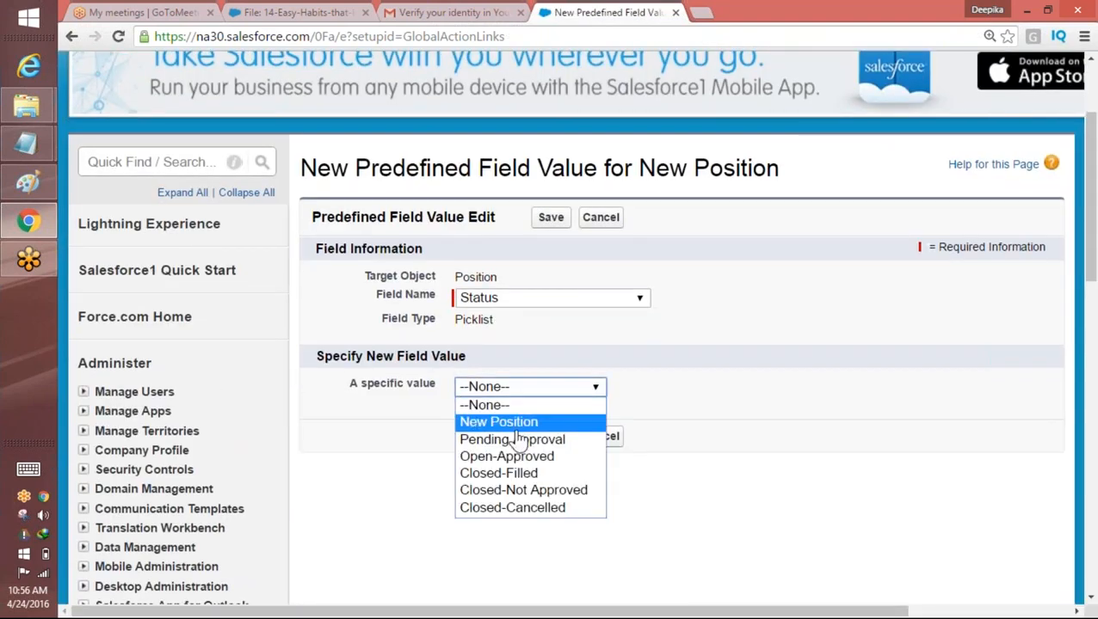
left_click(503, 422)
left_click(550, 436)
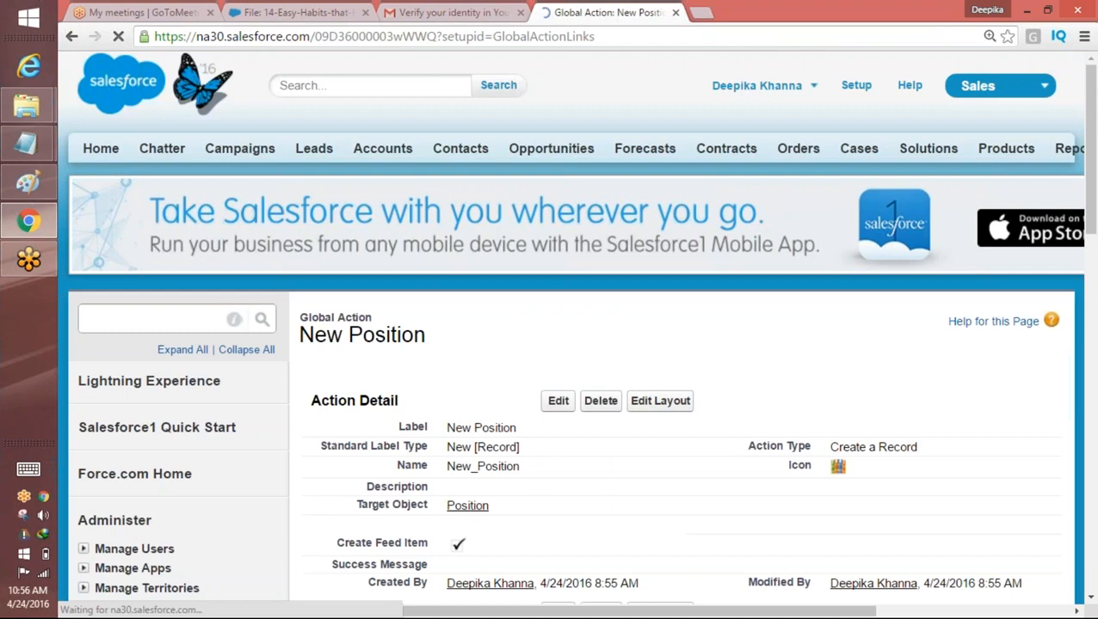
left_click_drag(1090, 135, 1085, 237)
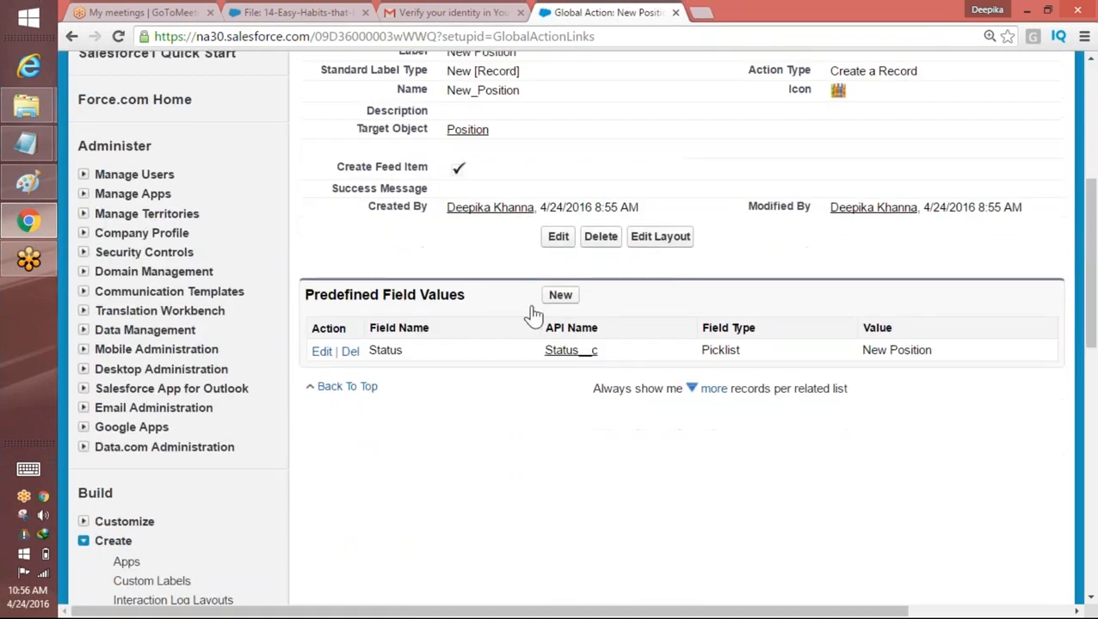
Add a second predefined value setting Functional Area to Information Technology
left_click(564, 297)
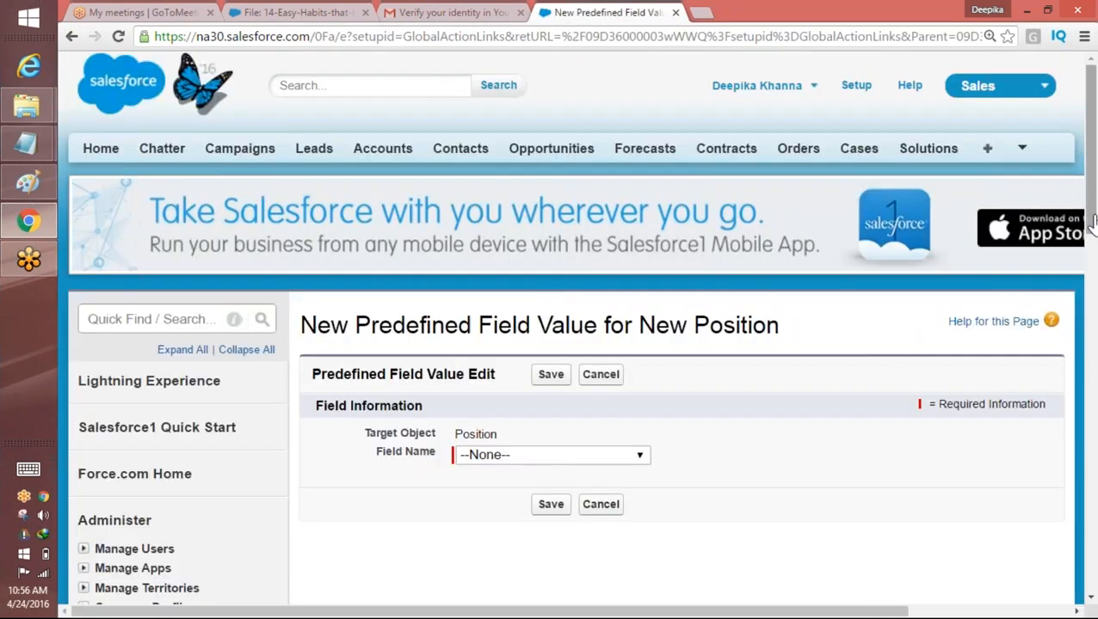
scroll(576, 396, "down", 1)
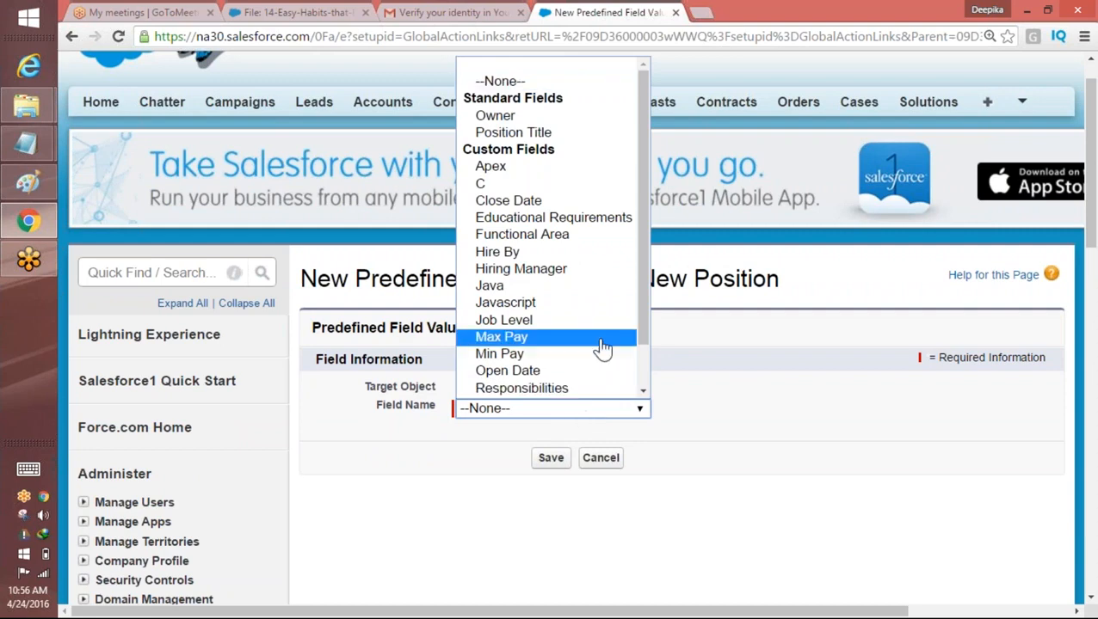
left_click_drag(644, 303, 645, 208)
left_click_drag(658, 264, 674, 381)
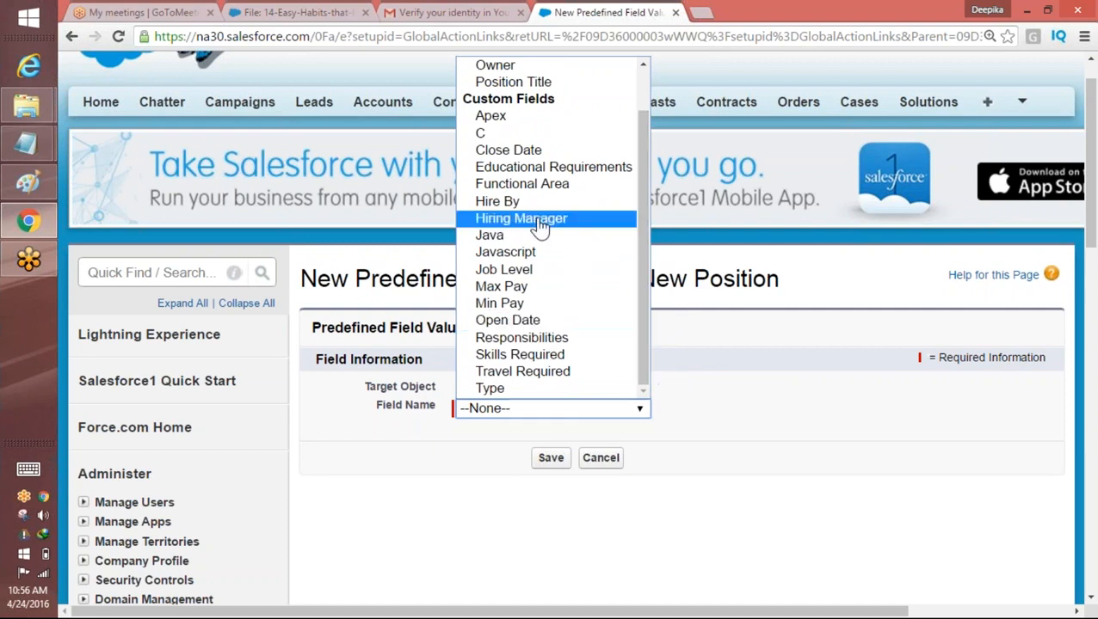
left_click(551, 184)
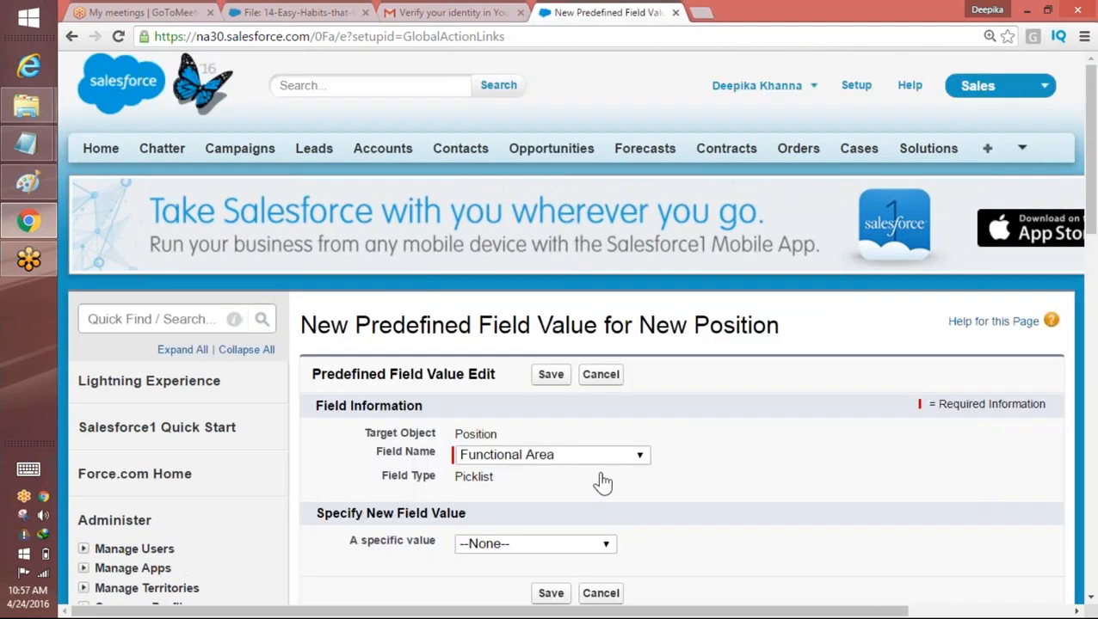
left_click(507, 545)
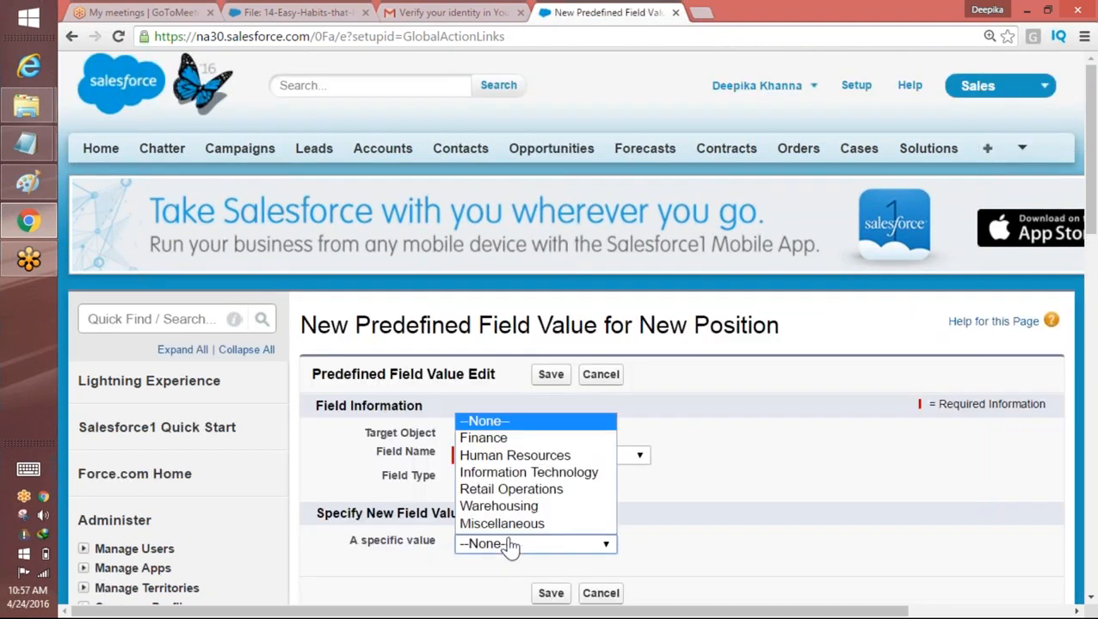
left_click(529, 476)
left_click(552, 375)
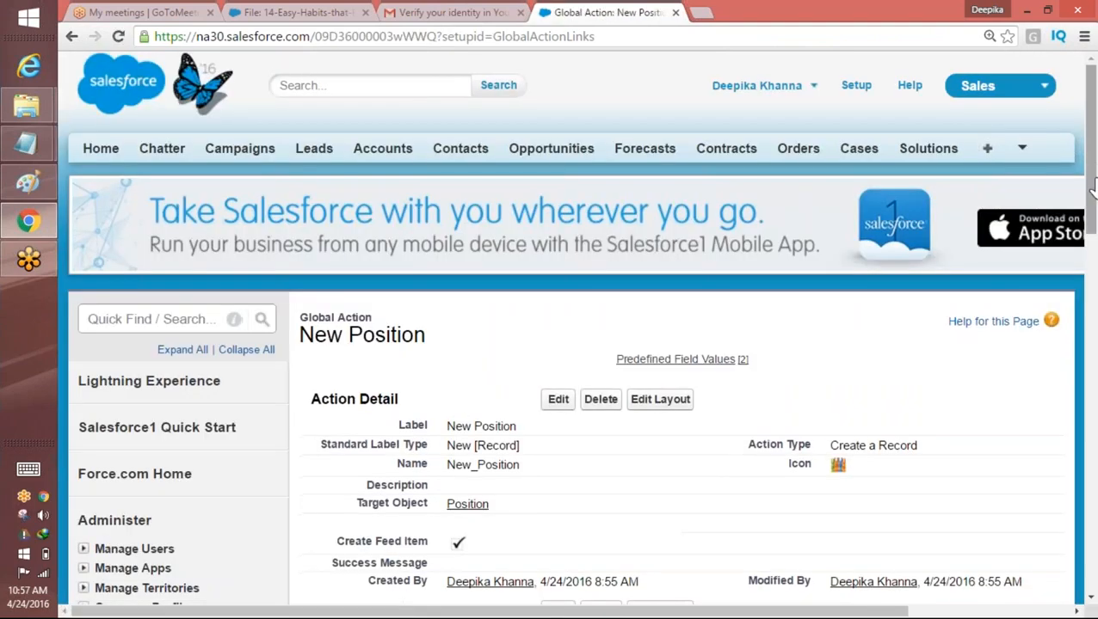
scroll(633, 404, "down", 2)
Add a predefined field value setting Min Pay to 70000
left_click(560, 502)
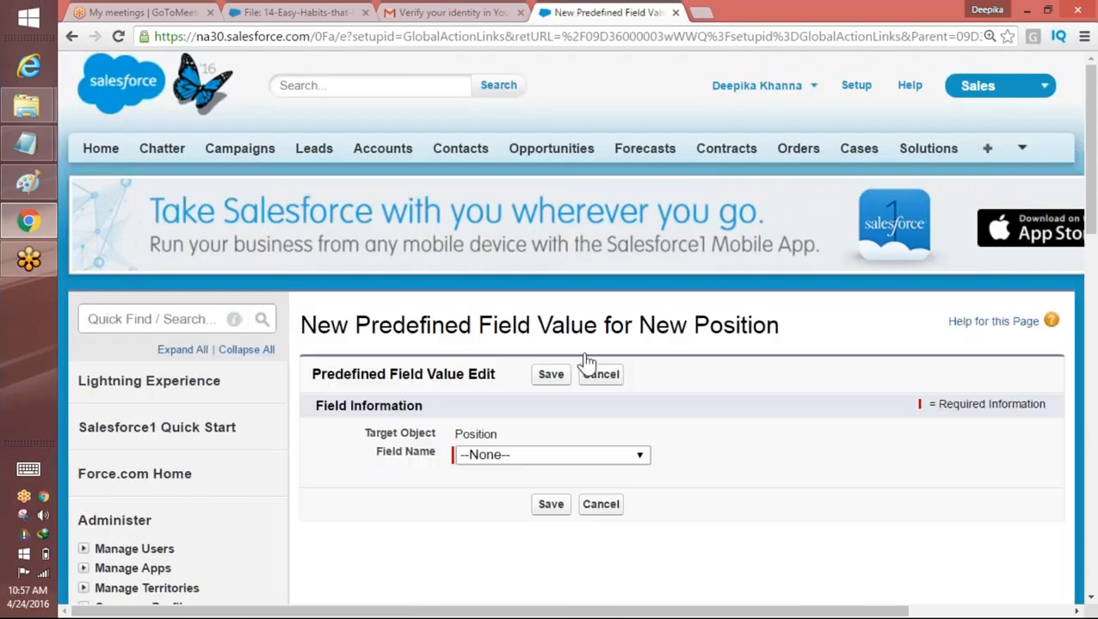
left_click(568, 456)
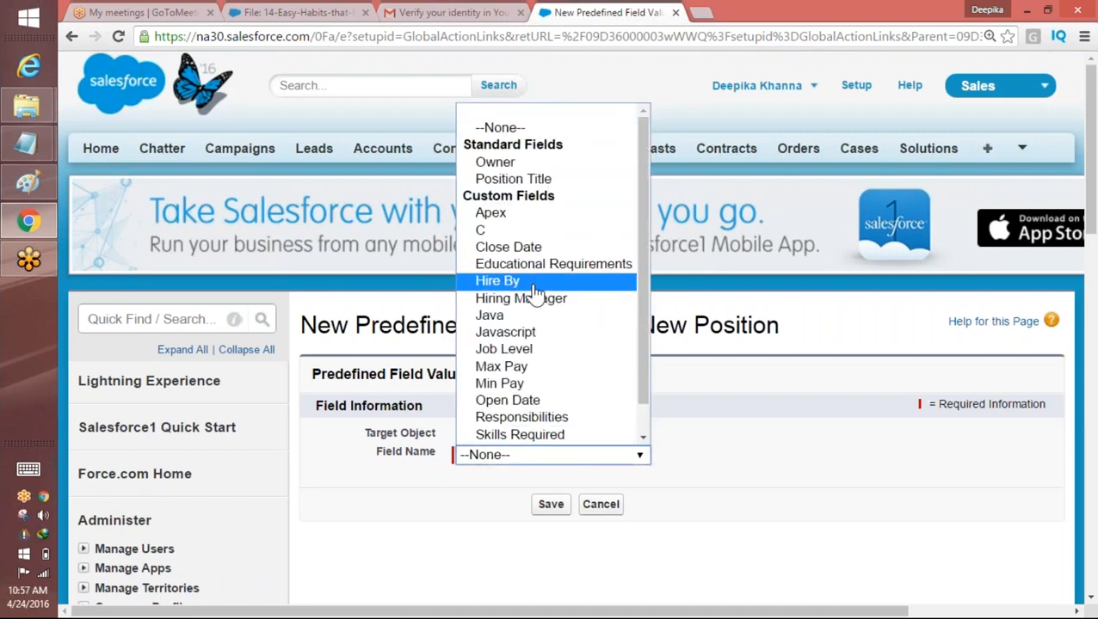
left_click(535, 383)
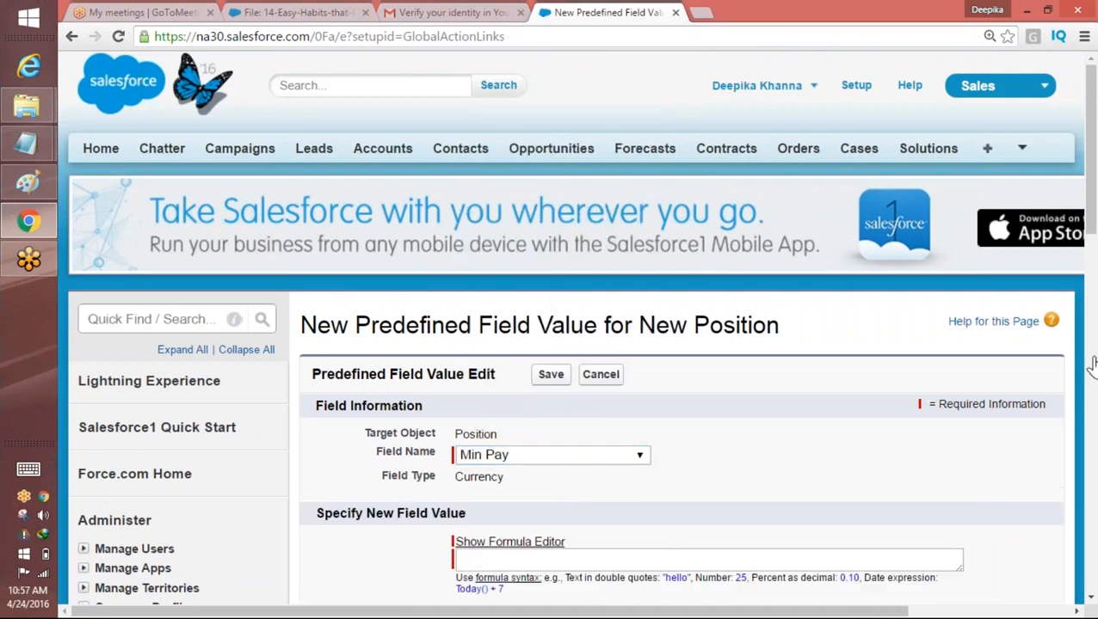
scroll(1075, 276, "down", 3)
left_click(797, 259)
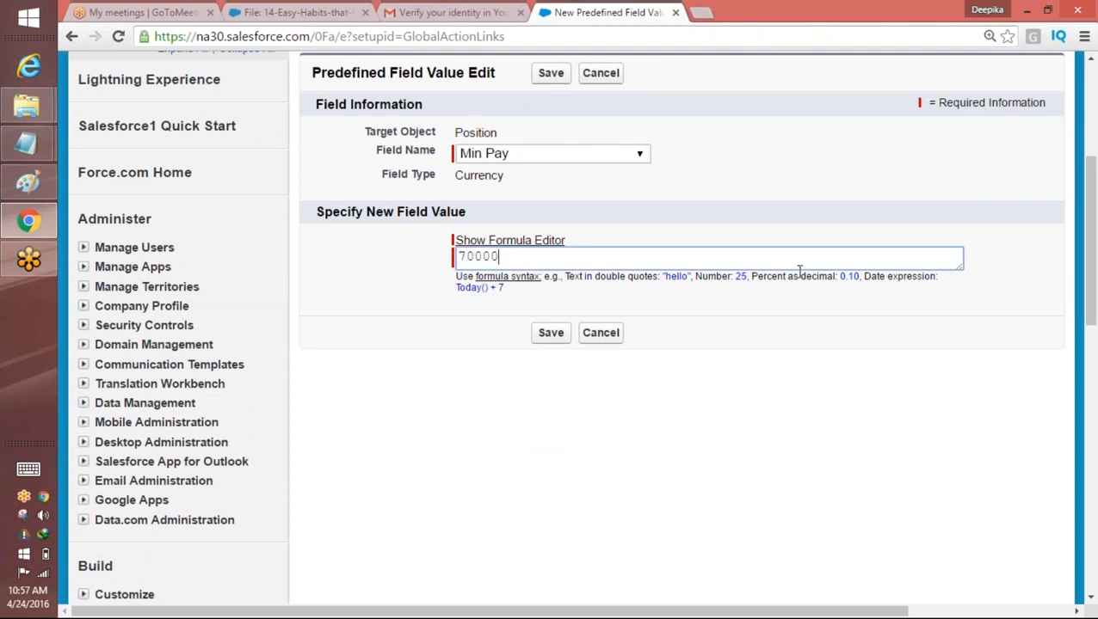
left_click(551, 333)
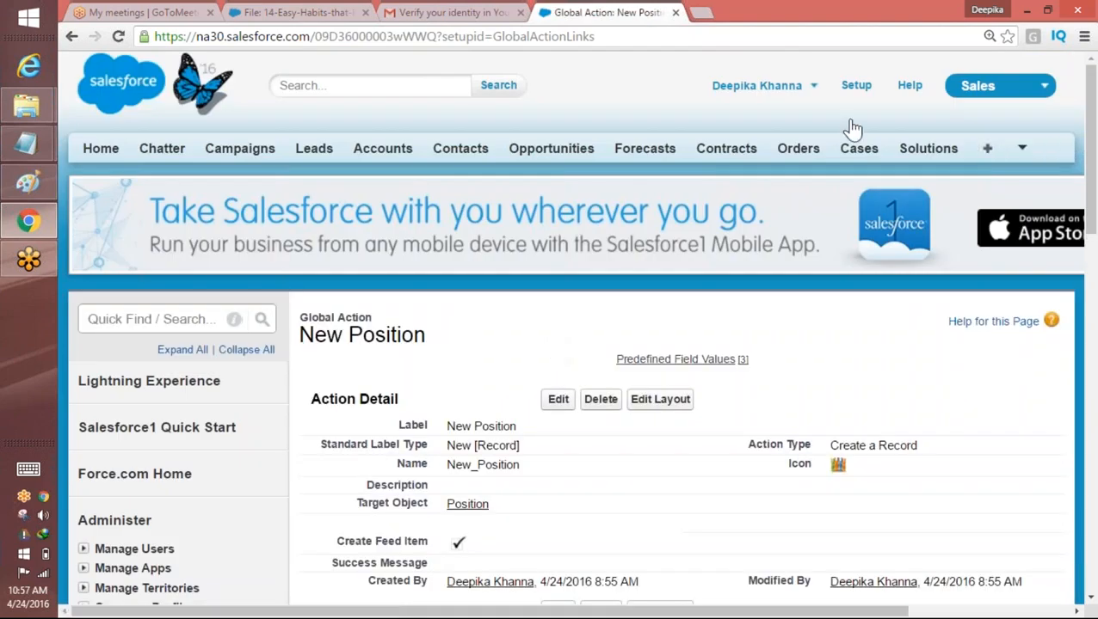
Go to the Chatter feed page
scroll(1093, 198, "down", 6)
scroll(821, 238, "up", 1)
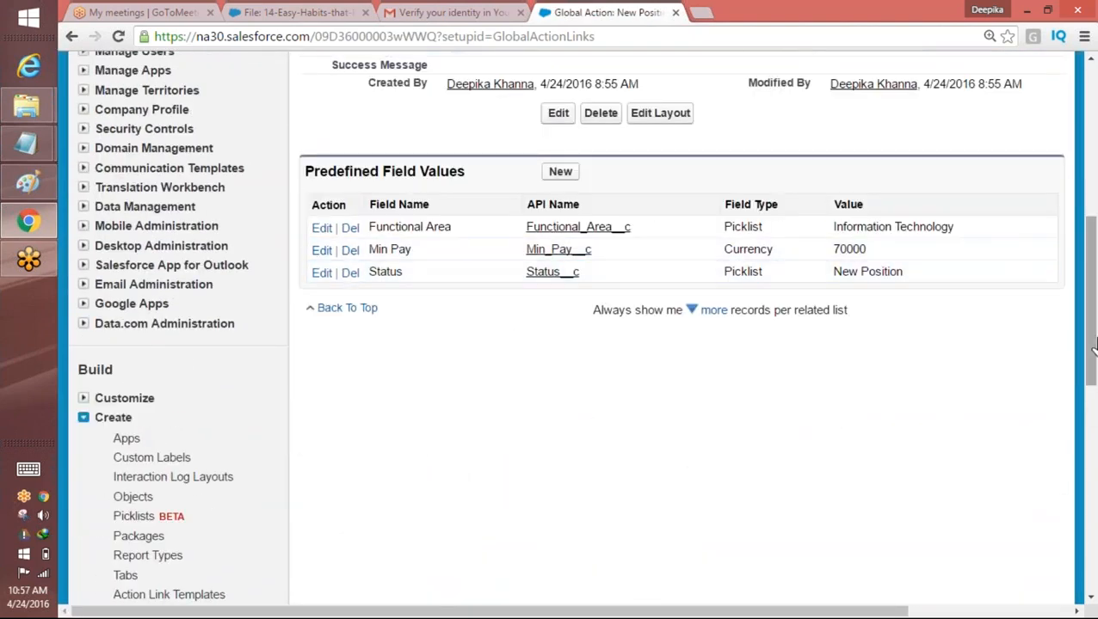
scroll(893, 284, "up", 5)
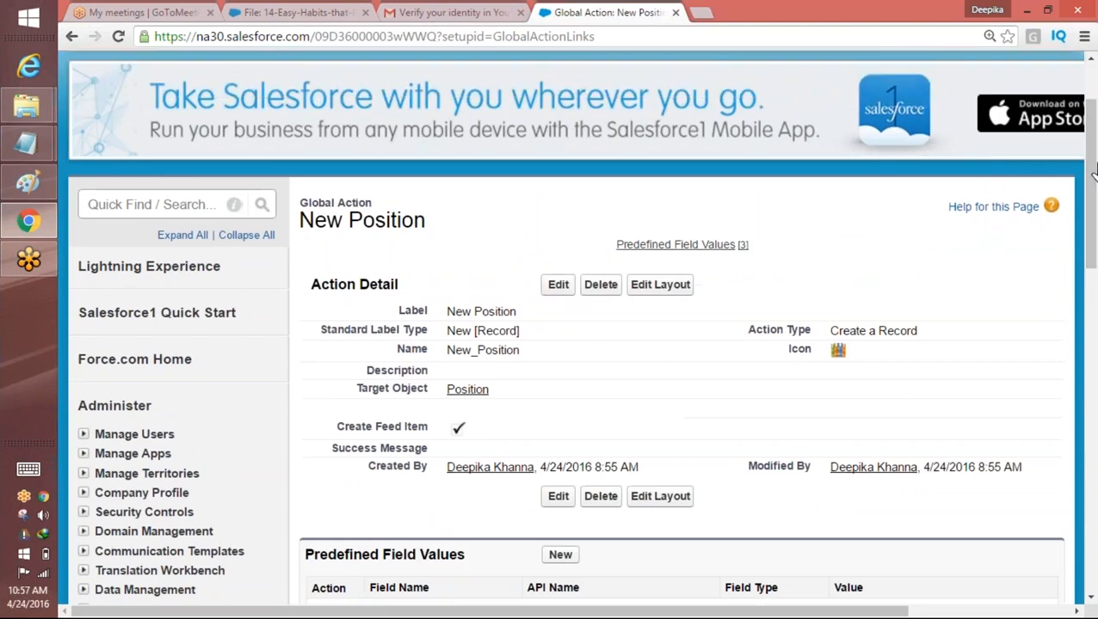
left_click_drag(1091, 173, 1092, 136)
left_click(162, 148)
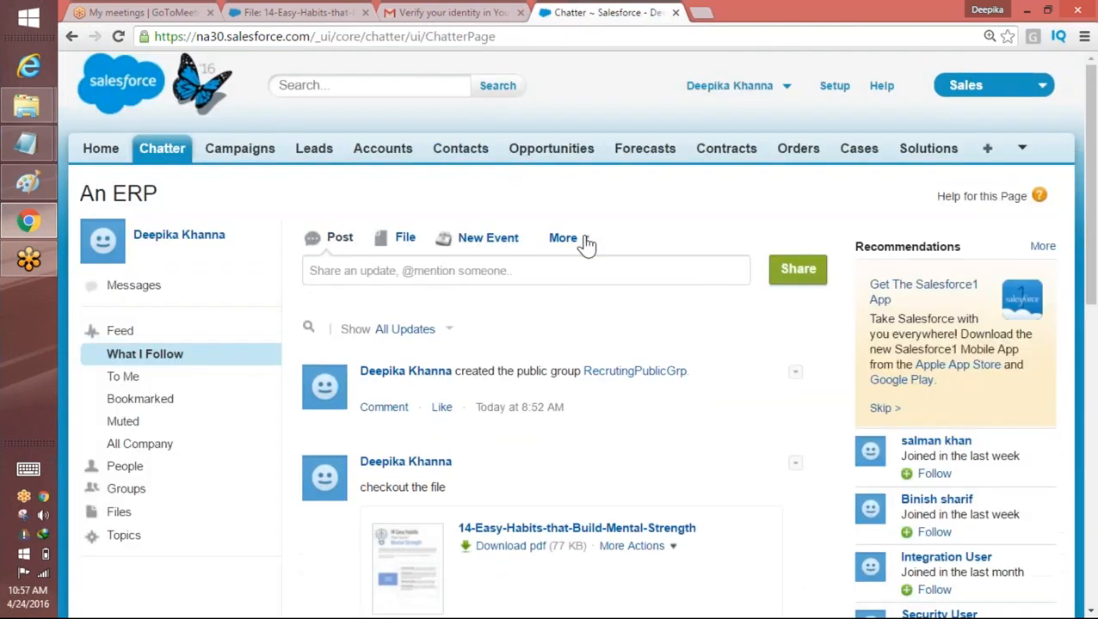
Review the Chatter publisher's More actions, then return to the Force.com Home setup page
left_click(584, 243)
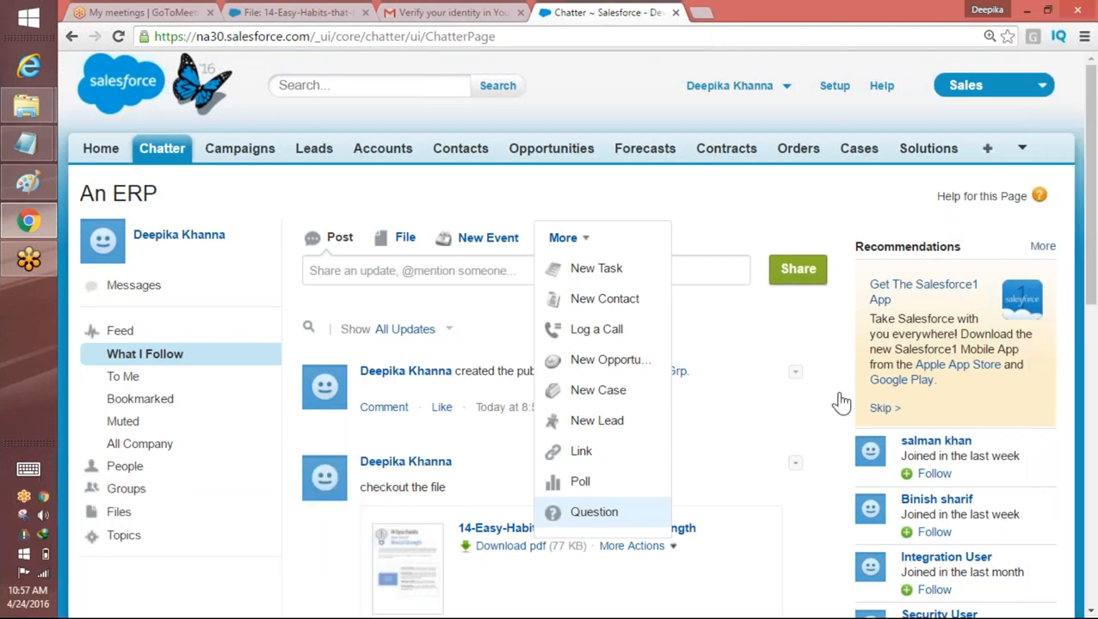
left_click(834, 85)
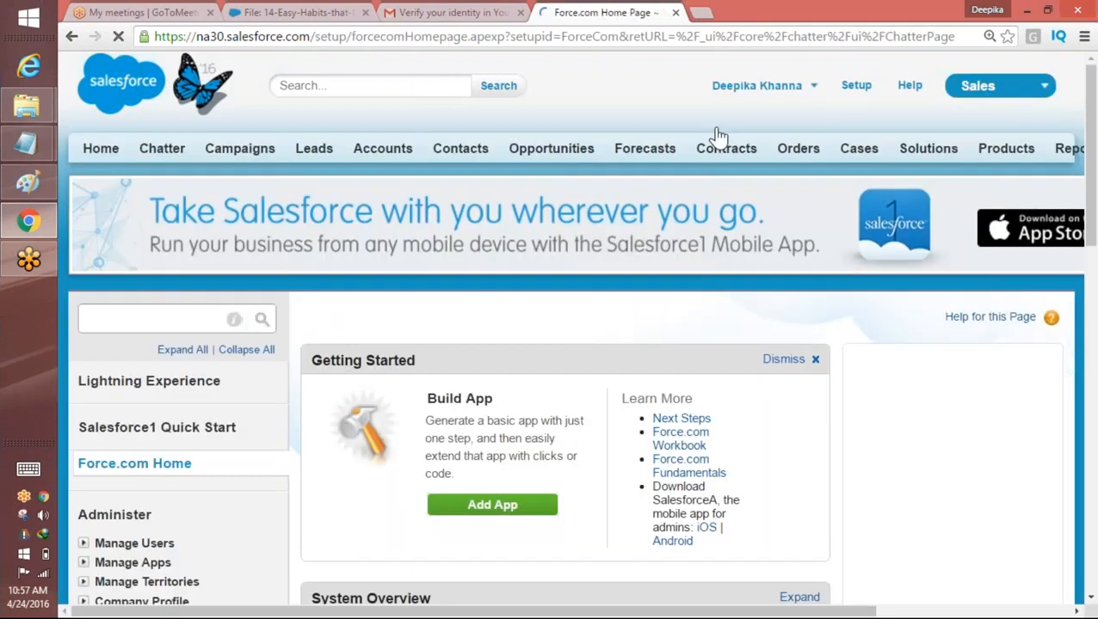
scroll(1093, 198, "down", 1)
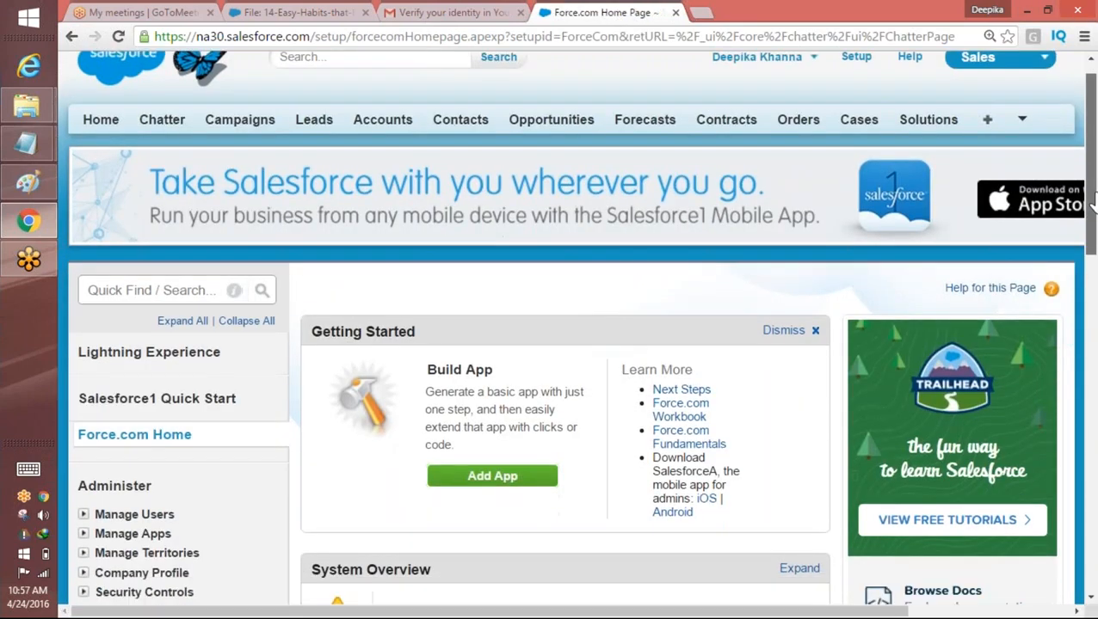
scroll(1092, 197, "up", 1)
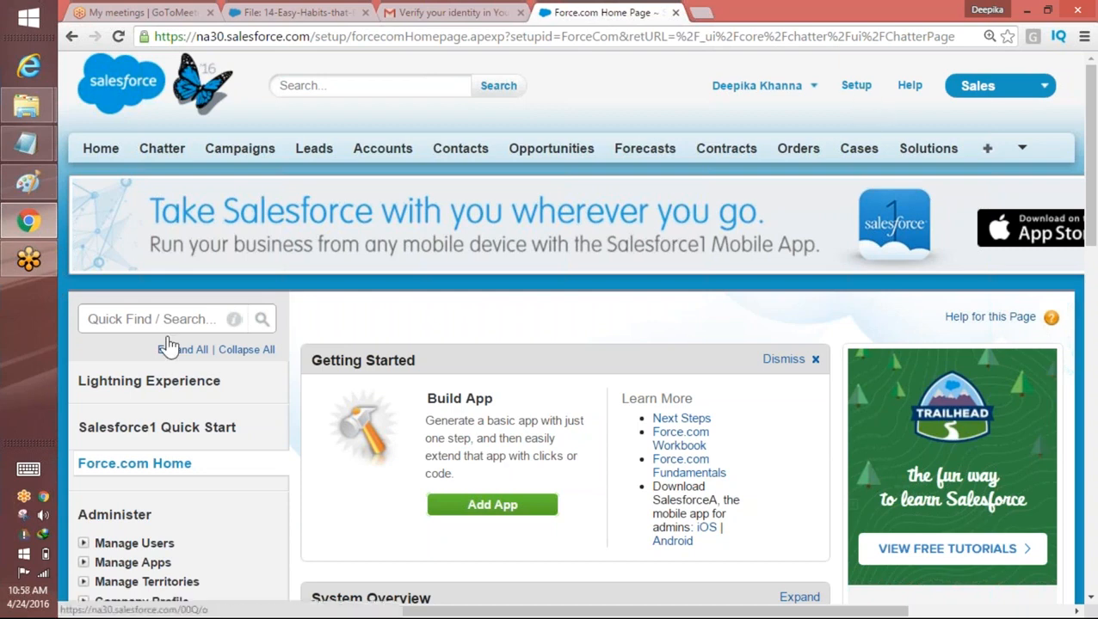
Through Quick Find 'glo', add New Position to the Global Layout's Classic Publisher actions and save
left_click(190, 324)
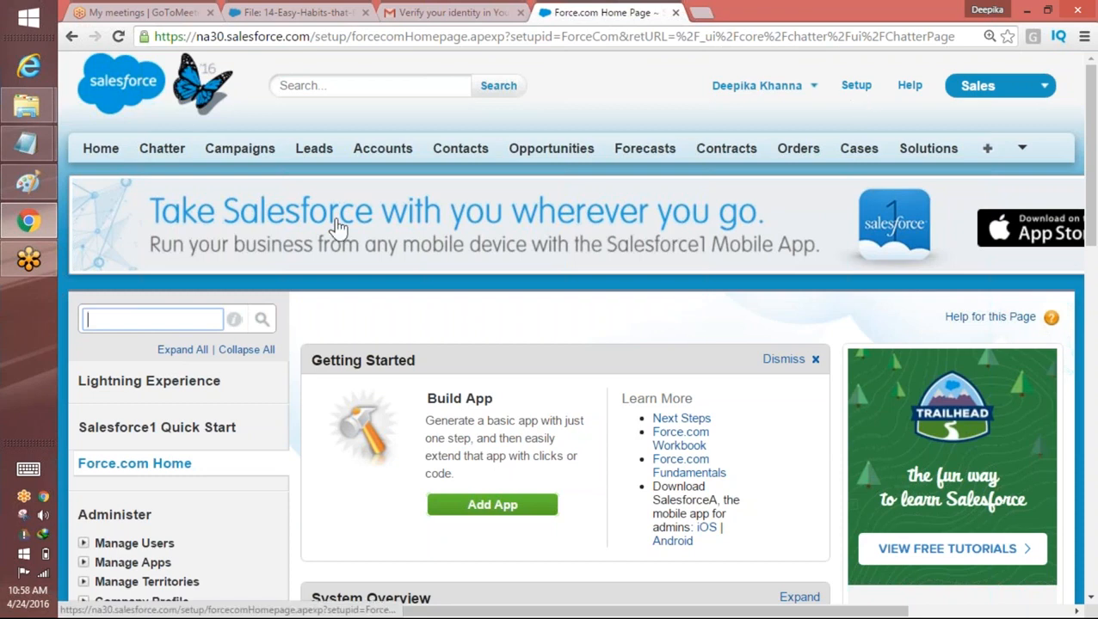
type("glo")
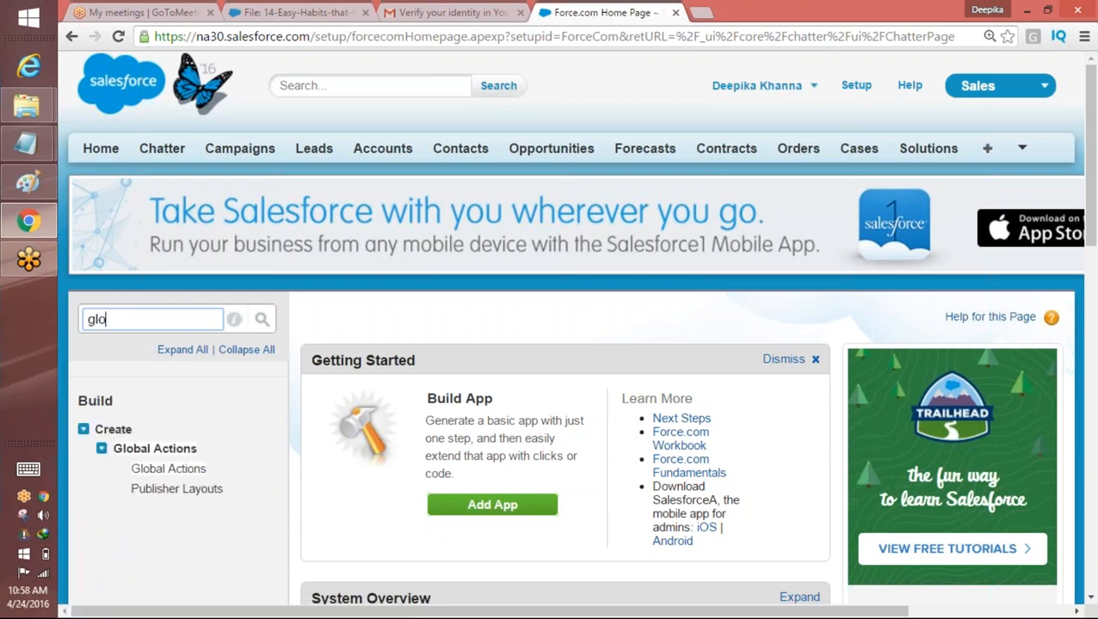
left_click(172, 490)
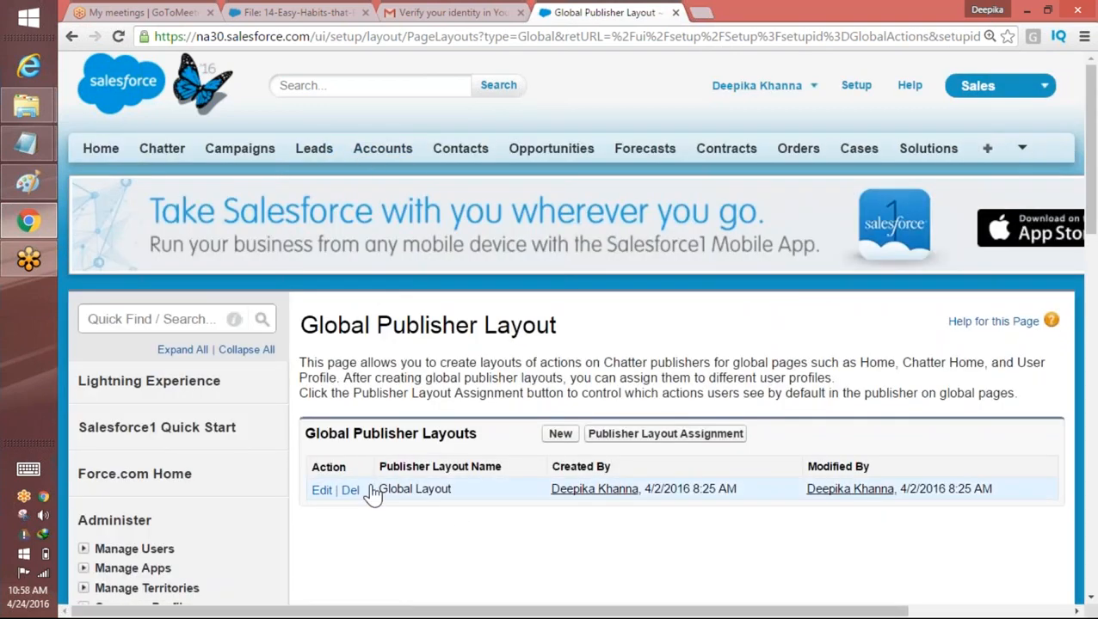
left_click(321, 490)
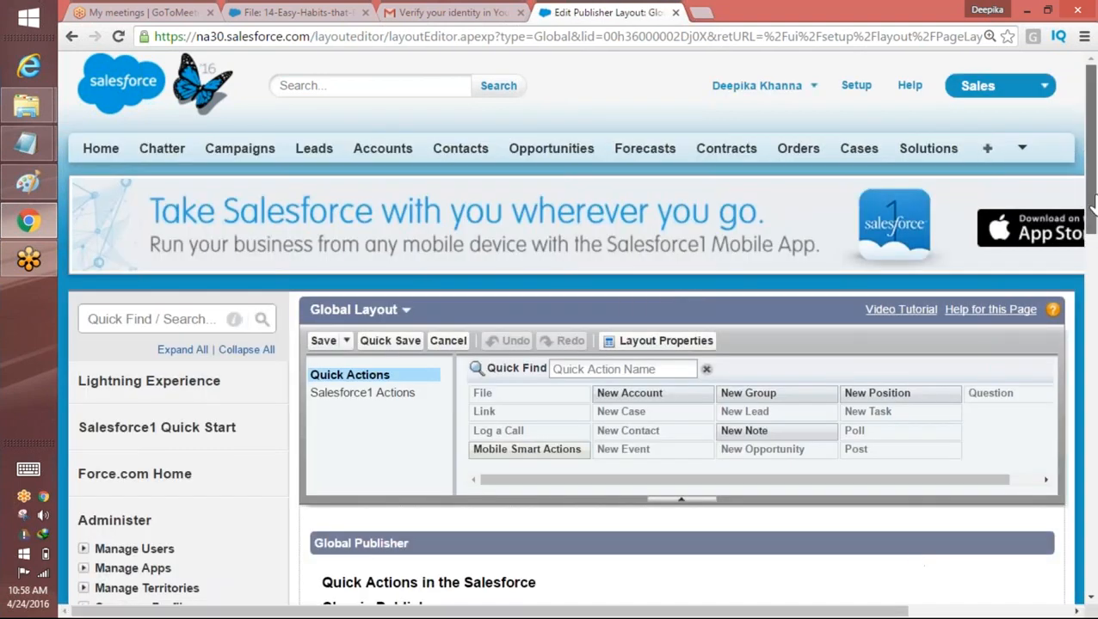
left_click_drag(1089, 199, 1094, 274)
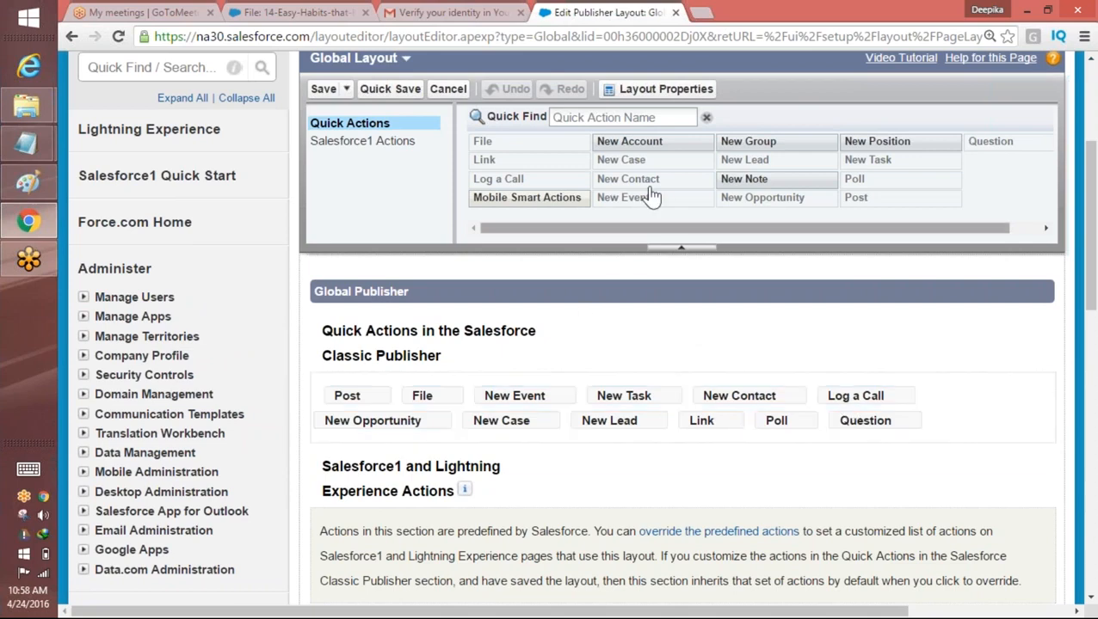
mouse_move(866, 140)
left_mouse_down()
mouse_move(951, 389)
mouse_move(929, 392)
left_mouse_up()
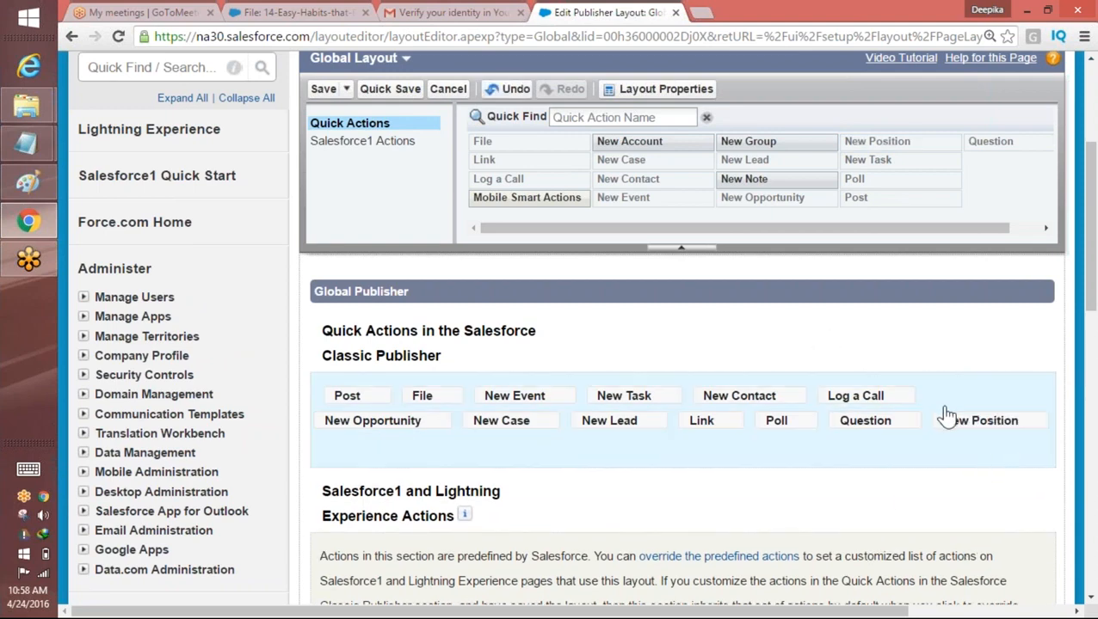
left_click(319, 91)
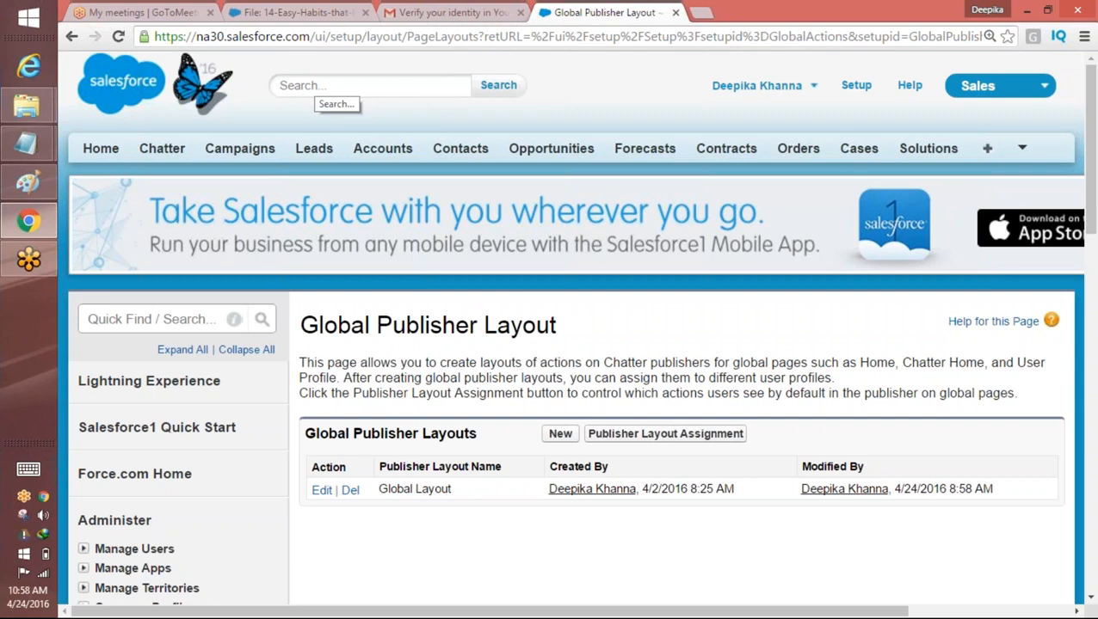
Open the New Position quick form from the Chatter publisher's More actions
left_click(163, 150)
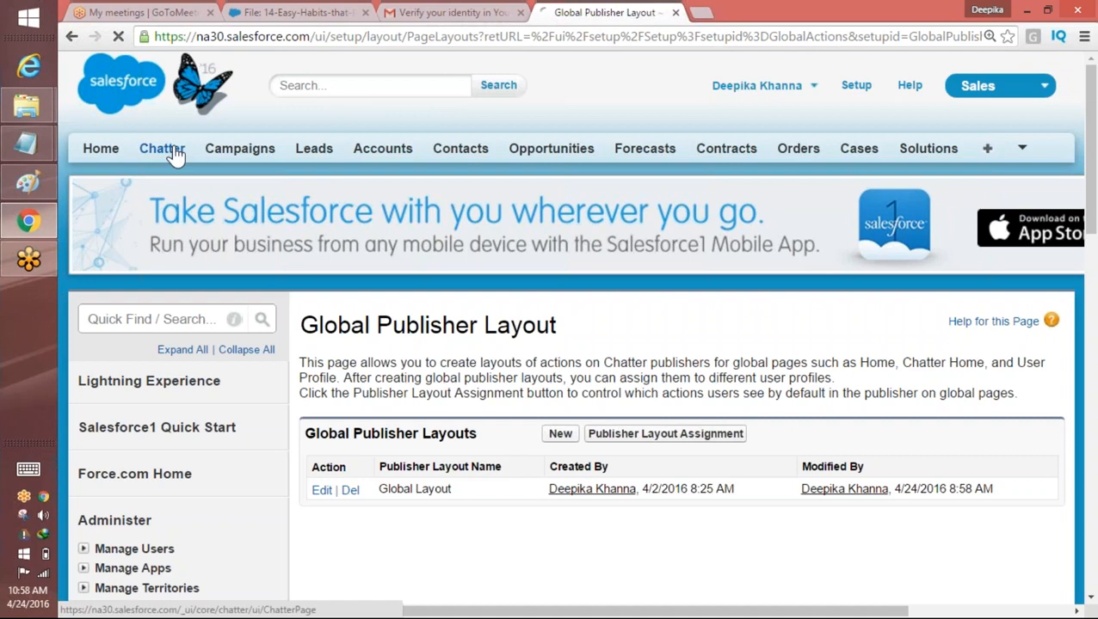
left_click(568, 238)
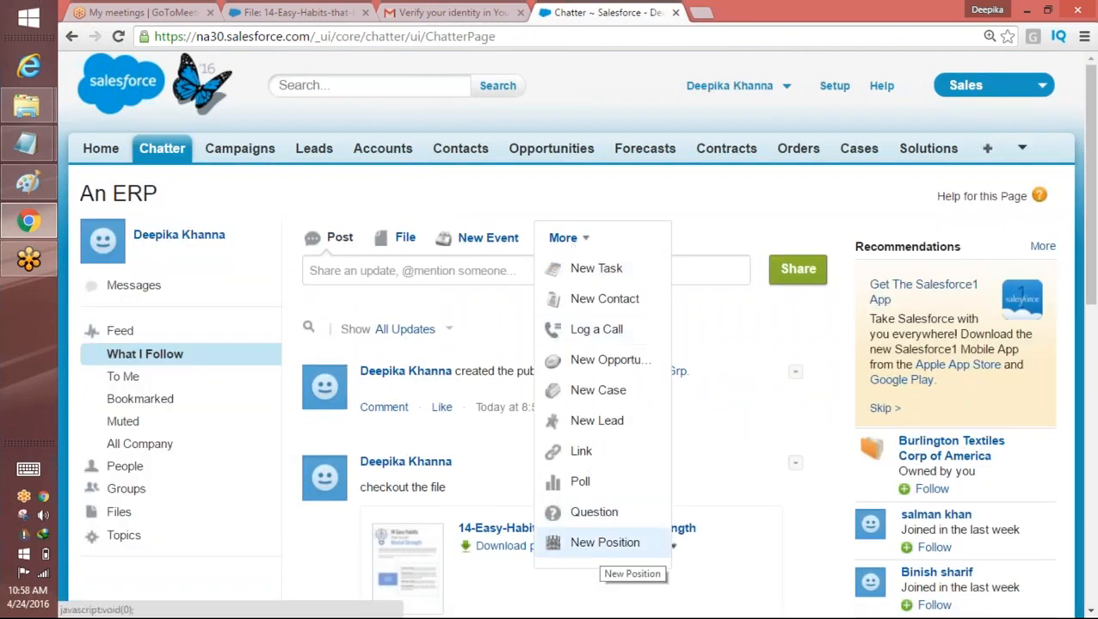
left_click(605, 543)
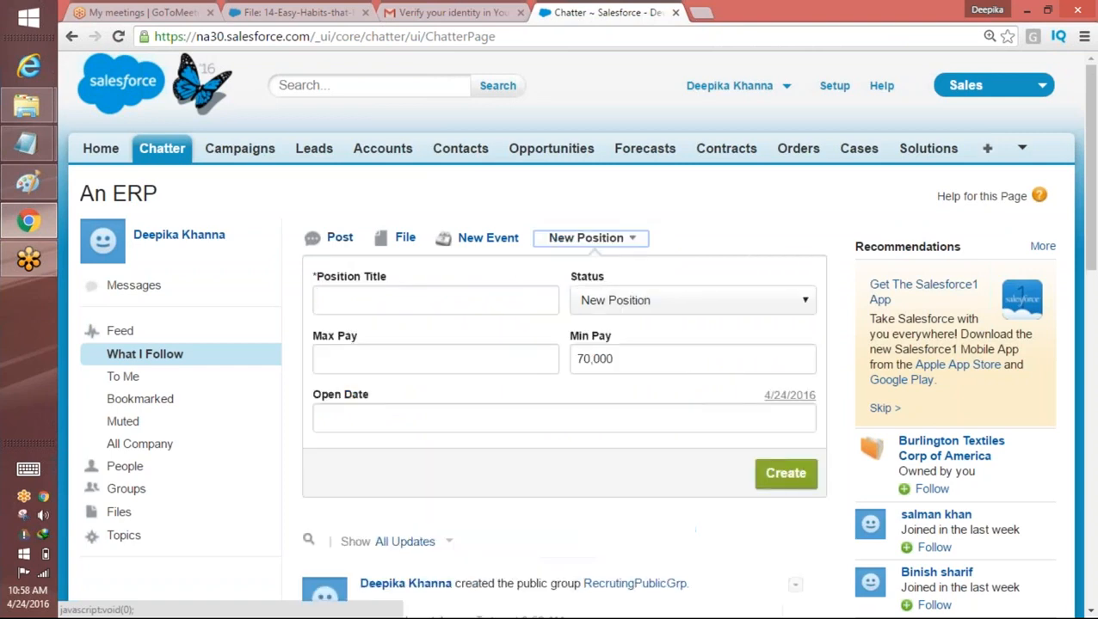
scroll(1075, 185, "down", 1)
left_click_drag(633, 289, 575, 291)
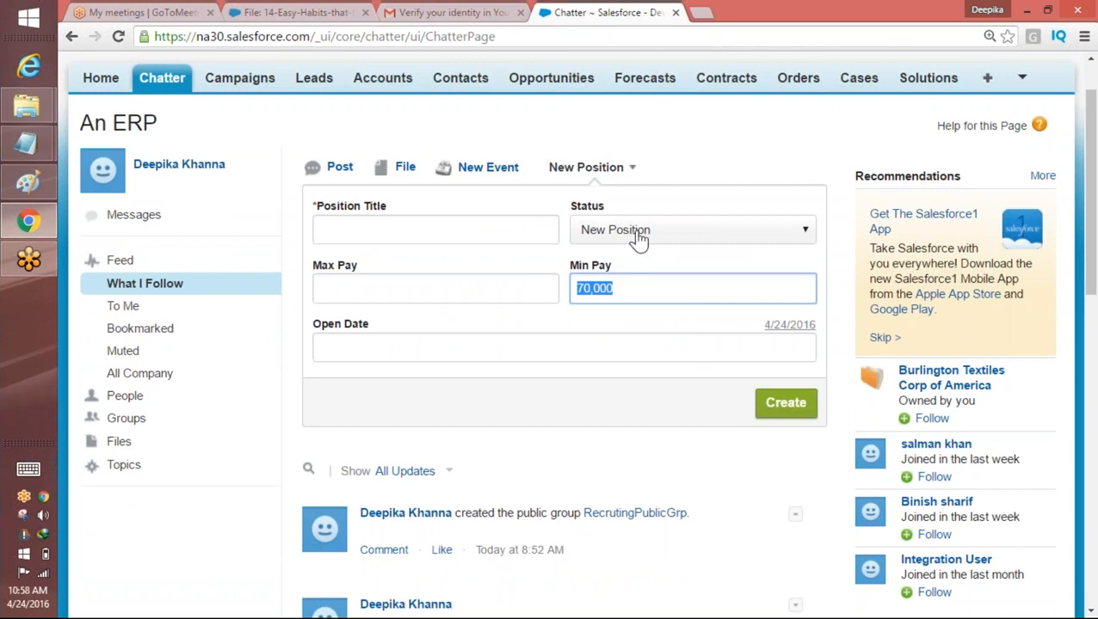
Fill in title Salesforce Level 1, max pay and open date 4/24/2016, then submit
left_click(345, 223)
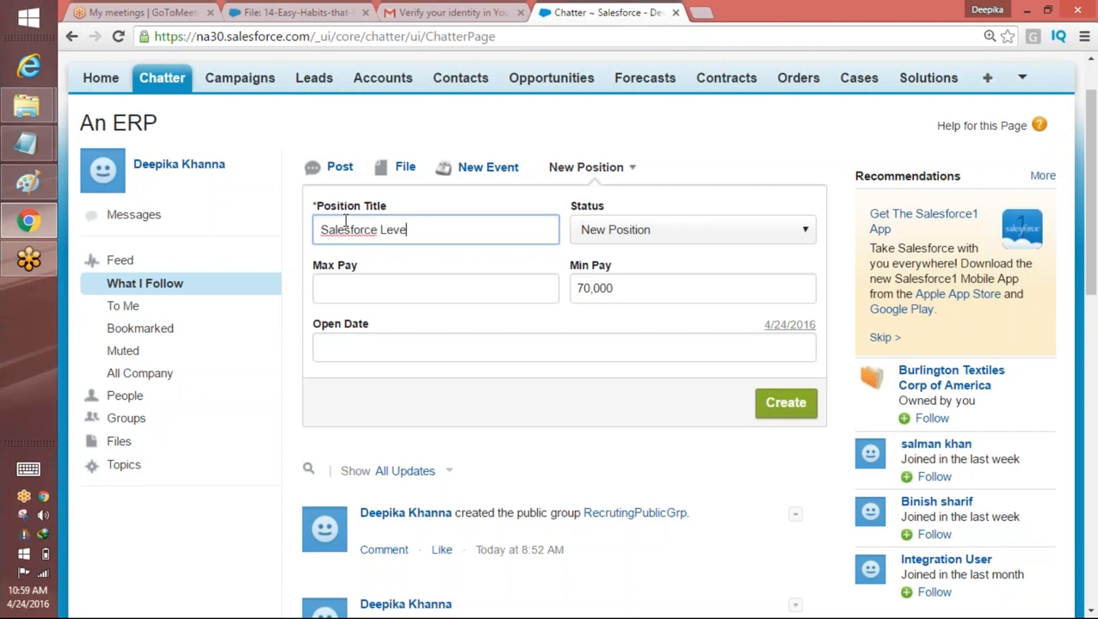
key("Tab")
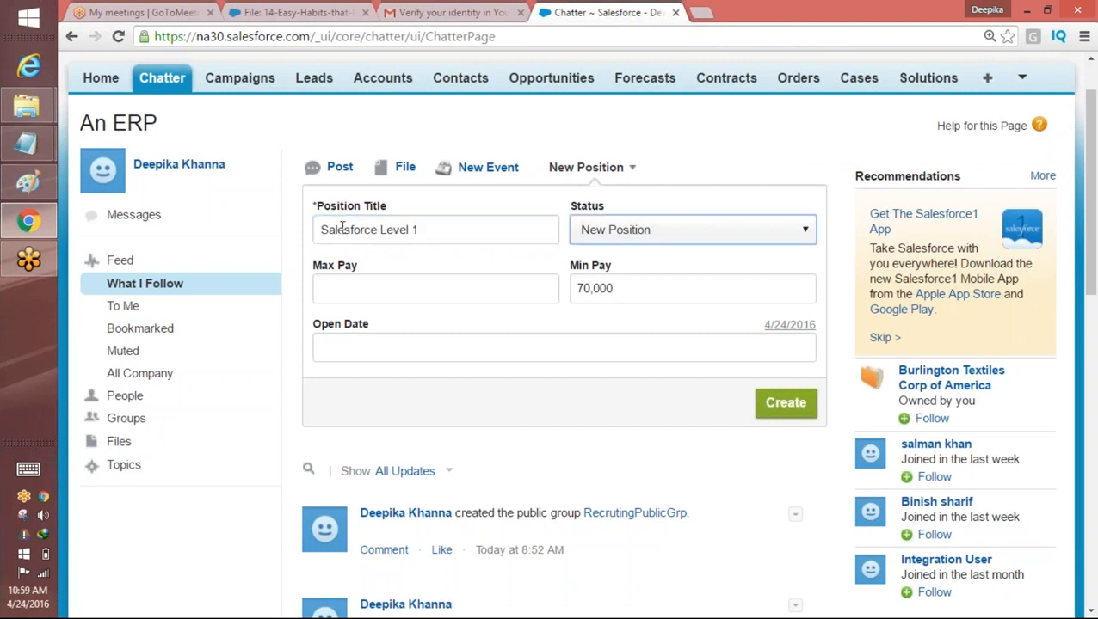
left_click(337, 286)
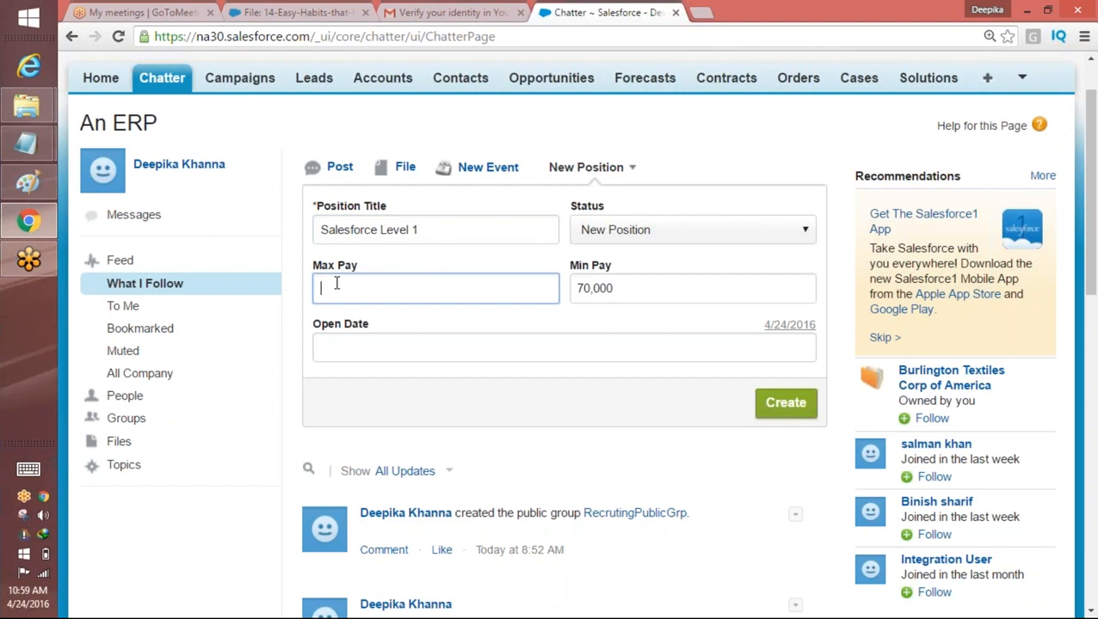
left_click(434, 345)
left_click(334, 484)
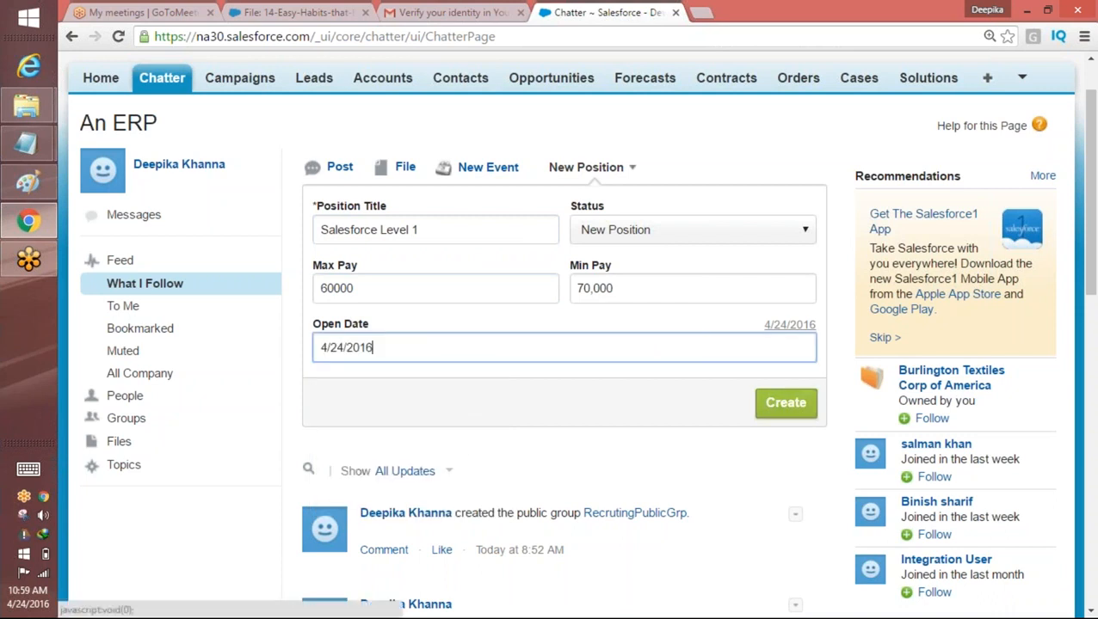
left_click(785, 401)
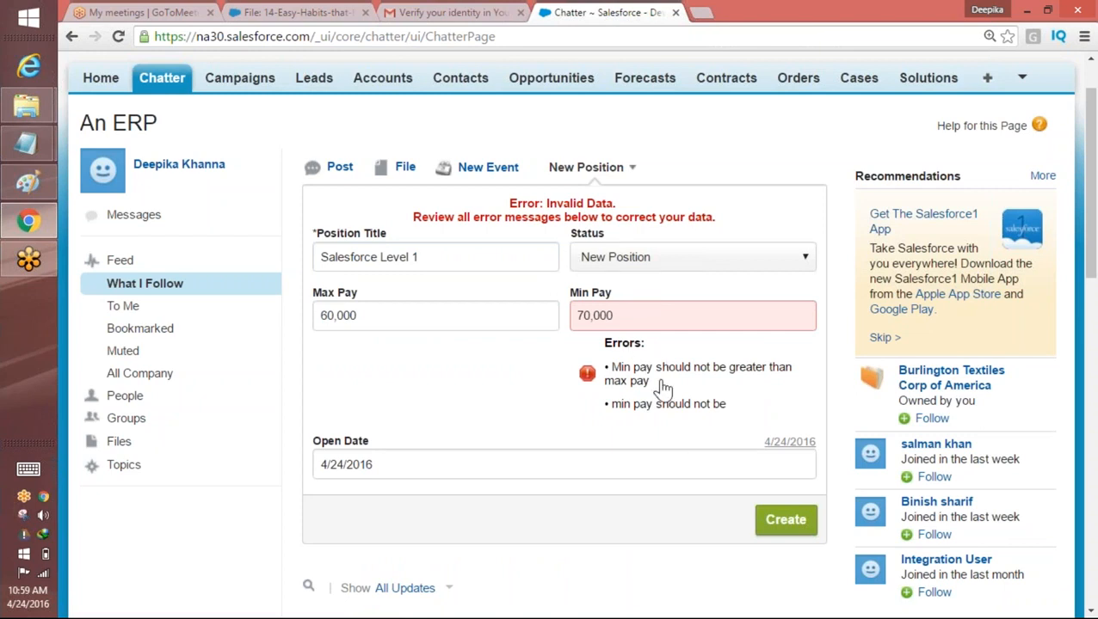
Fix the pay error by raising Max Pay to 160,000 and resubmit the position
left_click_drag(651, 382, 612, 368)
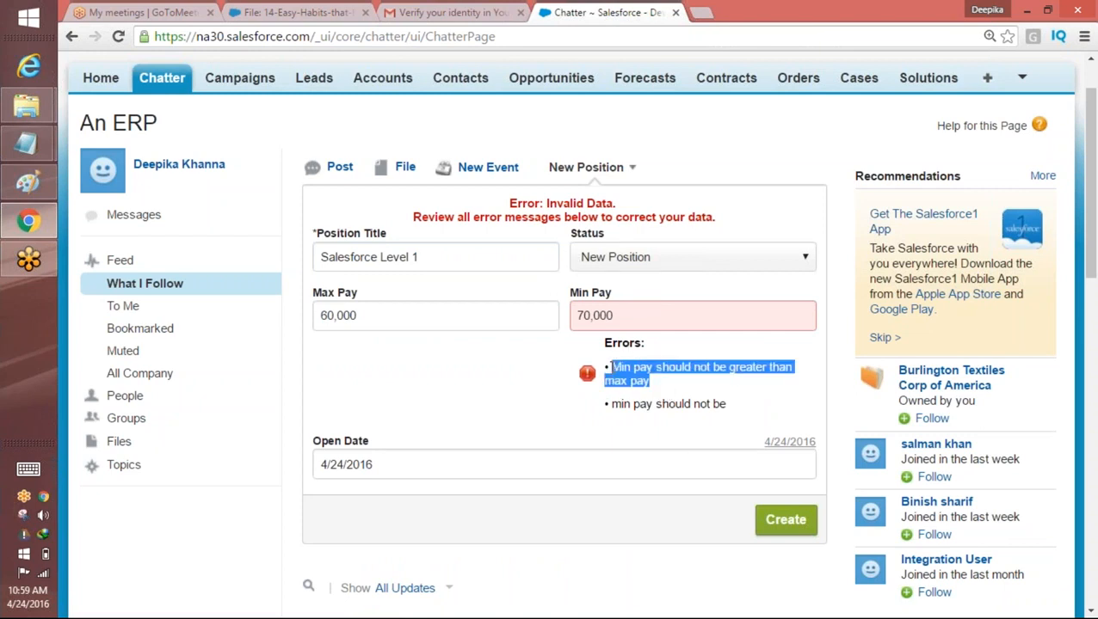
left_click(321, 314)
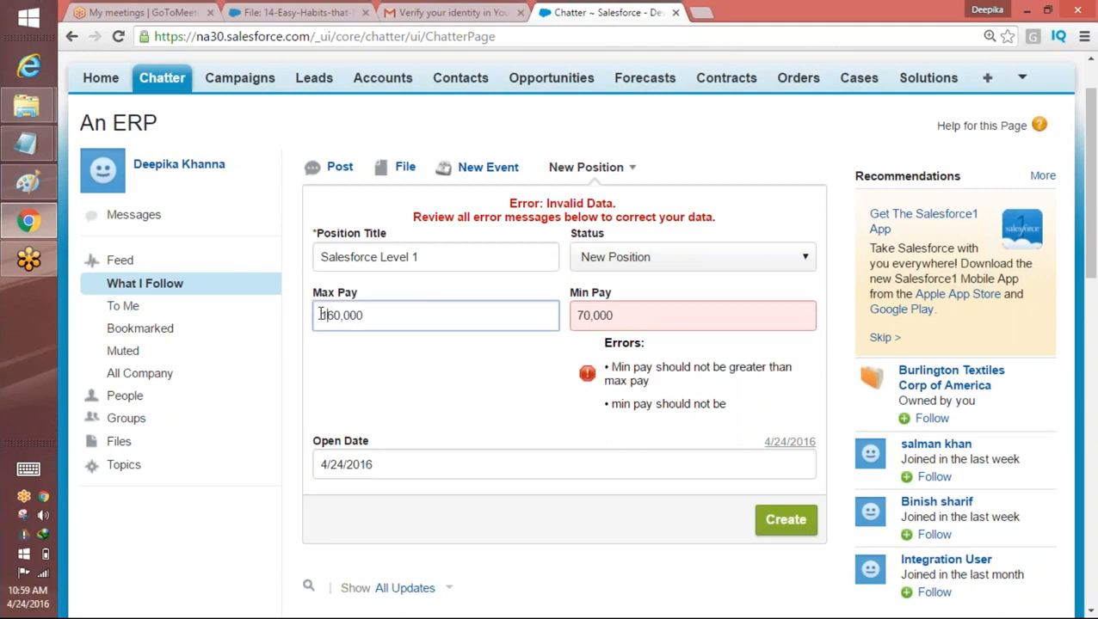
left_click(775, 529)
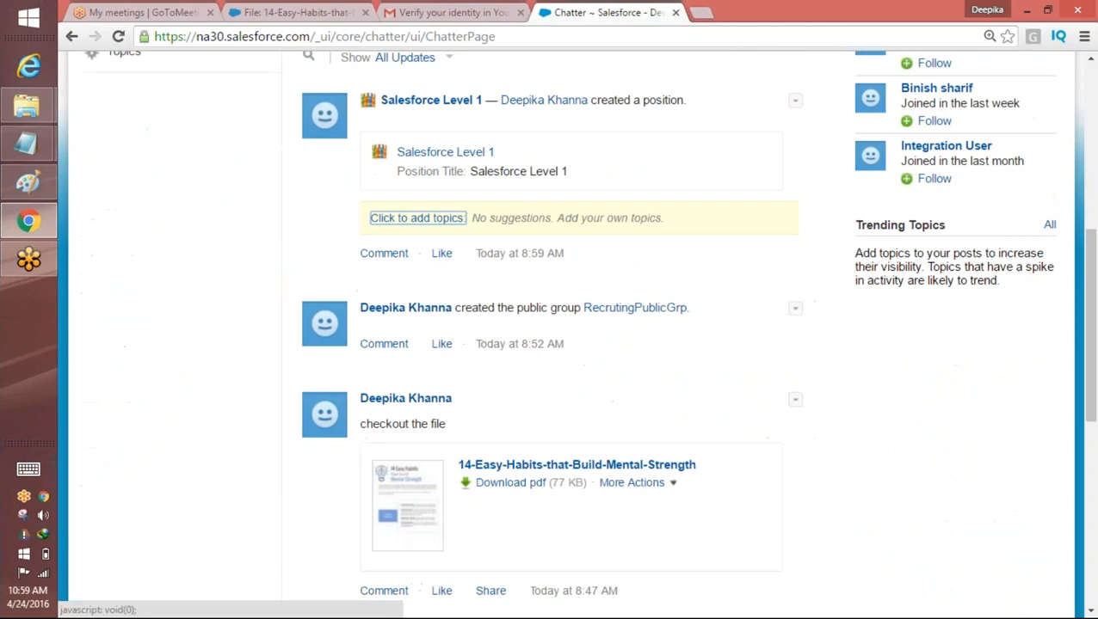
Switch to the Recruiting app and open the Salesforce Level 1 record from the Positions tab
left_click_drag(1091, 350, 1090, 176)
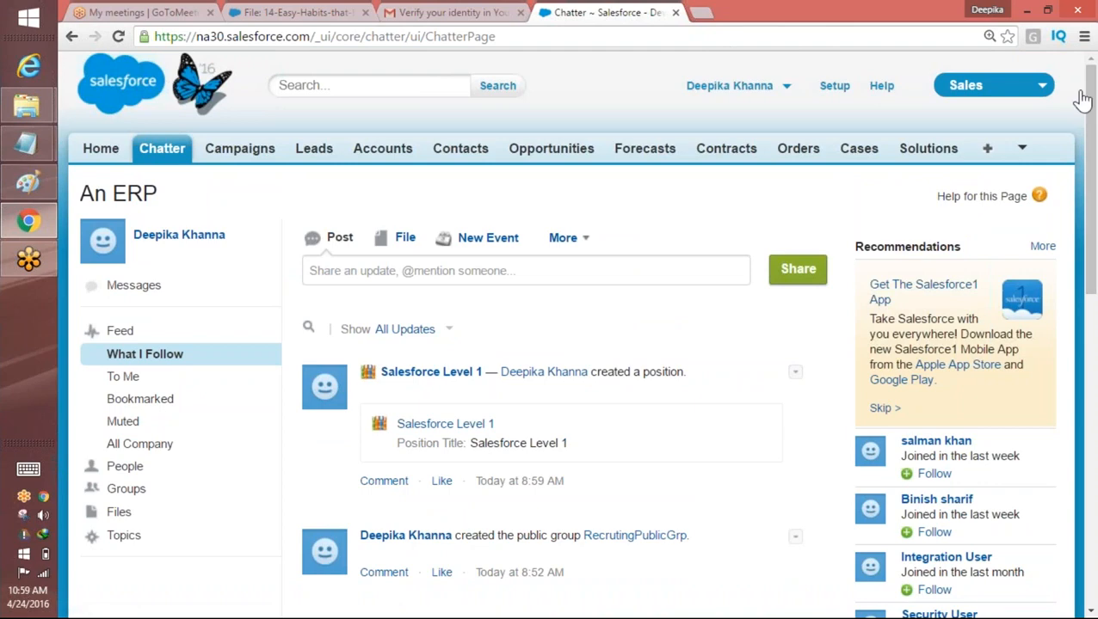
left_click_drag(1090, 121, 1091, 181)
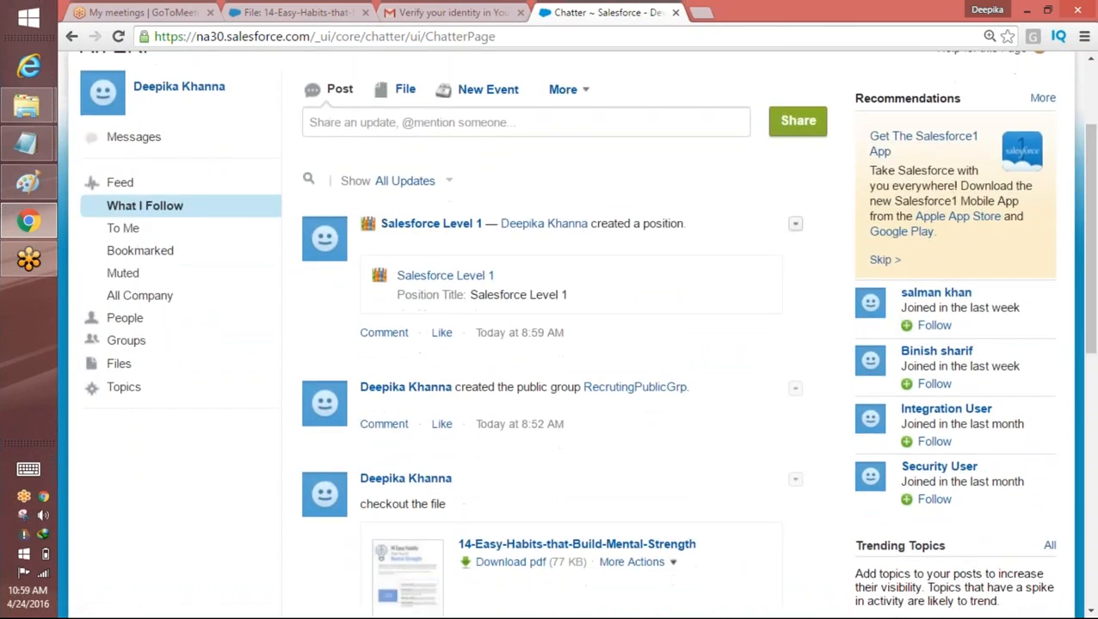
scroll(1090, 163, "up", 1)
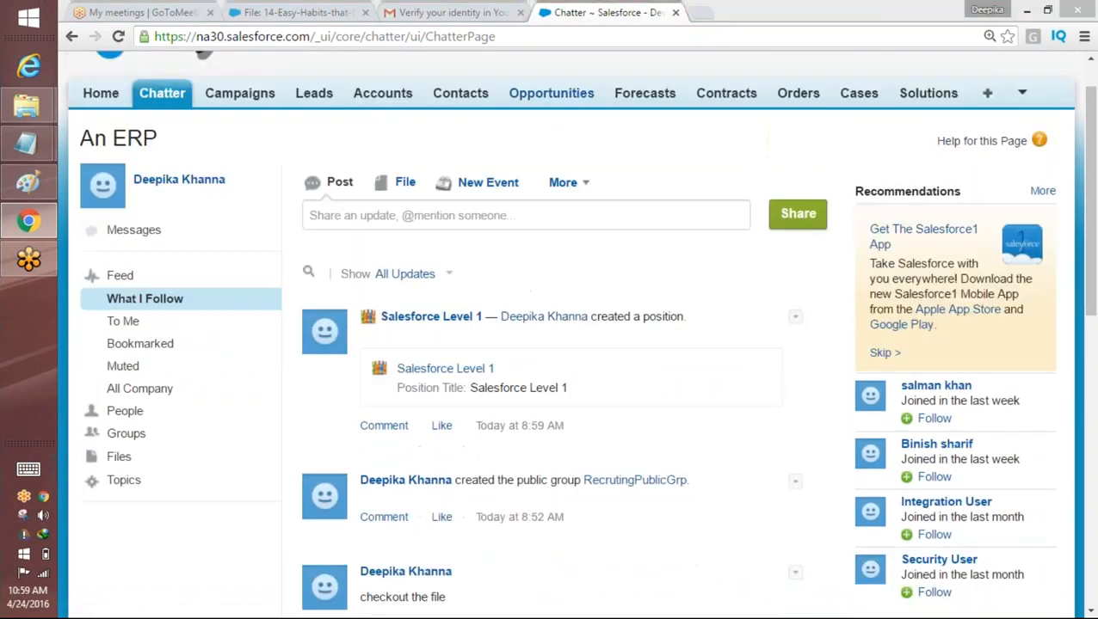
left_click(1022, 92)
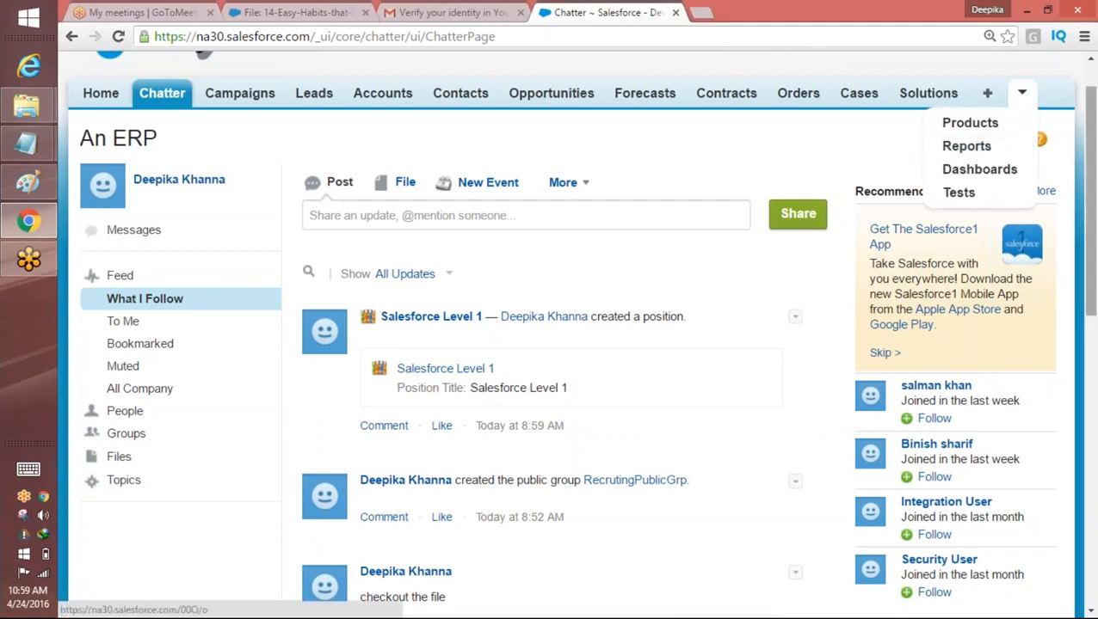
scroll(802, 122, "up", 1)
left_click(955, 86)
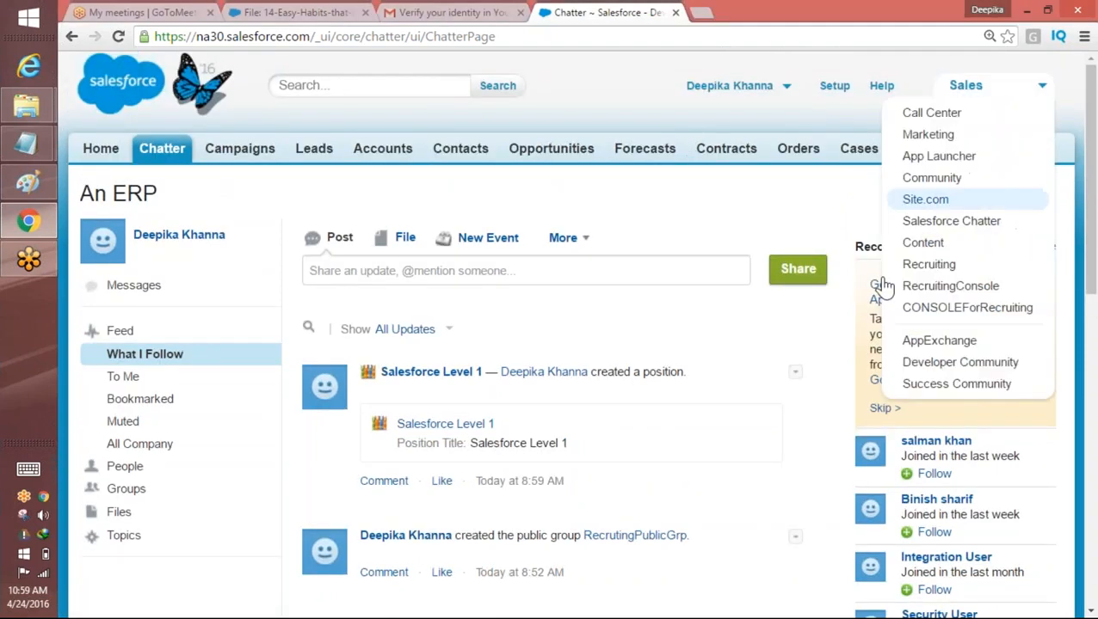
left_click(929, 264)
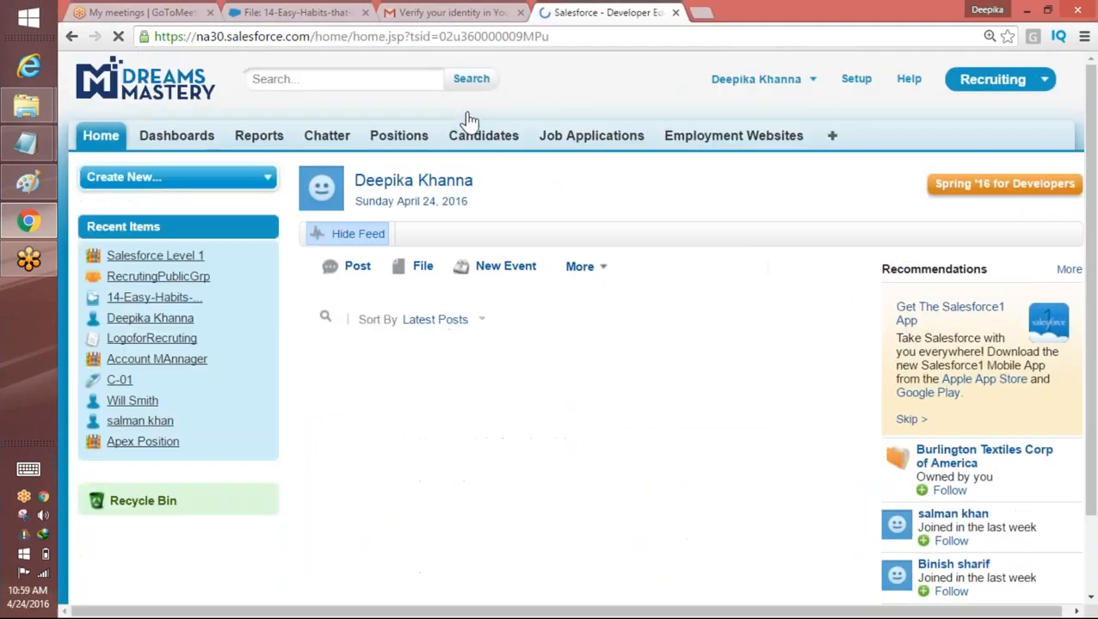
left_click(399, 135)
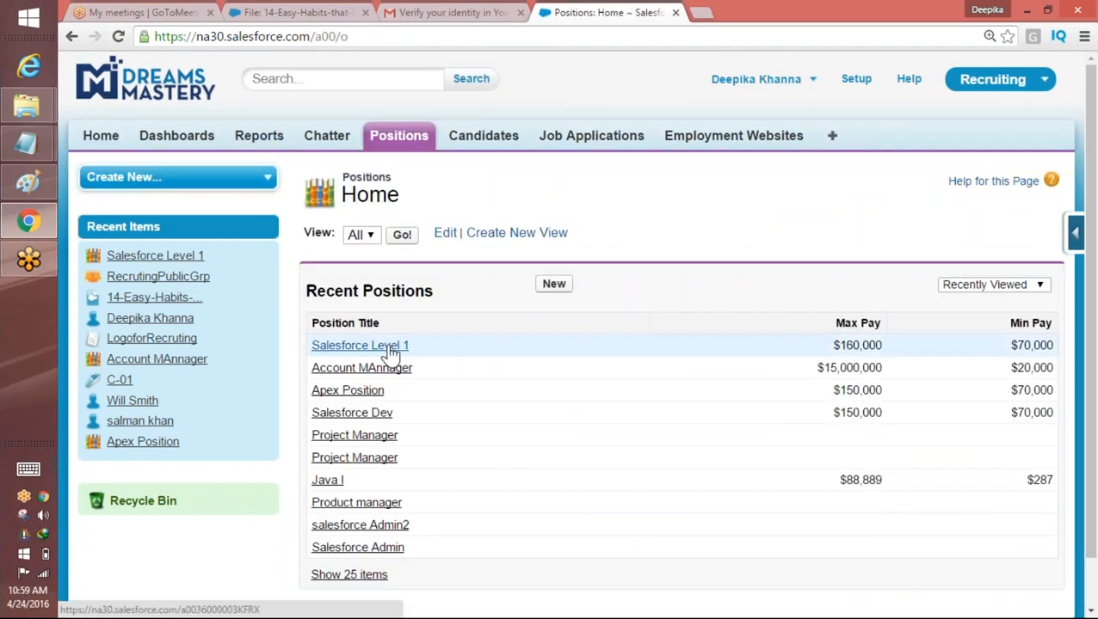
left_click(386, 348)
left_click_drag(1091, 161, 1074, 111)
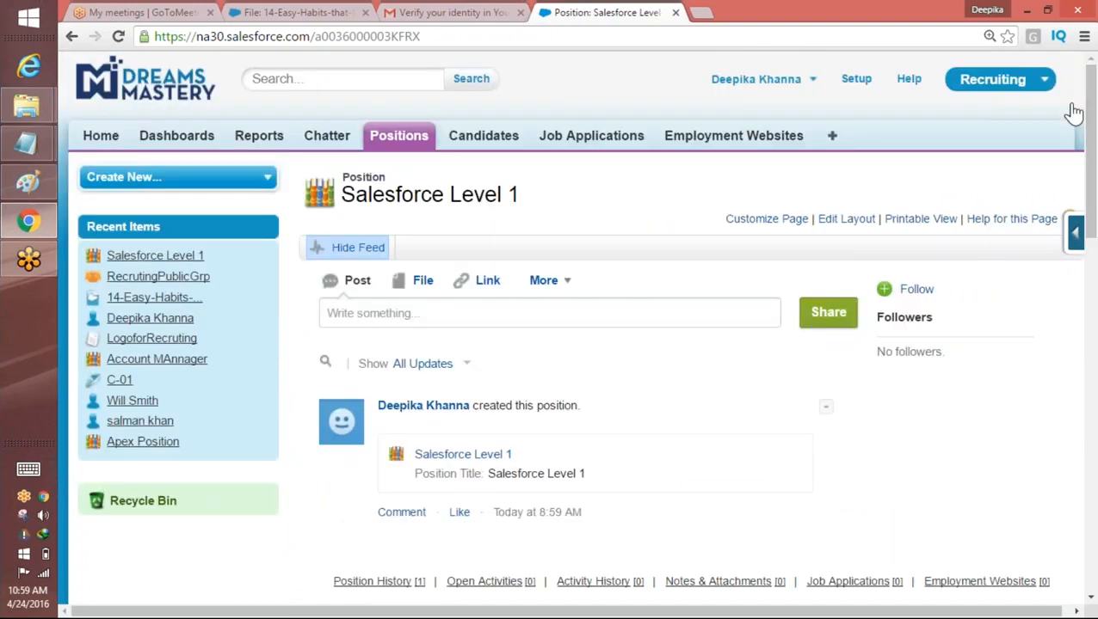
Return to the Chatter feed via Setup and show the publisher's More actions list
left_click(856, 79)
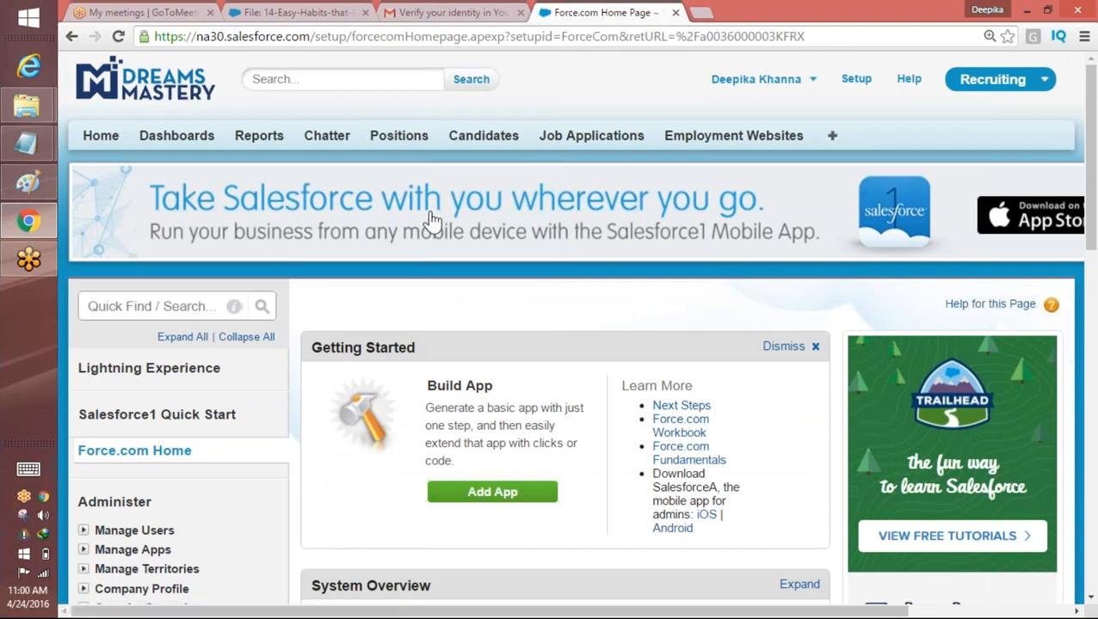
left_click(856, 79)
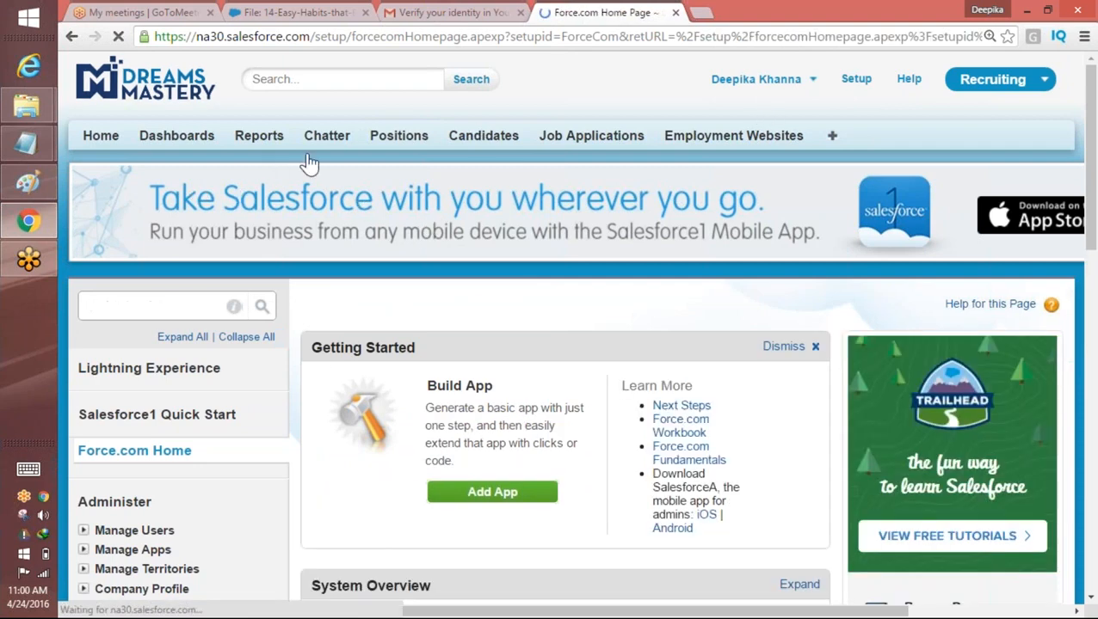
left_click(327, 135)
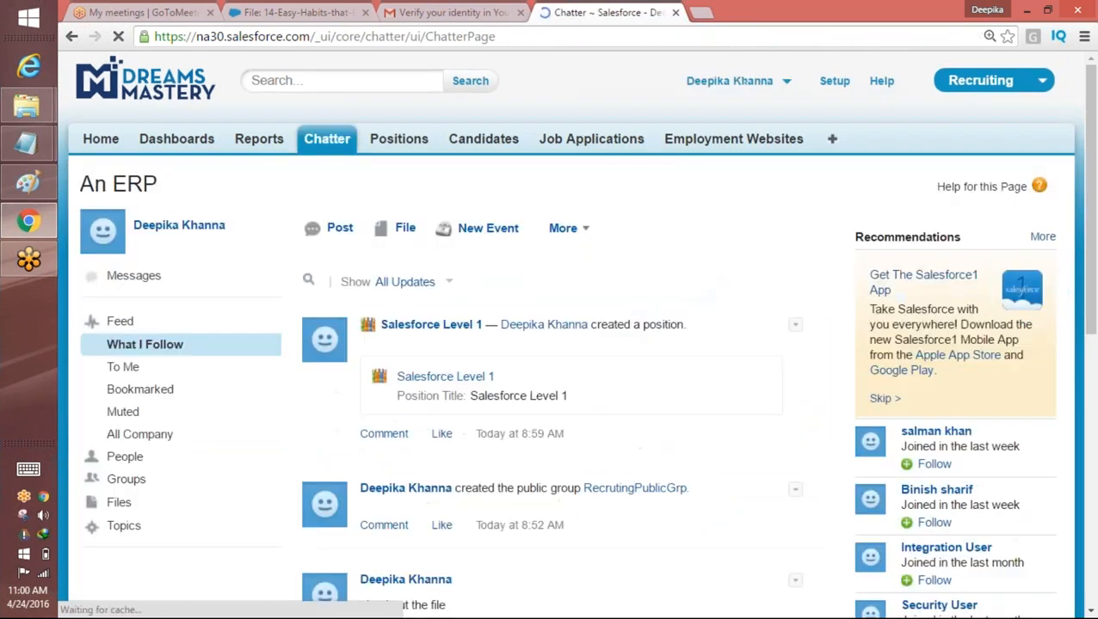
left_click(585, 232)
mouse_move(1091, 165)
left_mouse_down()
mouse_move(1090, 256)
mouse_move(1093, 185)
left_mouse_up()
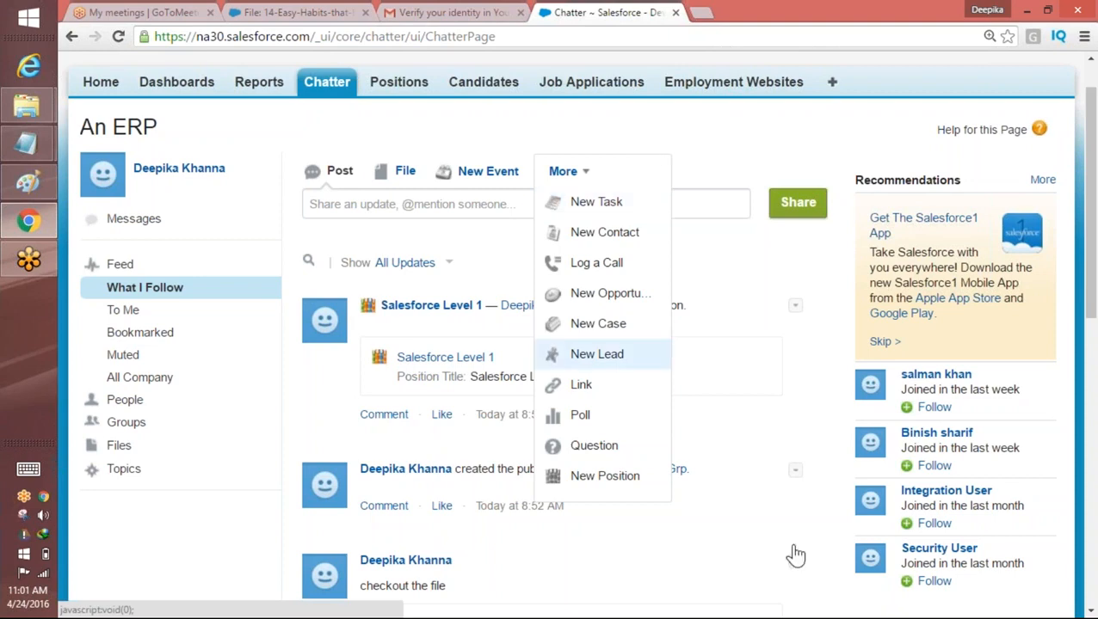
Open an empty New Candidate form from the Candidates tab, then go to Setup
scroll(1093, 222, "up", 1)
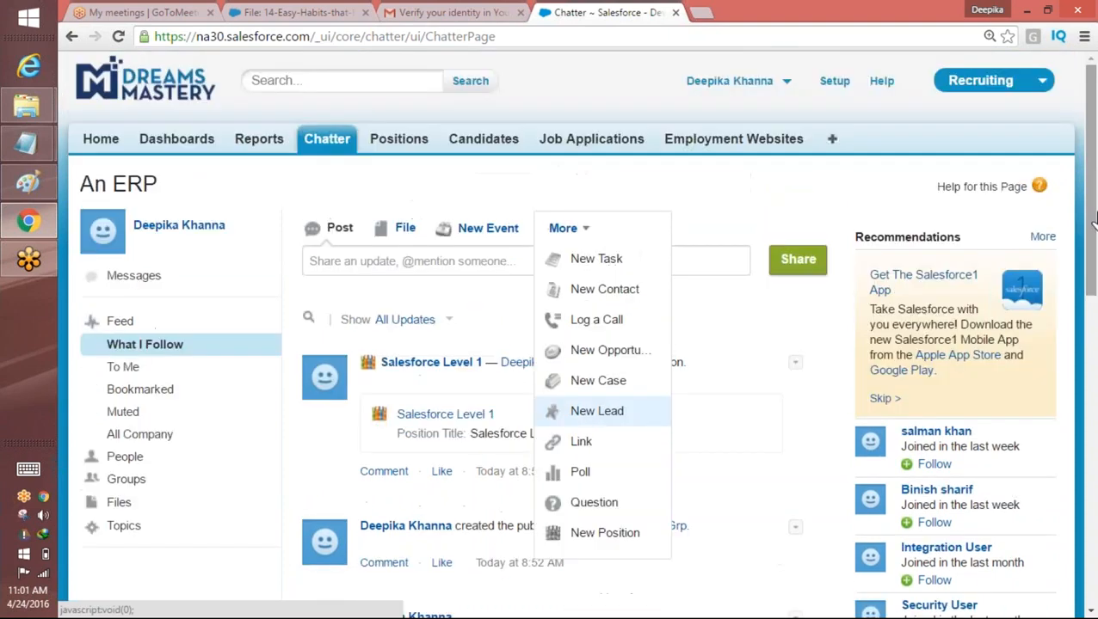
left_click(484, 139)
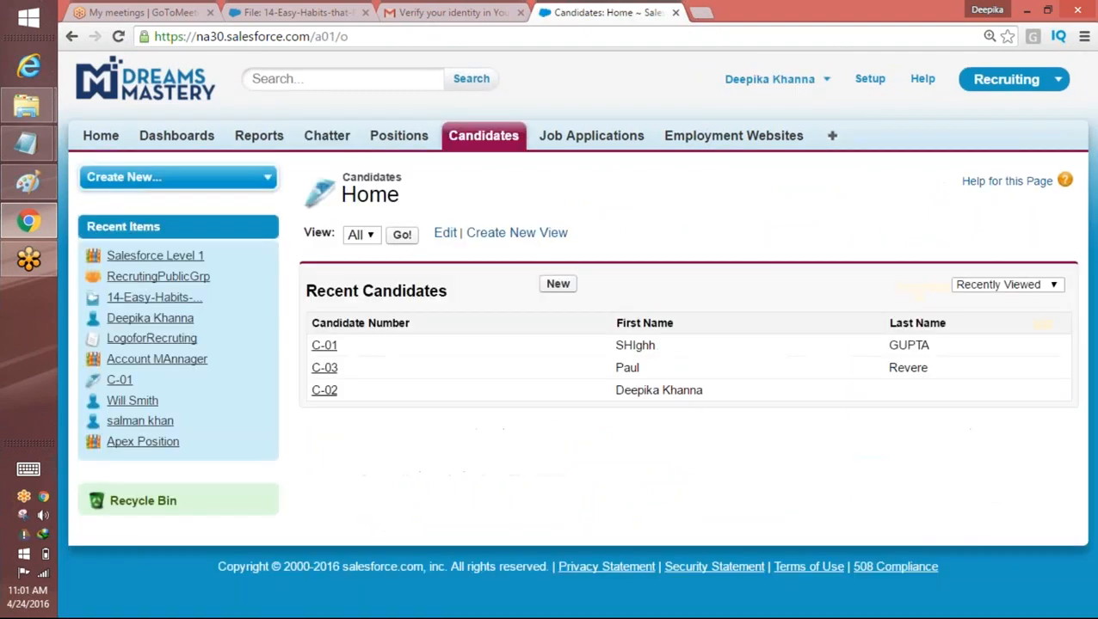
left_click(559, 283)
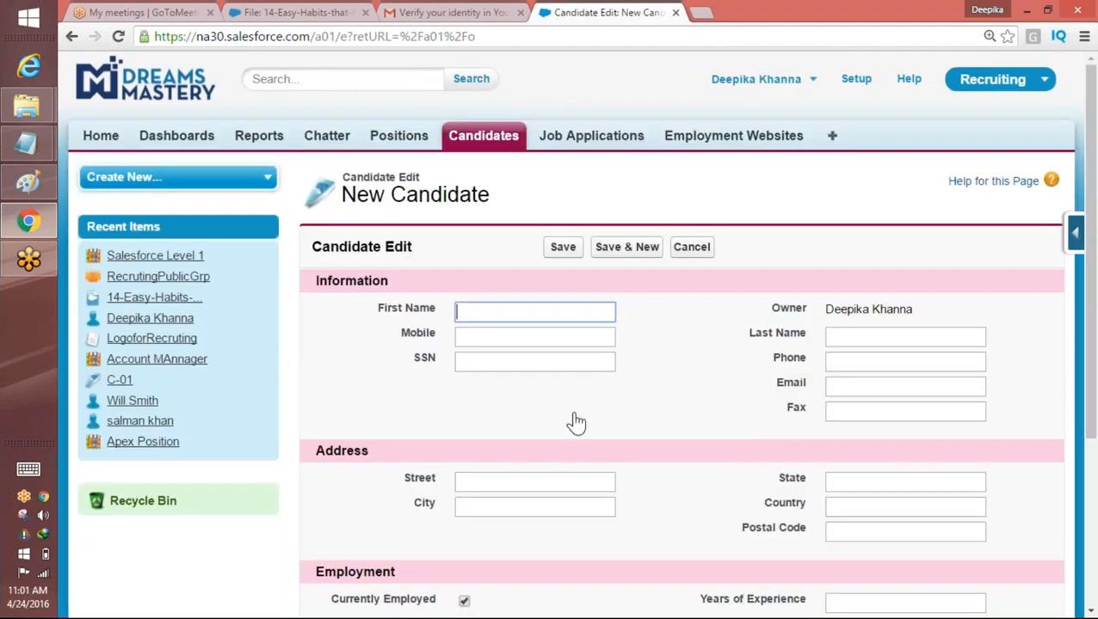
left_click_drag(1093, 295, 1005, 287)
left_click_drag(1092, 187, 1092, 65)
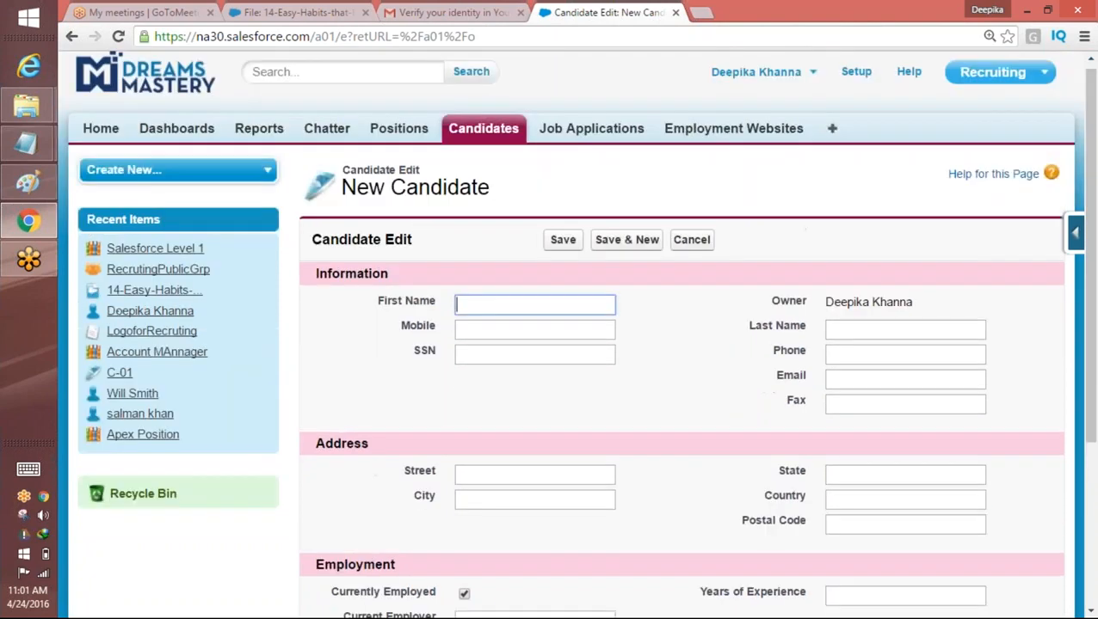
left_click(851, 71)
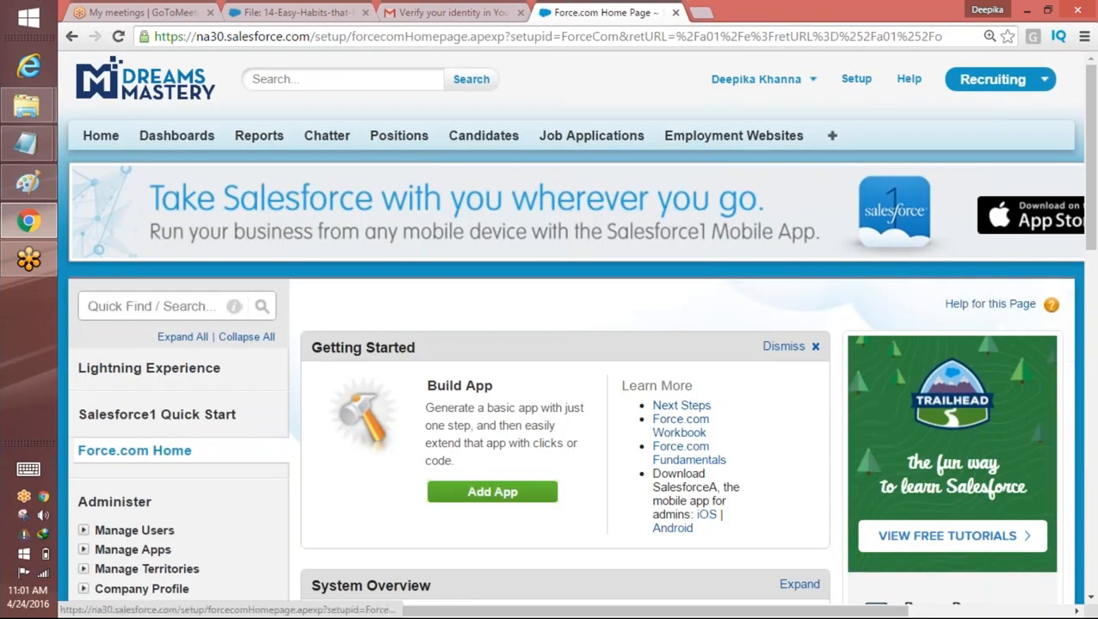
Find Global Actions with Quick Find 'glob' and start a new global action
left_click(159, 299)
type("glob")
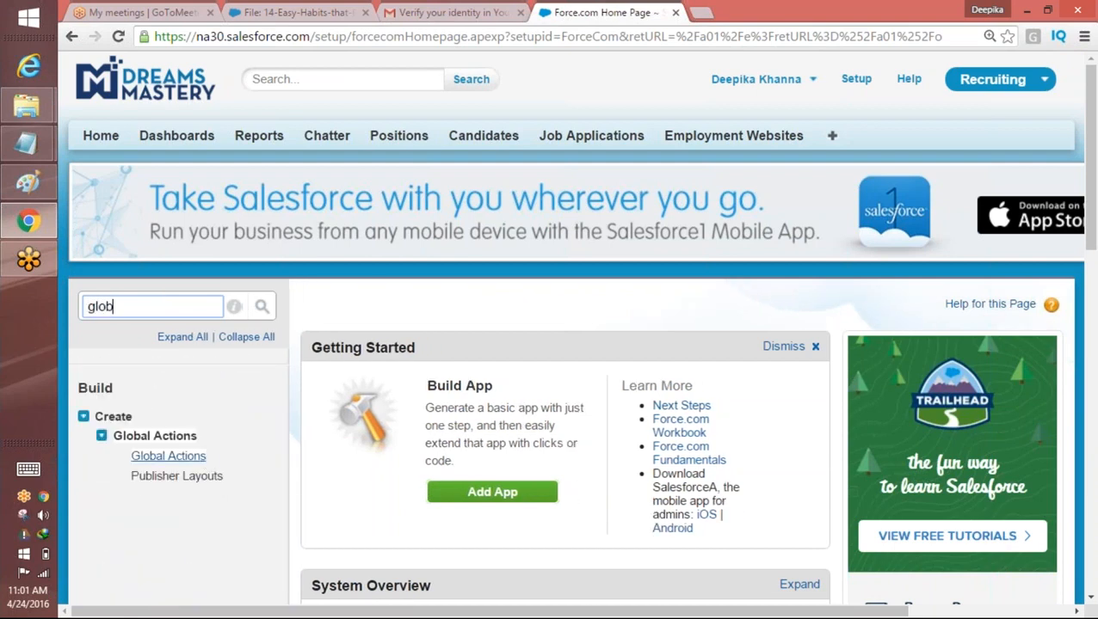
left_click(191, 458)
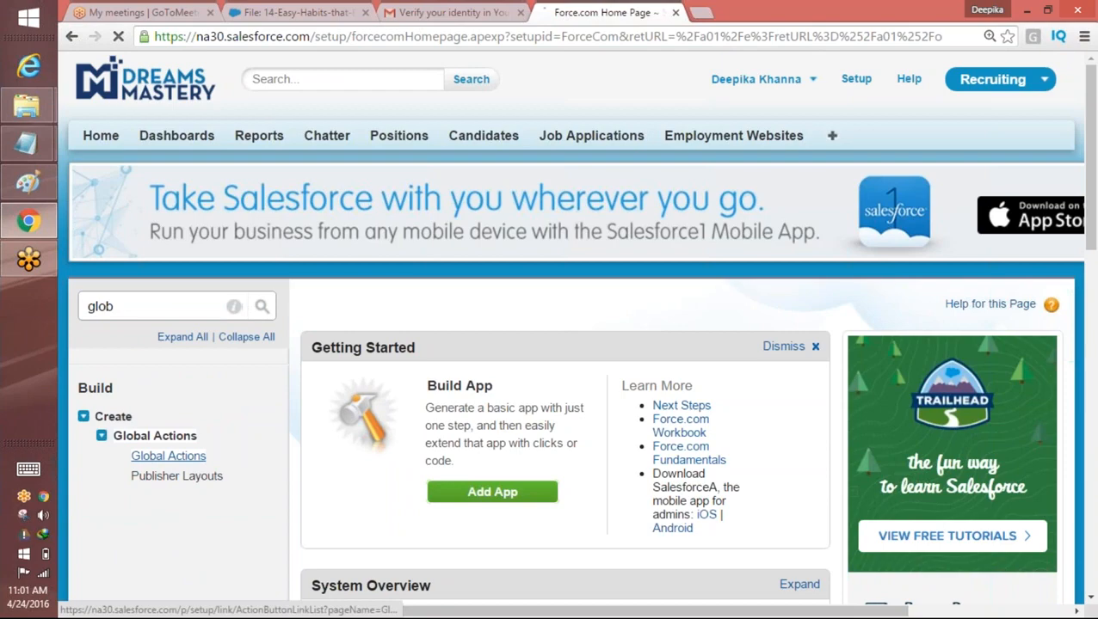
left_click_drag(1091, 222, 1091, 278)
left_click(592, 247)
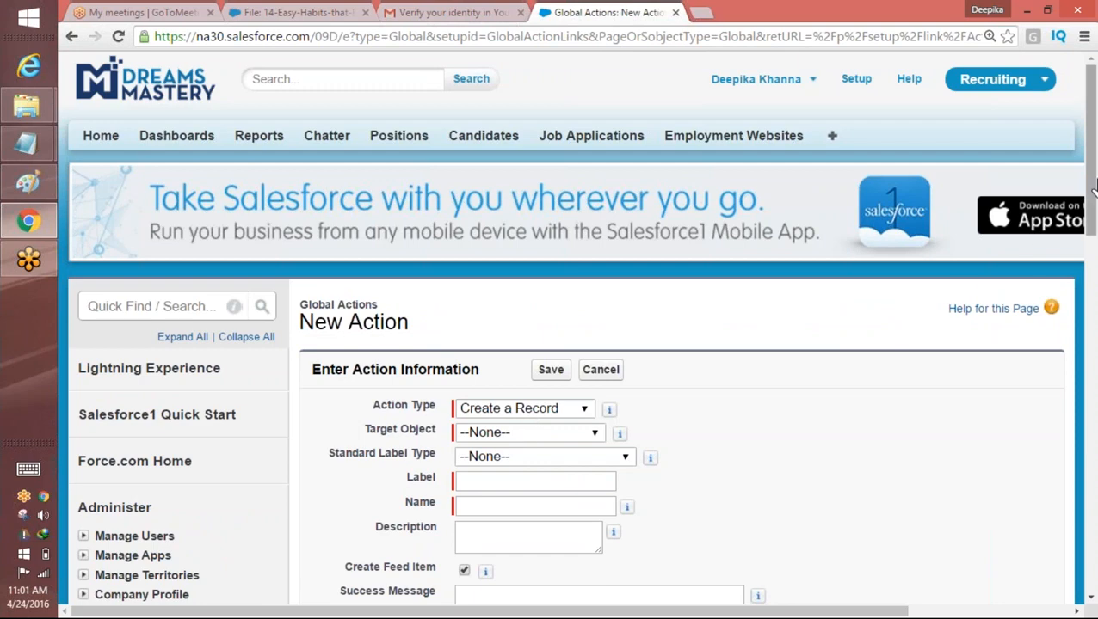
left_click_drag(1091, 184, 1092, 214)
Target Candidate with label type New [Record], name it New_Candidate, and save
left_click(522, 358)
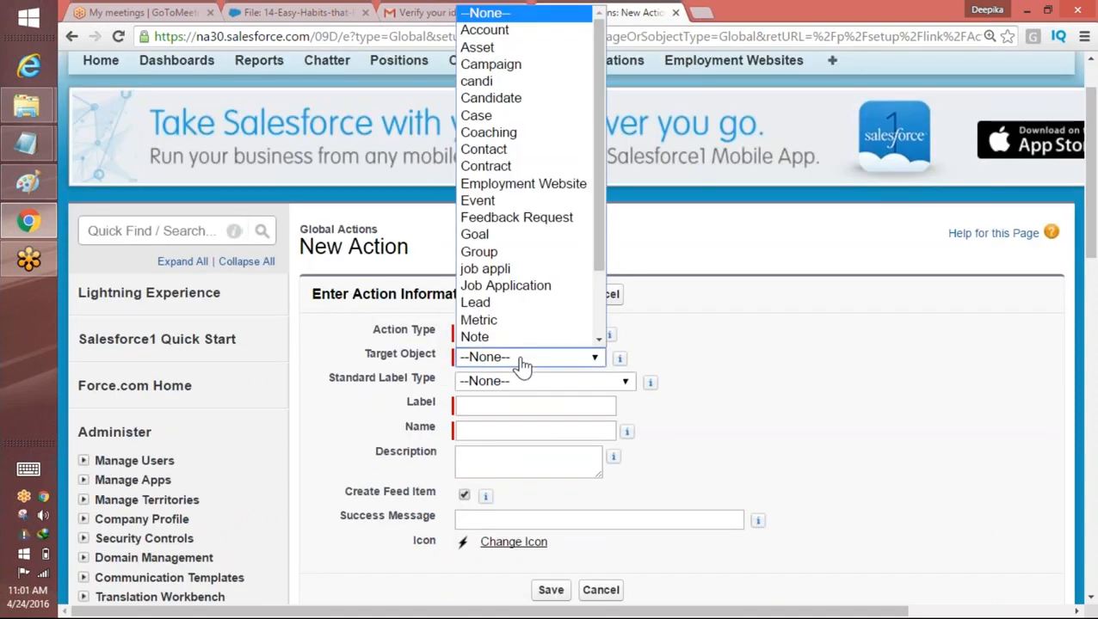
left_click(512, 100)
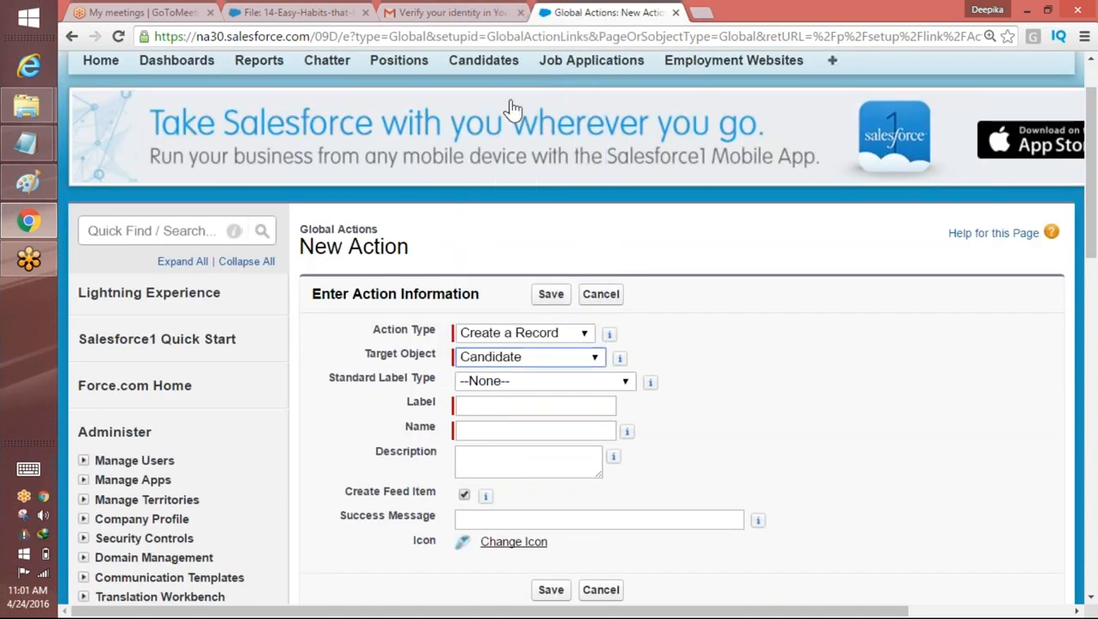
left_click(516, 383)
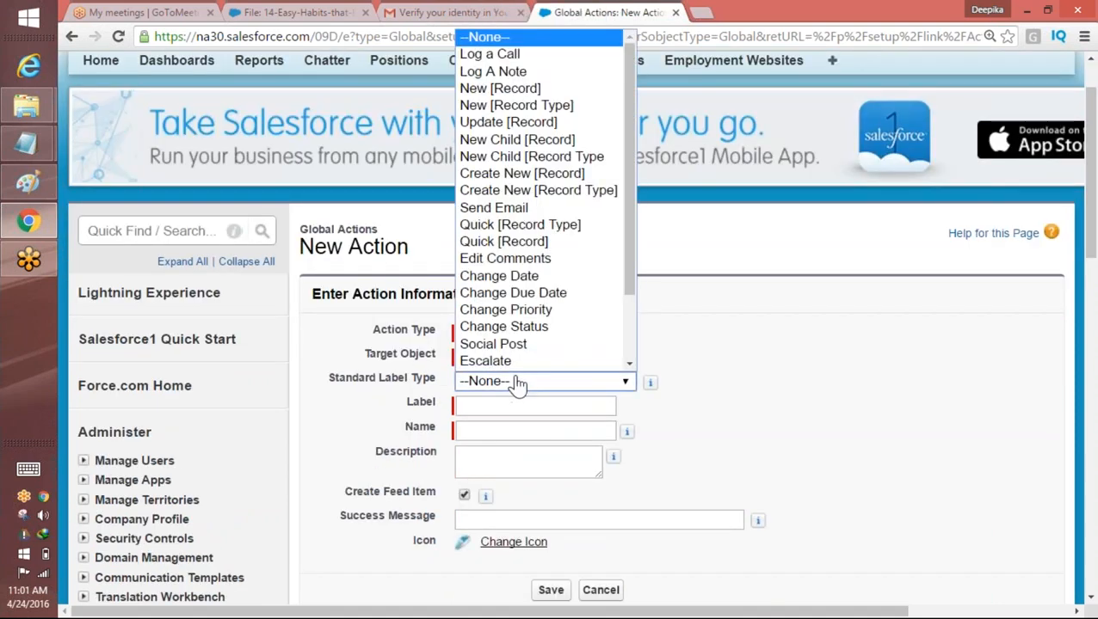
left_click(514, 90)
left_click(481, 405)
type("New_and")
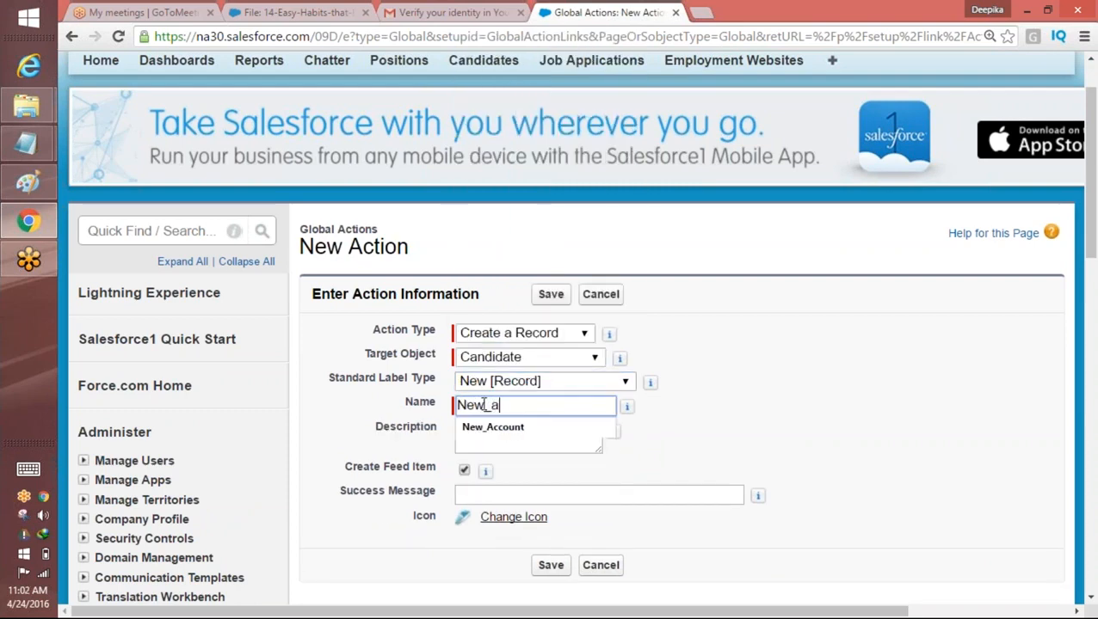
key("BackSpace")
key("BackSpace")
key("BackSpace")
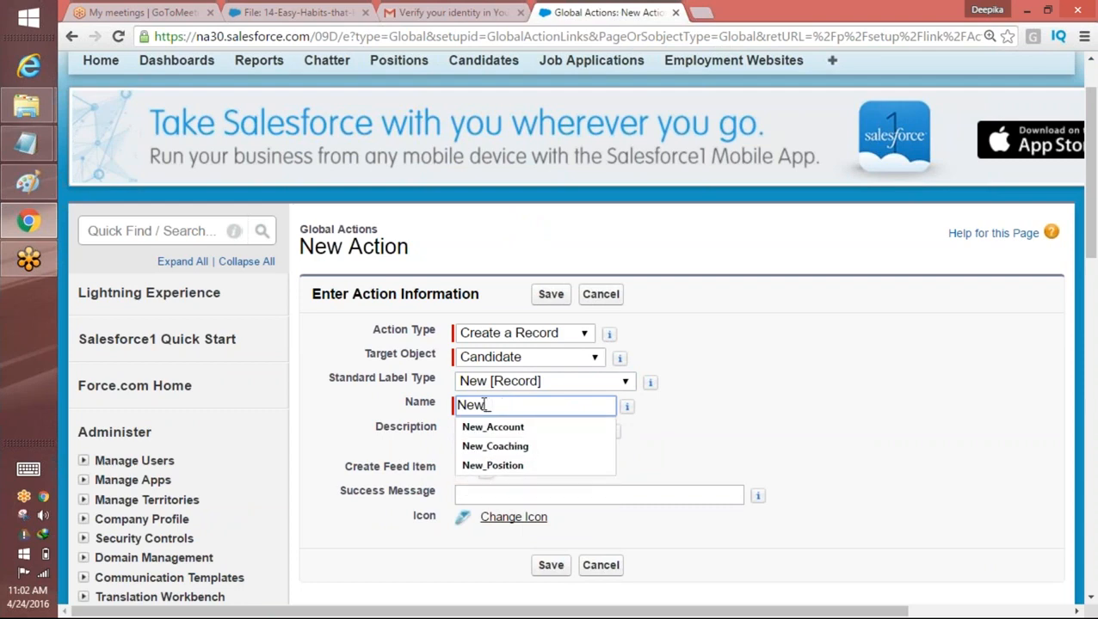
type("Candidate")
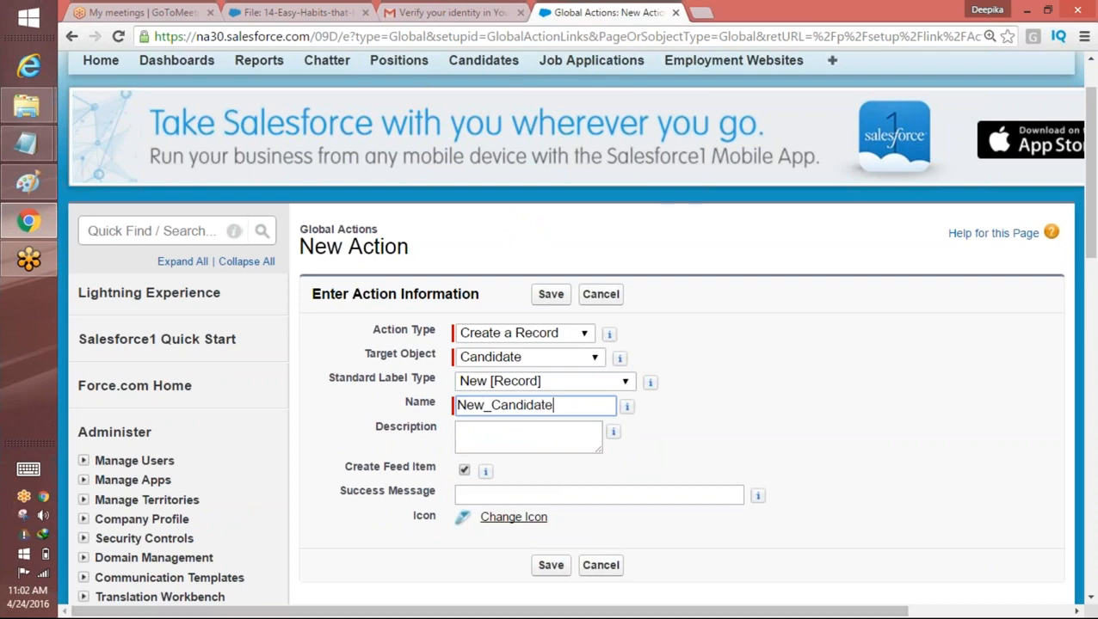
left_click(550, 565)
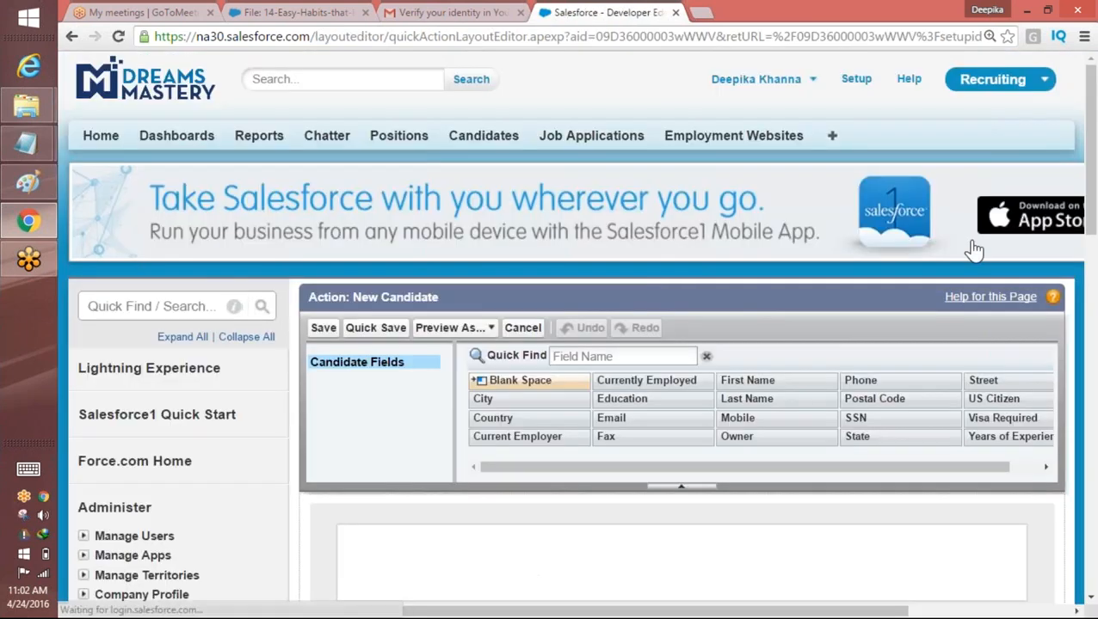
Place First Name, Last Name, Email, SSN and Visa Required in the New Candidate layout and save
left_click_drag(1090, 207, 1086, 295)
left_click_drag(747, 119, 437, 303)
left_click_drag(766, 140, 864, 303)
left_click_drag(633, 158, 507, 346)
left_click_drag(855, 160, 894, 346)
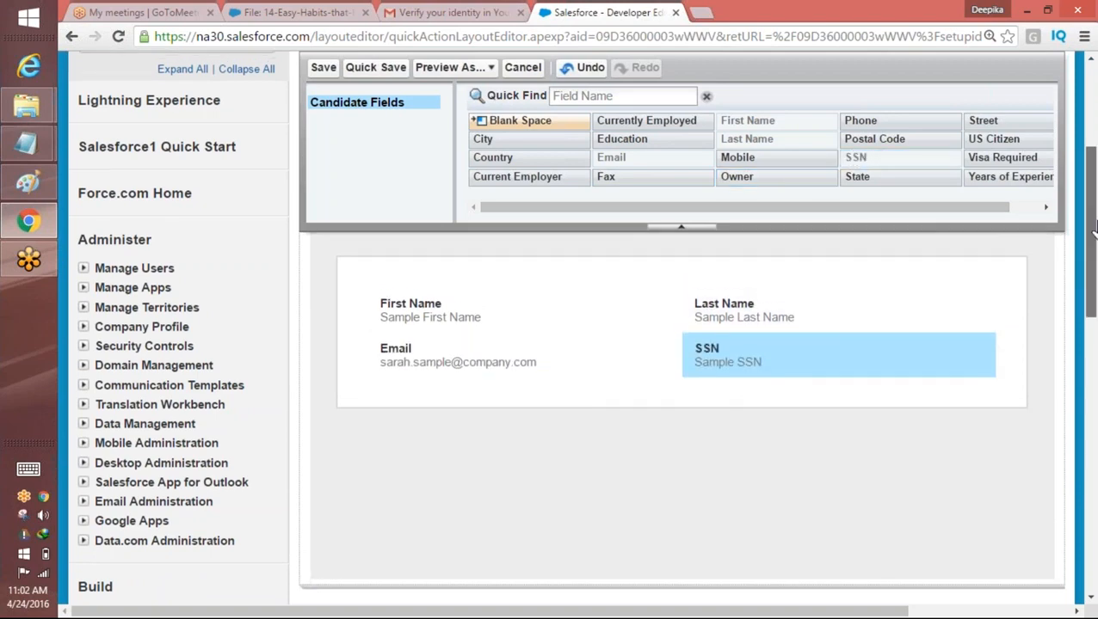
scroll(387, 336, "up", 3)
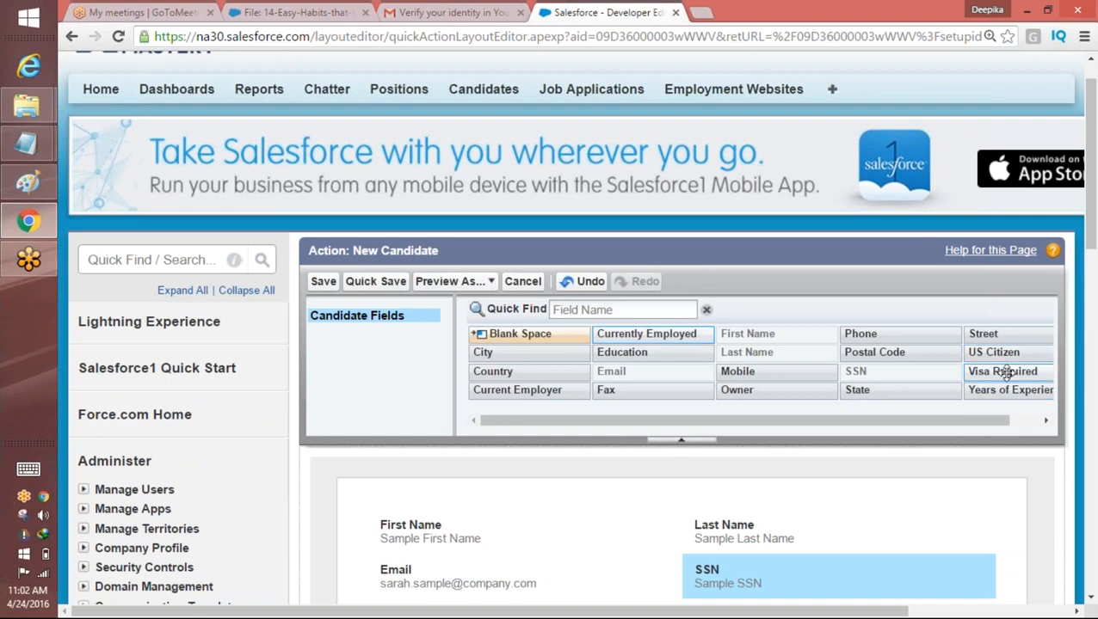
scroll(1091, 243, "down", 3)
left_click_drag(993, 181, 607, 435)
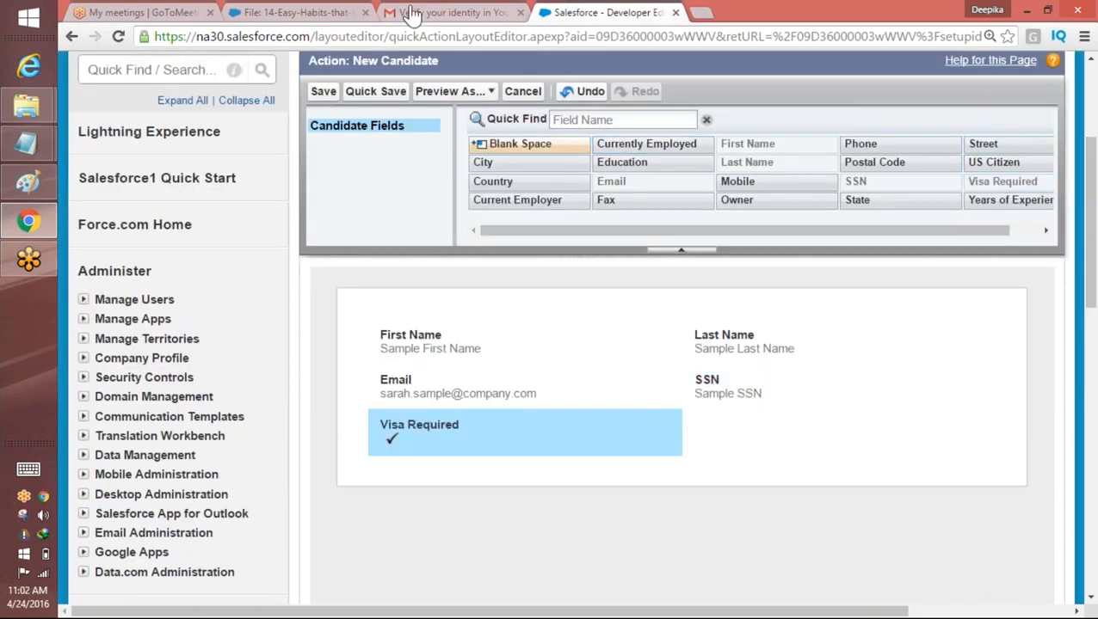
left_click(323, 93)
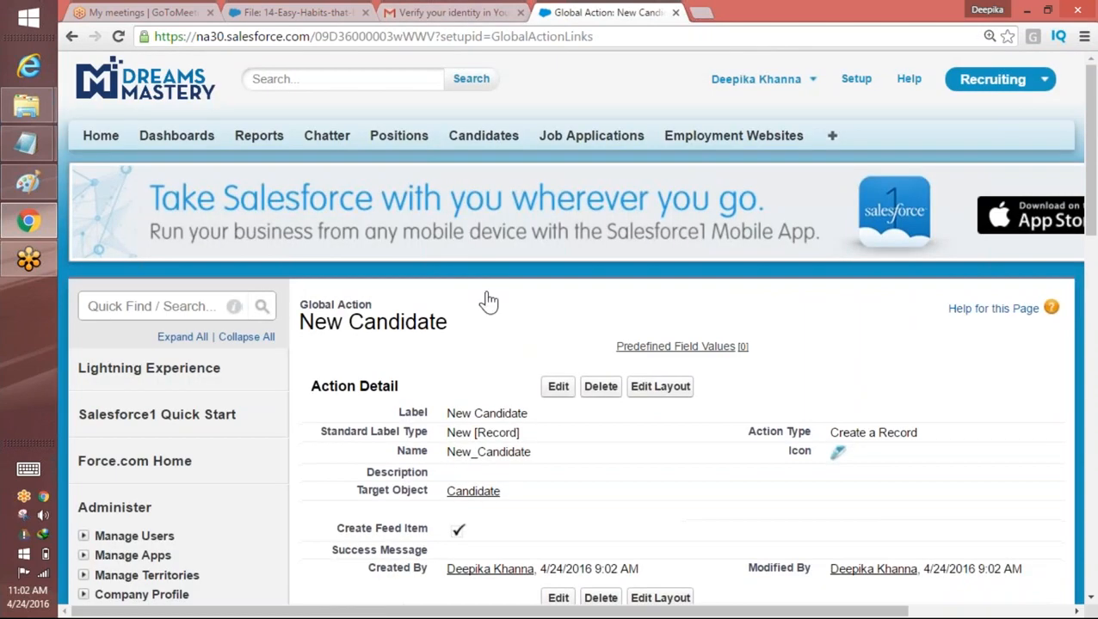
Add a predefined field value setting Country to "United States" and save it
scroll(1093, 158, "down", 4)
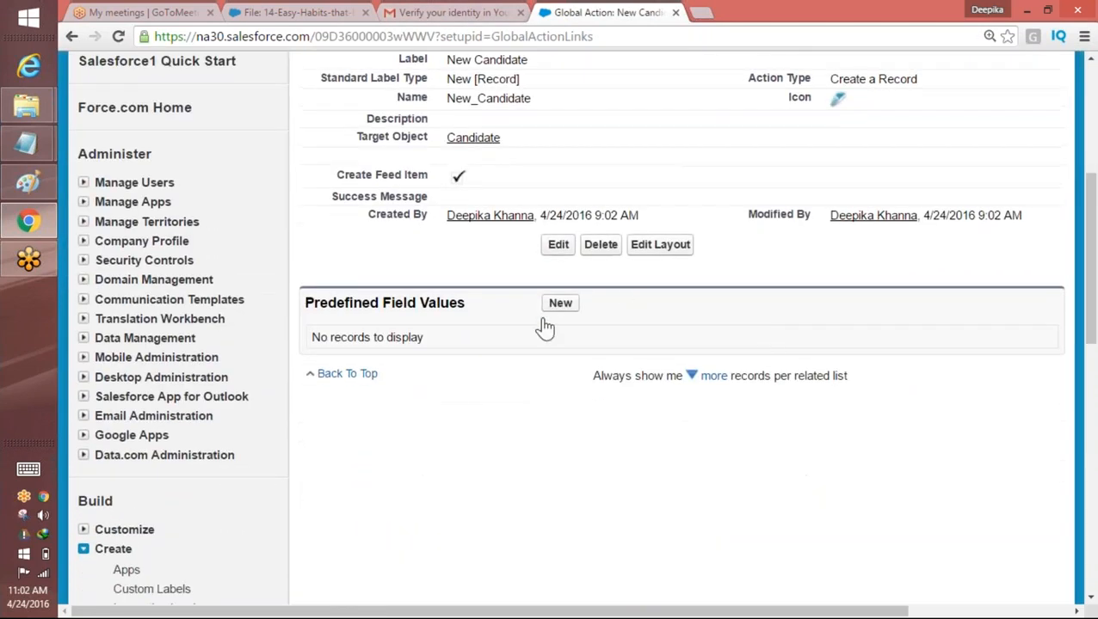
left_click(559, 304)
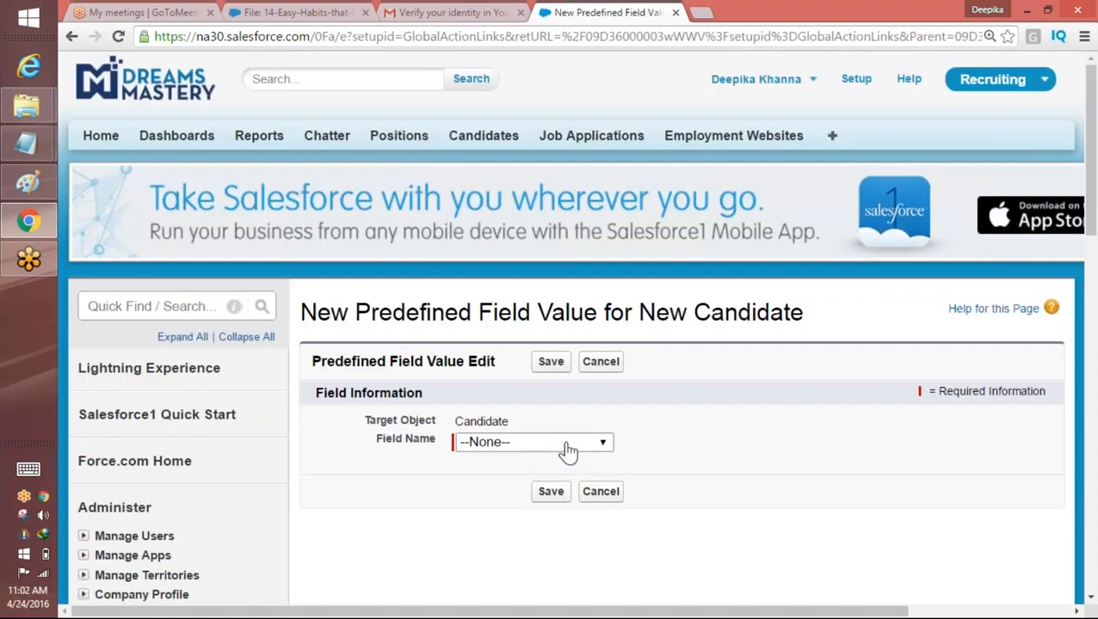
left_click(568, 451)
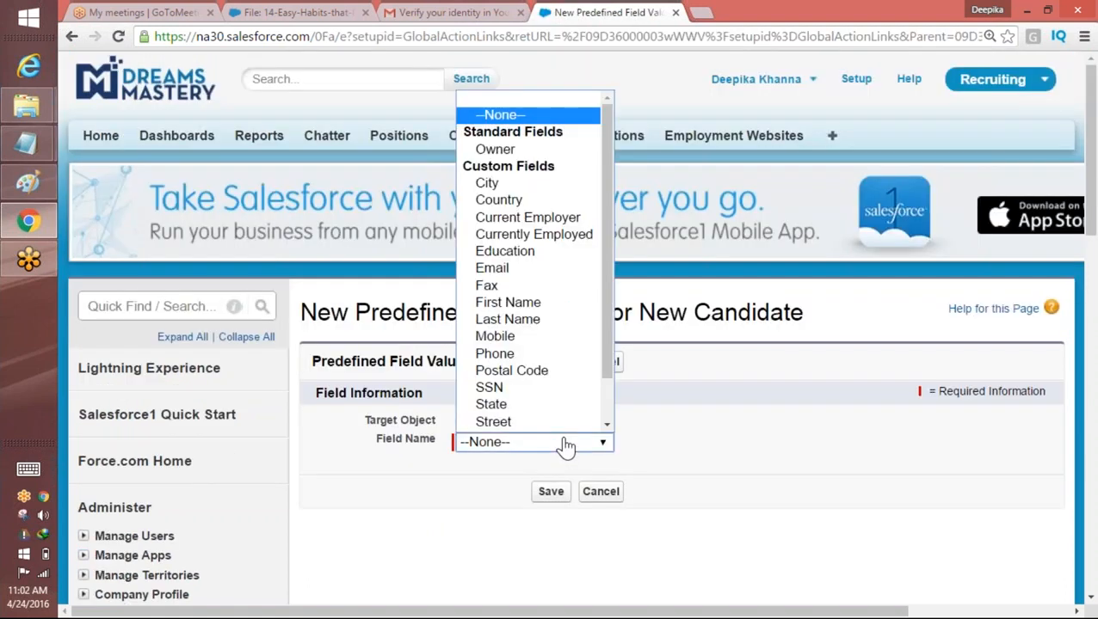
left_click(528, 203)
left_click(512, 546)
type("\"U")
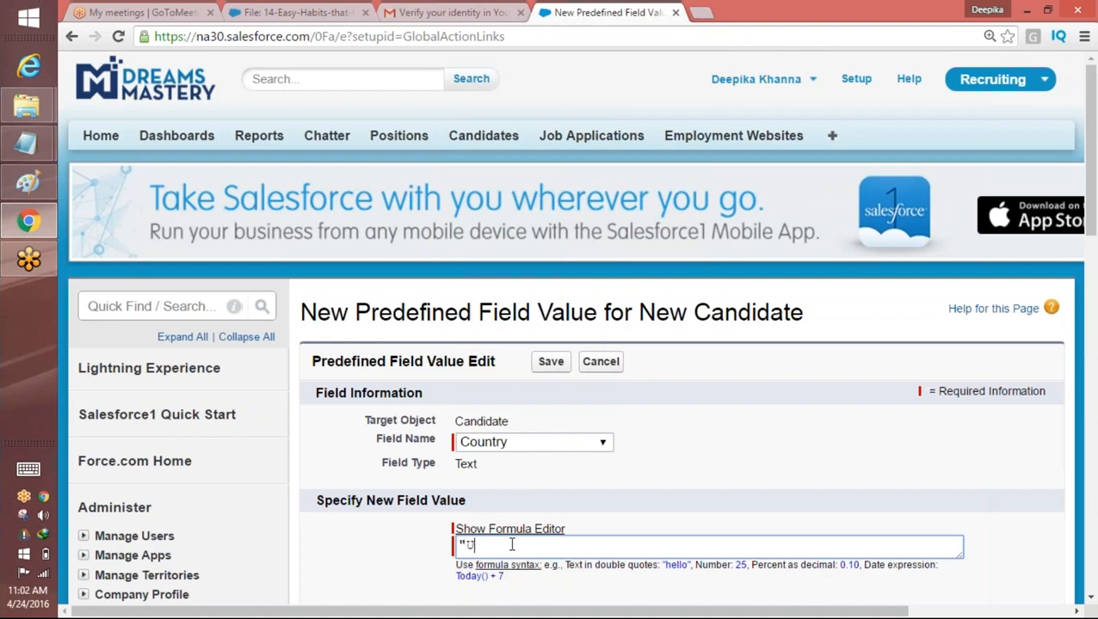
type("nited State")
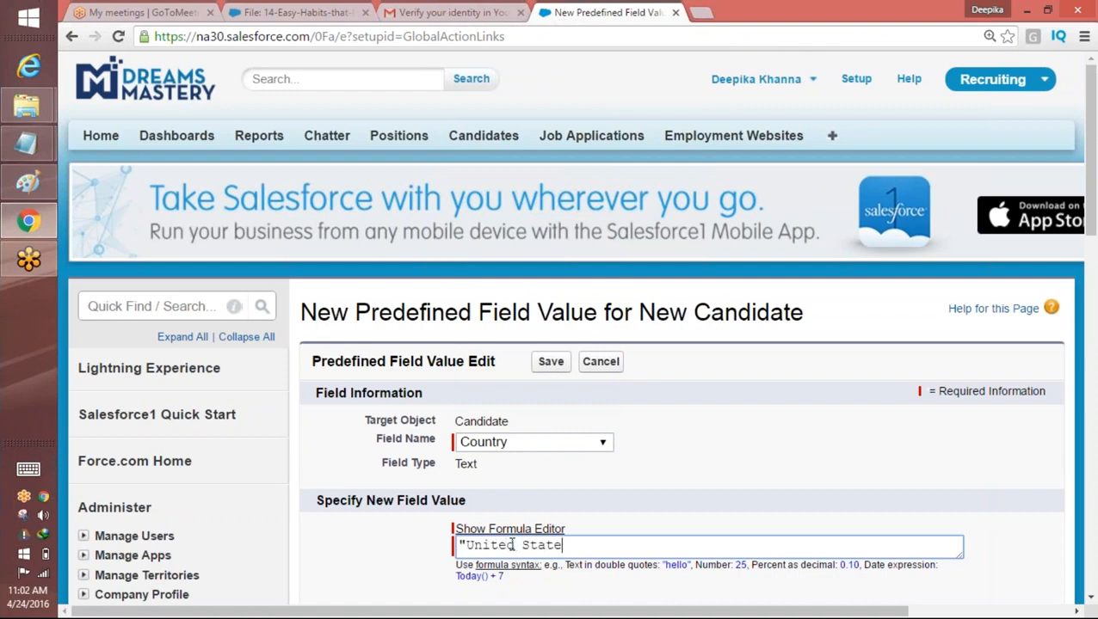
type("s\"")
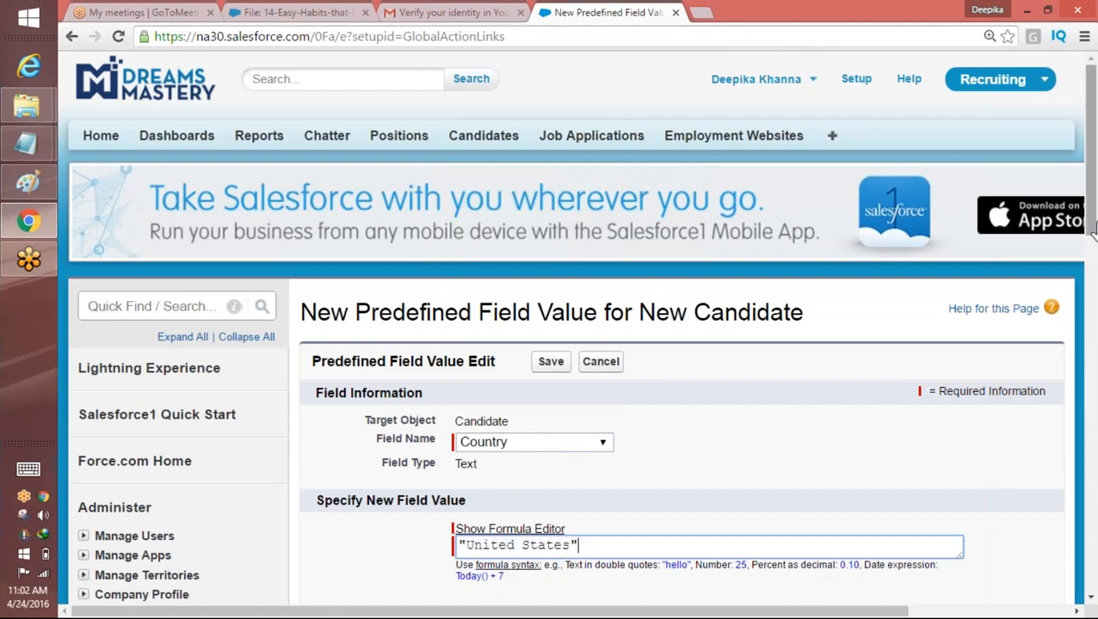
scroll(1092, 274, "down", 1)
scroll(1092, 274, "down", 2)
key("Return")
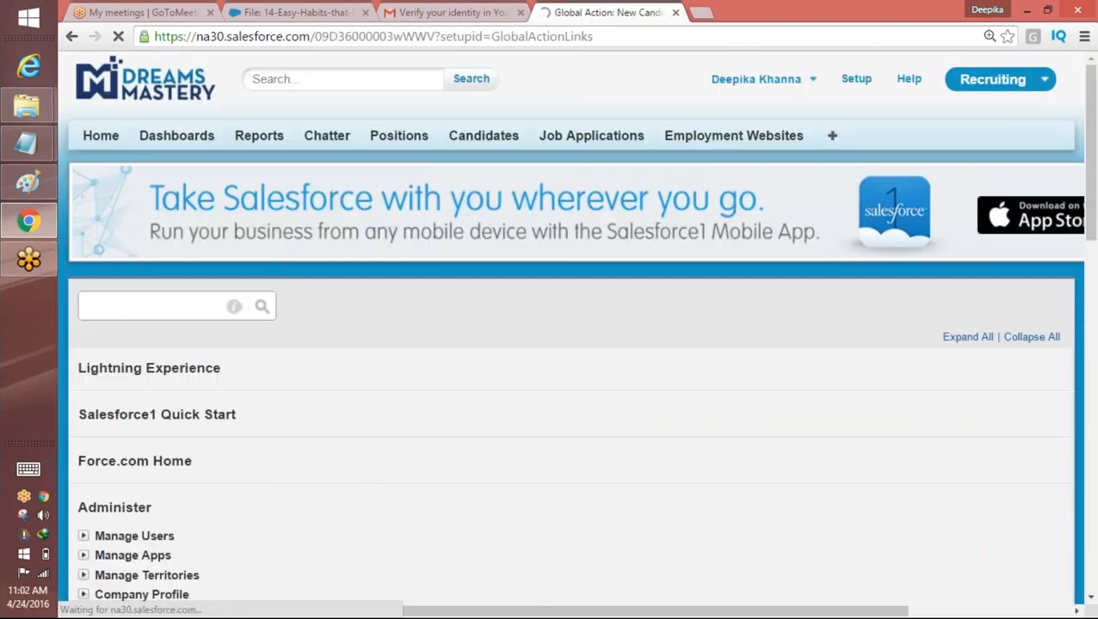
scroll(1089, 172, "down", 5)
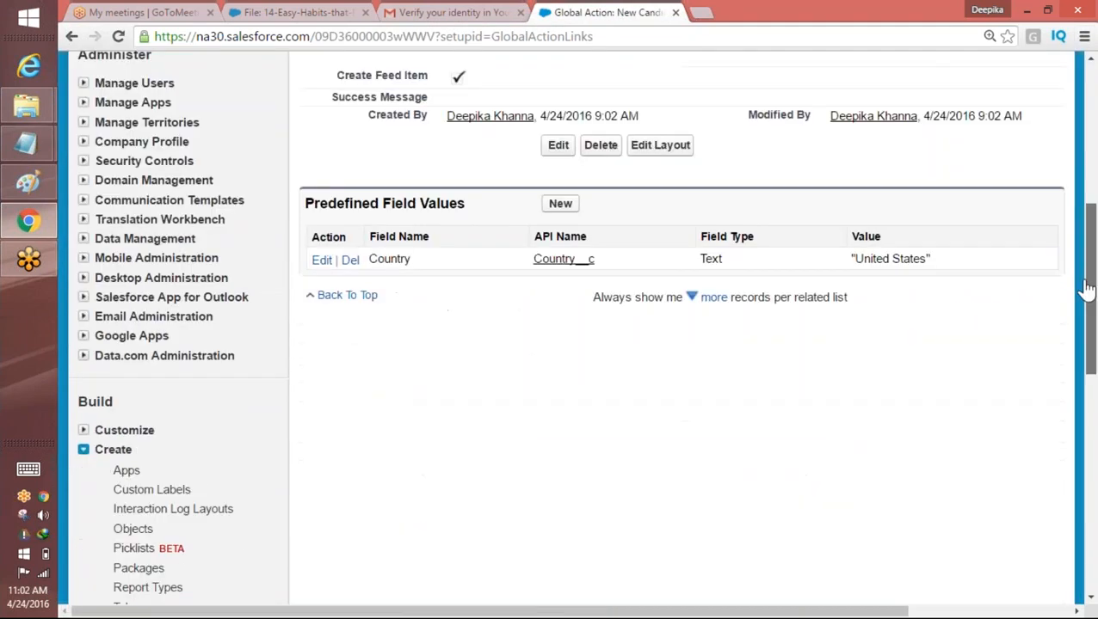
scroll(1087, 291, "up", 5)
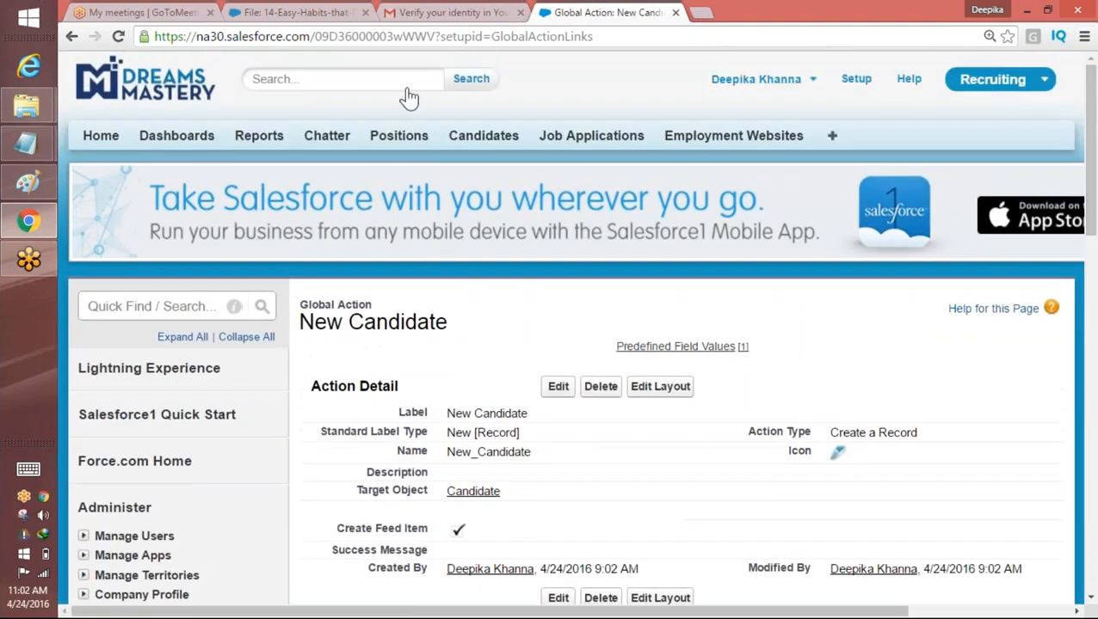
Check the Chatter publisher actions, then open Publisher Layouts in Setup via Quick Find 'glo'
left_click(336, 138)
left_click(583, 230)
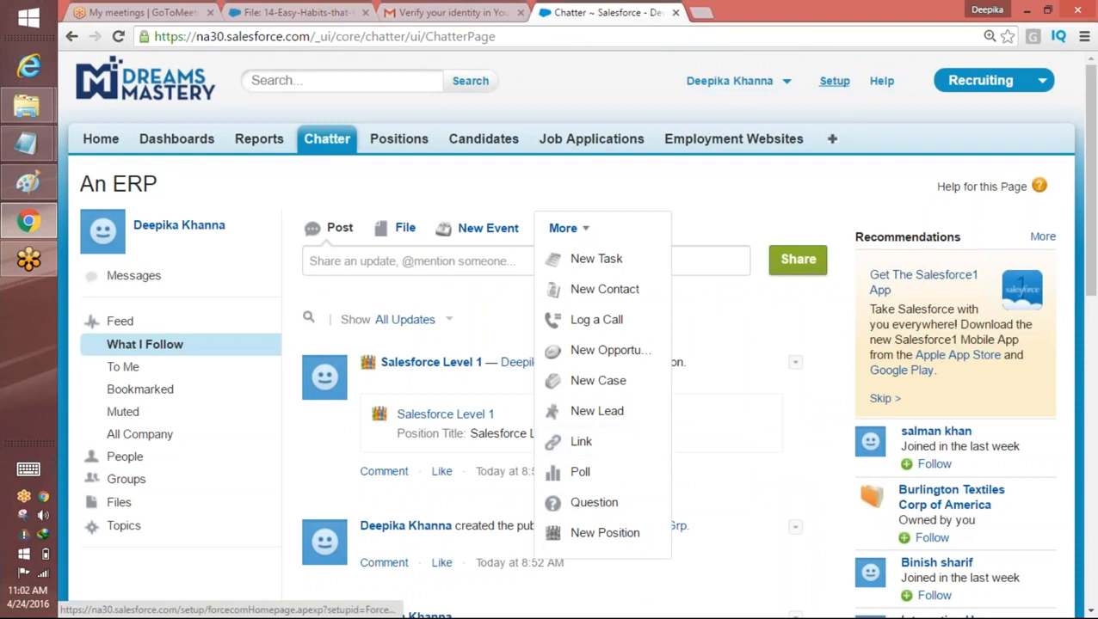
left_click(833, 81)
left_click(128, 301)
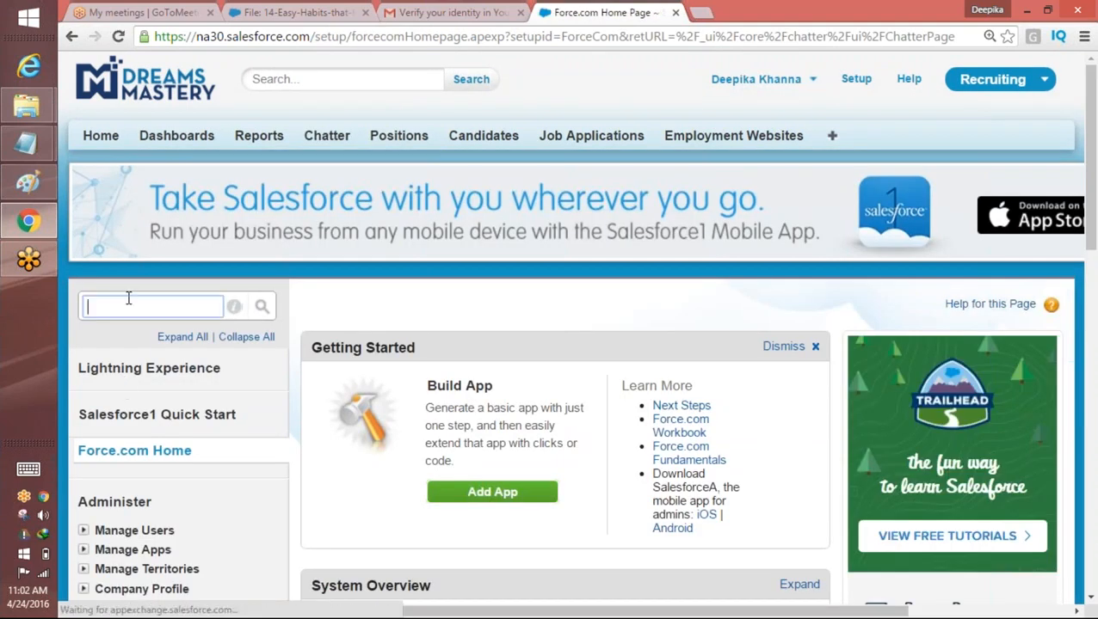
type("g")
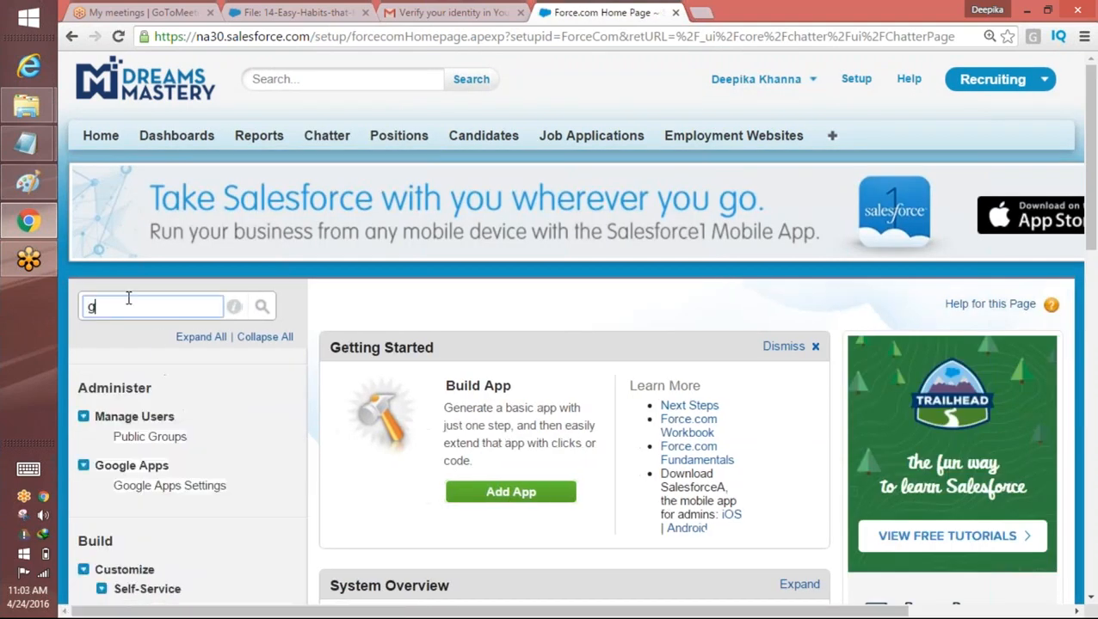
type("lo")
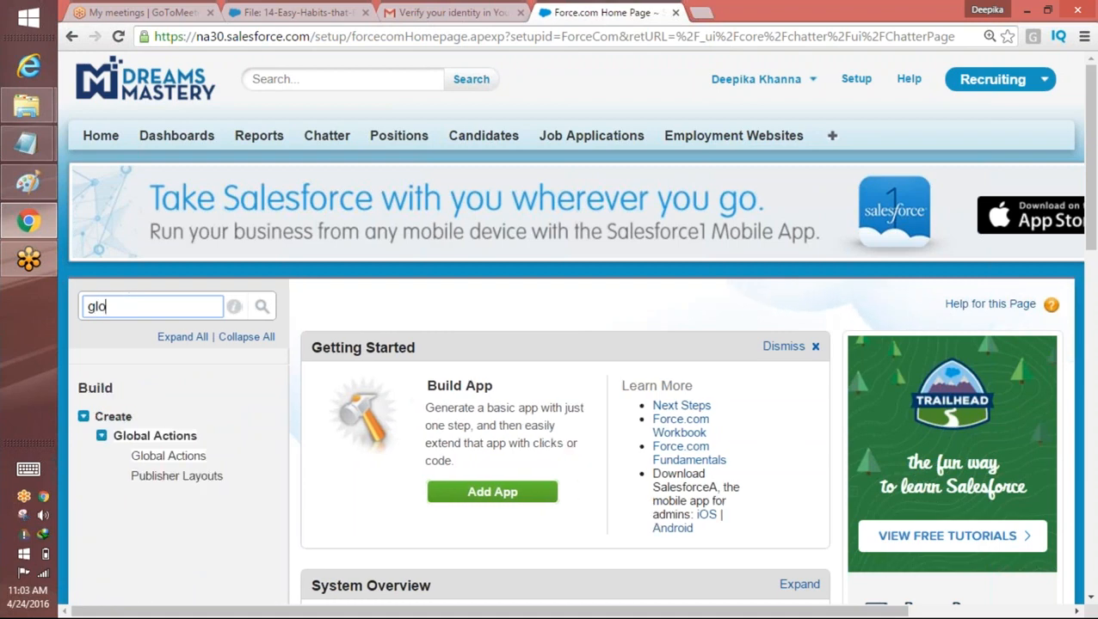
left_click(175, 477)
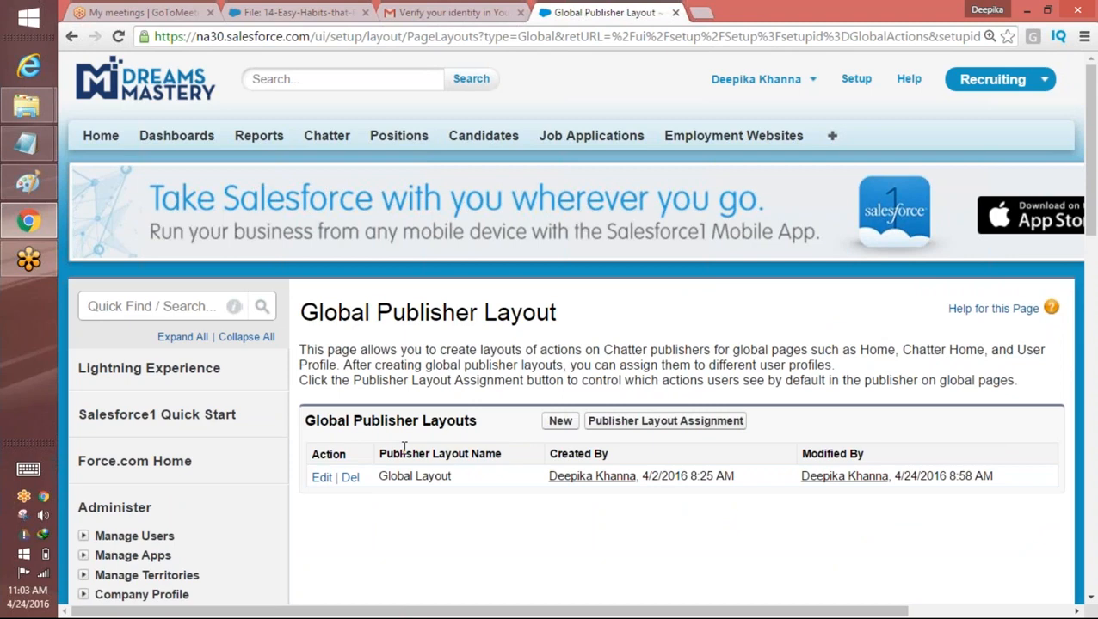
Start a new publisher layout cloned from Global Layout, named CUSTOM GLOBAL LAYOUT
left_click(560, 421)
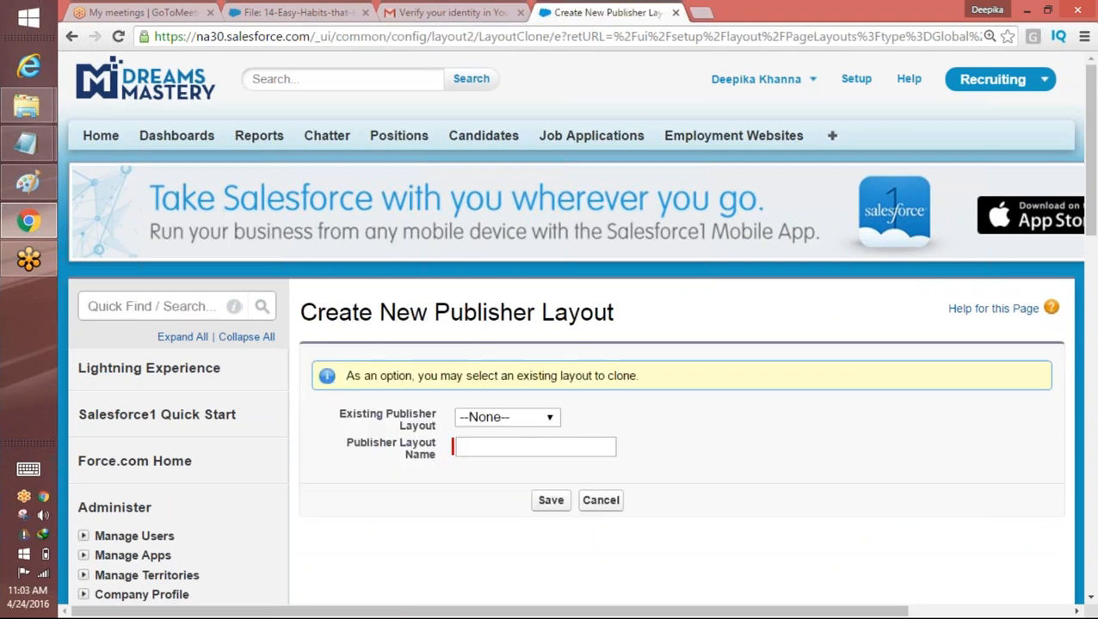
left_click(504, 417)
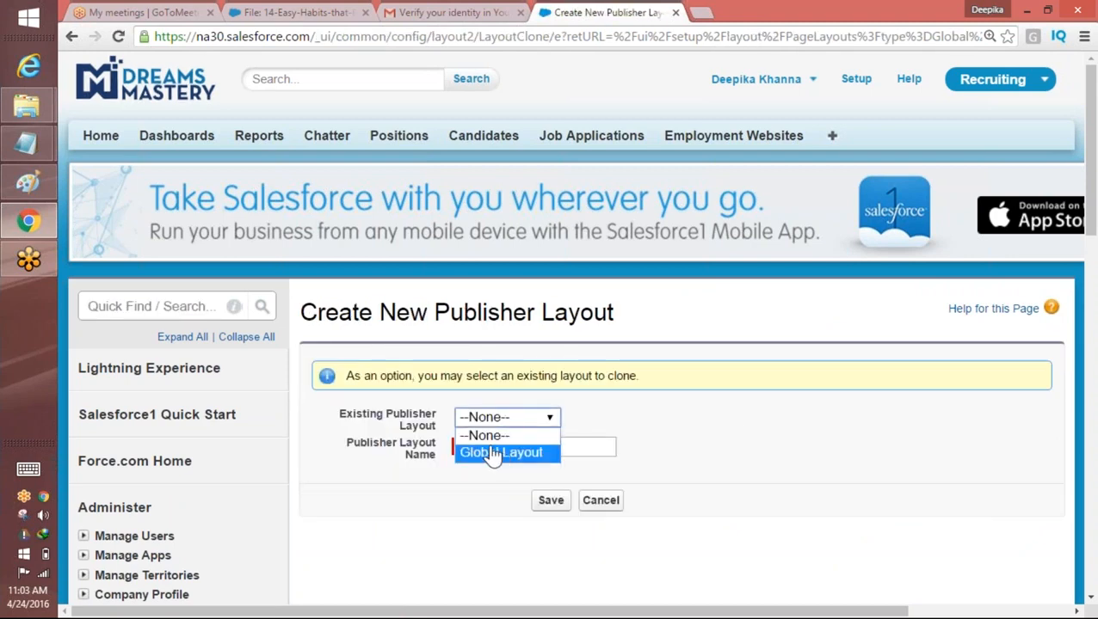
left_click(494, 456)
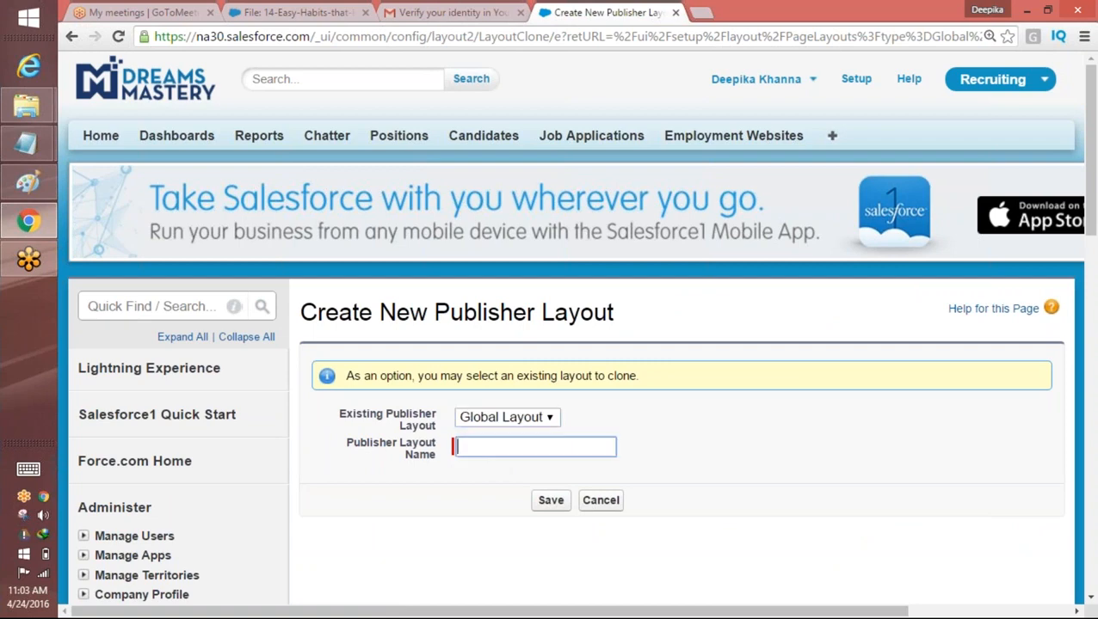
type("us")
key("BackSpace")
key("BackSpace")
type("CUSTOM GLOVA")
type("L")
key("BackSpace")
key("BackSpace")
key("BackSpace")
Finish naming the new publisher layout CUSTOM GLOBAL LAYOUT and save it
type("BAL LAY")
type("OUT")
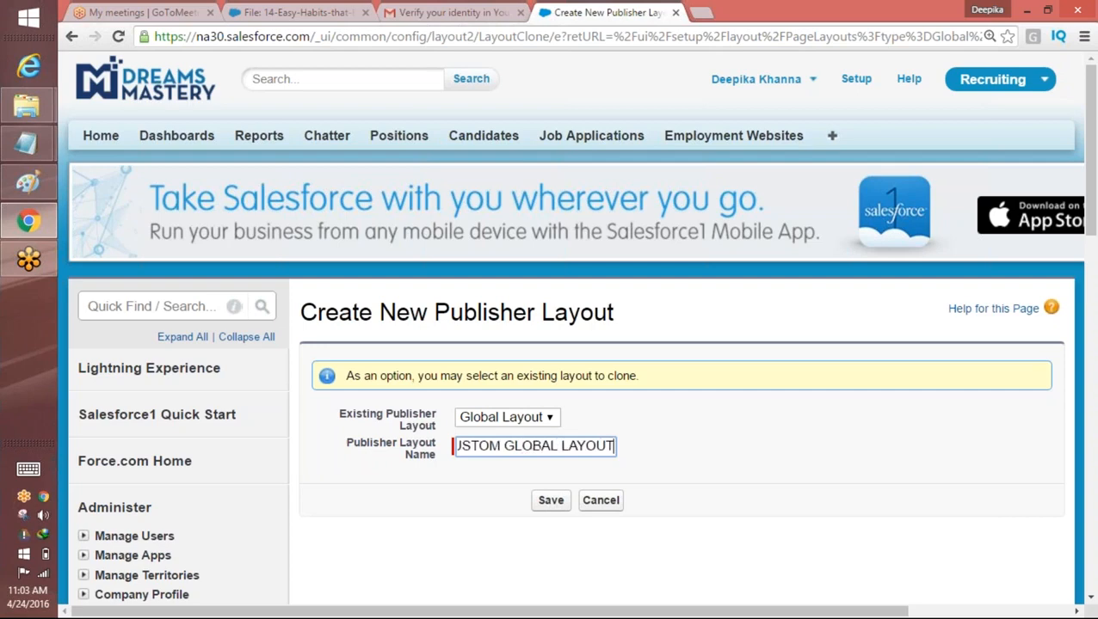
left_click(553, 503)
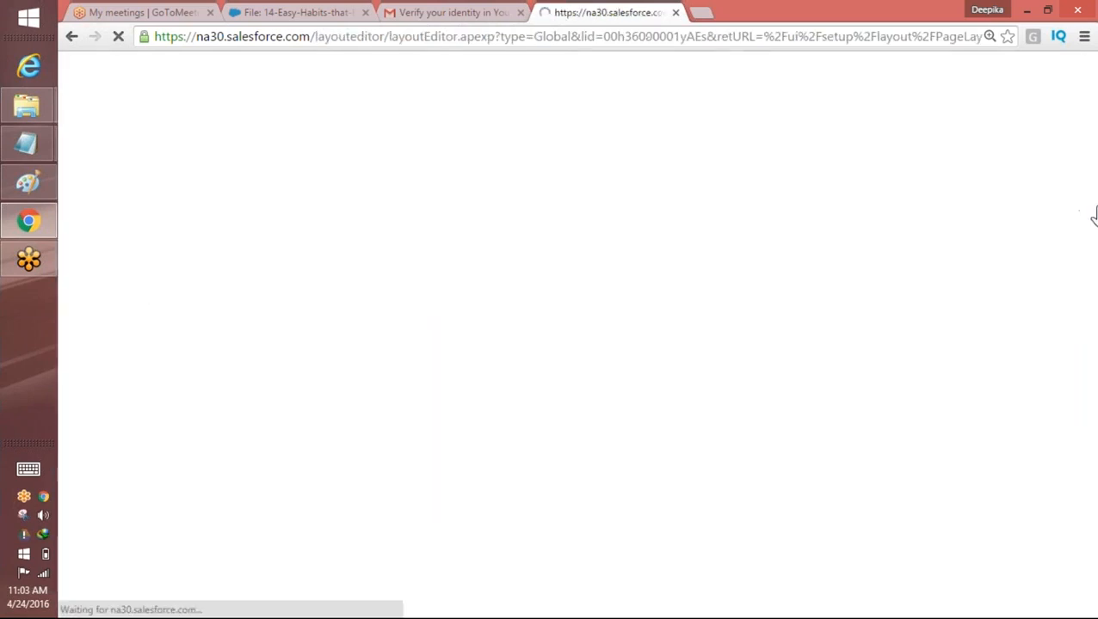
Add New Candidate to the layout's Classic Publisher actions, save, and go to Chatter
scroll(867, 127, "down", 3)
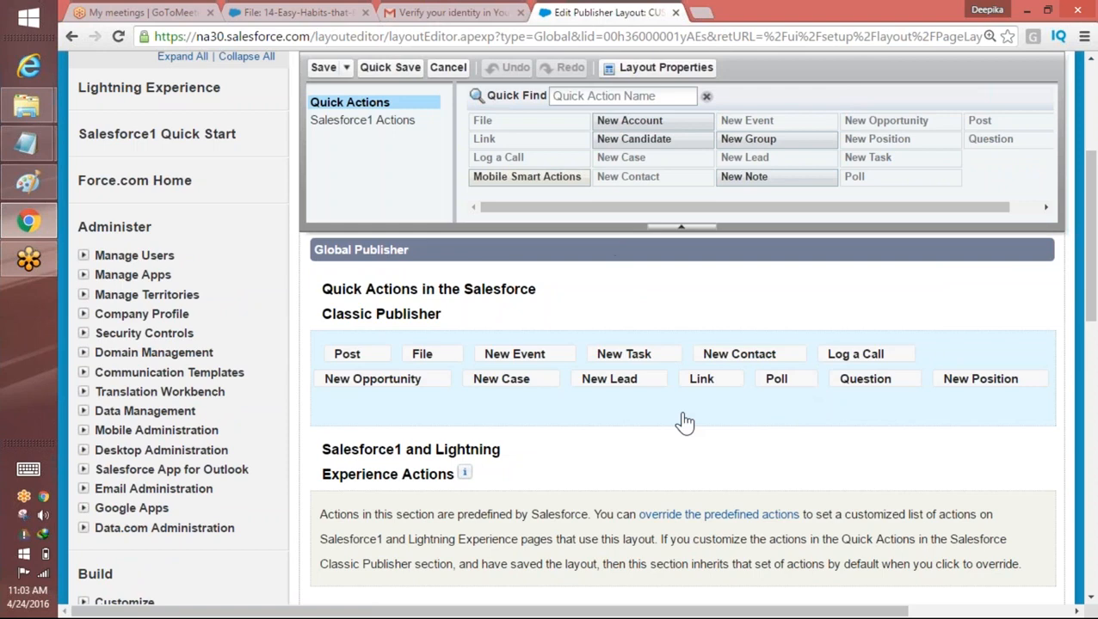
left_click_drag(633, 138, 641, 405)
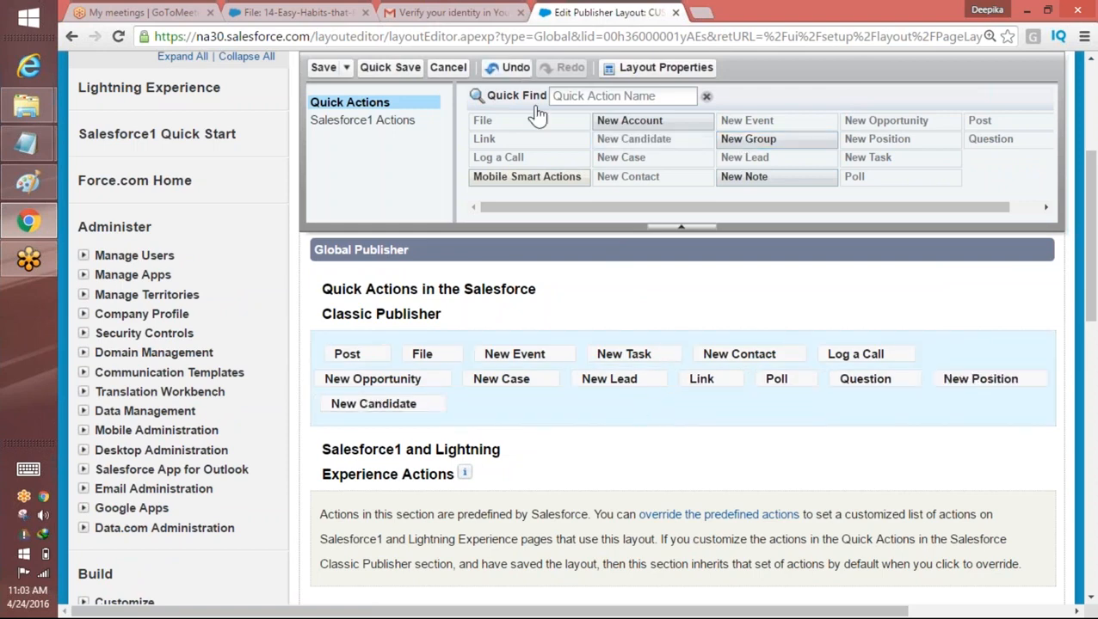
left_click(324, 67)
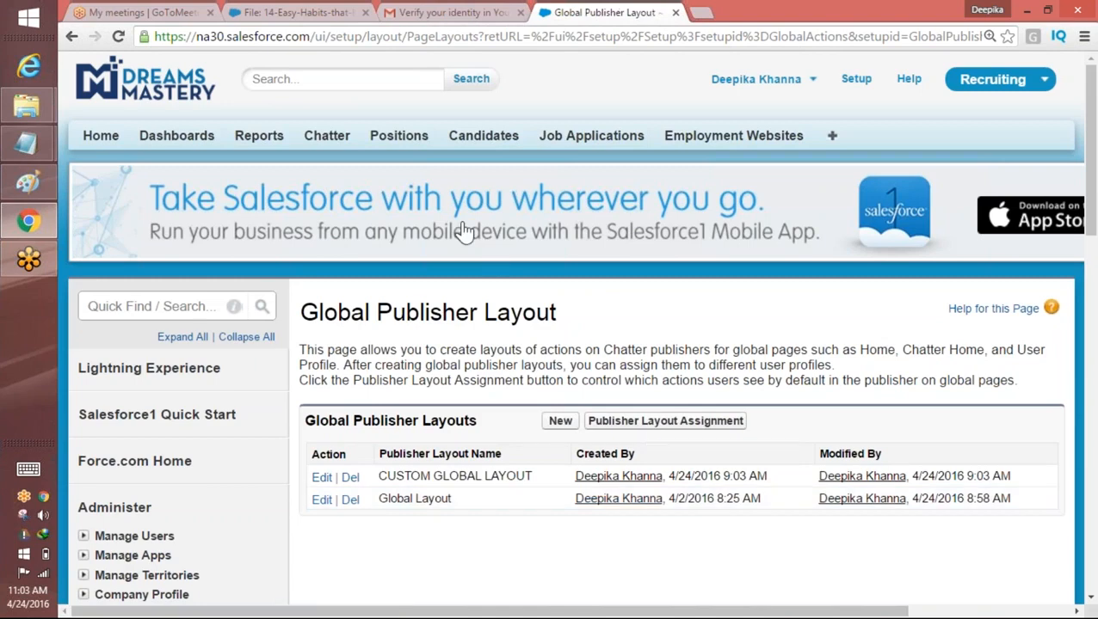
left_click(341, 140)
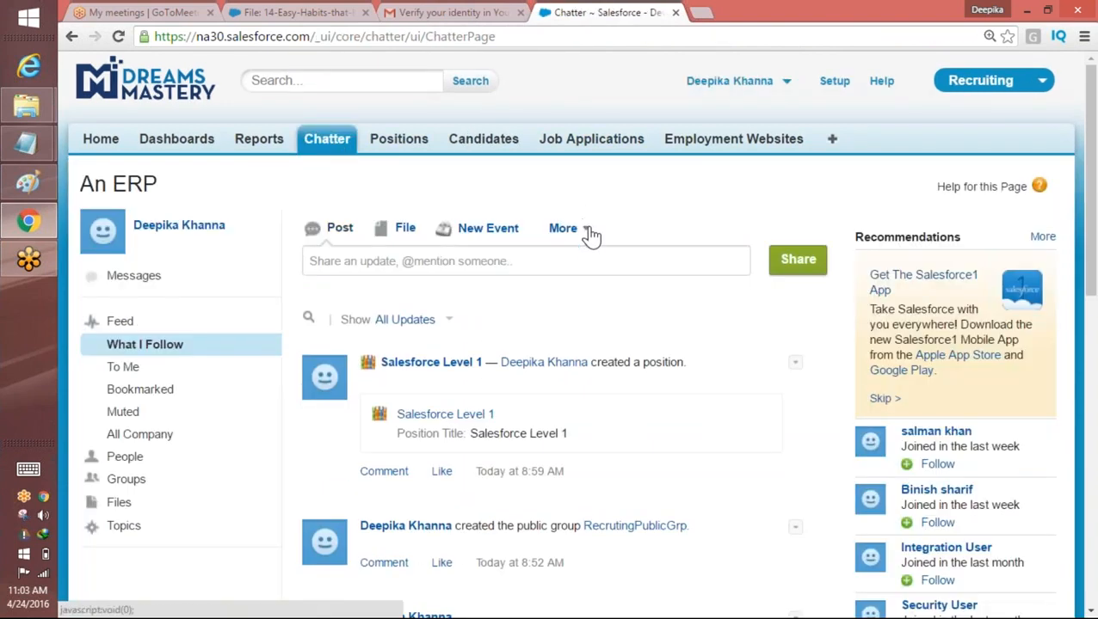
Check Chatter's extra publisher actions for New Candidate, then go to Setup home
left_click(585, 229)
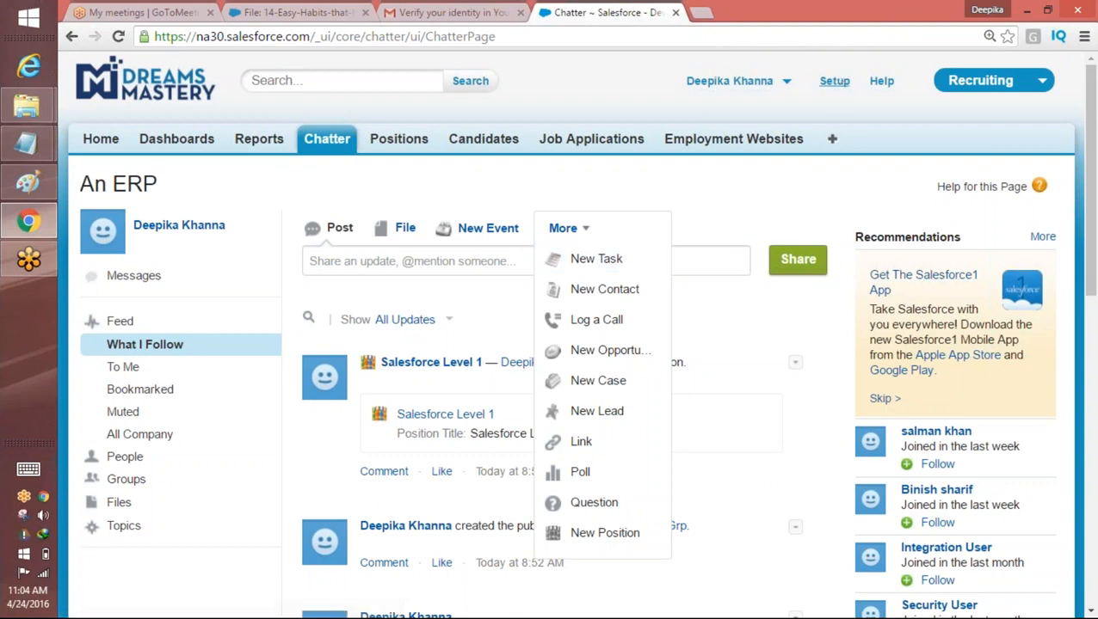
left_click(833, 80)
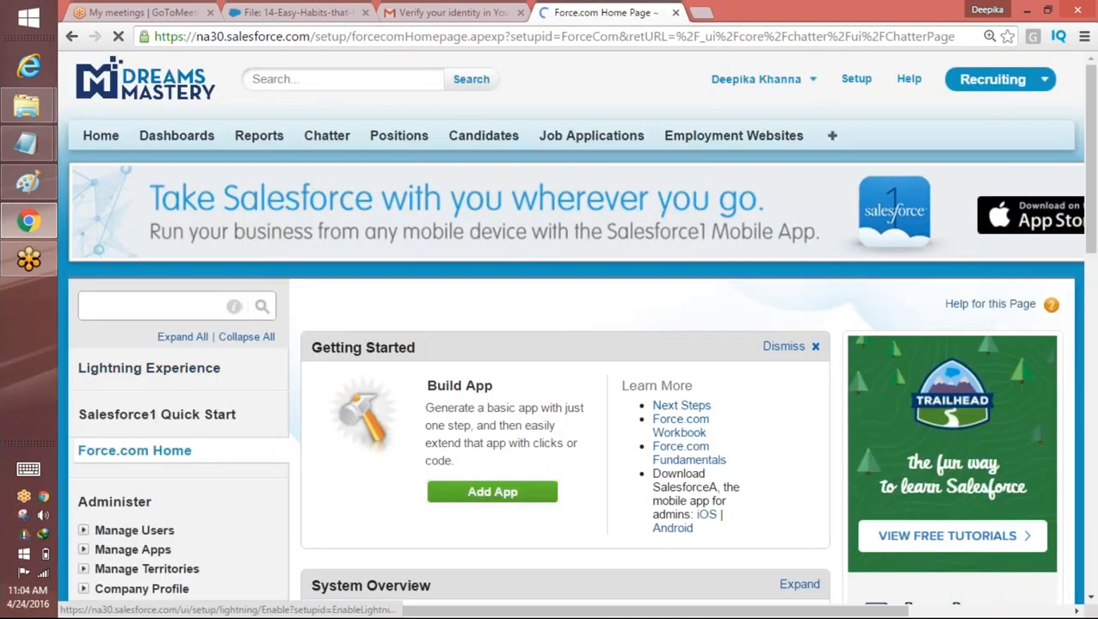
Find 'Global' in Quick Find and open the Publisher Layout Assignment page
type("GLO")
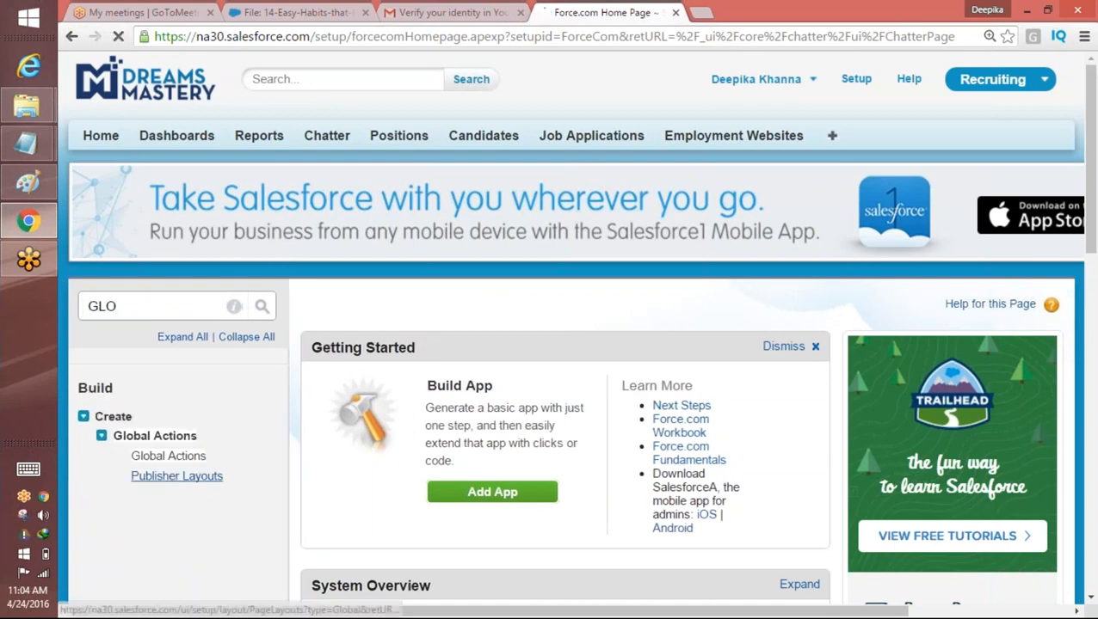
left_click(174, 478)
left_click(665, 420)
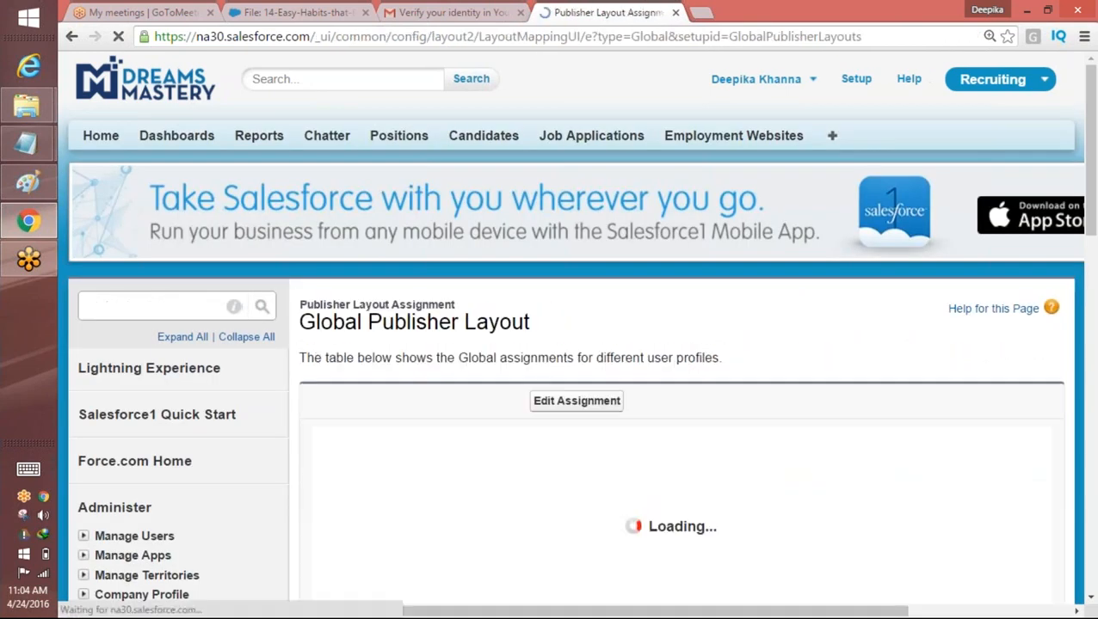
scroll(1092, 138, "down", 1)
scroll(1093, 138, "down", 5)
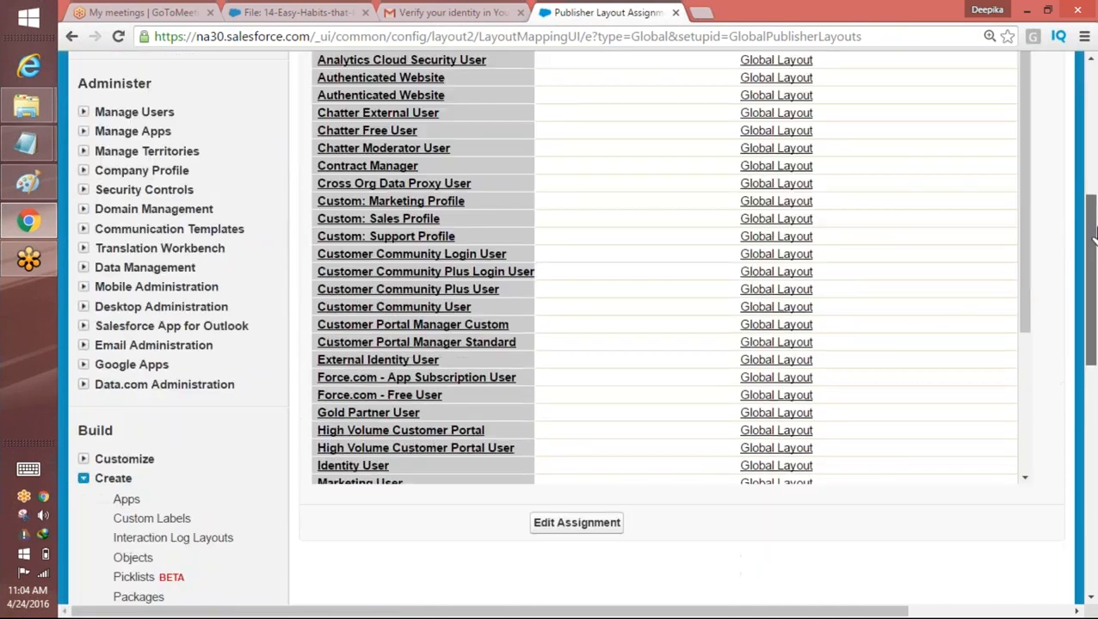
left_click_drag(1028, 320, 1040, 475)
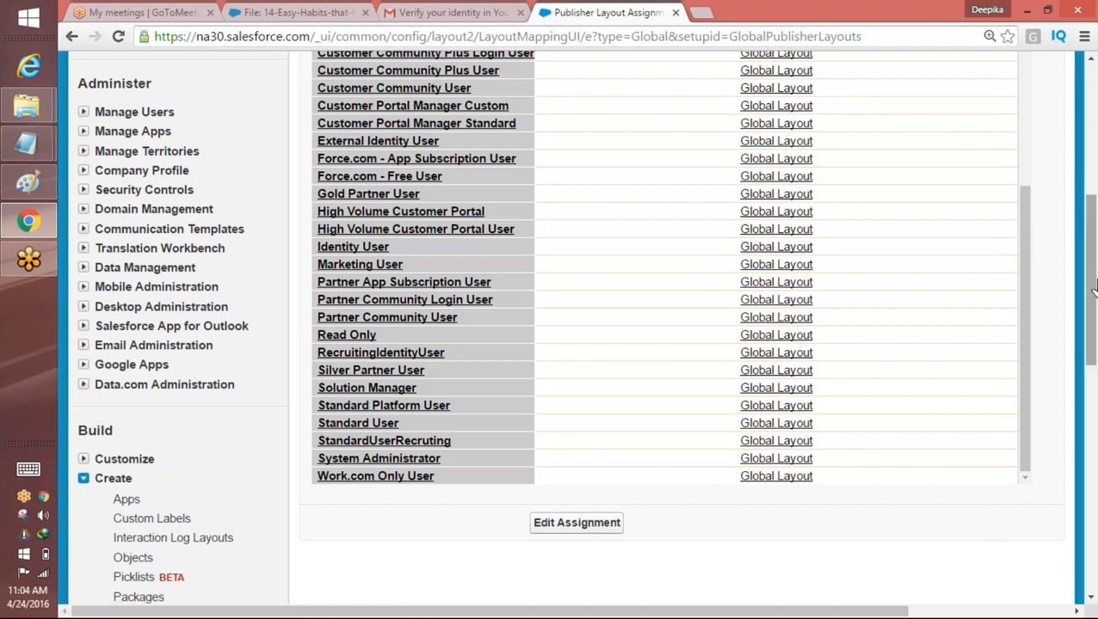
left_click_drag(1091, 287, 1092, 225)
Assign CUSTOM GLOBAL LAYOUT to the System Administrator profile and save the assignment
left_click(580, 179)
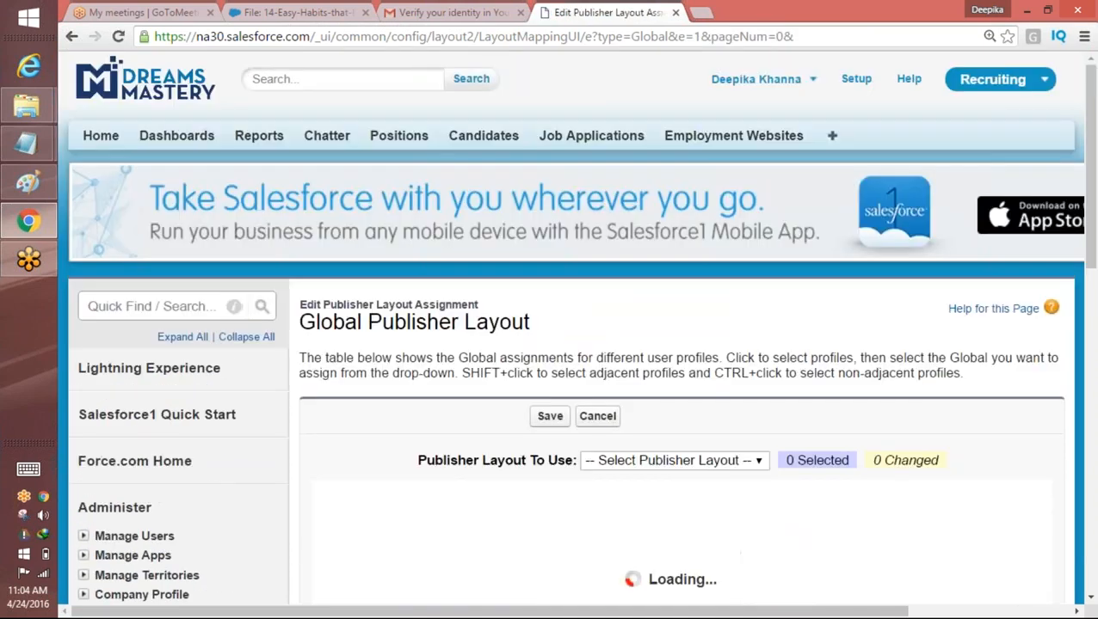
left_click_drag(1087, 135, 1093, 331)
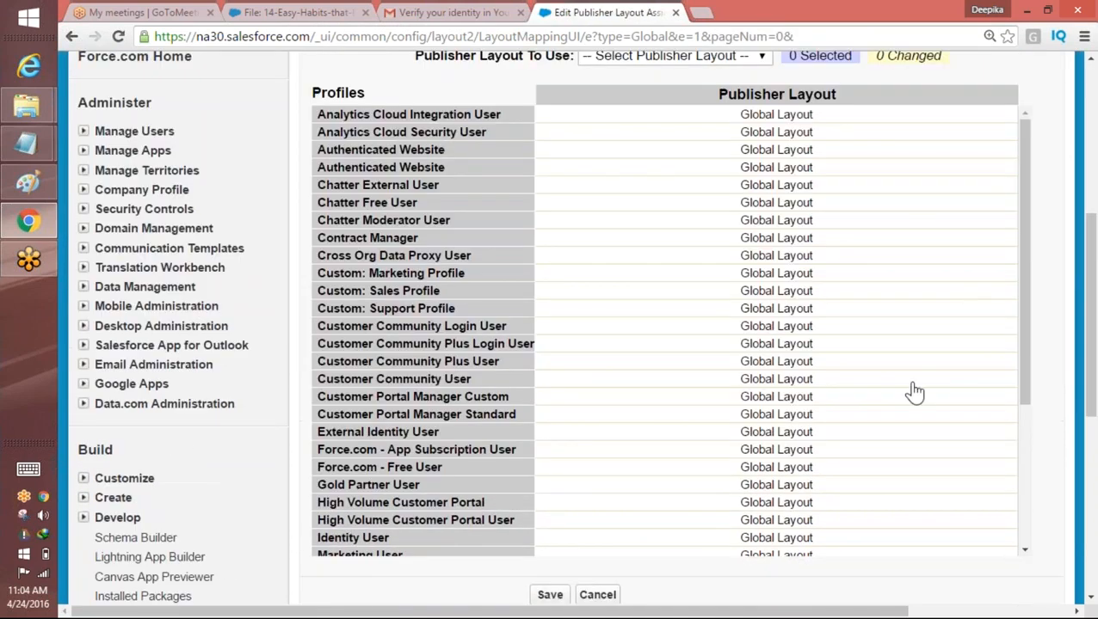
left_click_drag(1023, 355, 1023, 502)
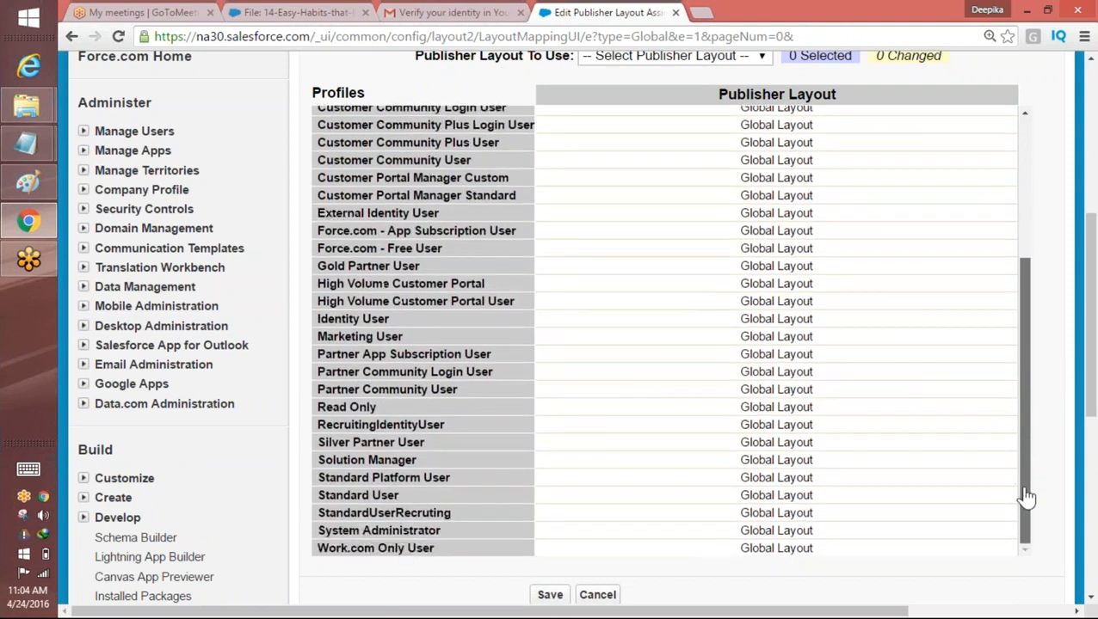
left_click(796, 533)
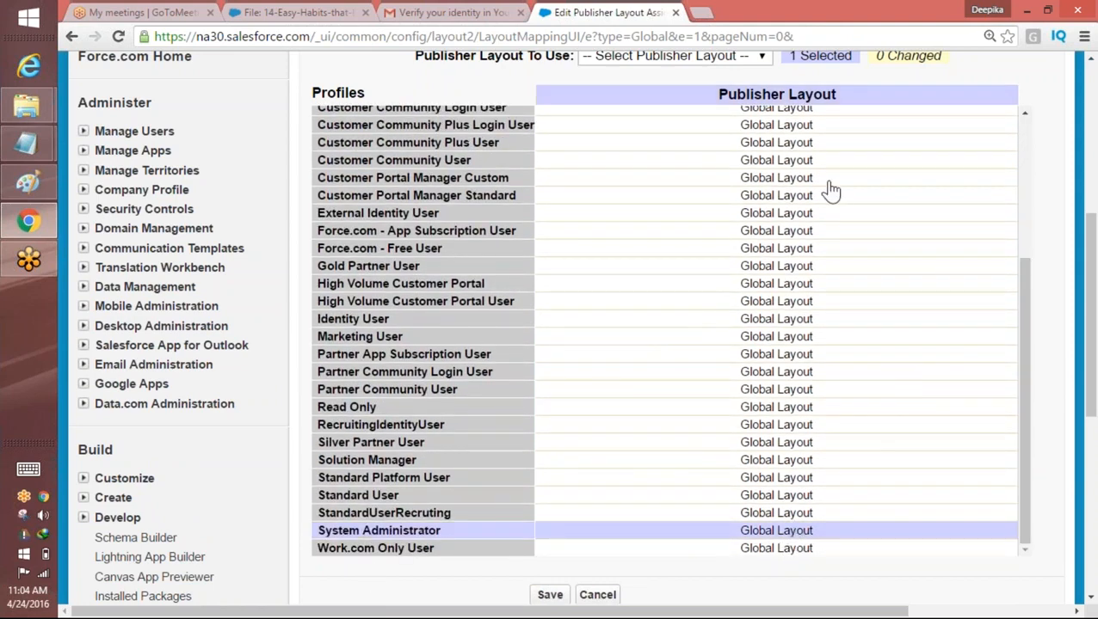
left_click(760, 57)
left_click(689, 97)
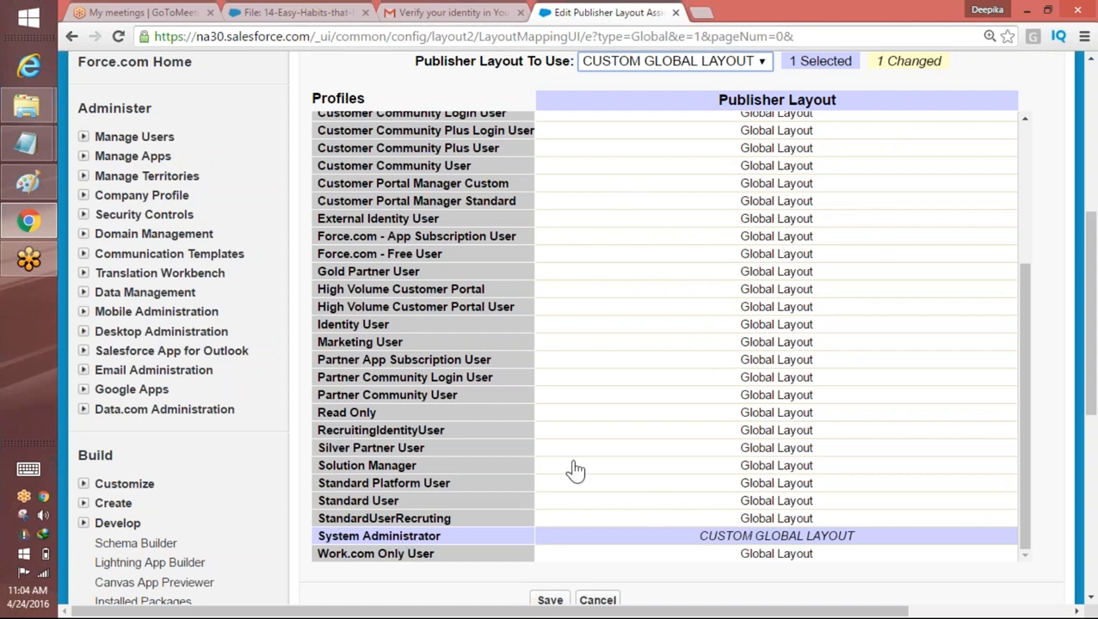
left_click(555, 602)
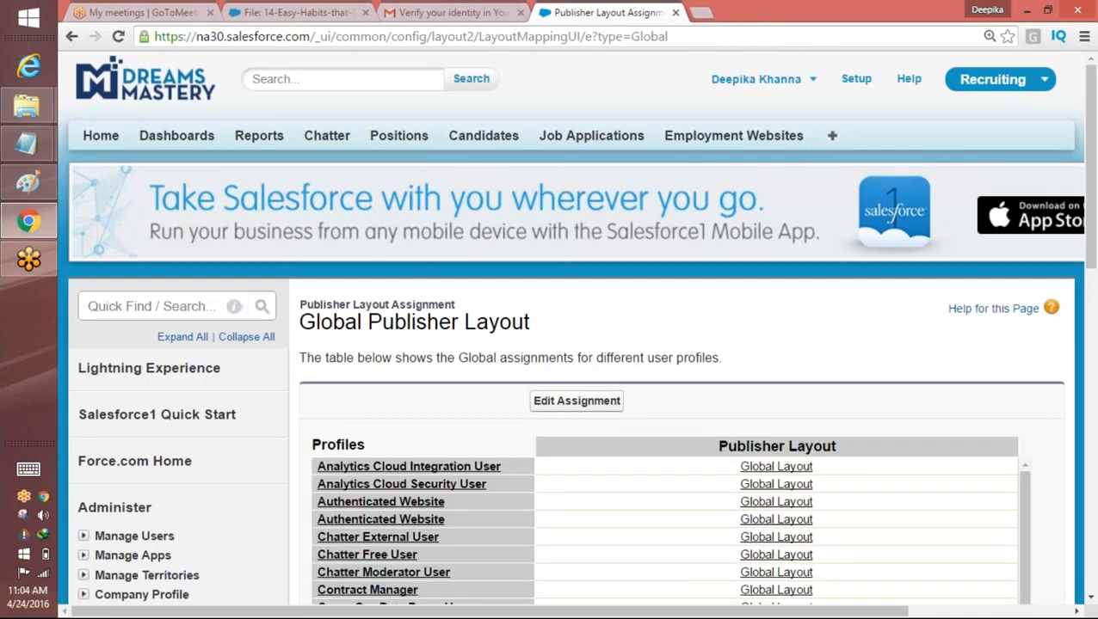
Confirm New Candidate now shows in Chatter's extra actions, then log out
left_click(326, 146)
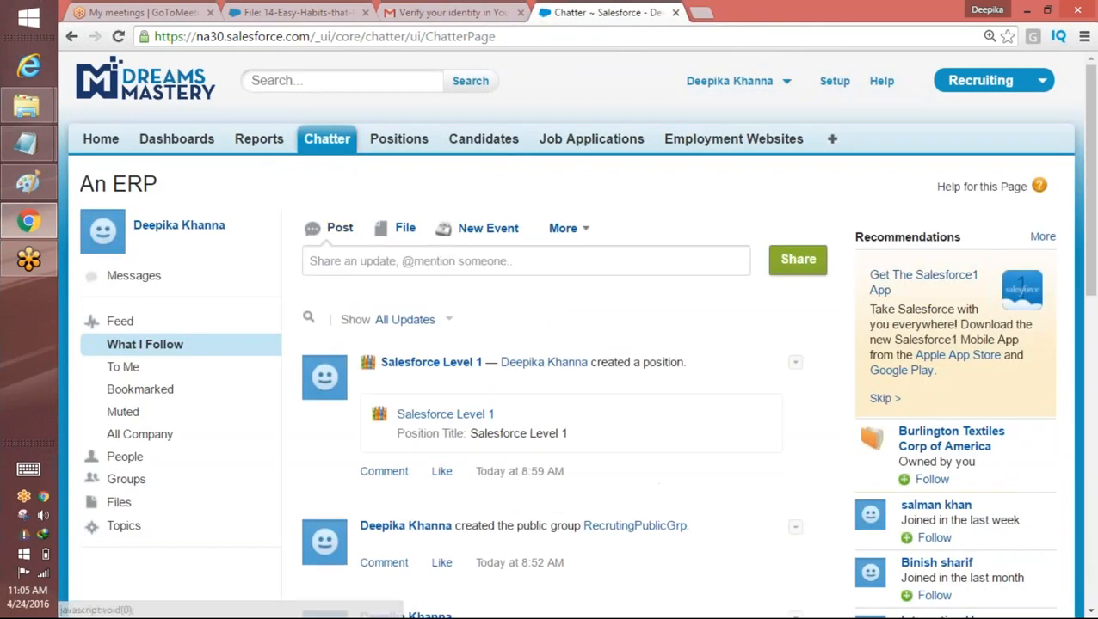
left_click(569, 228)
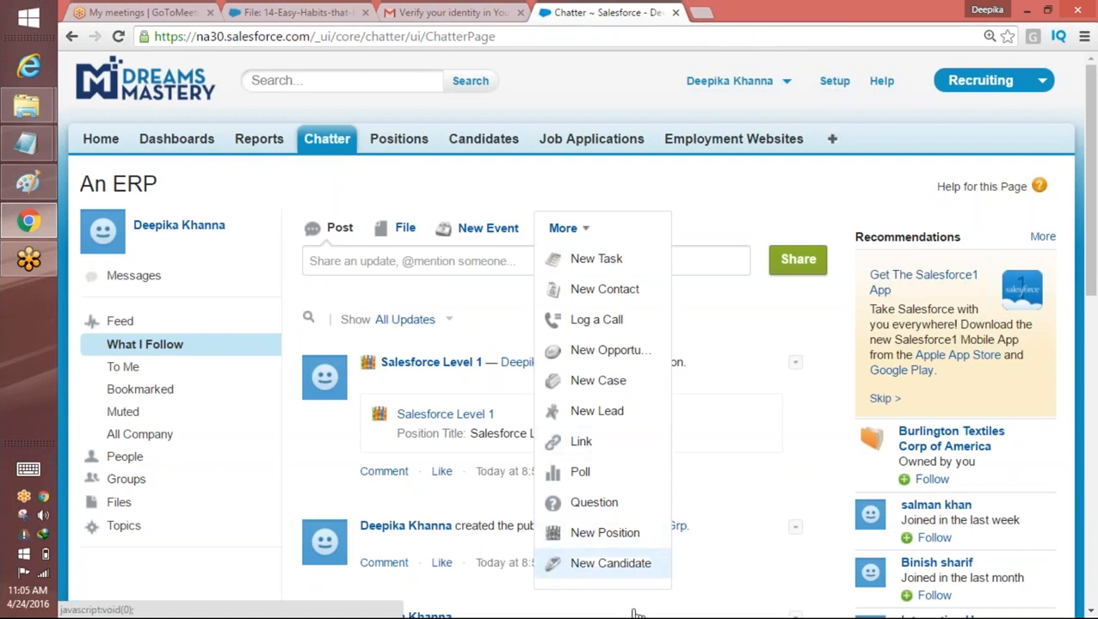
left_click(784, 83)
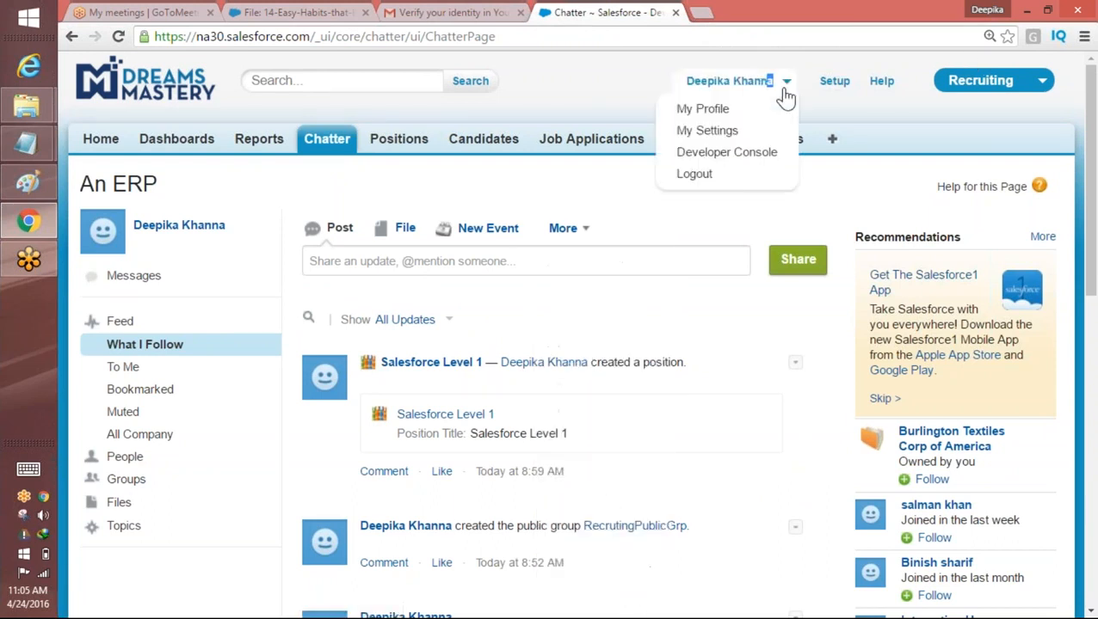
left_click(732, 174)
Log in with the other saved username and switch to email for the verification code
left_click(342, 264)
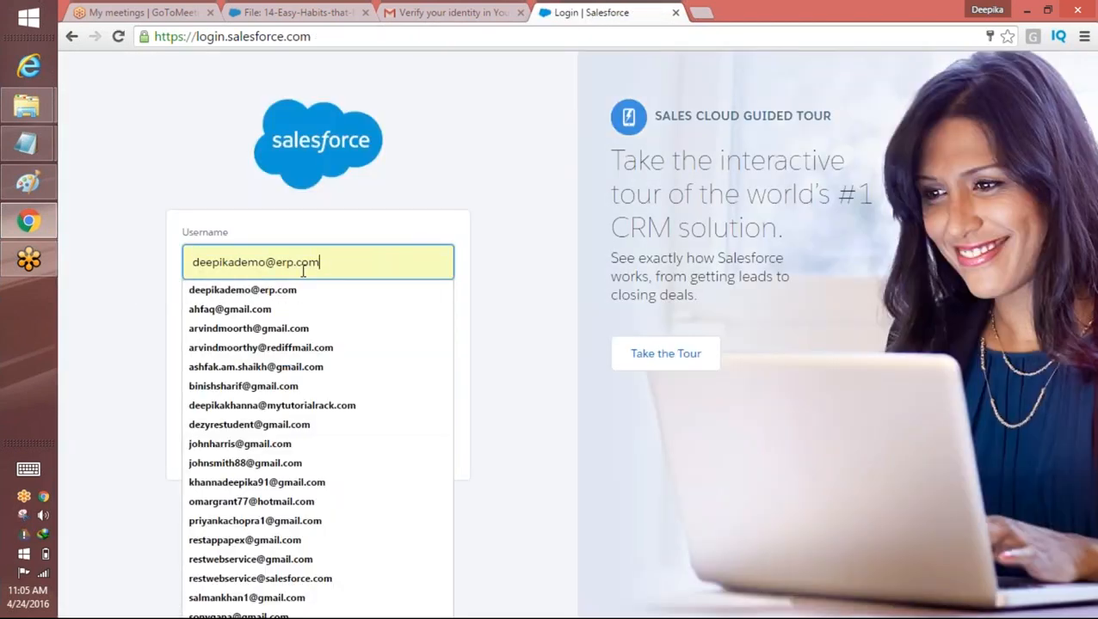
left_click_drag(325, 262, 142, 275)
type("PR")
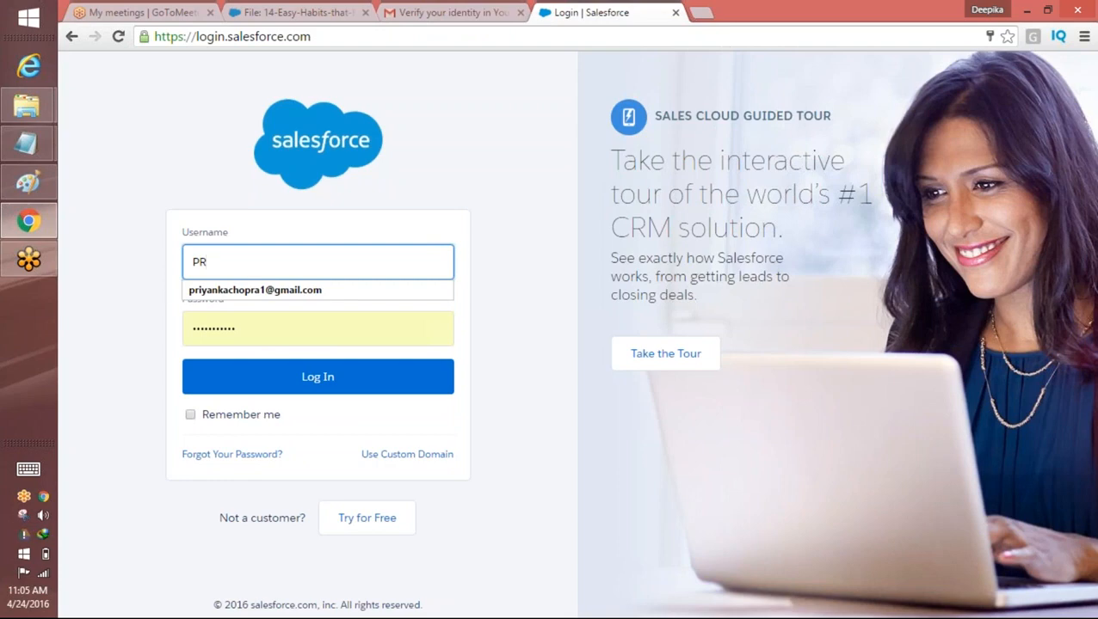
left_click(225, 291)
left_click(279, 377)
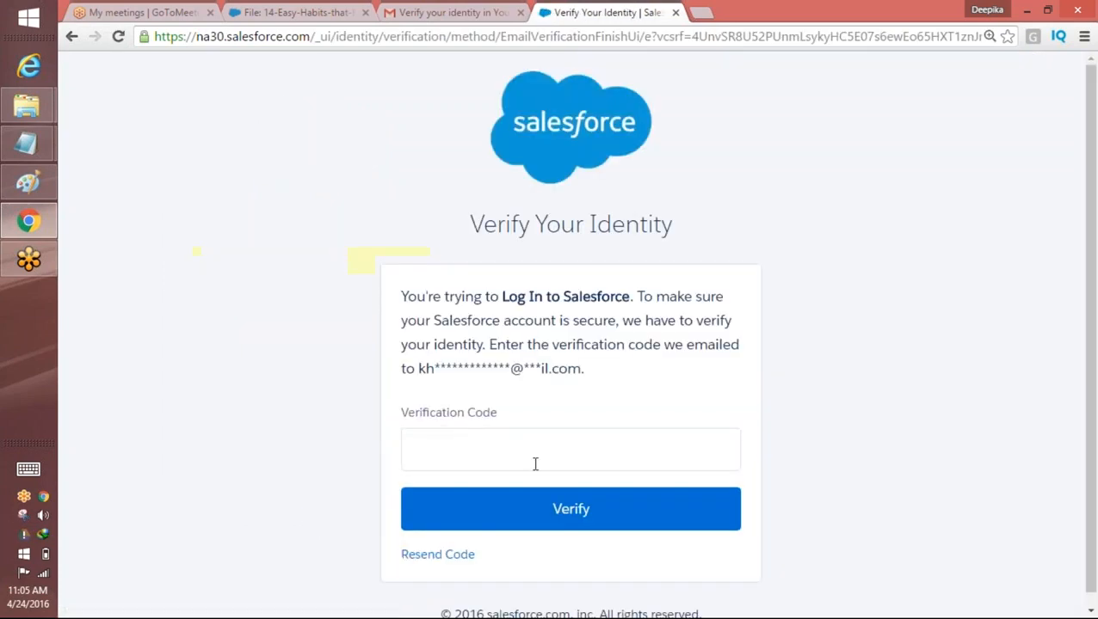
left_click(393, 13)
Open the newest Salesforce 'Verify your identity' email in Gmail to get the code
left_click(121, 200)
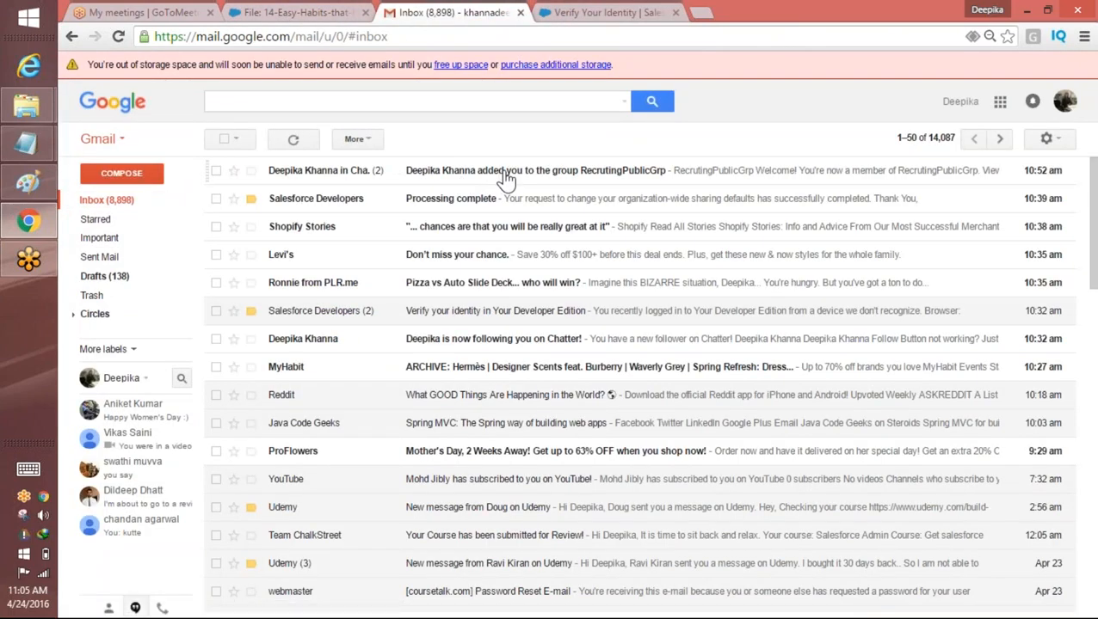
left_click(481, 198)
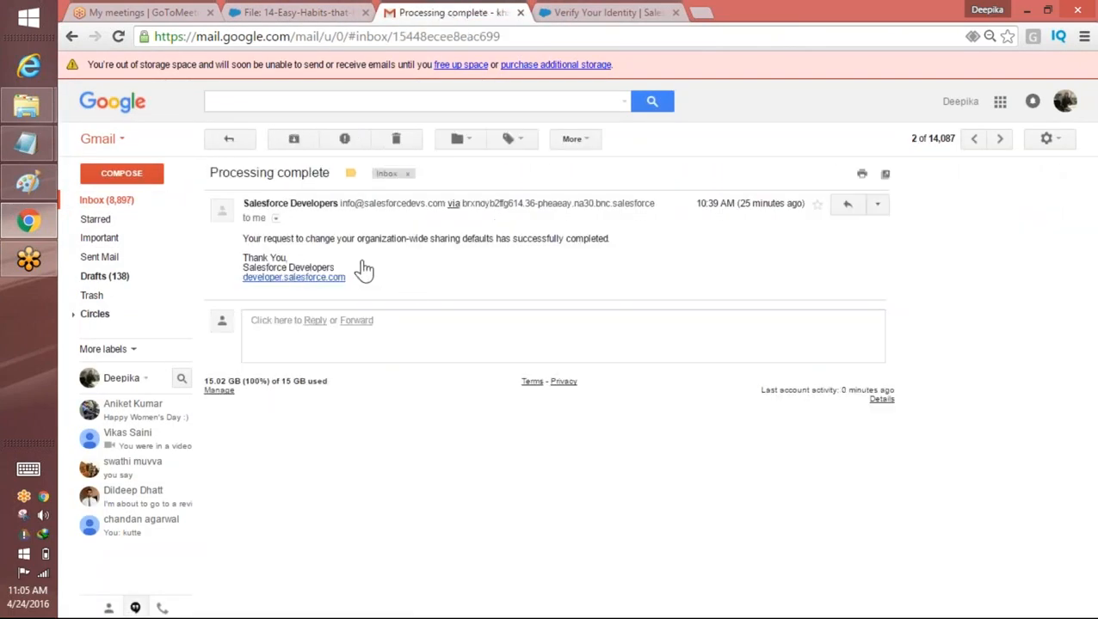
left_click(122, 203)
left_click(456, 169)
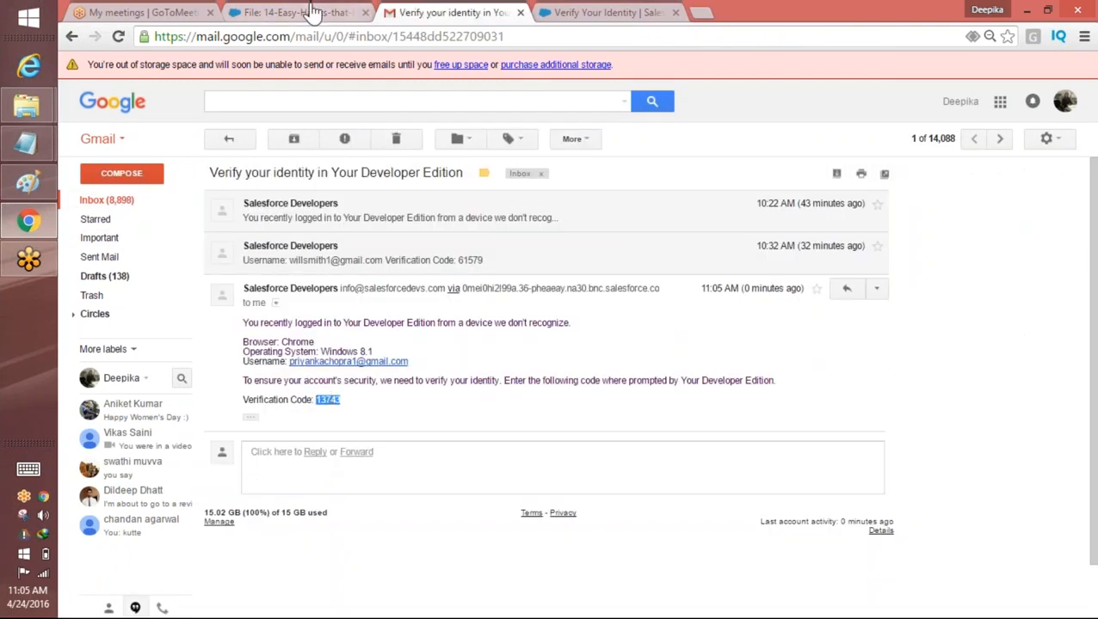
left_click(665, 26)
Paste the emailed verification code into Salesforce and submit it
left_click(633, 14)
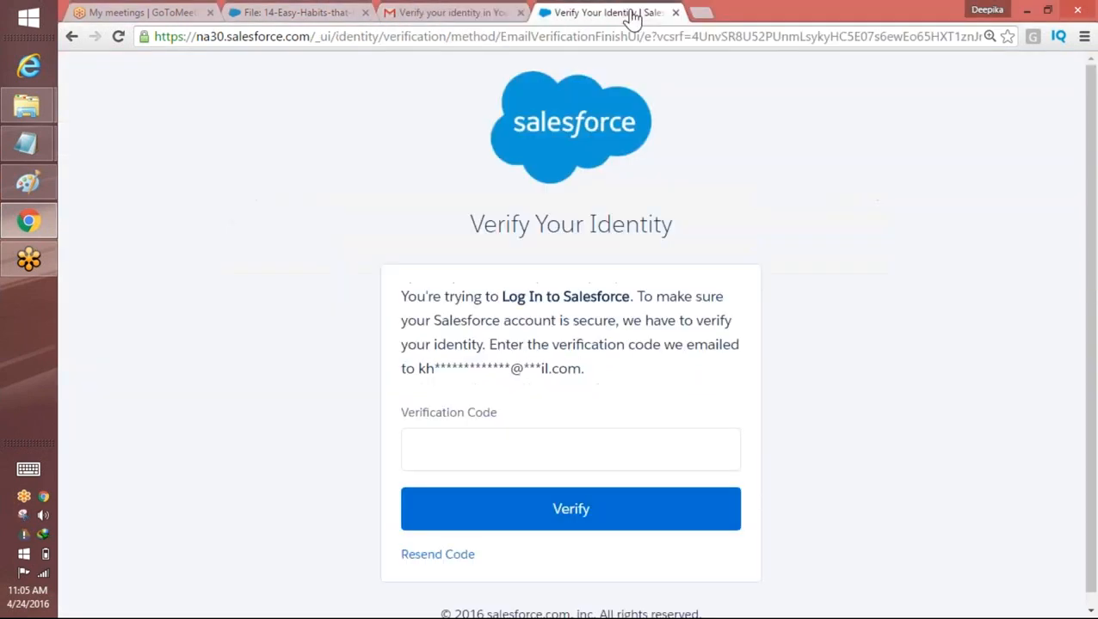
left_click(488, 453)
key("ctrl+v")
left_click(543, 511)
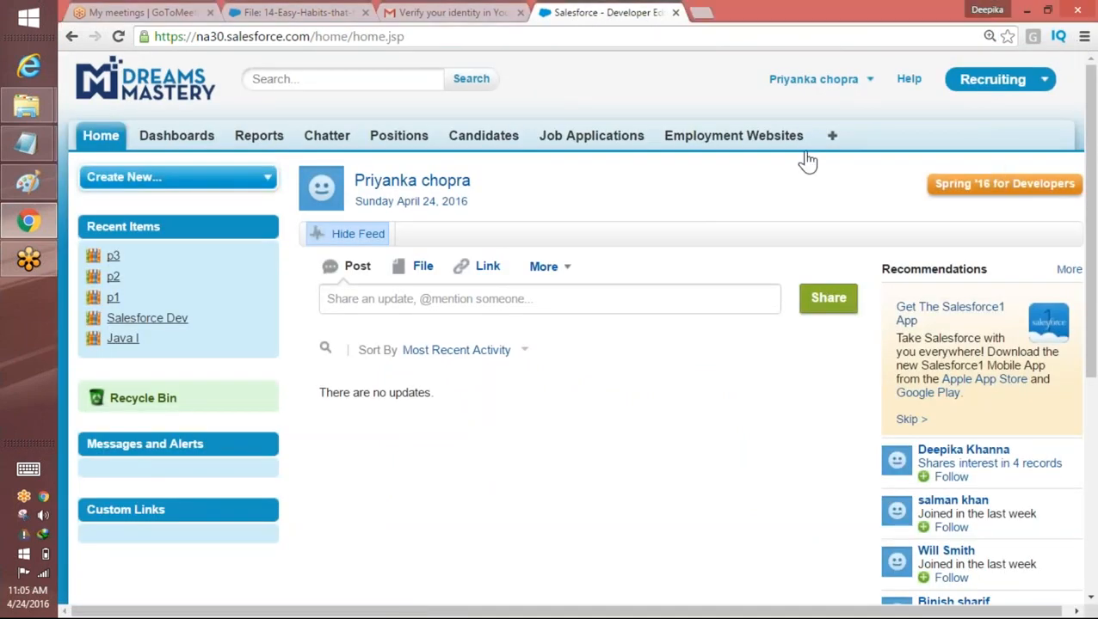
On Chatter, dismiss the welcome dialogs and check the new user's extra publisher actions
left_click(337, 145)
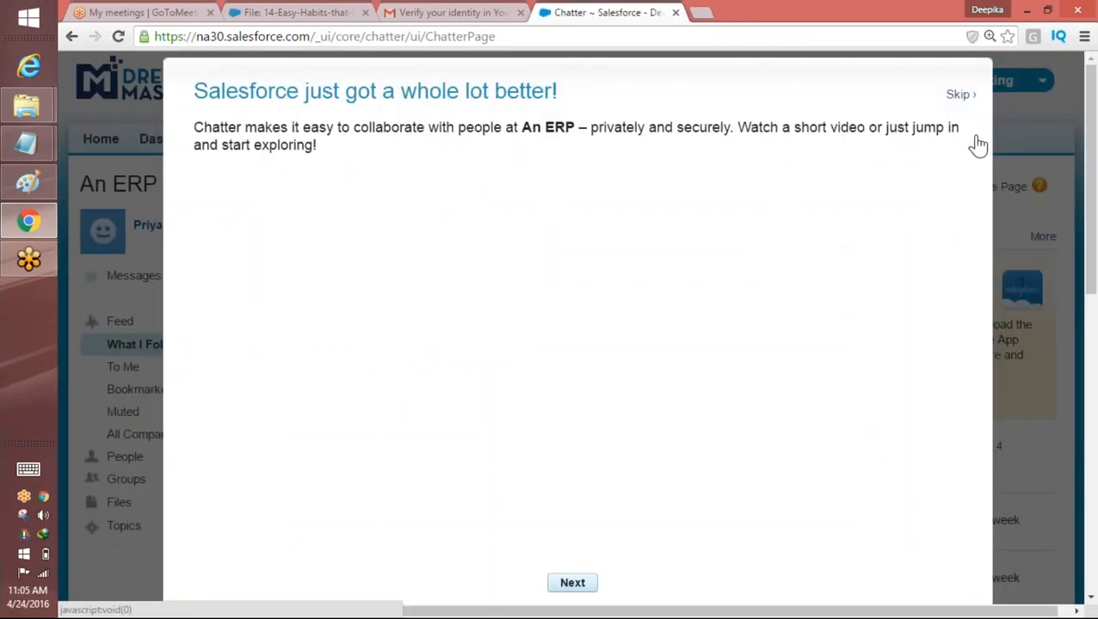
left_click(957, 95)
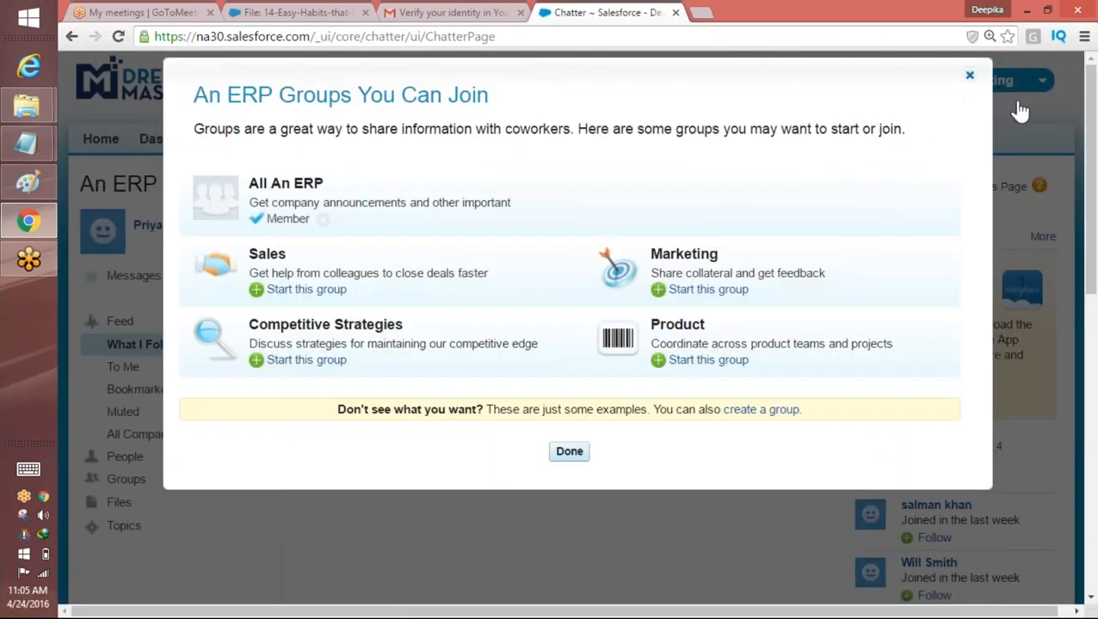
left_click(969, 76)
left_click(546, 230)
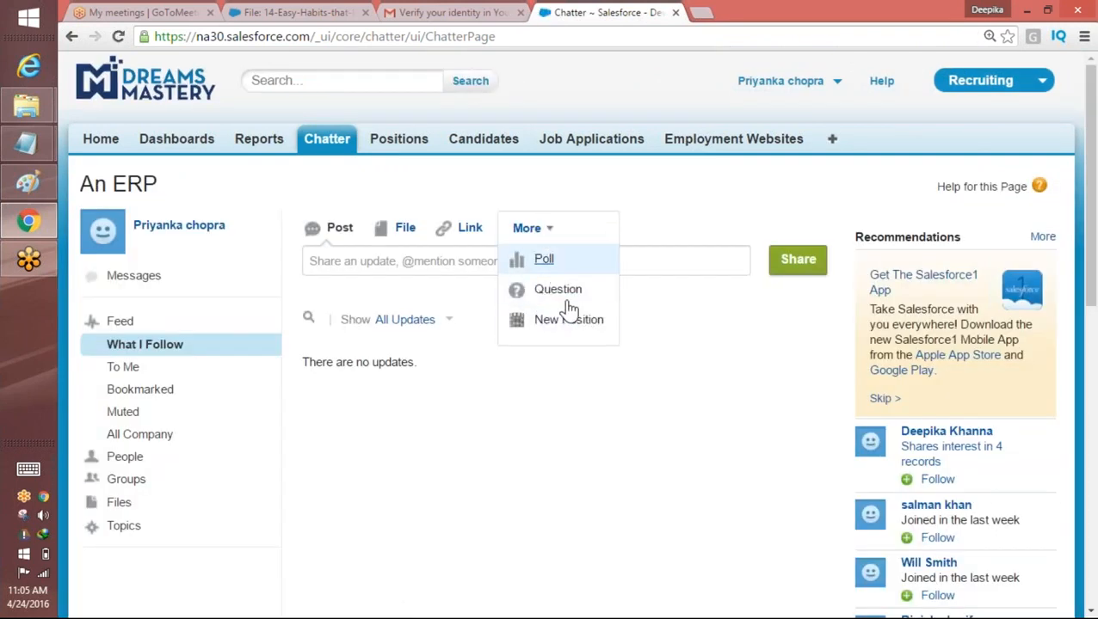
left_click(326, 139)
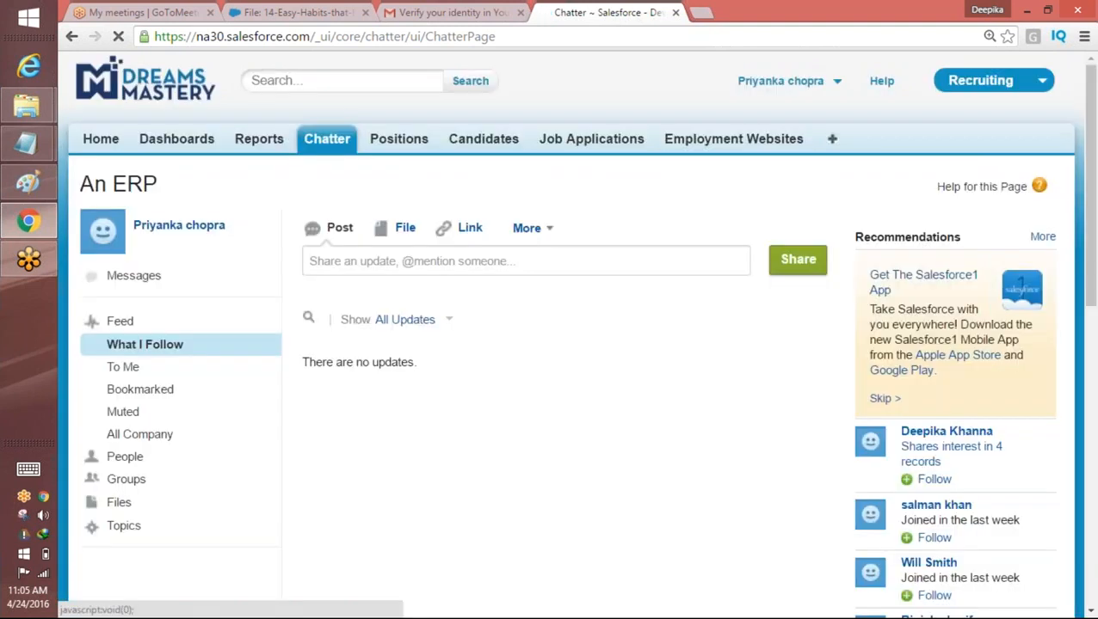
left_click(542, 230)
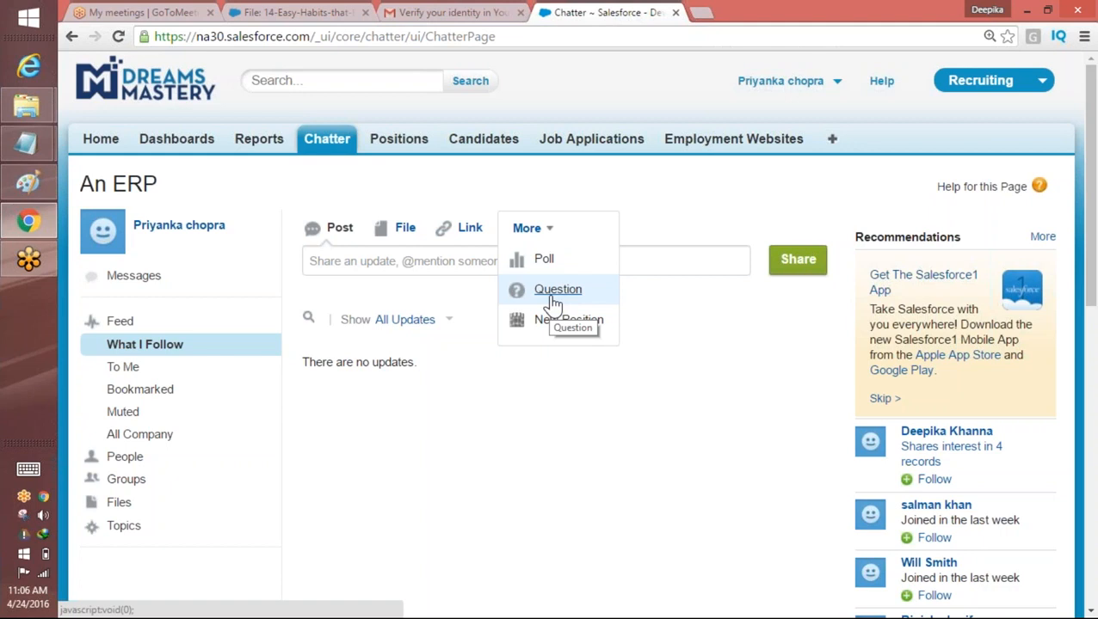
left_click(989, 84)
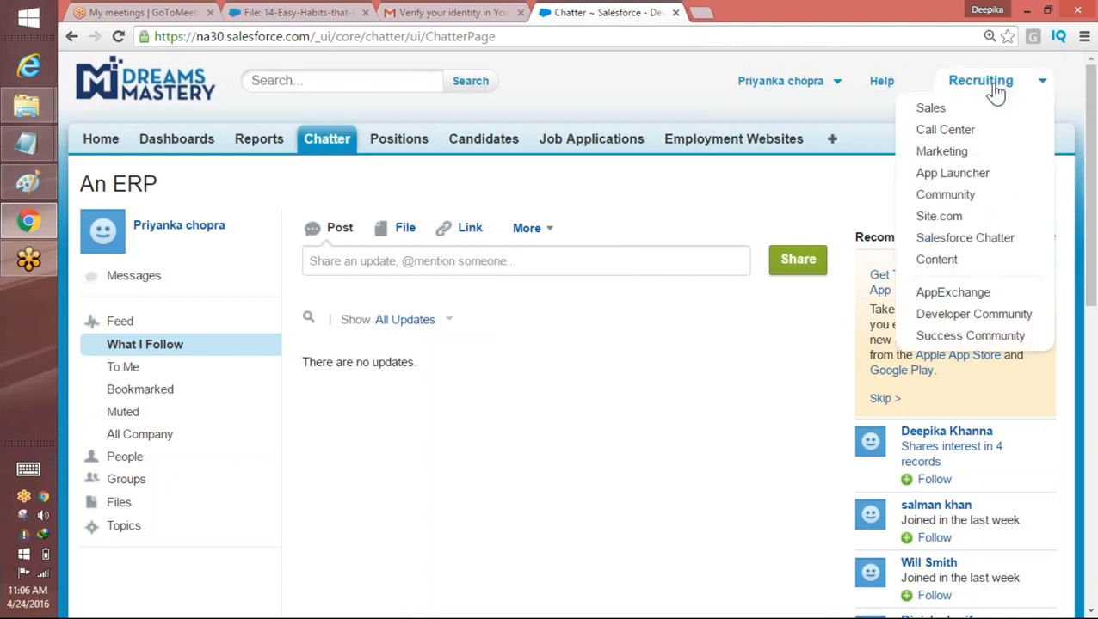
Switch to the Sales app, view the feed's extra post types, and bring up the Paint sketch
left_click(951, 108)
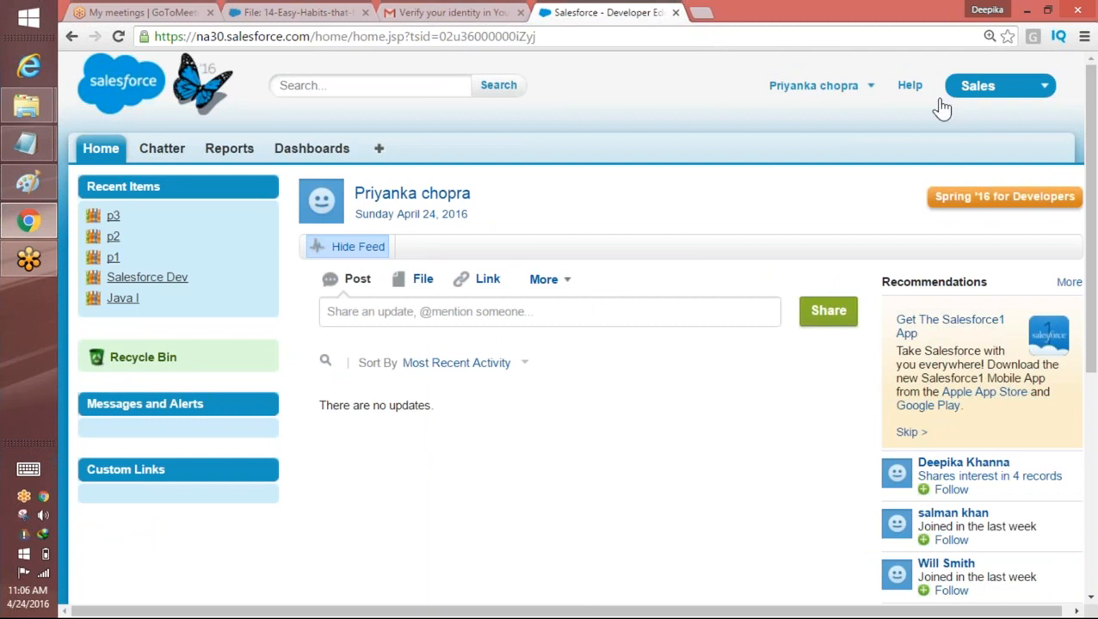
left_click(557, 288)
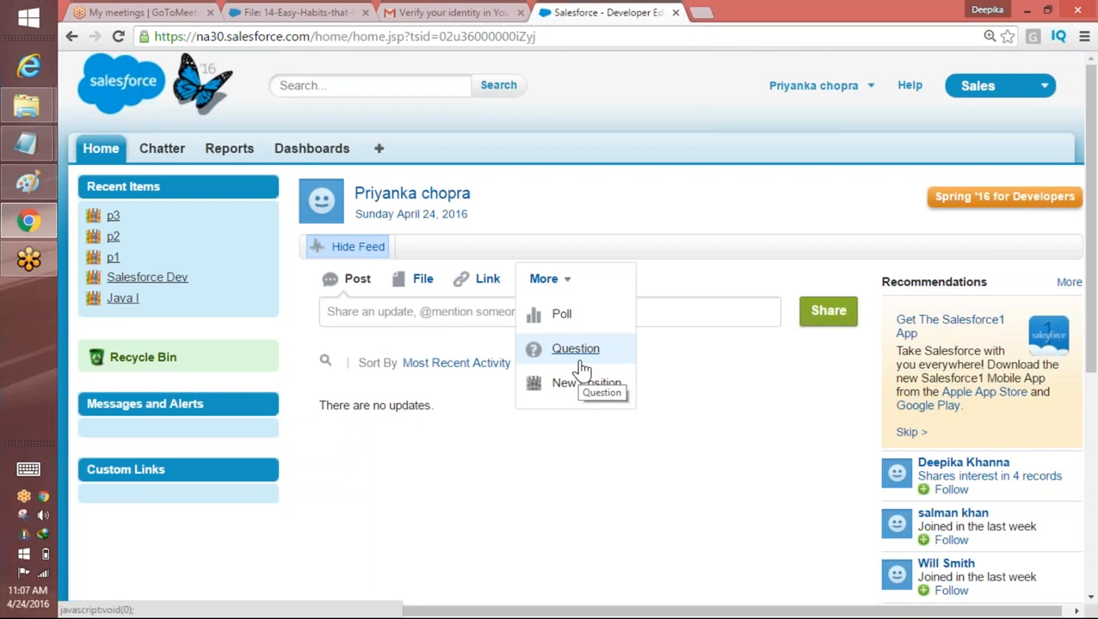
left_click(28, 182)
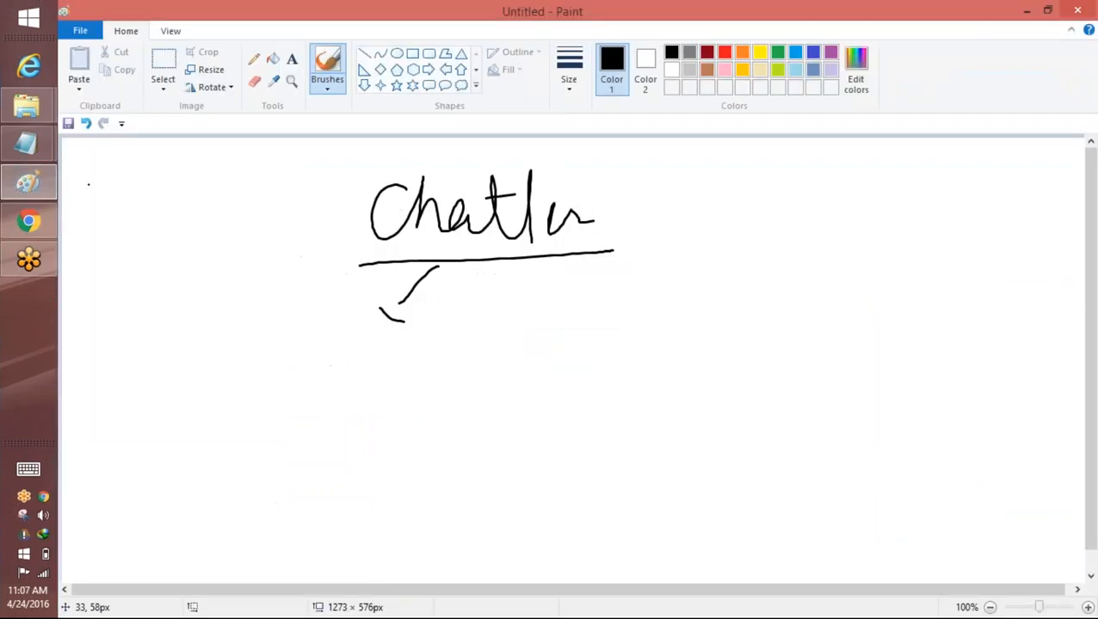
Start a new Paint canvas without saving and handwrite an underlined 'Record Types' heading
key("alt+f")
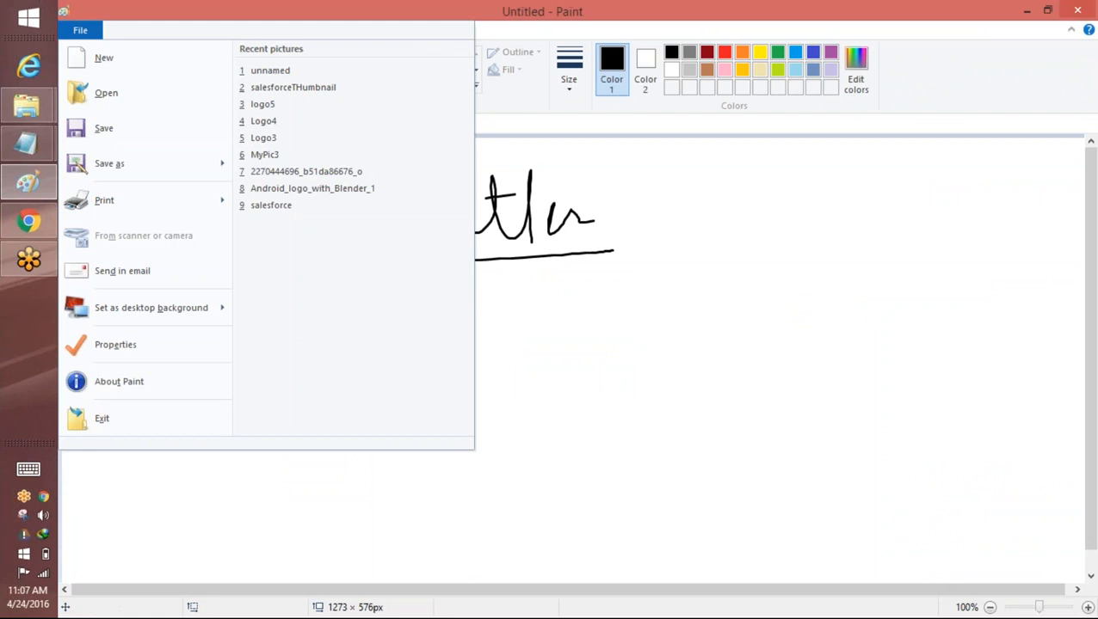
left_click(118, 60)
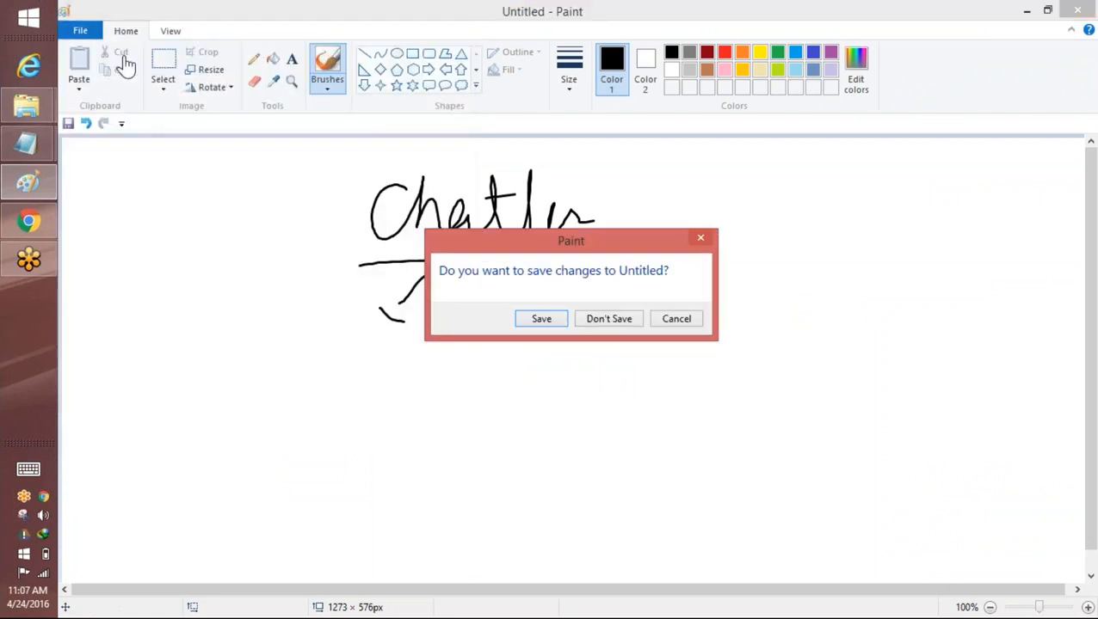
left_click(621, 318)
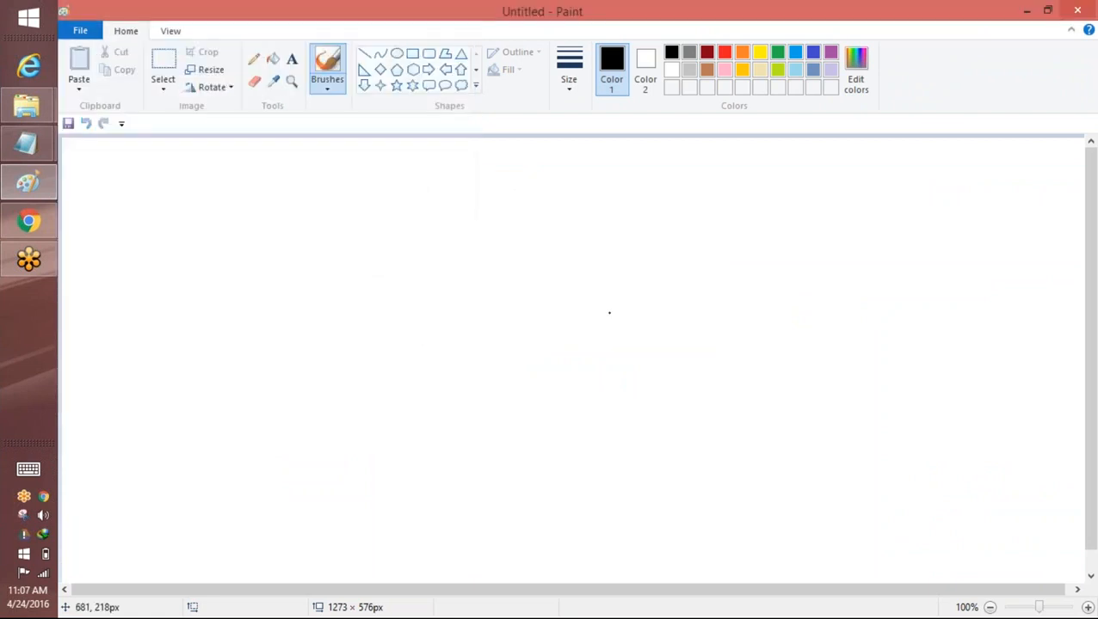
mouse_move(393, 180)
left_mouse_down()
mouse_move(430, 234)
mouse_move(480, 205)
mouse_move(538, 222)
mouse_move(548, 242)
mouse_move(580, 176)
mouse_move(663, 225)
mouse_move(714, 181)
mouse_move(719, 219)
mouse_move(771, 242)
left_mouse_up()
left_click_drag(362, 264, 847, 255)
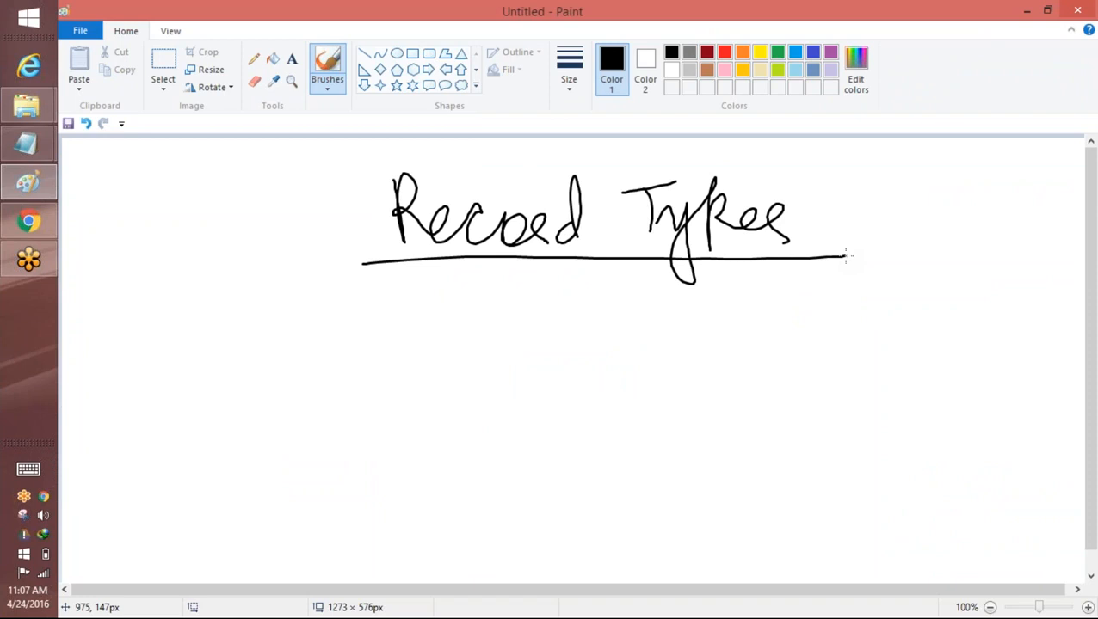
Back in Salesforce, switch to the Recruiting app and open Positions home
left_click(29, 221)
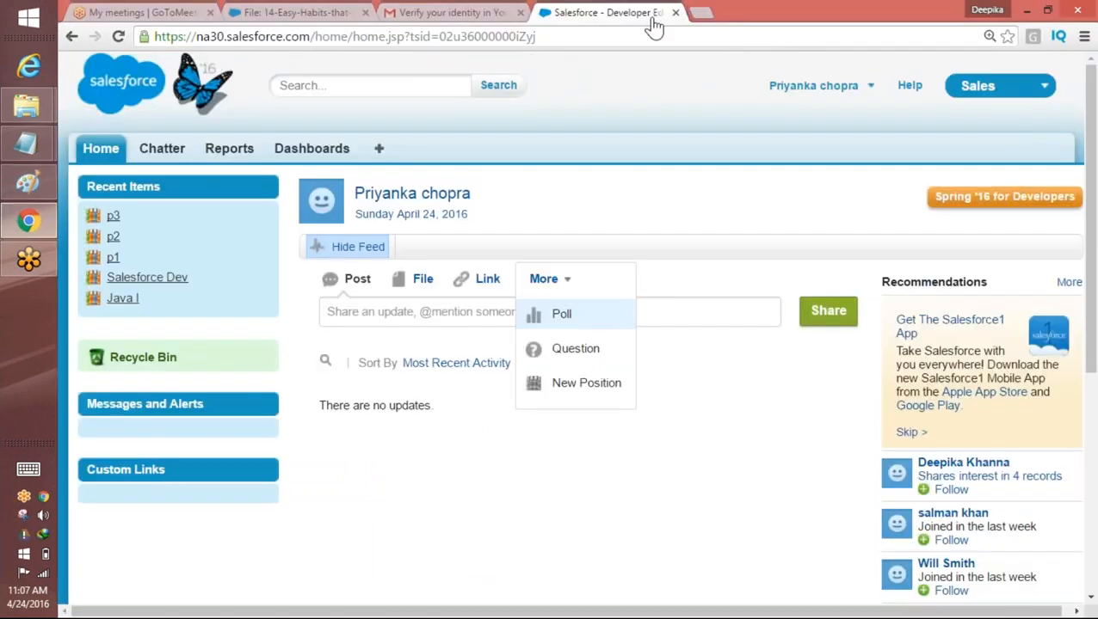
left_click(834, 93)
left_click(985, 86)
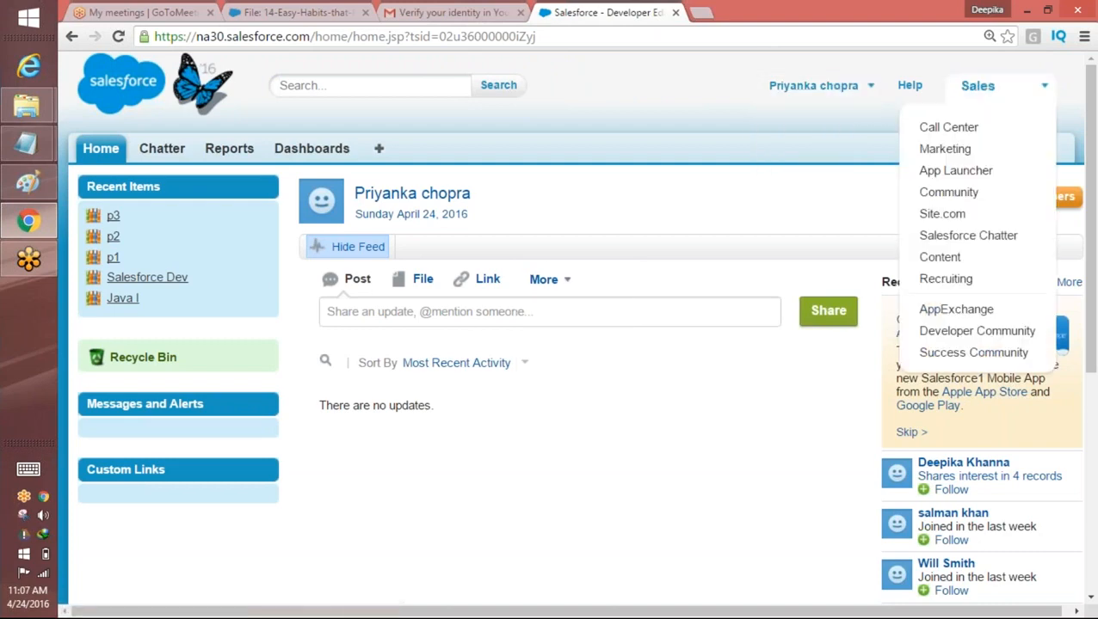
left_click(943, 278)
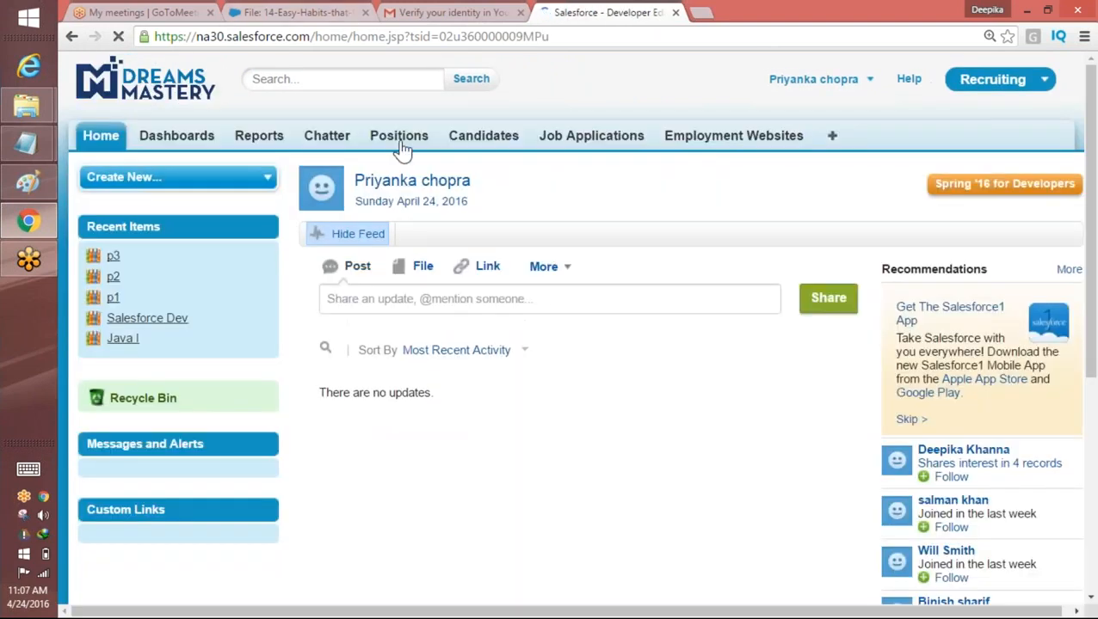
left_click(384, 138)
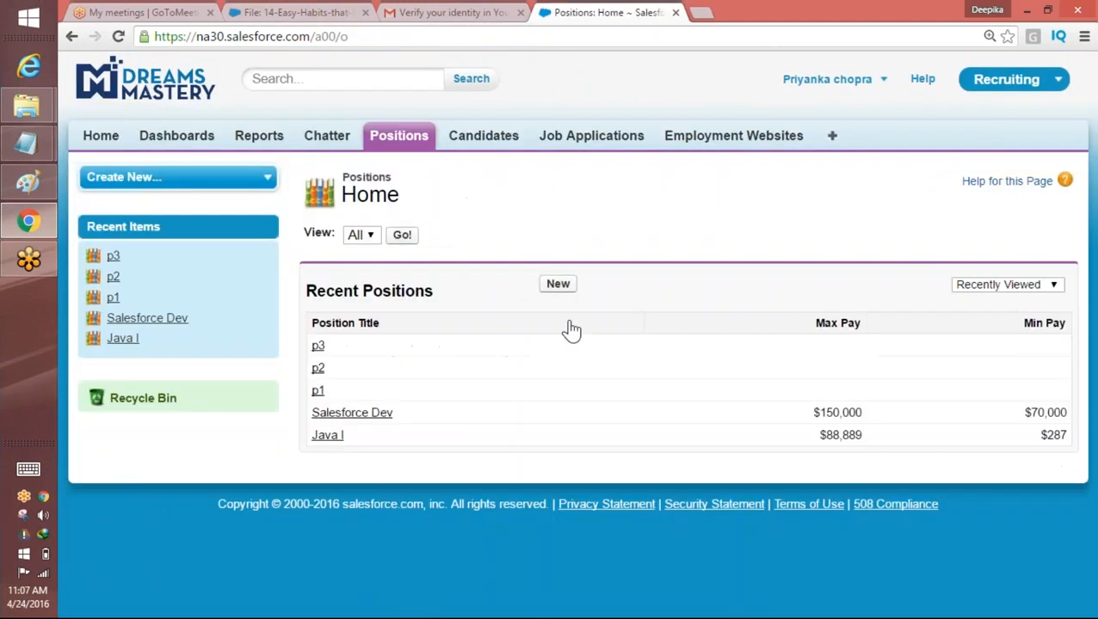
Start a new Position record and scroll the form, highlighting the Required Languages checkboxes
left_click(557, 285)
scroll(1086, 437, "down", 3)
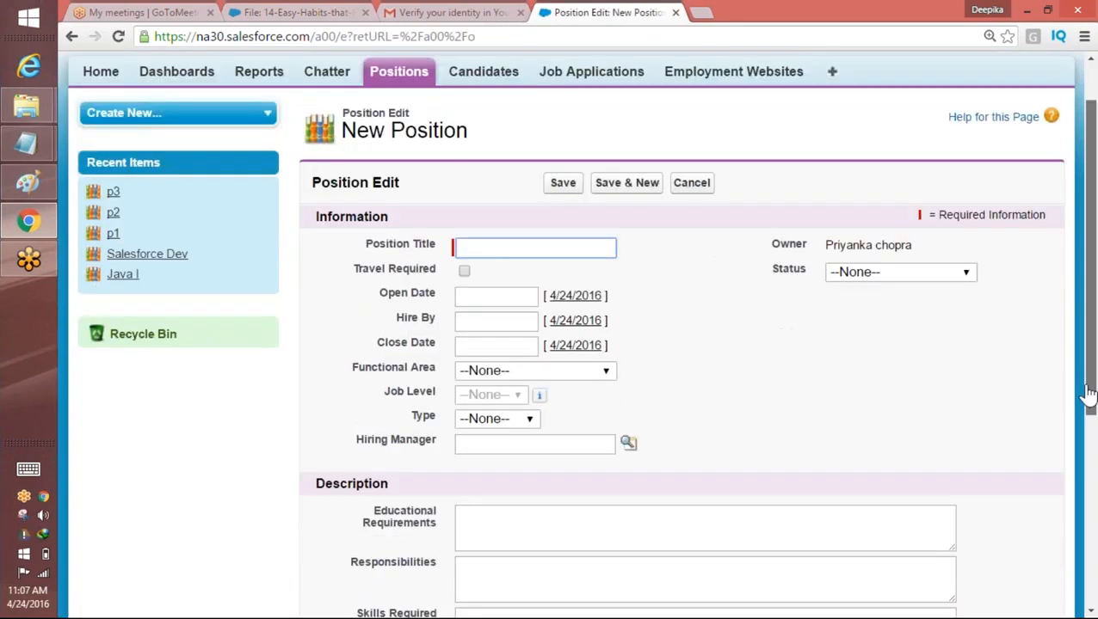
left_click_drag(1093, 284, 1089, 215)
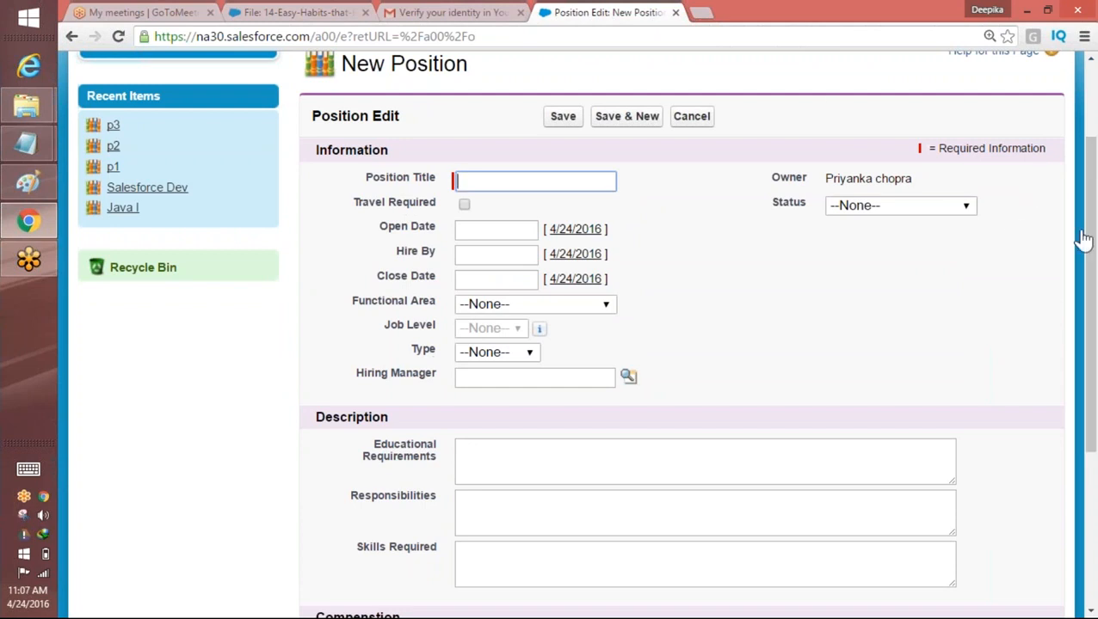
left_click_drag(1091, 236, 1091, 245)
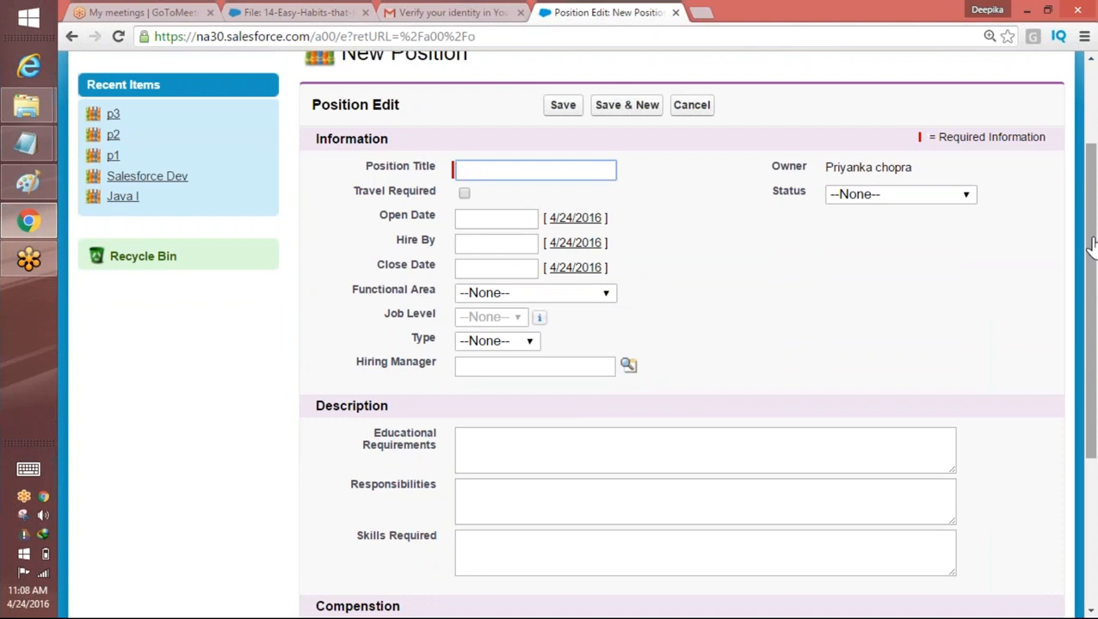
left_click_drag(1092, 245, 1093, 352)
left_click_drag(352, 483, 875, 536)
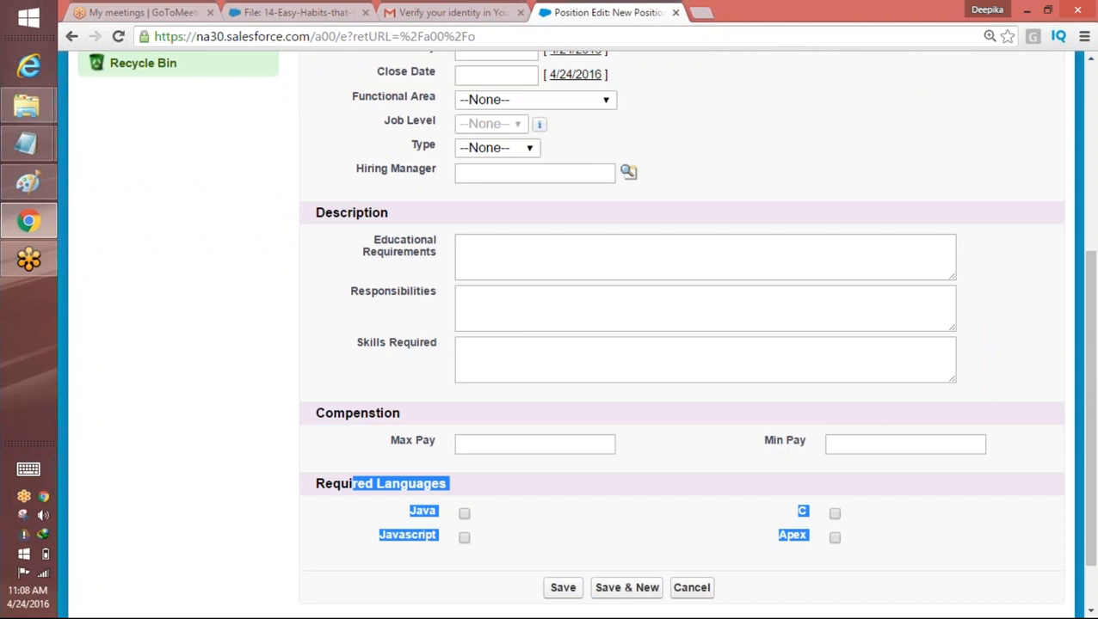
left_click_drag(1091, 482, 1094, 283)
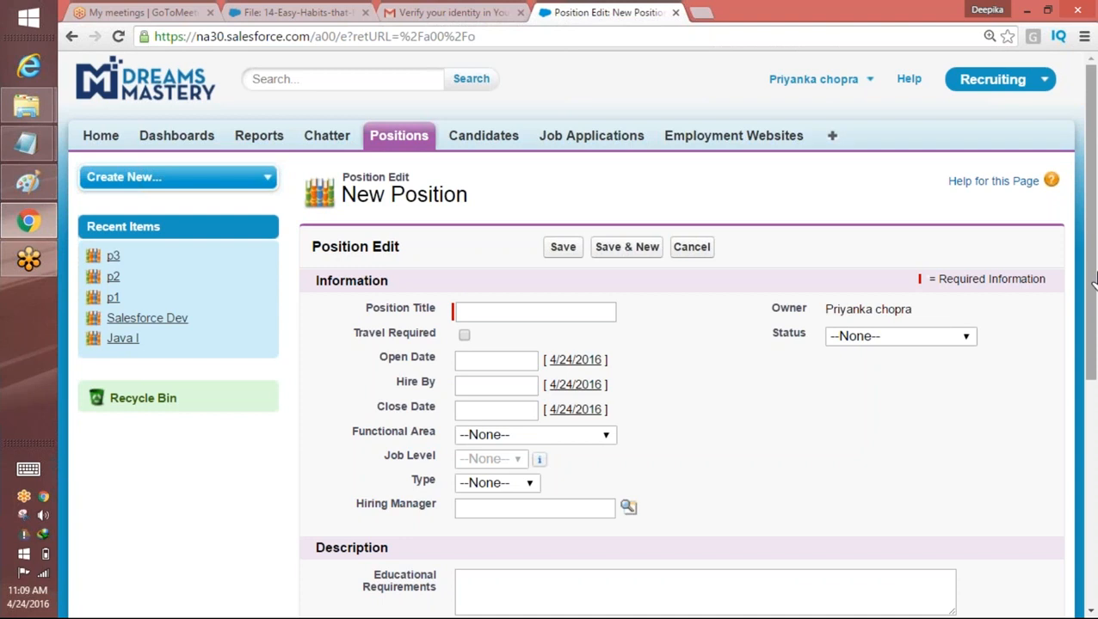
Log out and log back in with the other saved username from autofill
left_click(822, 79)
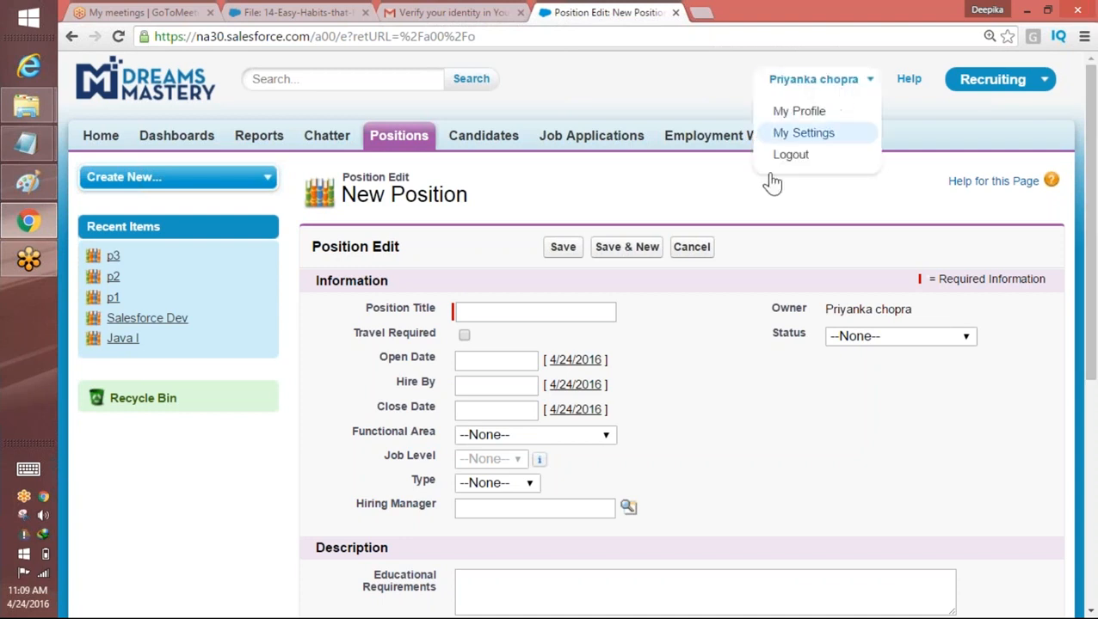
left_click(804, 154)
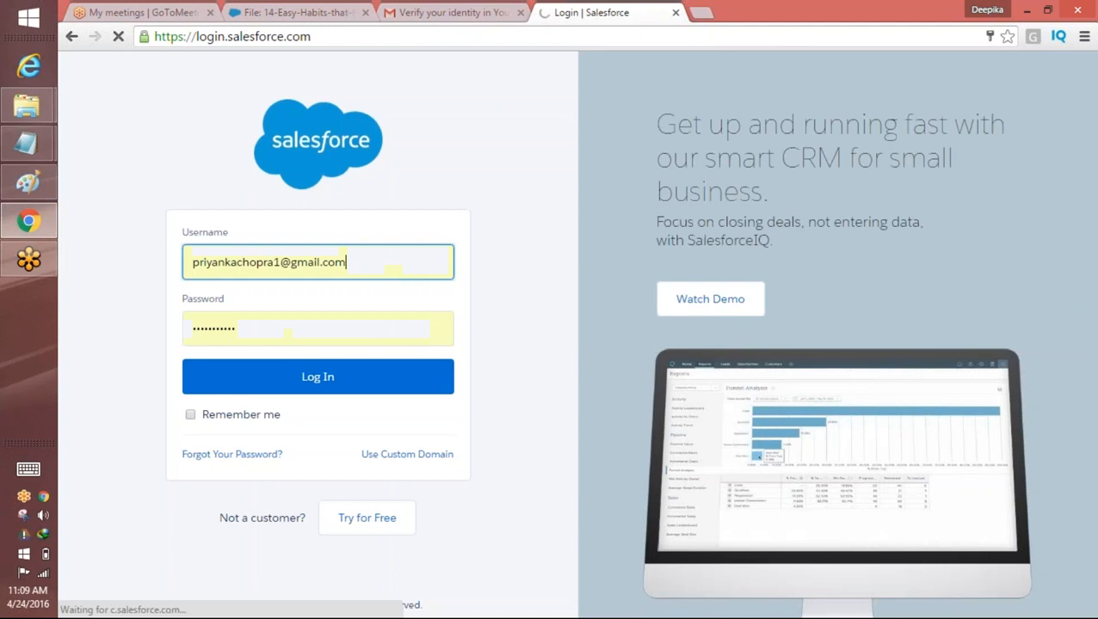
left_click_drag(347, 263, 188, 263)
type("DEE")
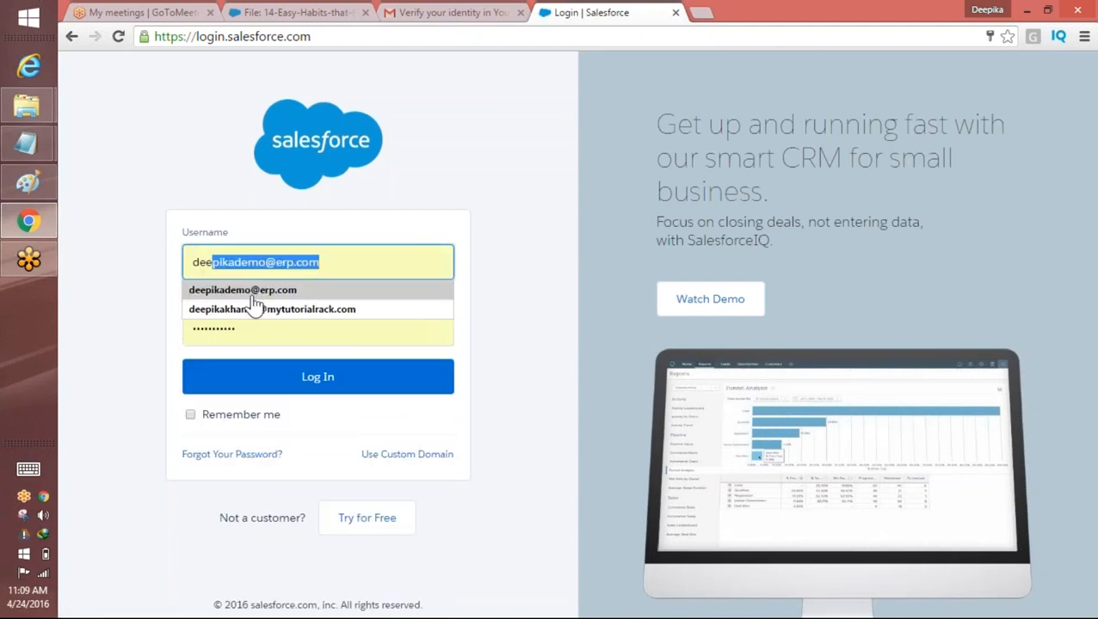
left_click(255, 303)
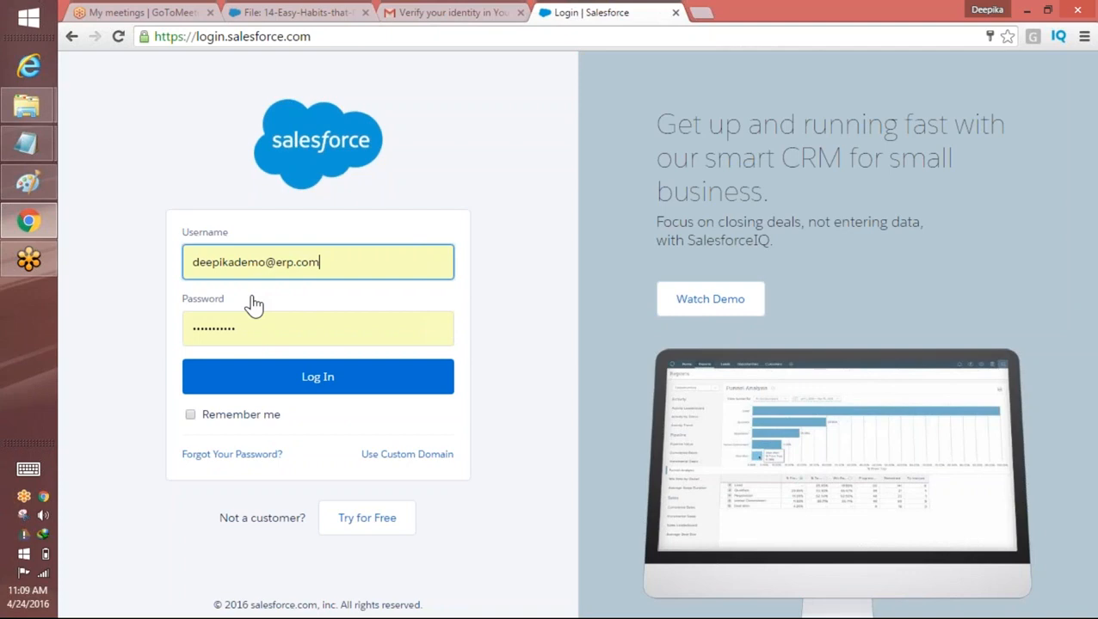
left_click(318, 377)
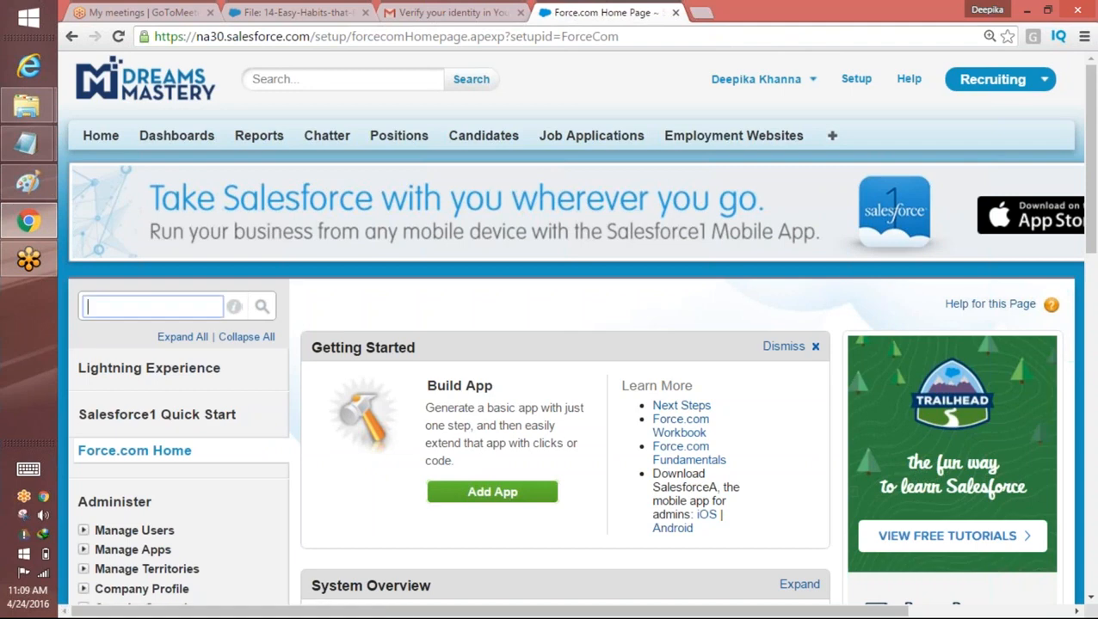
Type 'RECORD TY', then open the Position object's definition page and highlight its empty Record Types section
type("REC")
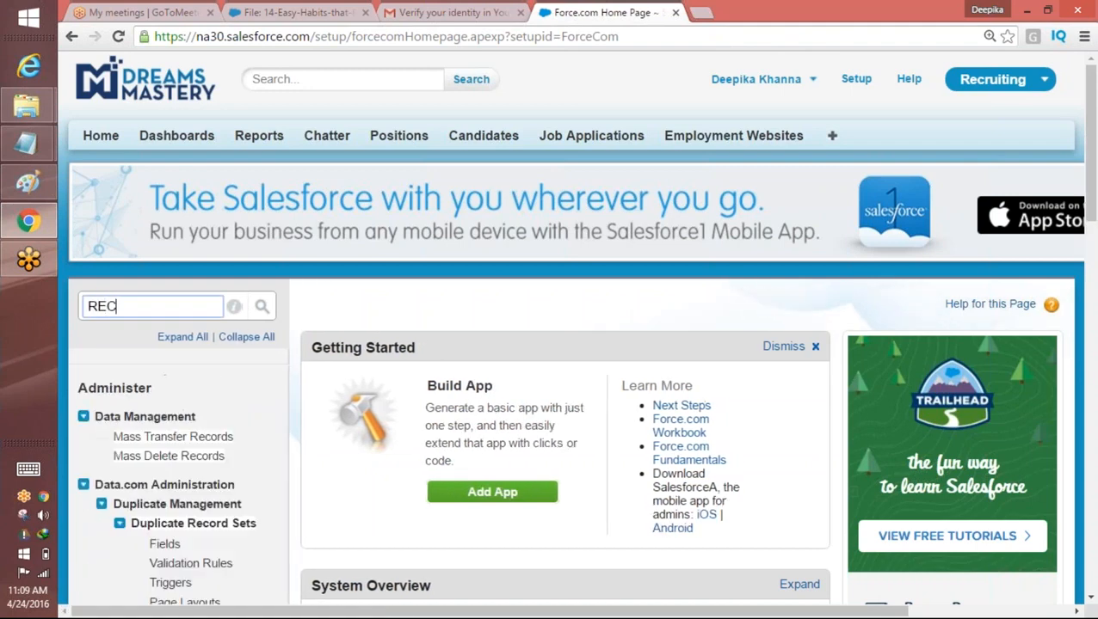
type("ORD TY")
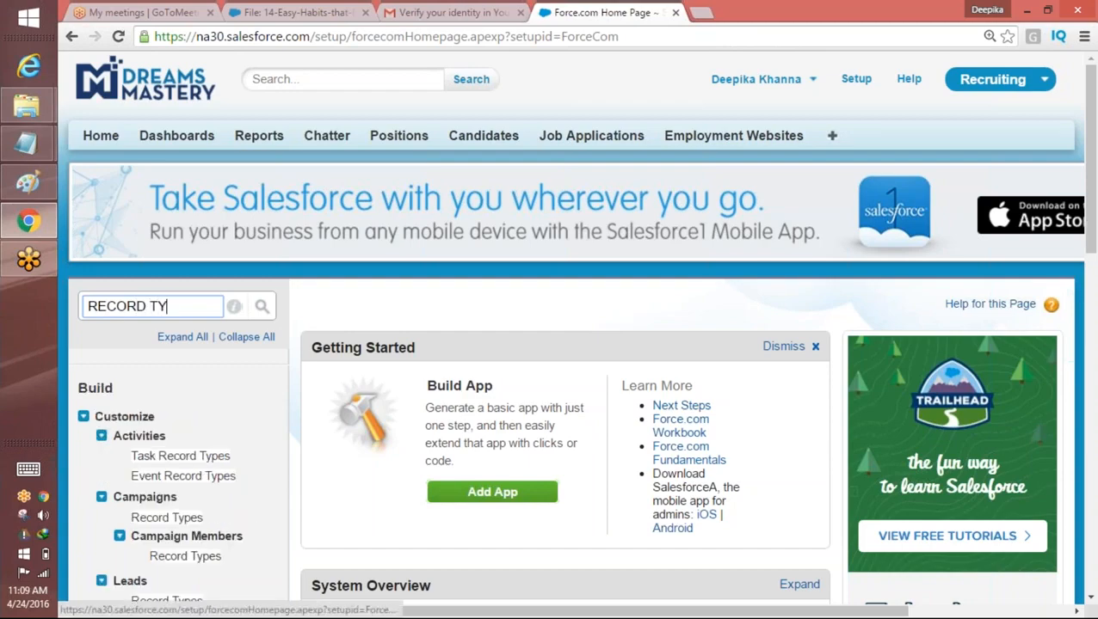
left_click_drag(1090, 237, 1090, 215)
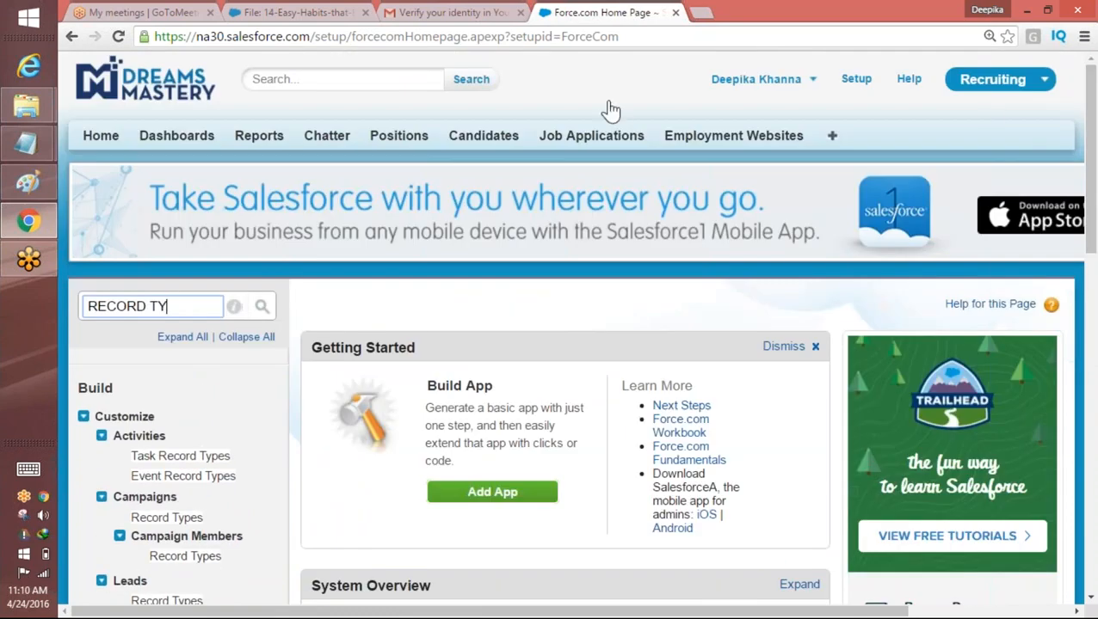
left_click(400, 135)
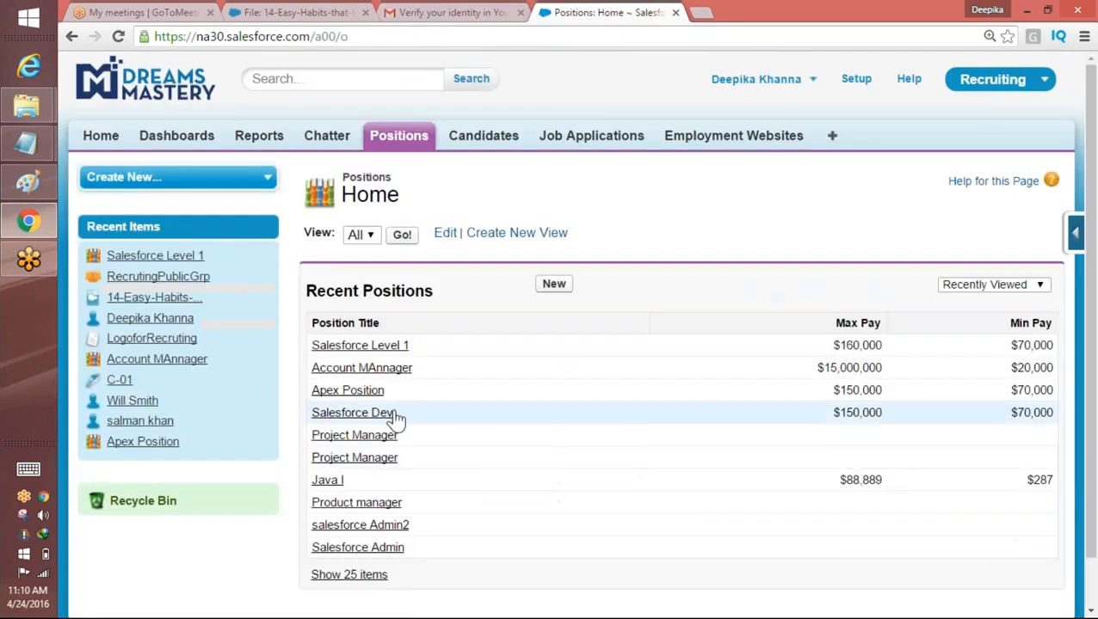
left_click(1074, 233)
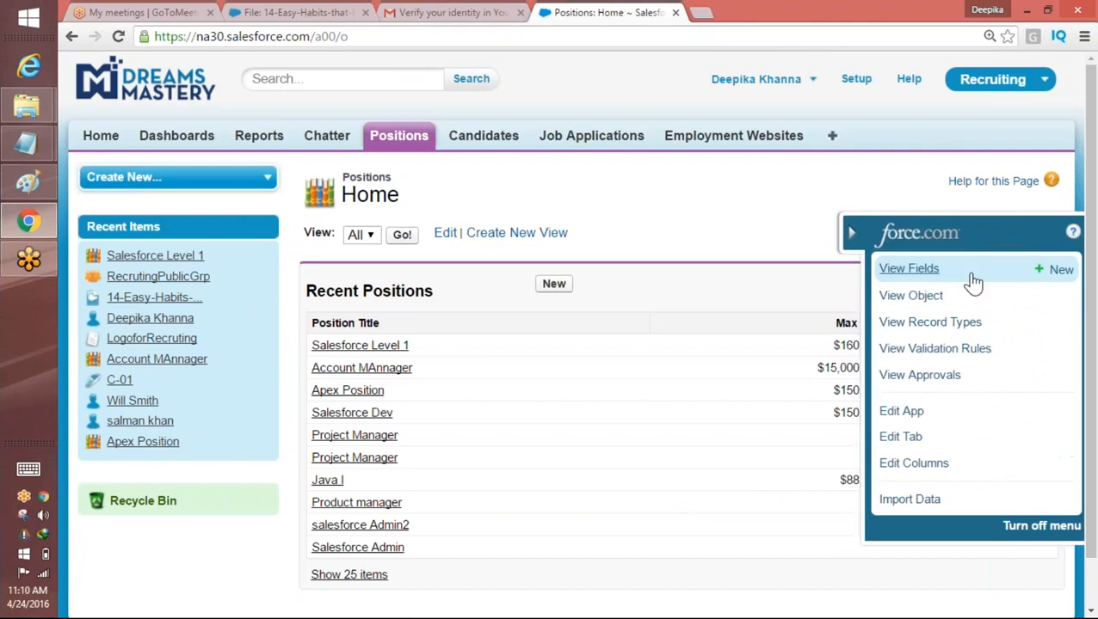
left_click(925, 296)
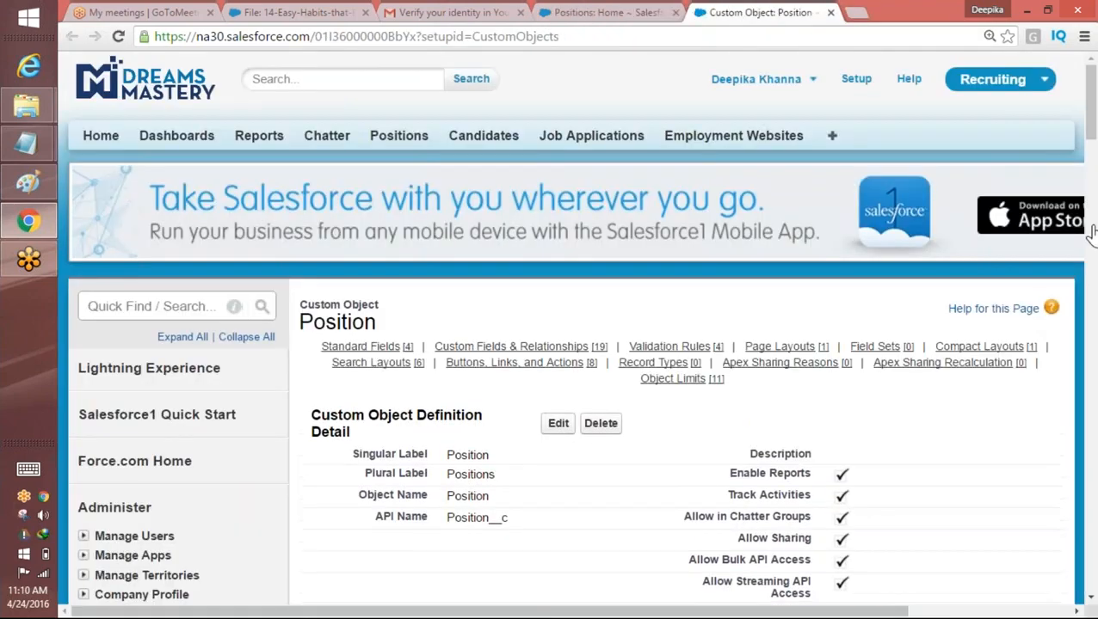
scroll(1090, 314, "down", 10)
scroll(1091, 314, "down", 10)
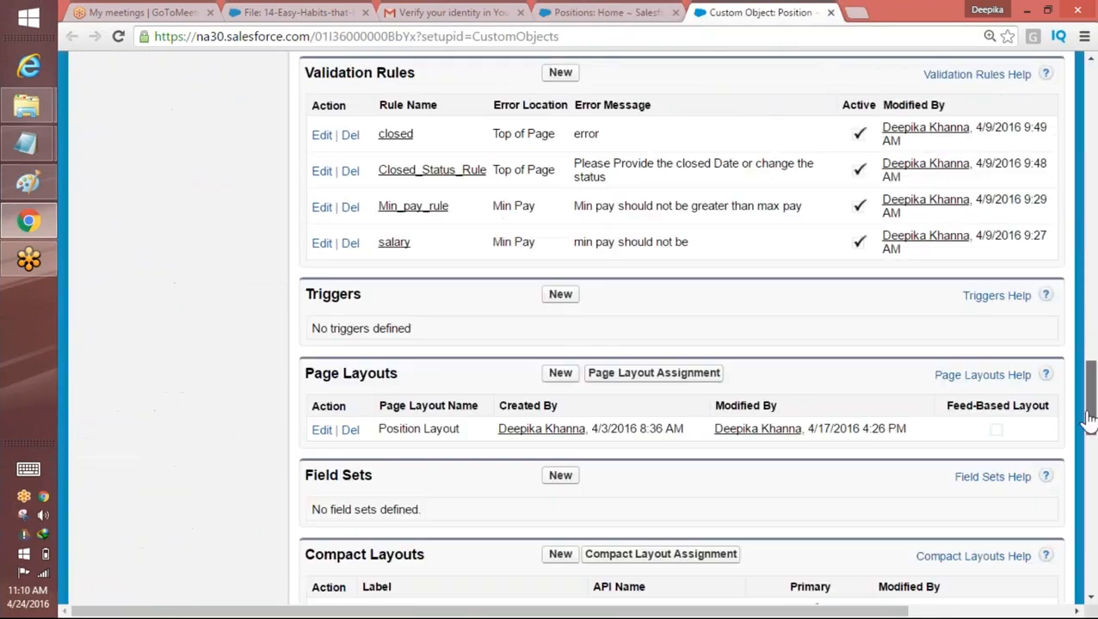
left_click_drag(1088, 447, 1077, 574)
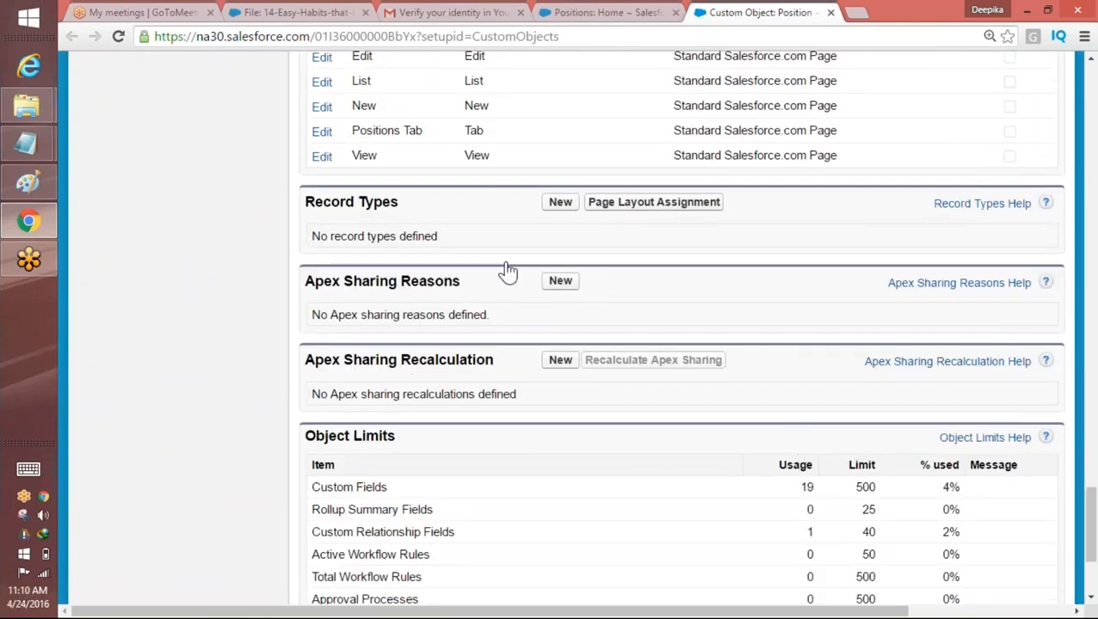
left_click_drag(421, 201, 291, 210)
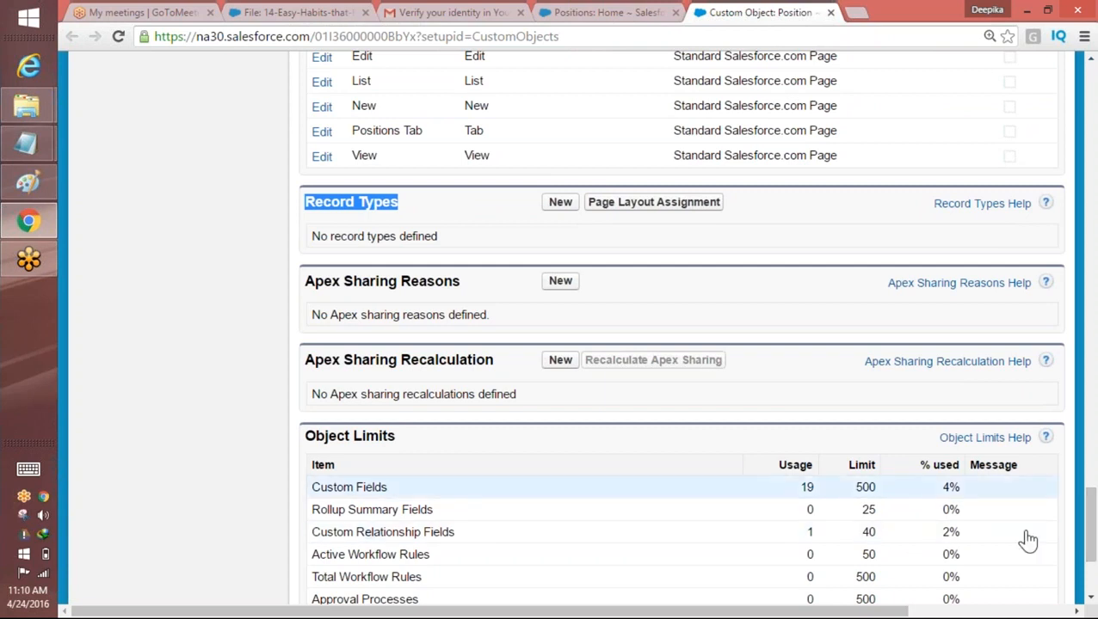
left_click_drag(1091, 516, 1084, 88)
Review the Salesforce Level 1 position record's details from Recent Positions, then return to Setup home
left_click(374, 135)
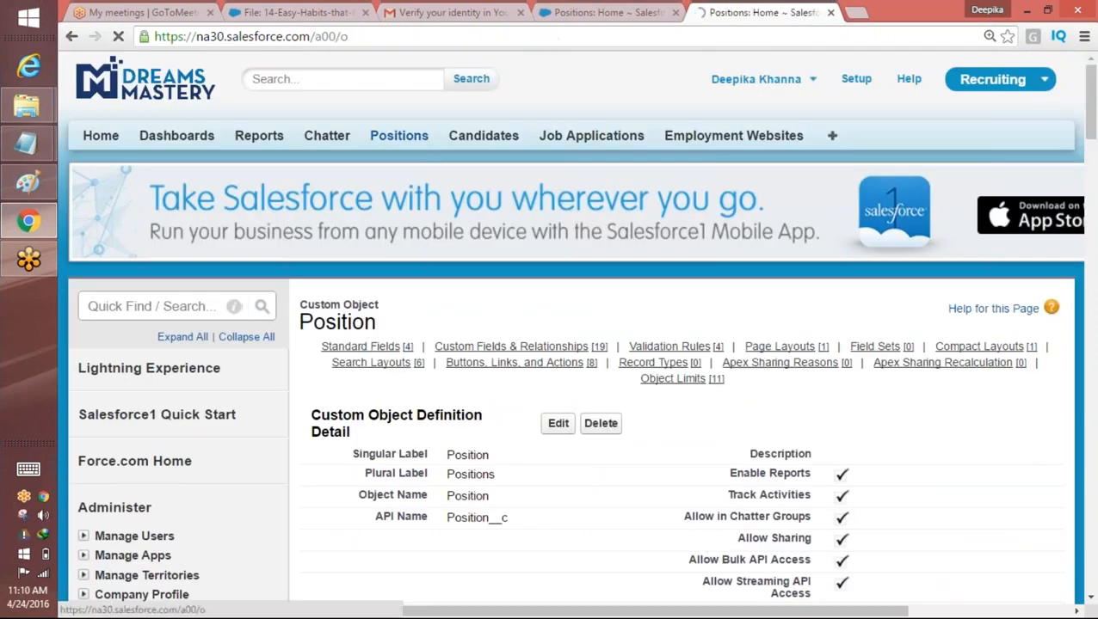
scroll(326, 211, "down", 1)
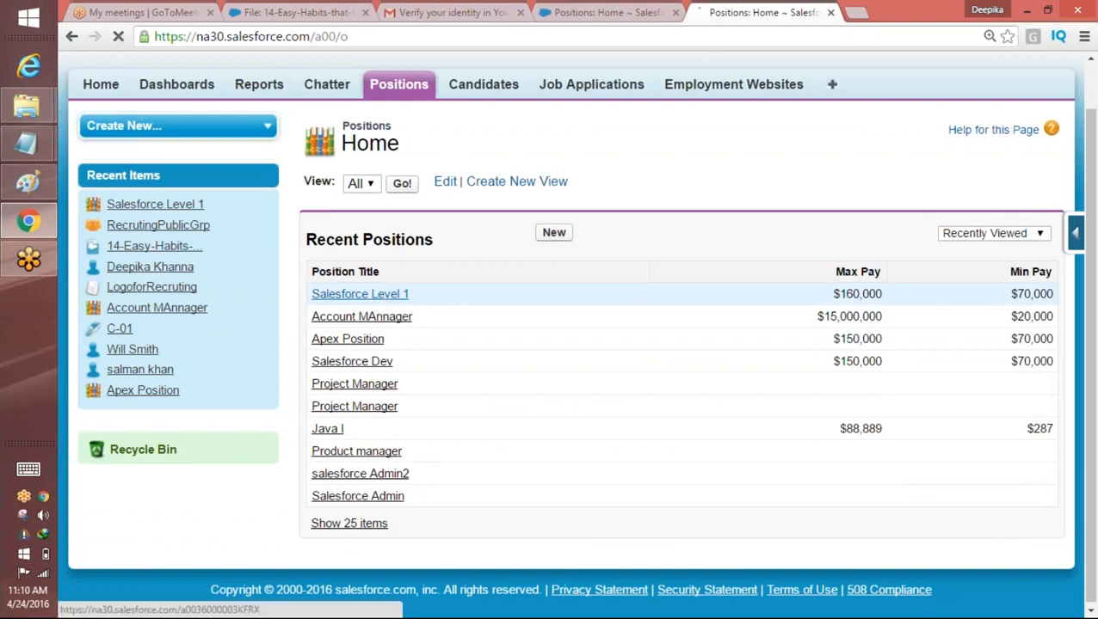
left_click(377, 294)
scroll(1058, 448, "down", 10)
scroll(1063, 309, "up", 6)
scroll(1066, 305, "up", 5)
scroll(1080, 275, "down", 5)
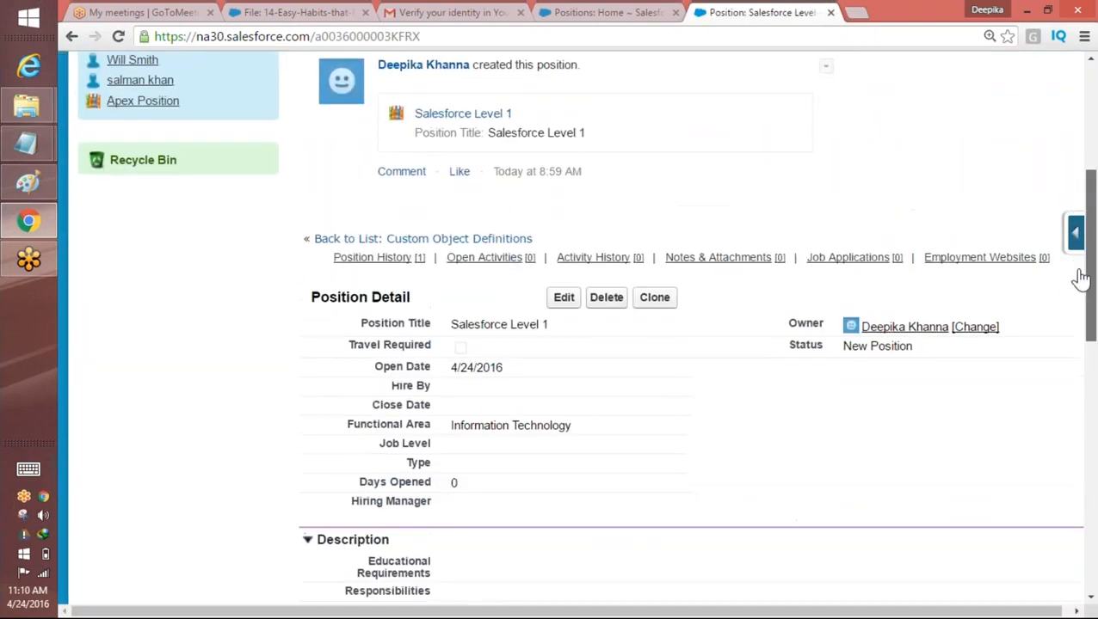
scroll(1078, 326, "down", 1)
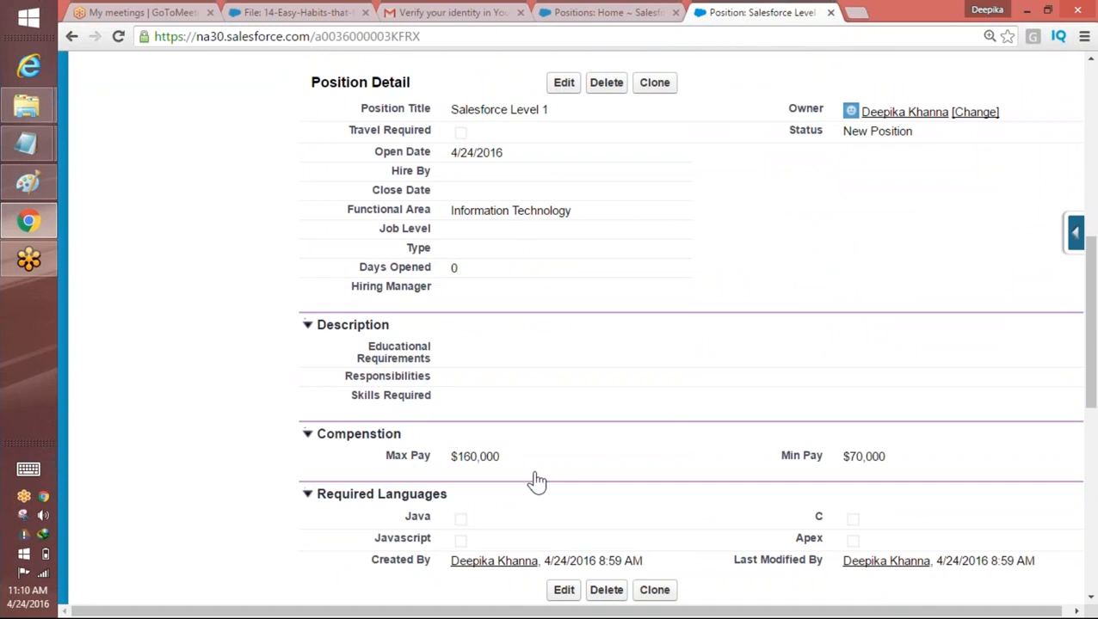
left_click_drag(1089, 293, 1093, 110)
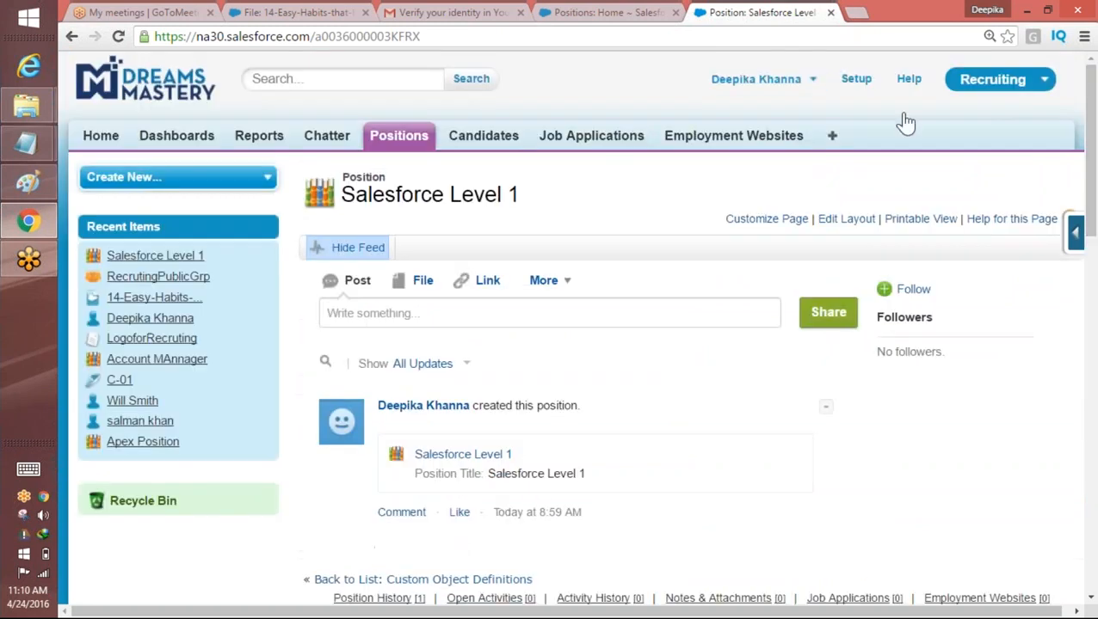
left_click(856, 78)
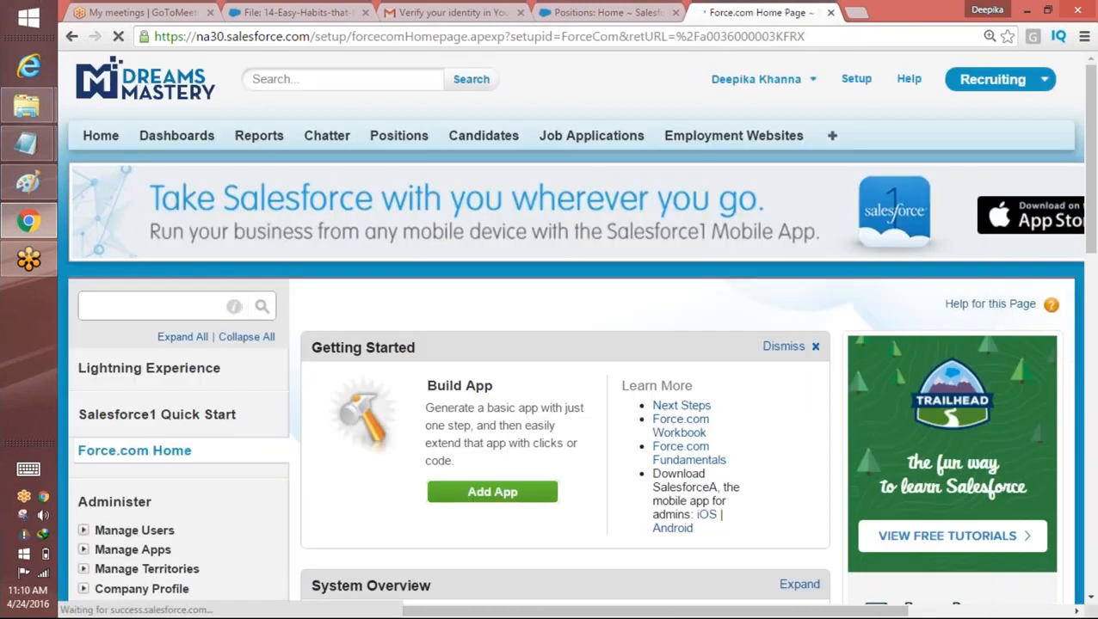
Open the Position object's setup page via View Object and scroll to its empty Record Types section
left_click(409, 134)
left_click(1079, 239)
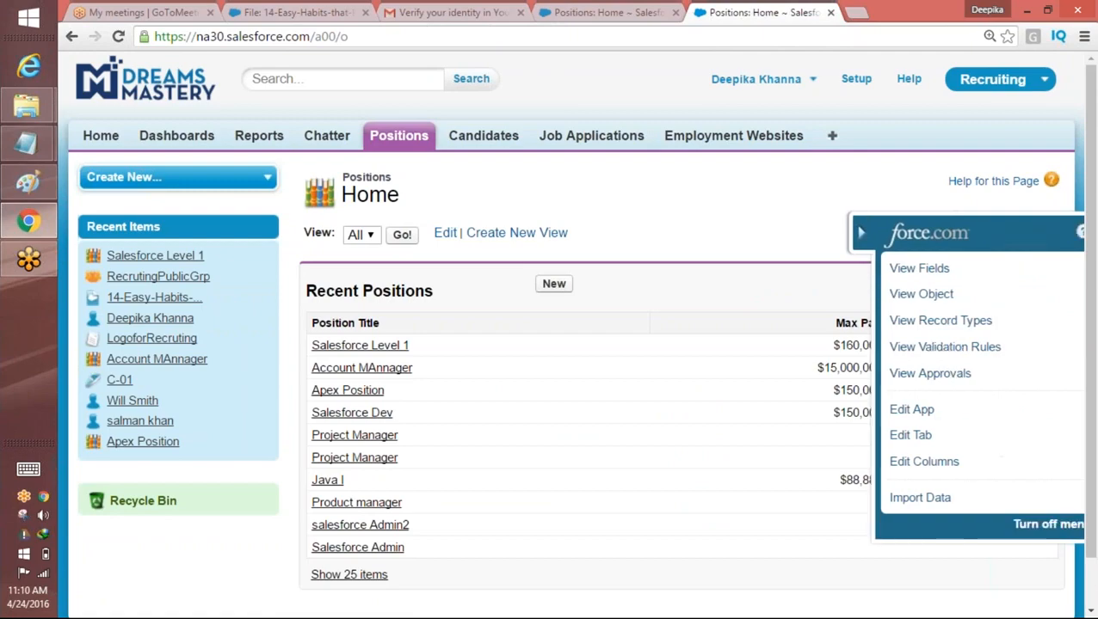
left_click(917, 292)
left_click_drag(1090, 118, 1078, 512)
left_click_drag(398, 368, 304, 373)
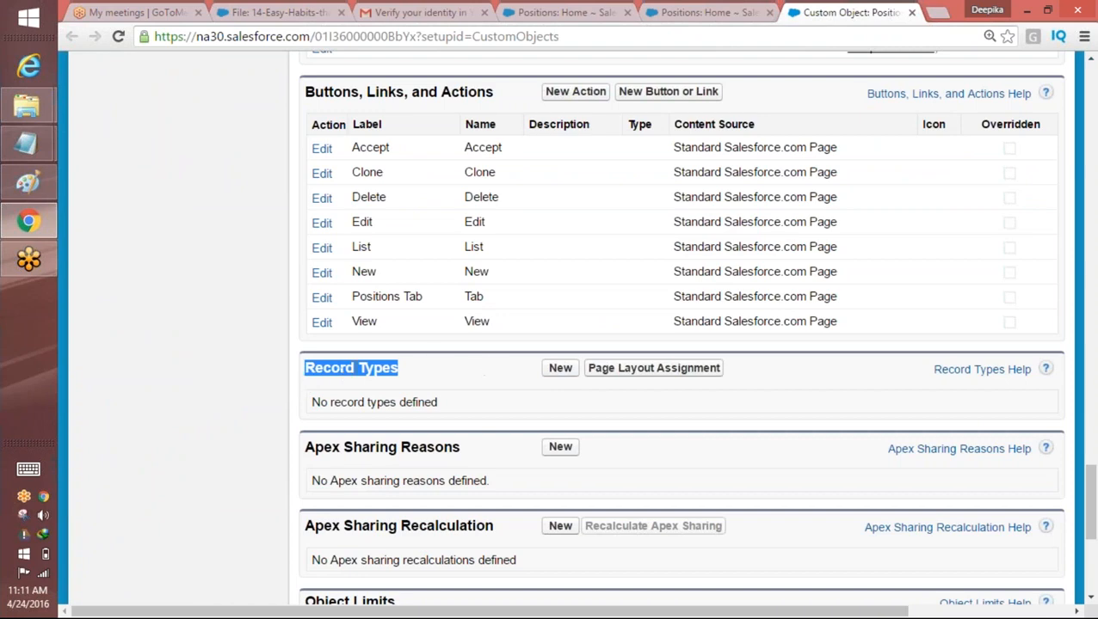
Start a new Position record type based on --Master-- with the label 'IT positions'
left_click(557, 370)
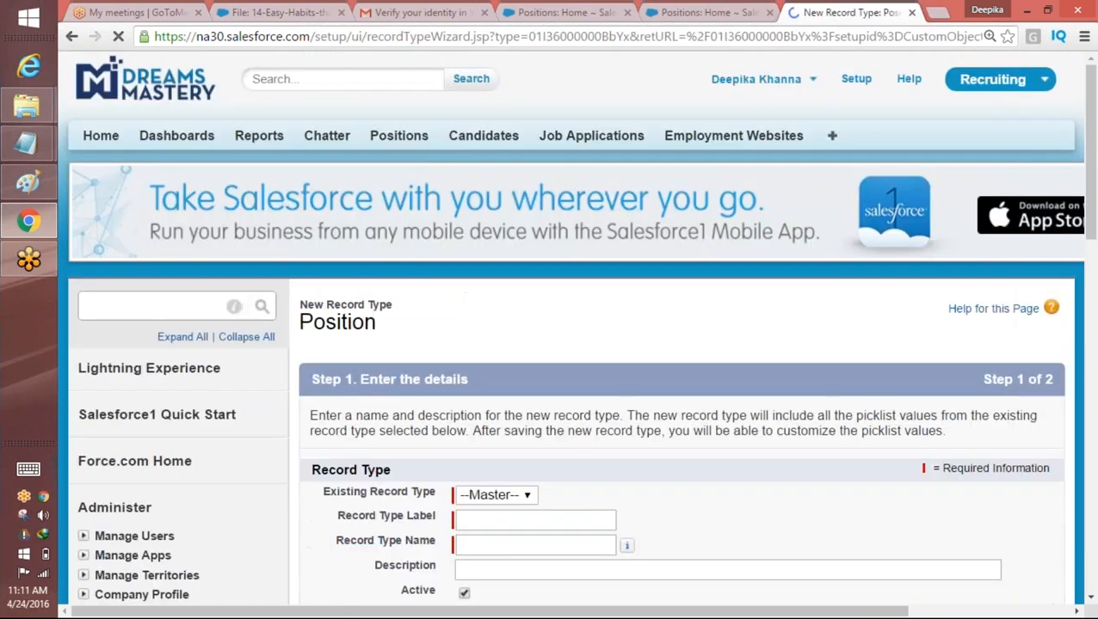
scroll(1094, 153, "down", 2)
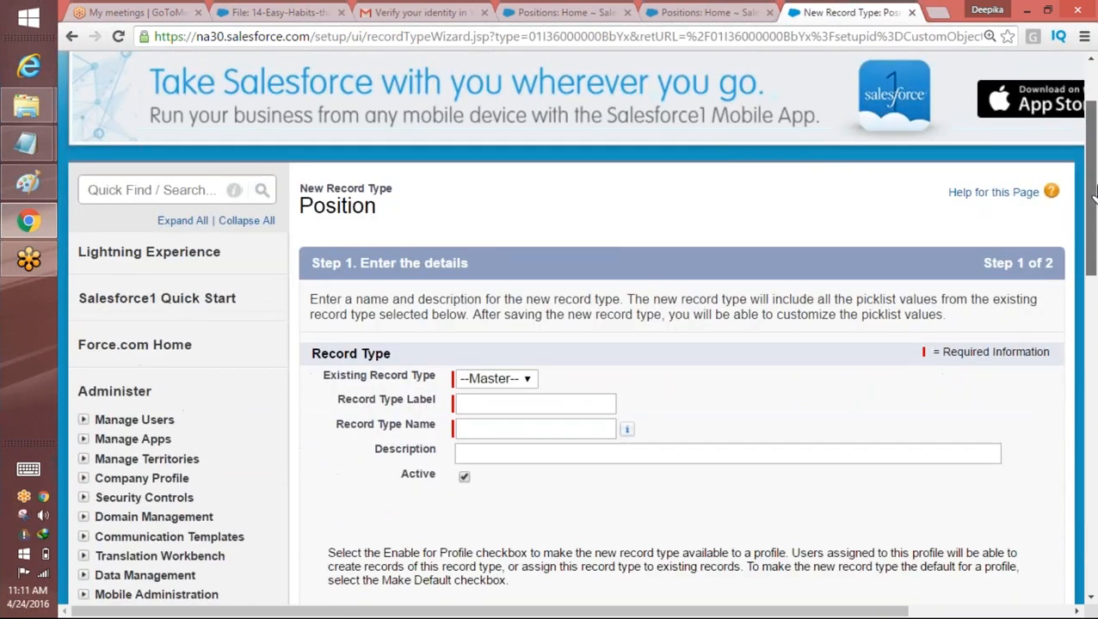
left_click(492, 385)
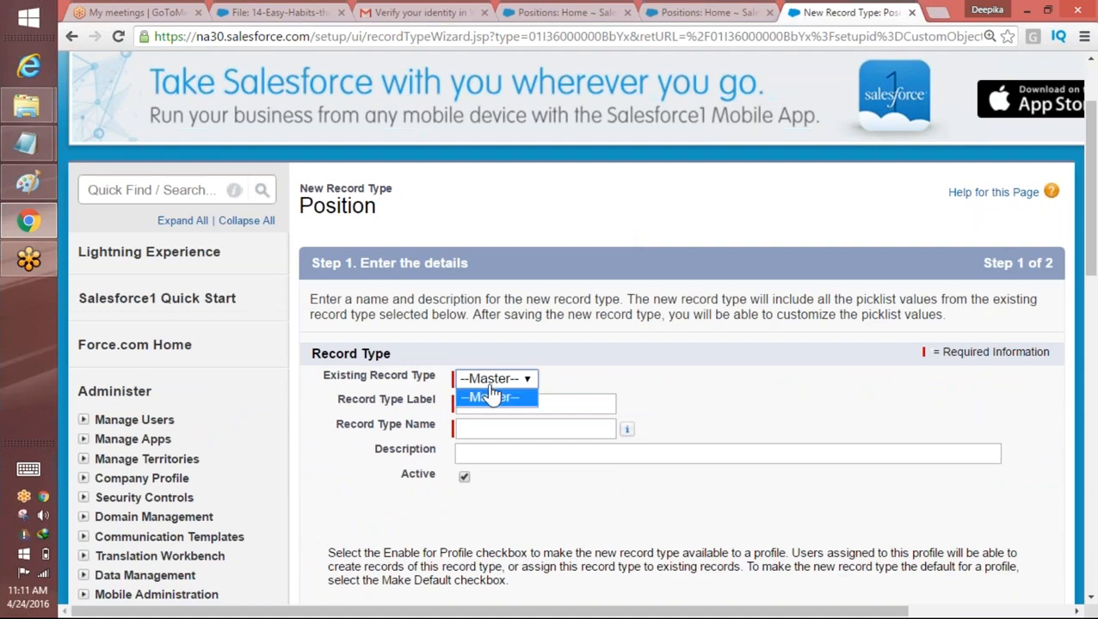
left_click(508, 396)
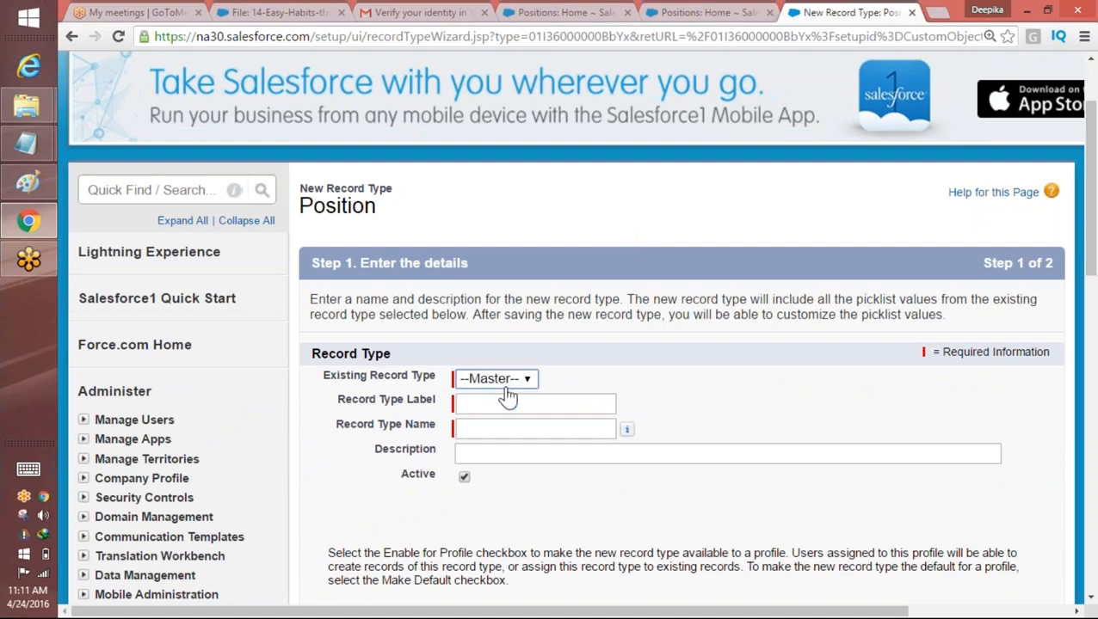
left_click(491, 407)
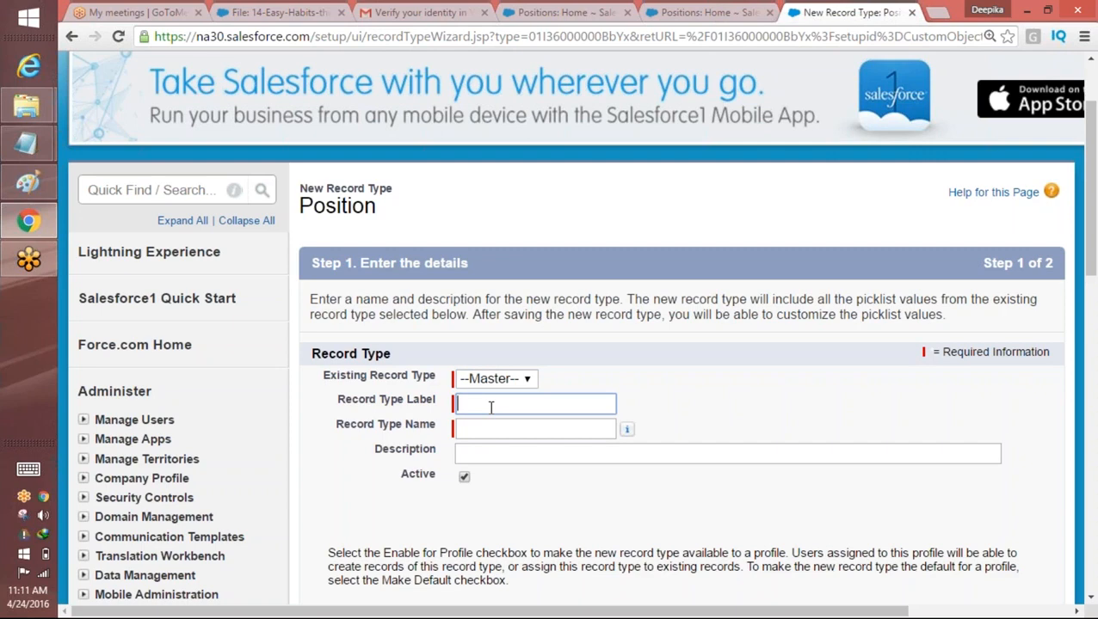
type("IT")
type(" ree")
key("BackSpace")
key("BackSpace")
key("BackSpace")
type("po")
key("Tab")
left_click(511, 454)
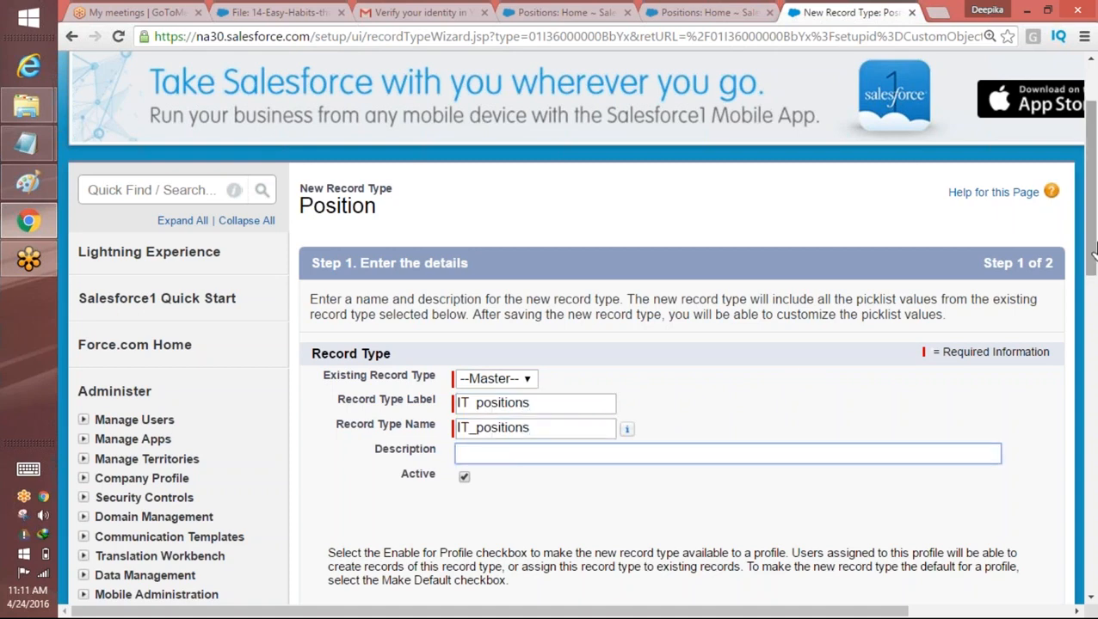
left_click_drag(1090, 225, 1092, 342)
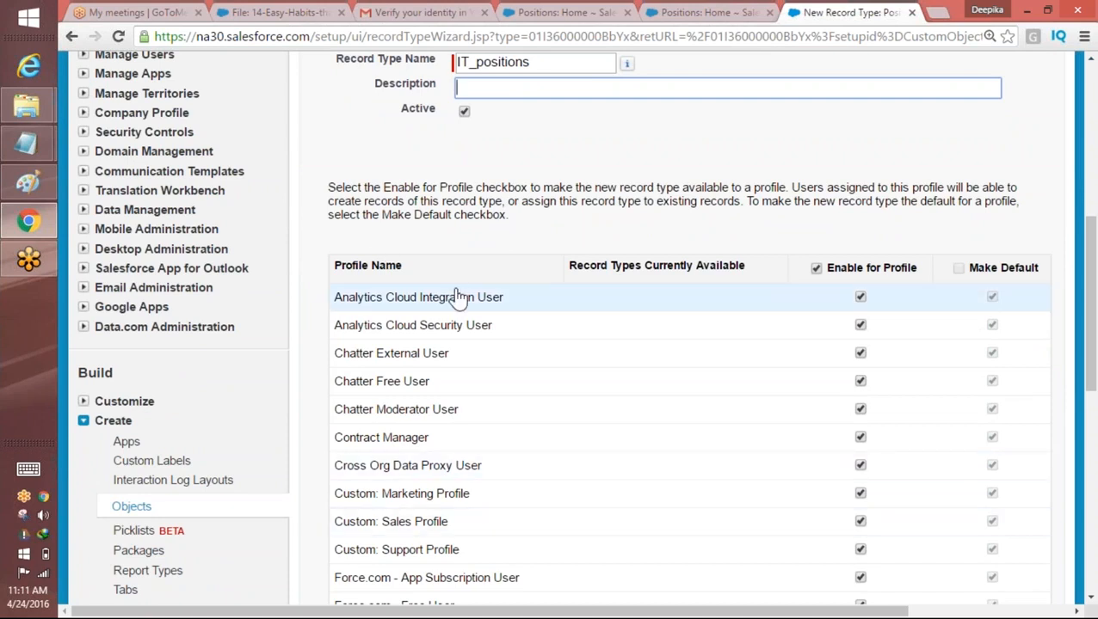
left_click_drag(1091, 388, 1085, 568)
Assign Position Layout to all profiles and save the IT positions record type
left_click(985, 501)
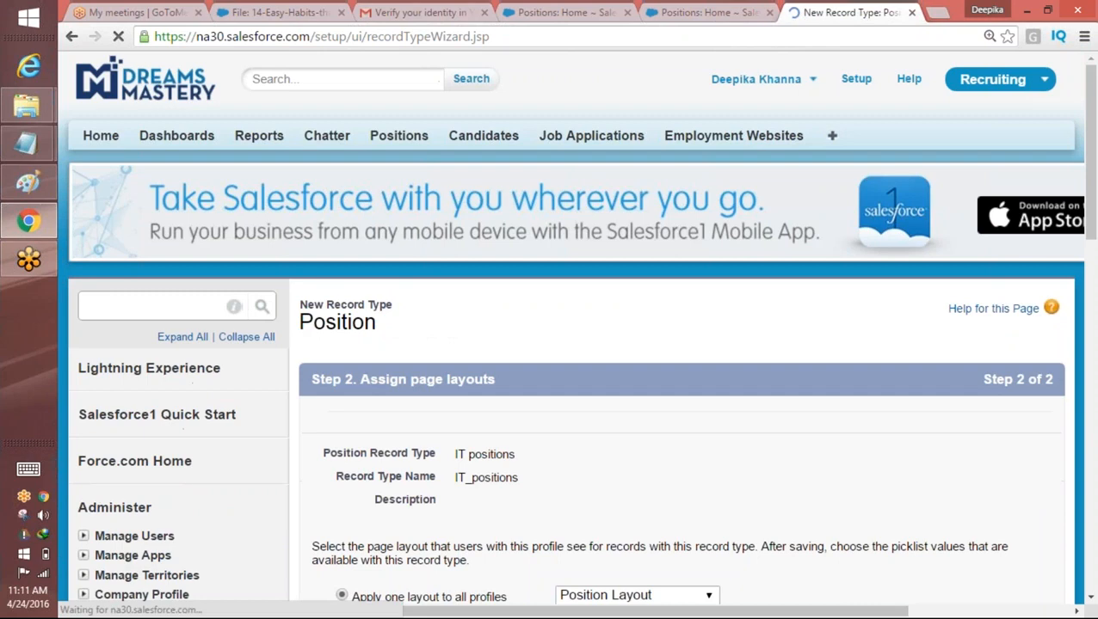
left_click_drag(1091, 133, 1091, 217)
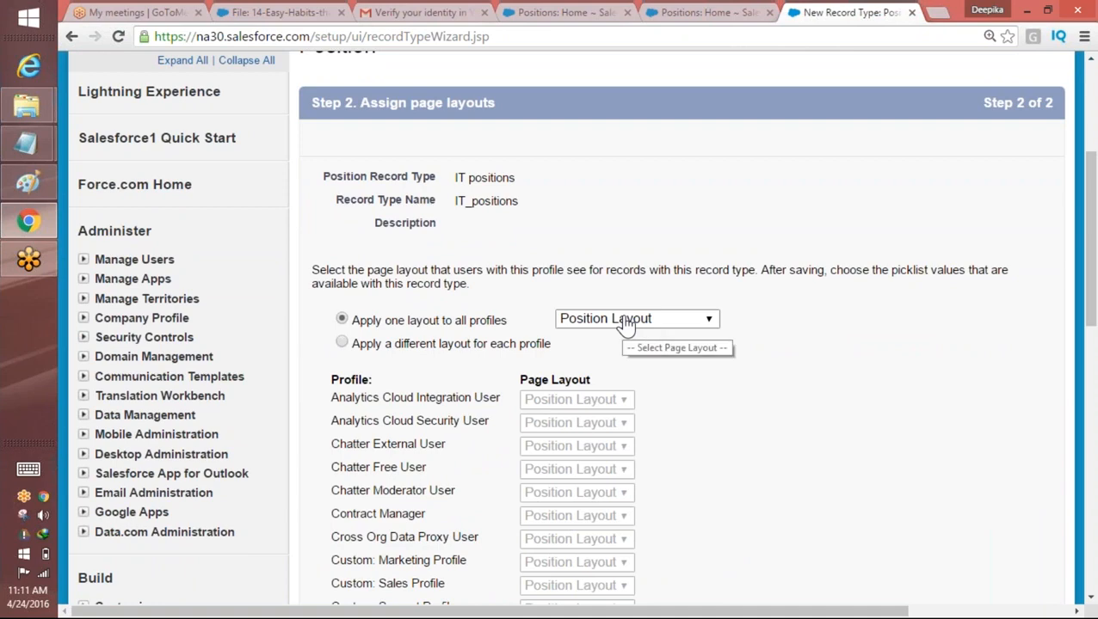
left_click_drag(1090, 298, 1089, 508)
left_click(982, 369)
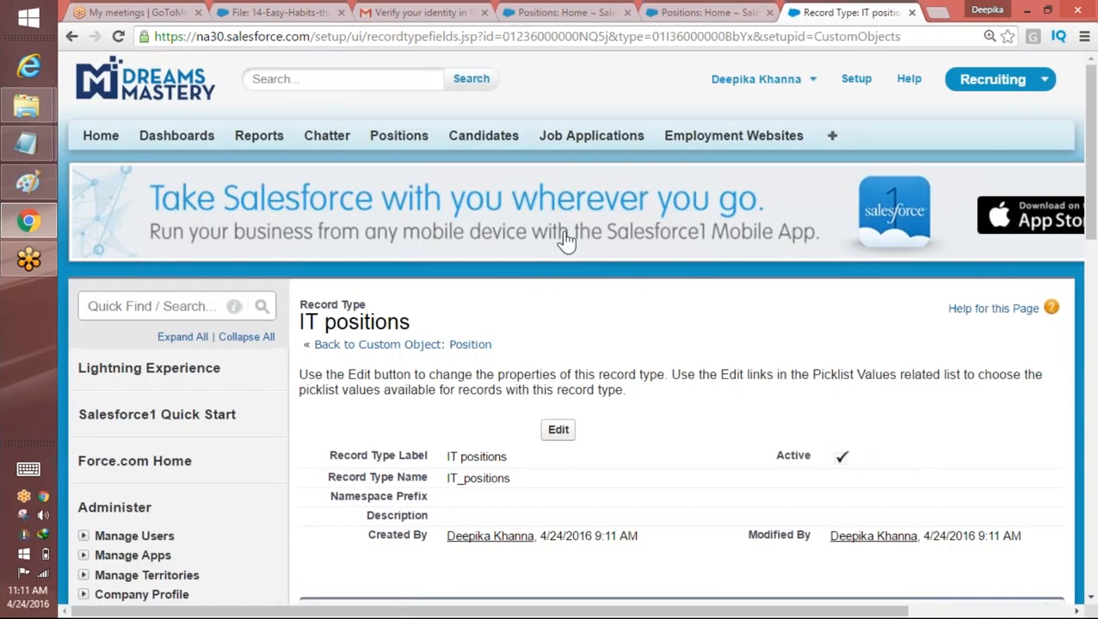
In the Paint sketch, write 'IT' and 'non-IT' rows under the Record Types heading
left_click(28, 182)
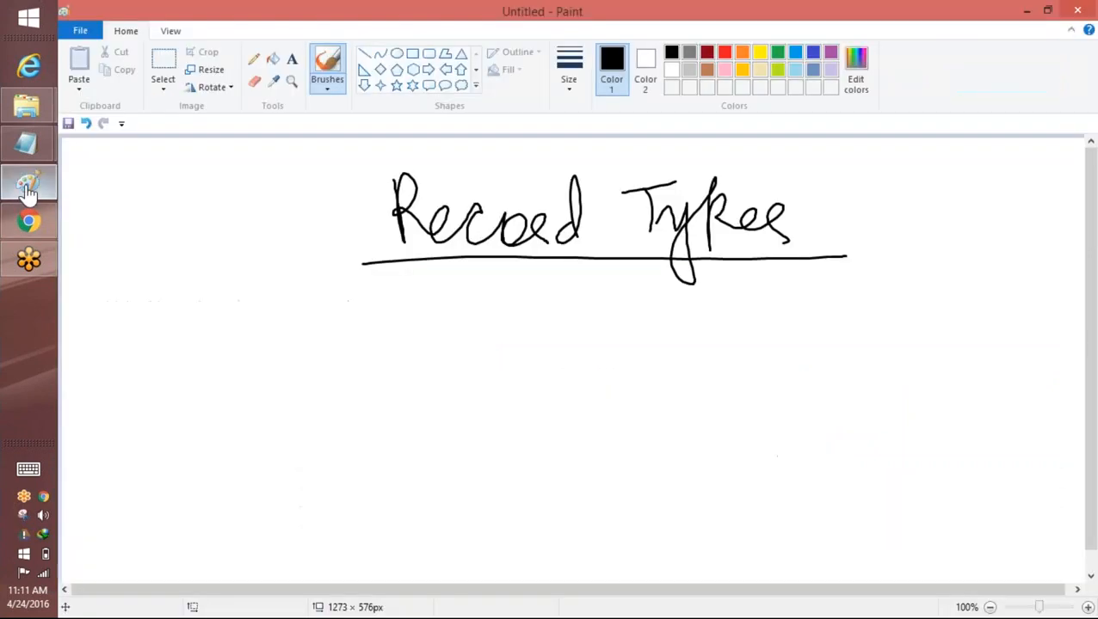
left_click(286, 313)
mouse_move(244, 310)
left_mouse_down()
mouse_move(322, 291)
mouse_move(297, 357)
left_mouse_up()
left_click_drag(277, 361, 310, 360)
left_click_drag(335, 307, 368, 301)
left_click_drag(348, 315, 360, 351)
mouse_move(275, 447)
left_mouse_down()
mouse_move(293, 471)
mouse_move(390, 444)
left_mouse_up()
mouse_move(409, 411)
left_mouse_down()
mouse_move(435, 400)
mouse_move(430, 441)
left_mouse_up()
left_click_drag(425, 451, 465, 398)
left_click(457, 419)
Draw arrows from IT and non-IT to two separate boxes
mouse_move(378, 332)
left_mouse_down()
mouse_move(526, 316)
mouse_move(506, 331)
left_mouse_up()
mouse_move(573, 284)
left_mouse_down()
mouse_move(578, 332)
mouse_move(635, 275)
mouse_move(589, 348)
mouse_move(582, 323)
left_mouse_up()
left_click_drag(495, 422, 575, 408)
mouse_move(568, 397)
left_mouse_down()
mouse_move(587, 408)
mouse_move(571, 419)
left_mouse_up()
mouse_move(612, 381)
left_mouse_down()
mouse_move(625, 426)
mouse_move(715, 417)
mouse_move(627, 441)
left_mouse_up()
Label the boxes as page layouts 1 and 2, circle IT, and add 'Pos' to the upper label
mouse_move(703, 289)
left_mouse_down()
mouse_move(705, 316)
mouse_move(707, 303)
mouse_move(752, 315)
mouse_move(794, 296)
mouse_move(801, 315)
left_mouse_up()
mouse_move(829, 276)
left_mouse_down()
mouse_move(824, 310)
mouse_move(846, 308)
left_mouse_up()
left_click_drag(861, 294, 886, 334)
left_click_drag(914, 273, 915, 300)
mouse_move(753, 382)
left_mouse_down()
mouse_move(741, 406)
mouse_move(758, 396)
left_mouse_up()
mouse_move(780, 384)
left_mouse_down()
mouse_move(770, 393)
mouse_move(784, 398)
left_mouse_up()
mouse_move(800, 383)
left_mouse_down()
mouse_move(807, 422)
mouse_move(805, 408)
left_mouse_up()
mouse_move(844, 366)
left_mouse_down()
mouse_move(844, 398)
mouse_move(860, 397)
left_mouse_up()
left_click_drag(867, 375, 879, 373)
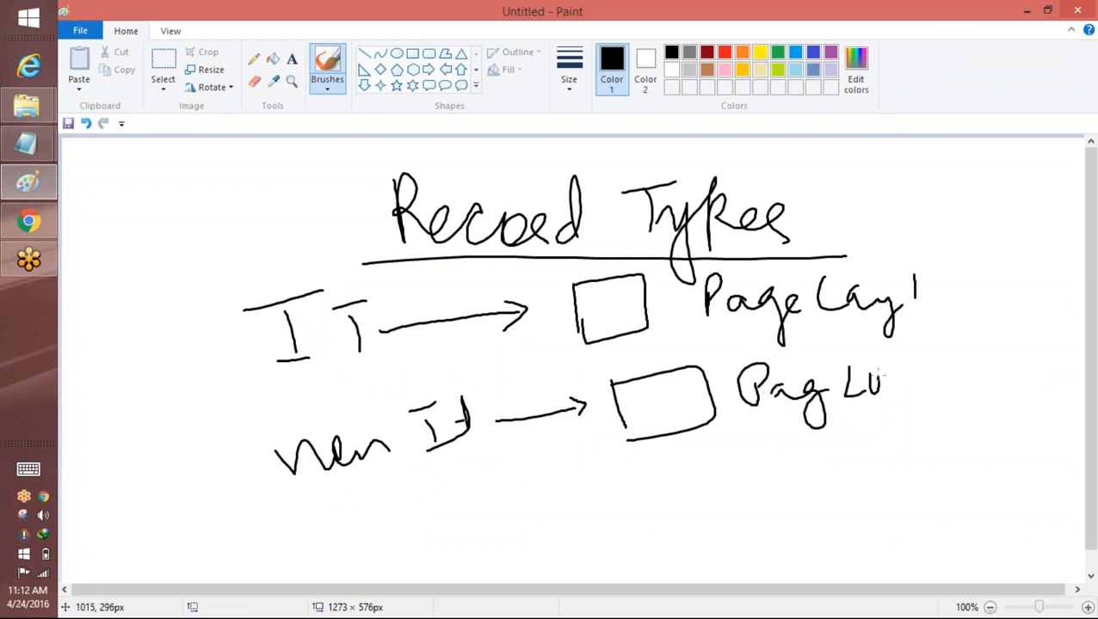
mouse_move(367, 290)
left_mouse_down()
mouse_move(246, 288)
mouse_move(384, 314)
mouse_move(352, 289)
left_mouse_up()
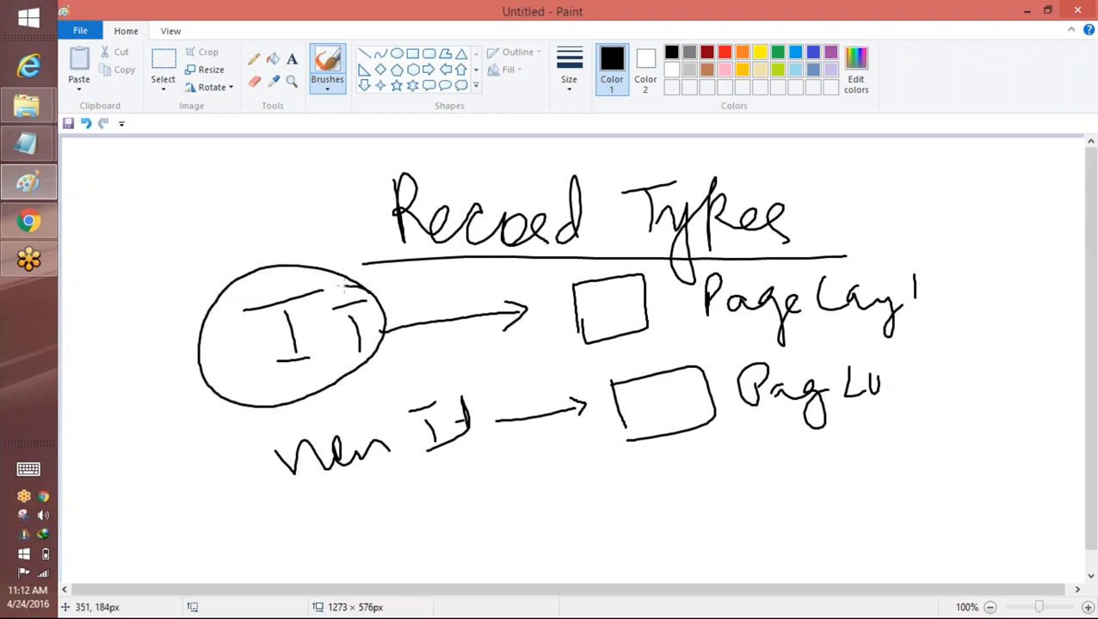
mouse_move(944, 263)
left_mouse_down()
mouse_move(944, 299)
mouse_move(953, 284)
left_mouse_up()
mouse_move(974, 273)
left_mouse_down()
mouse_move(986, 292)
mouse_move(1002, 289)
left_mouse_up()
mouse_move(1017, 272)
left_mouse_down()
mouse_move(1018, 296)
mouse_move(1045, 297)
left_mouse_up()
Back in Salesforce, open a blank New Position form from the Positions tab and scroll through its fields
left_click(28, 221)
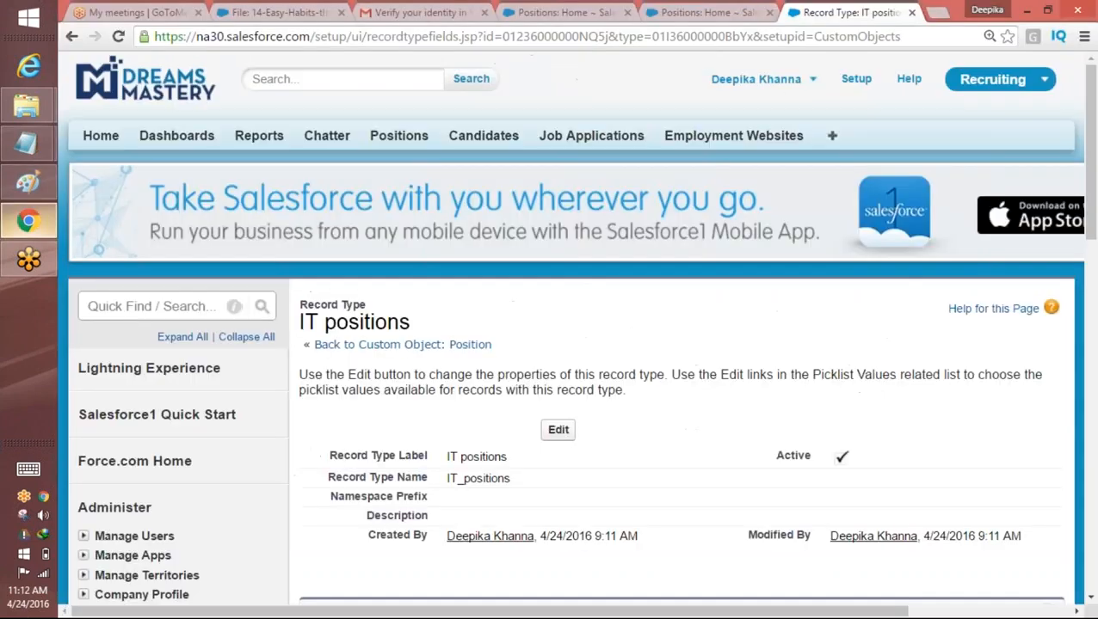
left_click(403, 137)
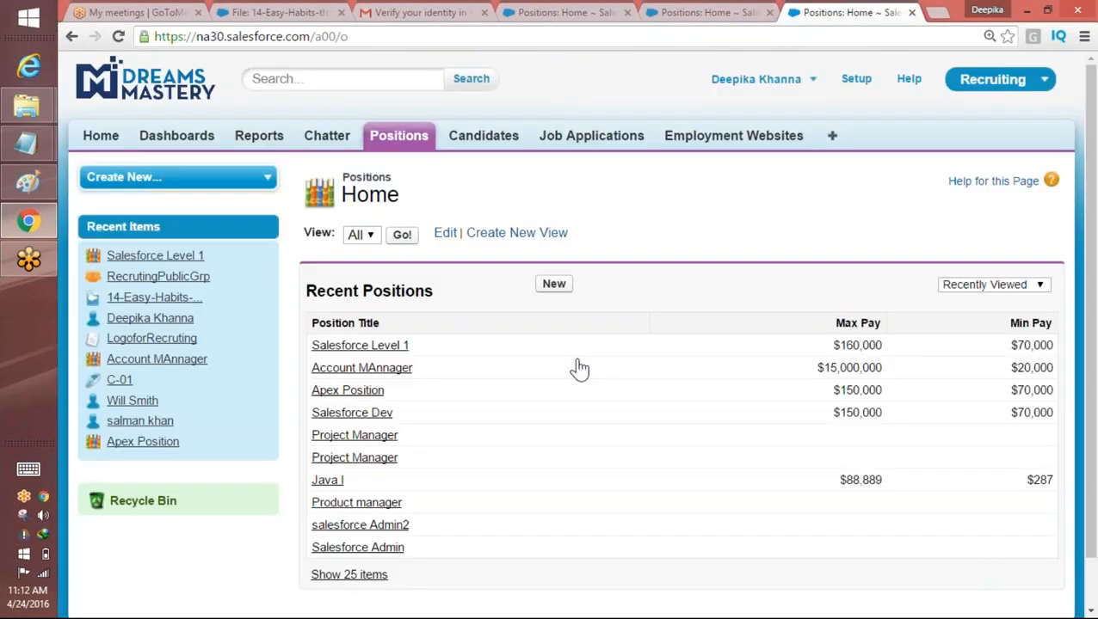
left_click(554, 283)
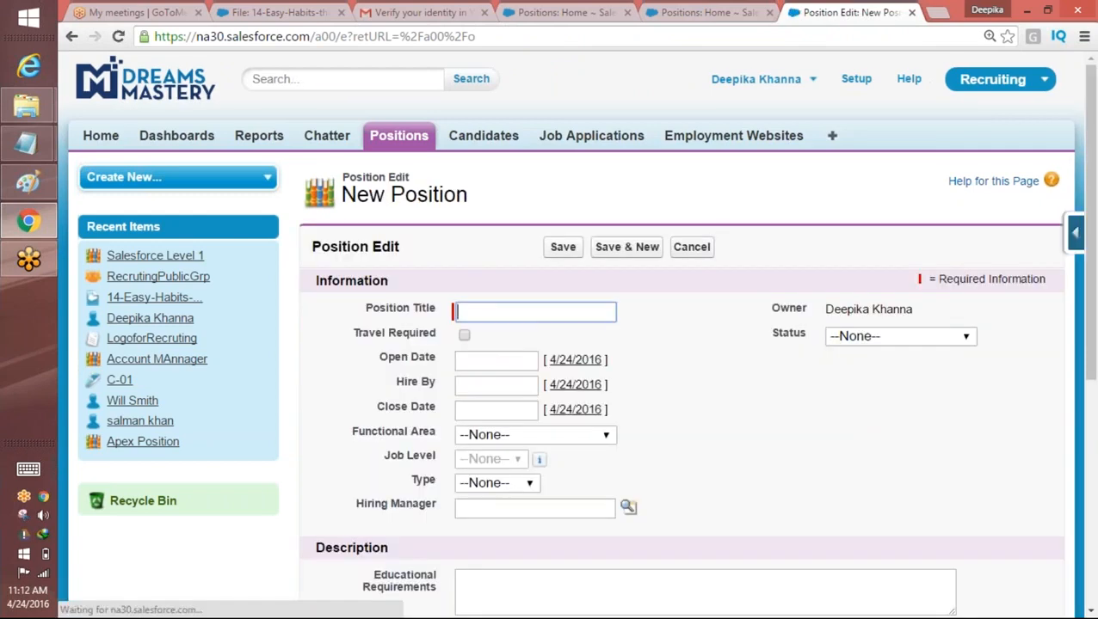
scroll(840, 176, "down", 5)
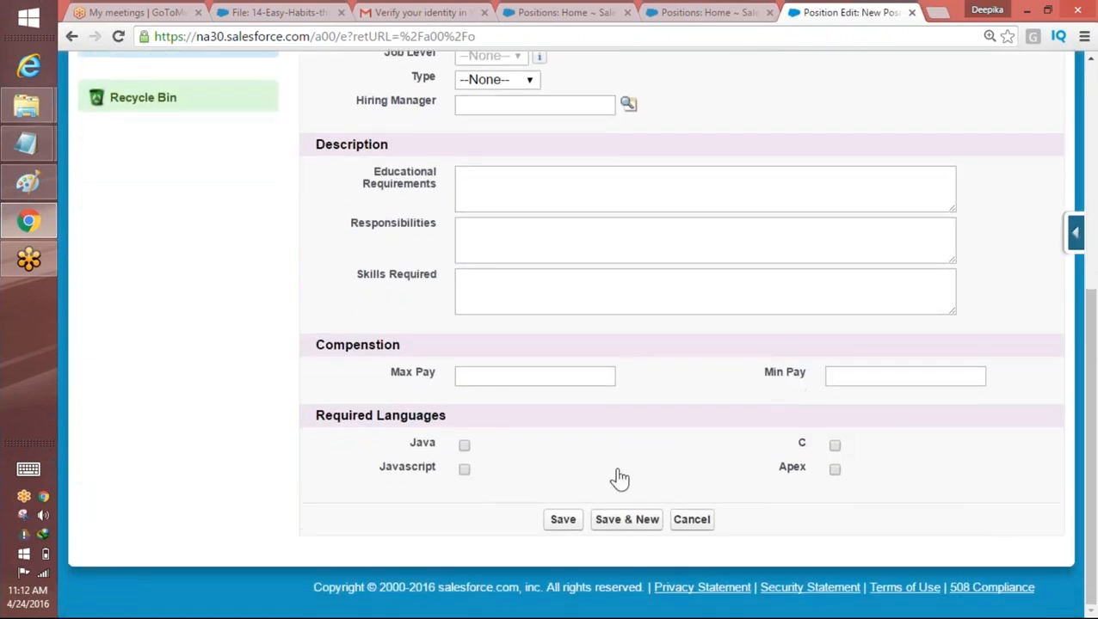
scroll(688, 533, "up", 5)
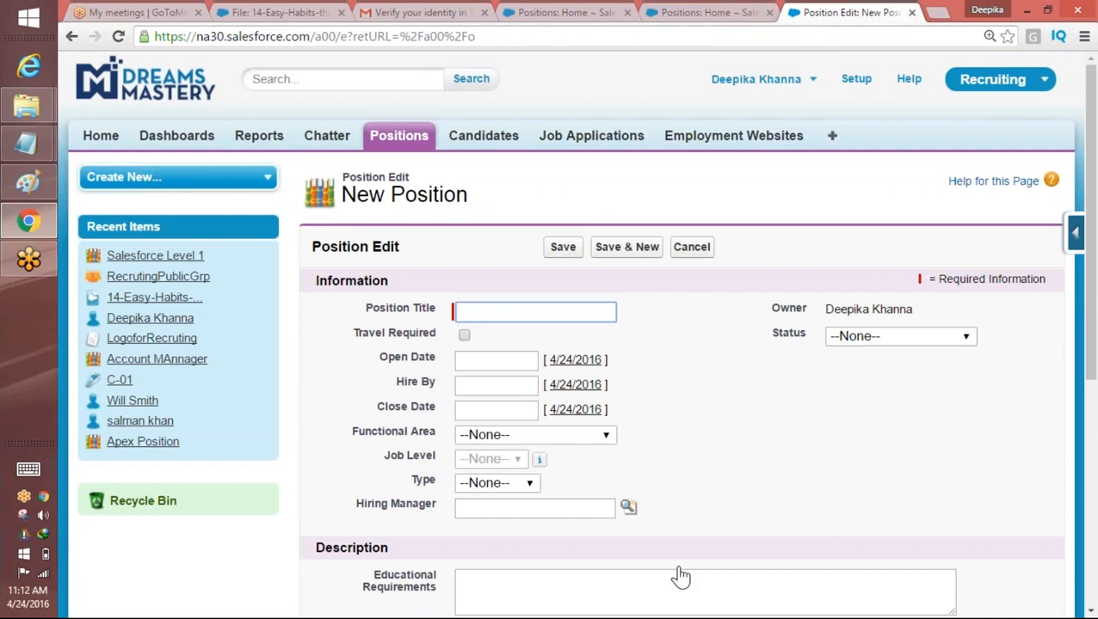
scroll(747, 320, "down", 5)
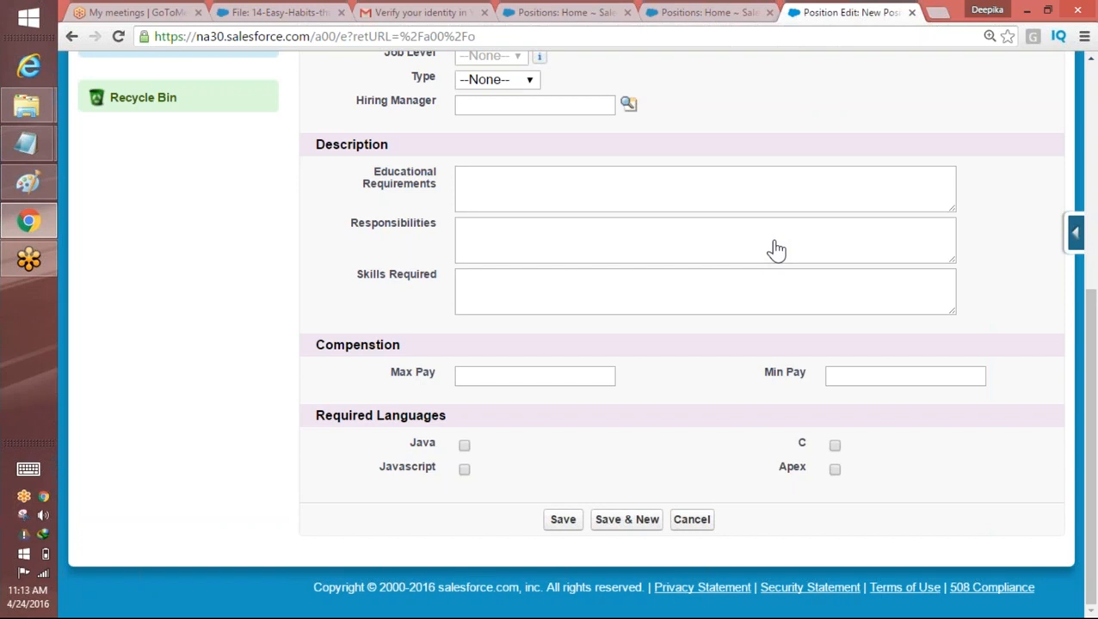
Abandon the unsaved position form and return to Positions home with its recent positions list
left_click_drag(1091, 306, 1093, 92)
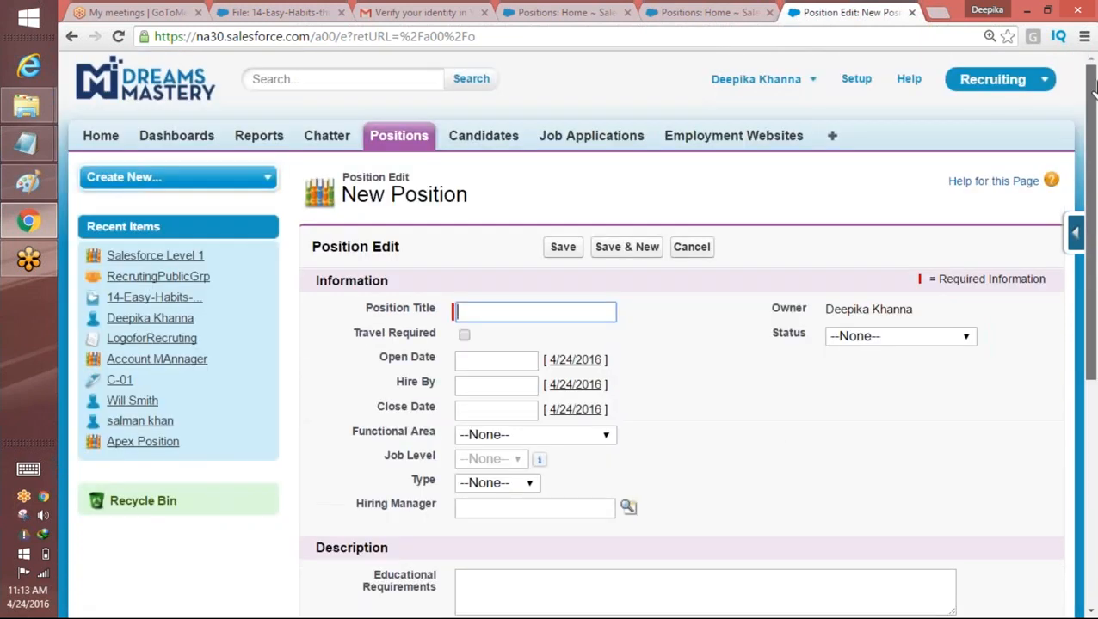
left_click(854, 80)
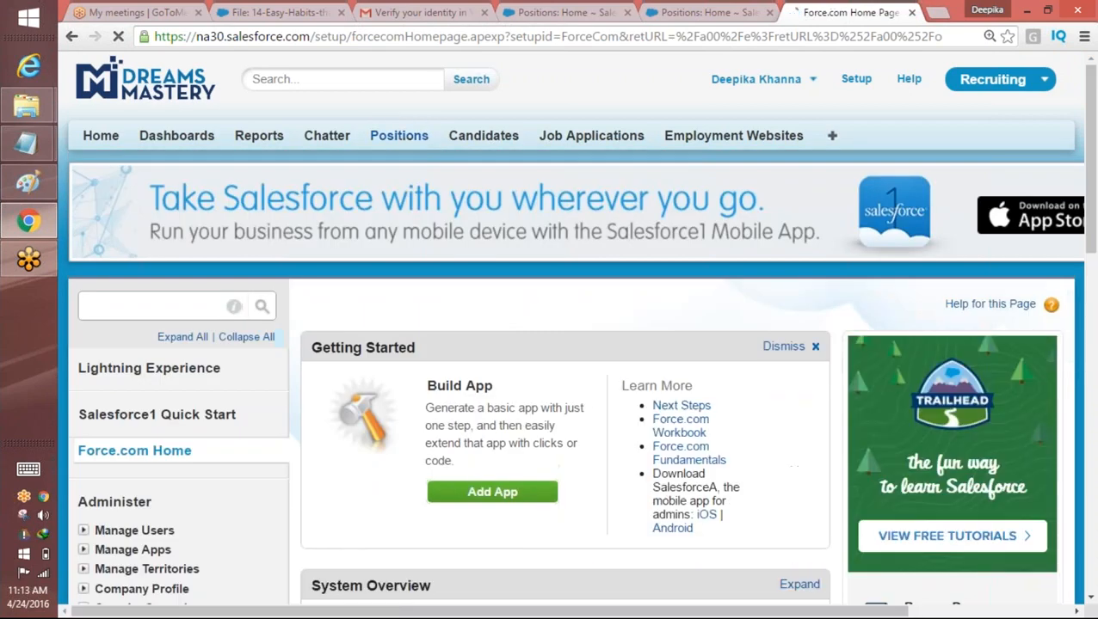
left_click(404, 137)
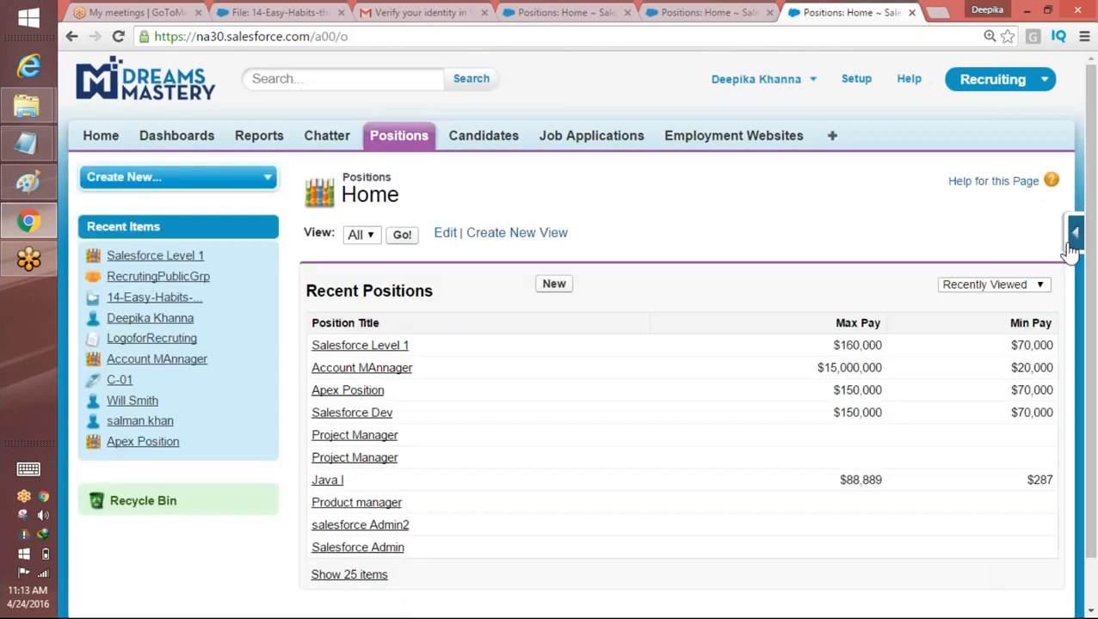
left_click(1074, 232)
From the Position object, clone Position Layout into a new layout named 'NOn IT layout' and save it
left_click(912, 294)
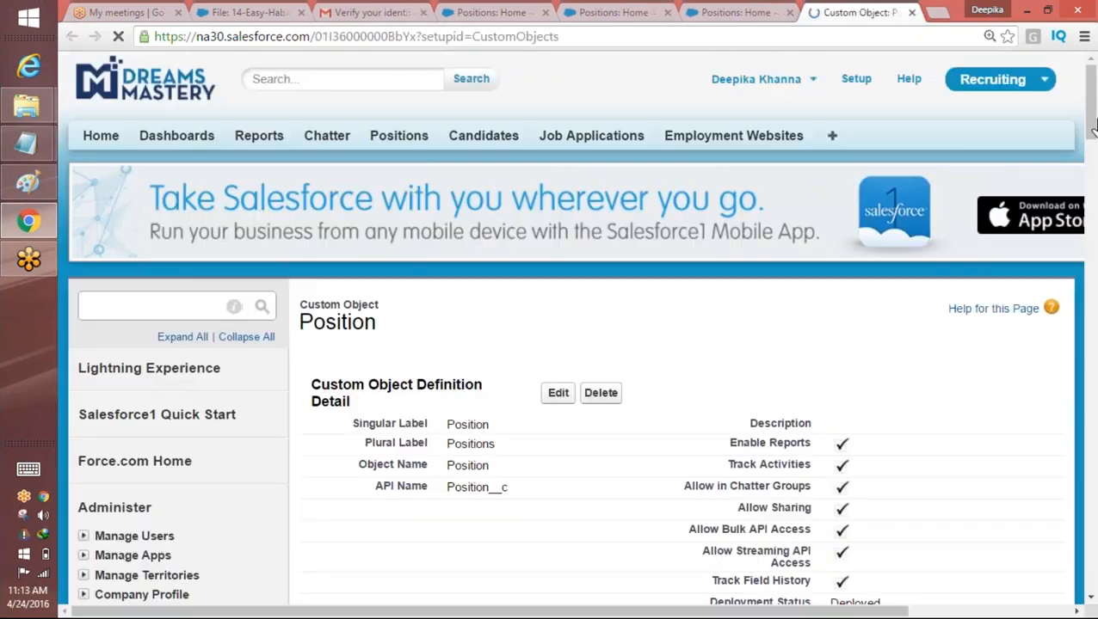
left_click_drag(1093, 127, 1091, 405)
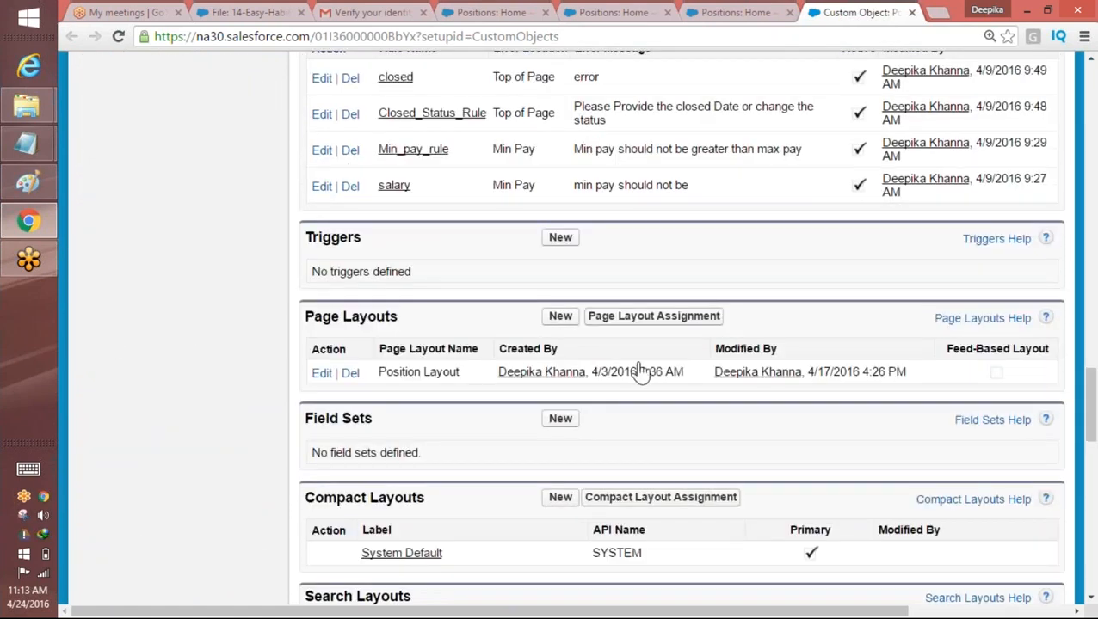
left_click_drag(384, 372, 445, 372)
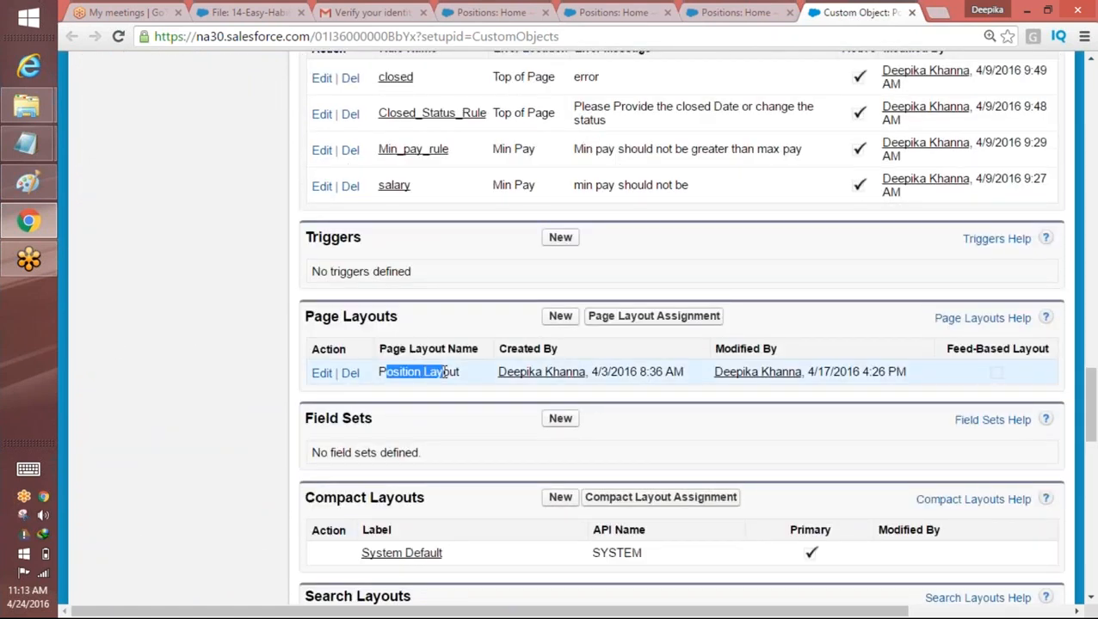
left_click(560, 315)
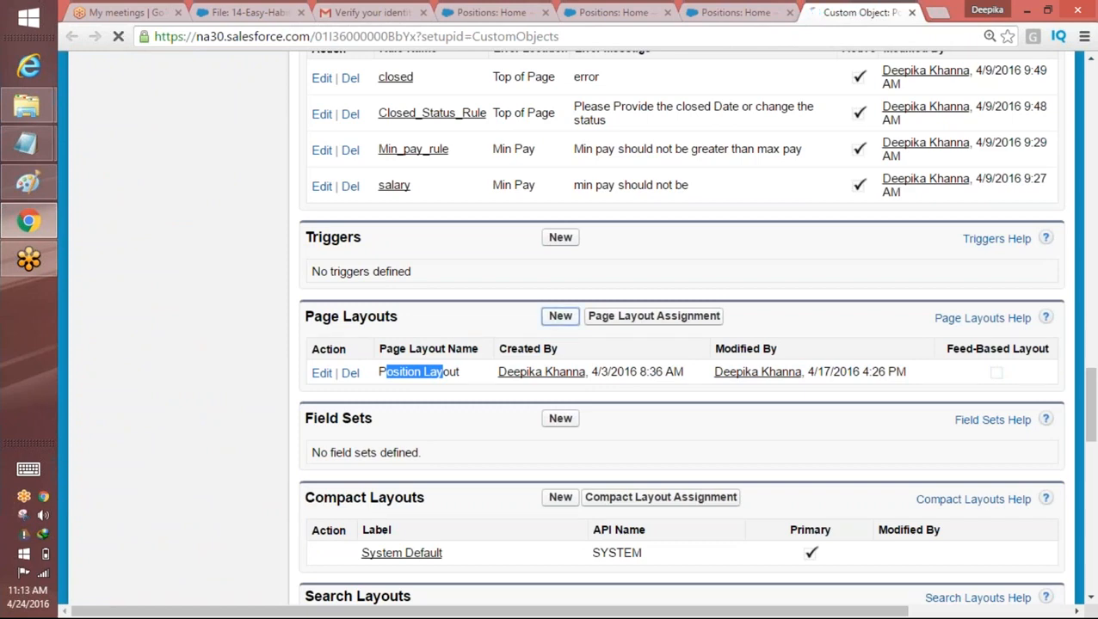
left_click(520, 430)
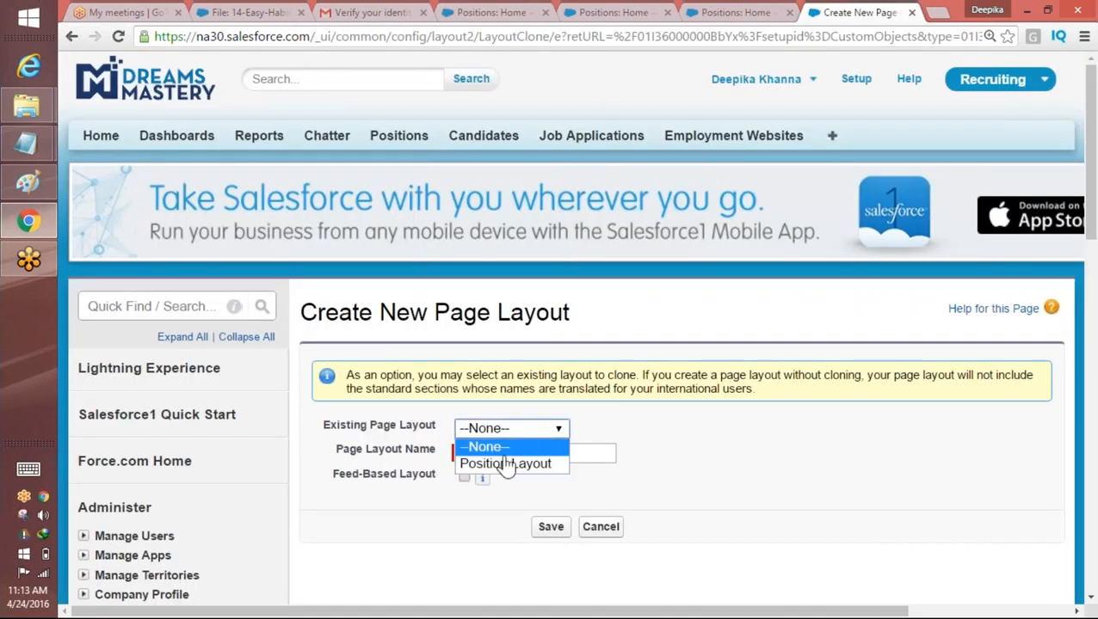
left_click(503, 466)
left_click(488, 452)
type("NOn IT layout")
left_click(551, 526)
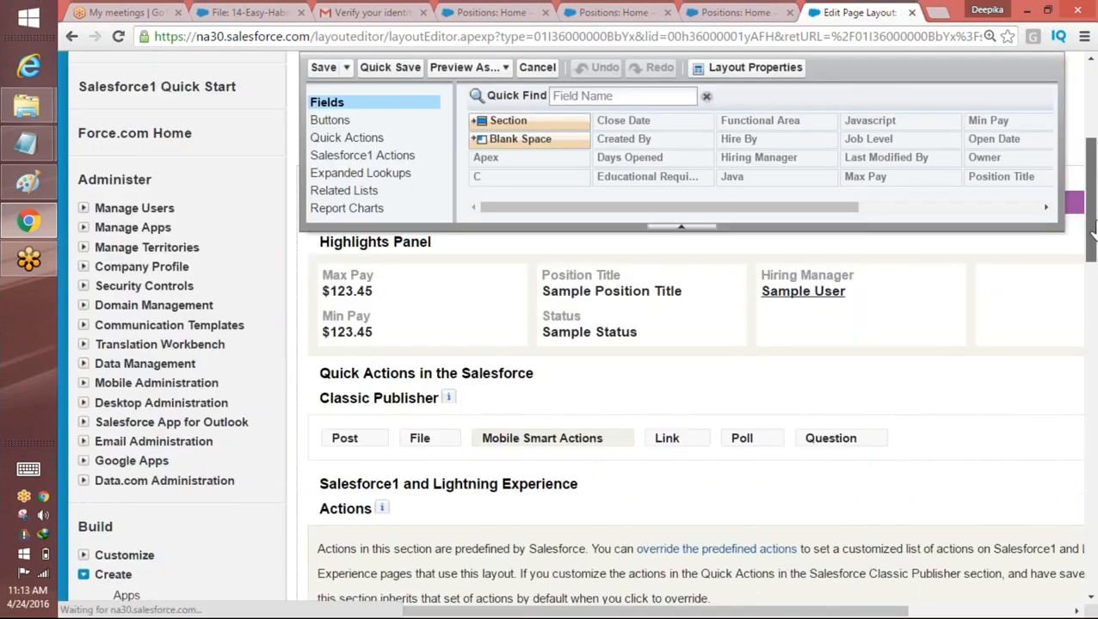
Remove the Required Languages section from the NOn IT layout and save the layout
left_click_drag(1093, 227, 1090, 379)
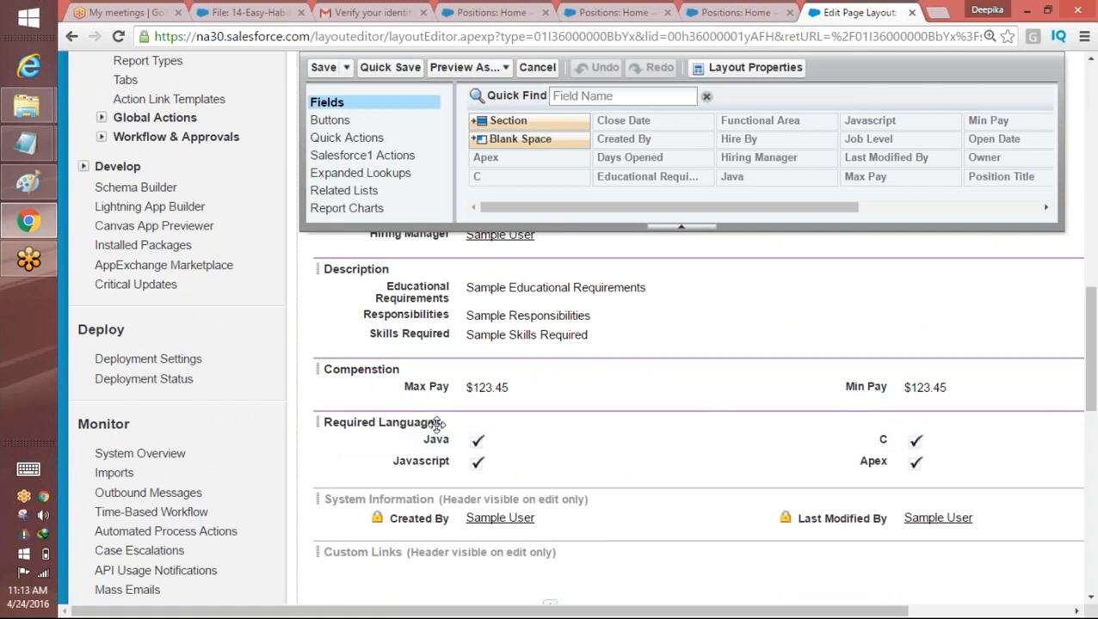
left_click_drag(820, 611, 984, 609)
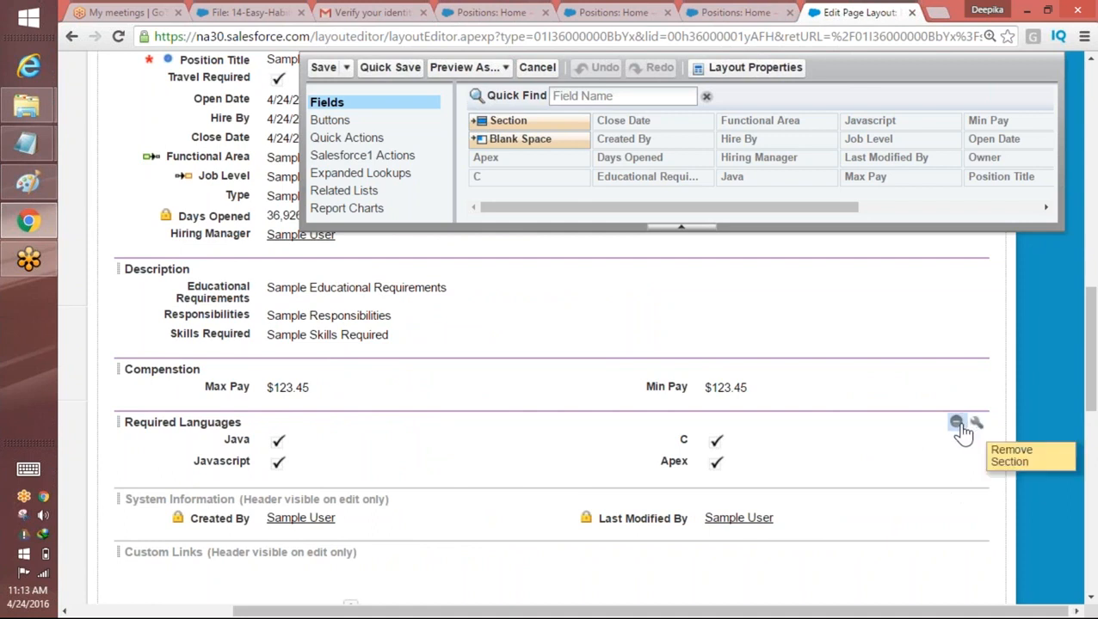
left_click(956, 423)
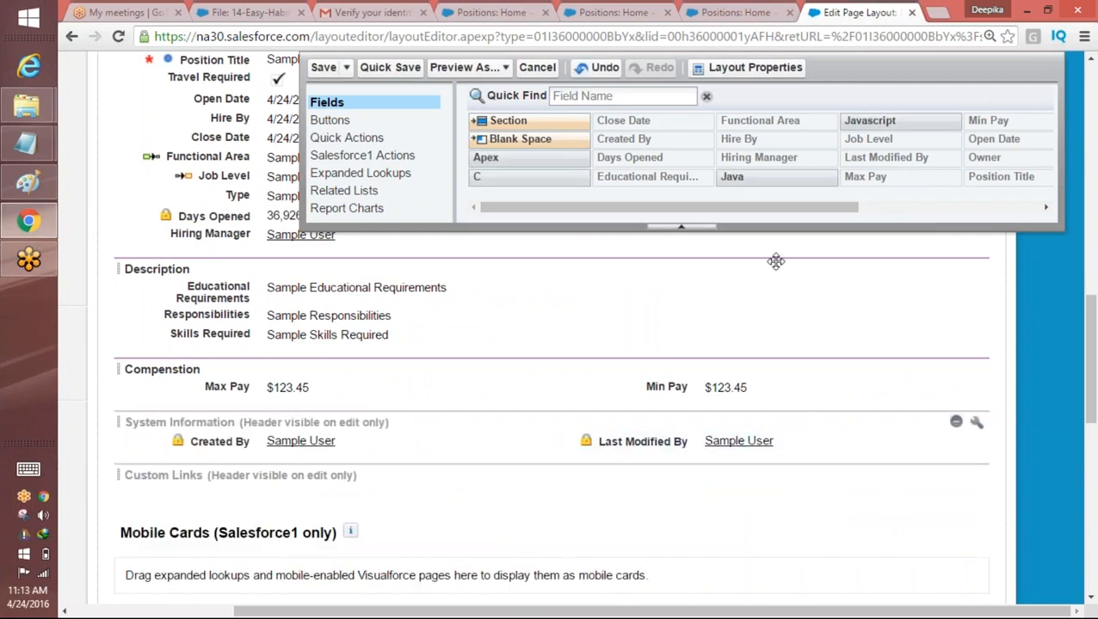
left_click_drag(1090, 430, 1090, 404)
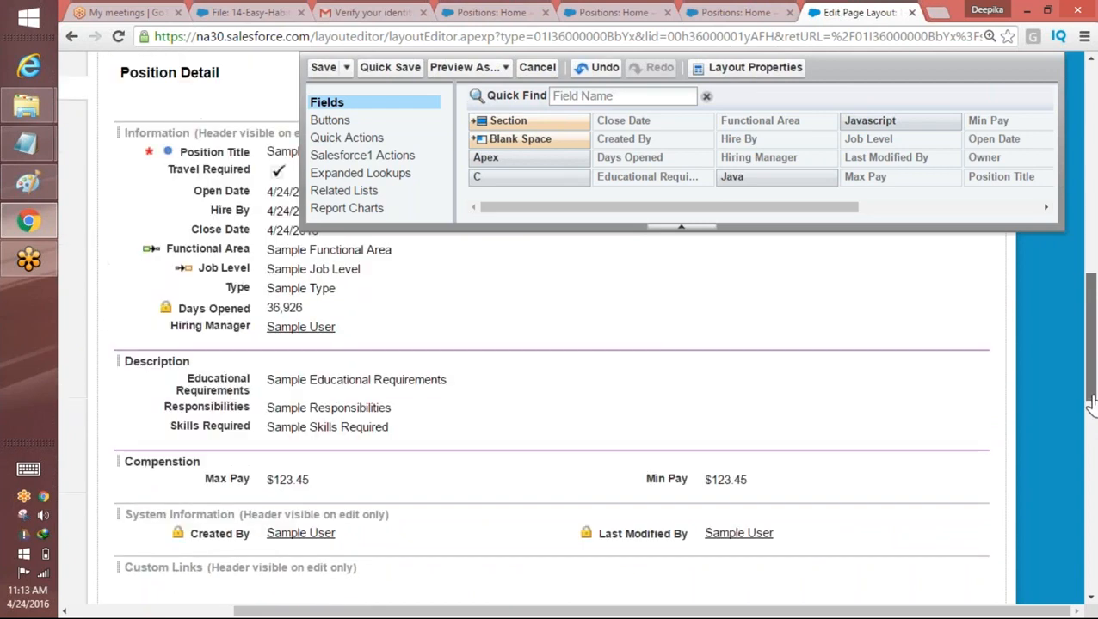
left_click_drag(1090, 396, 1088, 202)
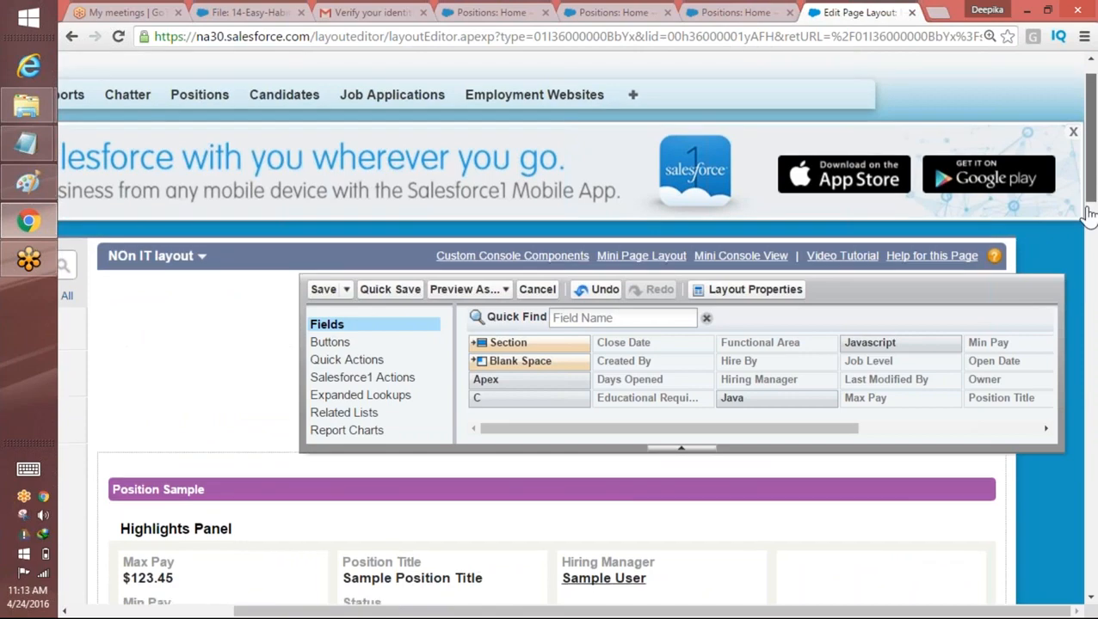
scroll(1085, 214, "down", 6)
scroll(1074, 357, "down", 5)
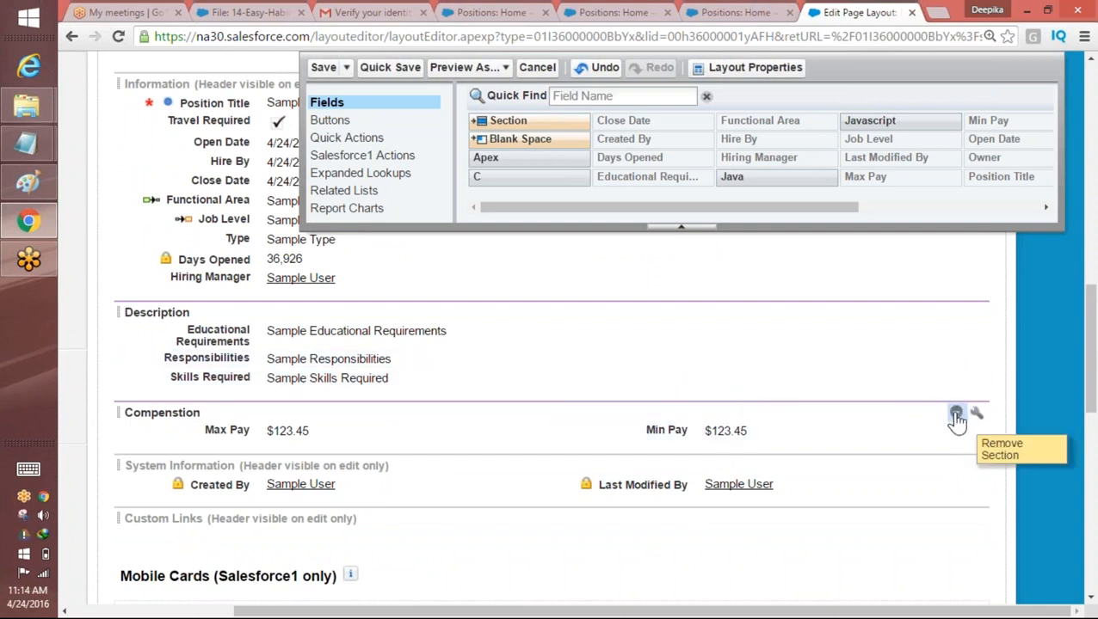
left_click_drag(1090, 407, 1075, 229)
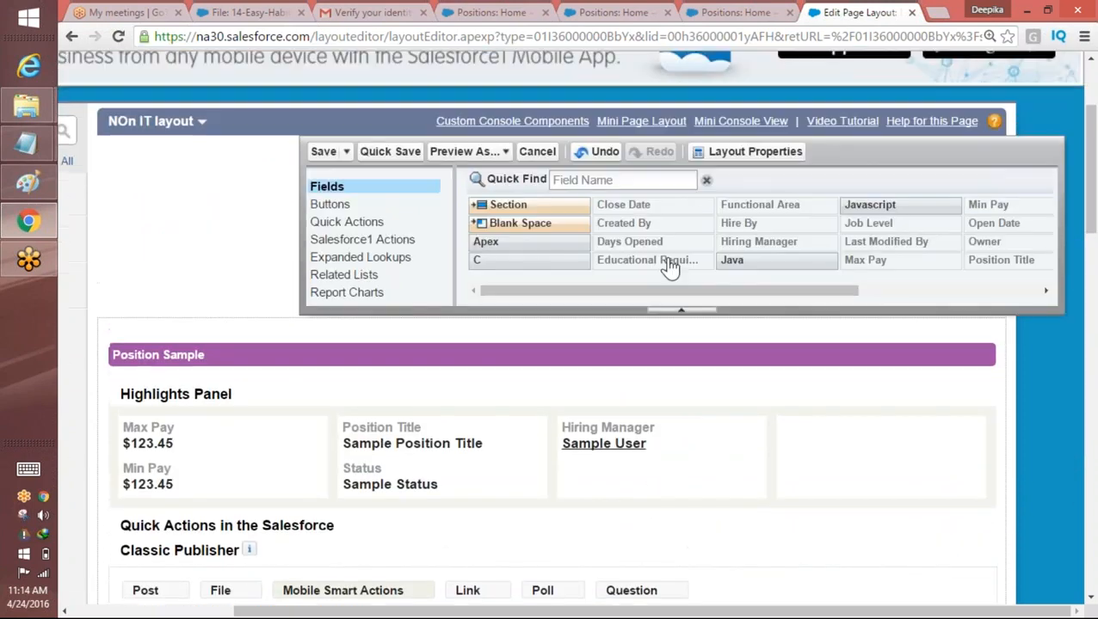
left_click(323, 152)
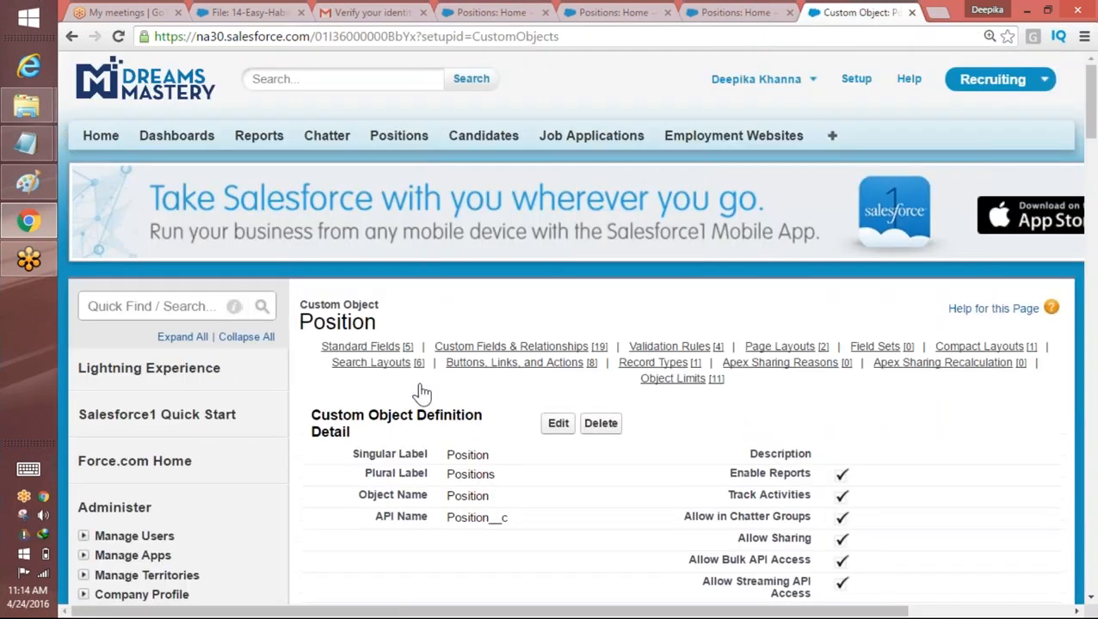
left_click_drag(1090, 136, 1091, 288)
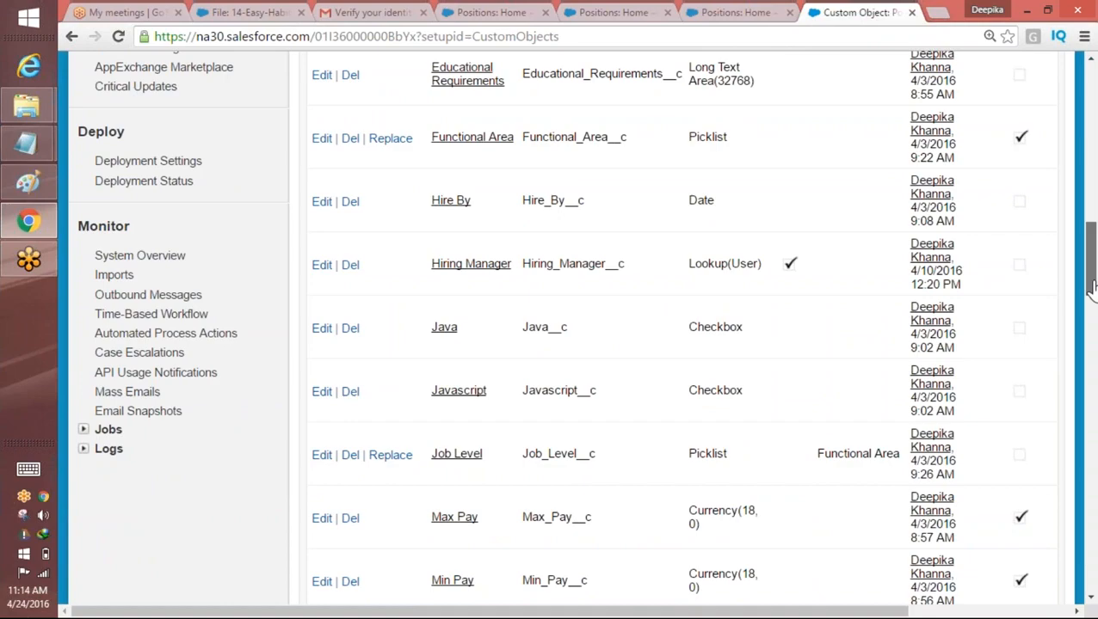
left_click_drag(1090, 284, 1091, 144)
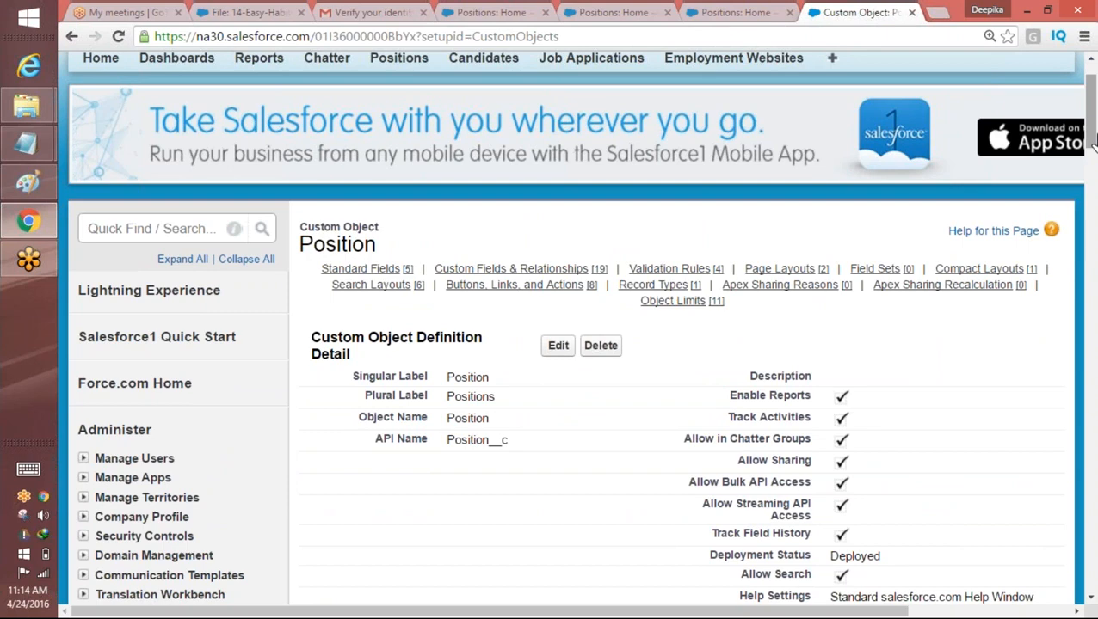
left_click_drag(1091, 131, 1091, 262)
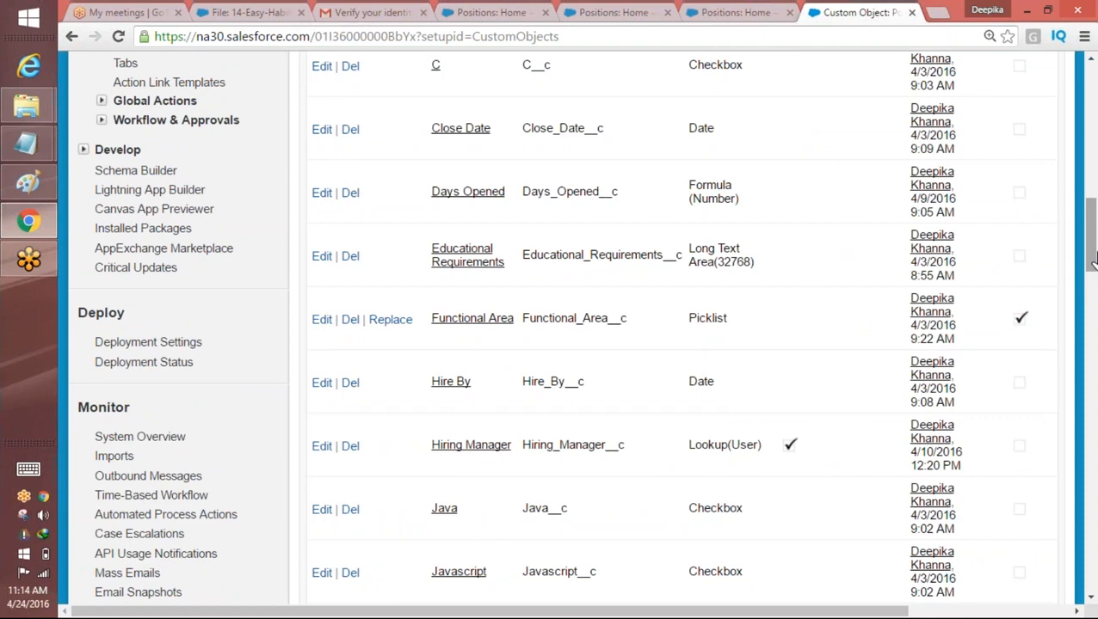
left_click_drag(1091, 263, 1087, 458)
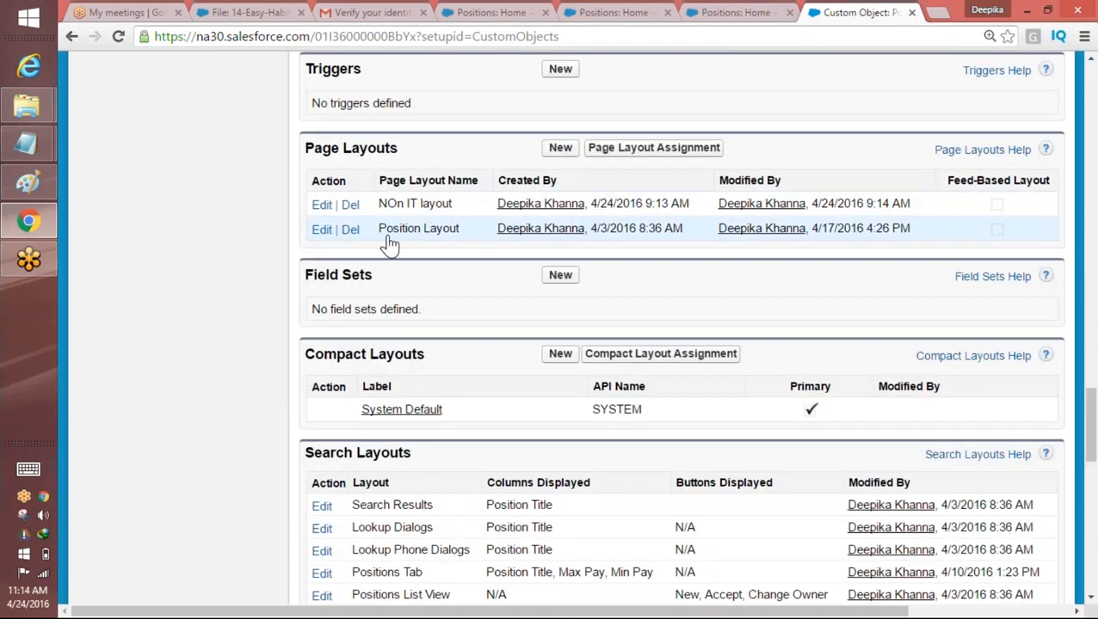
left_click_drag(379, 228, 451, 235)
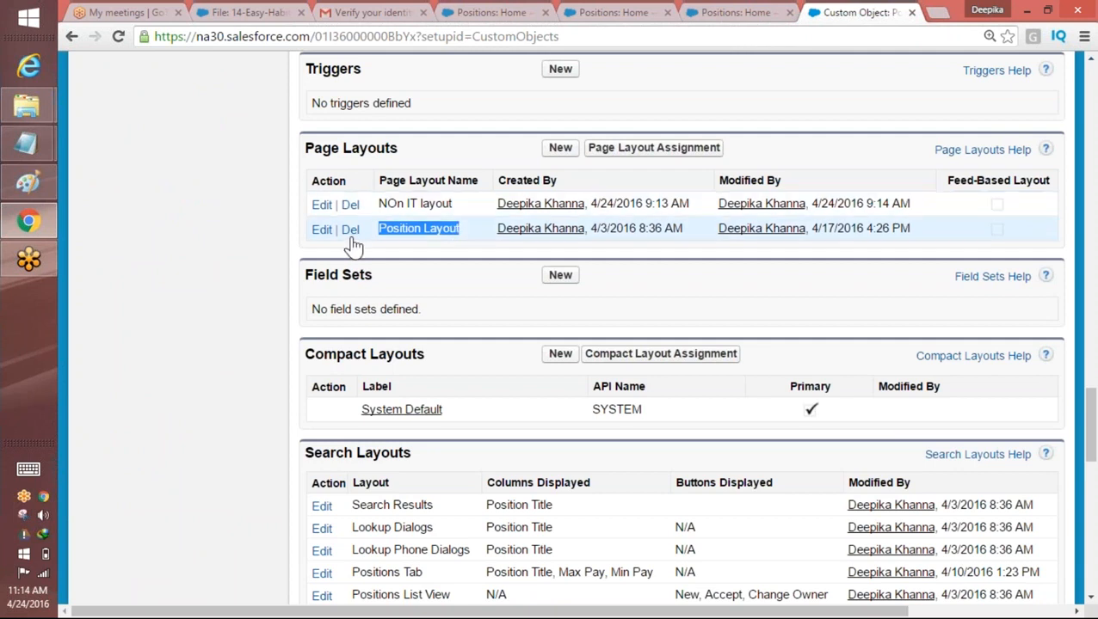
left_click(321, 230)
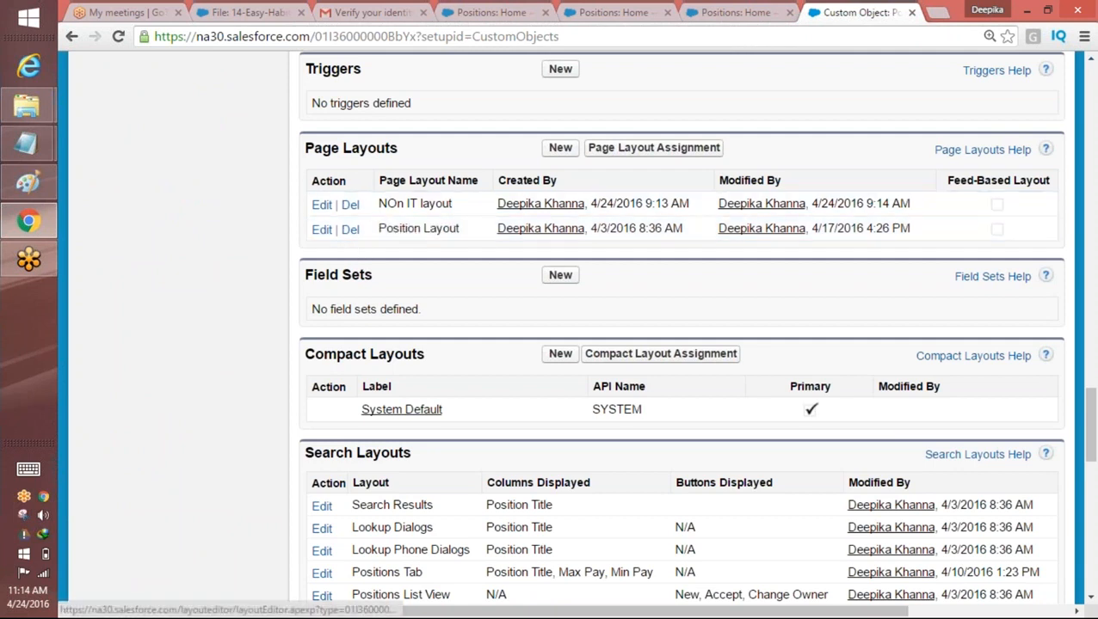
Open Position Layout in the layout editor and save it unchanged
left_click(322, 229)
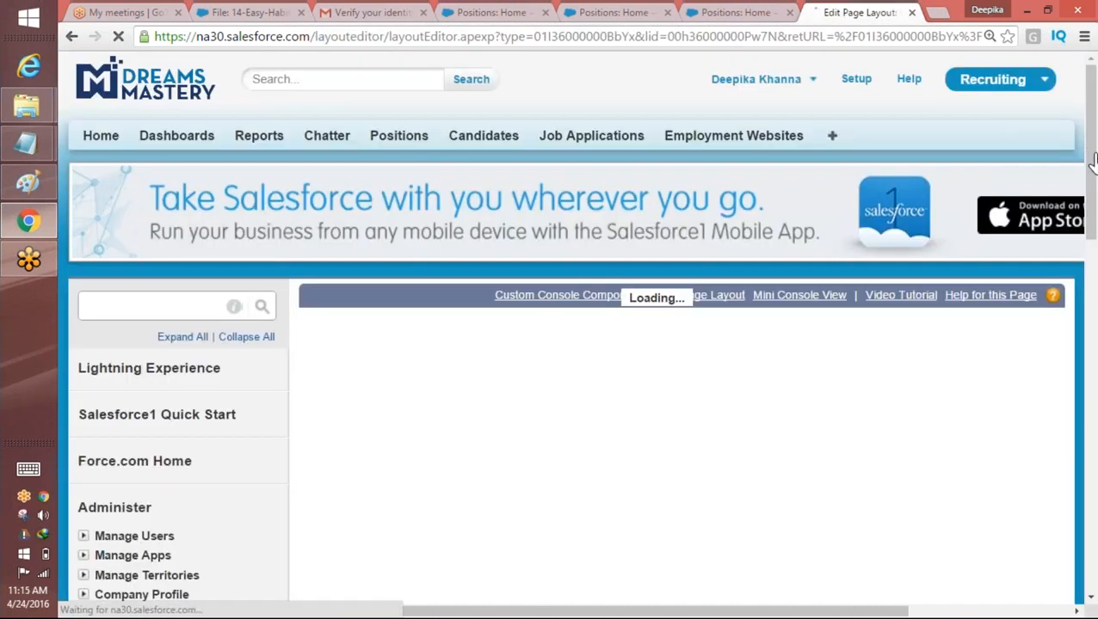
left_click_drag(1091, 155, 1093, 228)
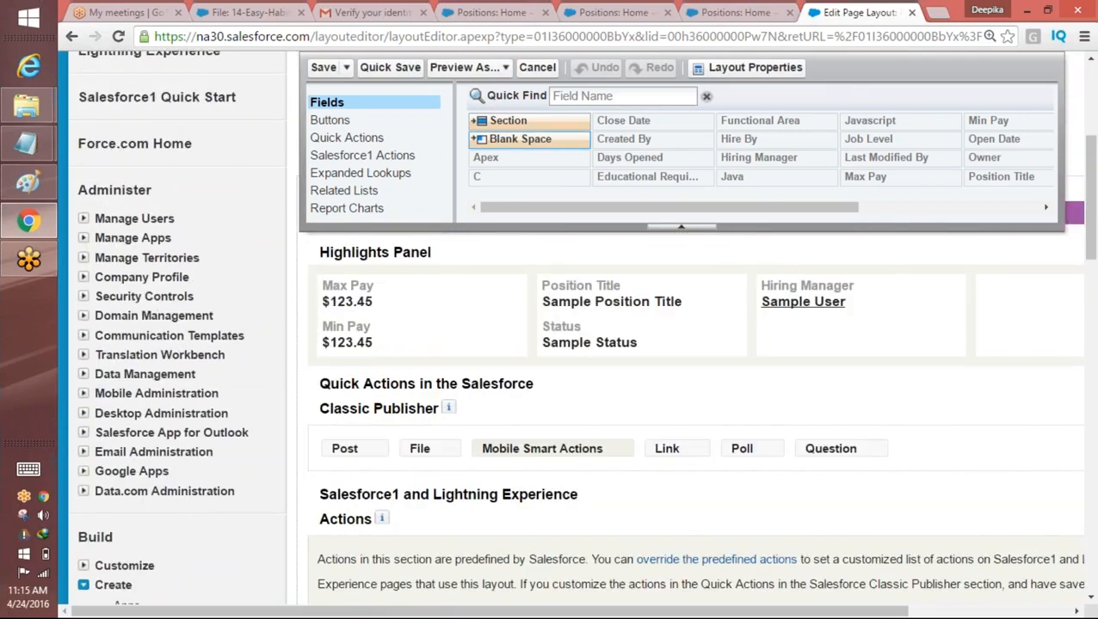
left_click(323, 67)
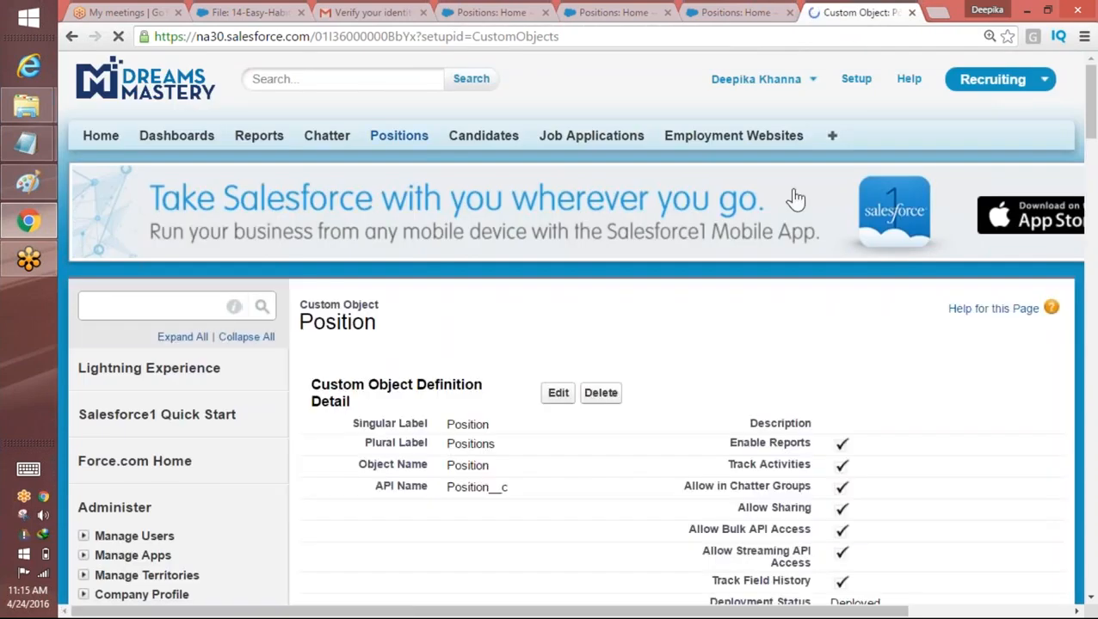
Open the IT positions record type and edit its Functional Area picklist values
scroll(1090, 196, "down", 3)
scroll(1091, 196, "down", 15)
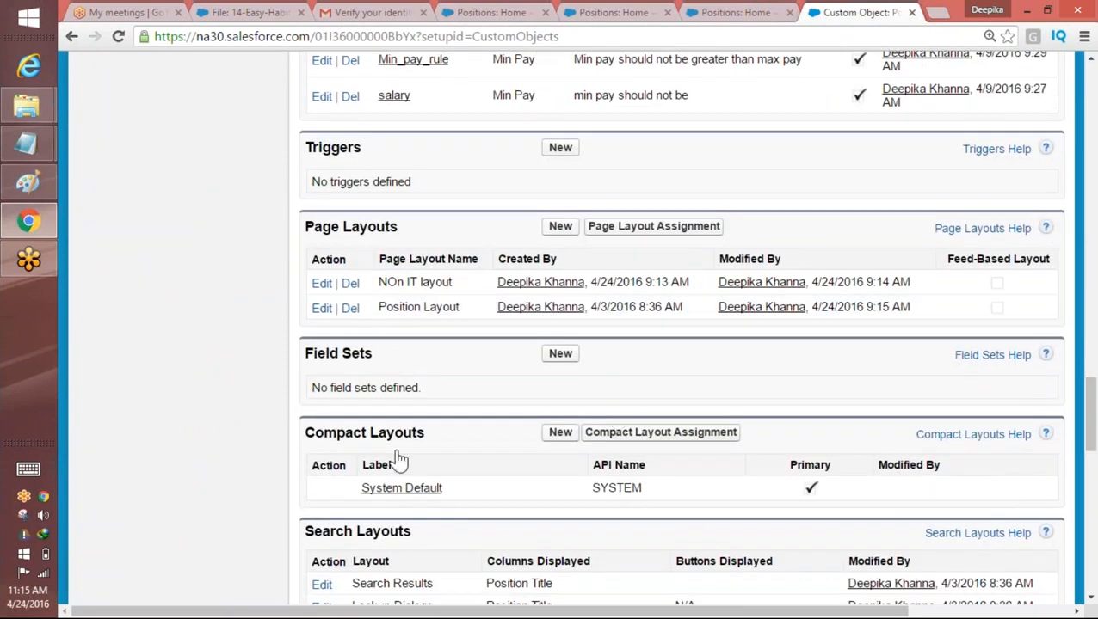
left_click_drag(1091, 428, 1091, 513)
left_click(408, 415)
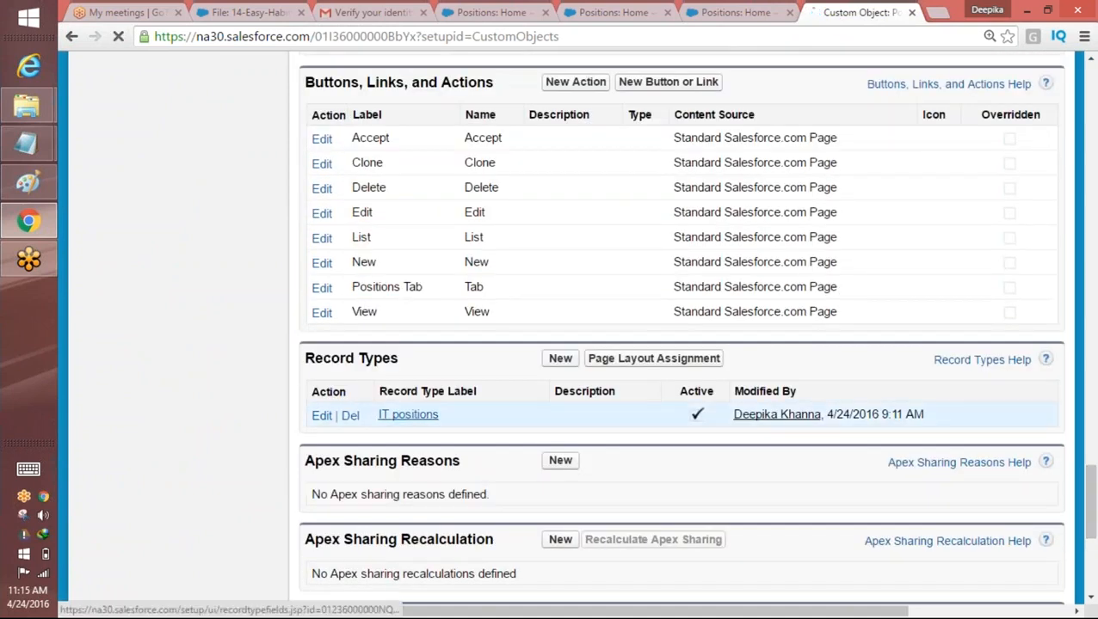
left_click_drag(1089, 191, 1089, 267)
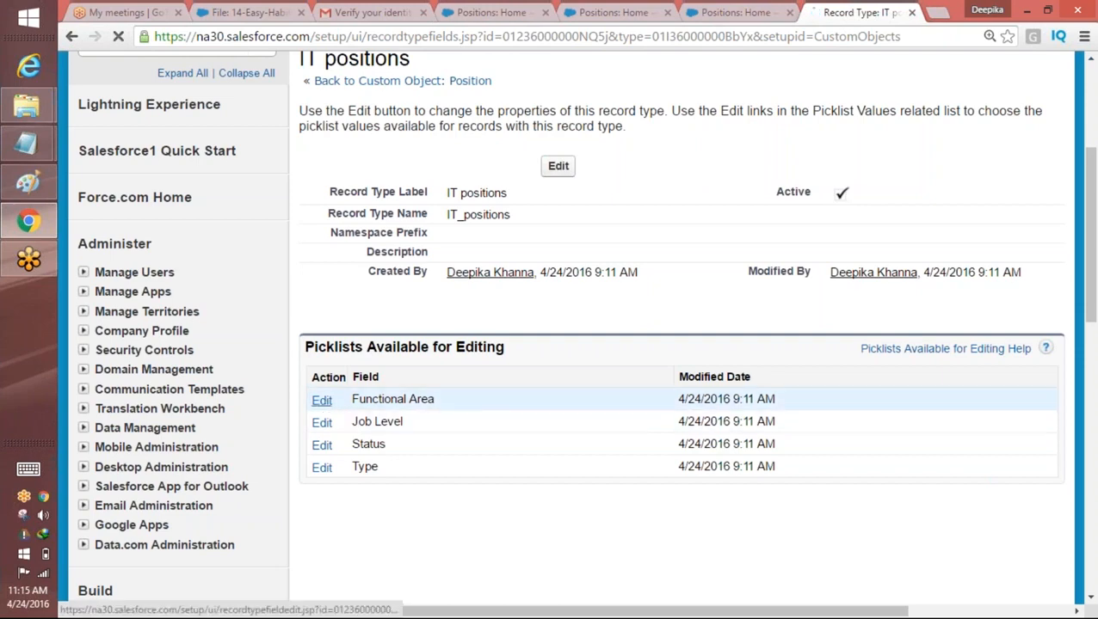
left_click(321, 400)
Remove Human Resources and Finance from the IT positions Functional Area selected values
scroll(852, 252, "down", 1)
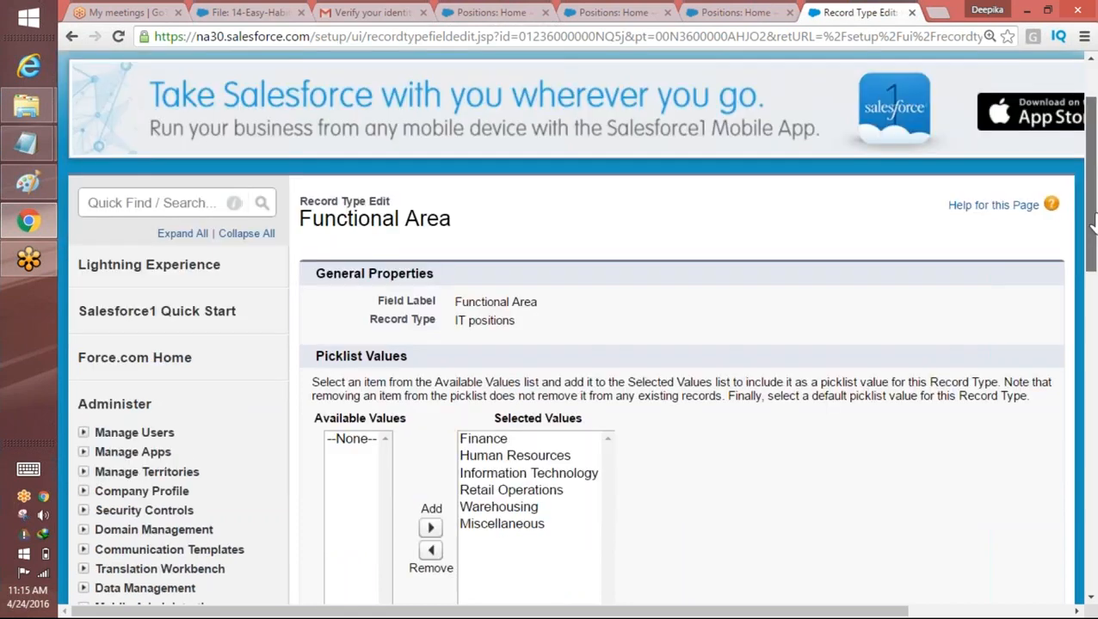
left_click_drag(455, 318, 502, 318)
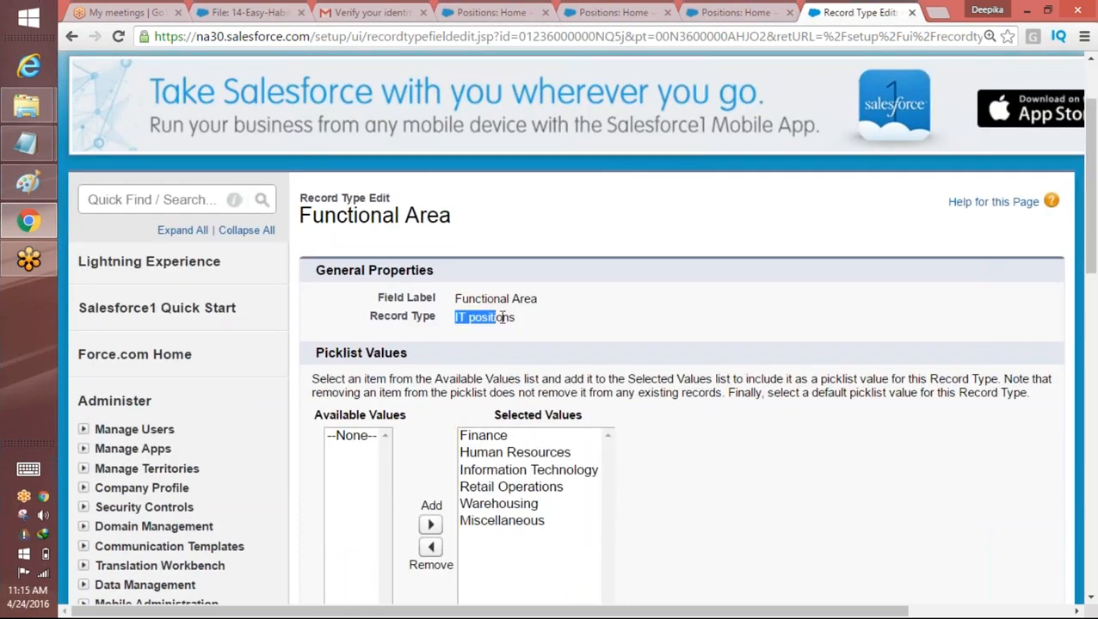
left_click(534, 471)
scroll(535, 474, "down", 1)
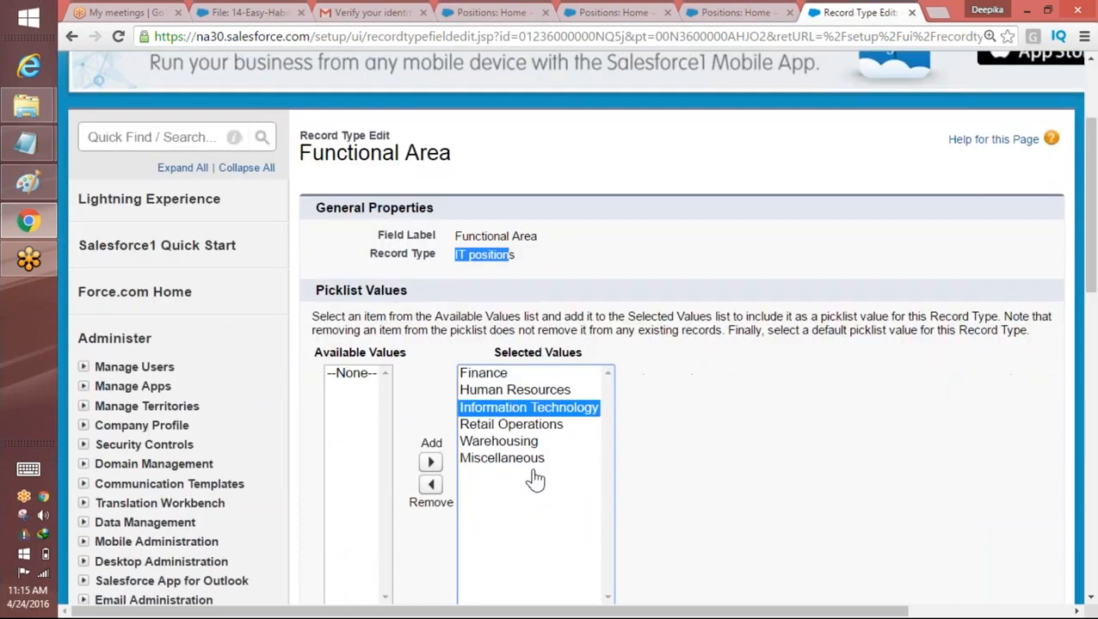
left_click(542, 393)
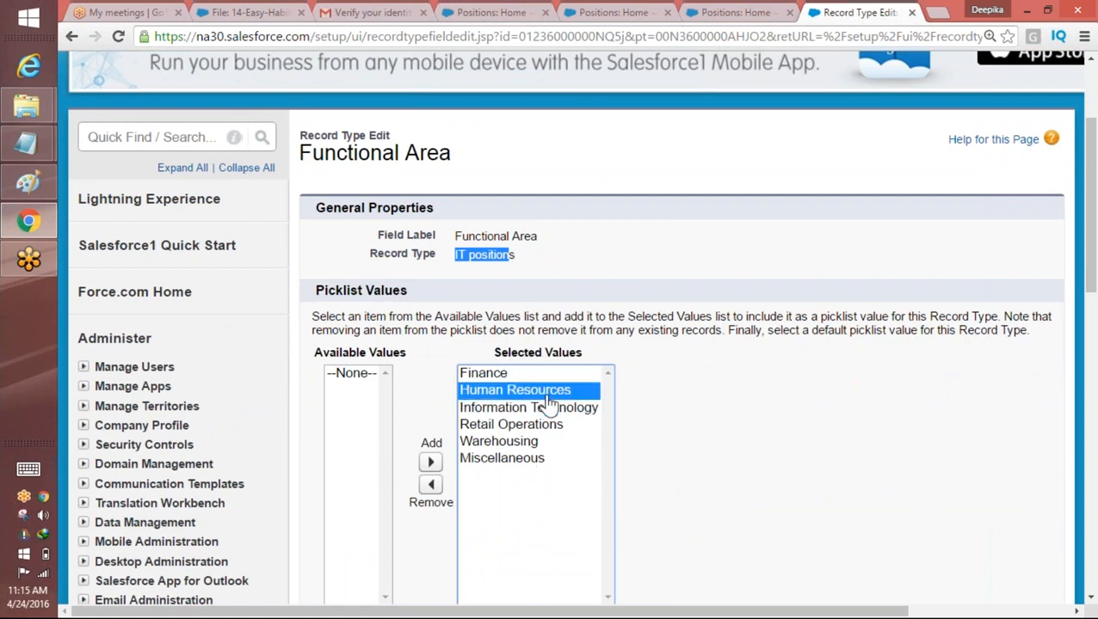
left_click(434, 483)
left_click_drag(525, 358, 526, 368)
left_click(525, 373)
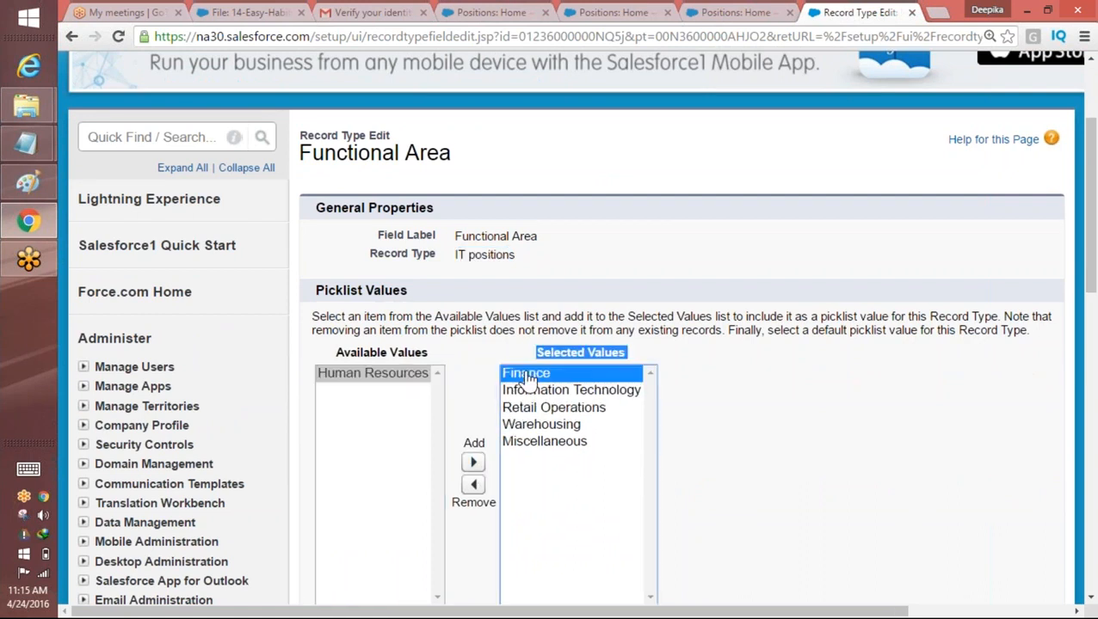
left_click(476, 486)
Also remove Retail Operations, Miscellaneous and Warehousing, then cancel the edit without saving
left_click(553, 389)
left_click(477, 487)
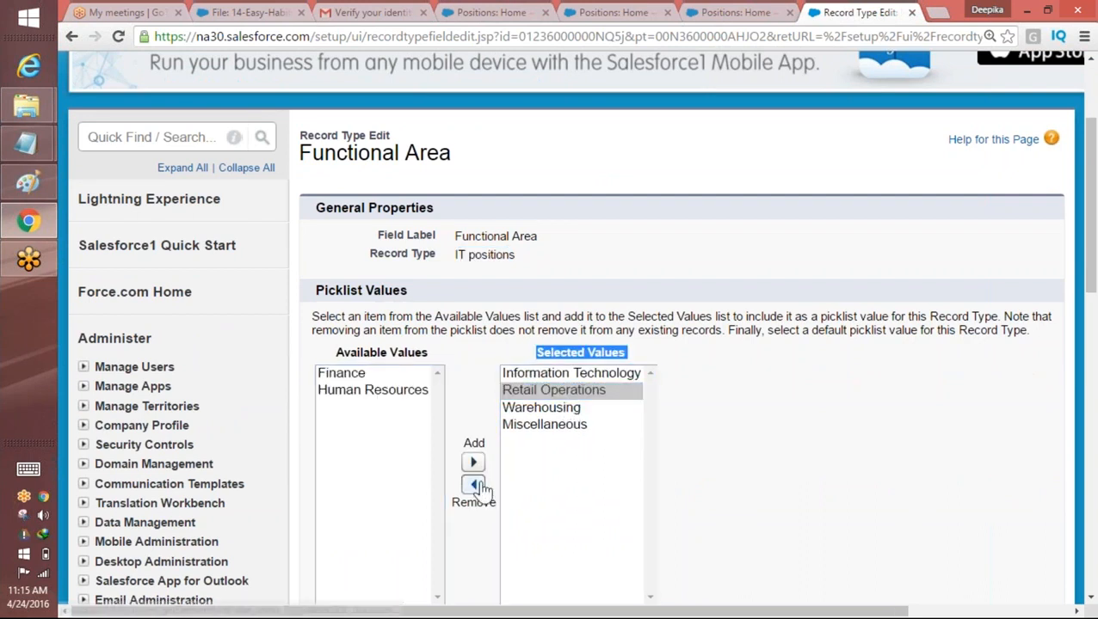
left_click(577, 416)
left_click(473, 485)
left_click(557, 398)
left_click(474, 484)
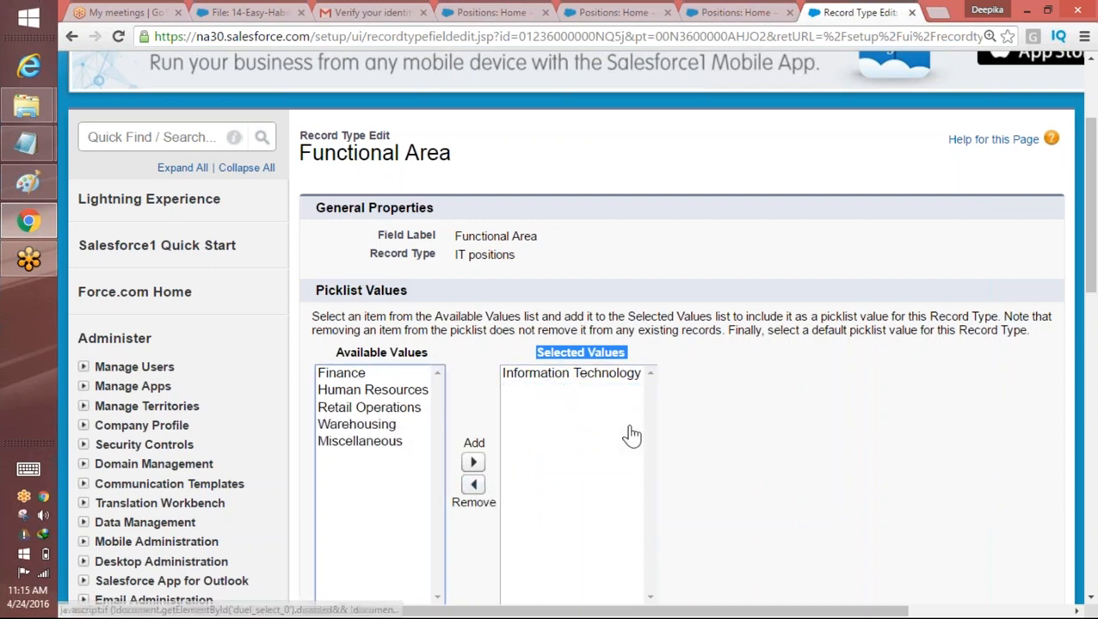
scroll(1093, 168, "down", 3)
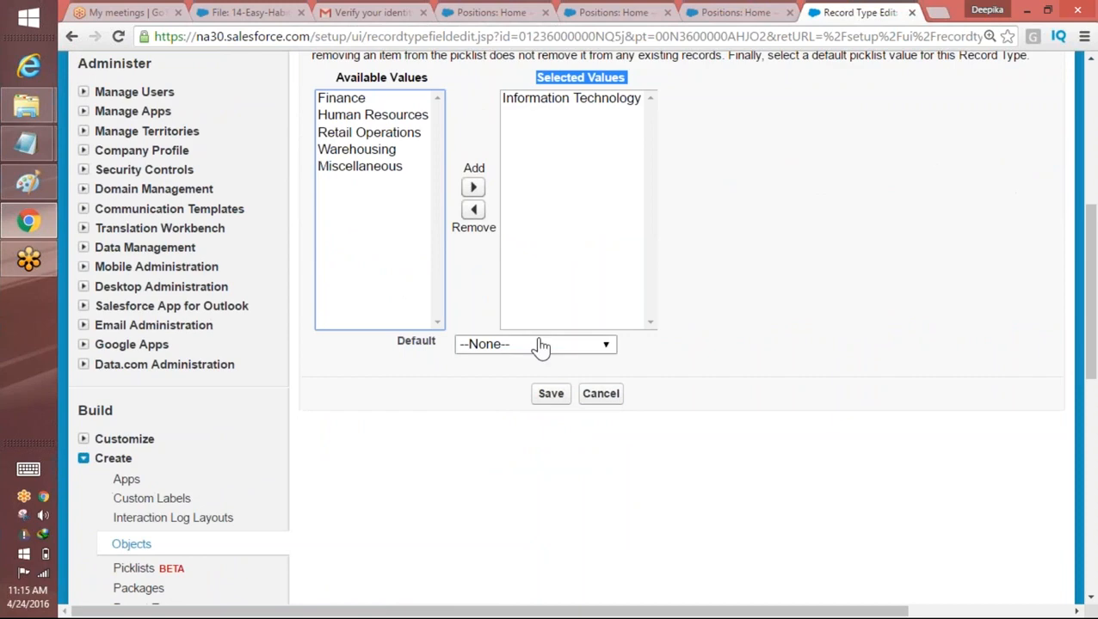
left_click(600, 394)
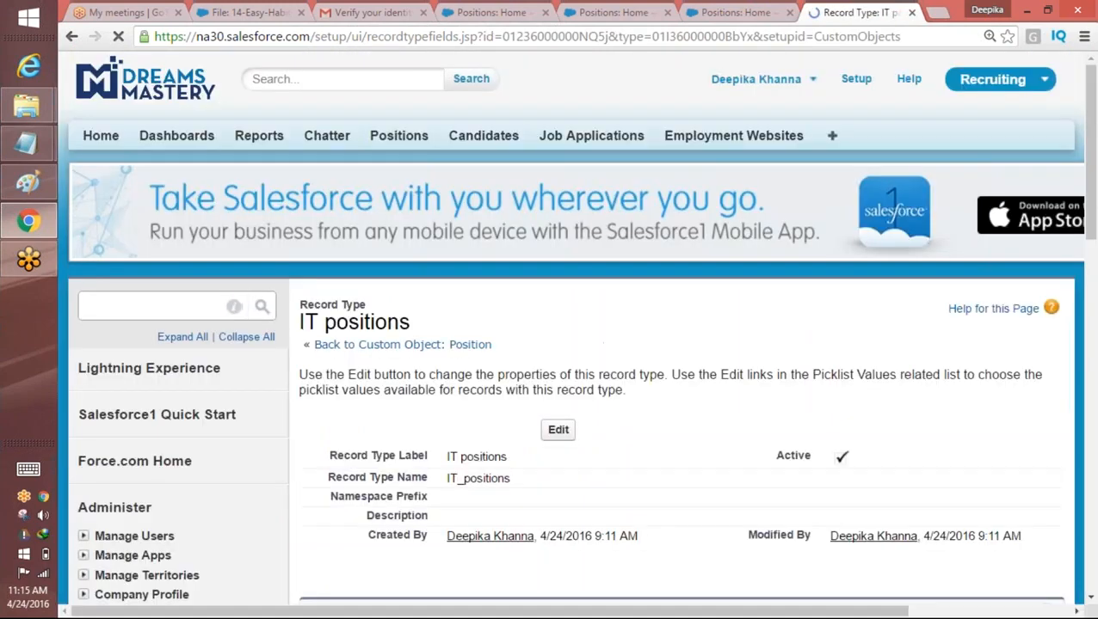
left_click_drag(1090, 161, 1094, 222)
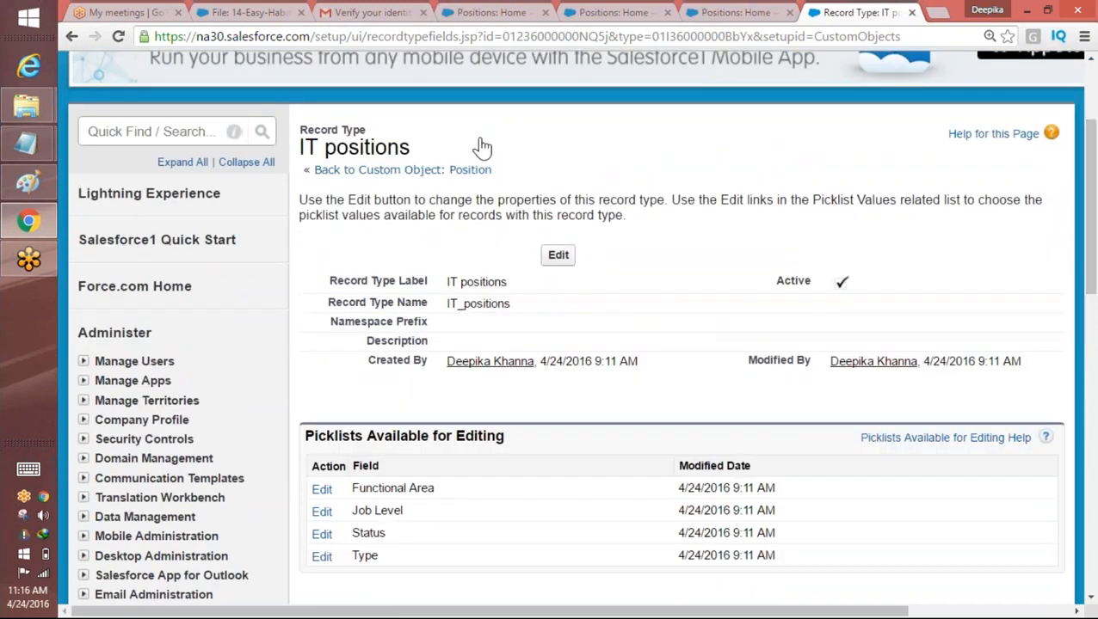
left_click_drag(302, 437, 527, 445)
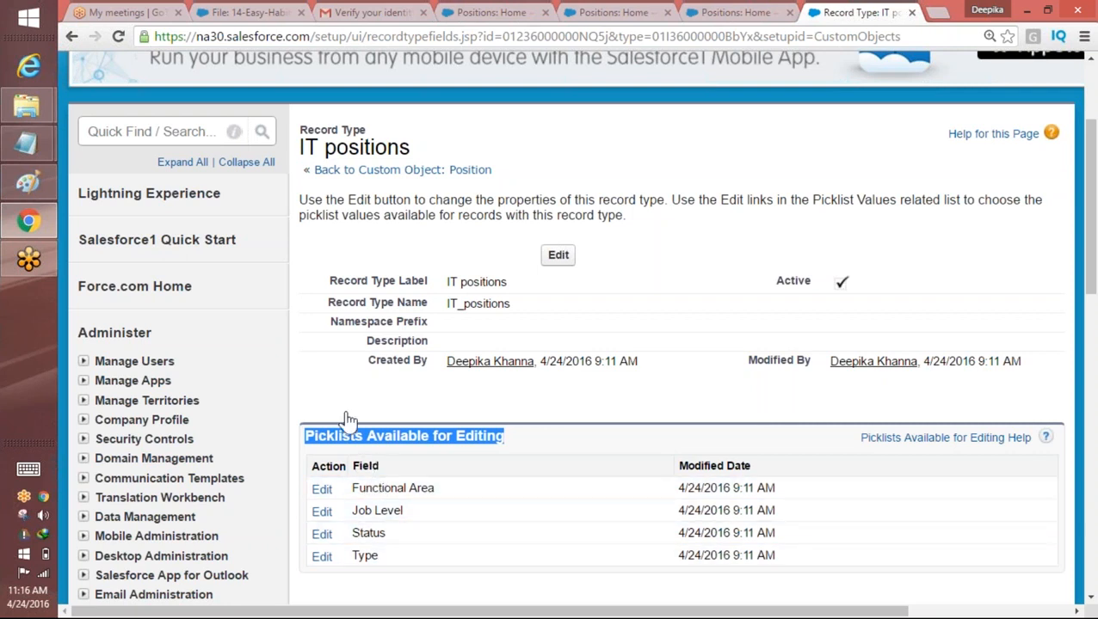
Edit IT positions' Functional Area values, removing Finance and Human Resources
left_click(321, 490)
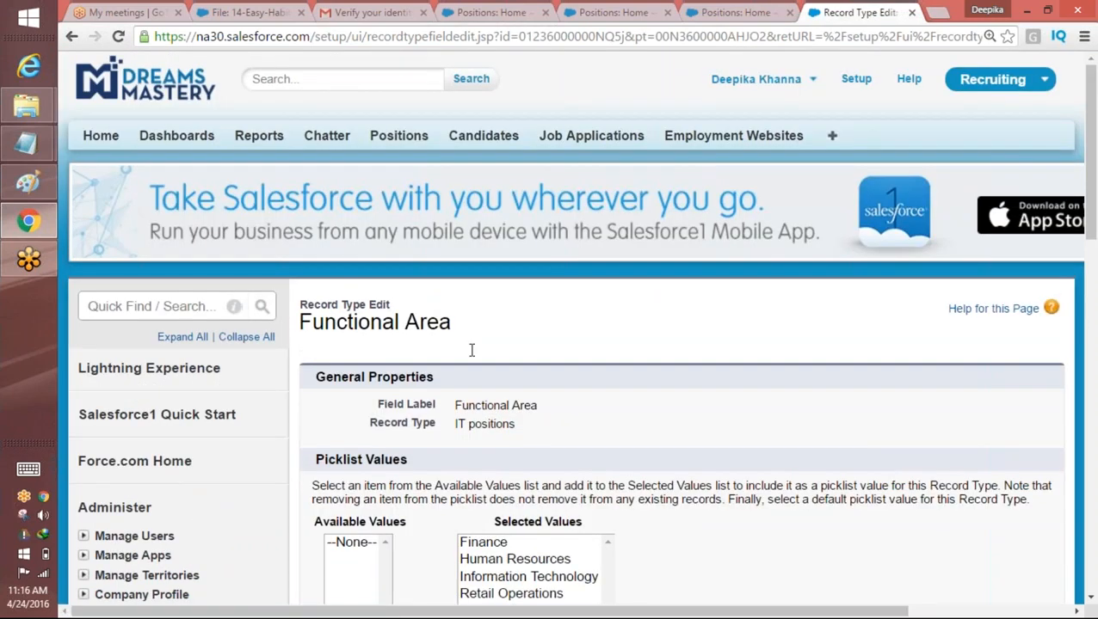
scroll(472, 350, "down", 2)
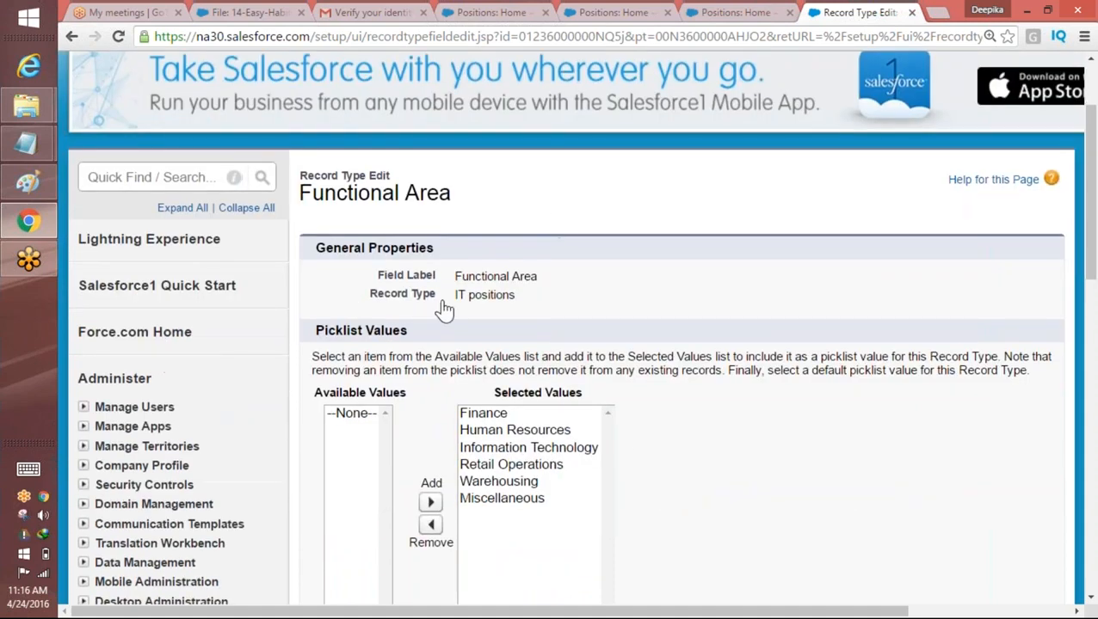
left_click_drag(455, 295, 526, 300)
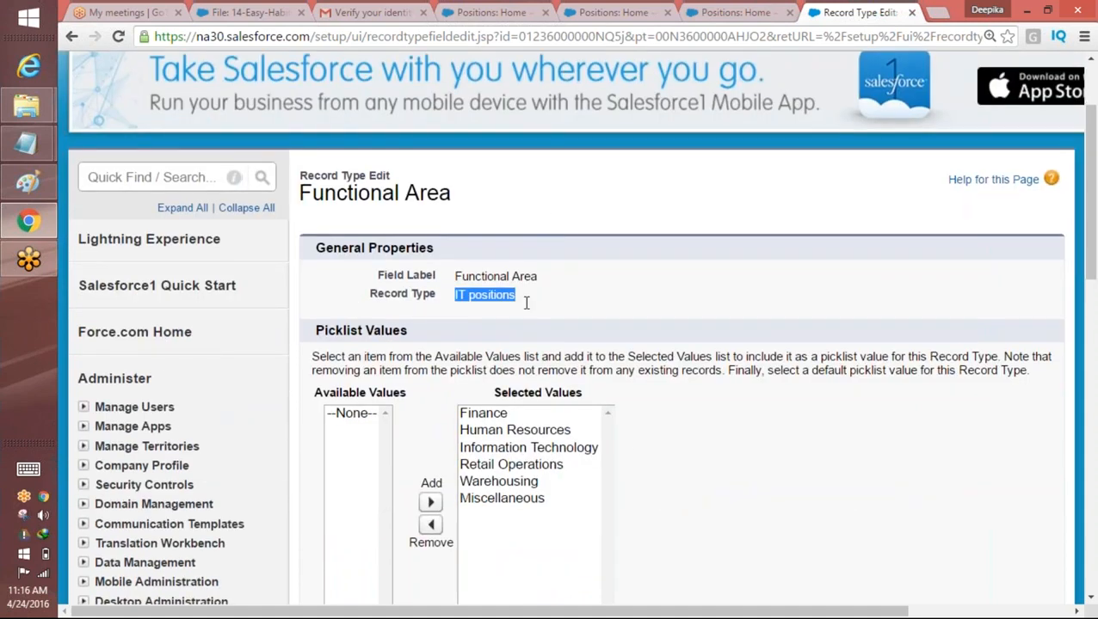
left_click(491, 415)
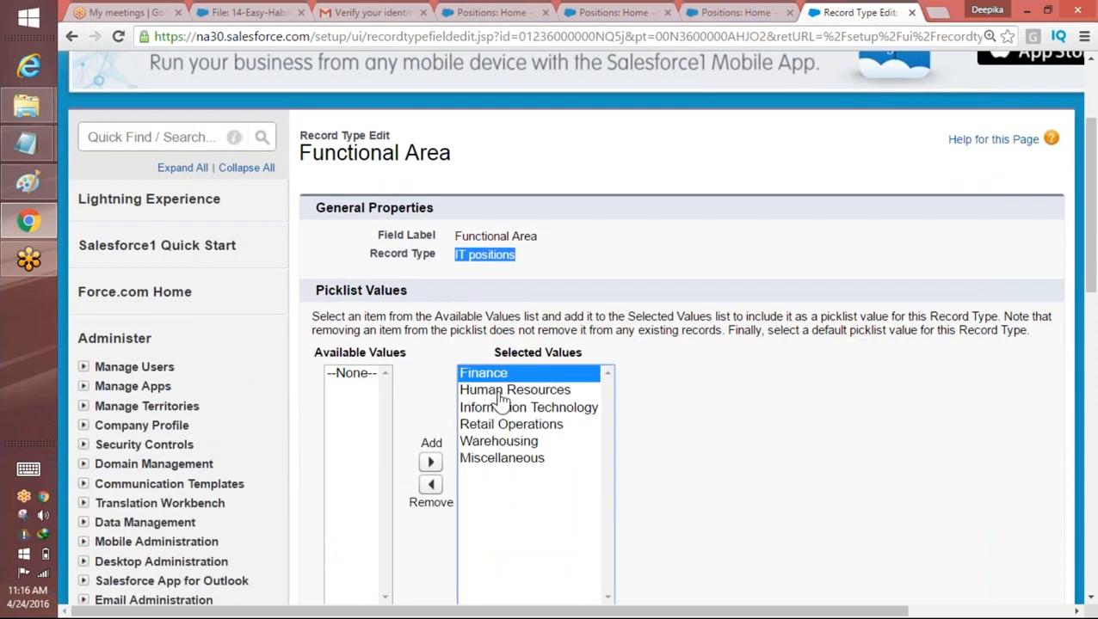
left_click(495, 394, "ctrl")
left_click(430, 485)
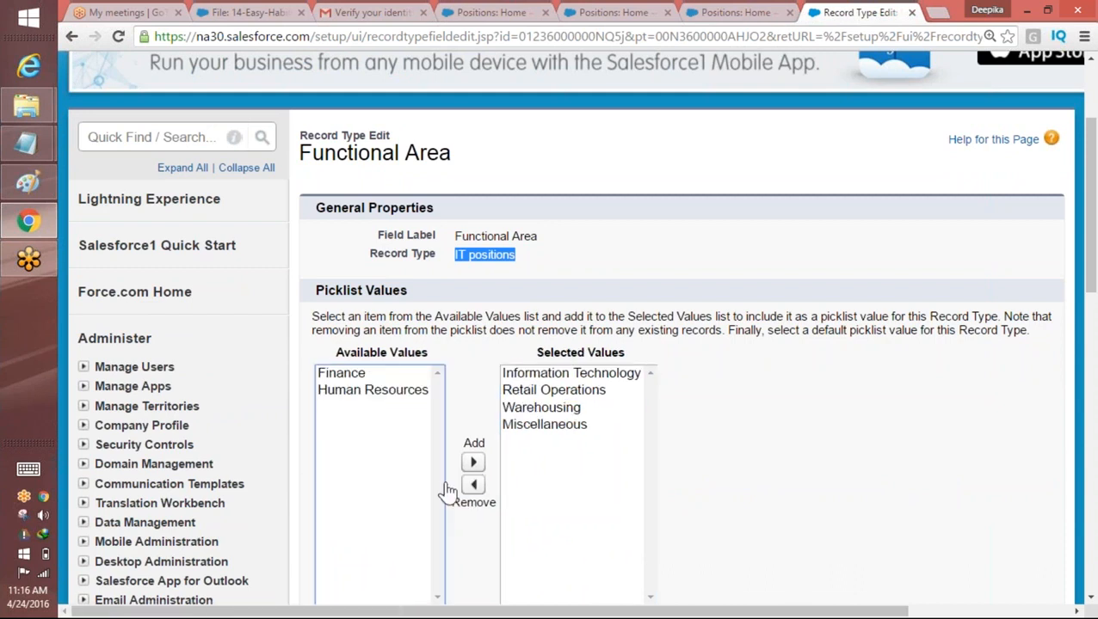
Remove Retail Operations through Miscellaneous, keeping only Information Technology, and save the picklist
left_click(551, 392)
left_click(555, 427, "shift")
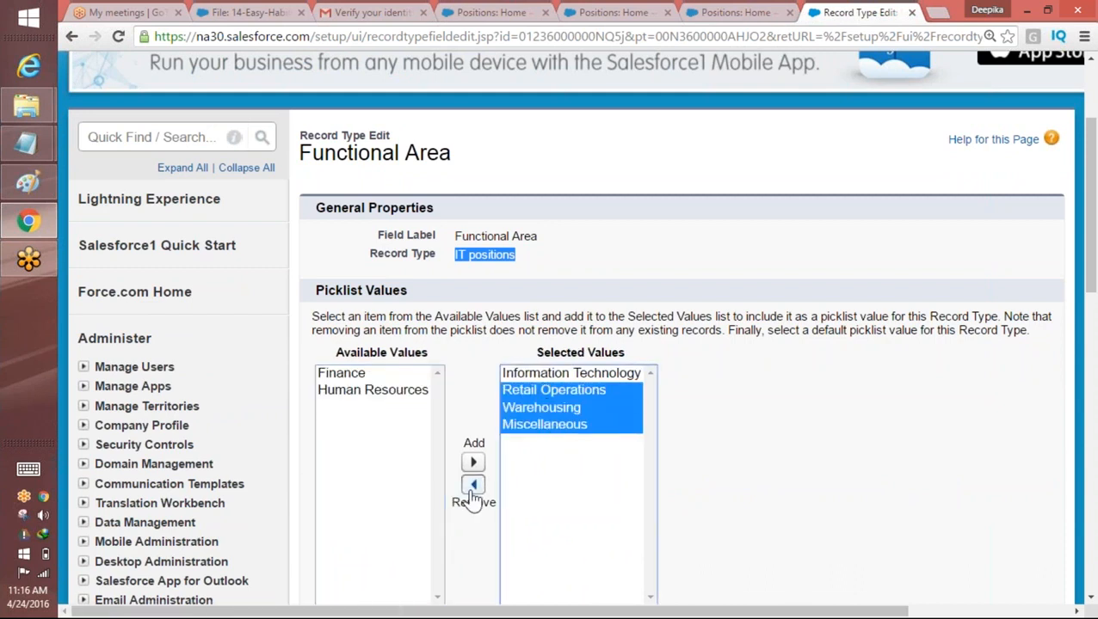
left_click(473, 486)
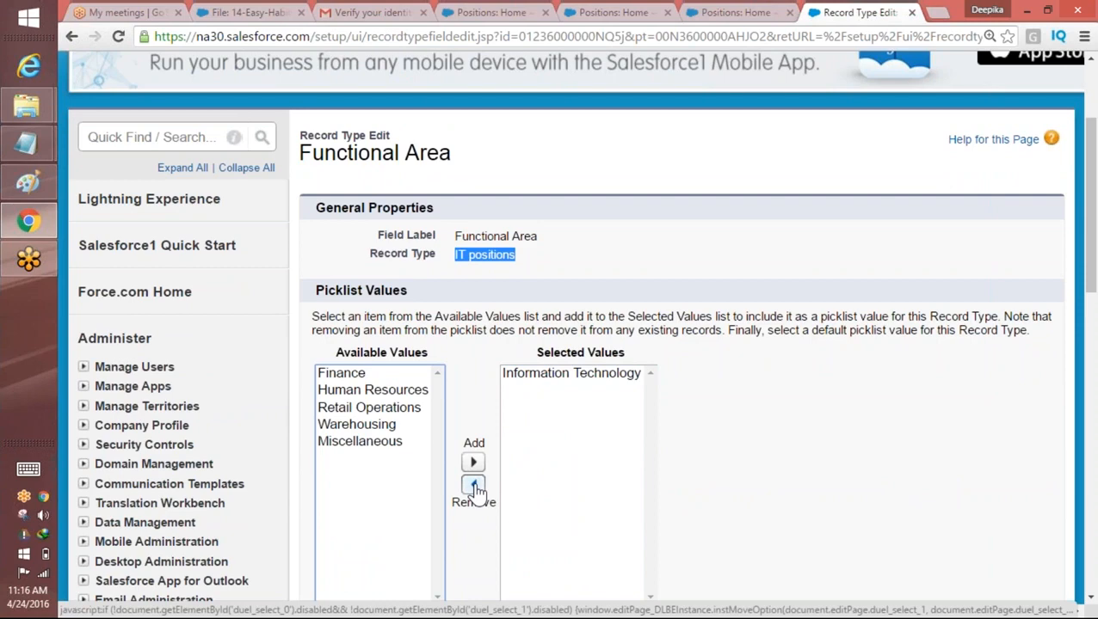
left_click_drag(1091, 217, 877, 326)
left_click(548, 453)
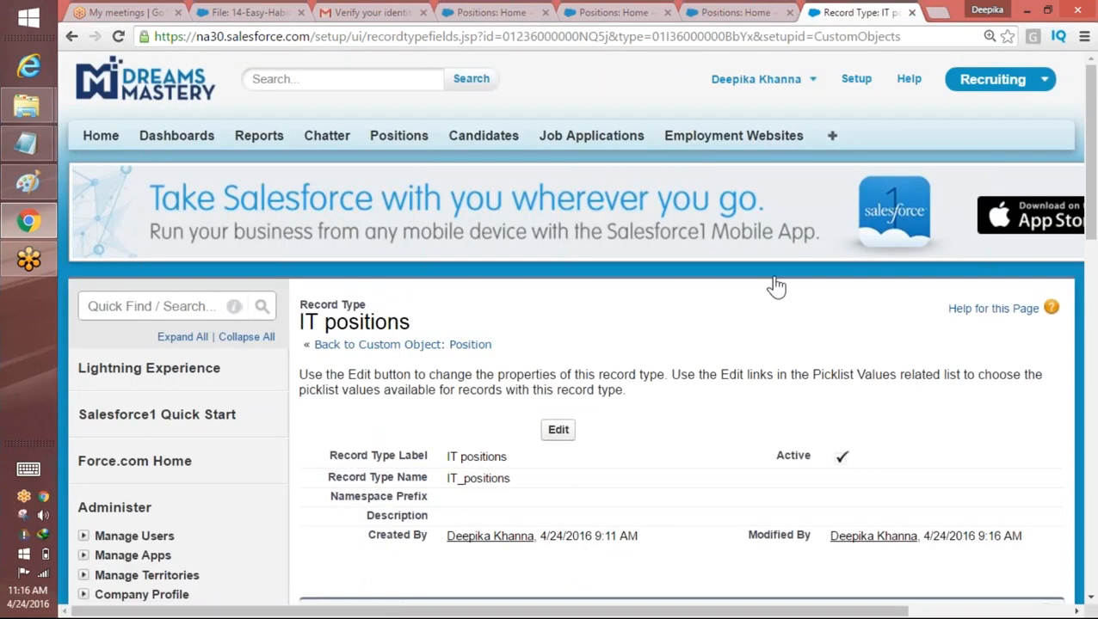
left_click_drag(1092, 187, 1092, 248)
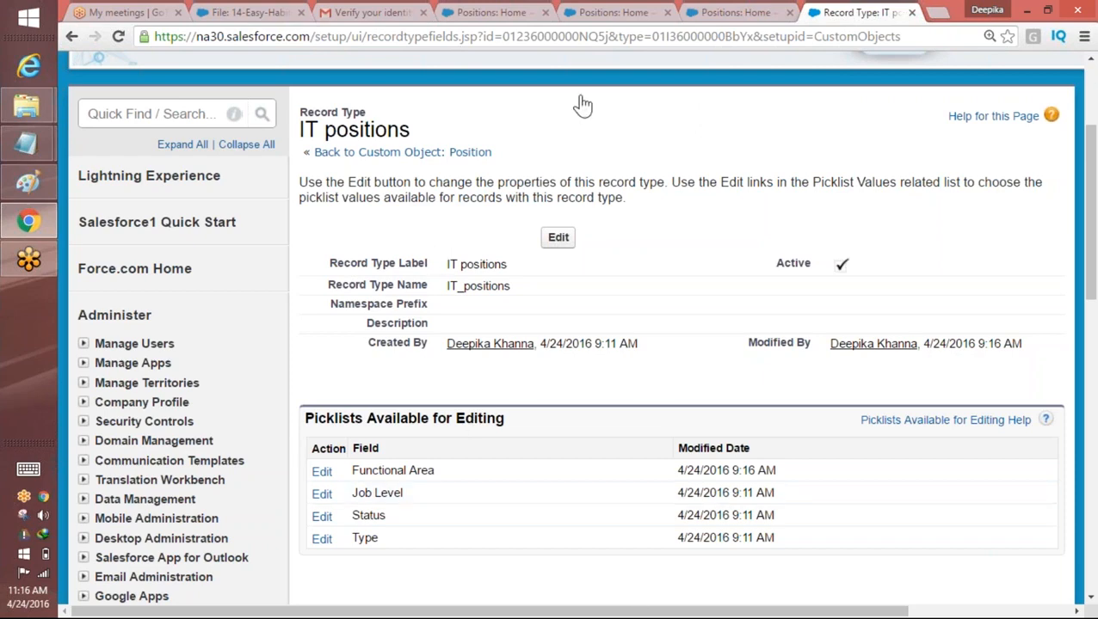
left_click(736, 12)
Start a new Position and confirm Functional Area offers only Information Technology
left_click(554, 283)
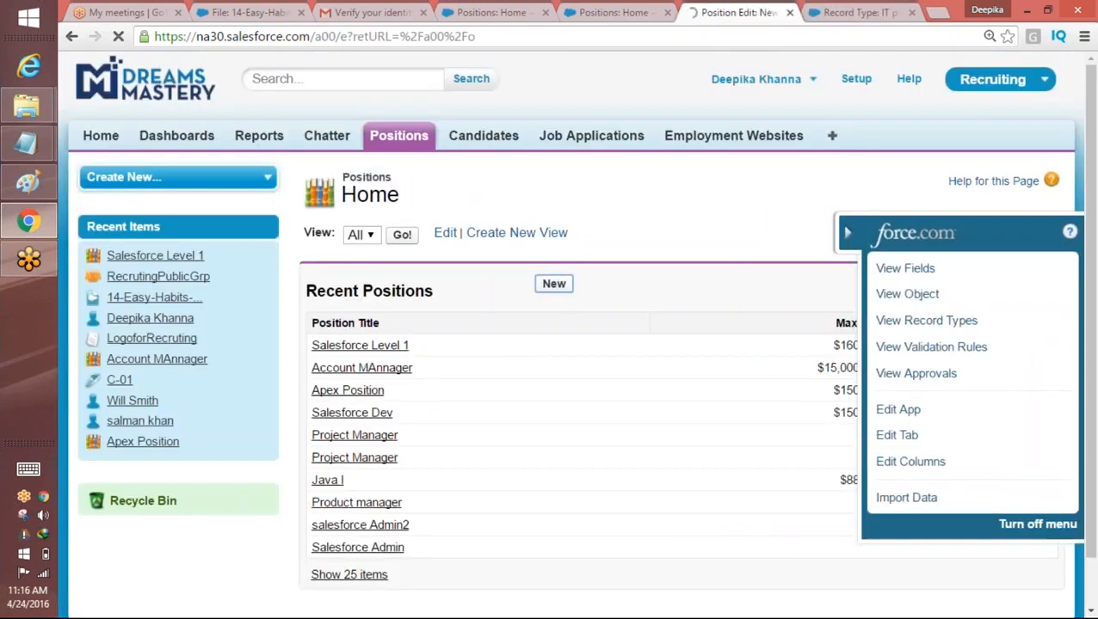
left_click(505, 441)
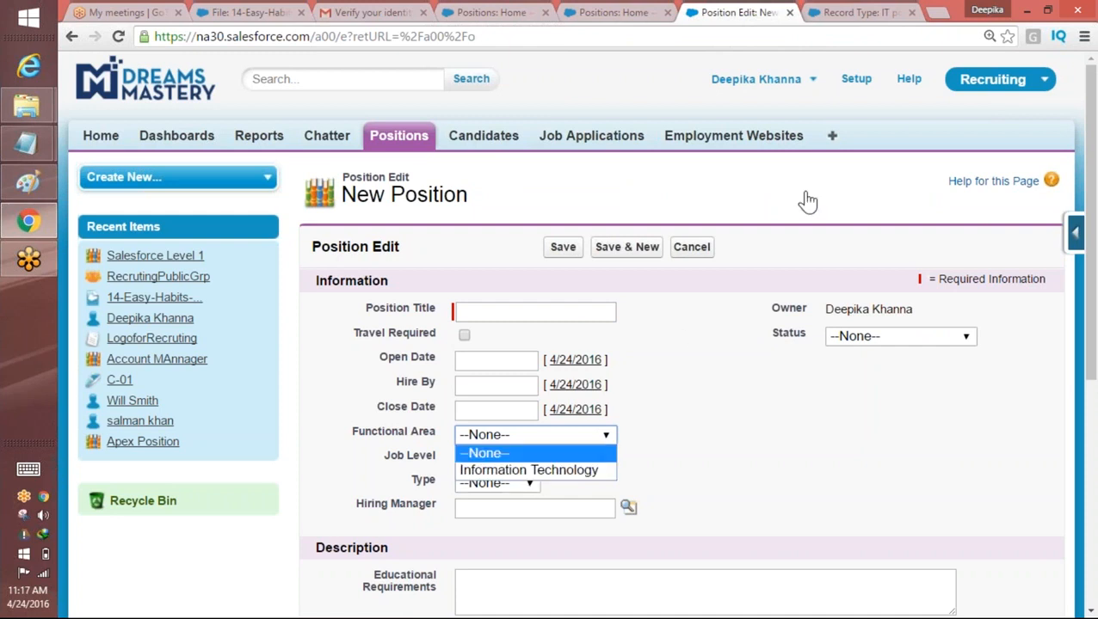
left_click(886, 12)
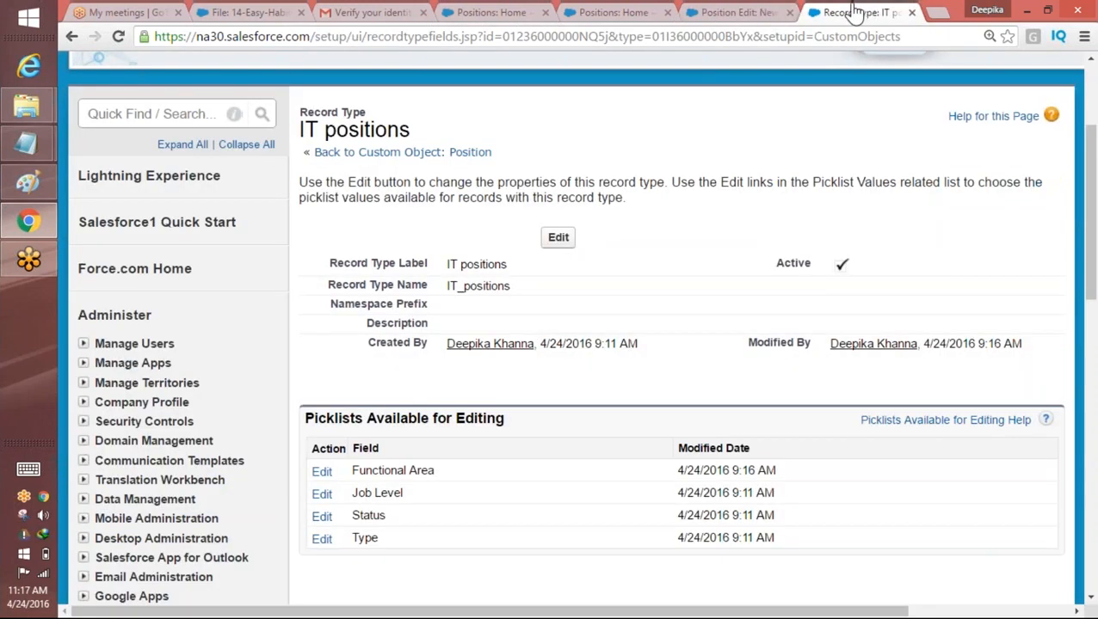
Return to the Position object settings and begin a new record type
scroll(1092, 181, "up", 2)
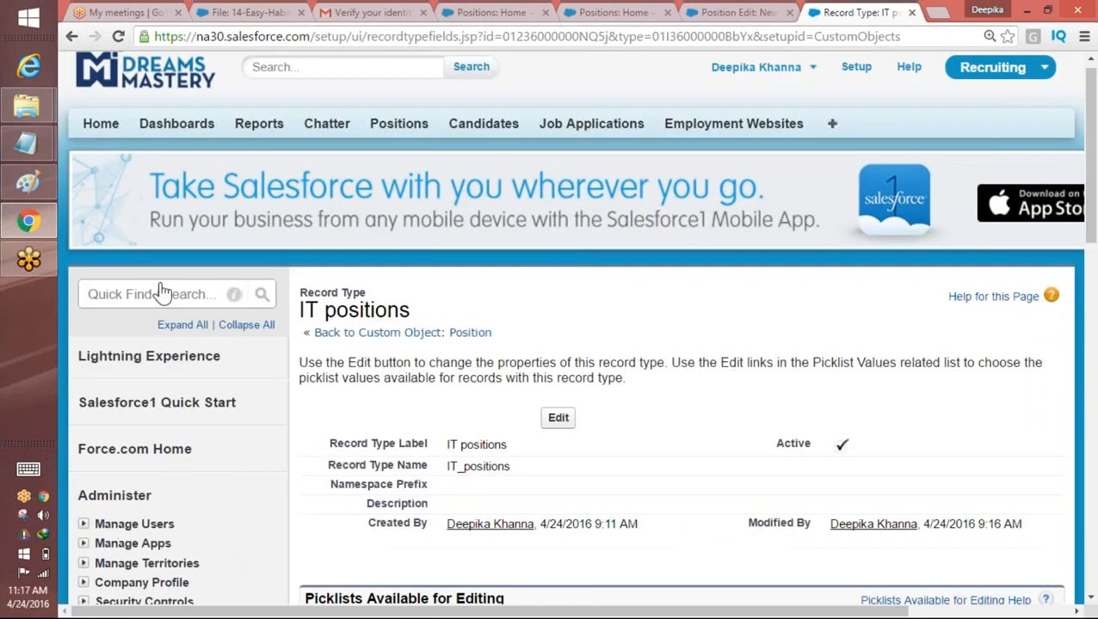
left_click(403, 332)
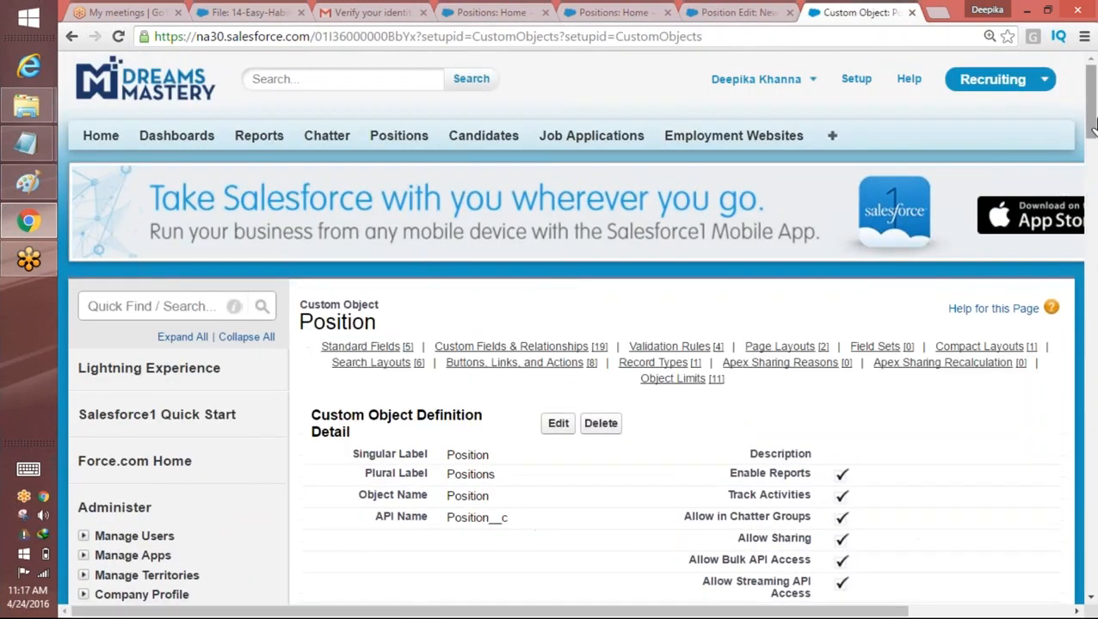
scroll(1094, 180, "down", 1)
left_click_drag(1092, 181, 1075, 419)
left_click(660, 458)
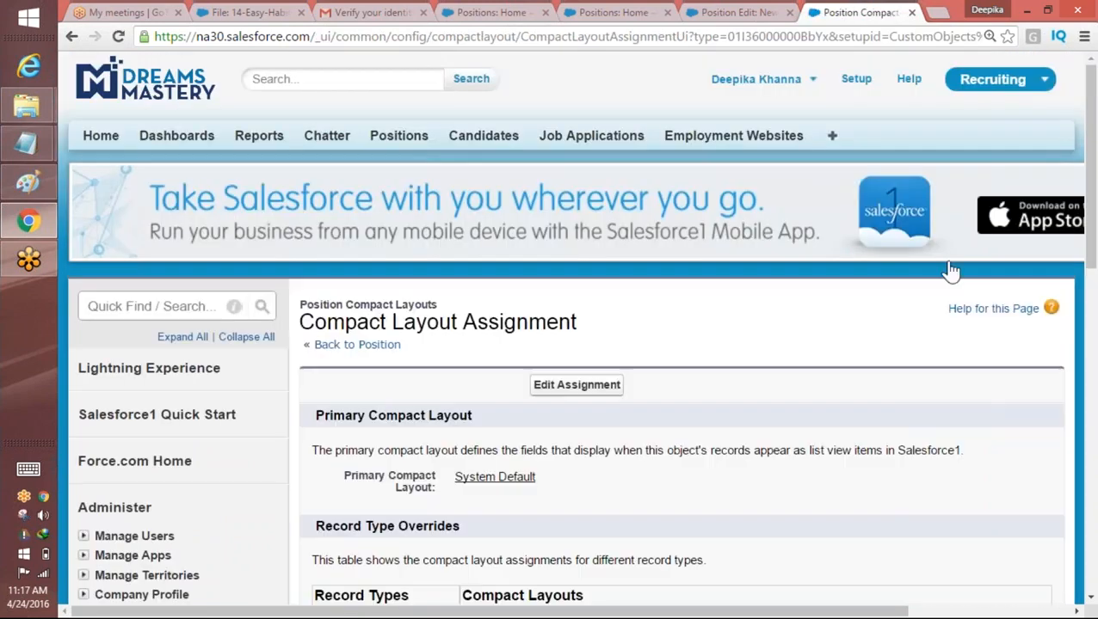
left_click(71, 36)
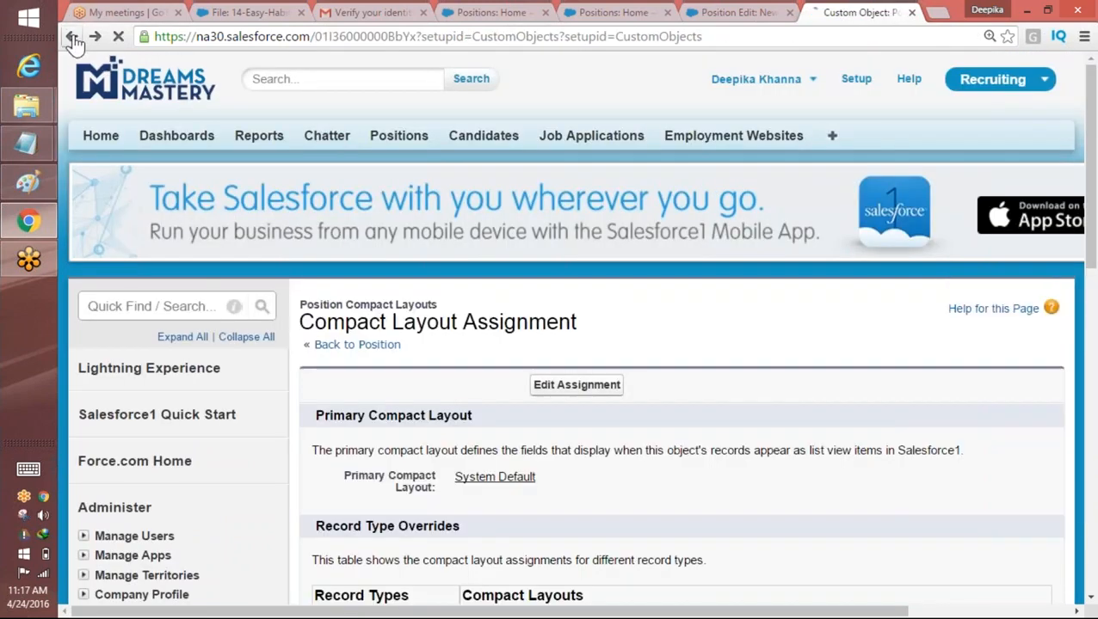
left_click_drag(1088, 430, 1086, 517)
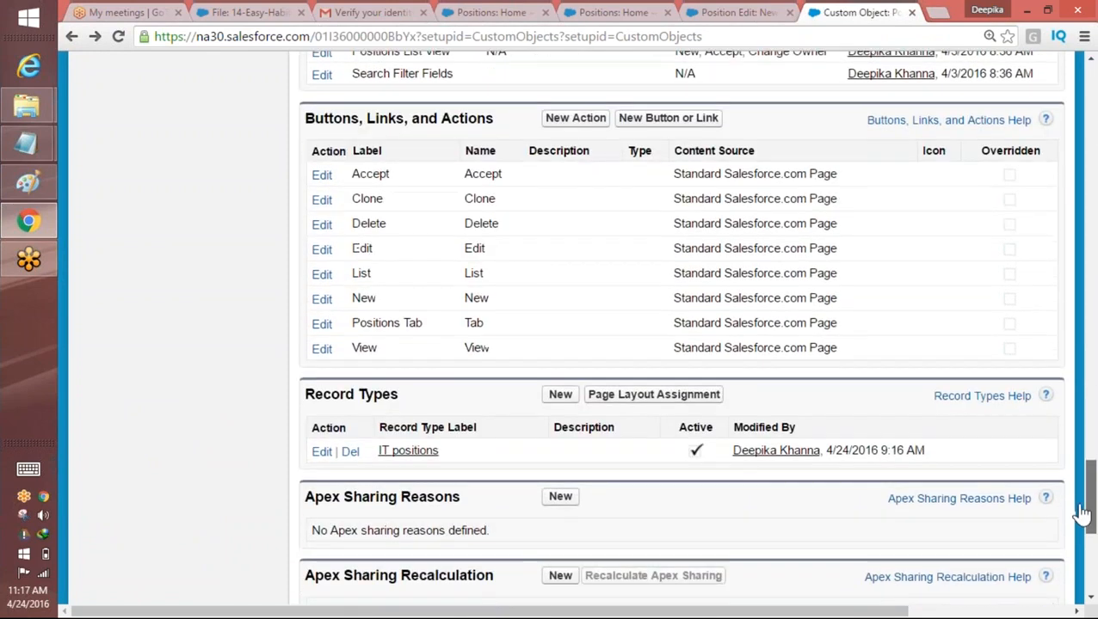
left_click(560, 395)
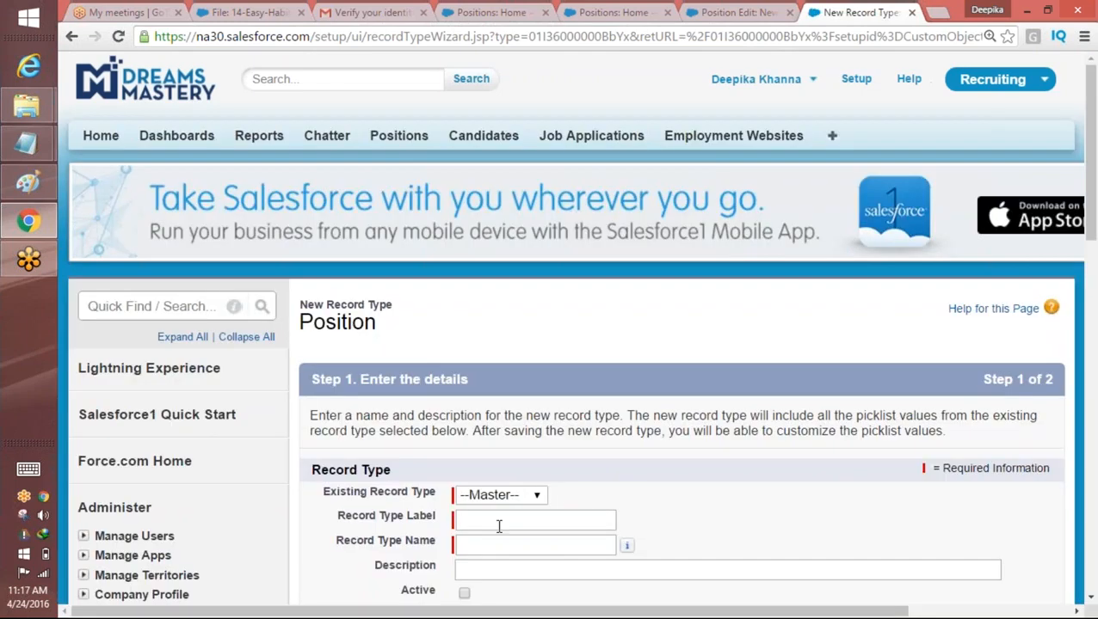
Label the record type NON IT, mark it active and enable it for all profiles
left_click(498, 523)
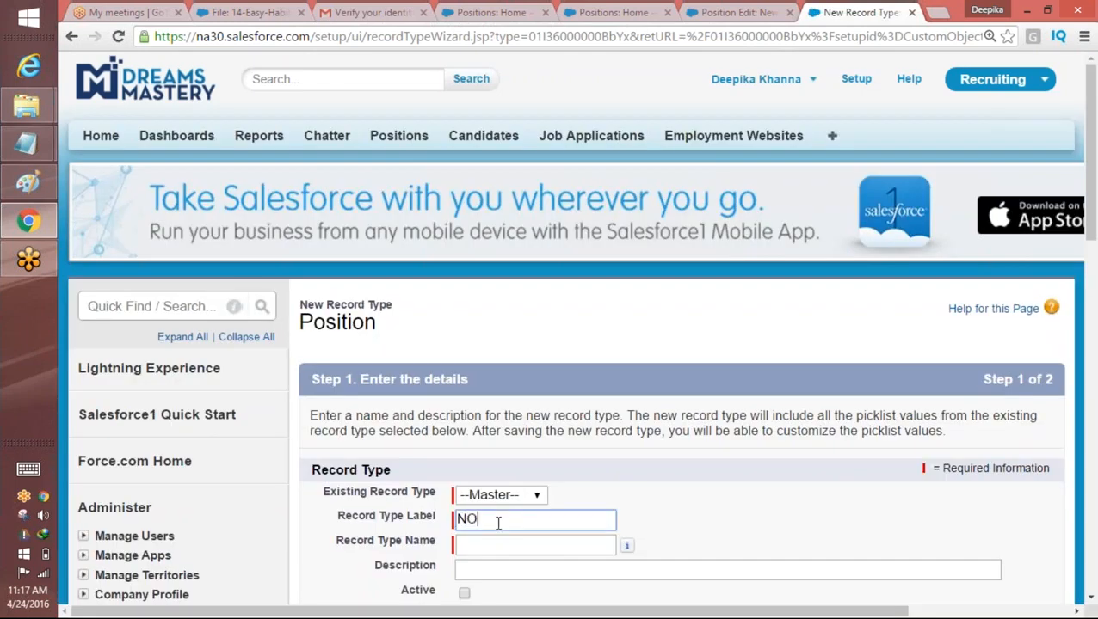
key("Tab")
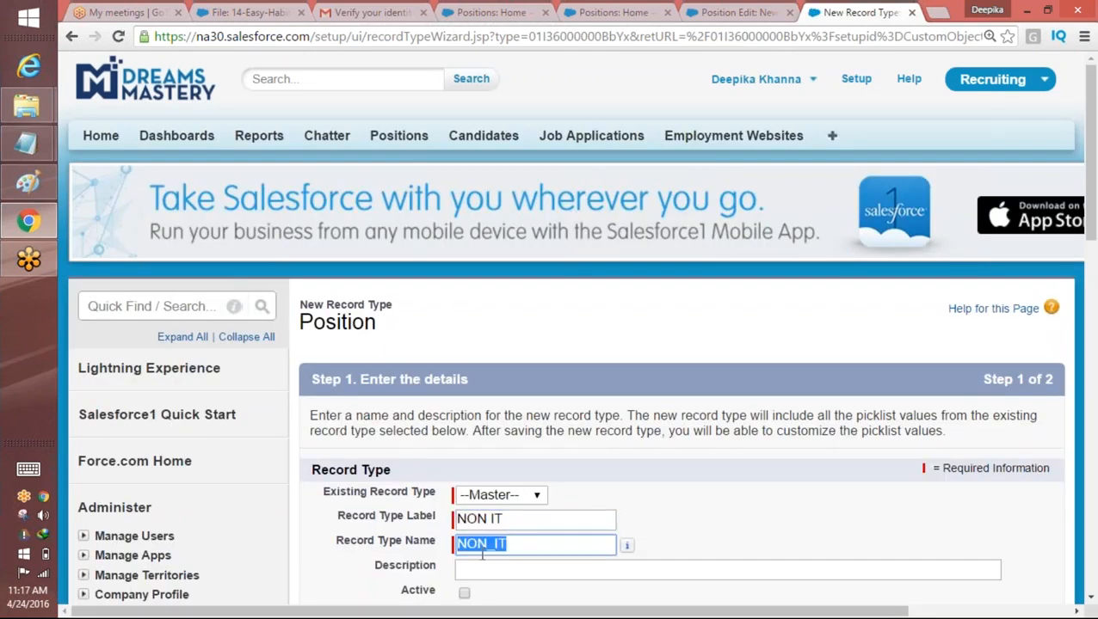
scroll(482, 555, "down", 4)
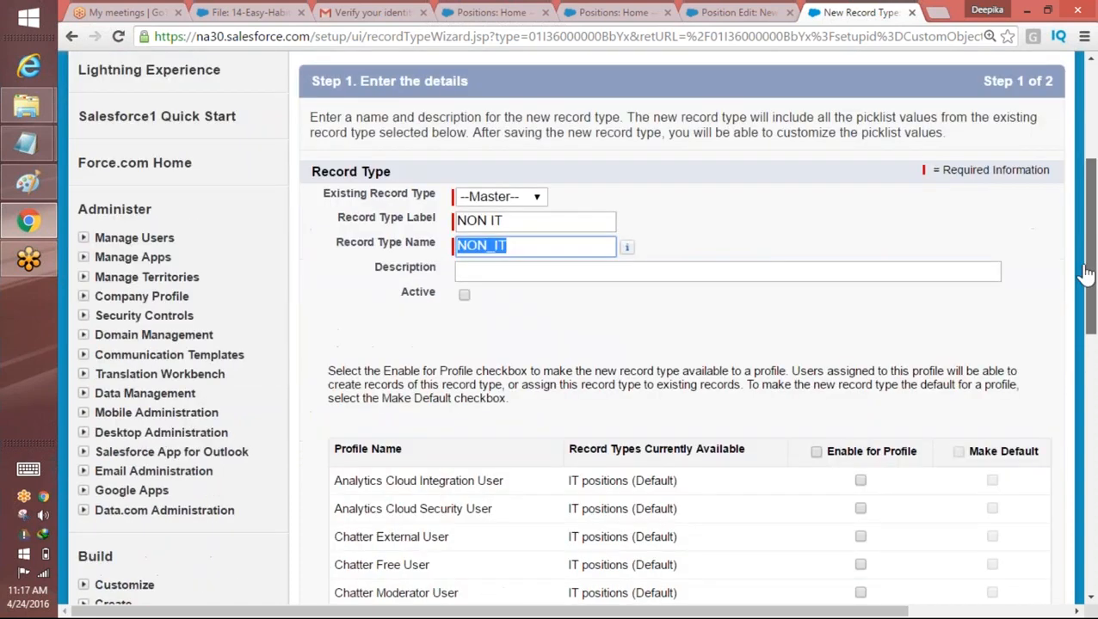
left_click(503, 150)
left_click(465, 226)
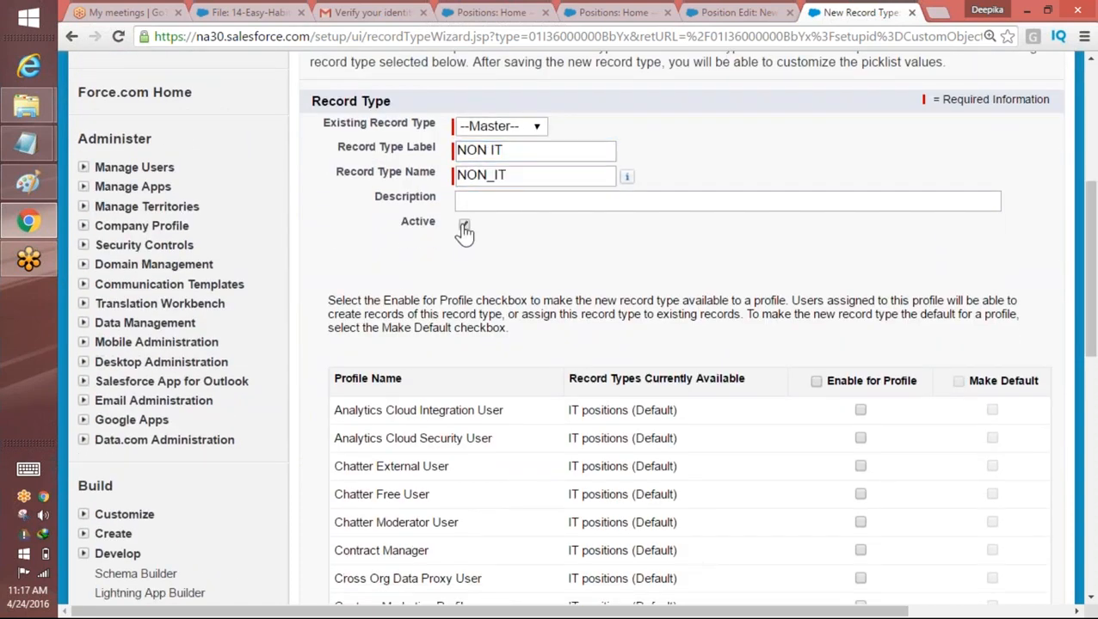
left_click(816, 383)
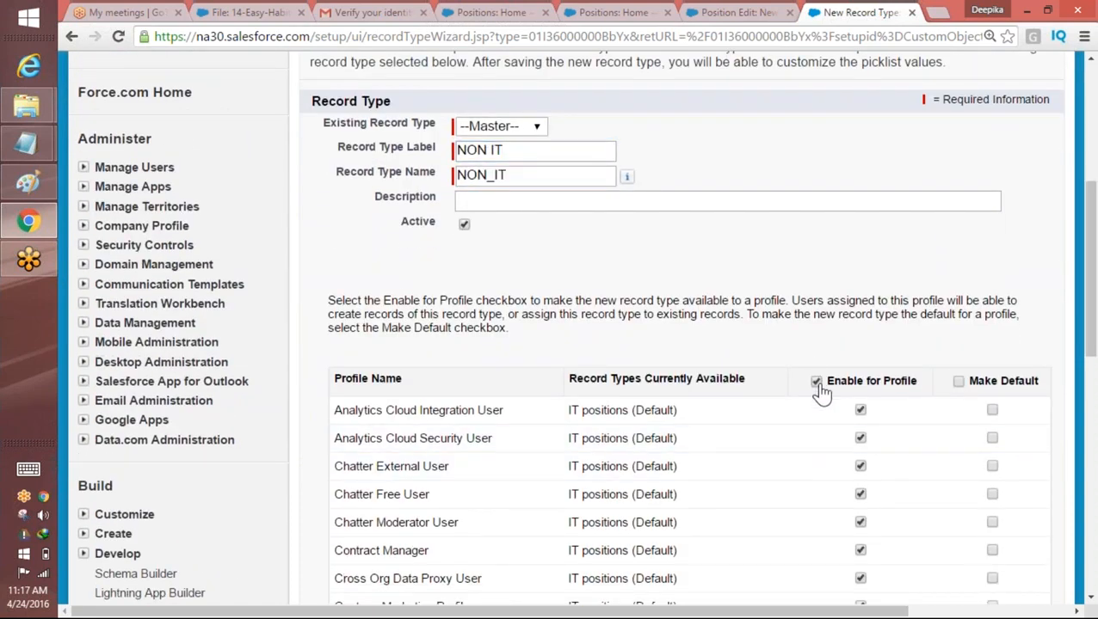
Make NON IT the default record type for StandardUserRecruting and proceed to layout assignment
scroll(861, 361, "down", 2)
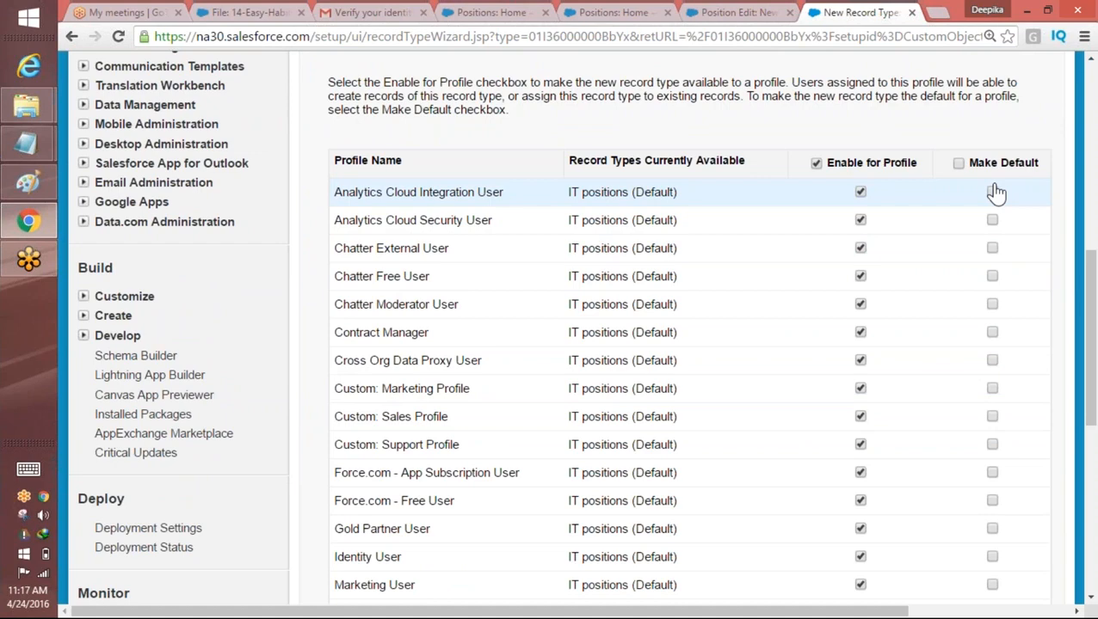
scroll(995, 193, "up", 3)
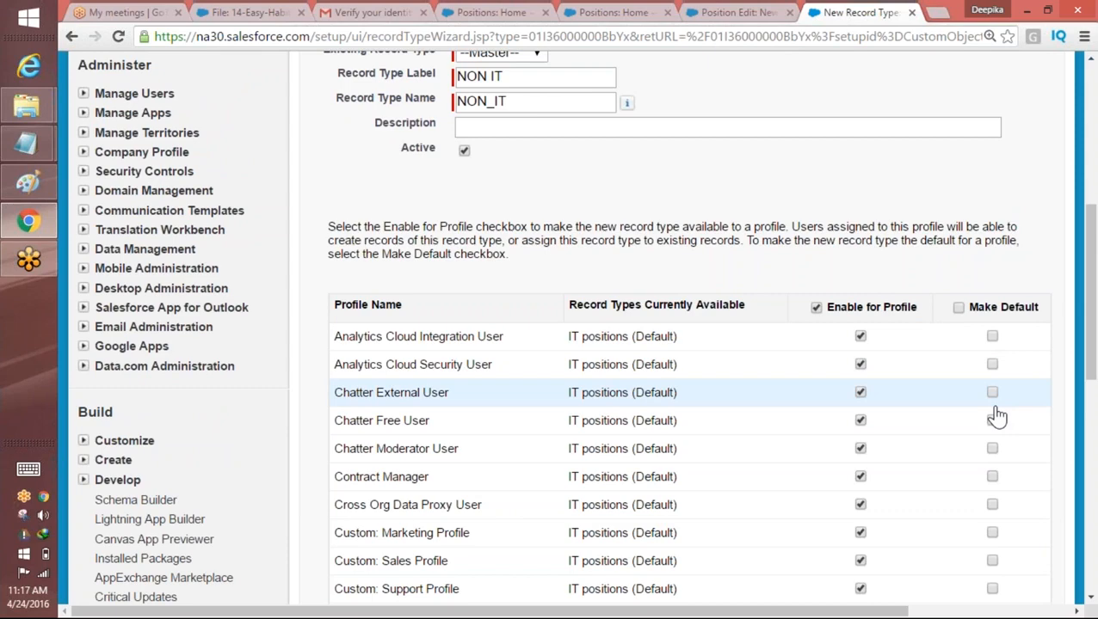
left_click_drag(1090, 379, 1091, 523)
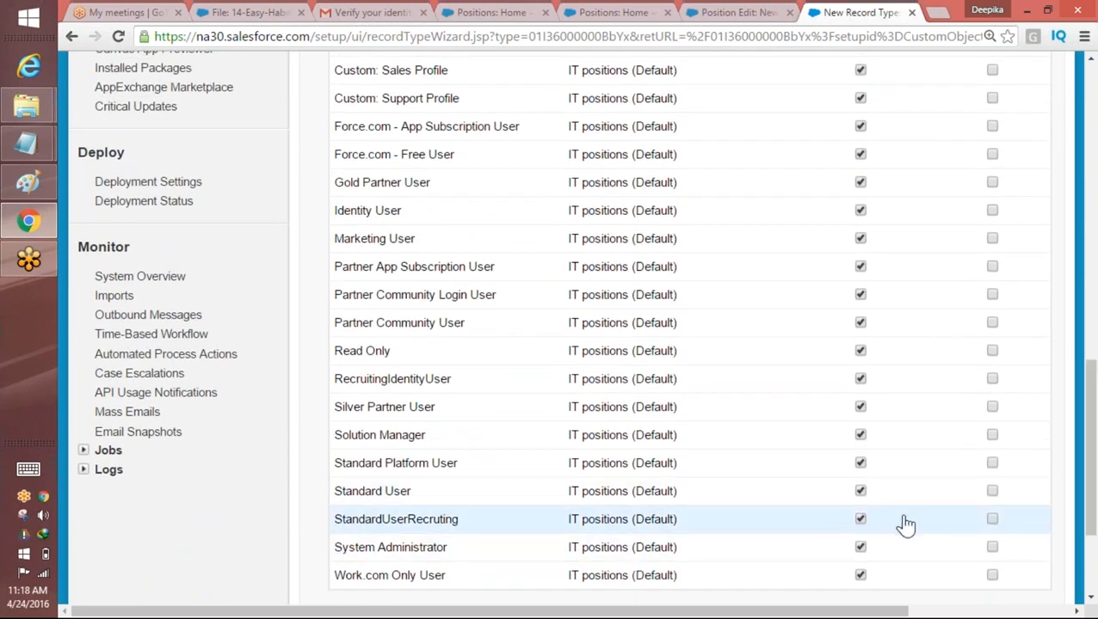
left_click(992, 519)
scroll(926, 554, "down", 2)
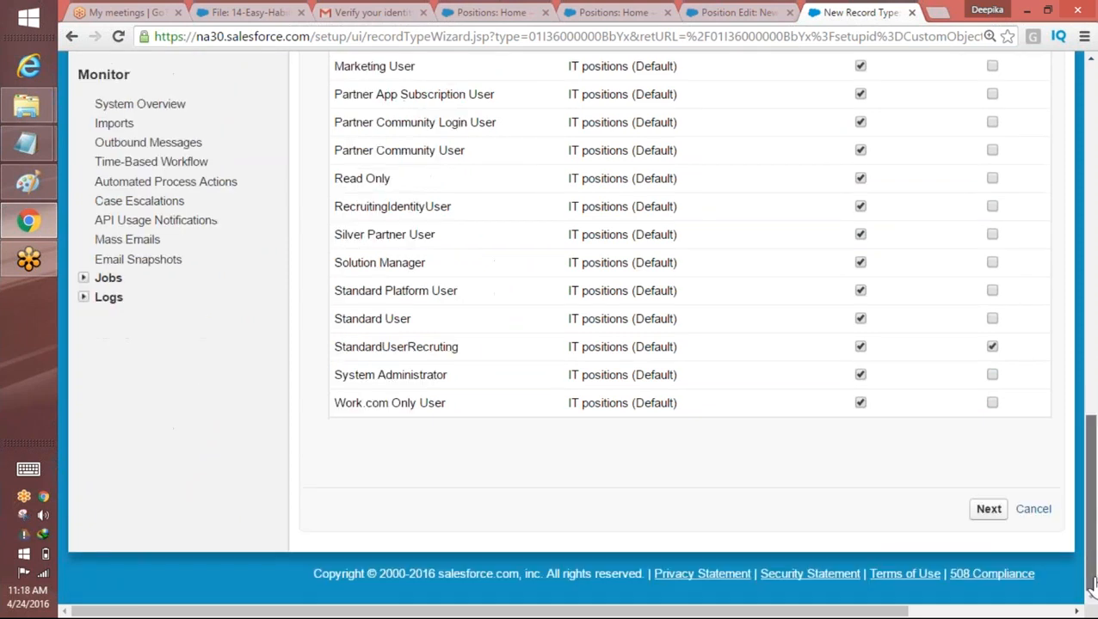
left_click(988, 509)
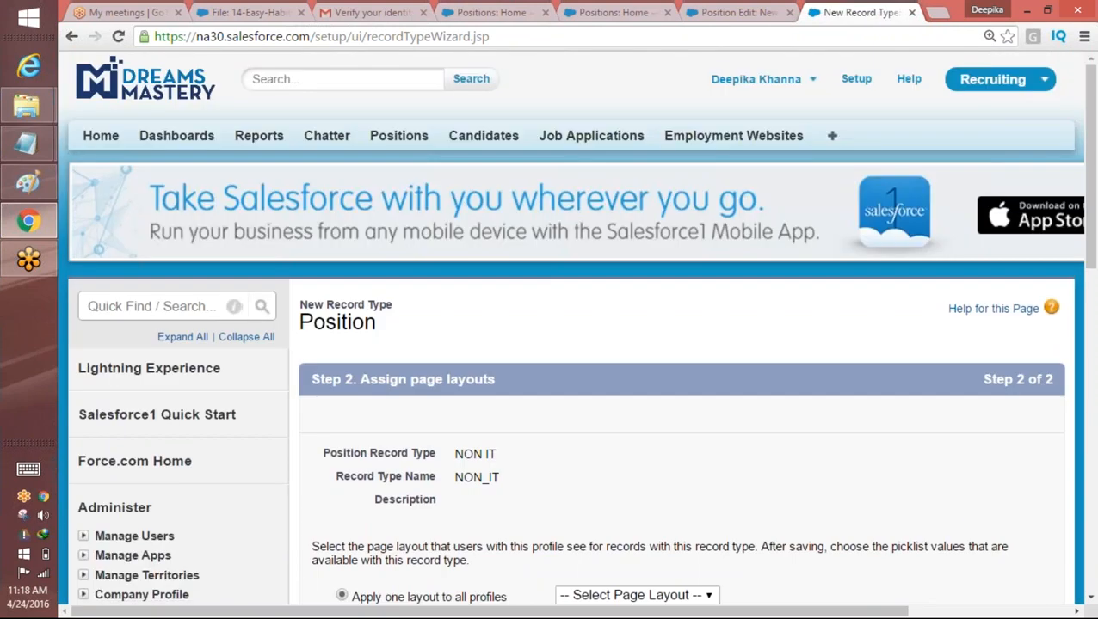
Assign the NOn IT layout to all profiles and save the NON IT record type
scroll(1093, 241, "down", 3)
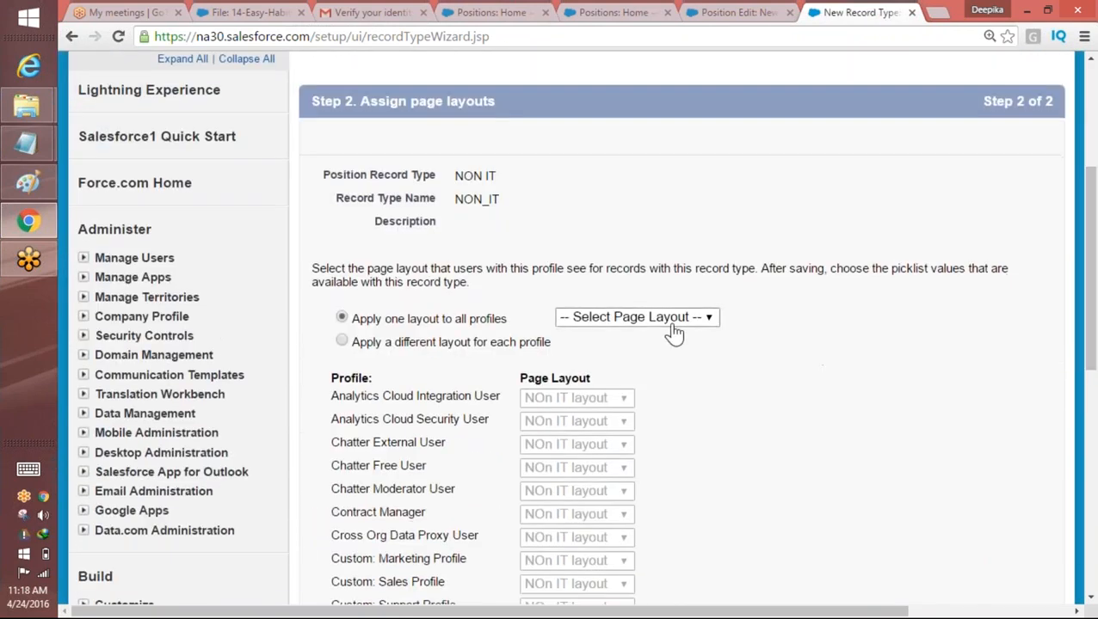
left_click(664, 320)
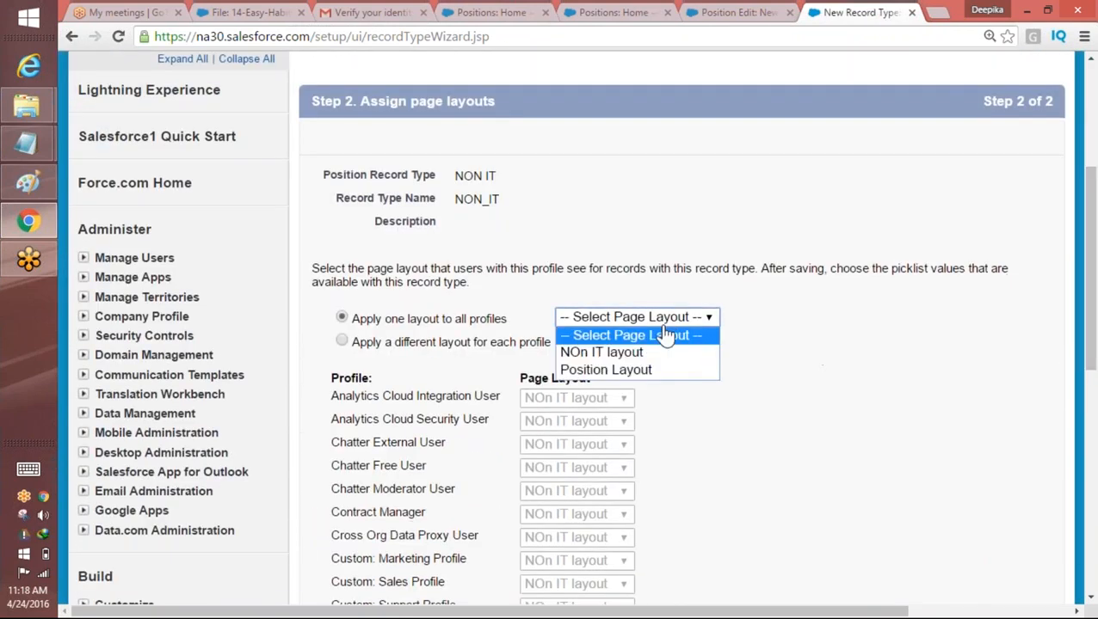
left_click(605, 353)
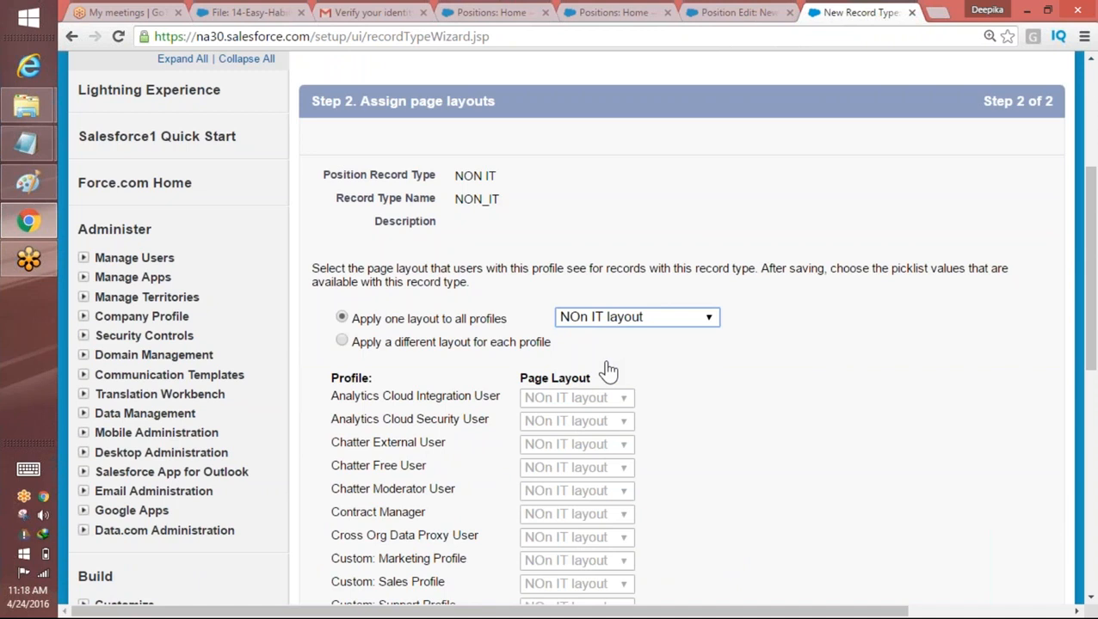
left_click_drag(1089, 282, 1089, 499)
left_click(973, 460)
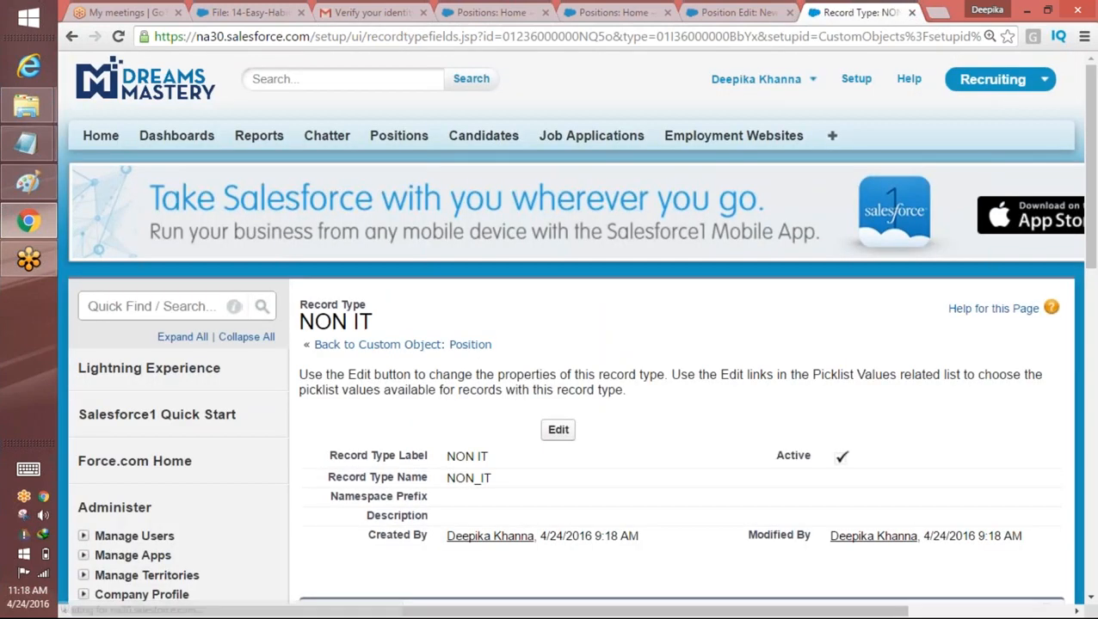
Remove Information Technology from NON IT's Functional Area values and save
left_click_drag(1091, 267, 1089, 408)
left_click(322, 275)
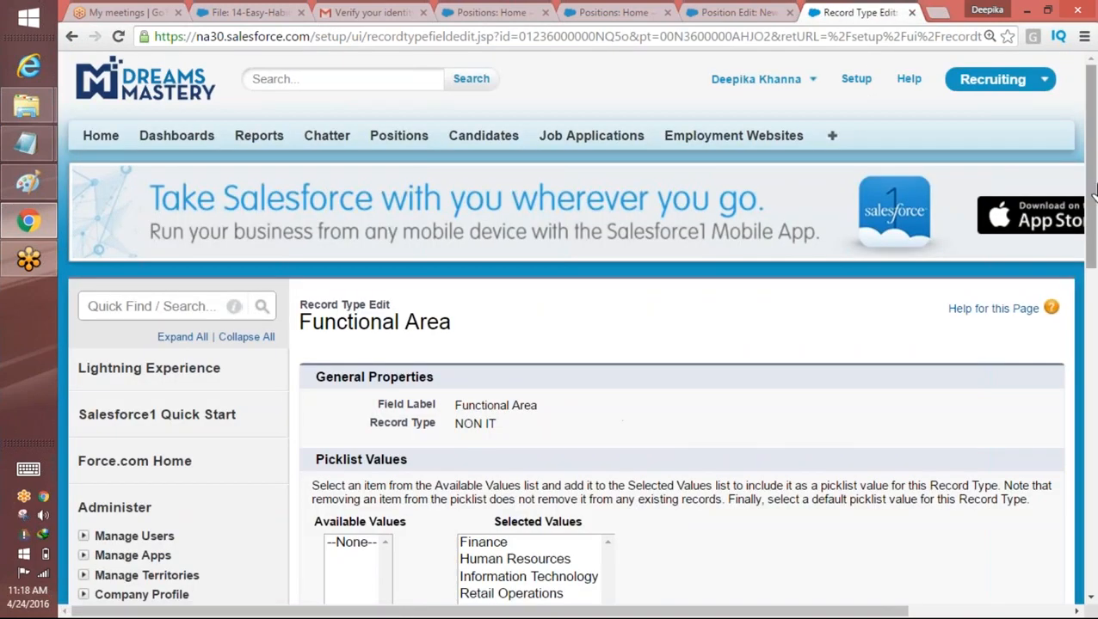
scroll(516, 335, "down", 3)
left_click(535, 304)
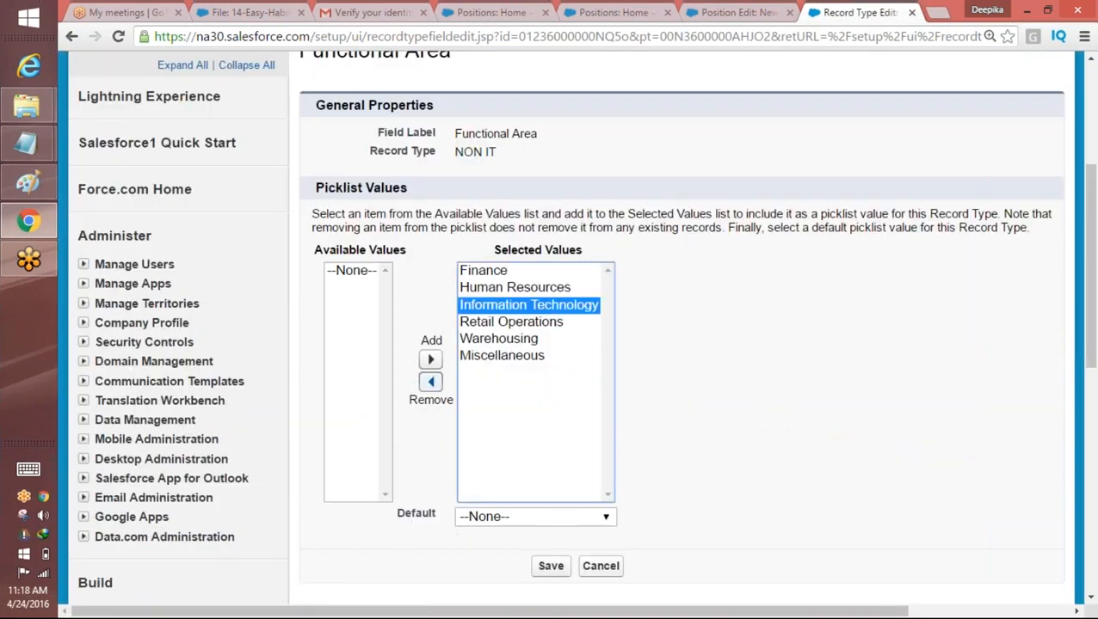
left_click(430, 381)
left_click(551, 566)
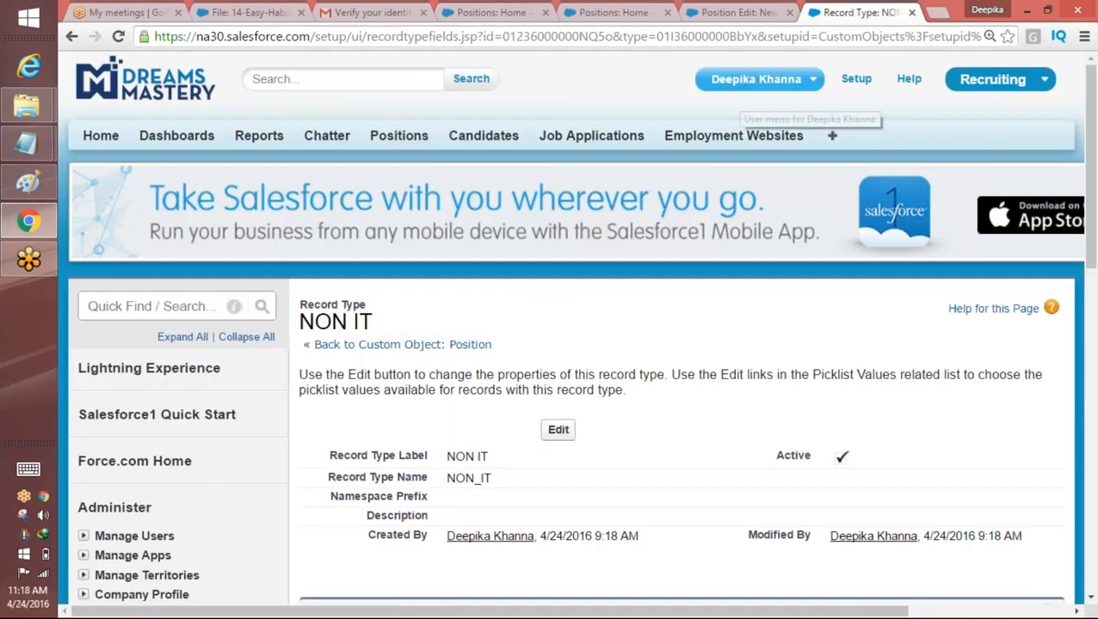
Start a new Position with the IT positions record type and scroll through its form
left_click(398, 135)
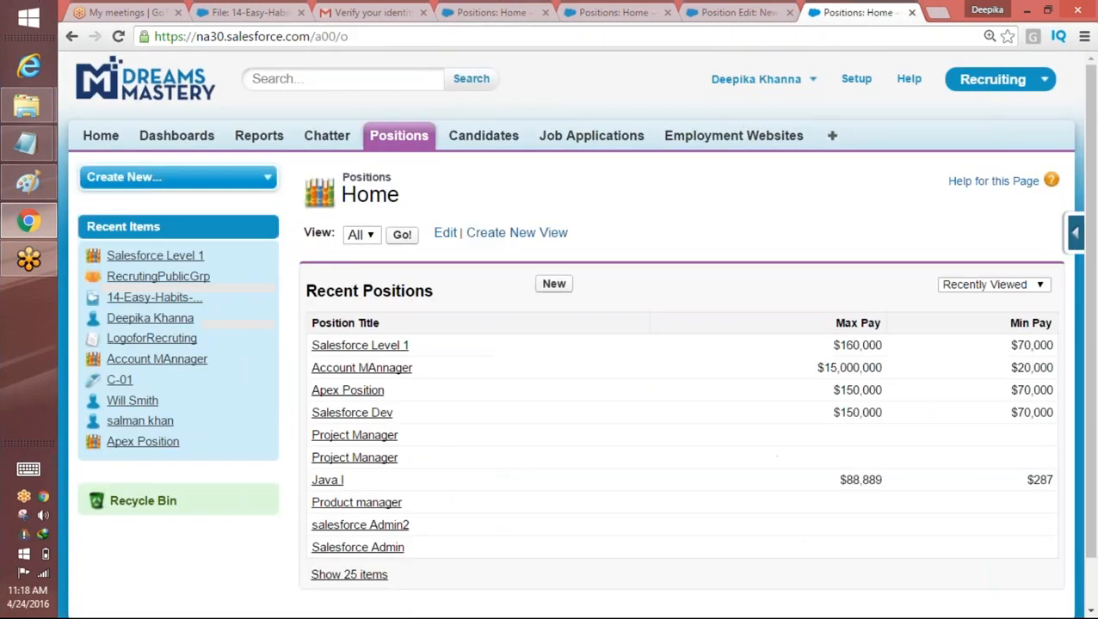
left_click(554, 284)
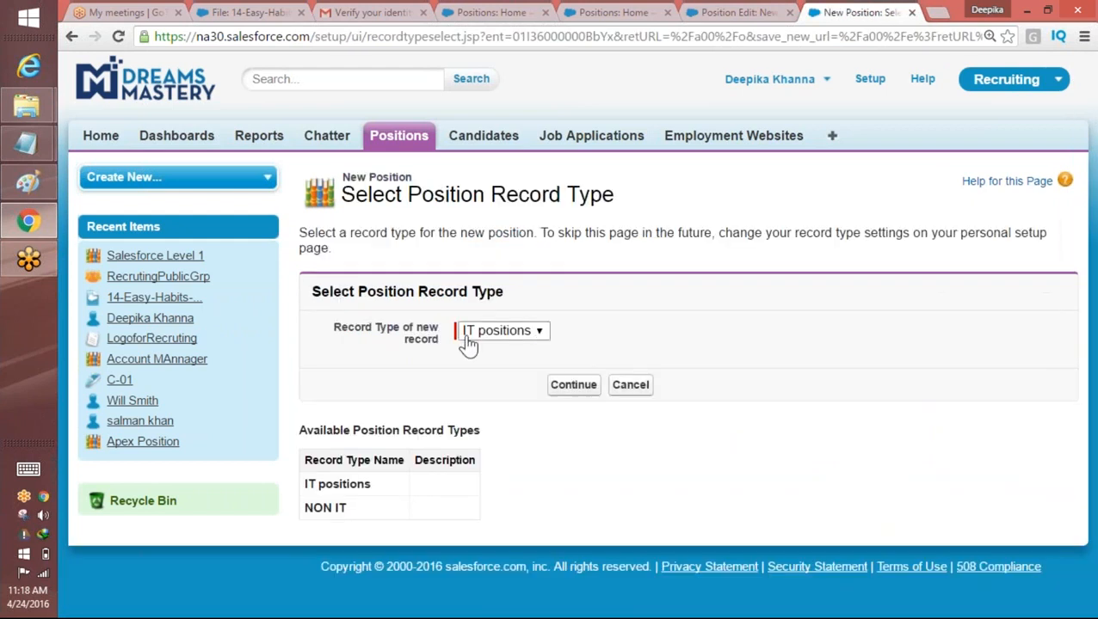
left_click(506, 337)
left_click(510, 355)
left_click(595, 389)
scroll(1071, 113, "down", 5)
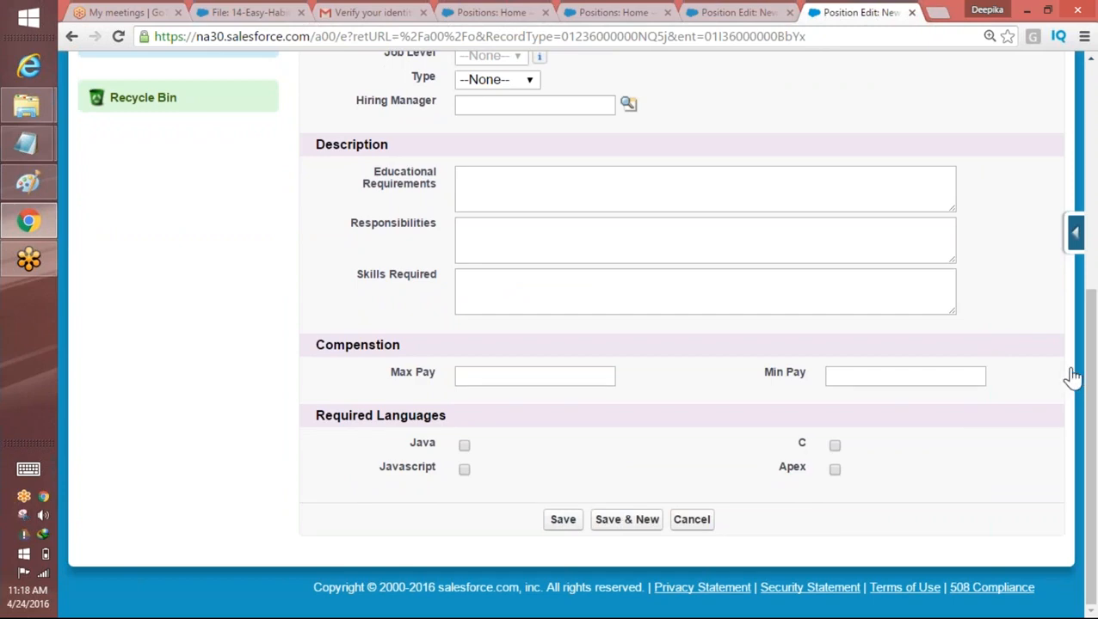
mouse_move(1088, 379)
left_mouse_down()
mouse_move(1081, 281)
mouse_move(1085, 380)
left_mouse_up()
left_click_drag(1090, 307, 1088, 110)
Cancel it and start a new Position with the NON IT record type instead
left_click(691, 185)
left_click(552, 285)
left_click(469, 331)
left_click(473, 367)
left_click(573, 385)
scroll(843, 428, "down", 5)
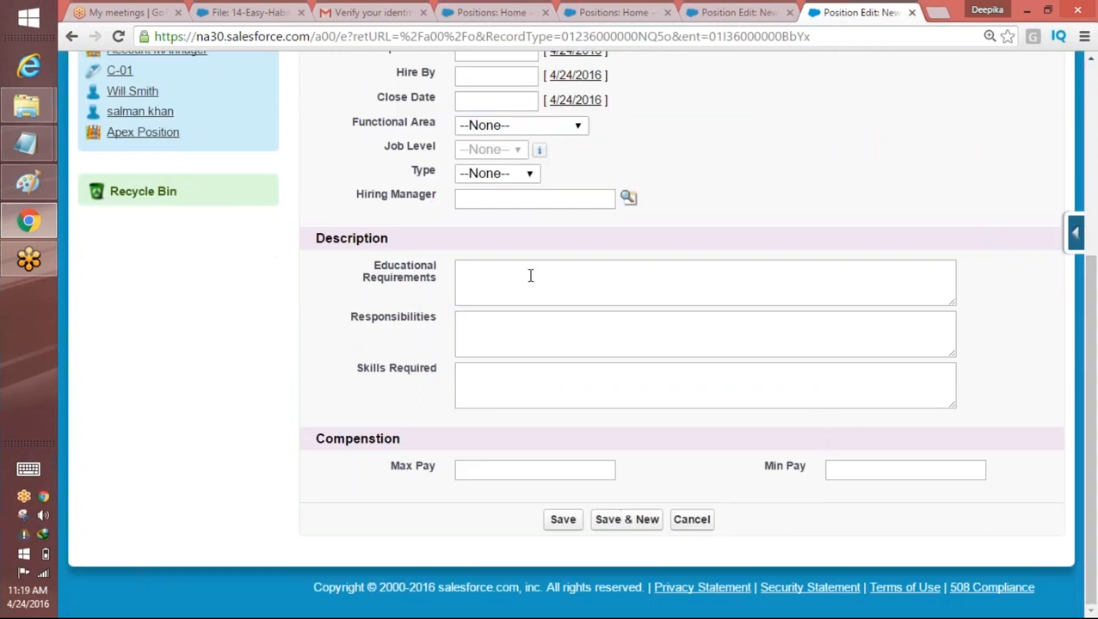
left_click_drag(1091, 370, 1063, 155)
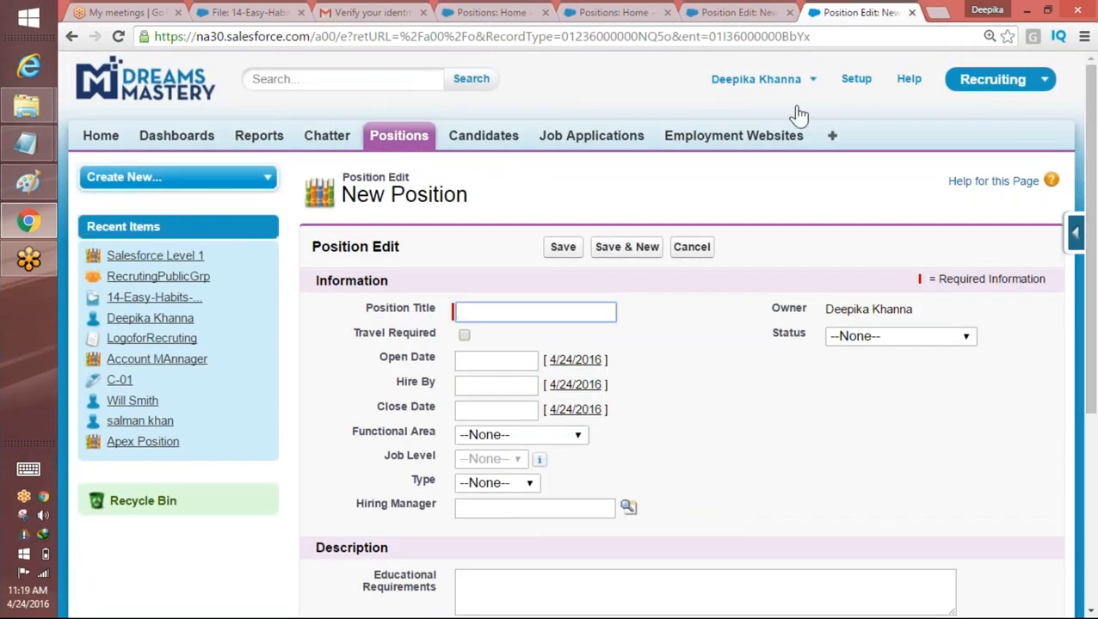
Return to Positions home, glance at the record type list again, then log out
left_click(401, 137)
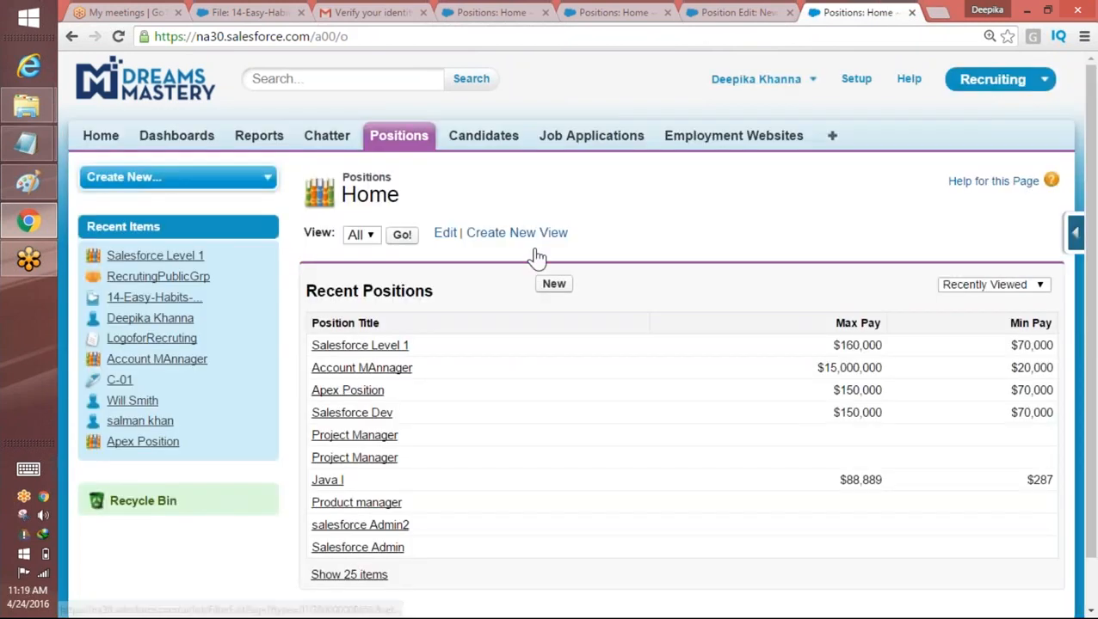
left_click(544, 284)
left_click(514, 340)
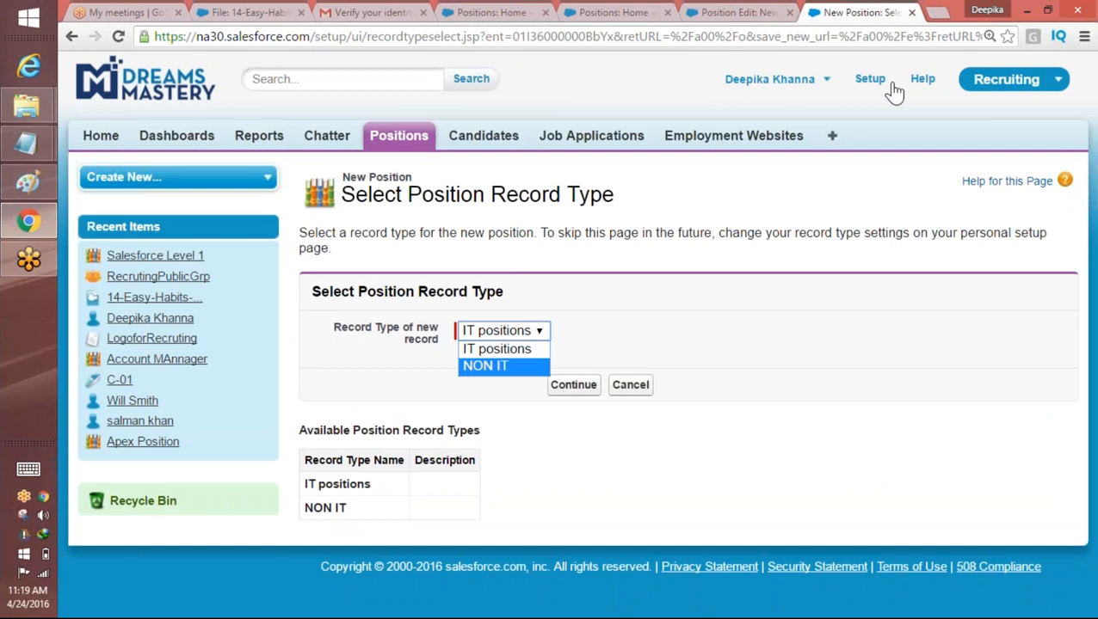
left_click(988, 81)
left_click(821, 79)
left_click(760, 185)
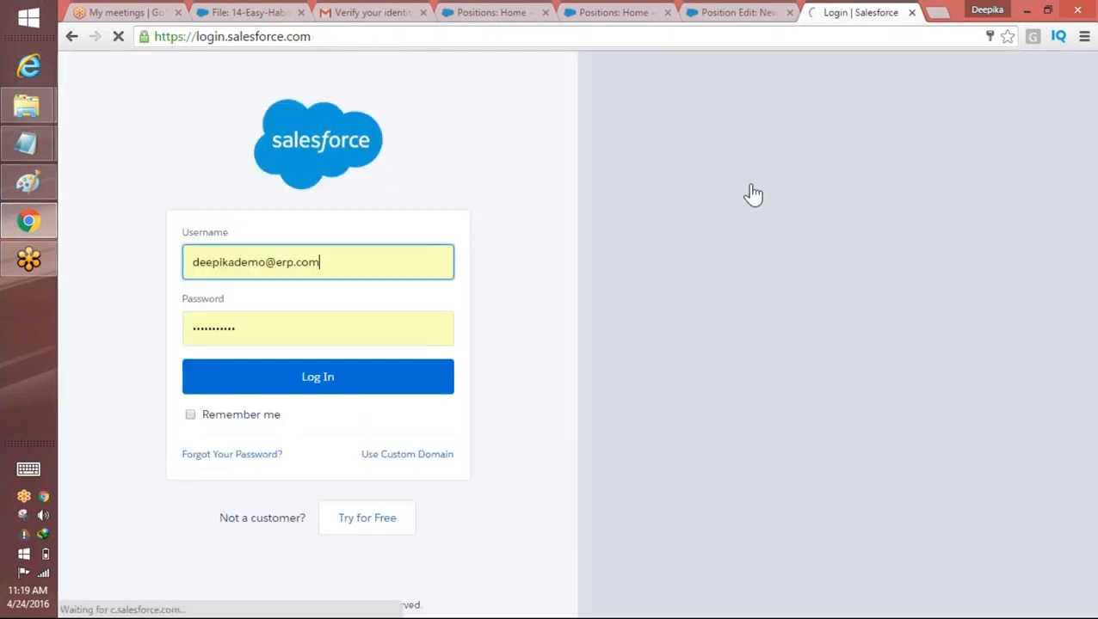
Replace the prefilled username with the other user's saved login and log in
left_click_drag(320, 262, 167, 269)
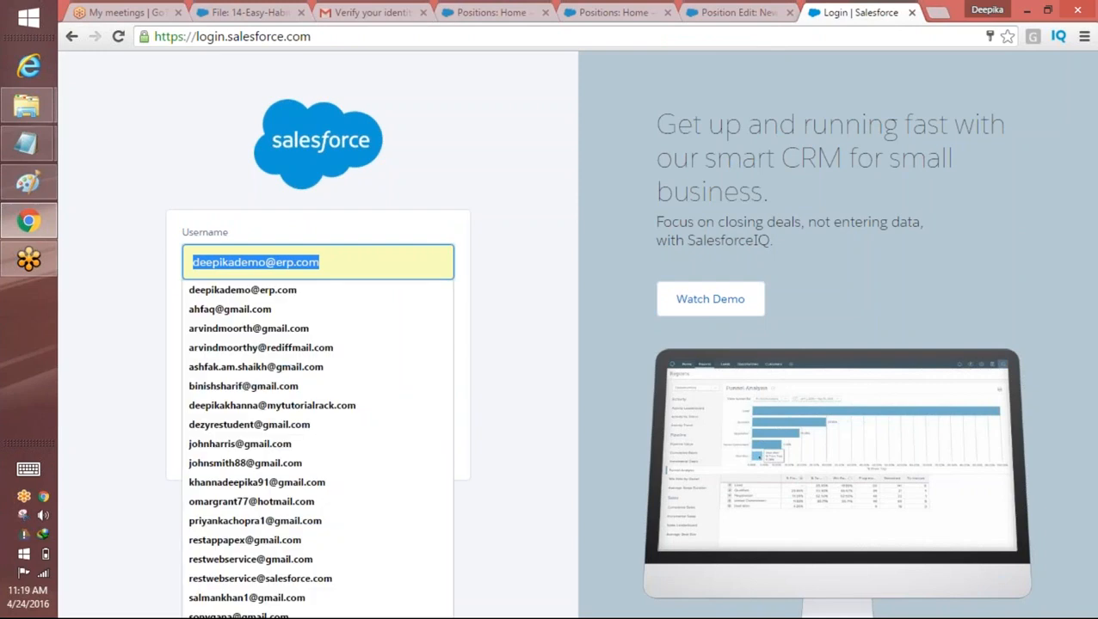
type("bin")
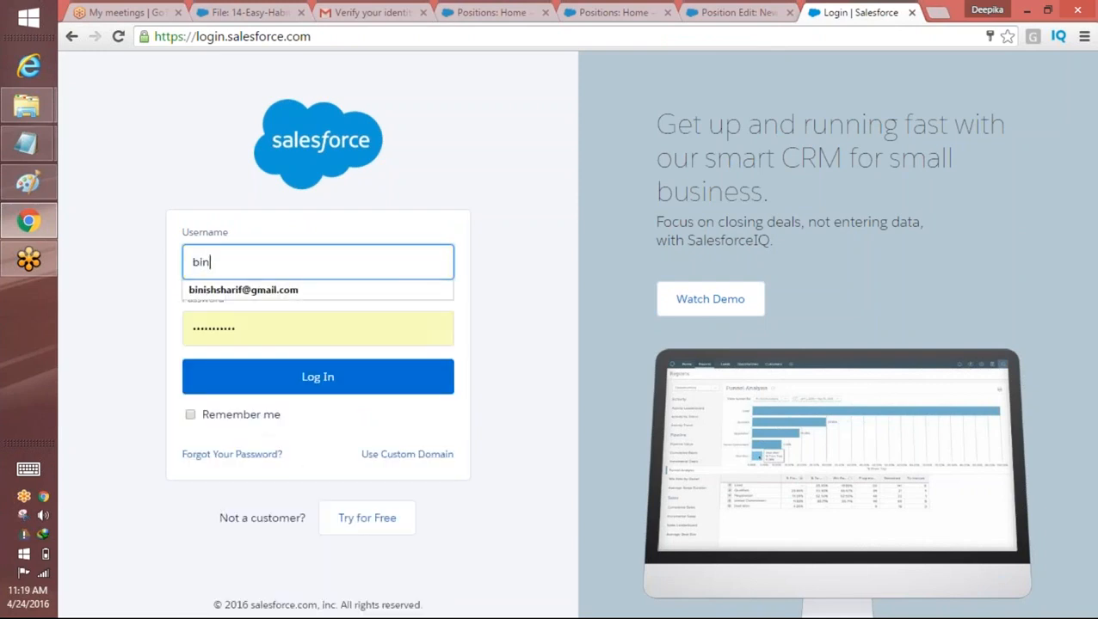
left_click(287, 292)
left_click(289, 379)
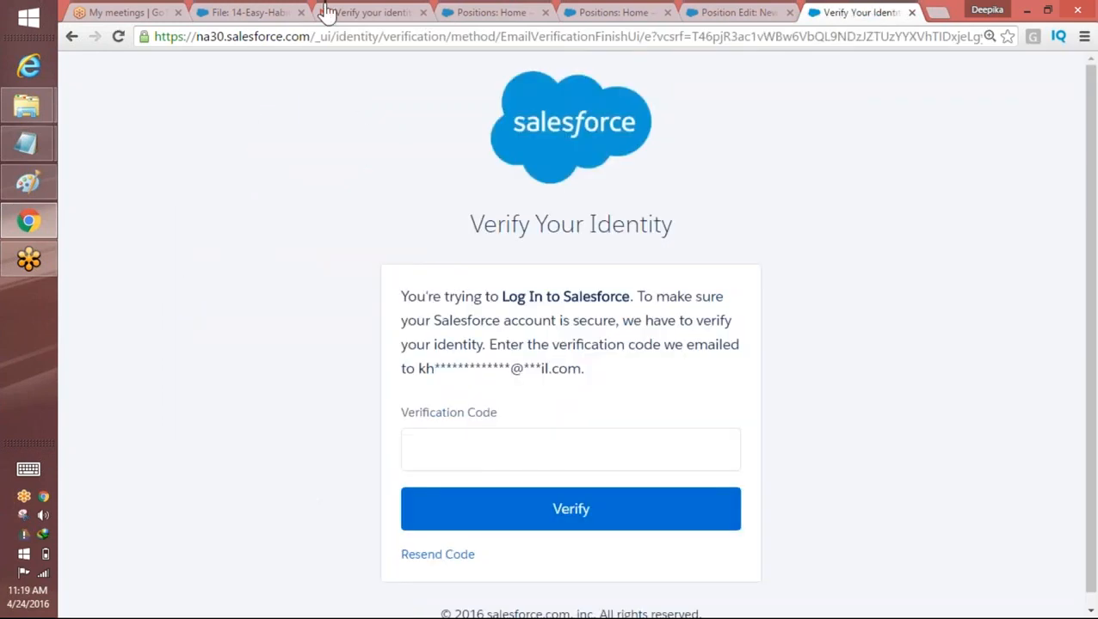
Copy the verification code from the newest email and submit it on the verification page
left_click(327, 12)
left_click(127, 201)
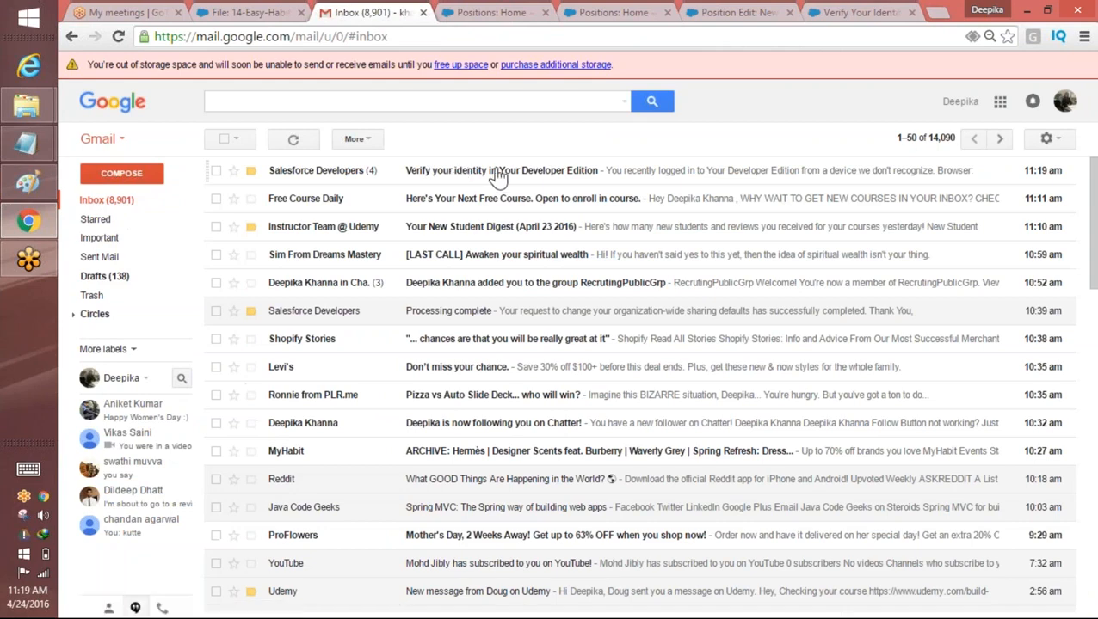
left_click(501, 172)
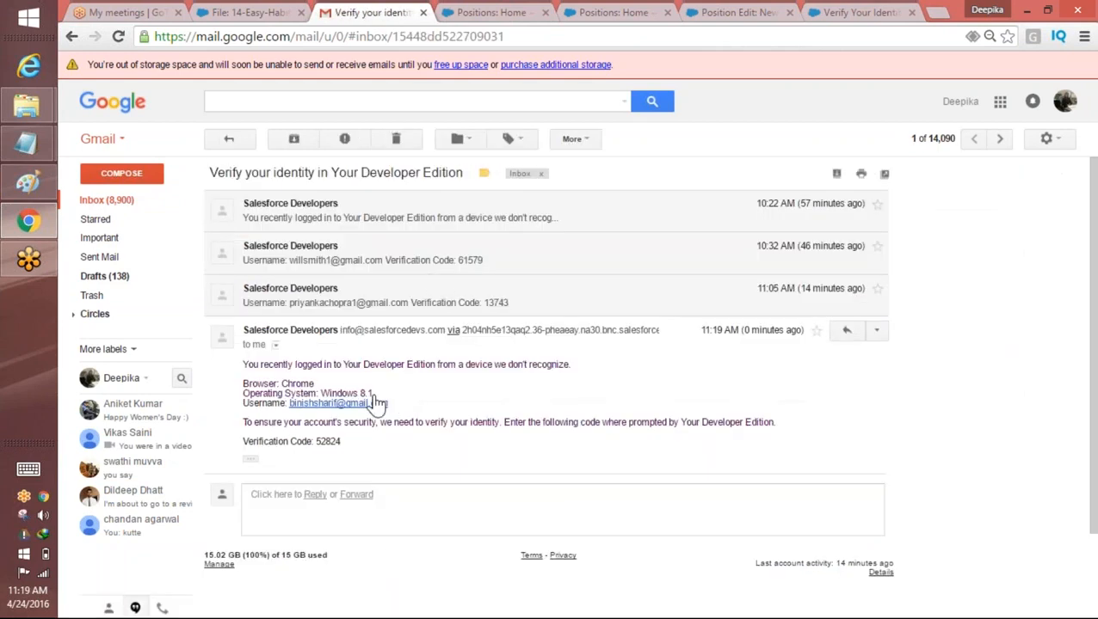
left_click(889, 12)
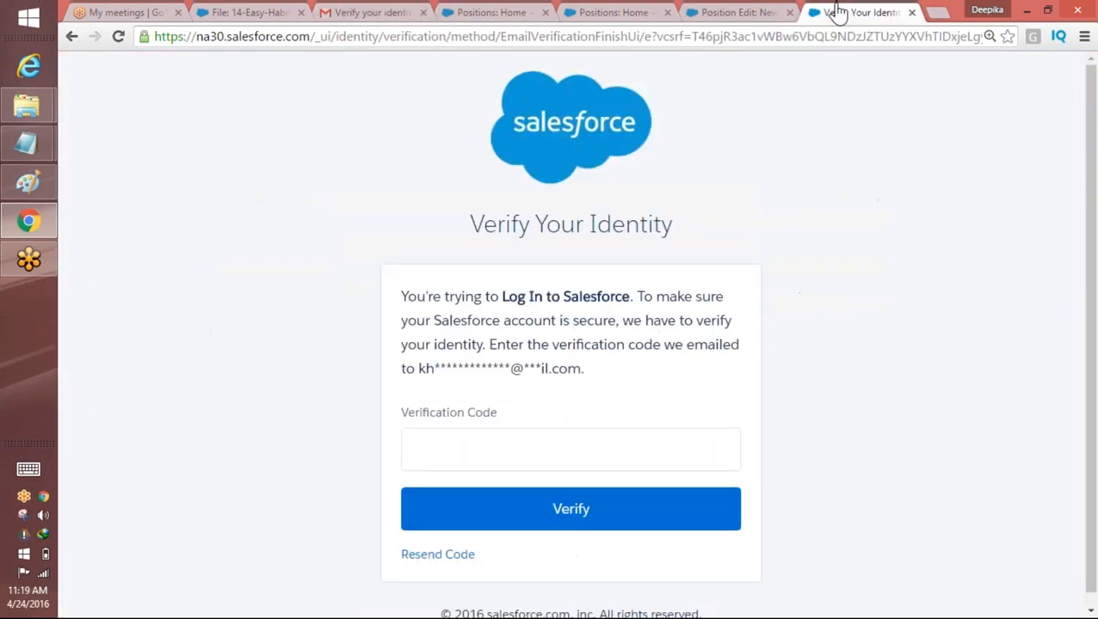
left_click(512, 445)
left_click(581, 521)
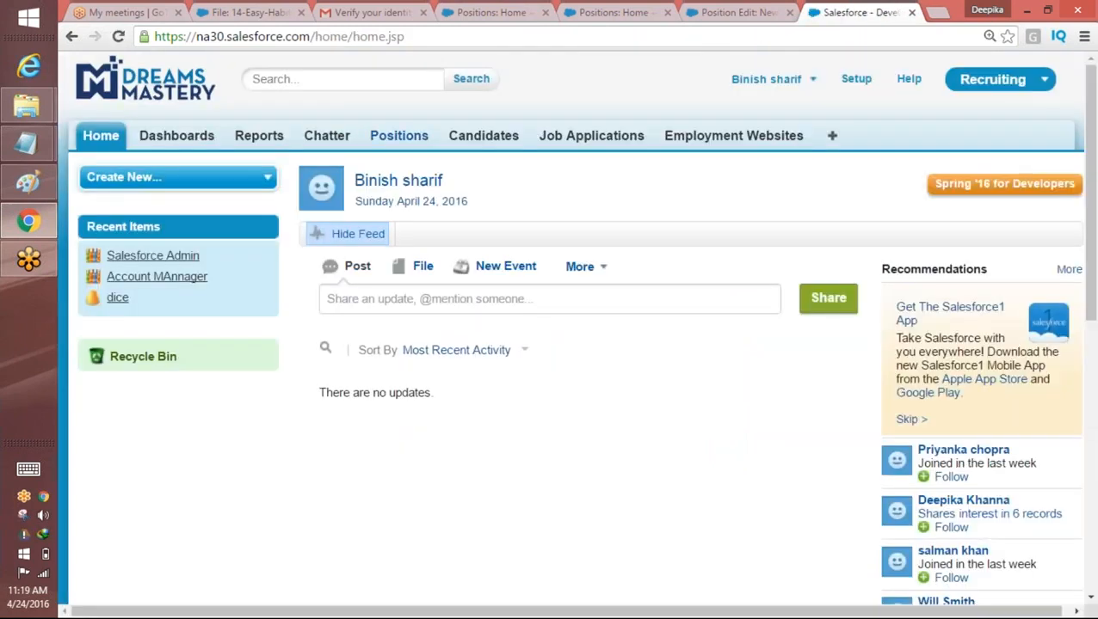
Start a new Position and check the record type choices, now defaulting to NON IT
left_click(394, 138)
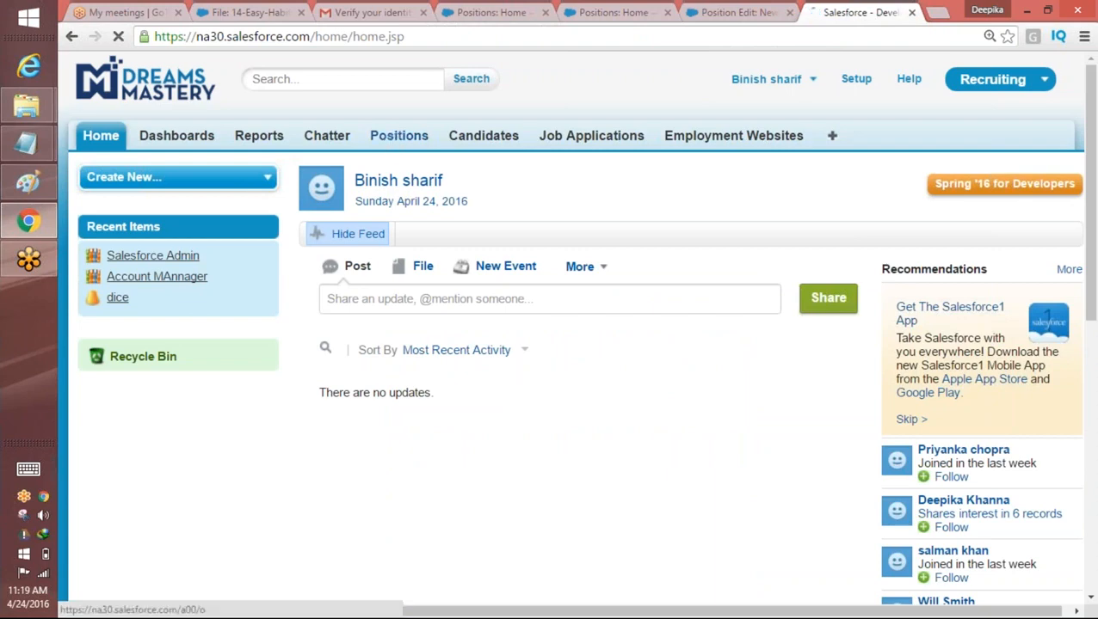
left_click(563, 288)
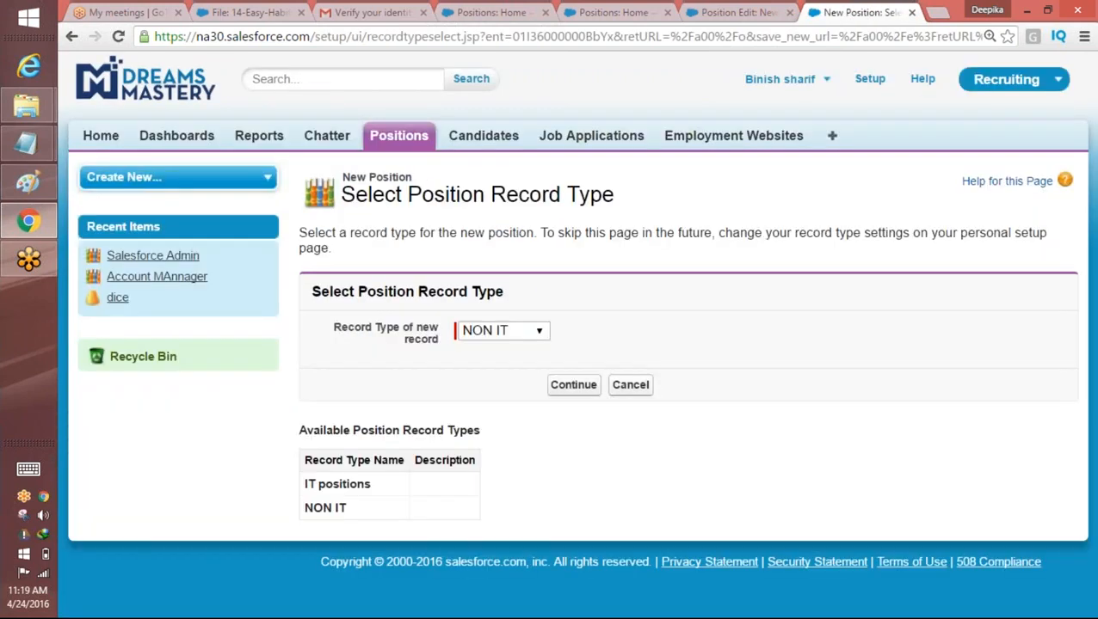
left_click(532, 330)
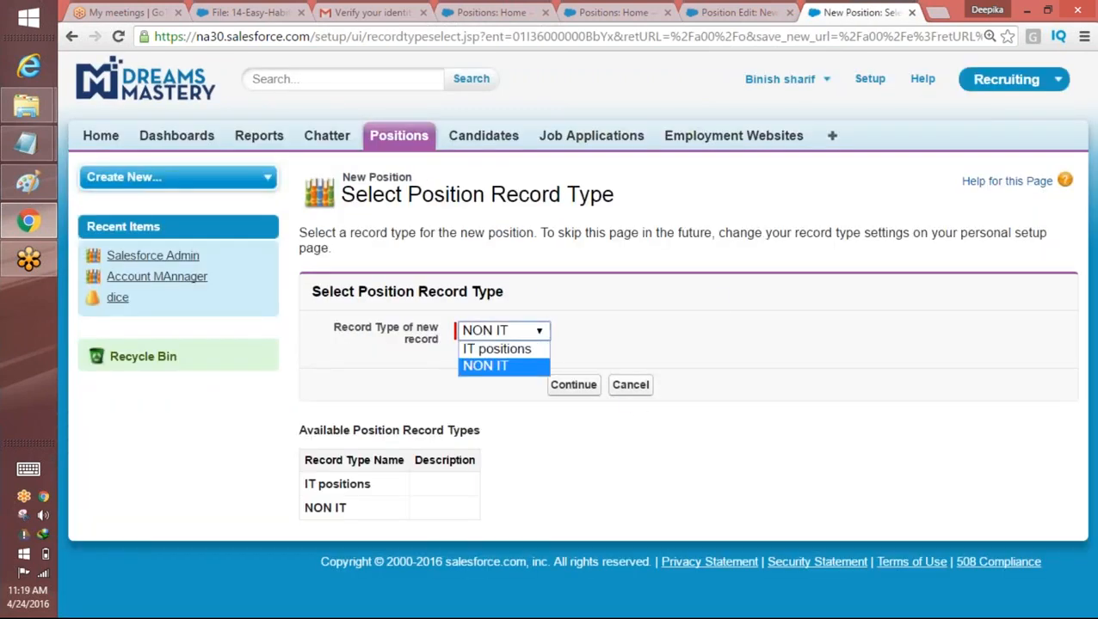
Log out and sign back in with another saved username
left_click(630, 386)
left_click(1036, 79)
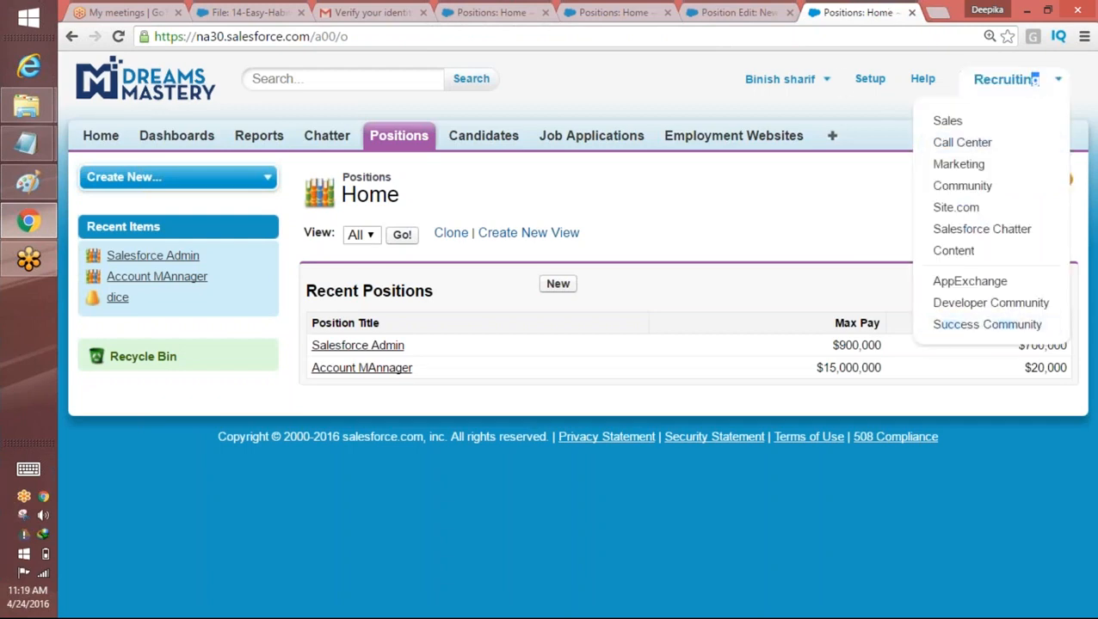
left_click(783, 79)
left_click(769, 156)
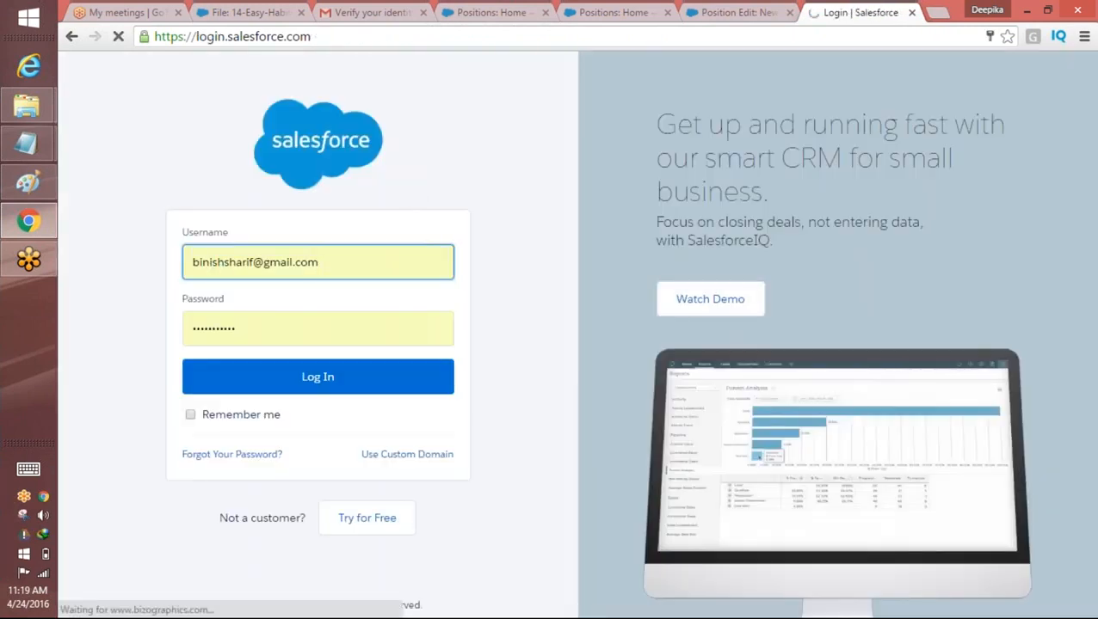
left_click_drag(349, 263, 190, 263)
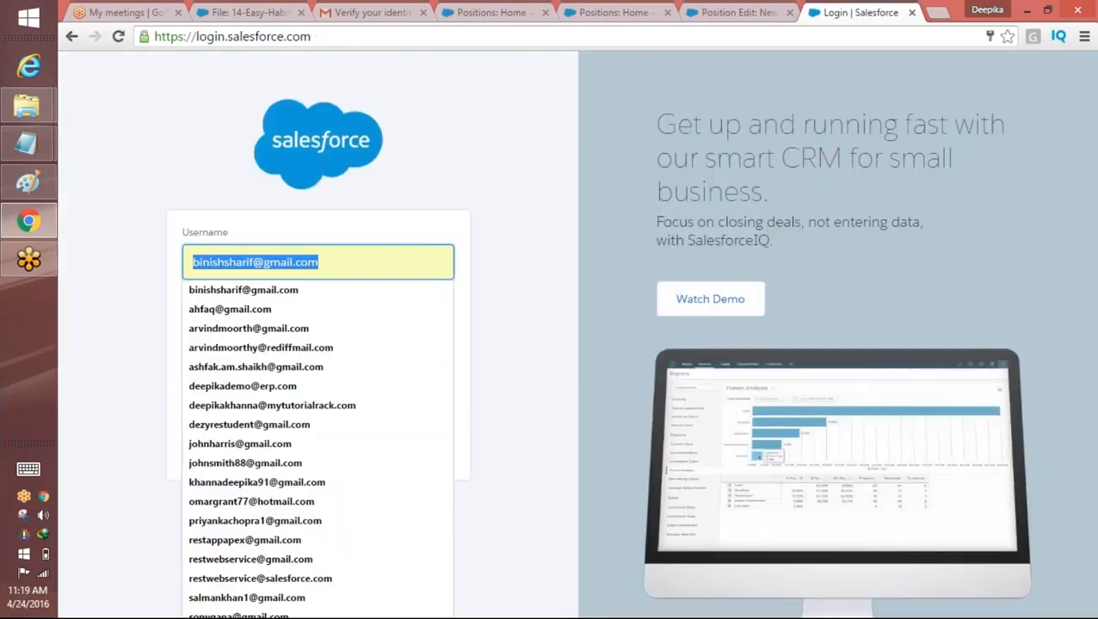
left_click(321, 291)
left_click(318, 376)
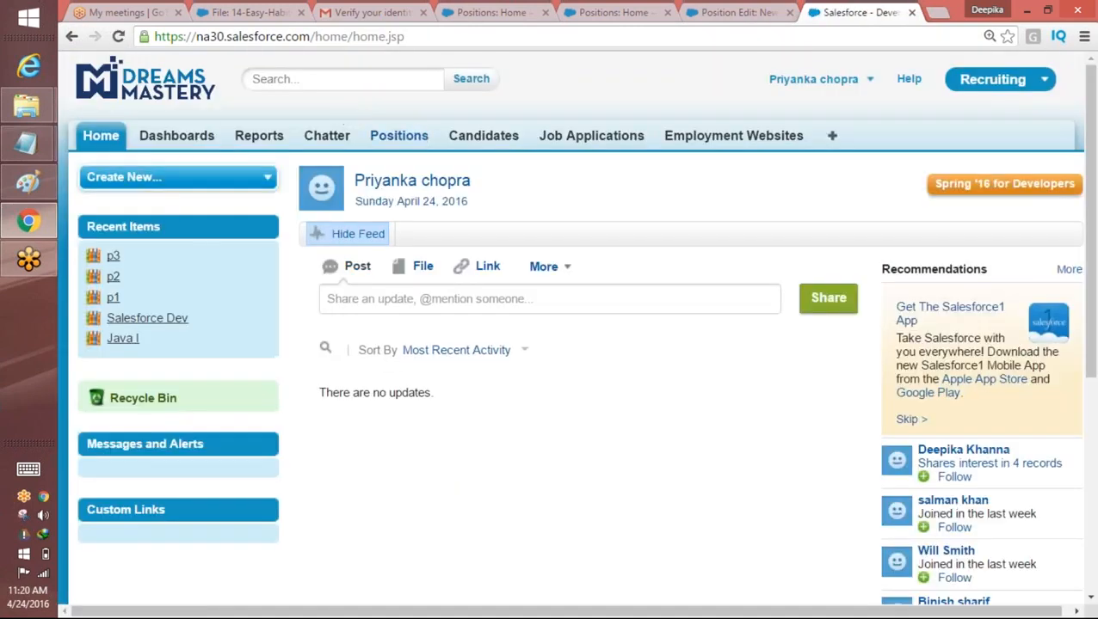
Open a blank New Position form with the IT positions record type
left_click(407, 143)
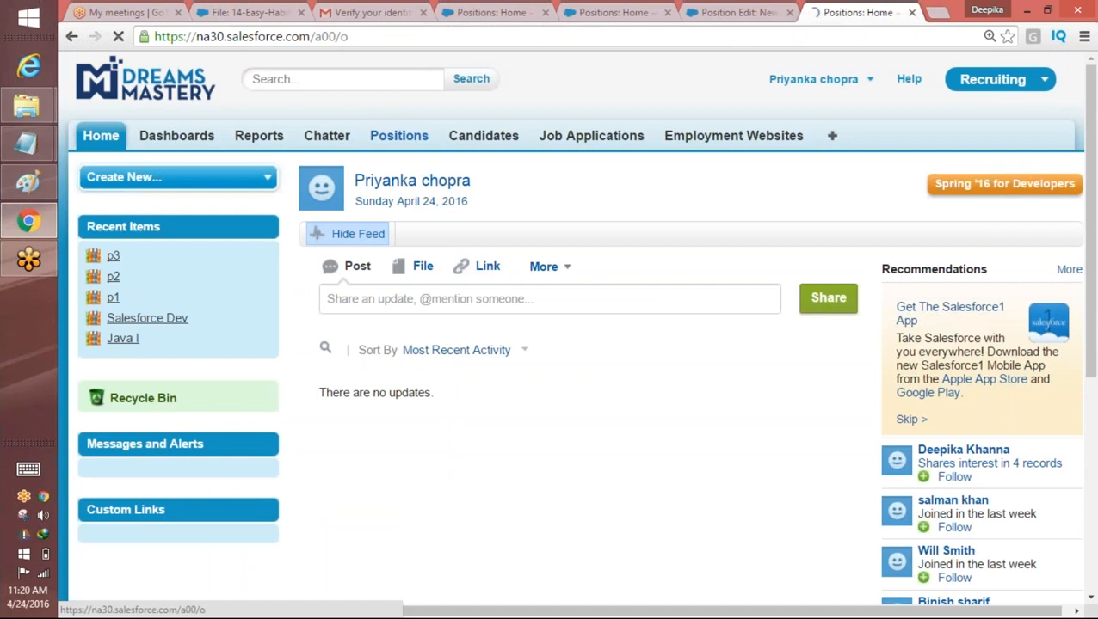
left_click(557, 286)
left_click(475, 333)
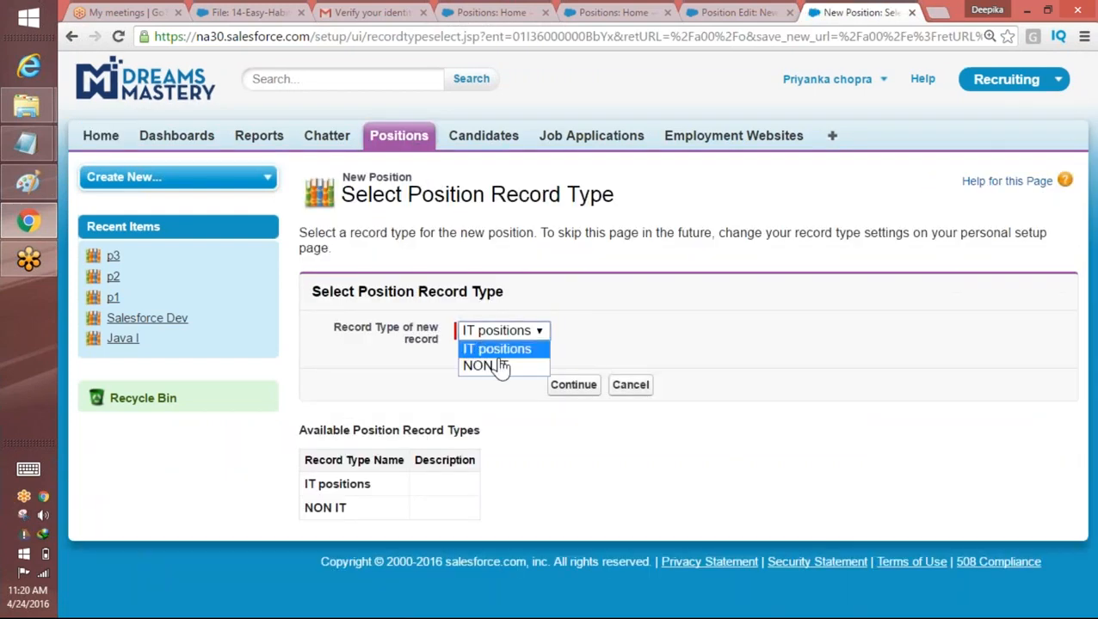
left_click(516, 352)
left_click(561, 389)
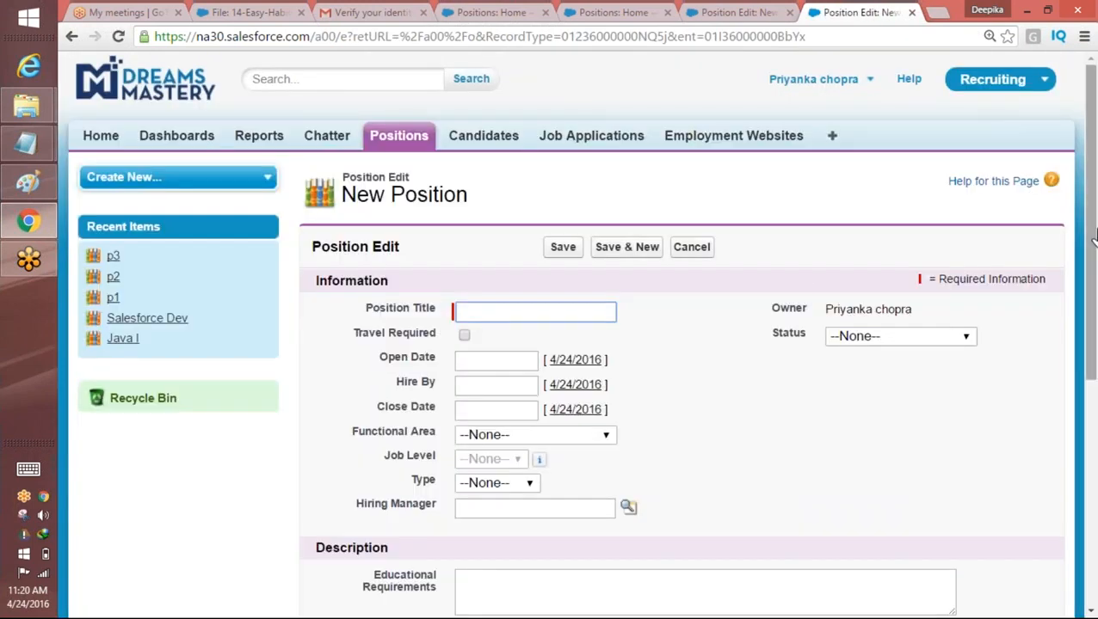
left_click_drag(1092, 227, 1092, 159)
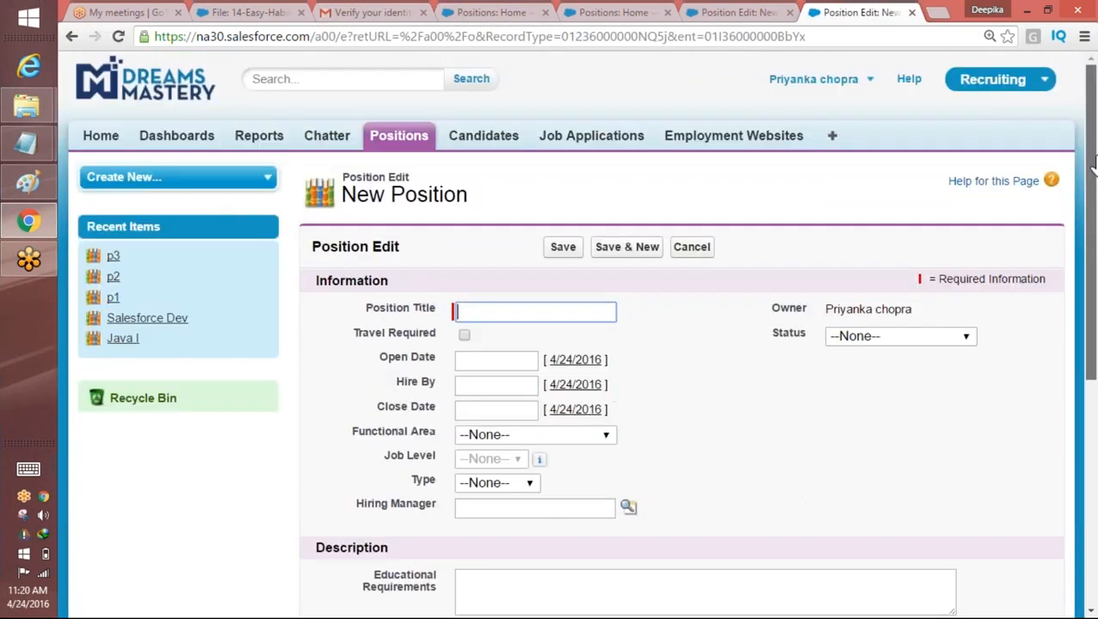
double_click(838, 79)
left_click(868, 78)
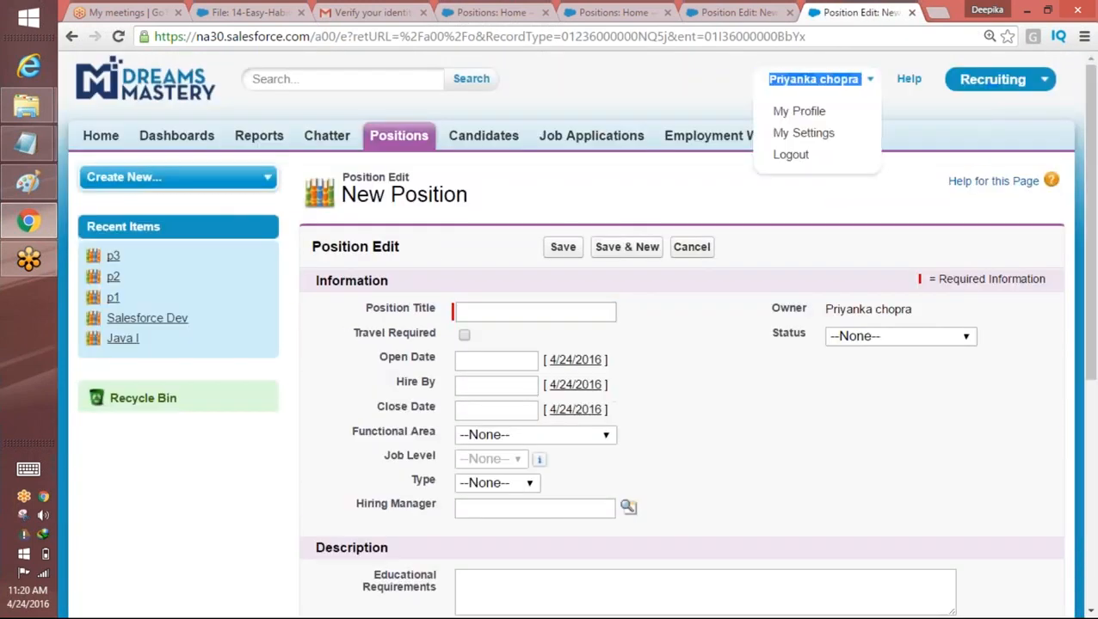
Log out and sign in with the administrator's saved login
left_click(787, 156)
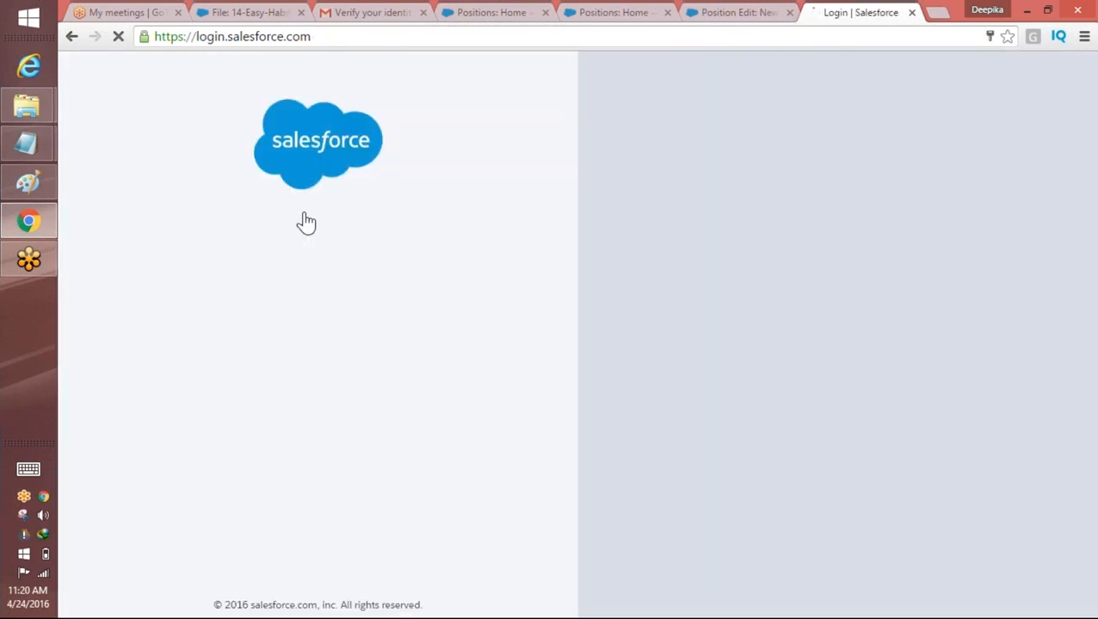
left_click_drag(382, 257, 128, 270)
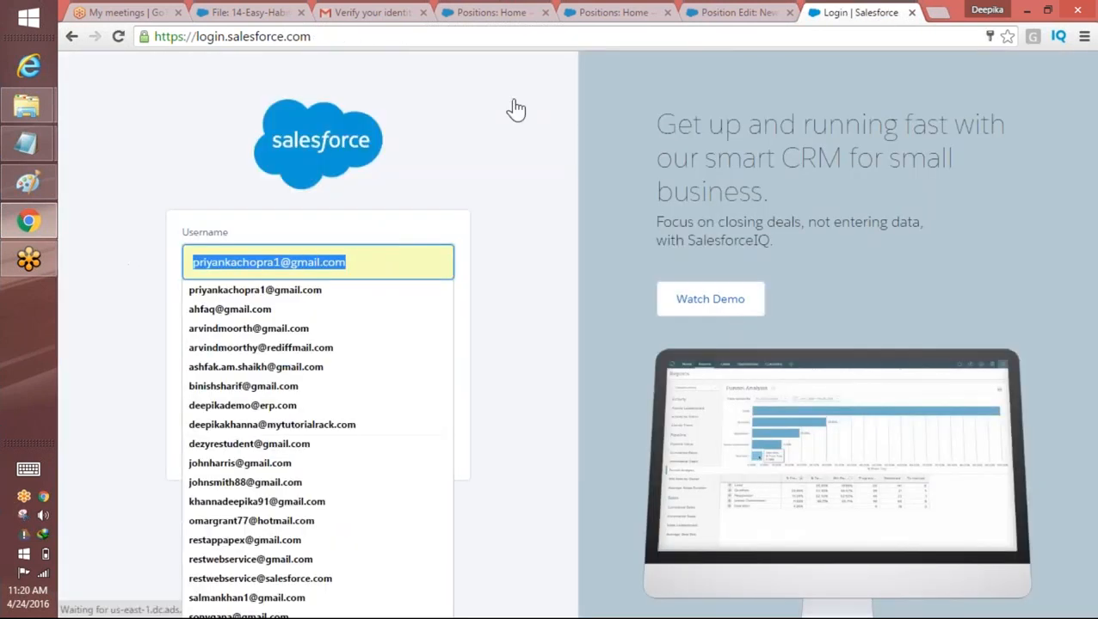
left_click(358, 224)
left_click_drag(362, 267, 179, 297)
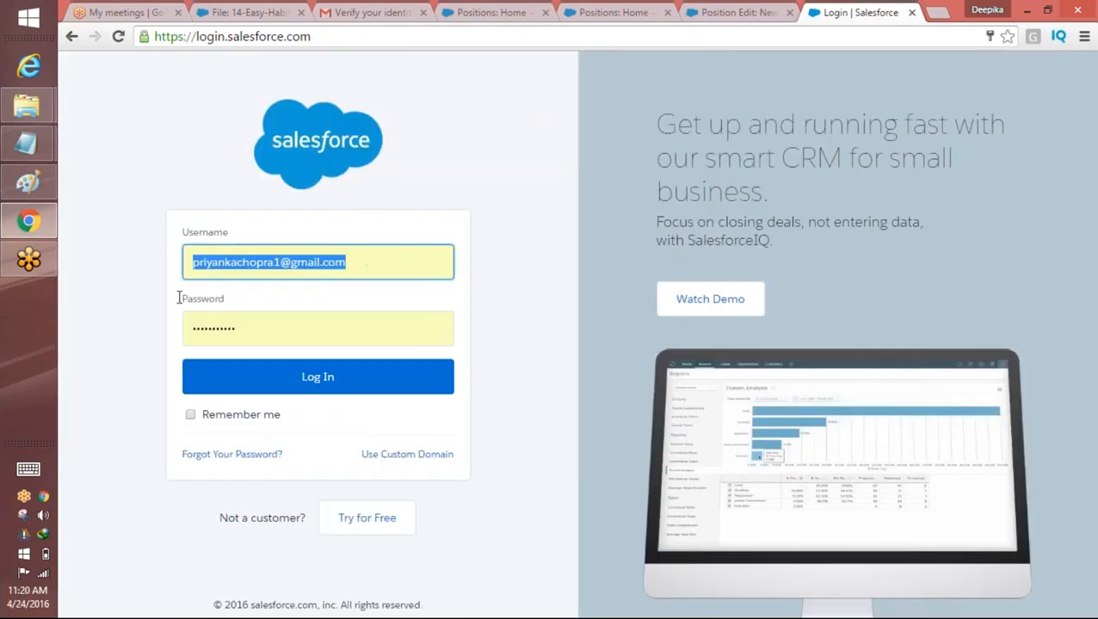
left_click(226, 291)
left_click(277, 385)
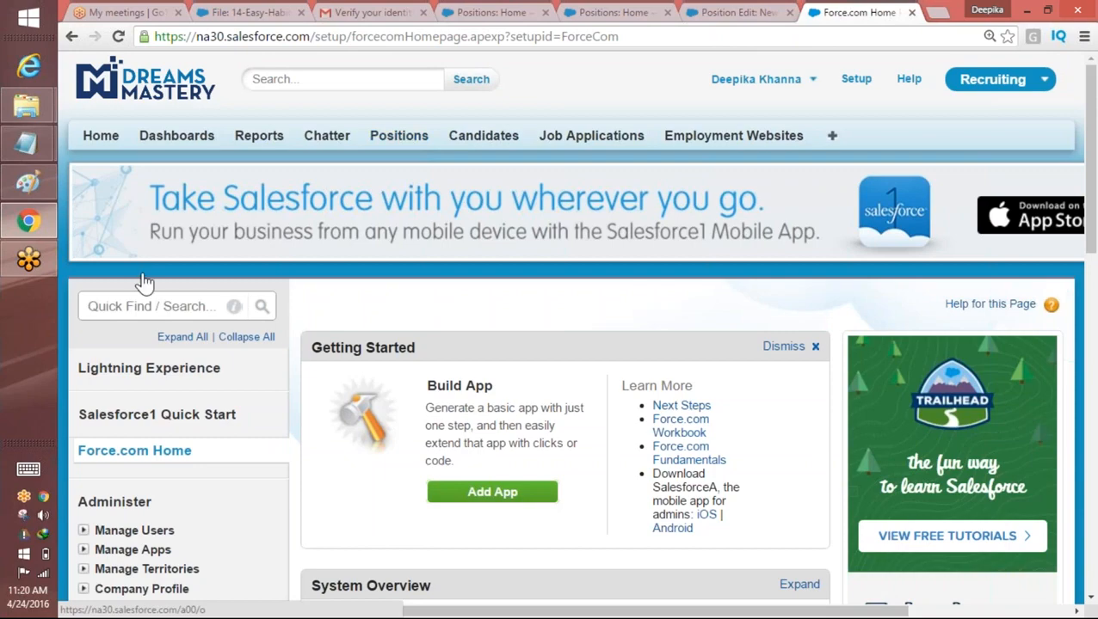
Find 'users' in Setup Quick Find and review the All Users list's roles and profiles
left_click(139, 306)
type("users")
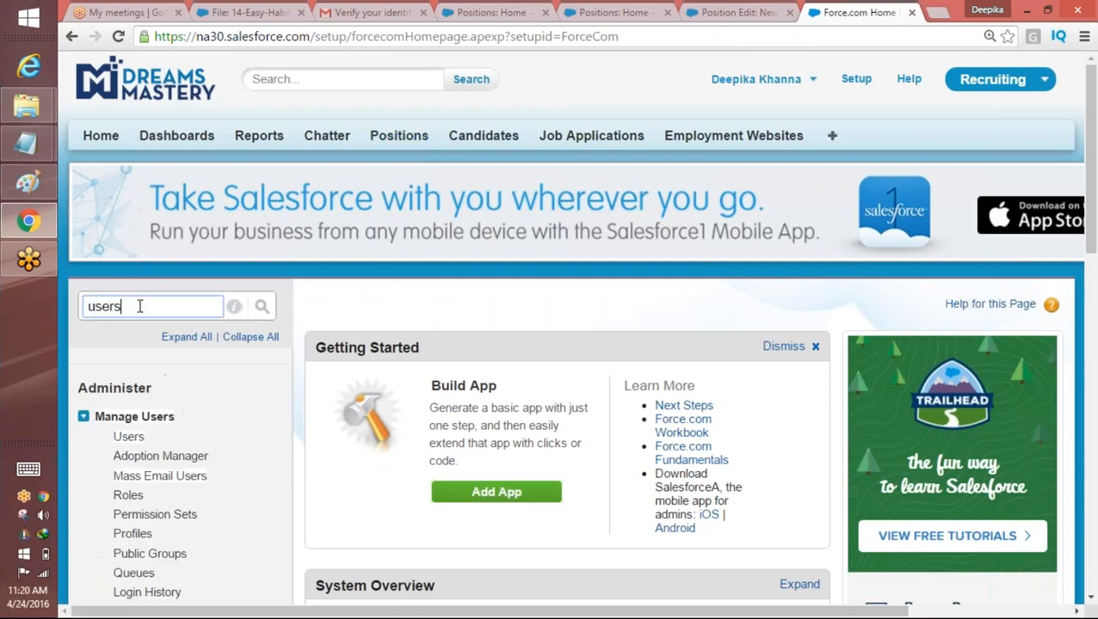
left_click(127, 437)
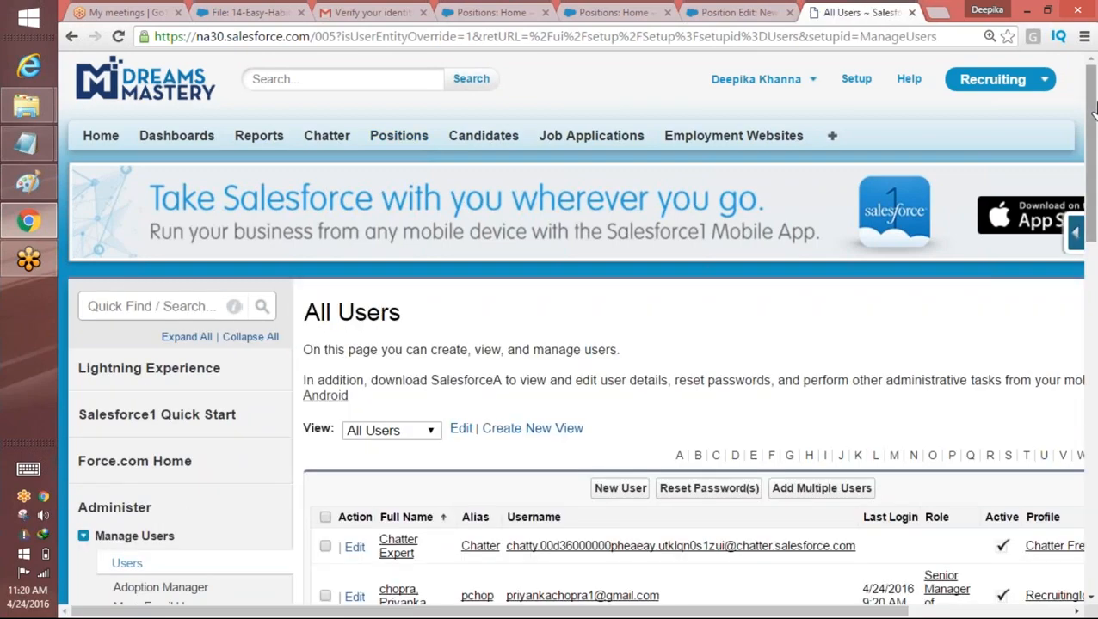
scroll(1090, 168, "down", 1)
left_click_drag(1091, 163, 1092, 241)
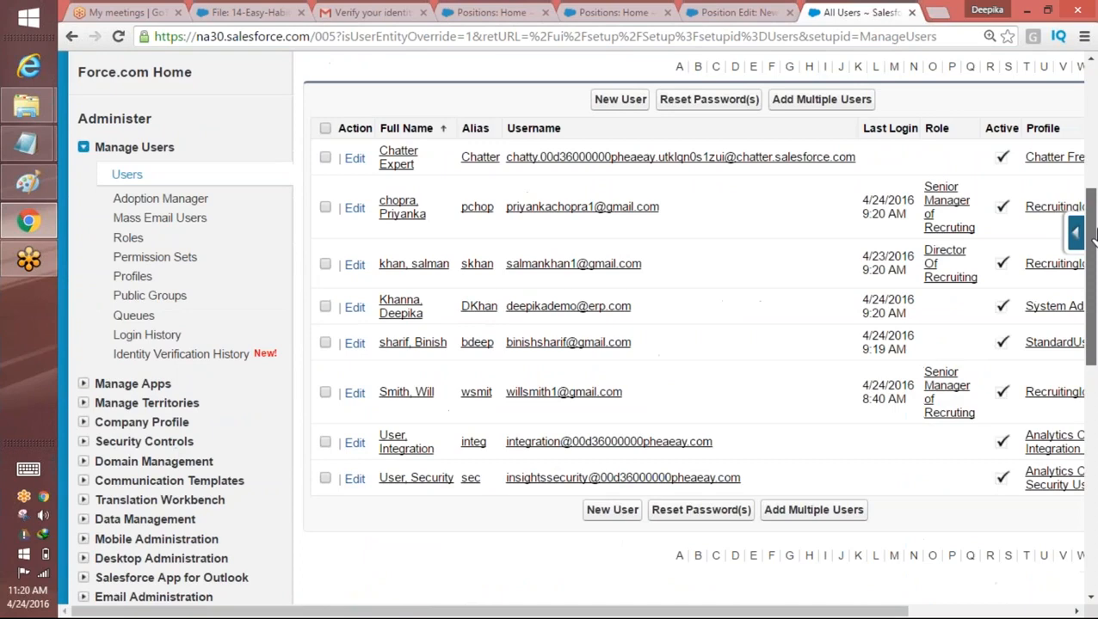
left_click_drag(822, 613, 931, 613)
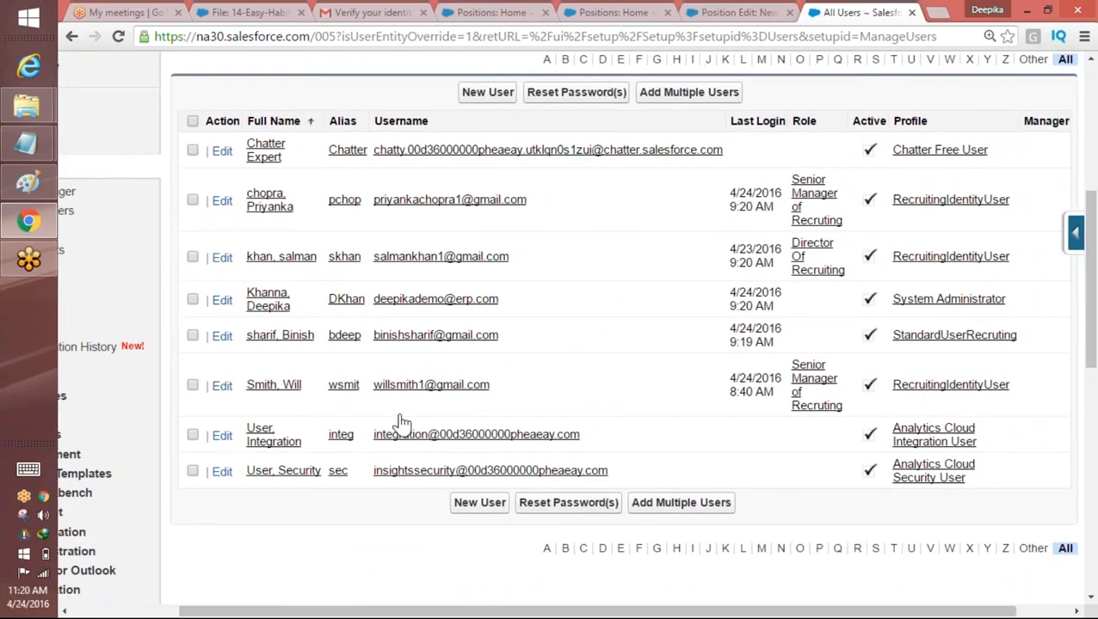
scroll(1075, 172, "up", 1)
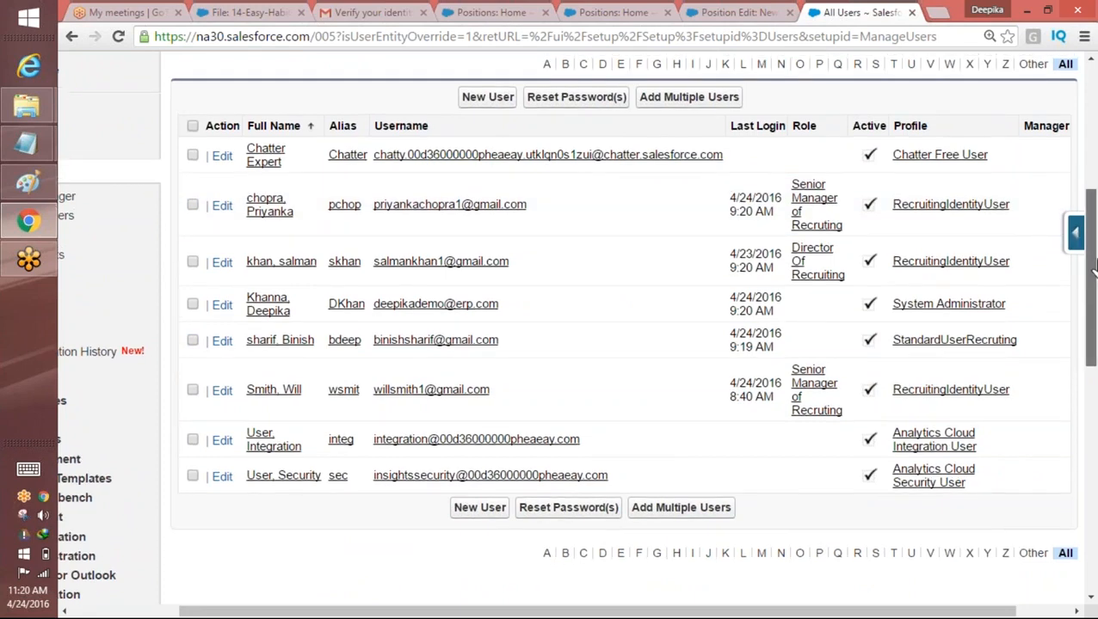
scroll(1077, 149, "up", 5)
left_click(624, 78)
Log out of the administrator account and sign in as the standard recruiting user
left_click(591, 186)
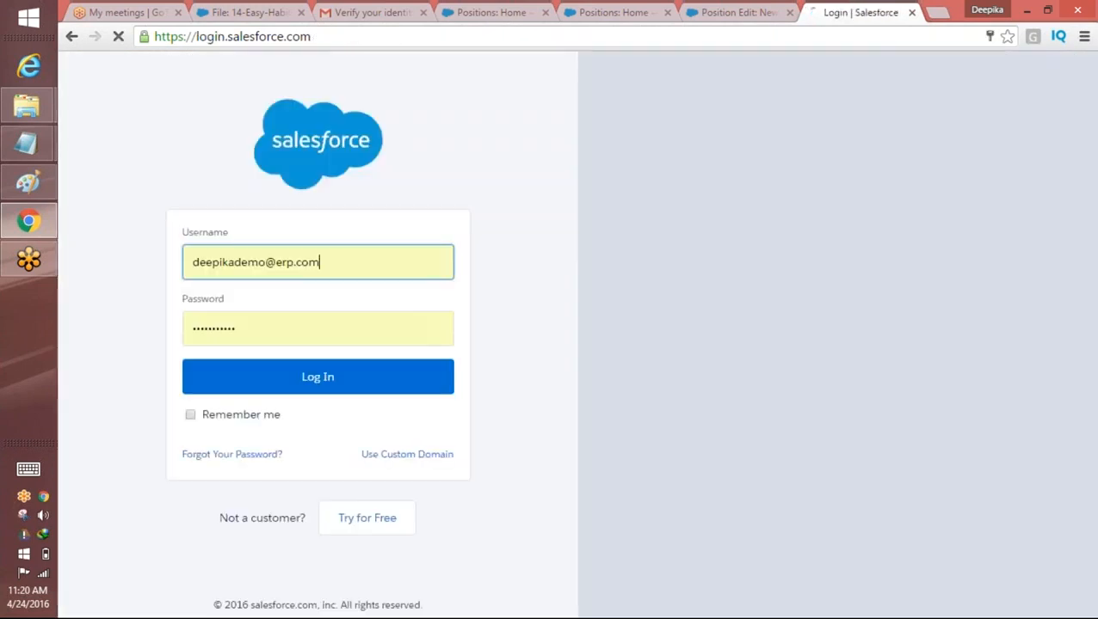
left_click(346, 269)
type("bi")
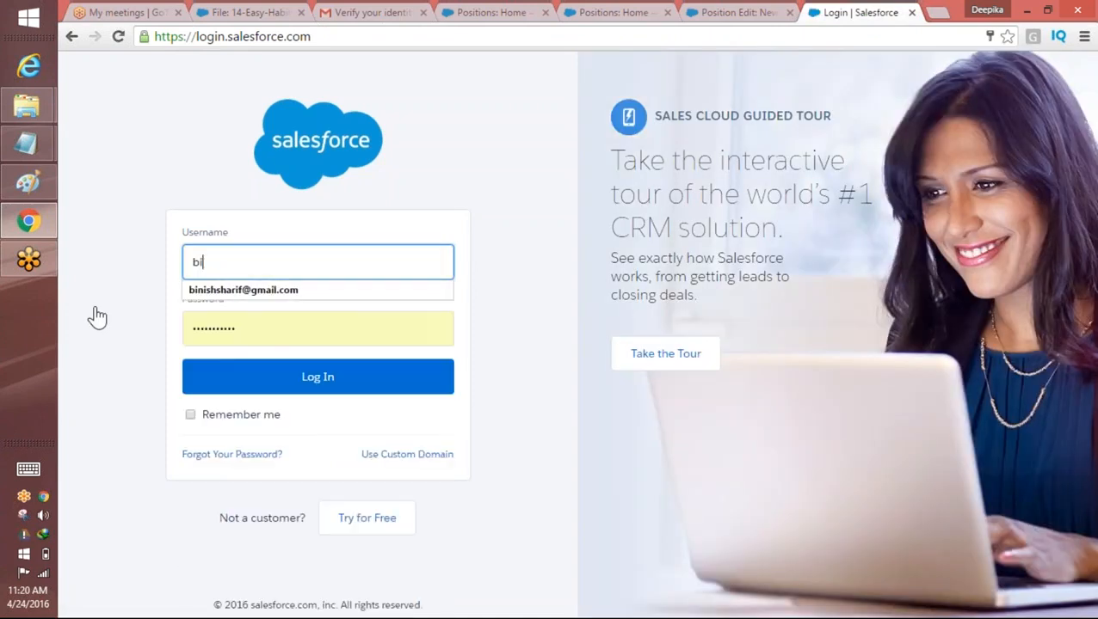
left_click(336, 296)
left_click(307, 378)
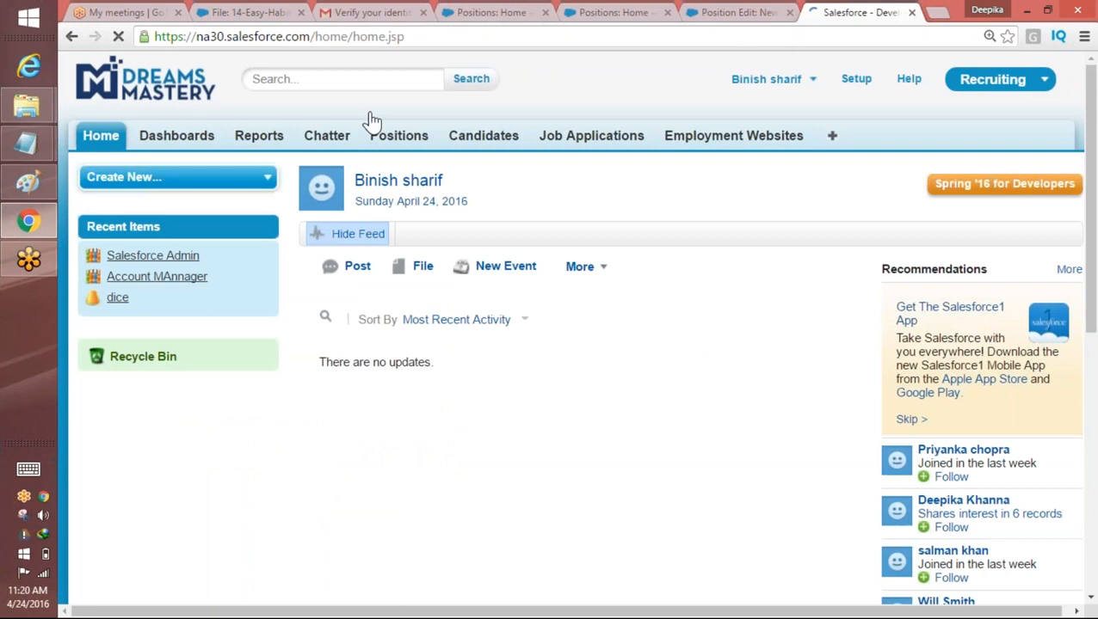
Open a new NON IT Position form, then return to Positions home
left_click(385, 136)
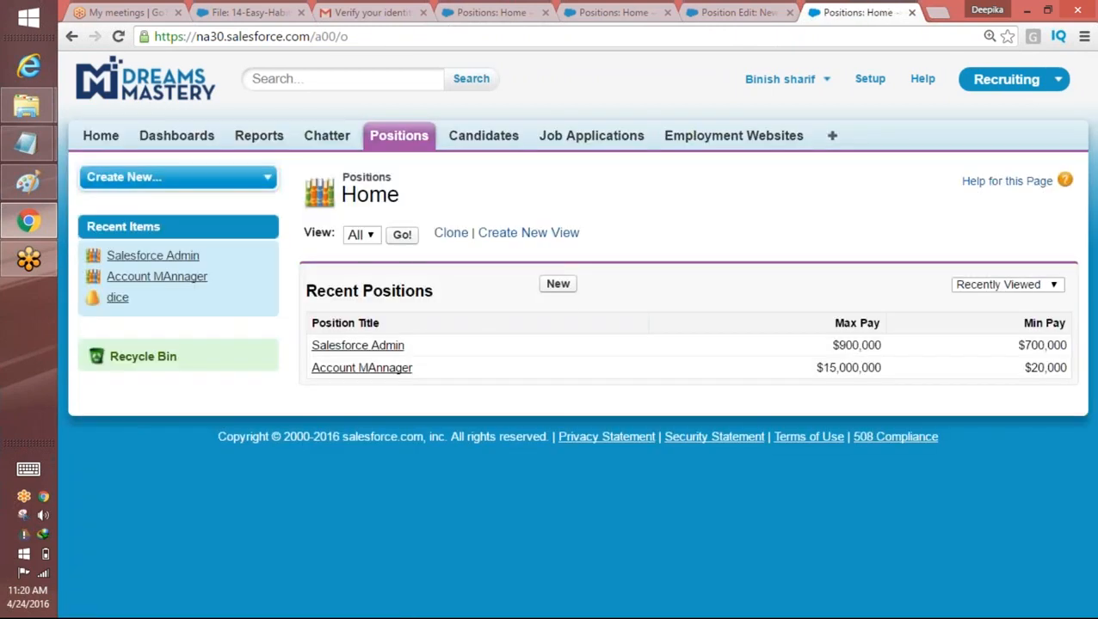
left_click(558, 284)
left_click(515, 342)
left_click(502, 367)
left_click(573, 384)
left_click_drag(1091, 207, 1093, 245)
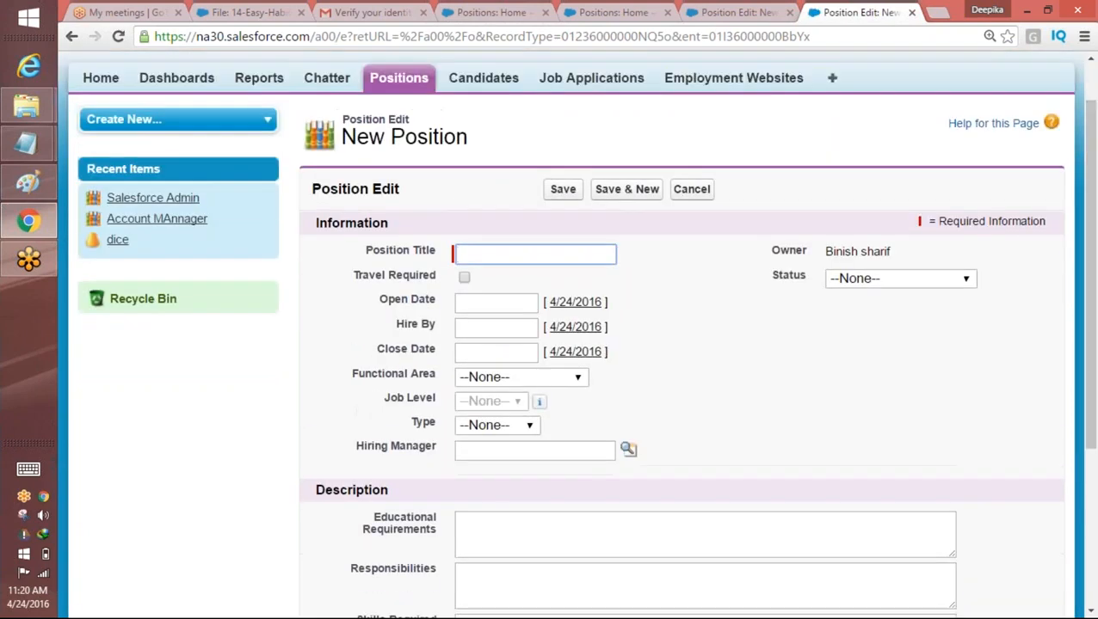
left_click(397, 80)
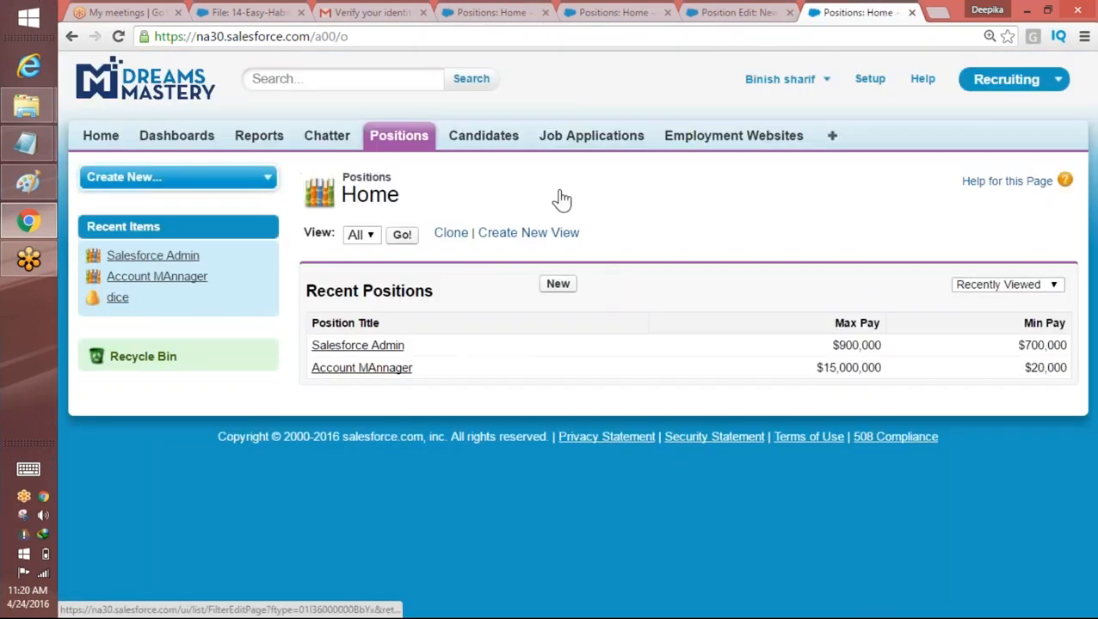
Open a new IT positions Position form, then return to Positions home
left_click(554, 297)
left_click(523, 335)
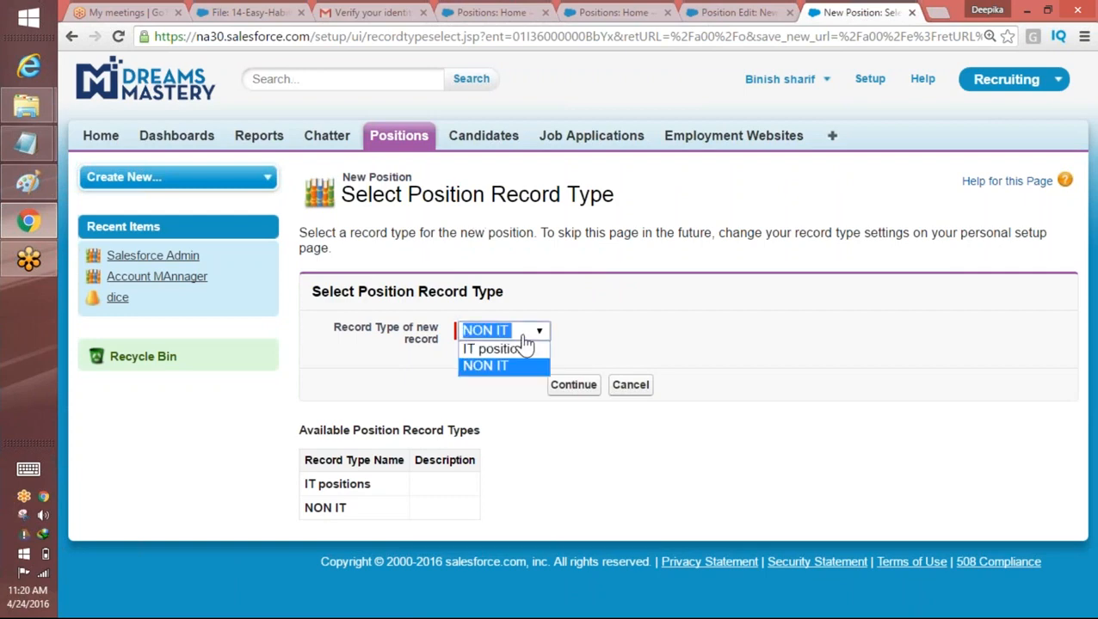
left_click(520, 348)
left_click(570, 386)
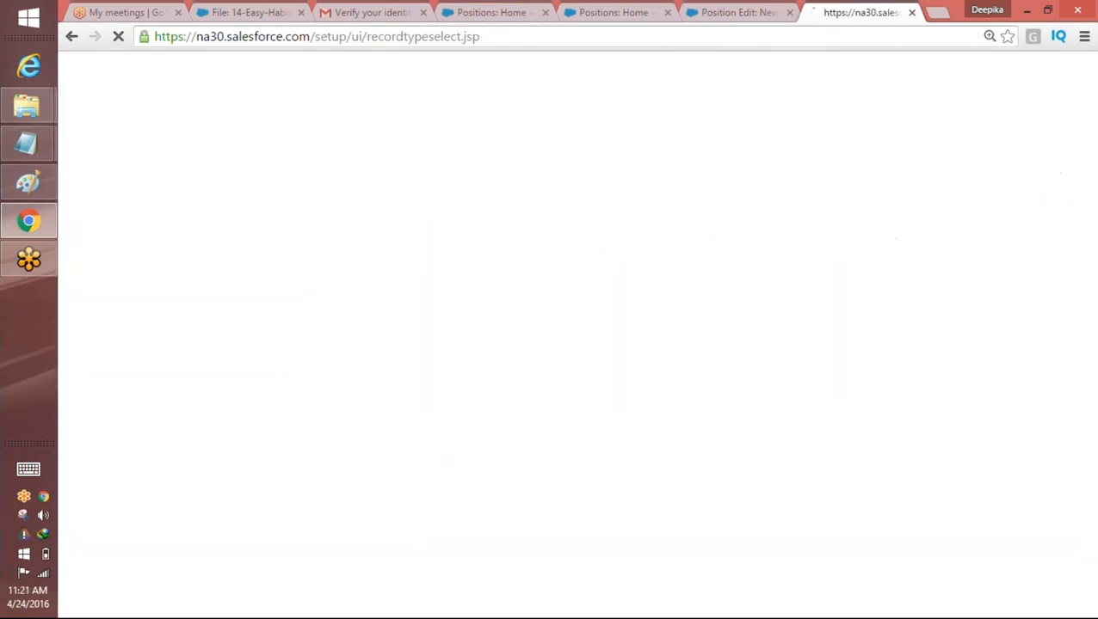
mouse_move(1091, 102)
left_mouse_down()
mouse_move(1093, 369)
mouse_move(1071, 103)
left_mouse_up()
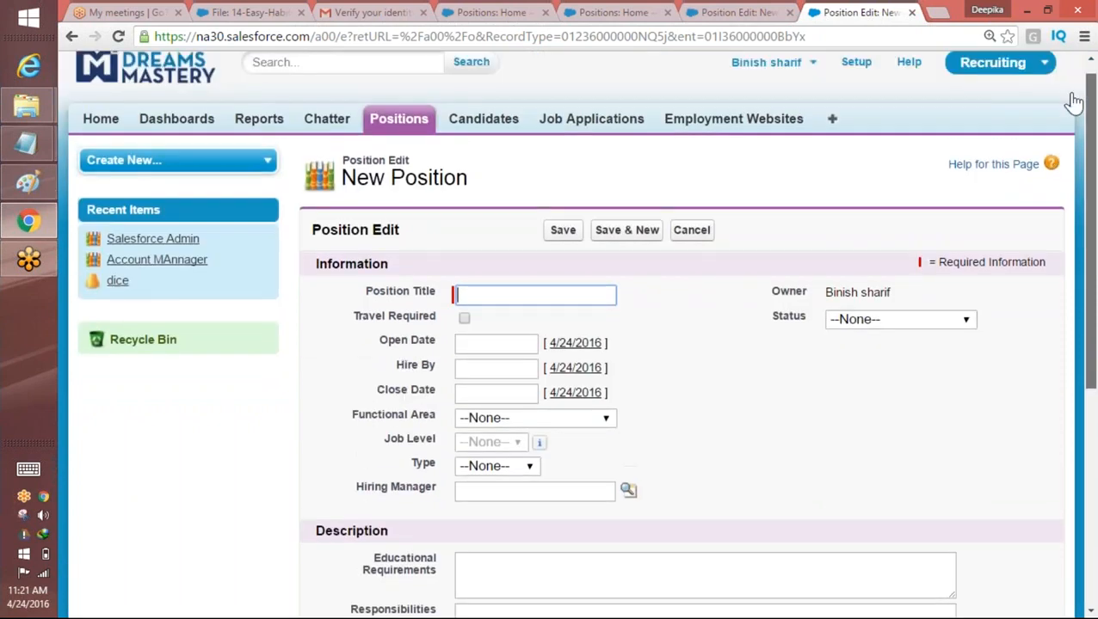
left_click(399, 136)
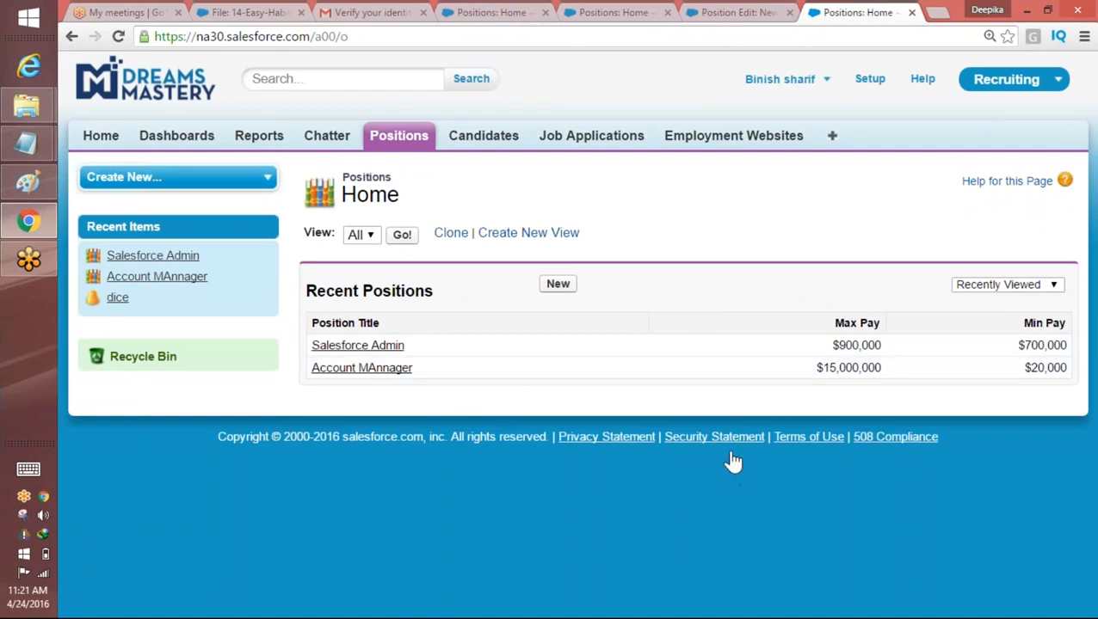
left_click(388, 145)
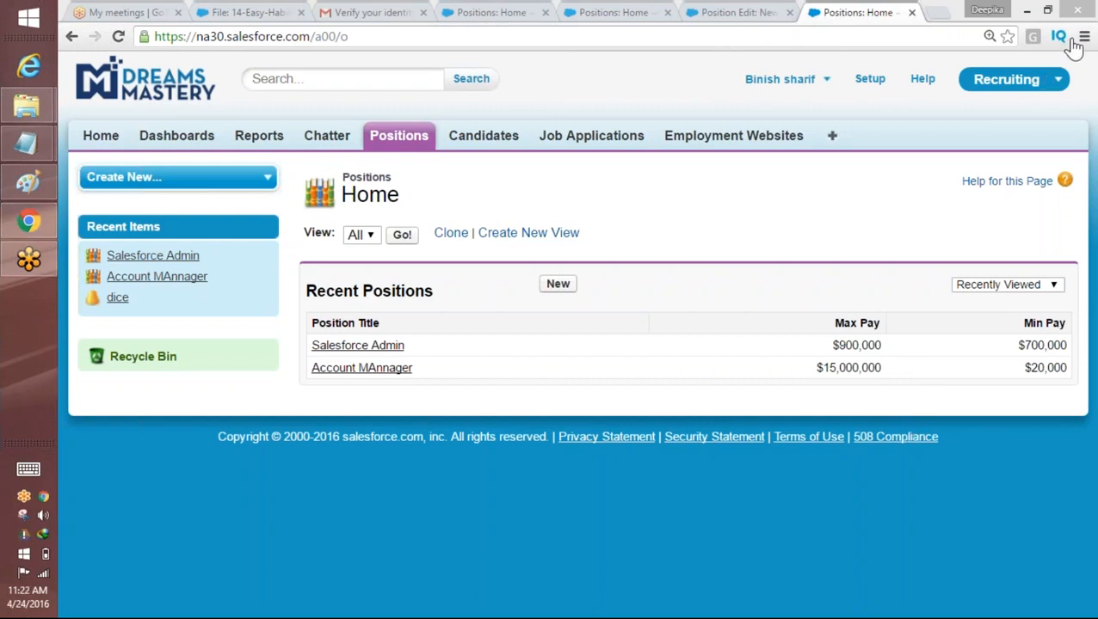
Search 'recor' in Setup, then go back to Positions and start a new position
left_click(871, 81)
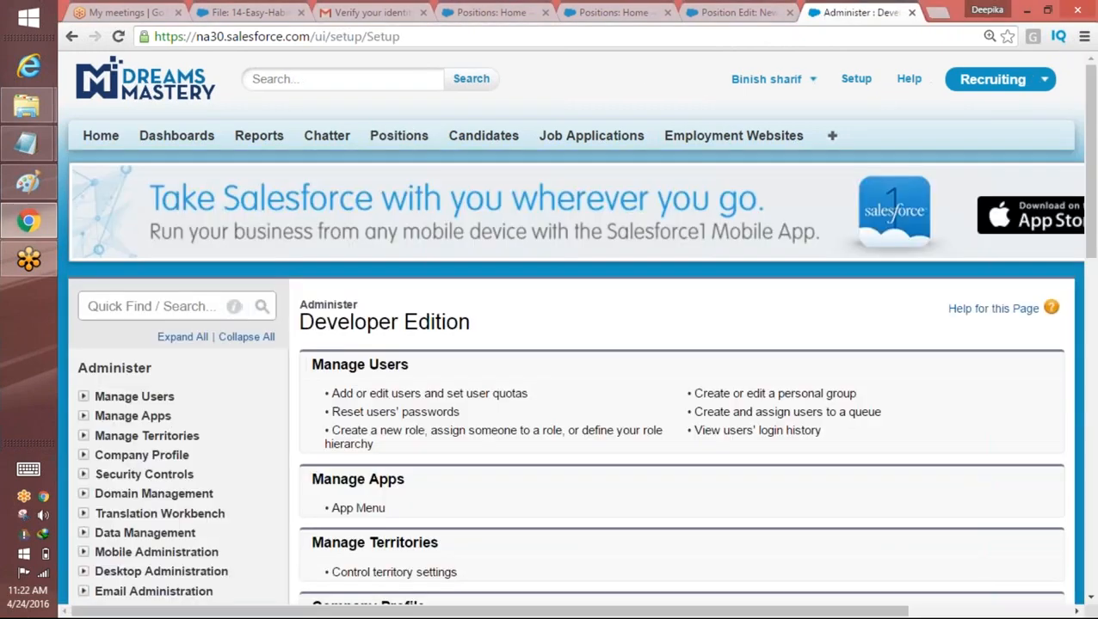
type("recor")
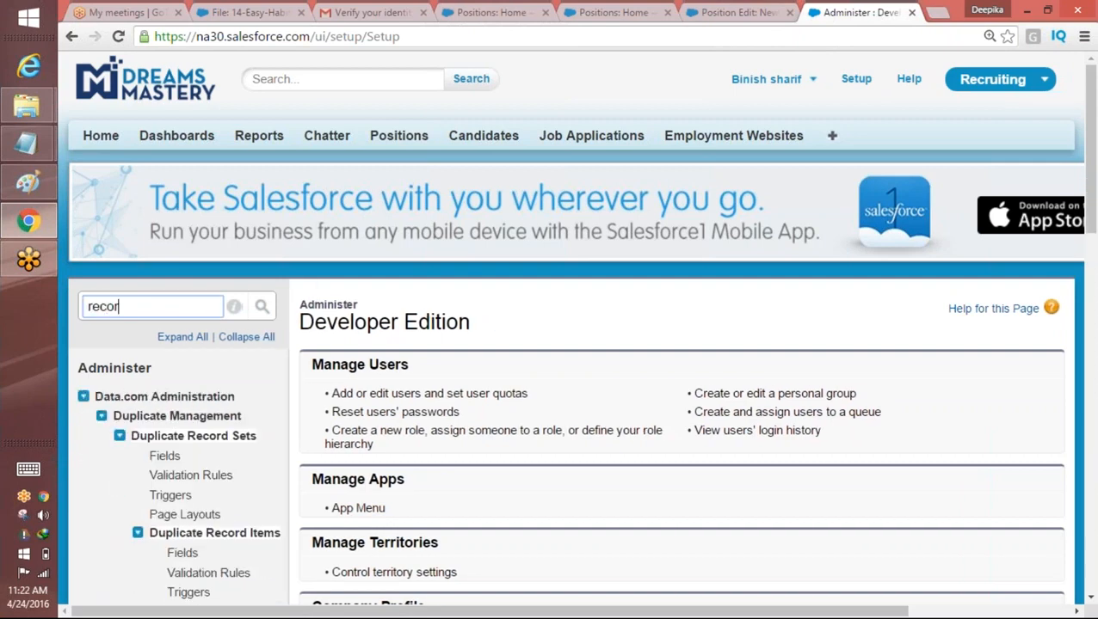
left_click(398, 135)
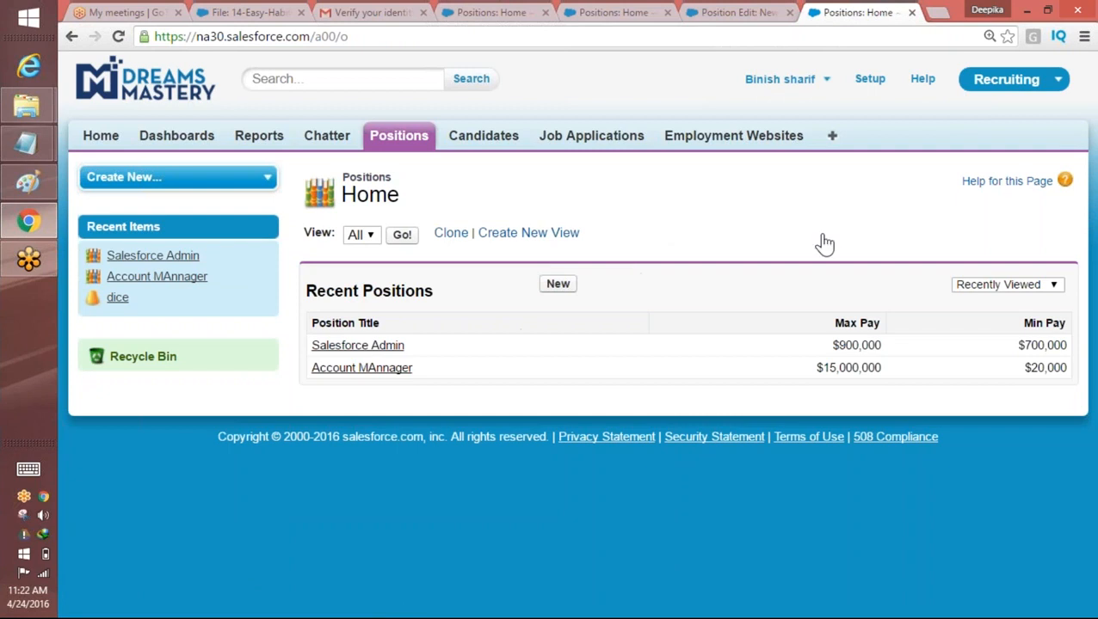
left_click(557, 283)
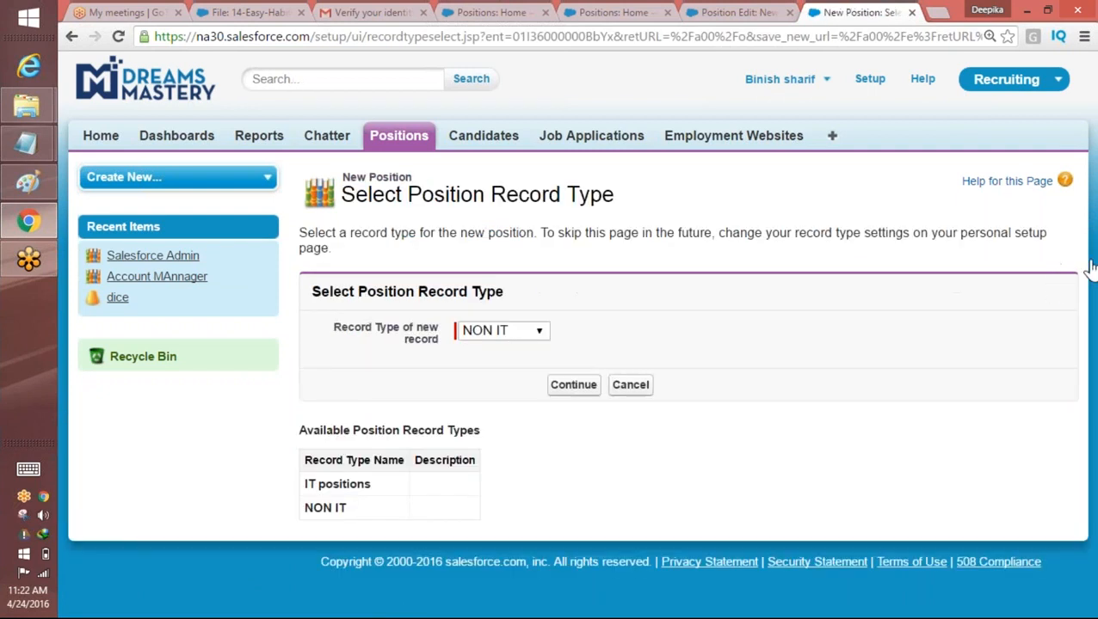
Log out and log back in with the other saved username
left_click(802, 76)
left_click(780, 156)
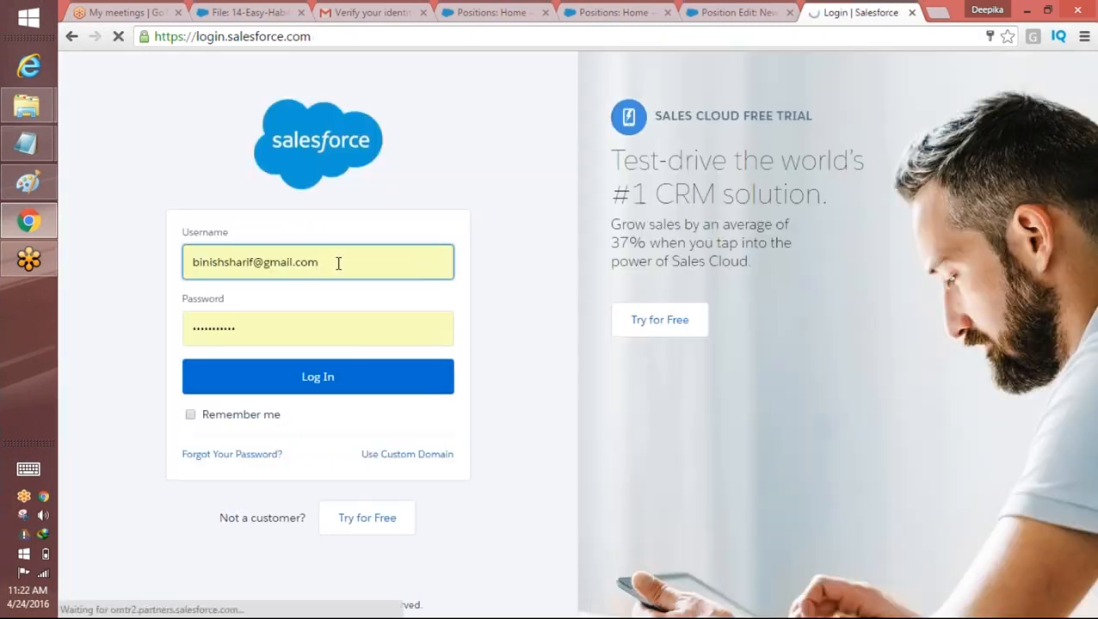
triple_click(338, 263)
type("de")
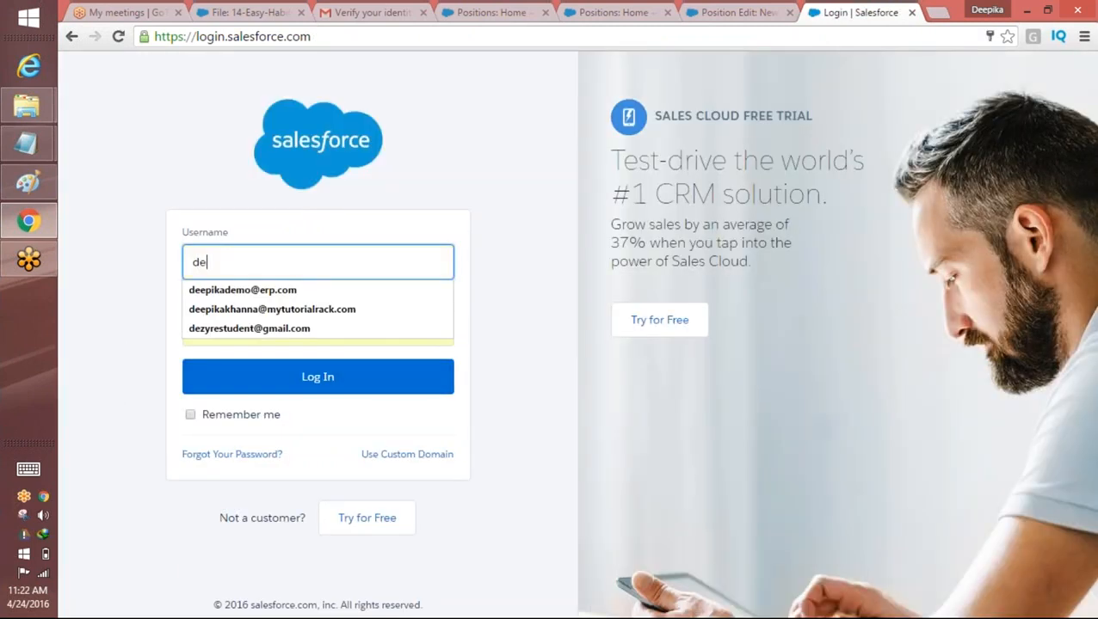
left_click(242, 290)
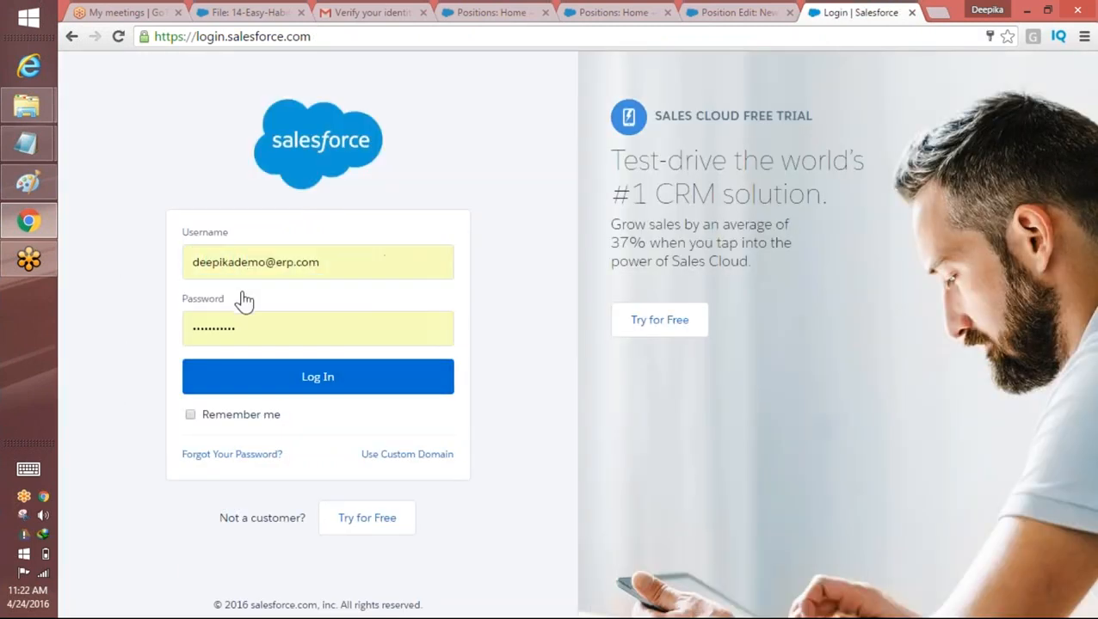
left_click(314, 376)
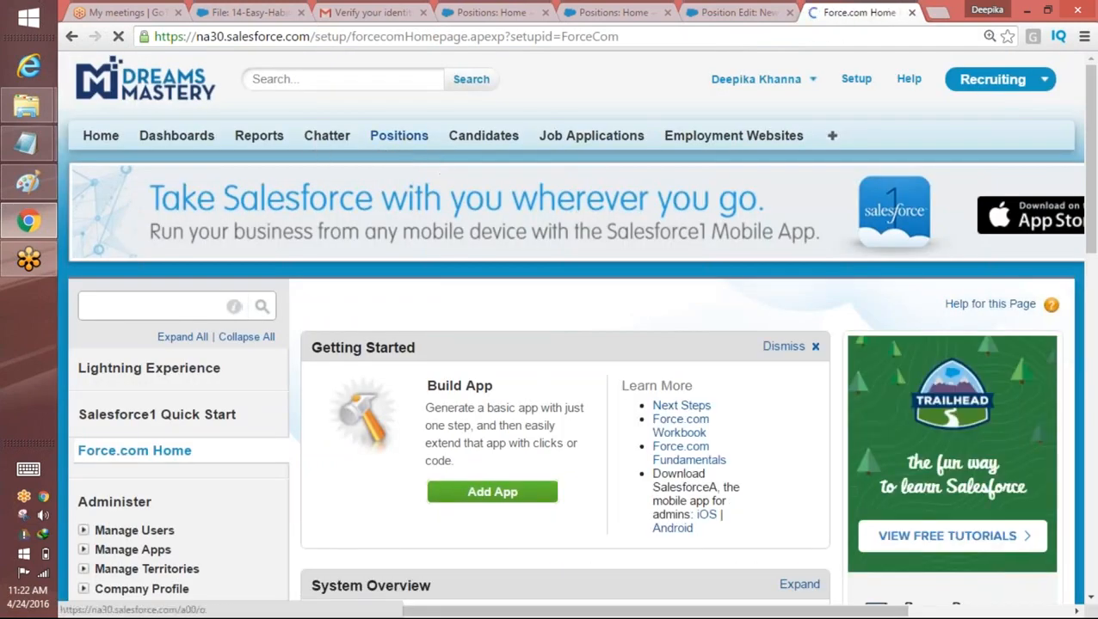
Open the Position object's definition page from the Positions tab's Force.com menu
left_click(386, 136)
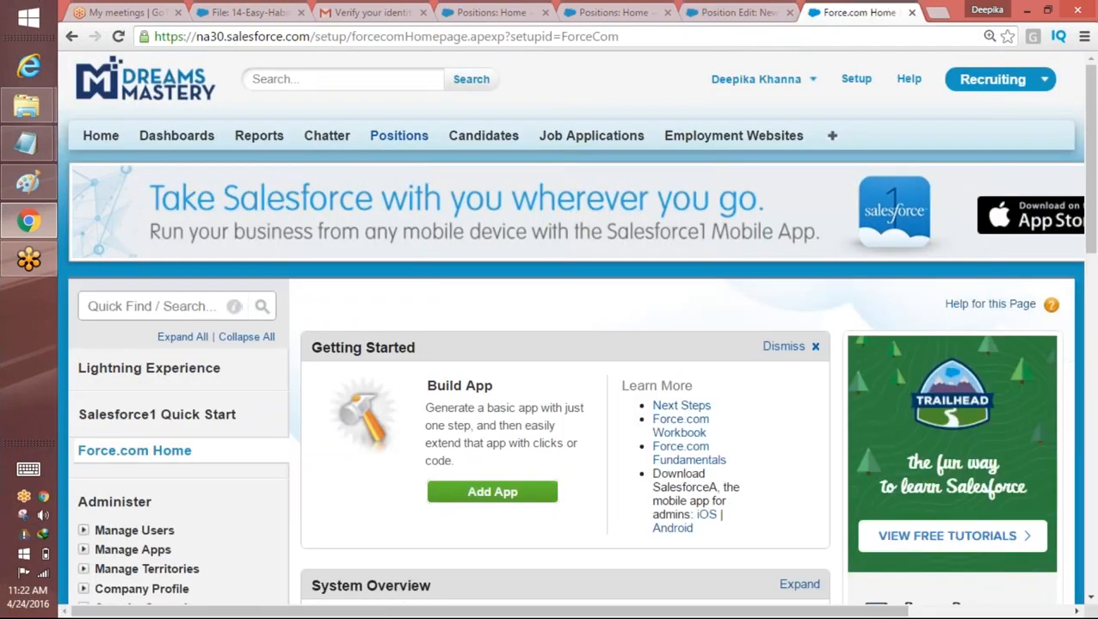
left_click(1075, 232)
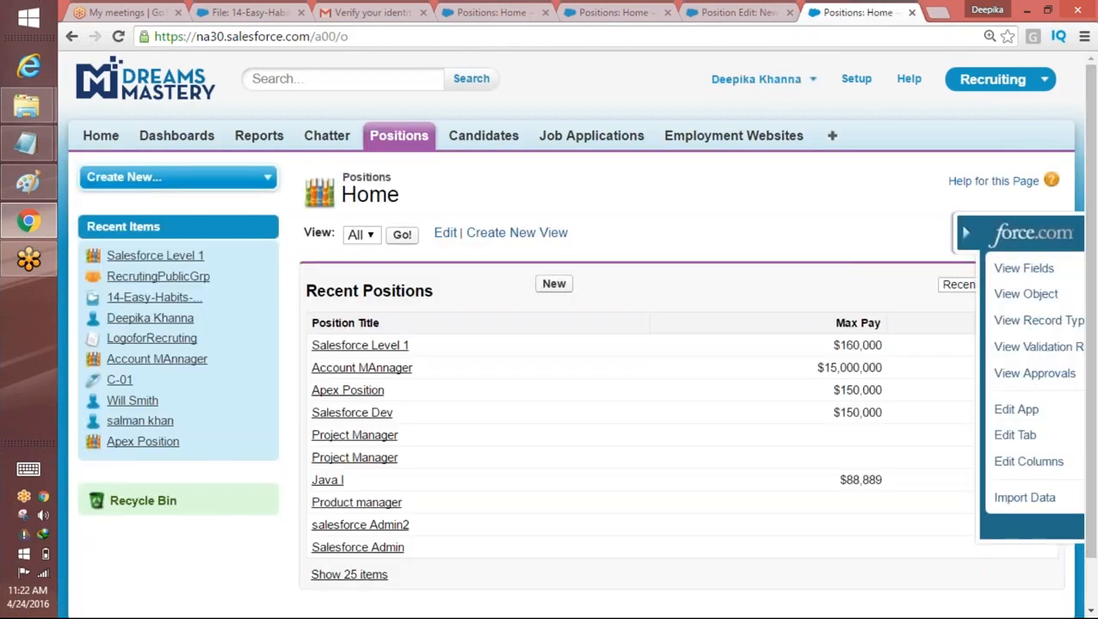
left_click(910, 294)
left_click_drag(1089, 103, 1085, 453)
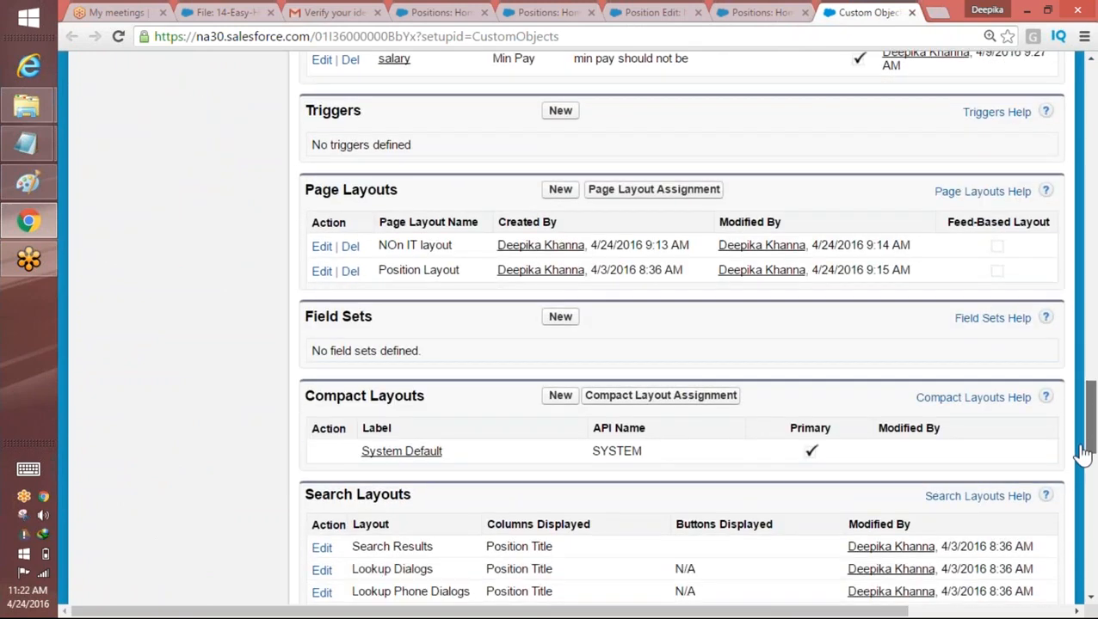
left_click_drag(1091, 398, 1087, 473)
Create a record type labelled 'test', active and enabled for all profiles, and continue
left_click(560, 359)
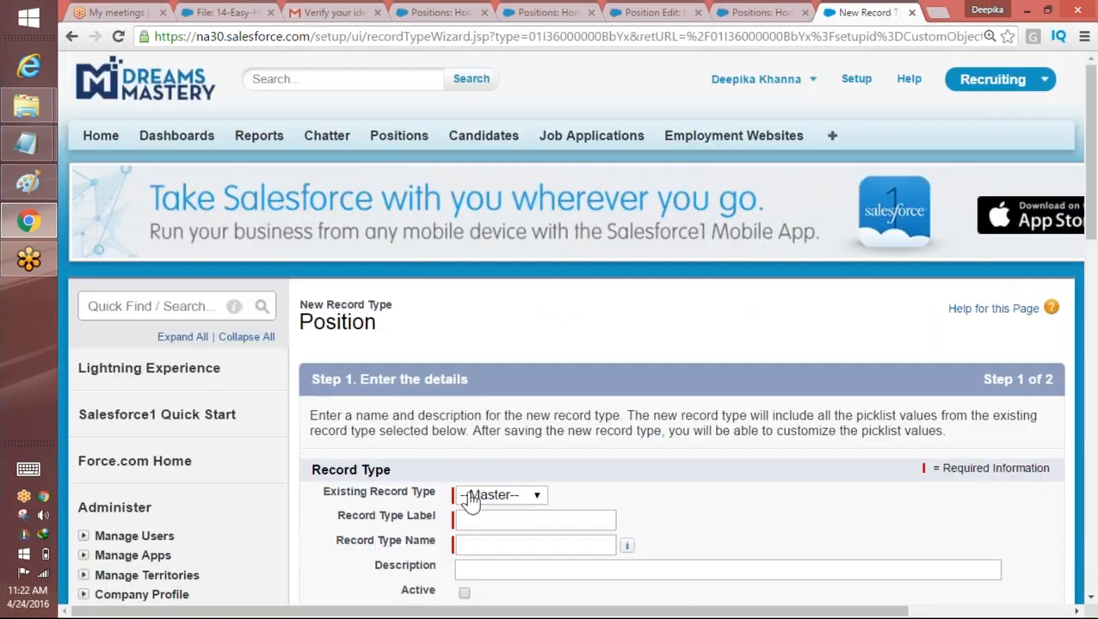
left_click(456, 521)
type("te")
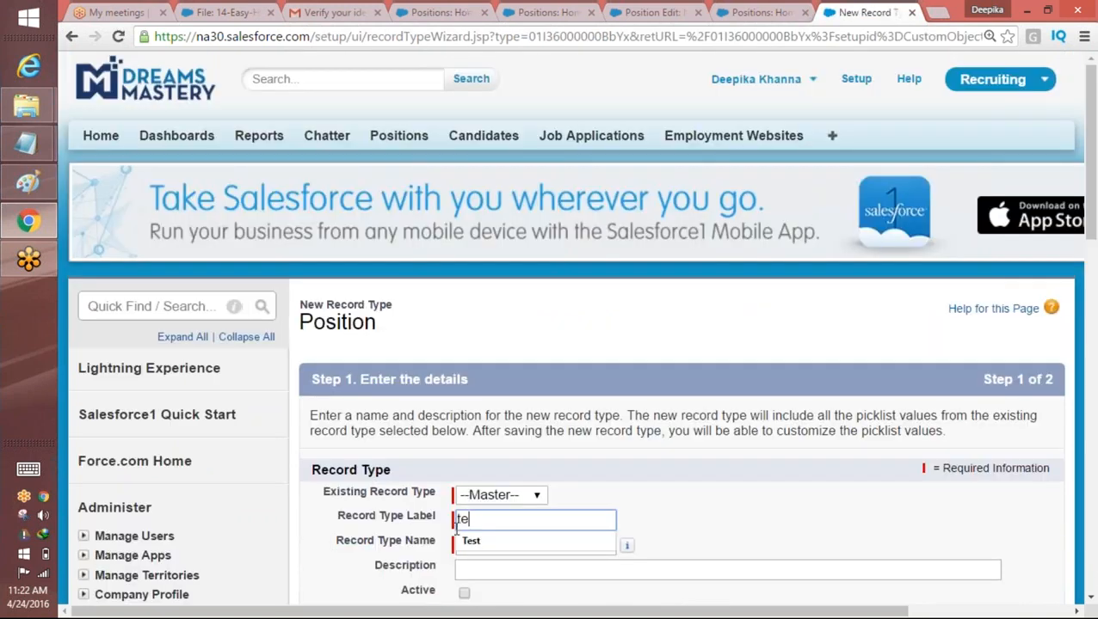
type("st")
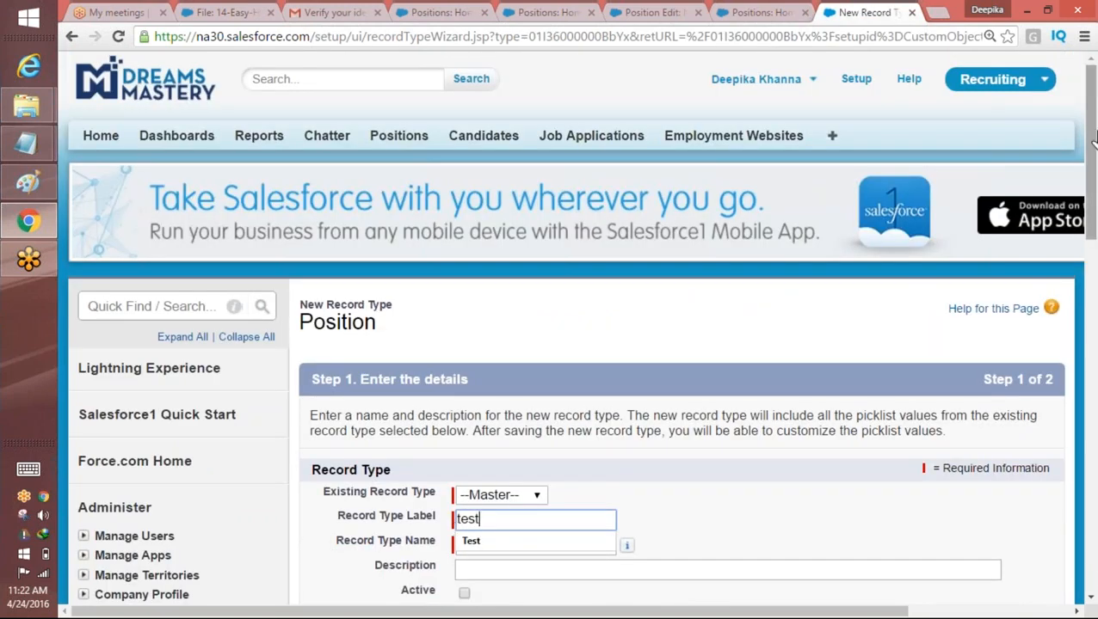
scroll(656, 327, "down", 3)
left_click(535, 349)
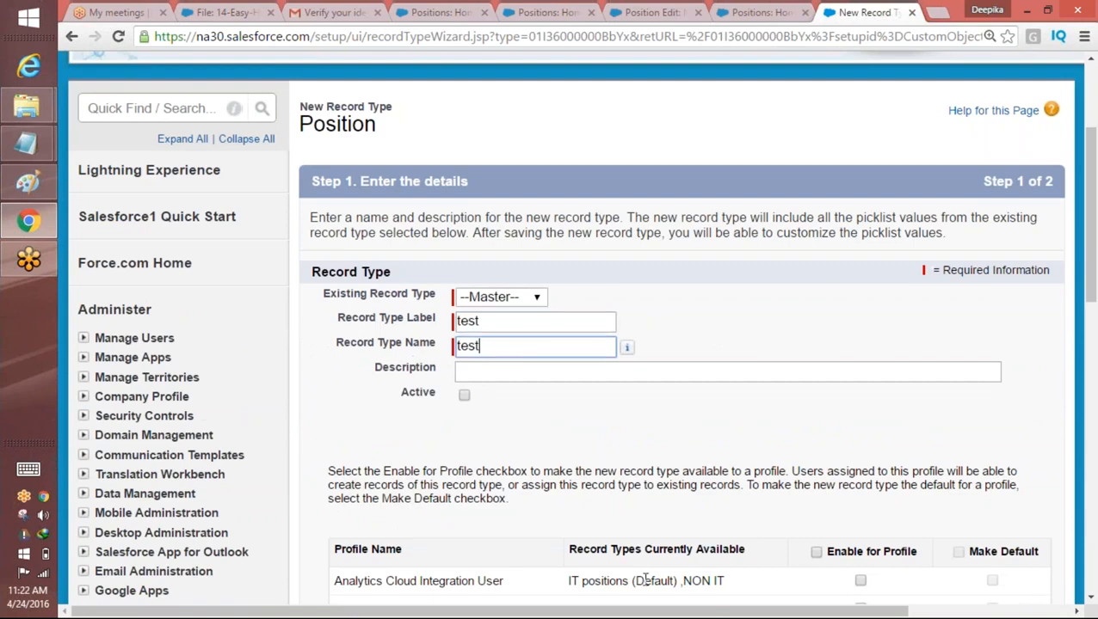
scroll(1091, 344, "down", 4)
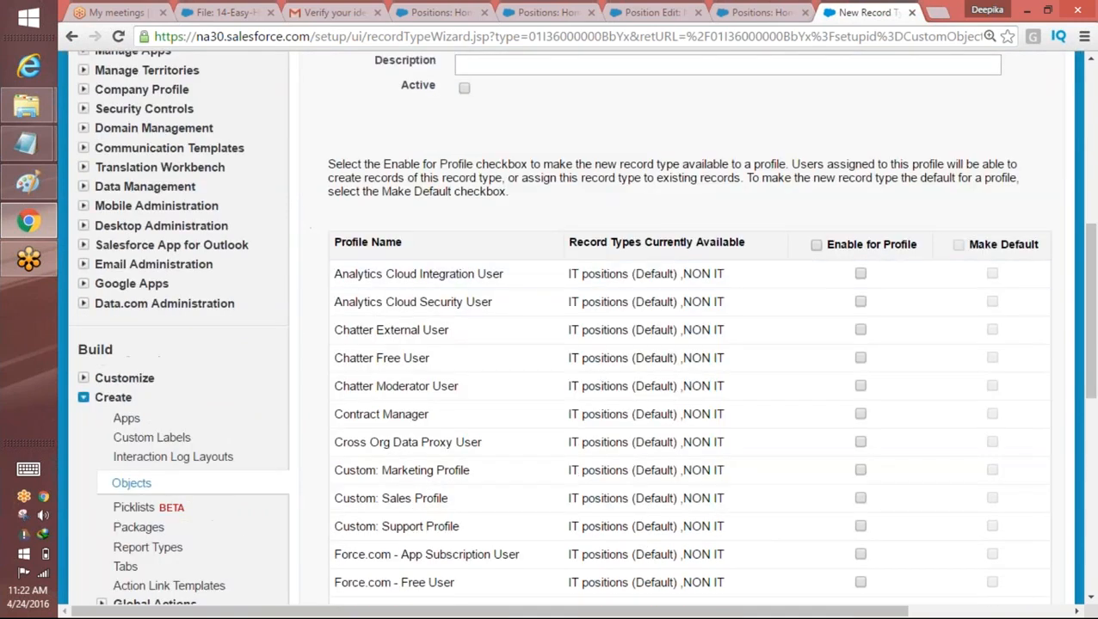
left_click(464, 90)
double_click(827, 248)
left_click_drag(827, 248, 1087, 258)
left_click(789, 246)
scroll(1021, 557, "down", 10)
left_click(961, 503)
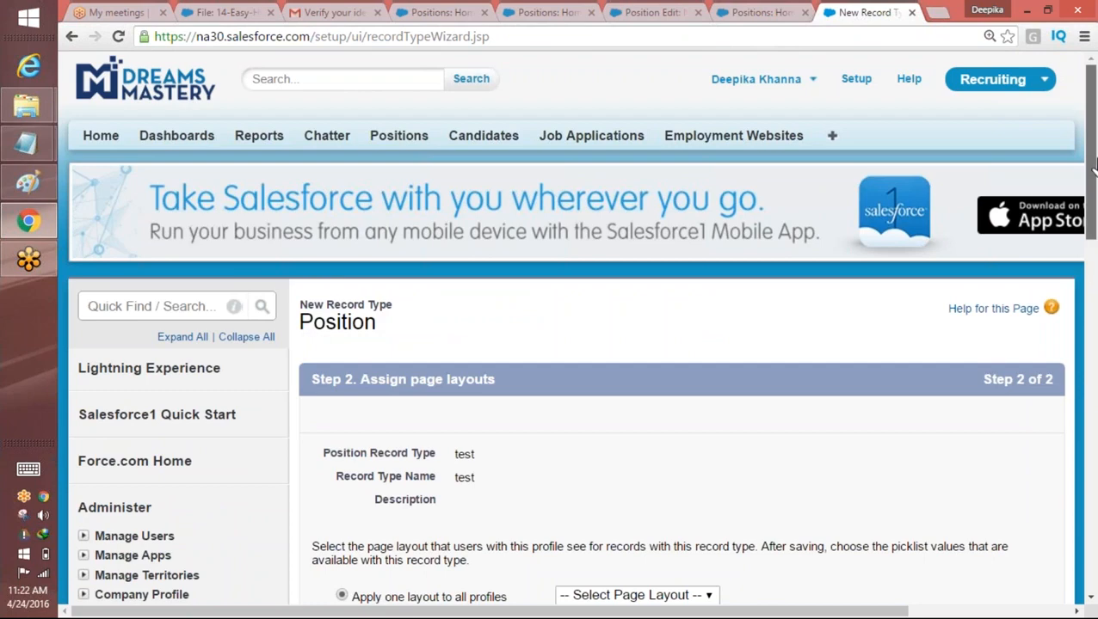
Review the available page layouts, then cancel the new record type without saving
left_click_drag(1091, 170, 1091, 256)
left_click(664, 333)
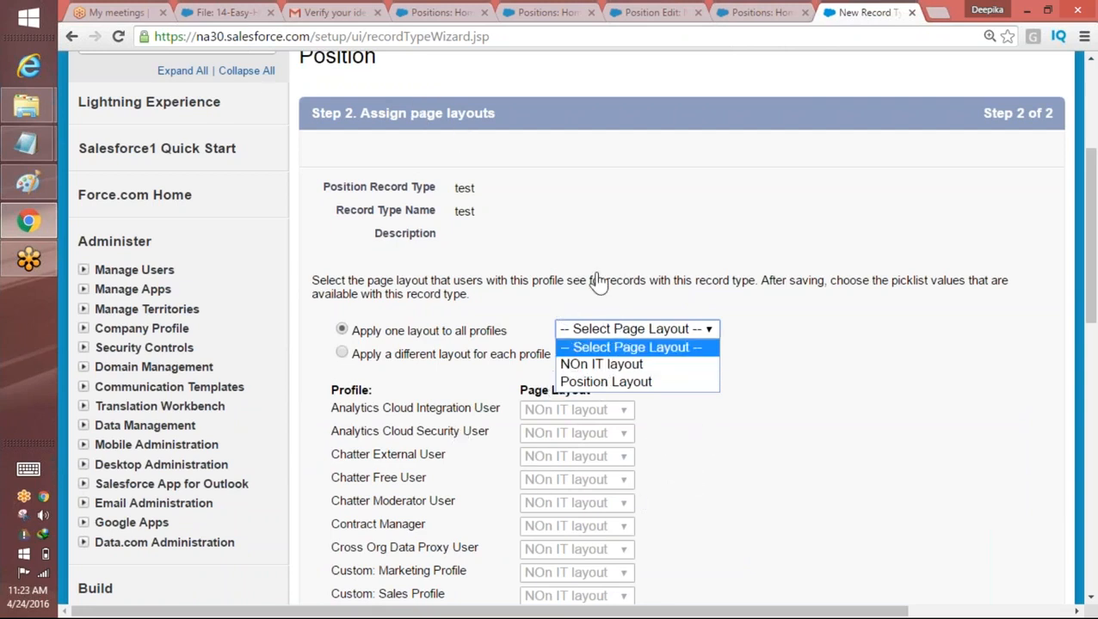
left_click_drag(1091, 256, 1093, 457)
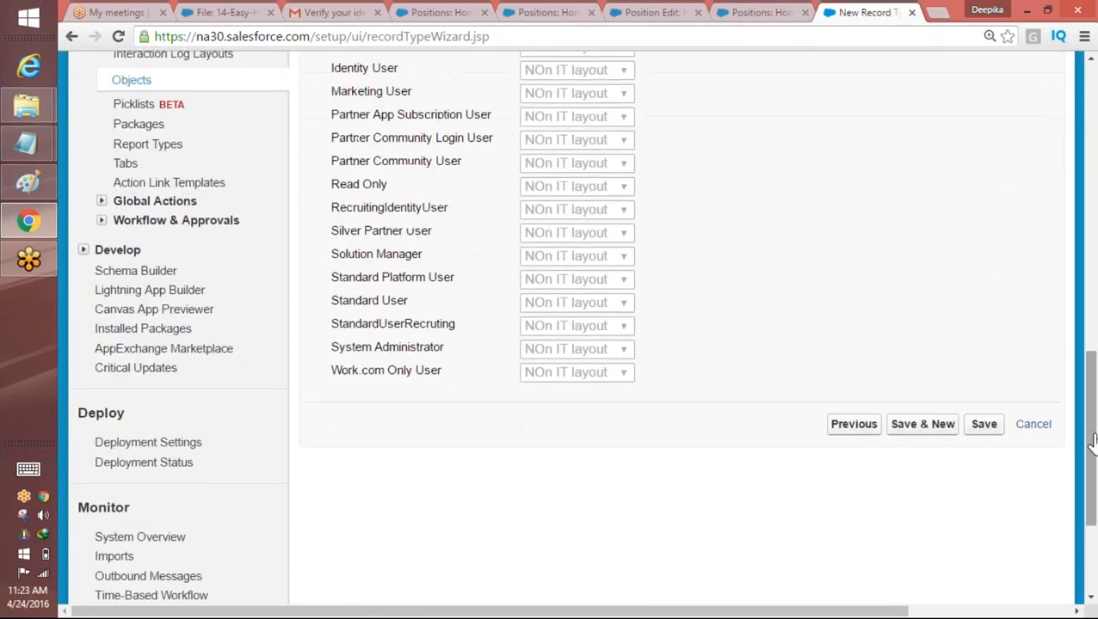
left_click(1033, 425)
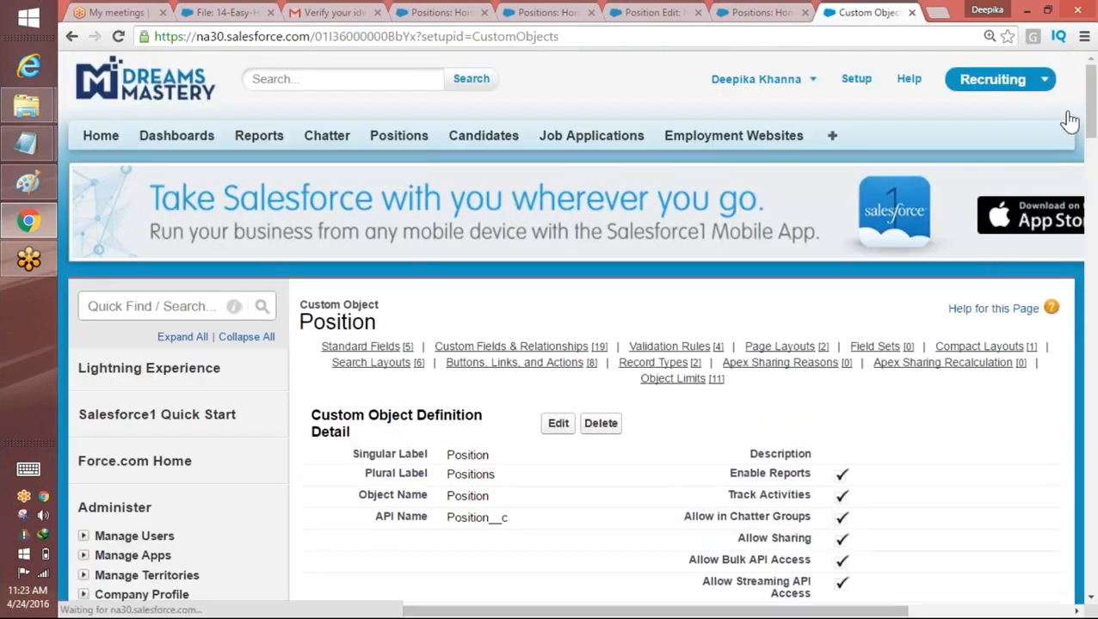
Open Position's Page Layout Assignment from Record Types and choose Edit Assignment
left_click_drag(1090, 138, 1091, 546)
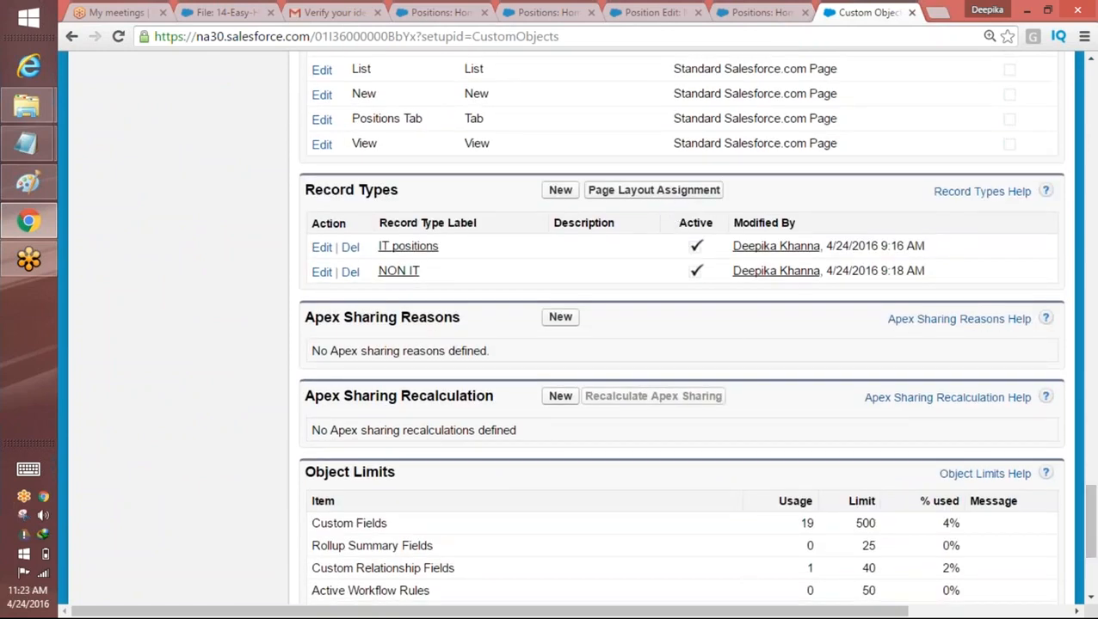
left_click(655, 190)
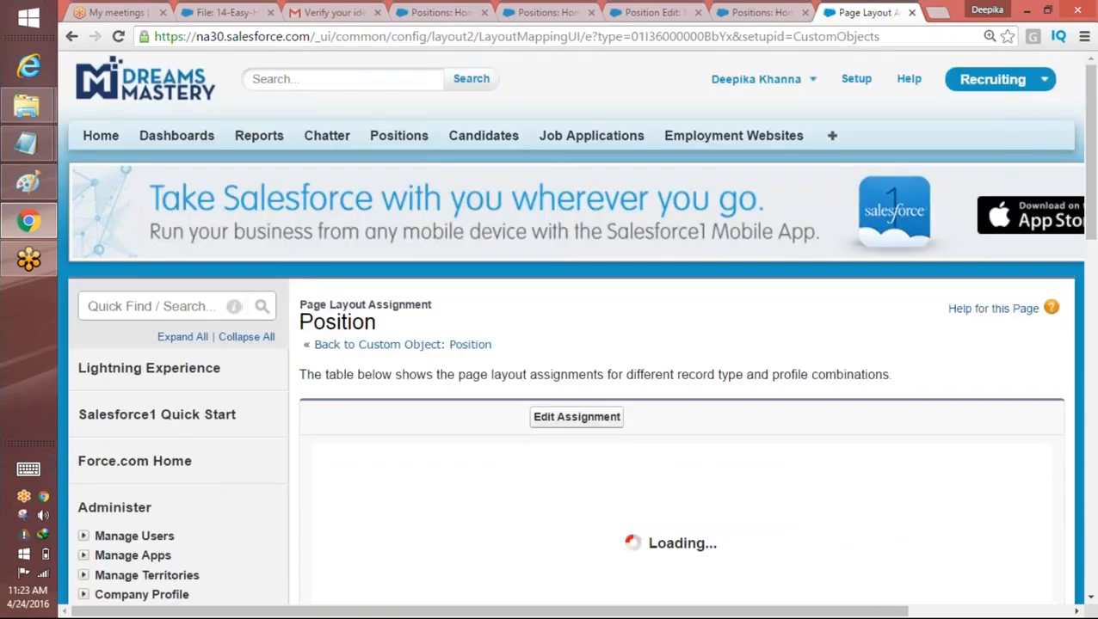
left_click_drag(1090, 189, 1092, 271)
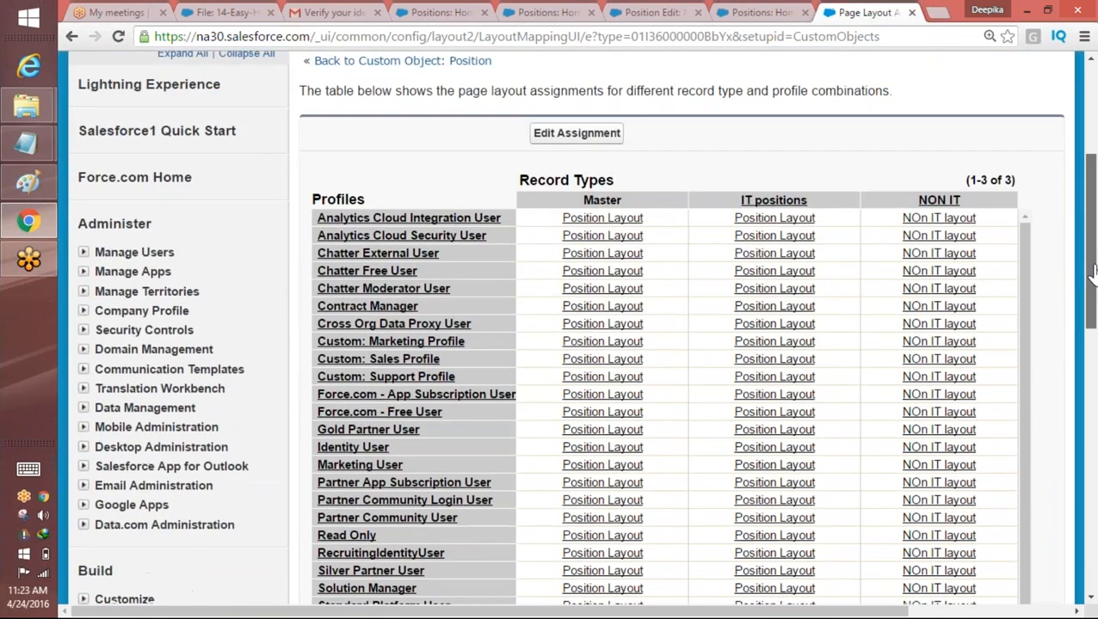
left_click_drag(809, 200, 738, 205)
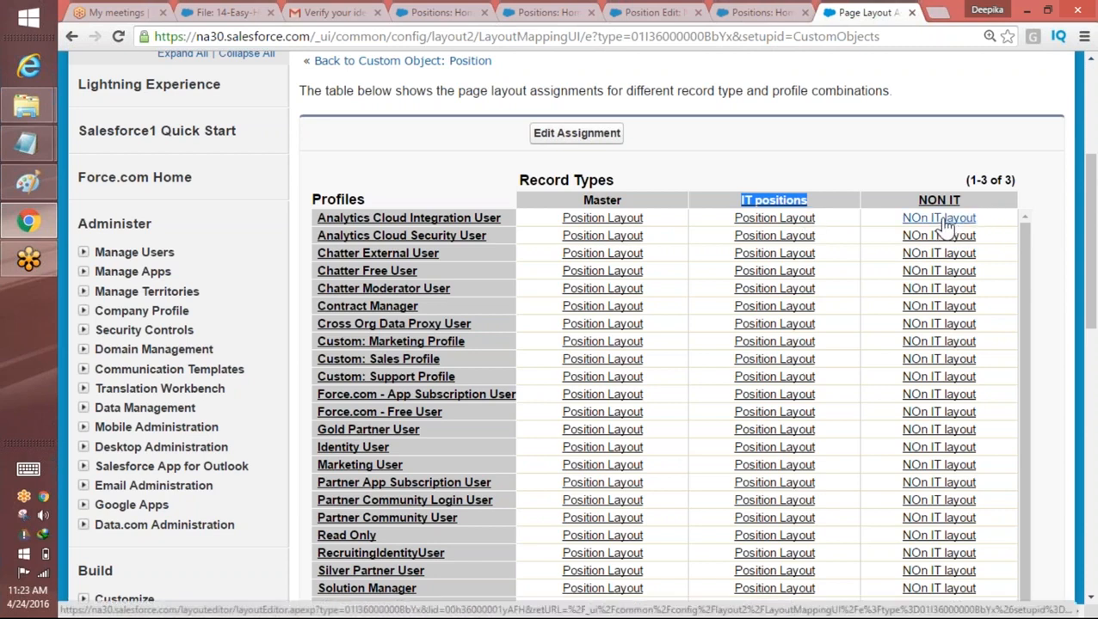
left_click(1002, 207)
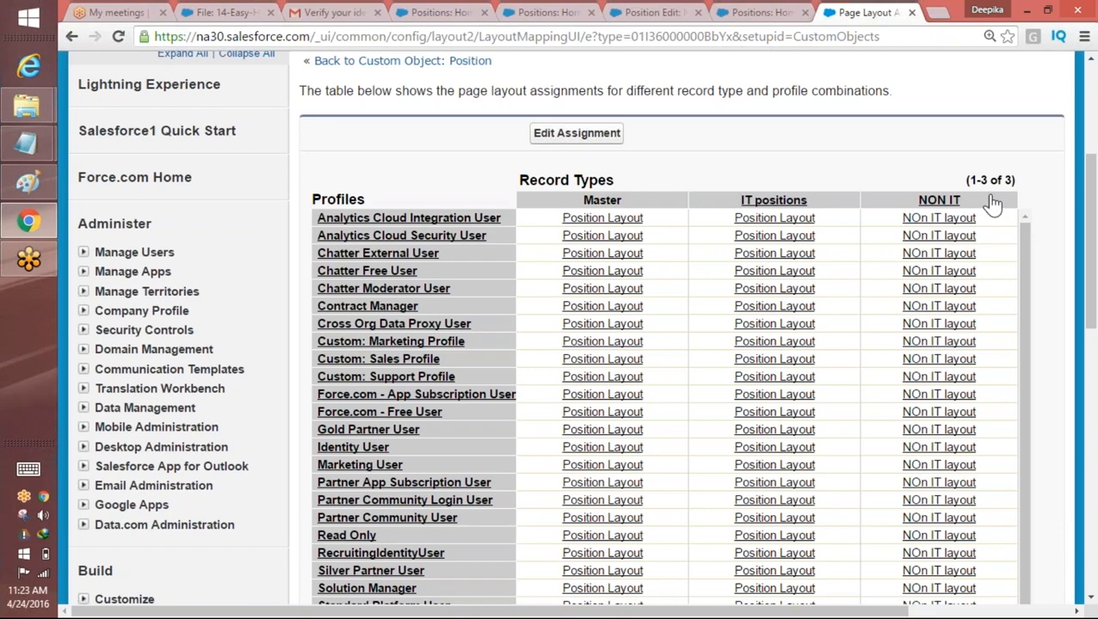
left_click(576, 134)
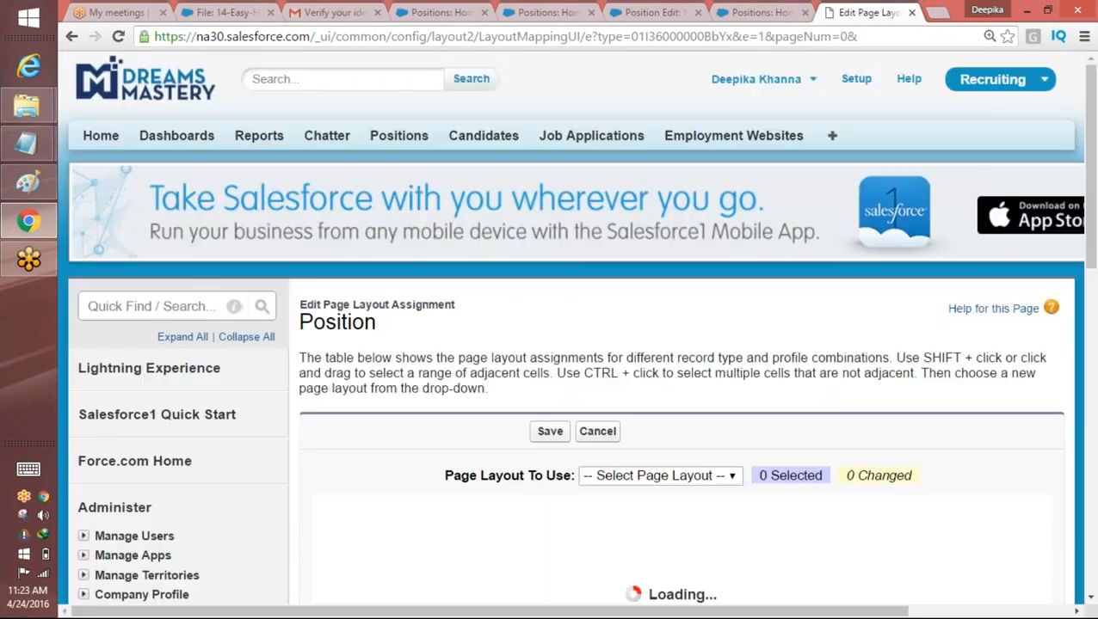
Choose NOn IT layout in the Page Layout To Use list
scroll(671, 345, "down", 4)
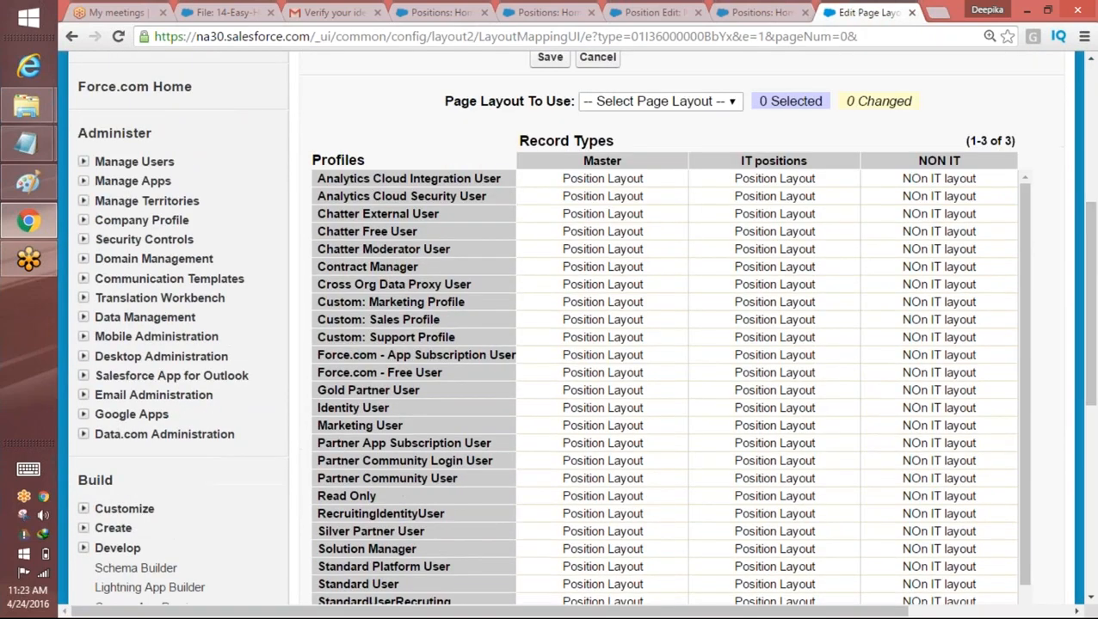
left_click(701, 102)
left_click(684, 138)
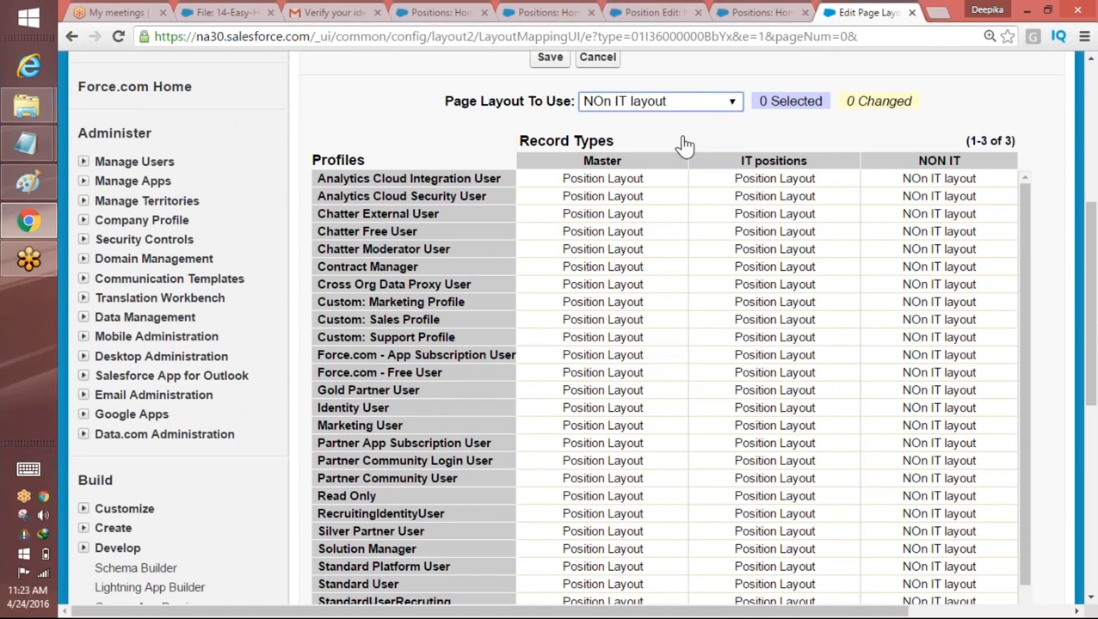
Select all 27 NON IT column cells from first profile to last, then reopen the layout list
left_click(987, 182)
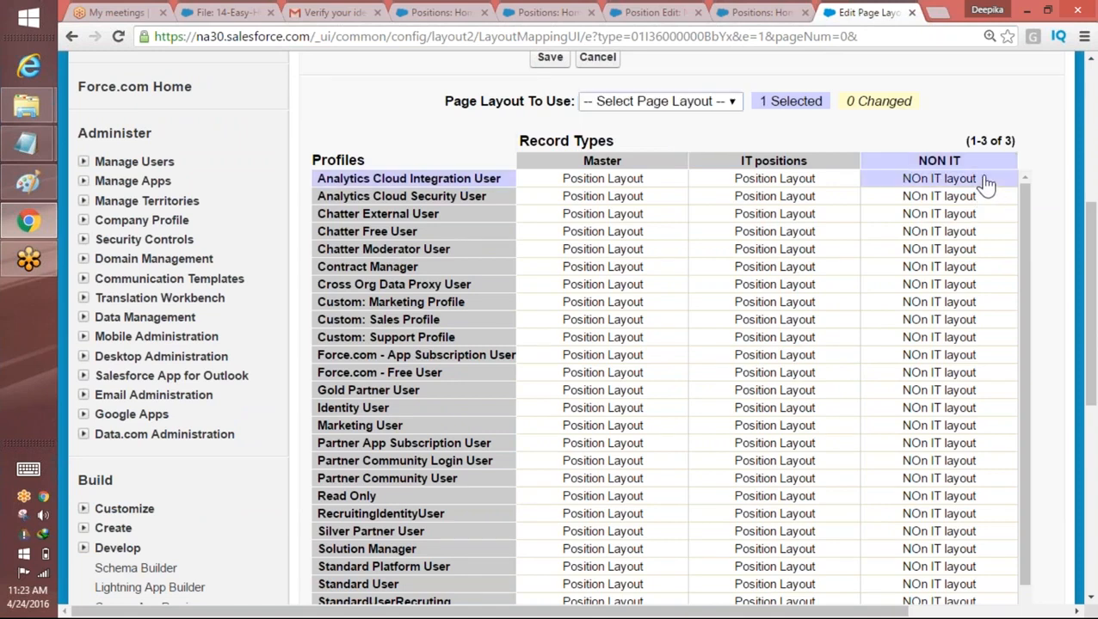
scroll(1091, 384, "down", 3)
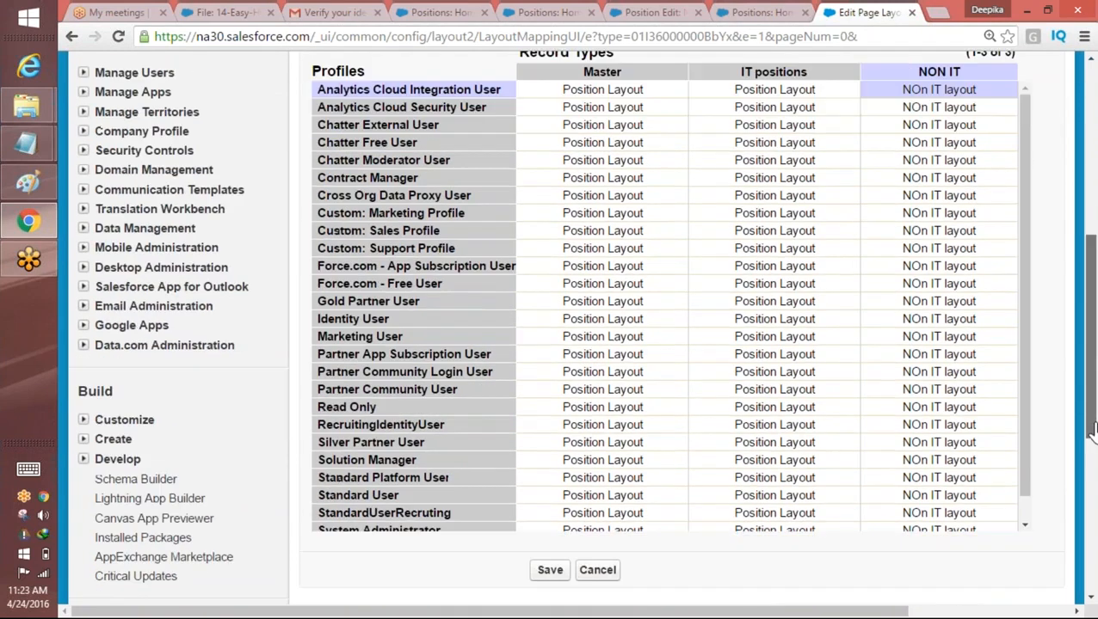
scroll(1034, 392, "down", 2)
left_click(987, 478, "shift")
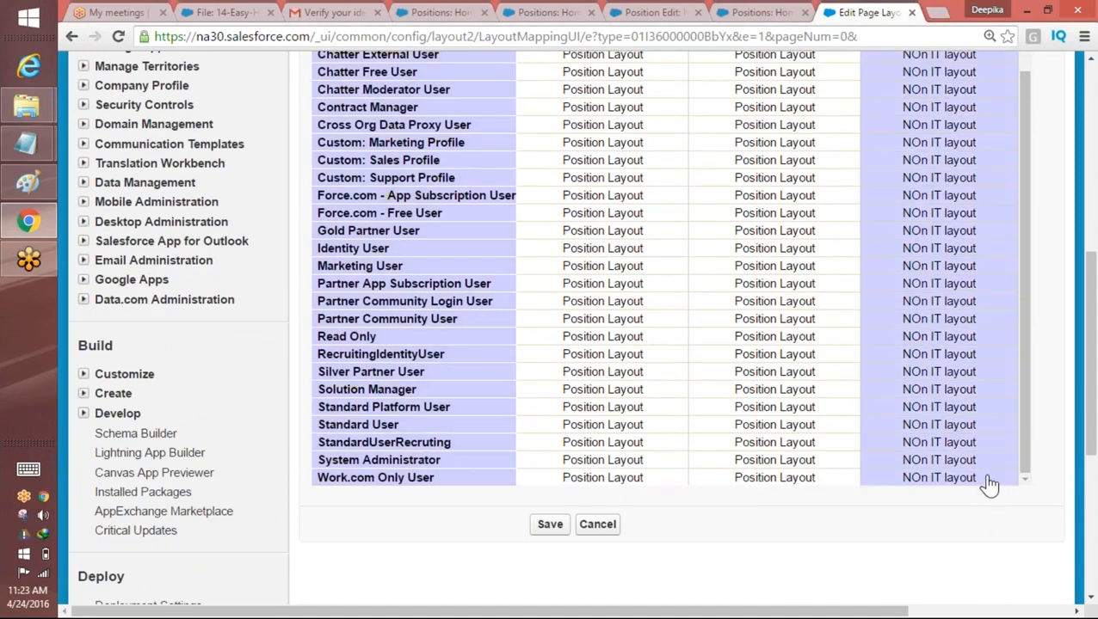
scroll(1074, 225, "up", 5)
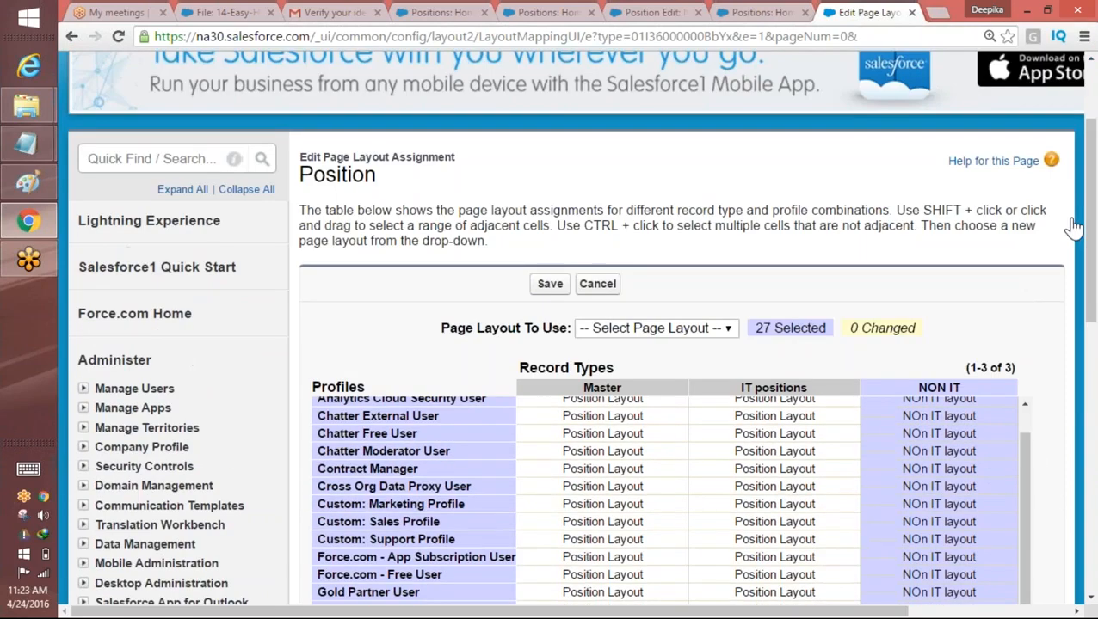
left_click(677, 332)
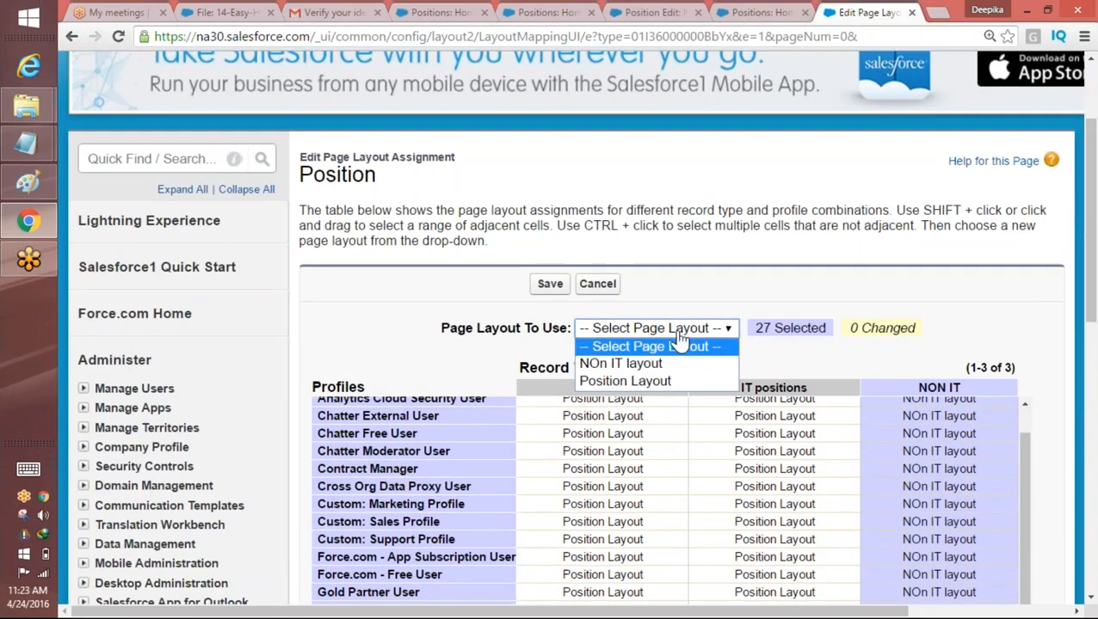
Apply NOn IT layout to all 27 selected NON IT profile entries
left_click(641, 364)
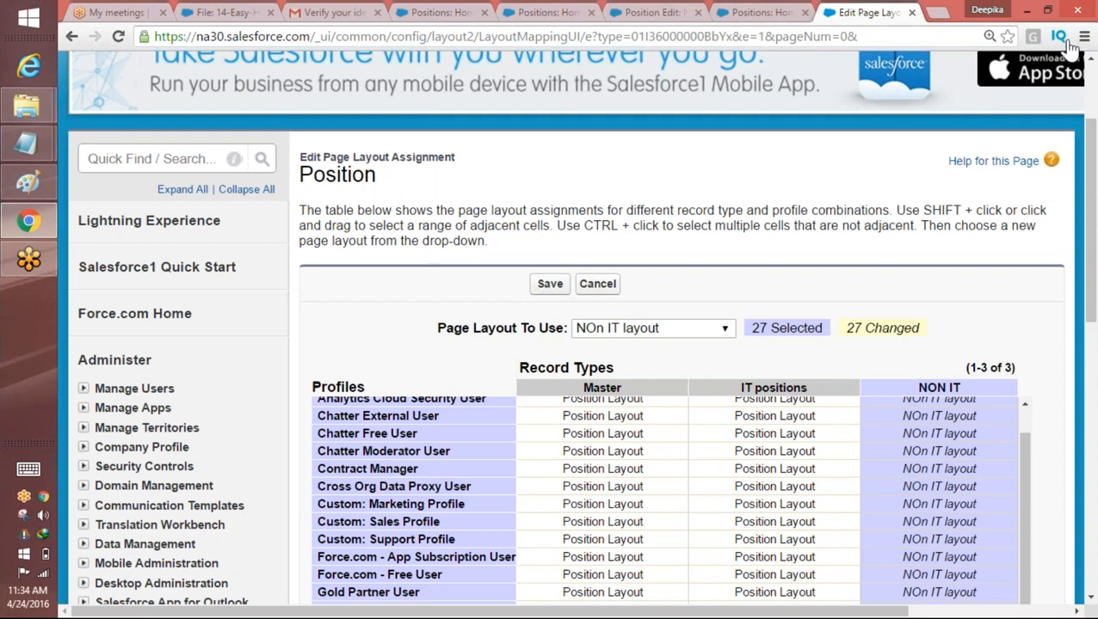
Search Setup Quick Find for 'email templ' and open the Email Templates page
left_click(115, 153)
left_click_drag(1092, 220, 1091, 139)
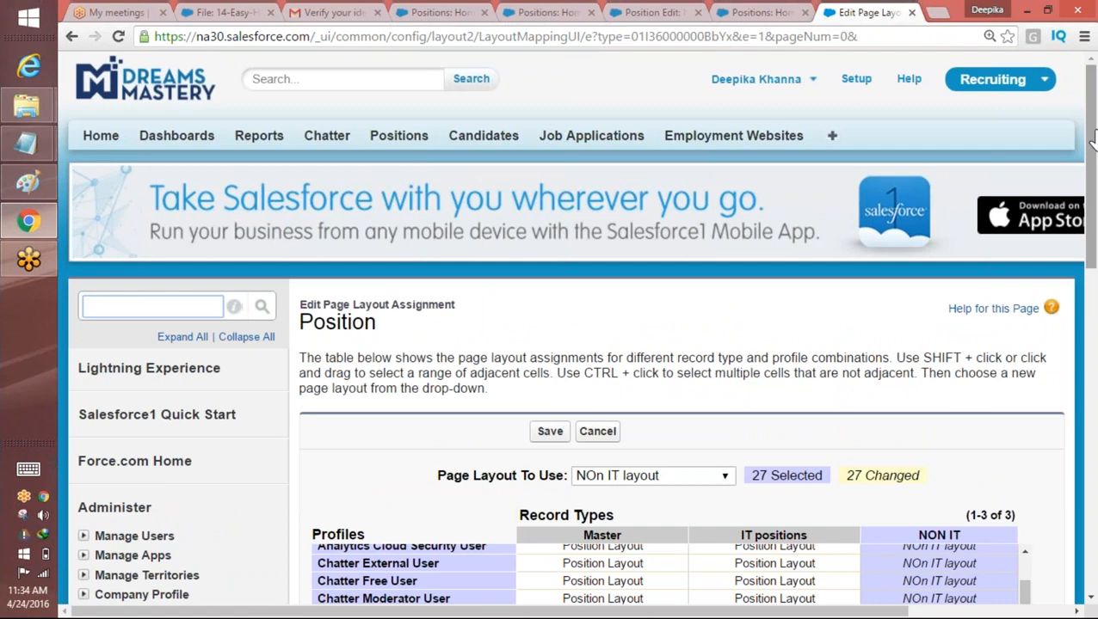
scroll(828, 220, "down", 1)
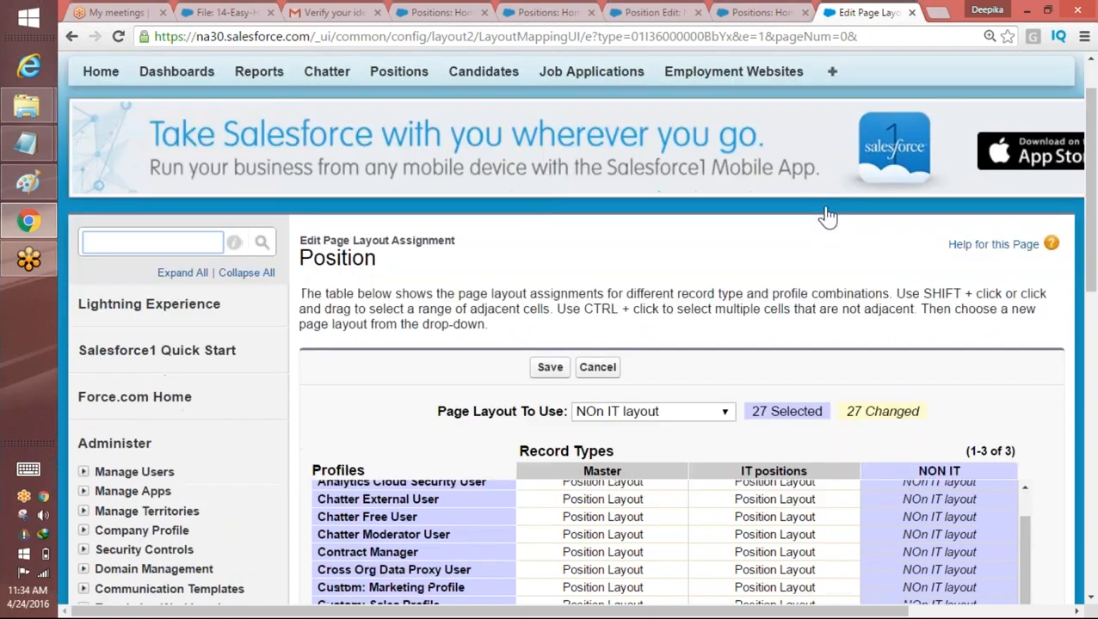
type("email")
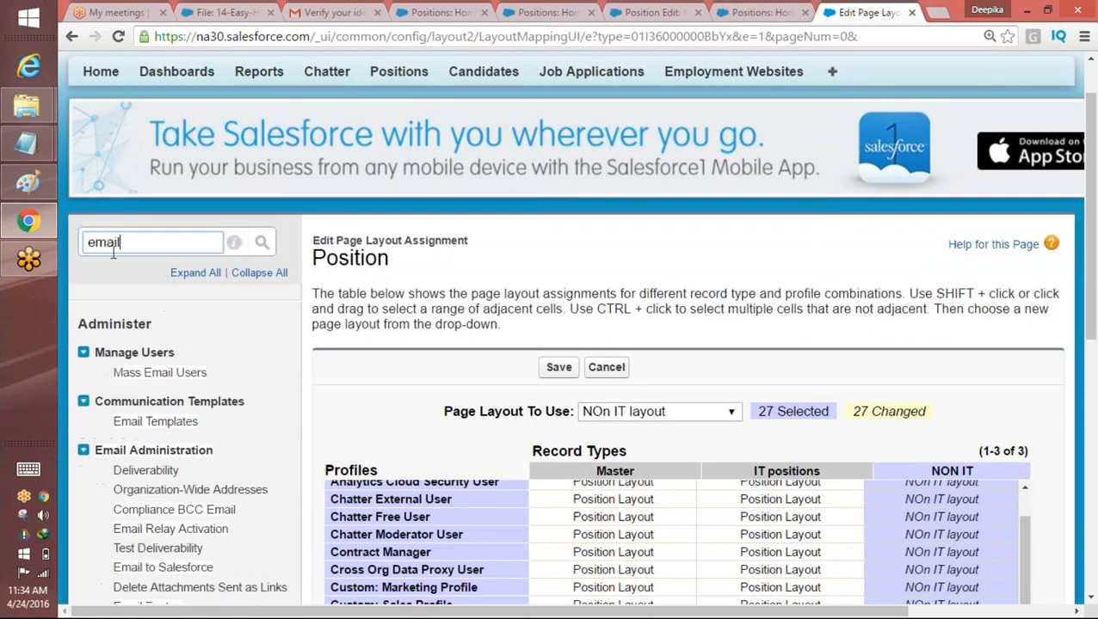
type(" templ")
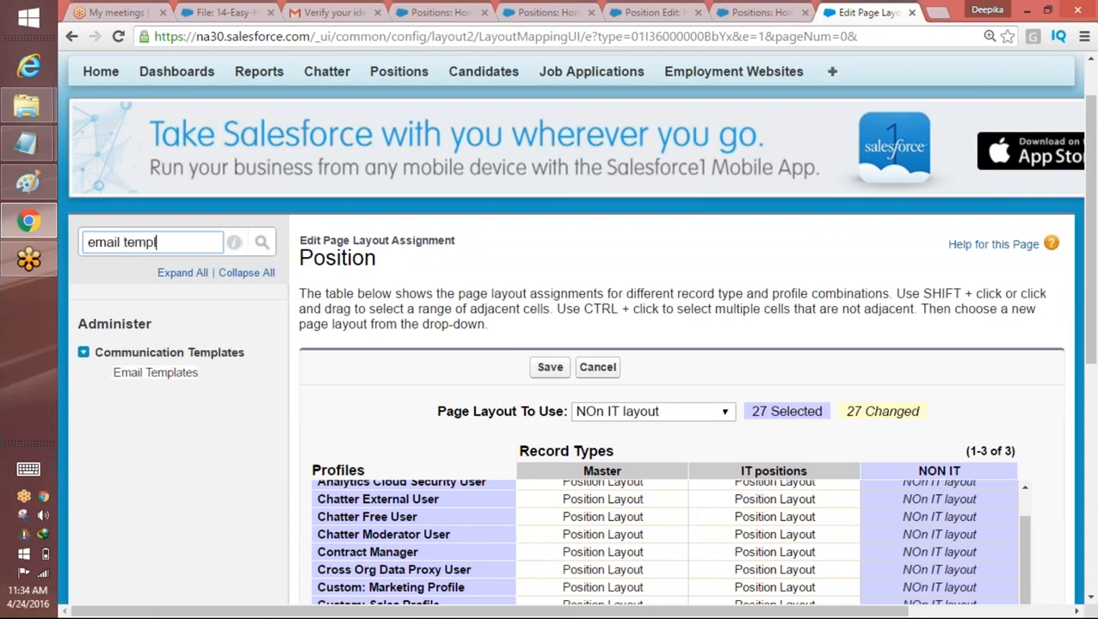
left_click(178, 375)
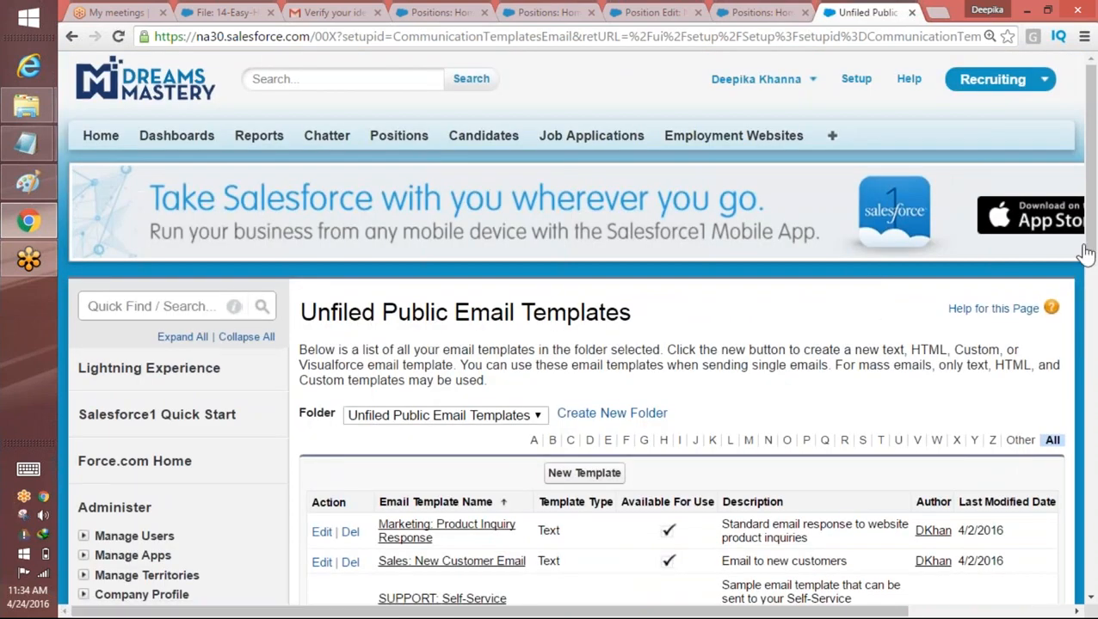
From Setup home, search 'email templ' again and reopen Email Templates
left_click_drag(1092, 209, 1093, 214)
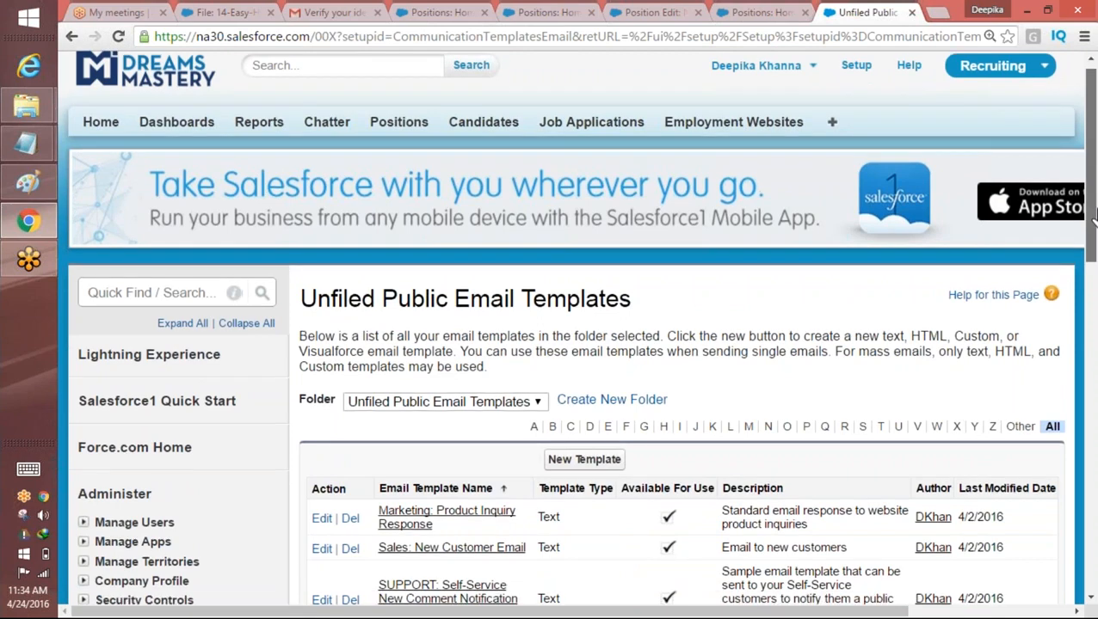
left_click(862, 74)
left_click(135, 307)
type("email templ")
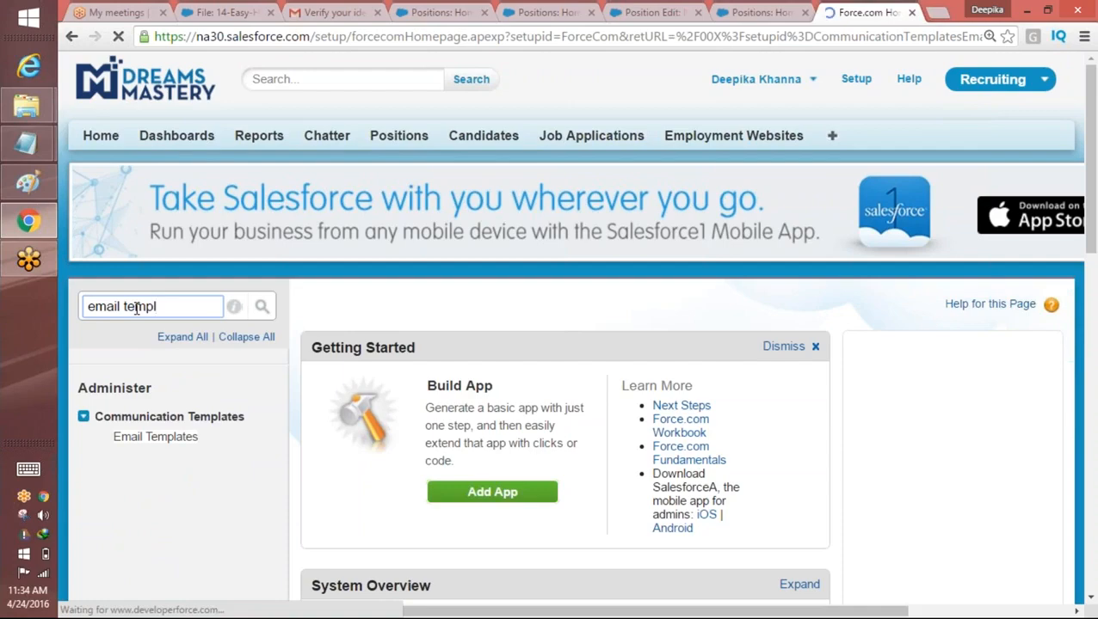
left_click(159, 439)
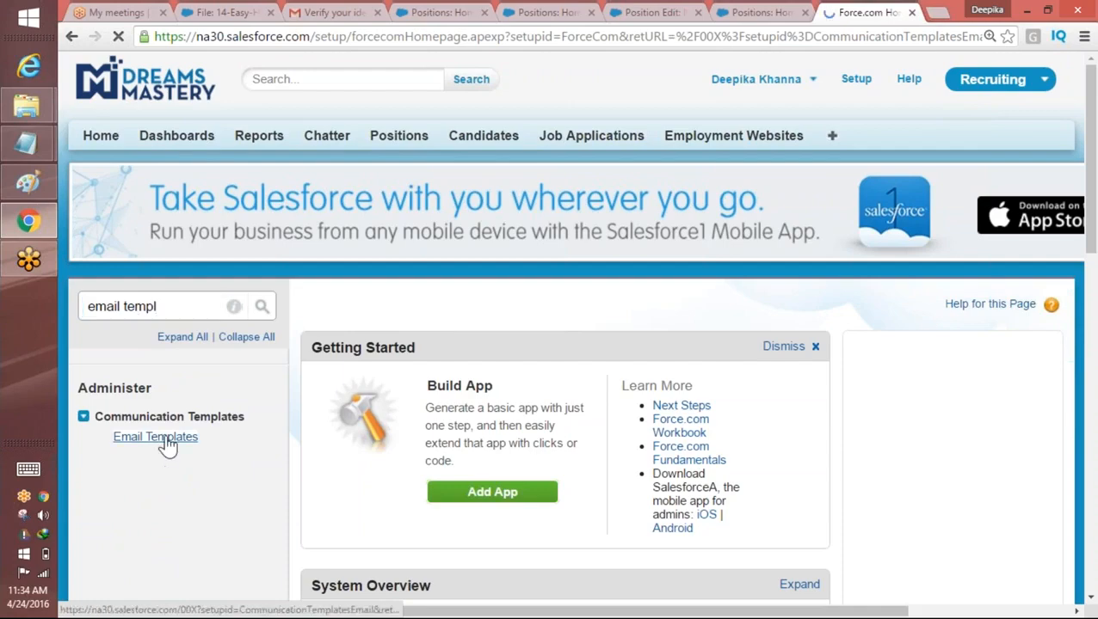
Switch the template folder to My Personal Email Templates
left_click_drag(1090, 213, 1093, 293)
left_click_drag(1092, 234, 1092, 266)
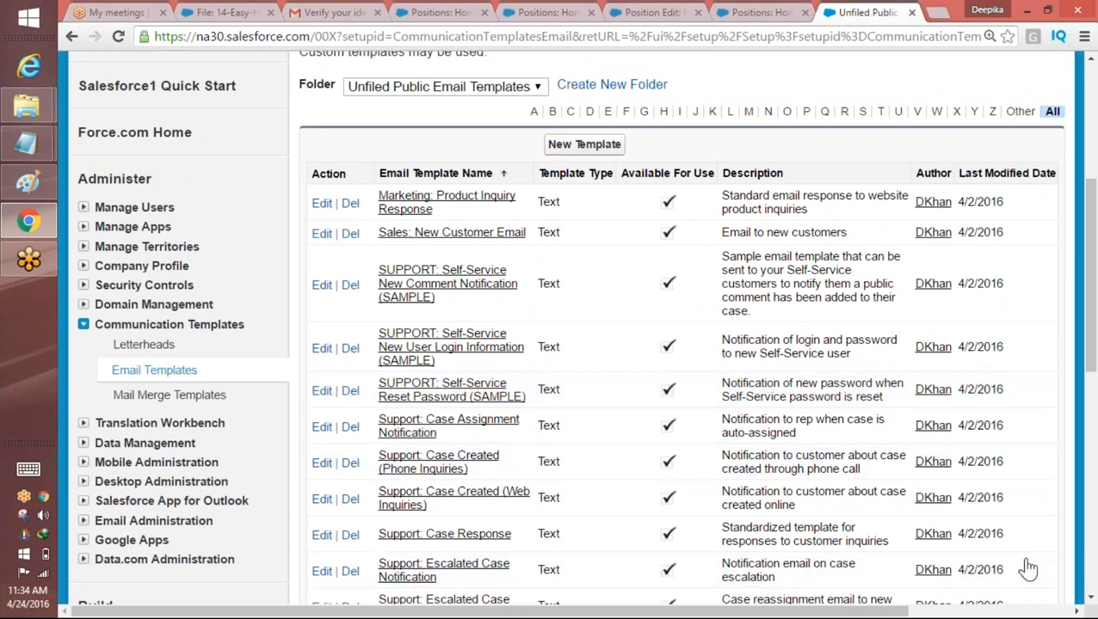
left_click_drag(896, 612, 1075, 612)
left_click(300, 88)
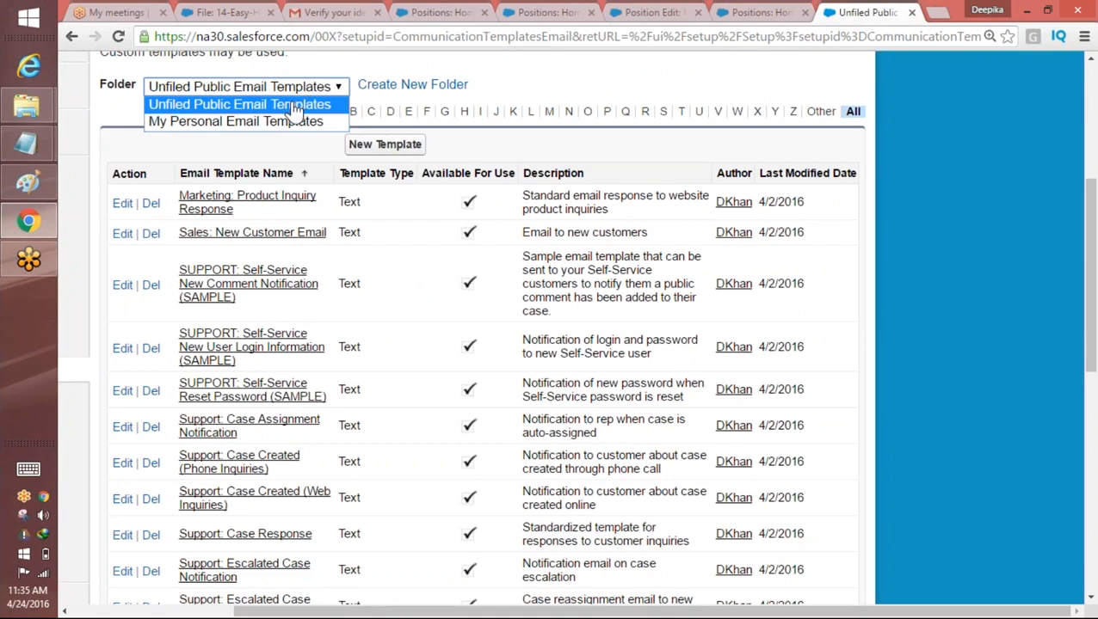
left_click(298, 123)
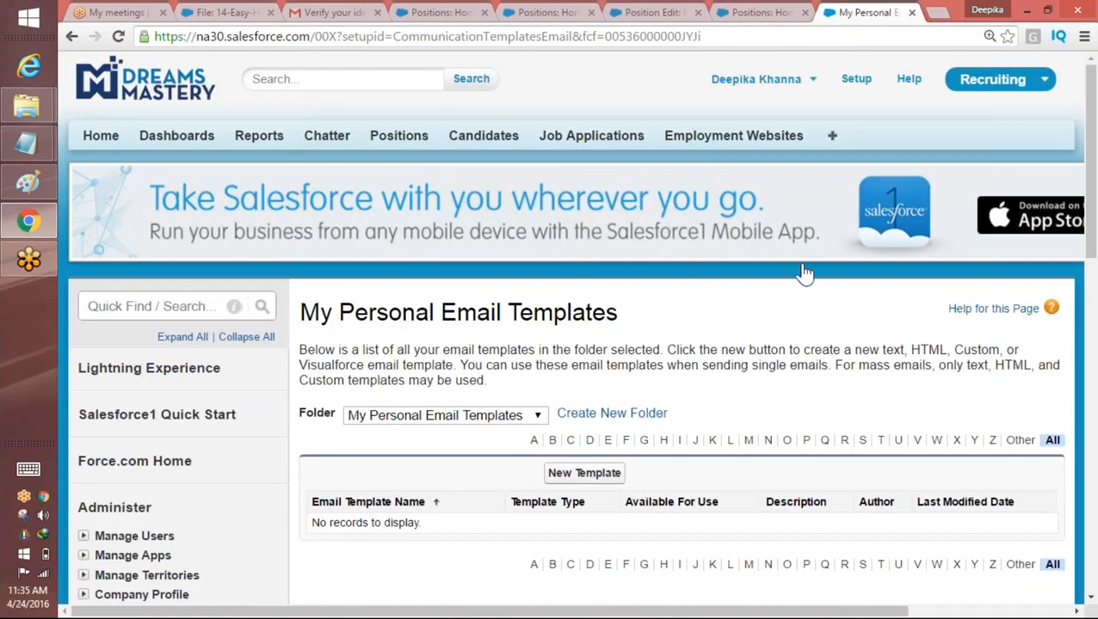
scroll(604, 392, "down", 1)
Start a new template and review the type options, including HTML (using Letterhead)
left_click(600, 357)
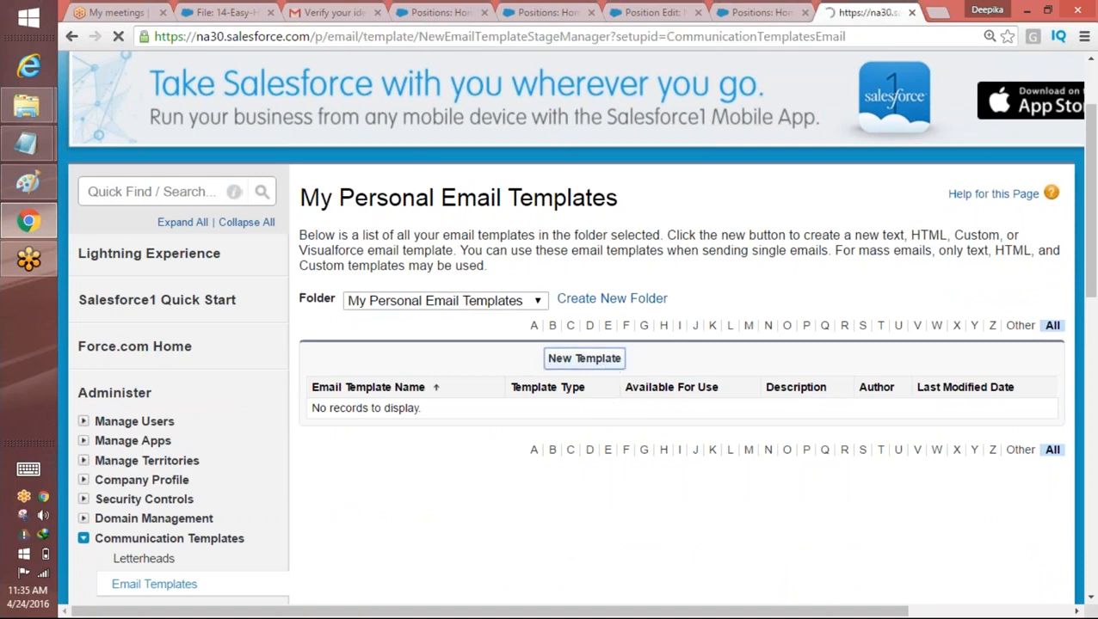
left_click_drag(1090, 193, 1093, 239)
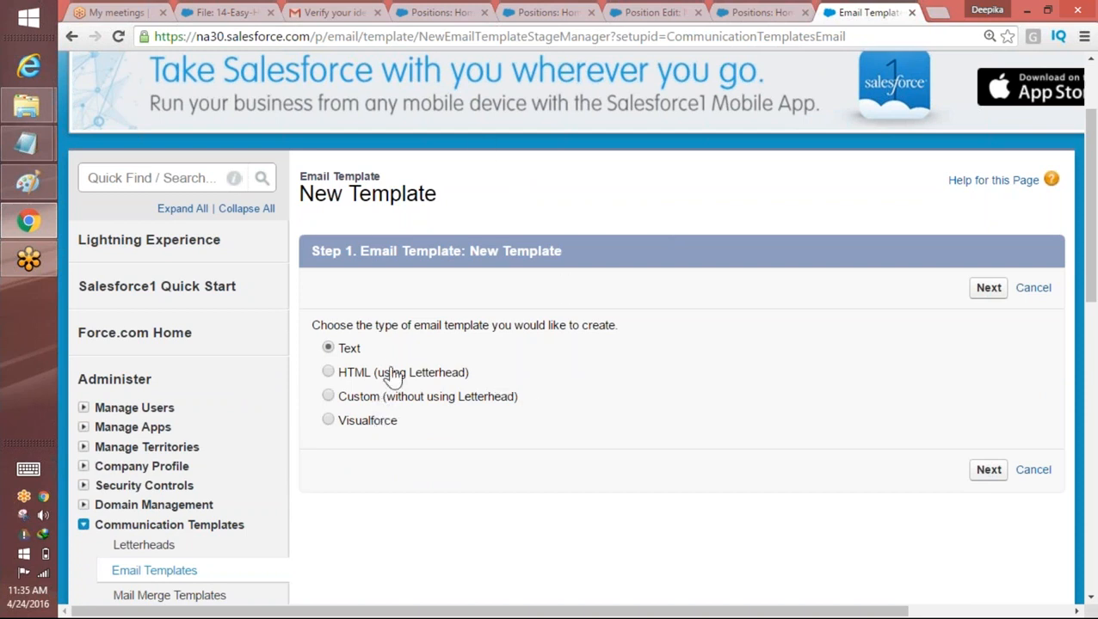
left_click_drag(400, 372, 463, 389)
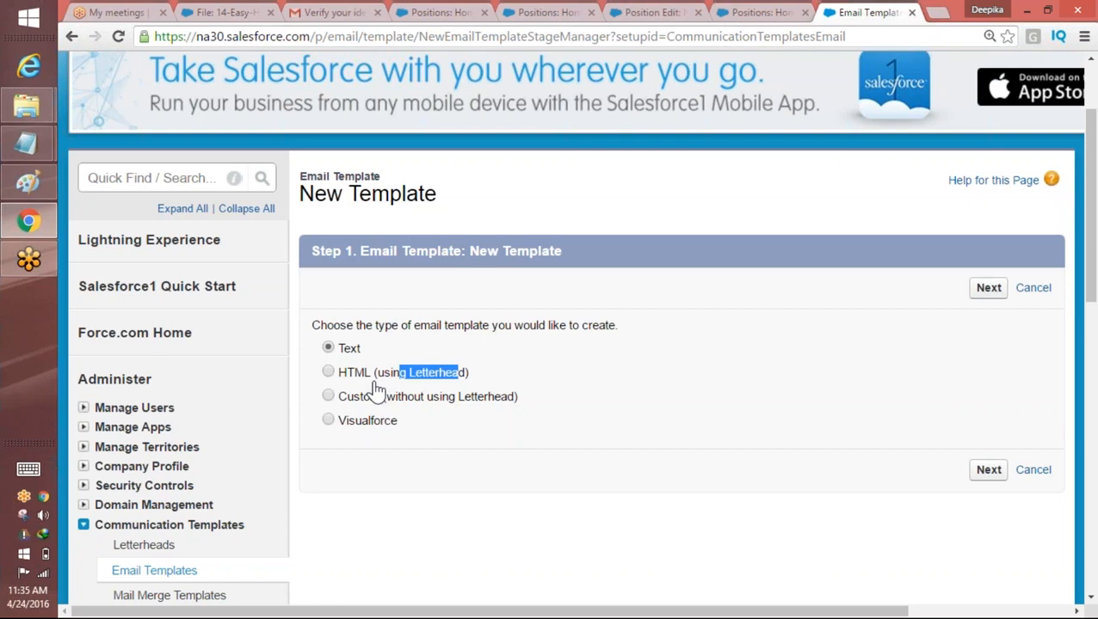
Search Setup Quick Find for 'lett' to find Letterheads
left_click(144, 177)
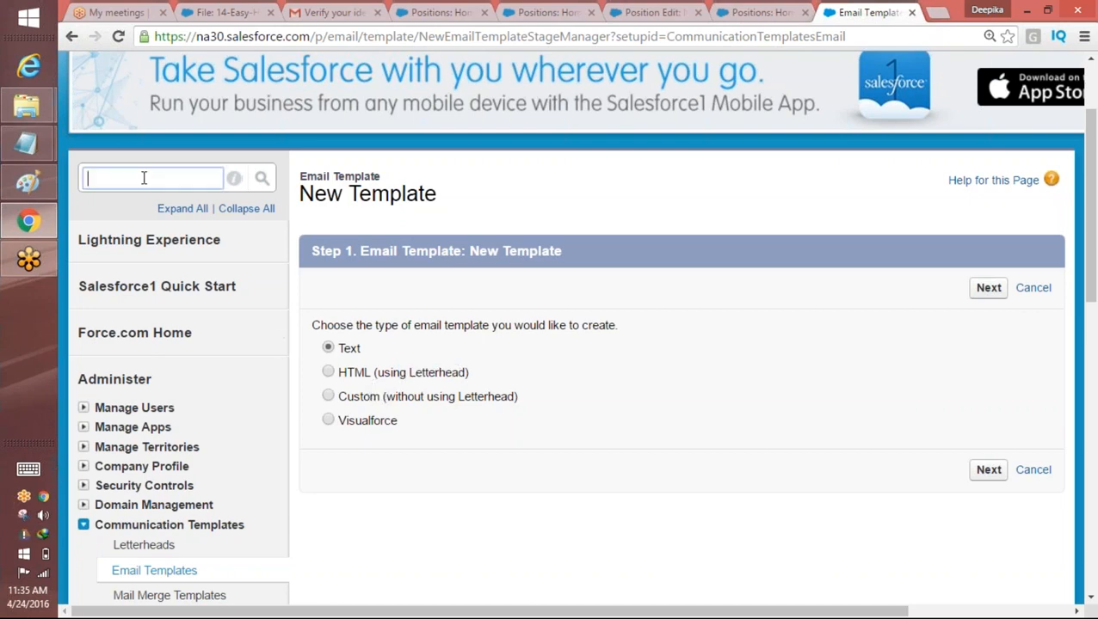
type("letter")
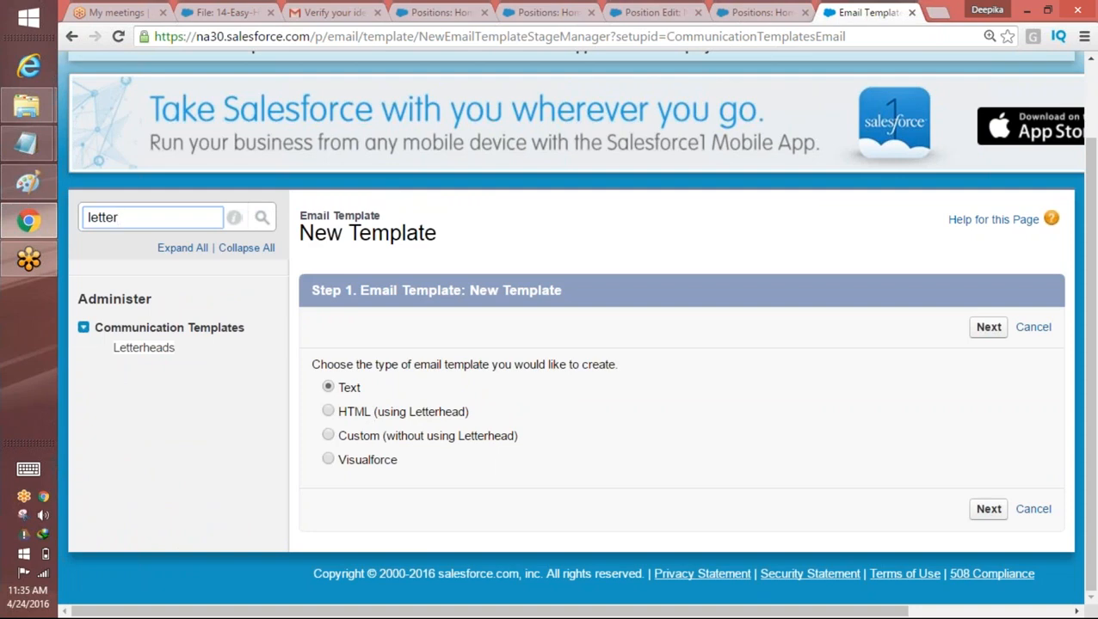
left_click_drag(147, 186, 139, 354)
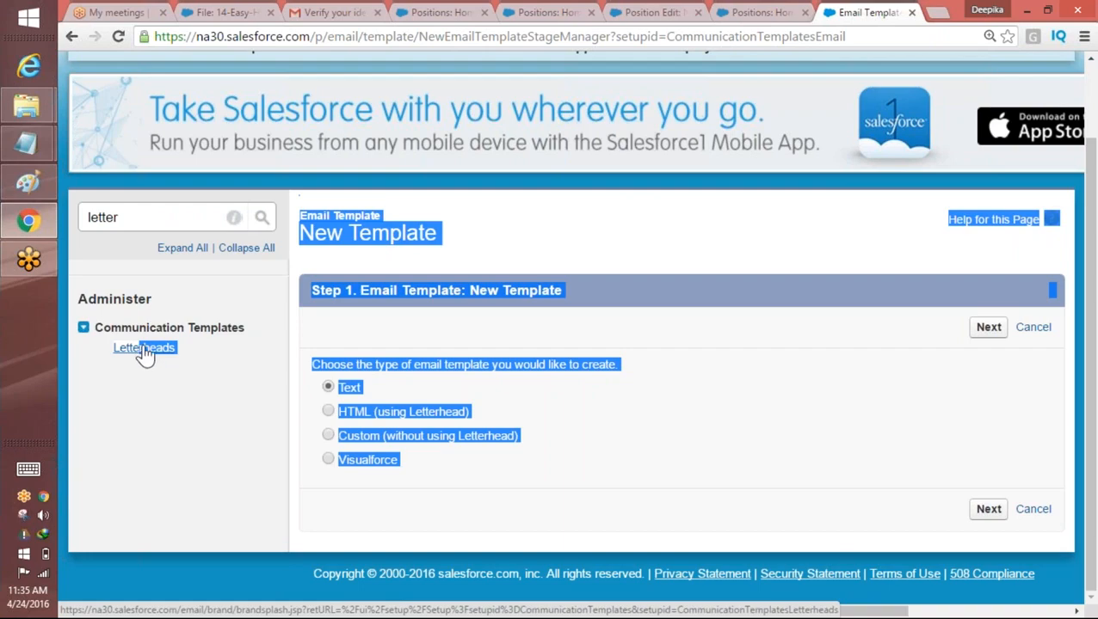
View the empty letterheads list and bring up a blank New Letterhead form
left_click(142, 354)
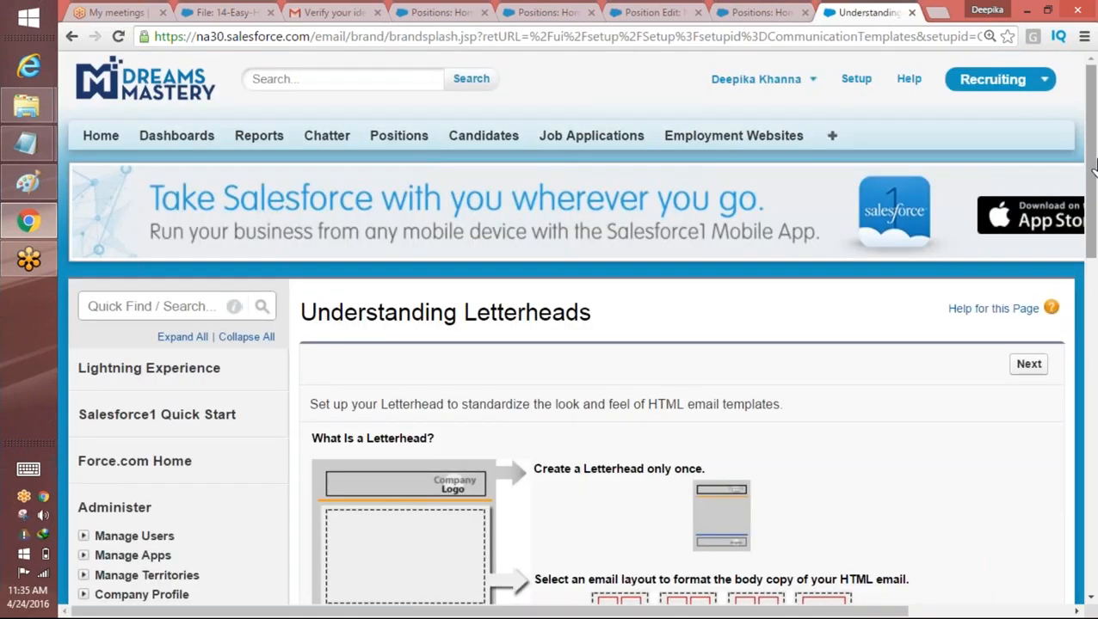
scroll(784, 173, "down", 5)
left_click_drag(1091, 258, 1091, 183)
left_click(1029, 203)
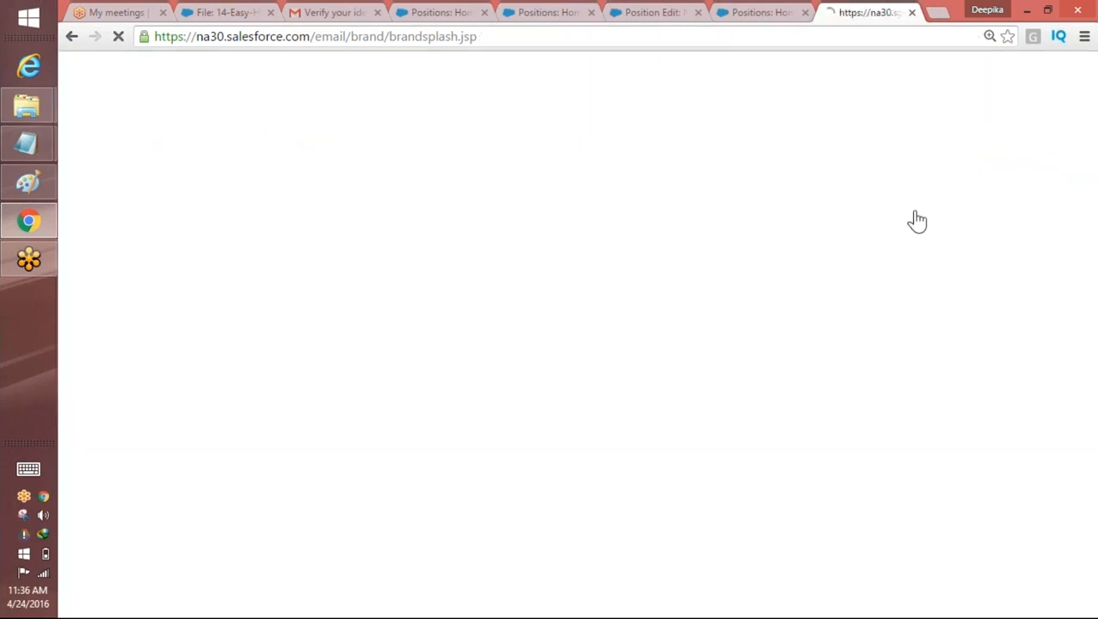
scroll(1092, 200, "down", 2)
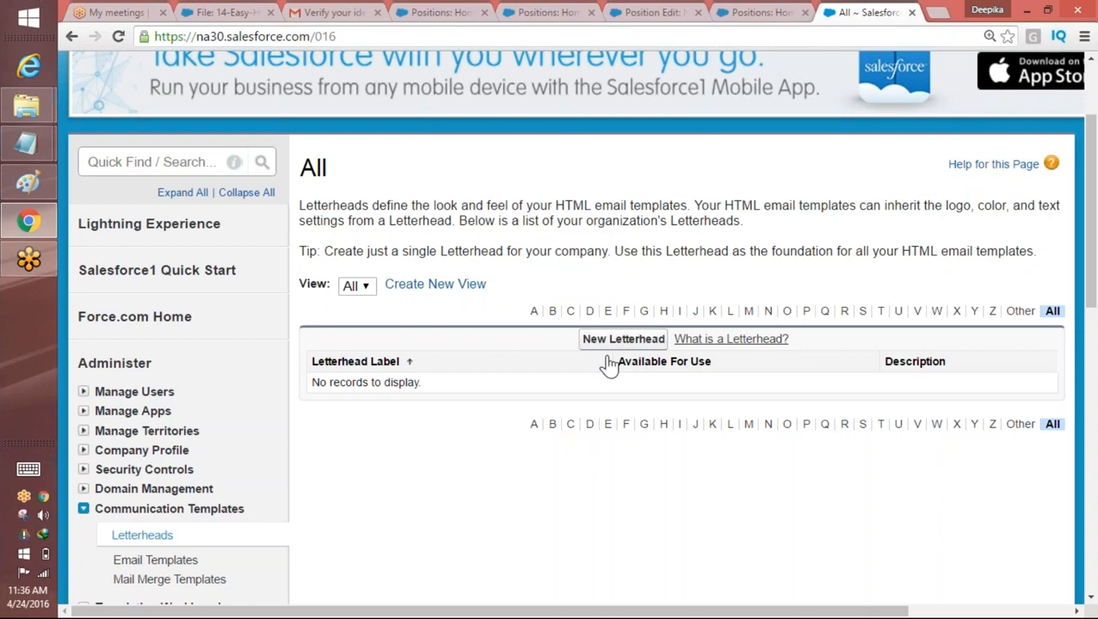
left_click(623, 339)
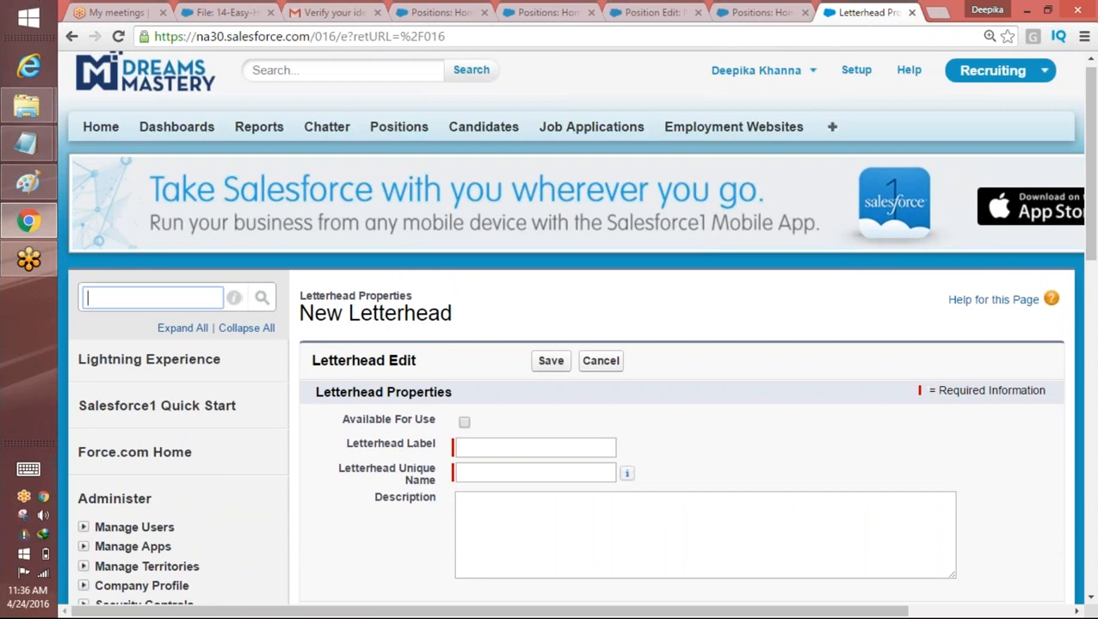
Search Quick Find for 'email' and return to Email Templates
type("email")
left_click(156, 476)
left_click(177, 479)
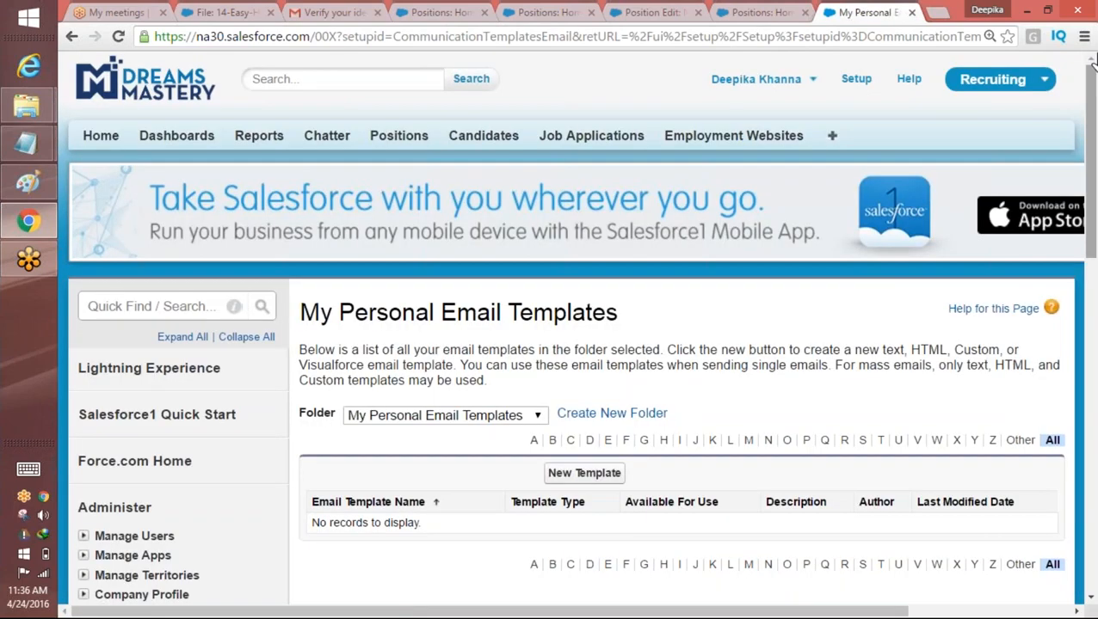
Choose the HTML (using Letterhead) template type and hit the Active Letterhead Required notice
left_click(582, 474)
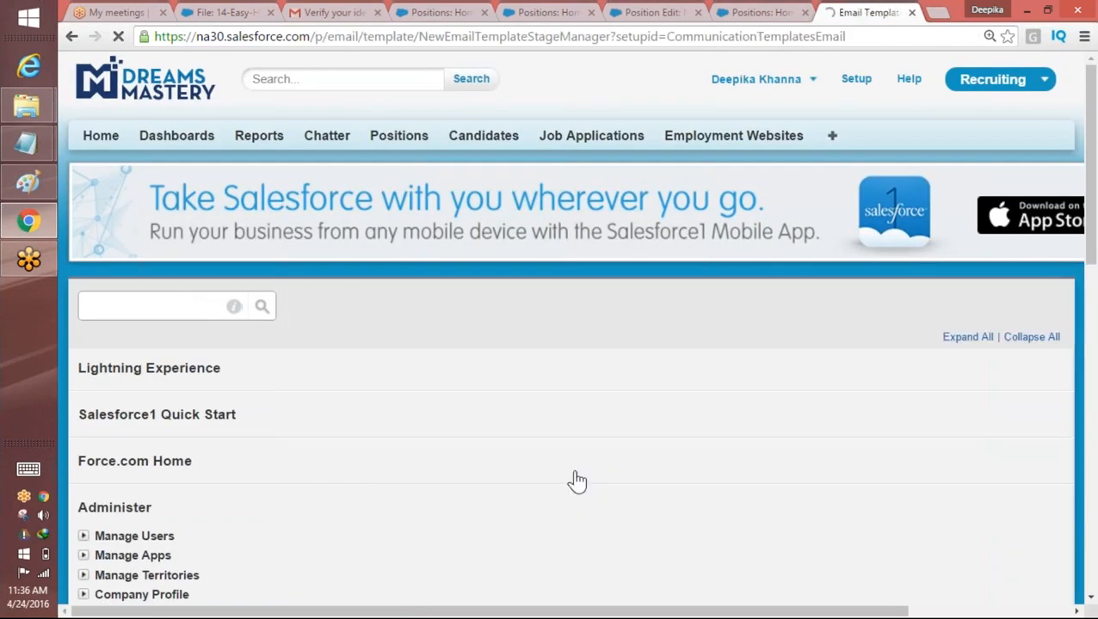
left_click(328, 501)
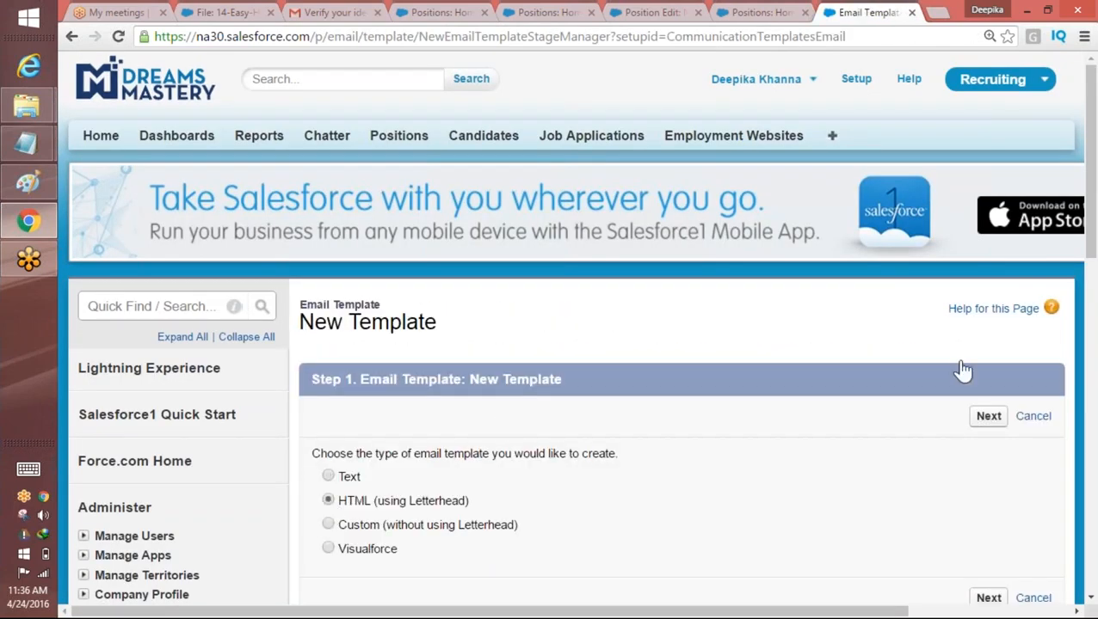
scroll(477, 314, "down", 1)
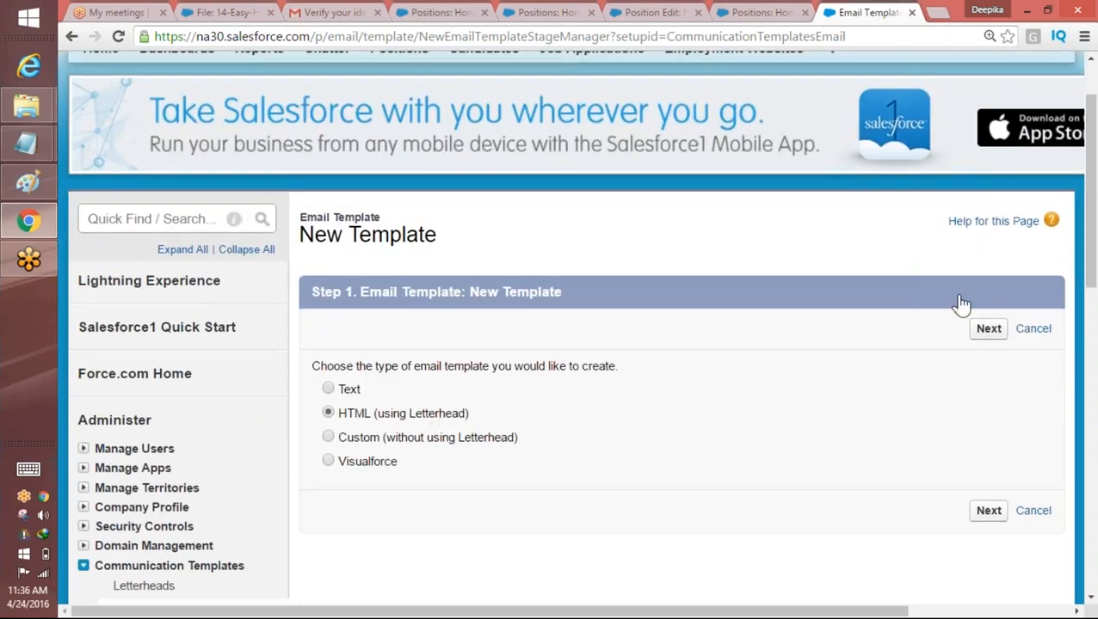
left_click(988, 330)
left_click_drag(1092, 241, 1092, 293)
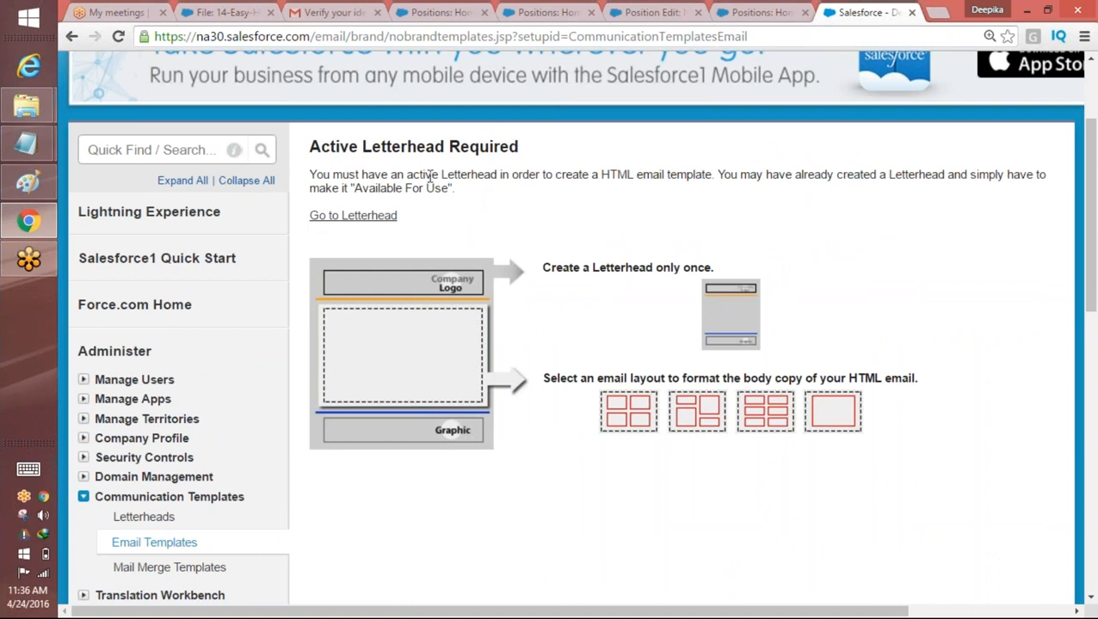
left_click_drag(419, 175, 495, 168)
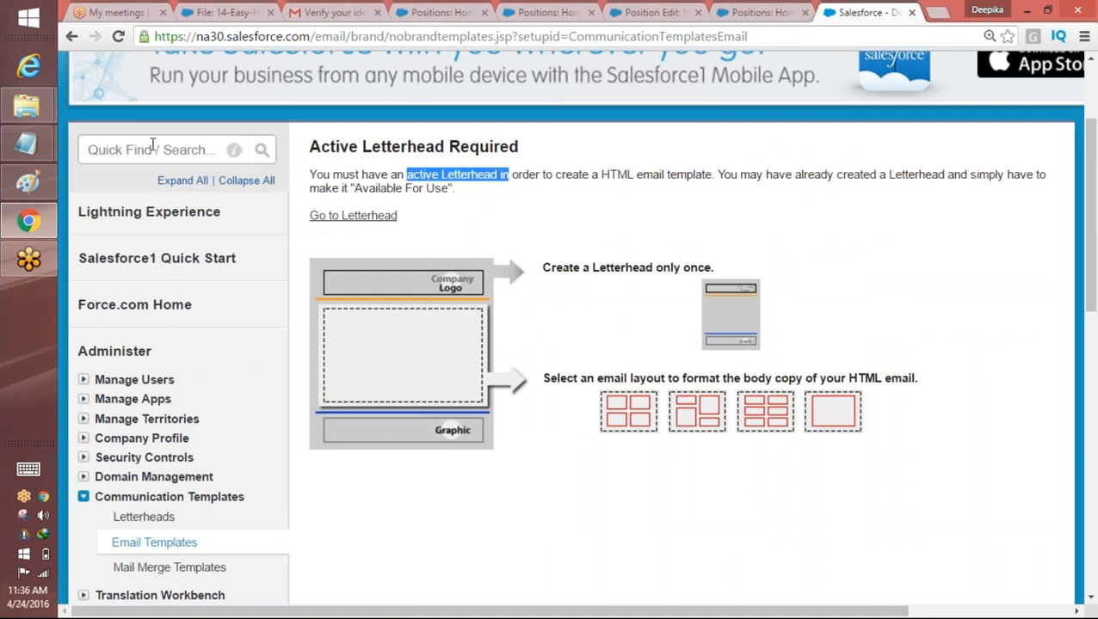
Go to the Letterheads setup page from the sidebar
left_click(139, 517)
left_click_drag(1090, 143, 1091, 254)
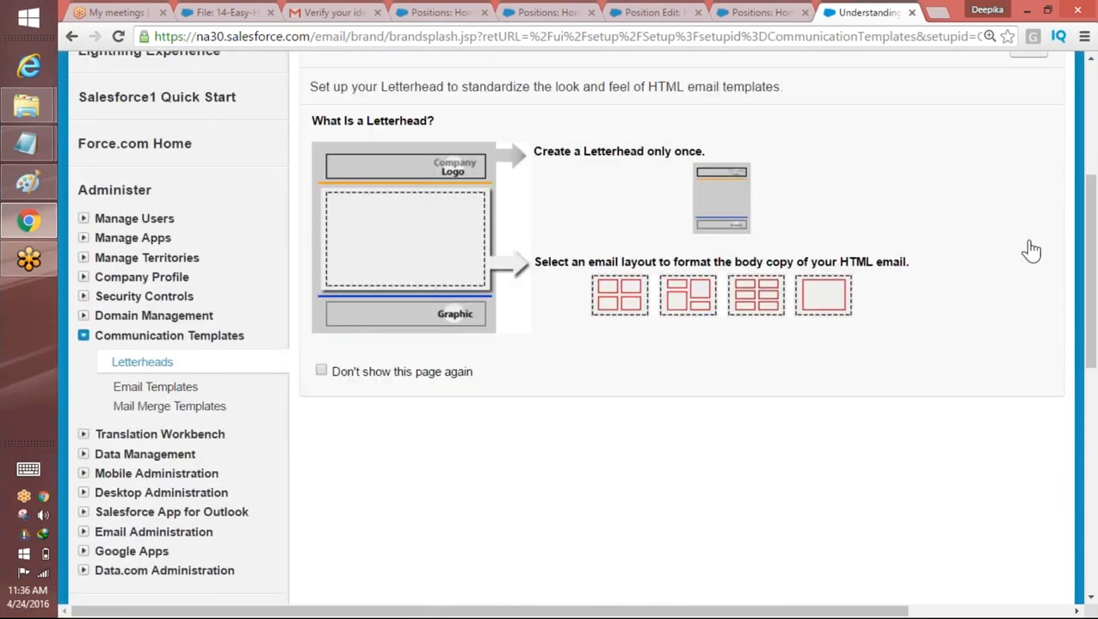
scroll(1032, 250, "up", 4)
scroll(1031, 275, "down", 1)
Continue past Understanding Letterheads and start a new letterhead
left_click(1025, 297)
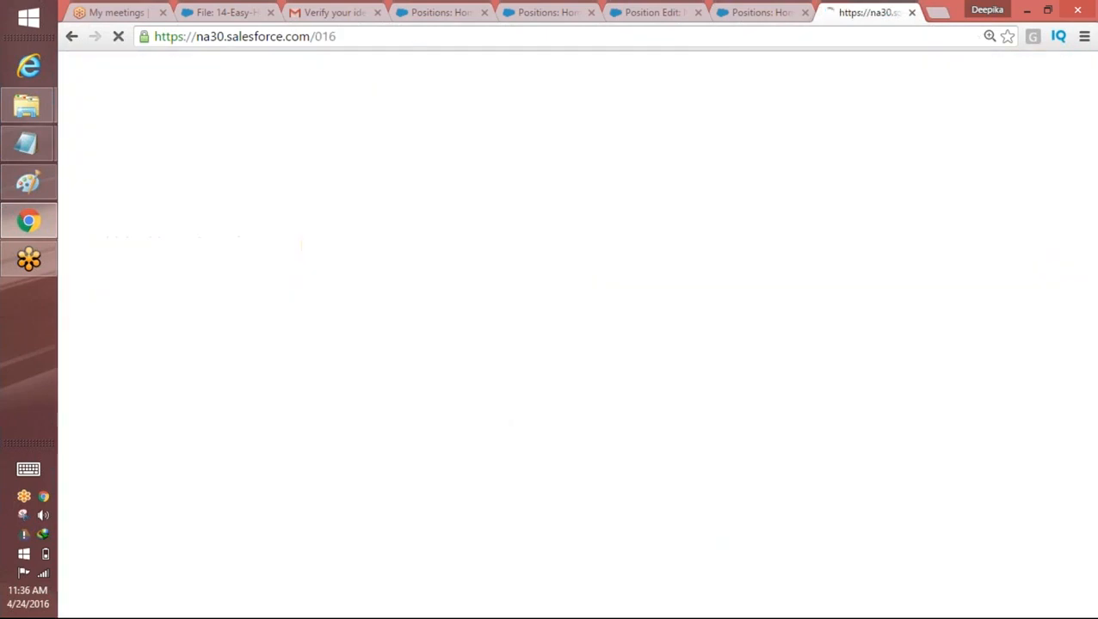
scroll(642, 184, "down", 3)
left_click(618, 325)
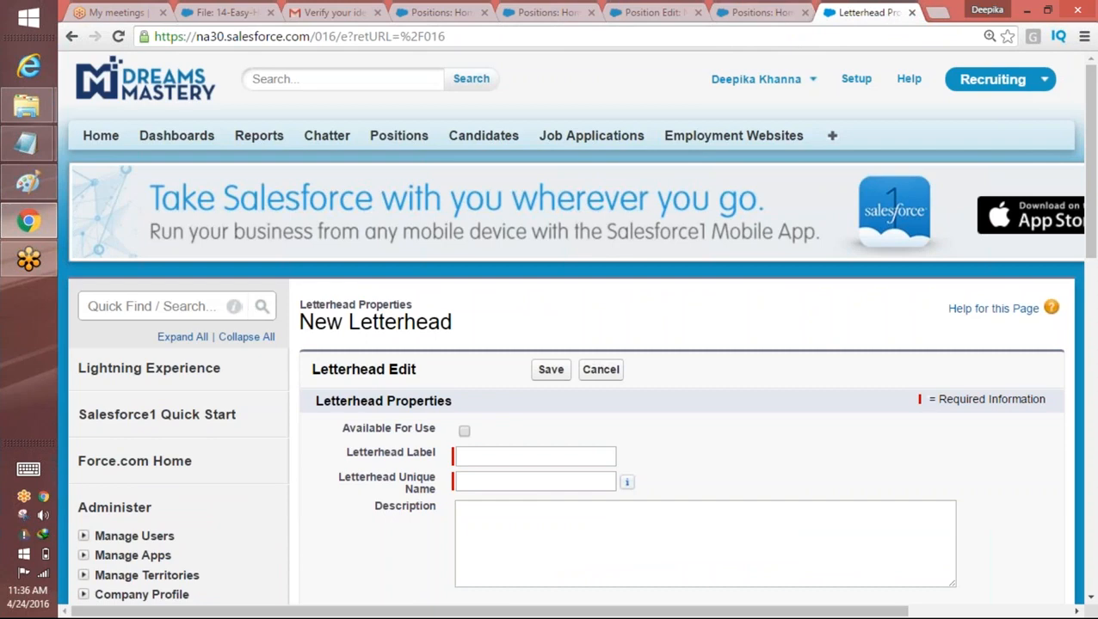
Label the letterhead RecruitingCompanyLetterhead, let the unique name auto-fill, and save
left_click(516, 456)
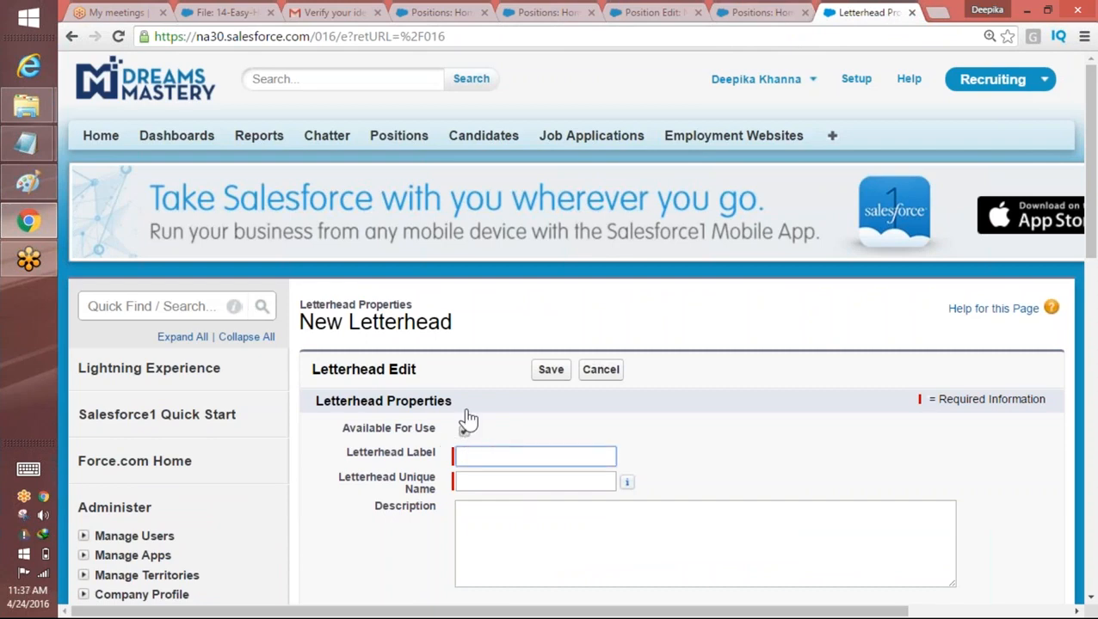
left_click_drag(1090, 239, 1092, 250)
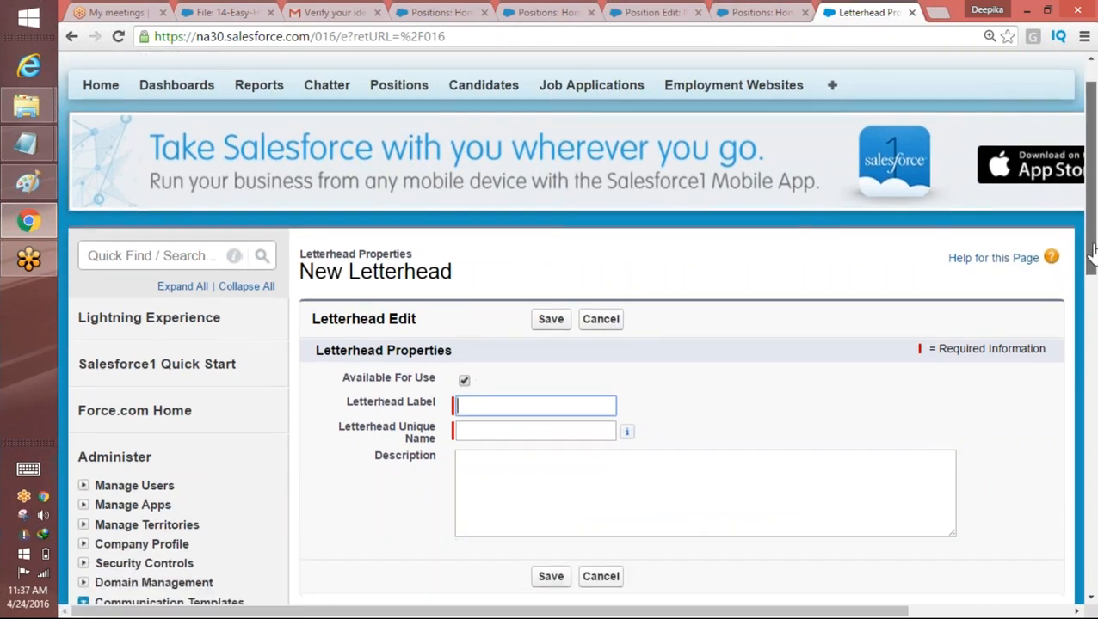
left_click(516, 409)
type("R")
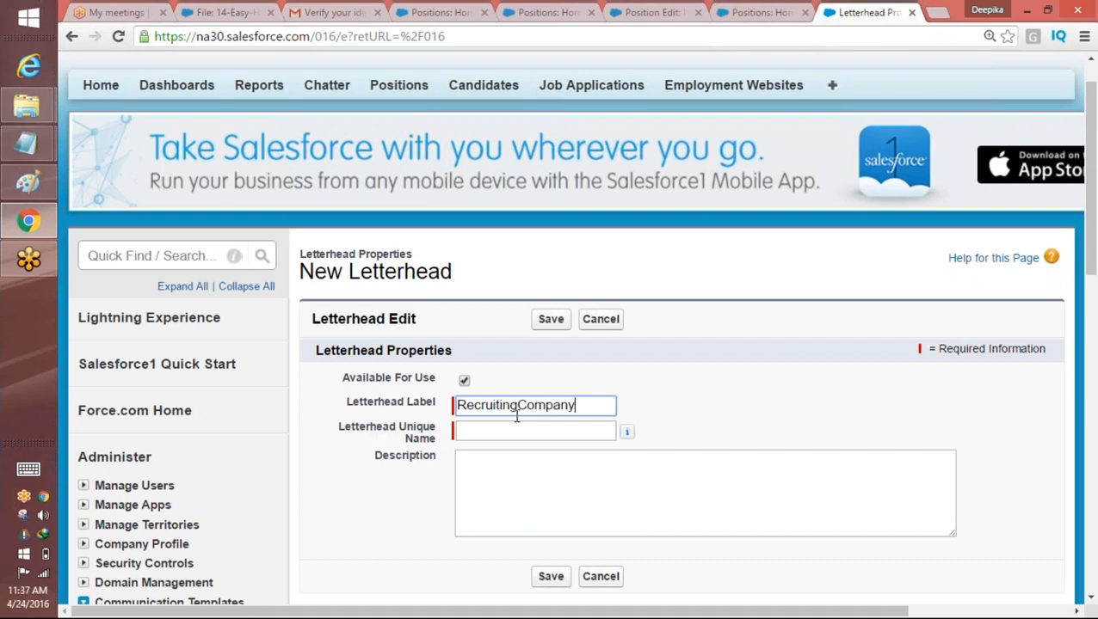
type("head")
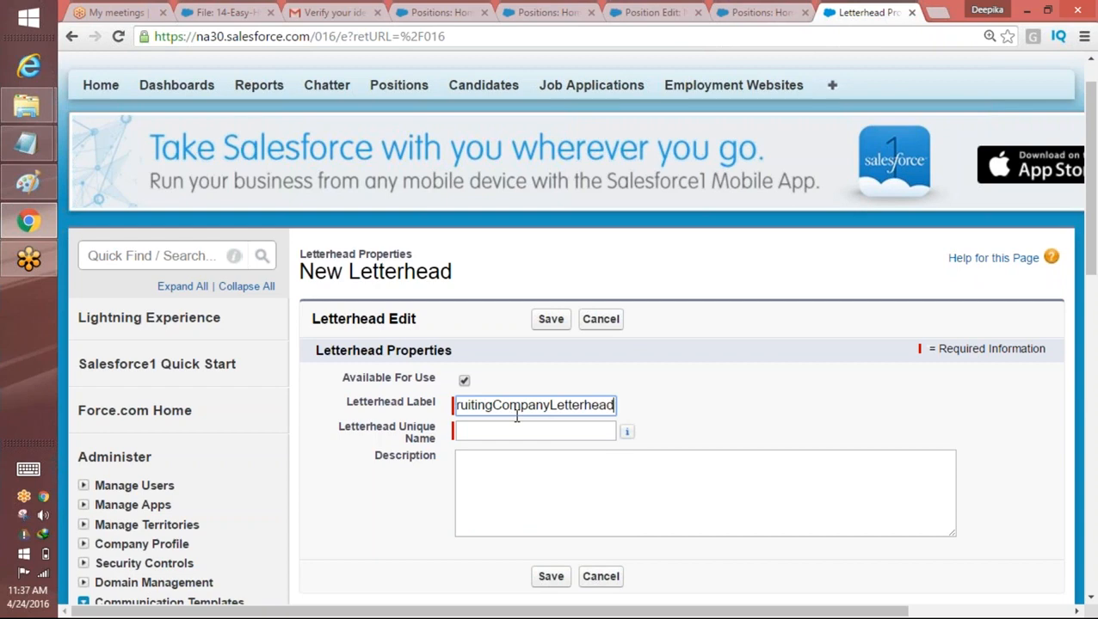
key("Tab")
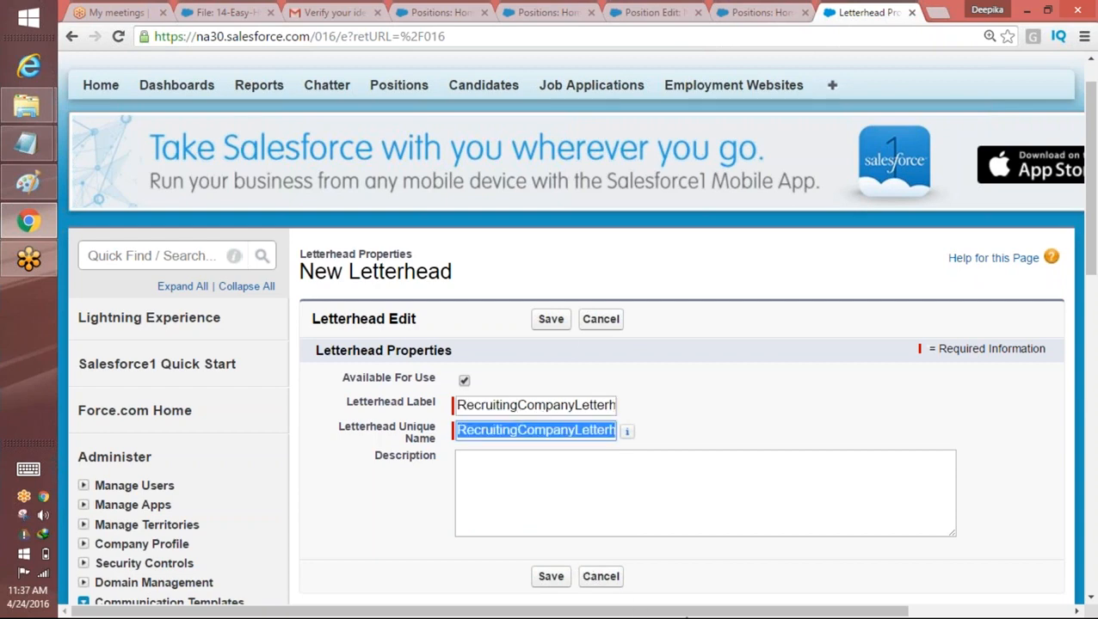
left_click(551, 320)
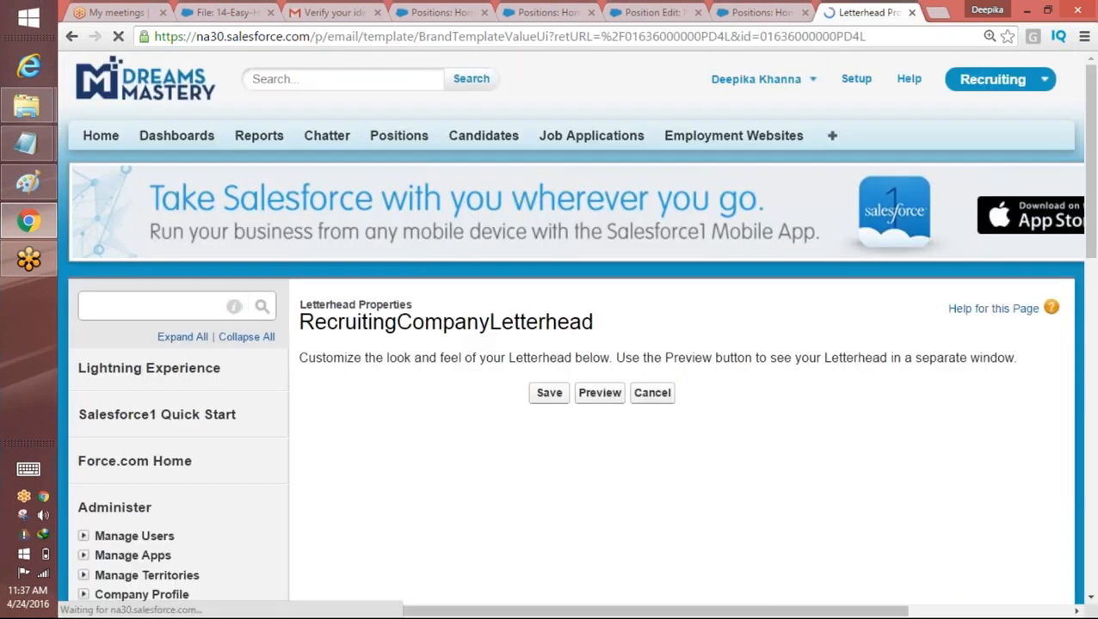
Put the LogoforRecruting image into the letterhead header
left_click_drag(1091, 255, 1093, 320)
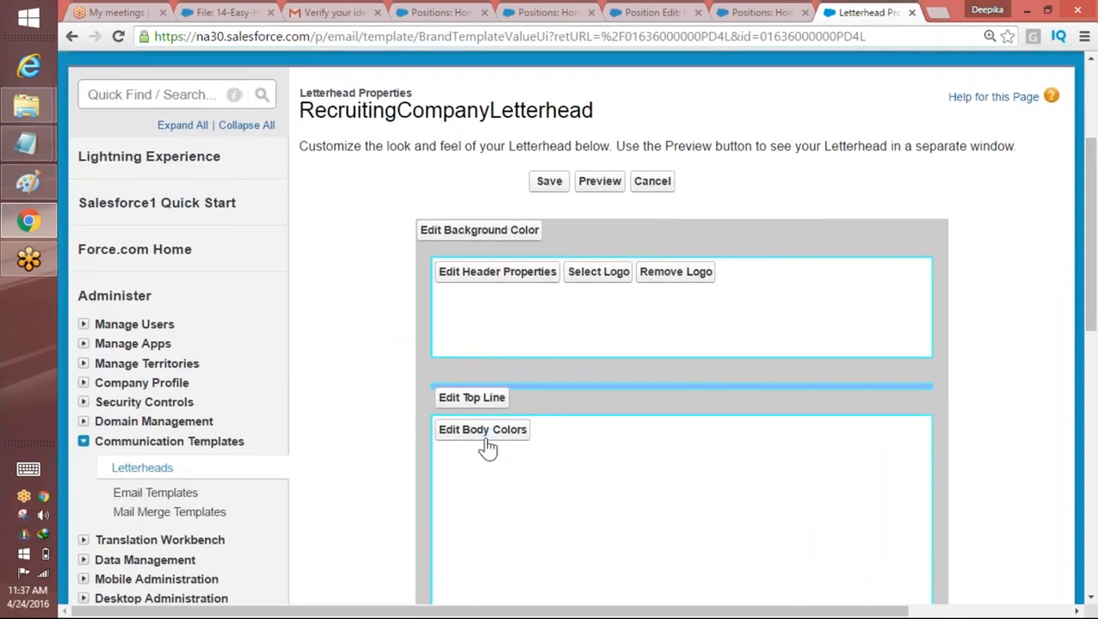
left_click(598, 272)
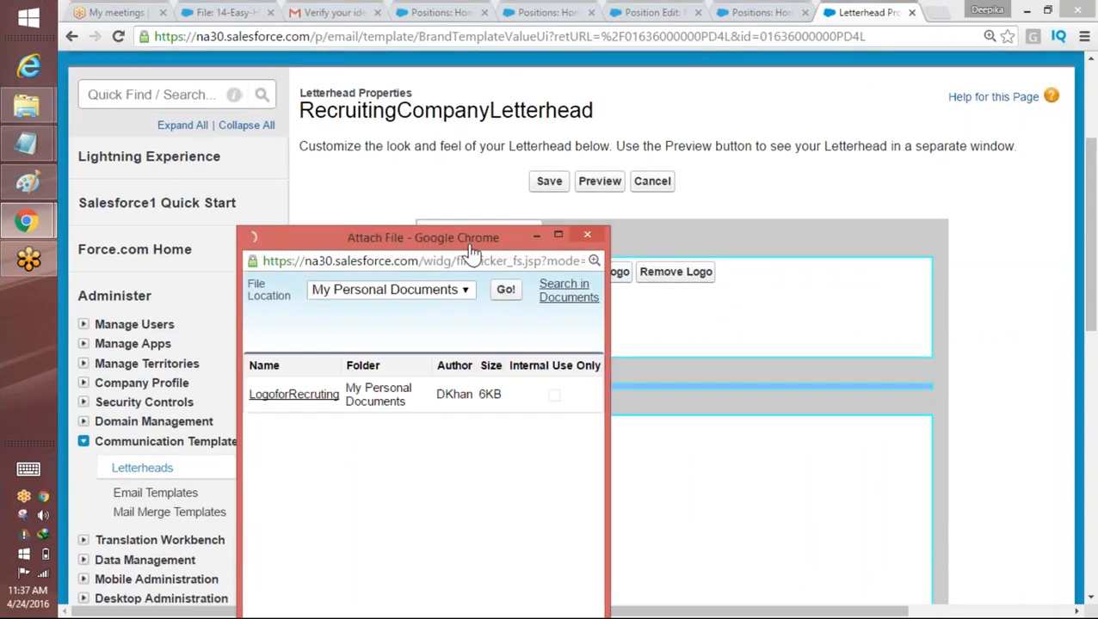
left_click(271, 392)
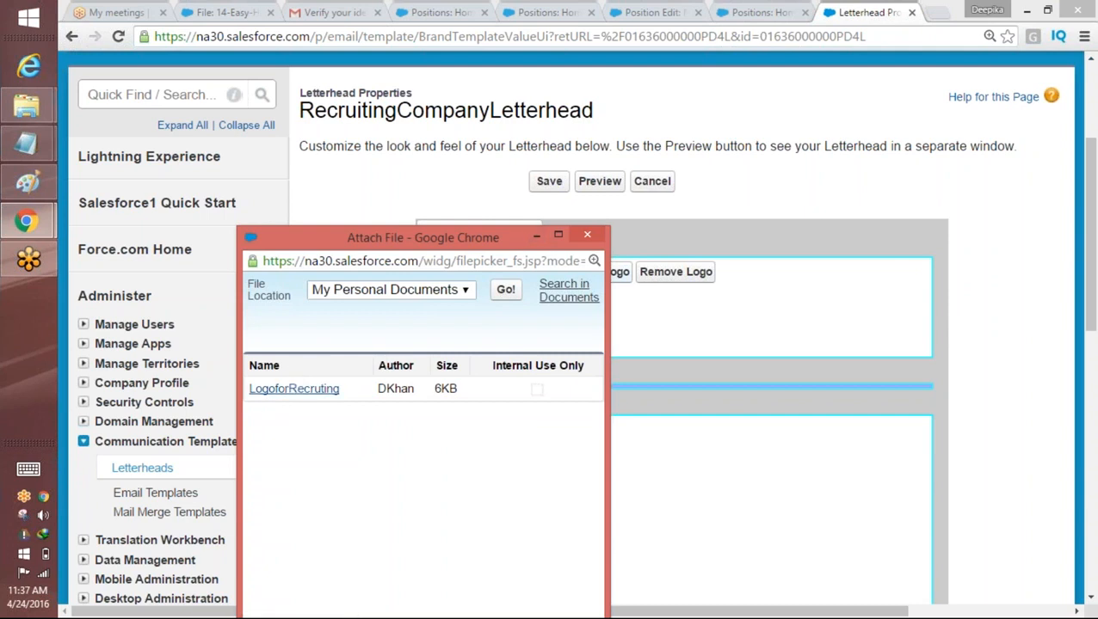
left_click(315, 395)
Put the LogoforRecruting image into the letterhead footer as well
left_click_drag(1091, 210, 1093, 460)
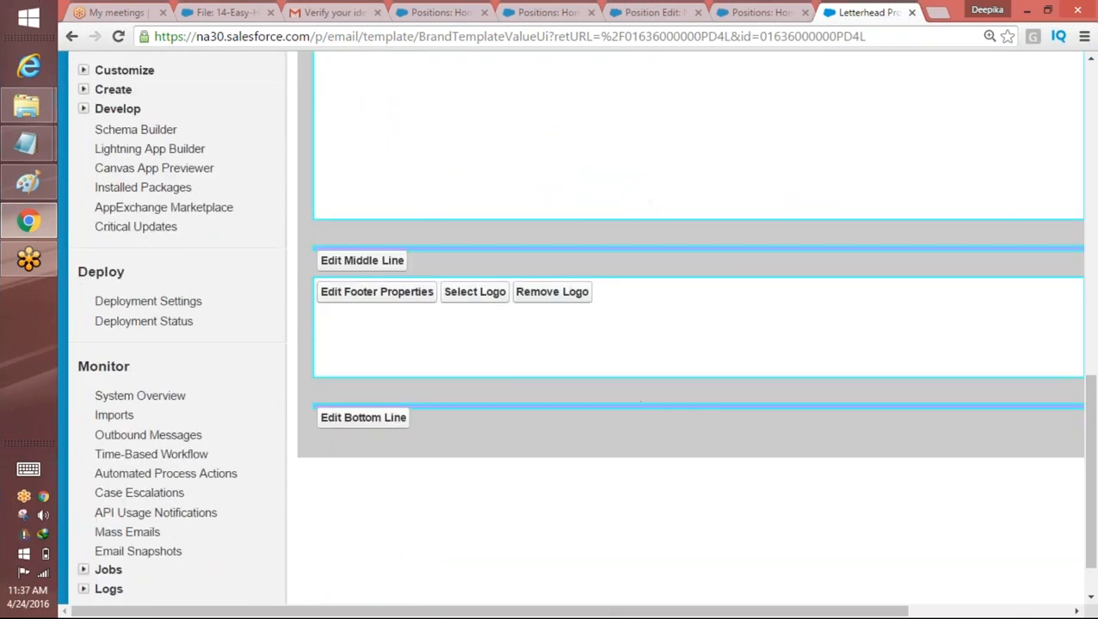
left_click(486, 294)
left_click(195, 393)
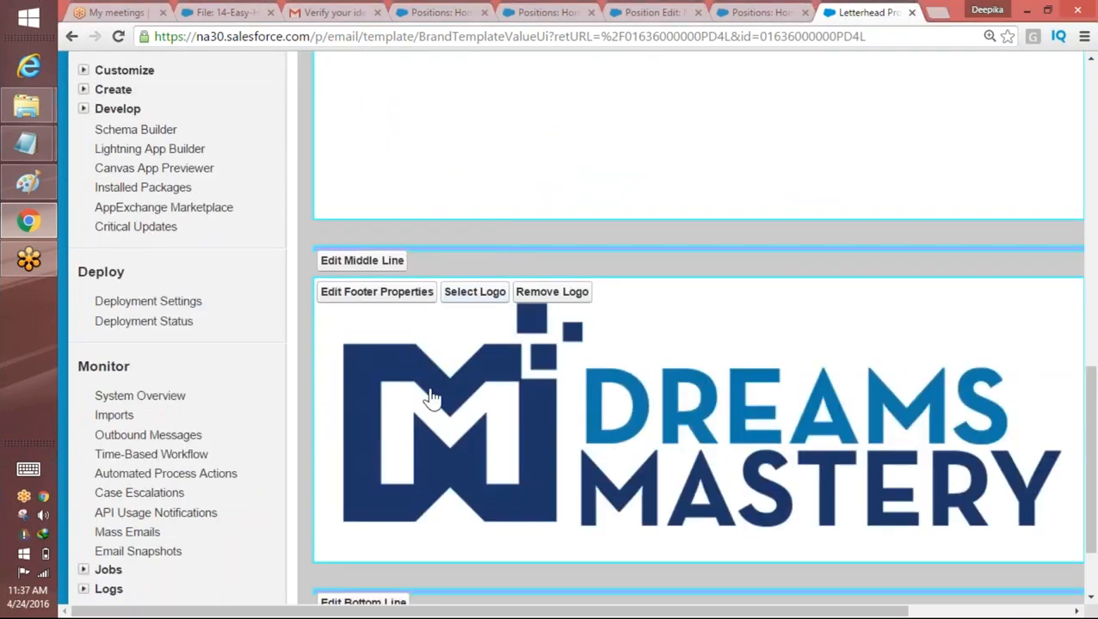
left_click_drag(1089, 416, 1090, 180)
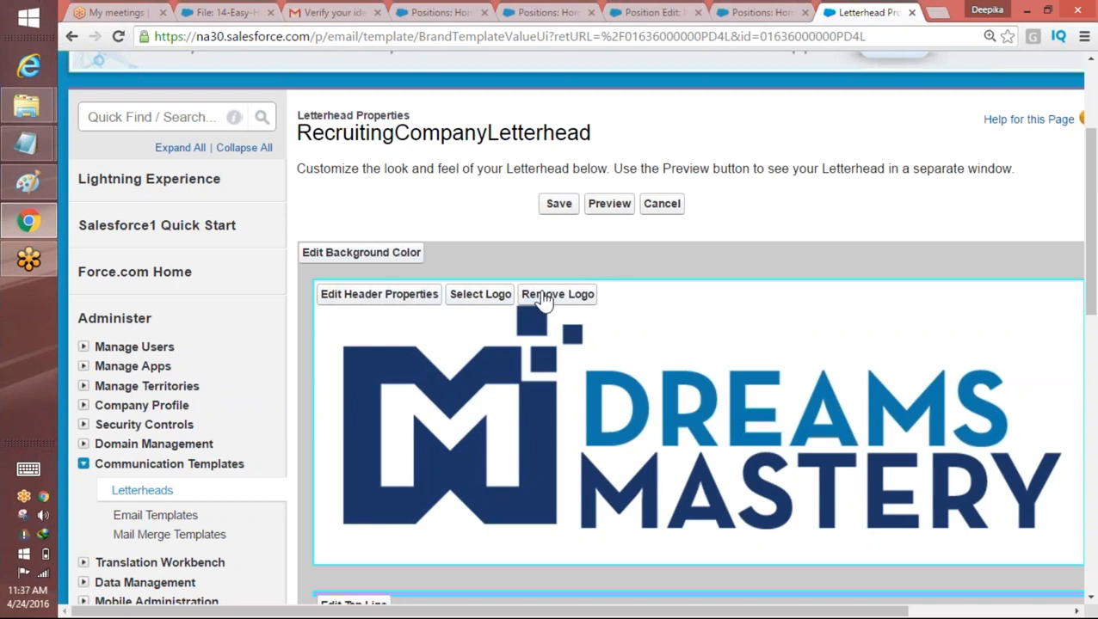
Review the header colour, alignment and height properties, then cancel without changes
left_click(381, 296)
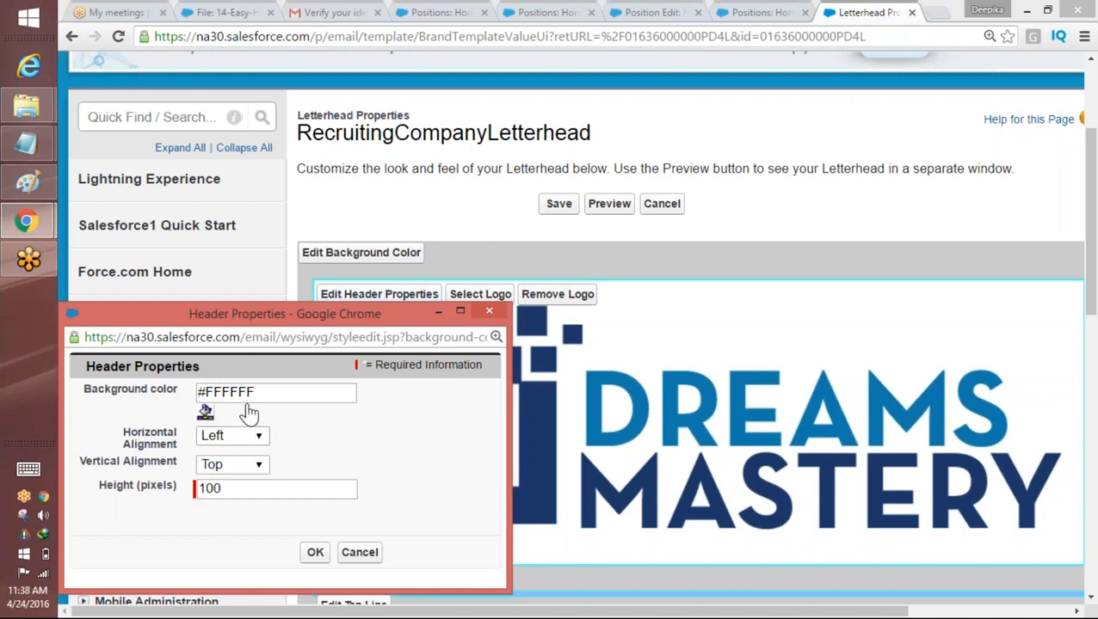
left_click(360, 556)
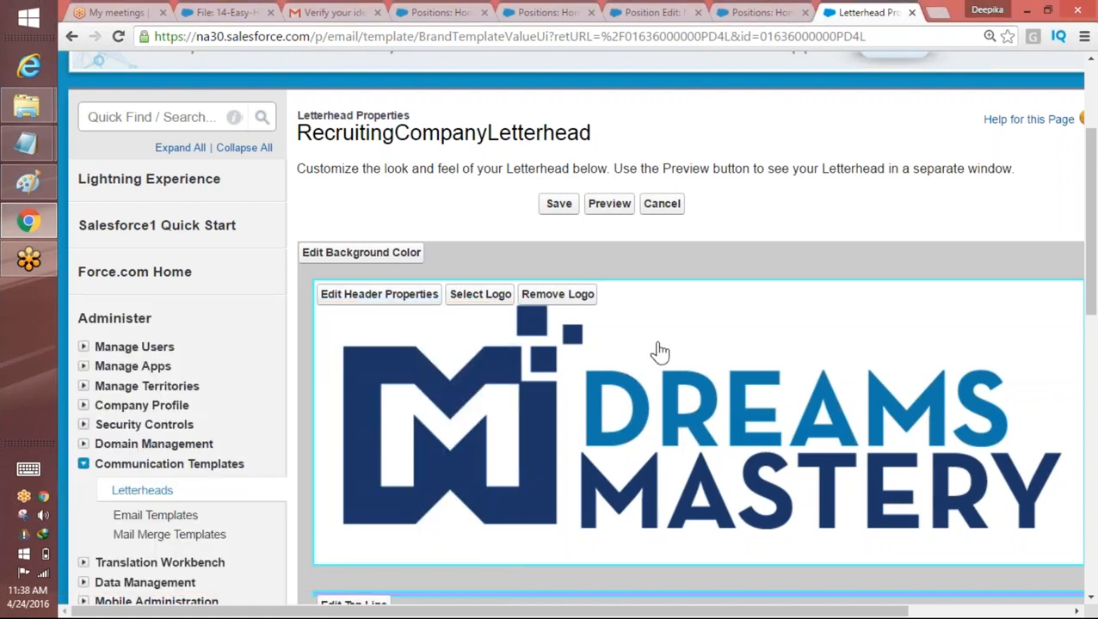
left_click_drag(1093, 231, 1091, 335)
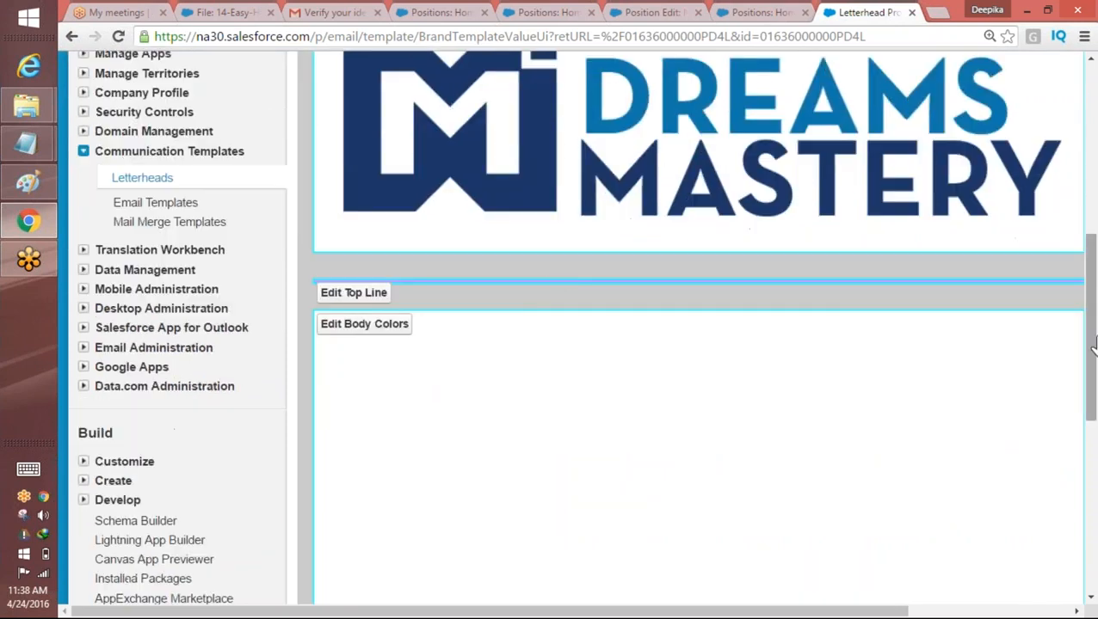
Try a dark red in the body colour settings and confirm it
left_click(388, 333)
left_click_drag(366, 348, 556, 185)
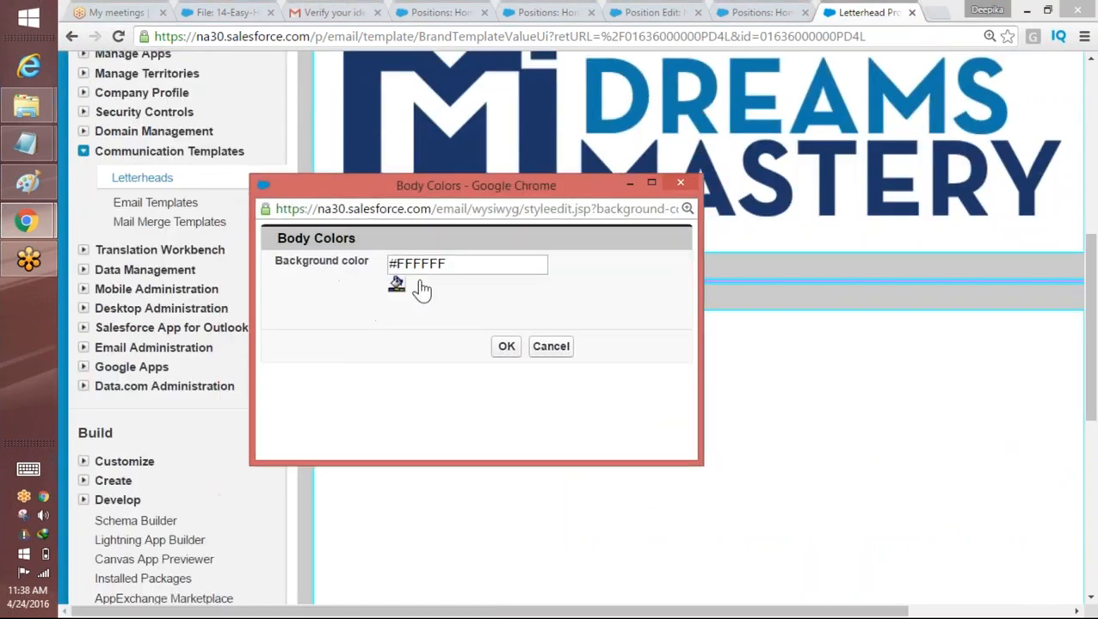
left_click(398, 290)
left_click(399, 295)
left_click(399, 293)
left_click(433, 360)
left_click(502, 346)
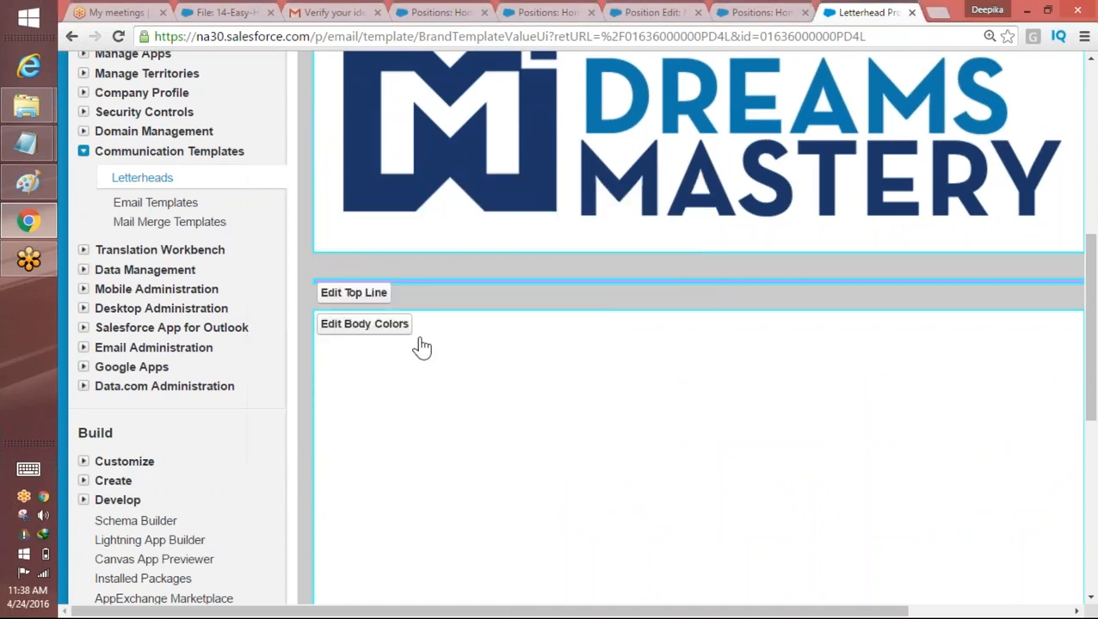
Change the body background to pure red #FF0000 and apply it
left_click(381, 326)
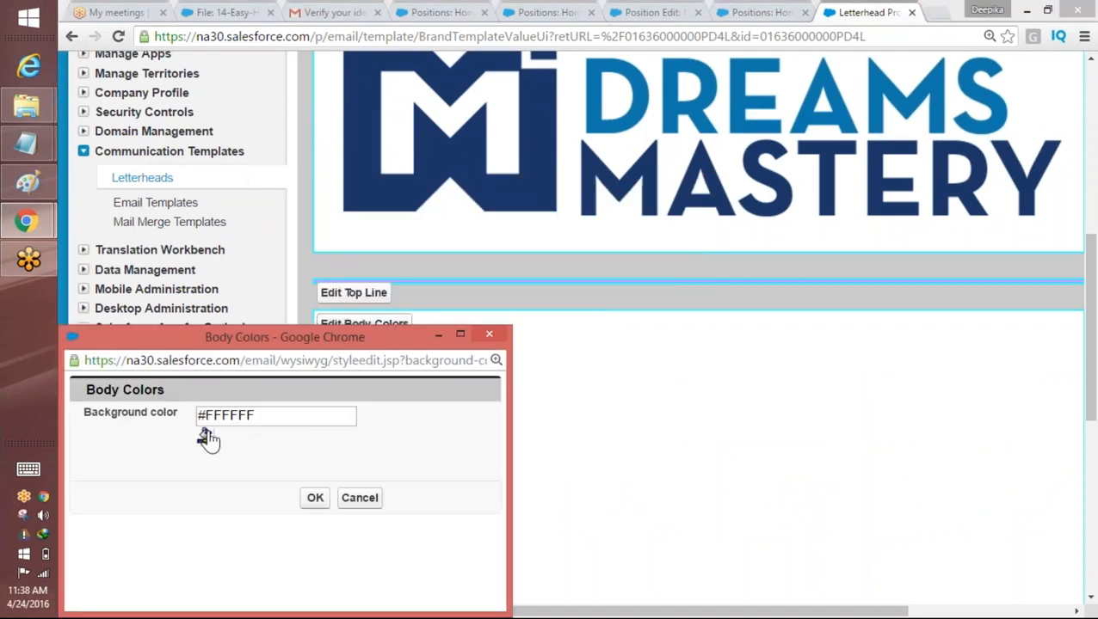
left_click(206, 428)
left_click(247, 497)
left_click(315, 498)
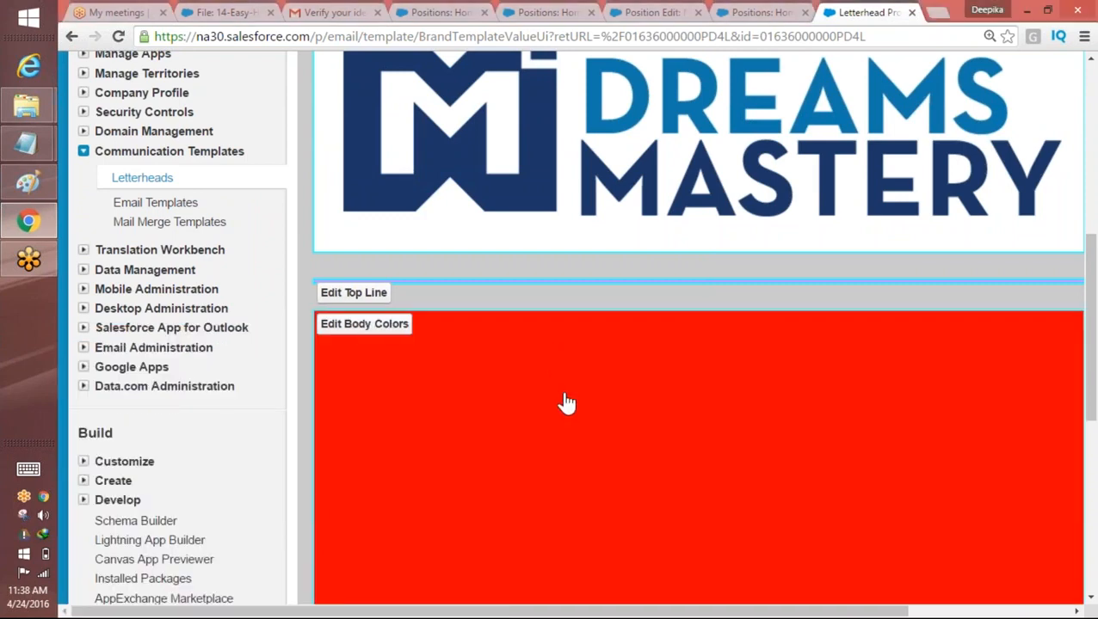
left_click_drag(1089, 327, 1089, 245)
scroll(1092, 443, "down", 2)
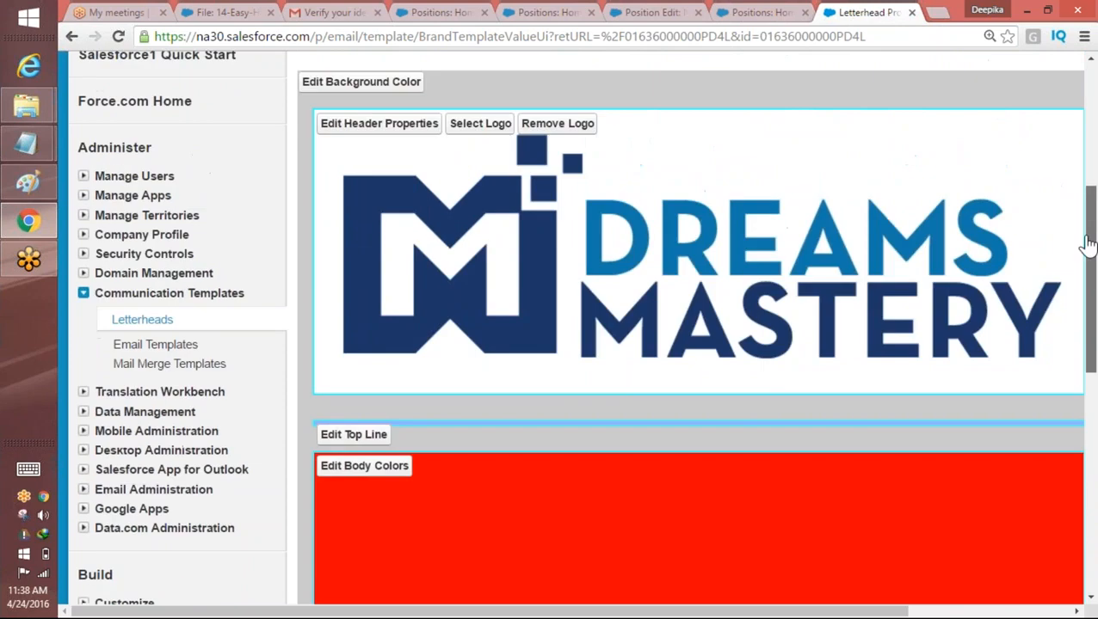
scroll(911, 277, "up", 1)
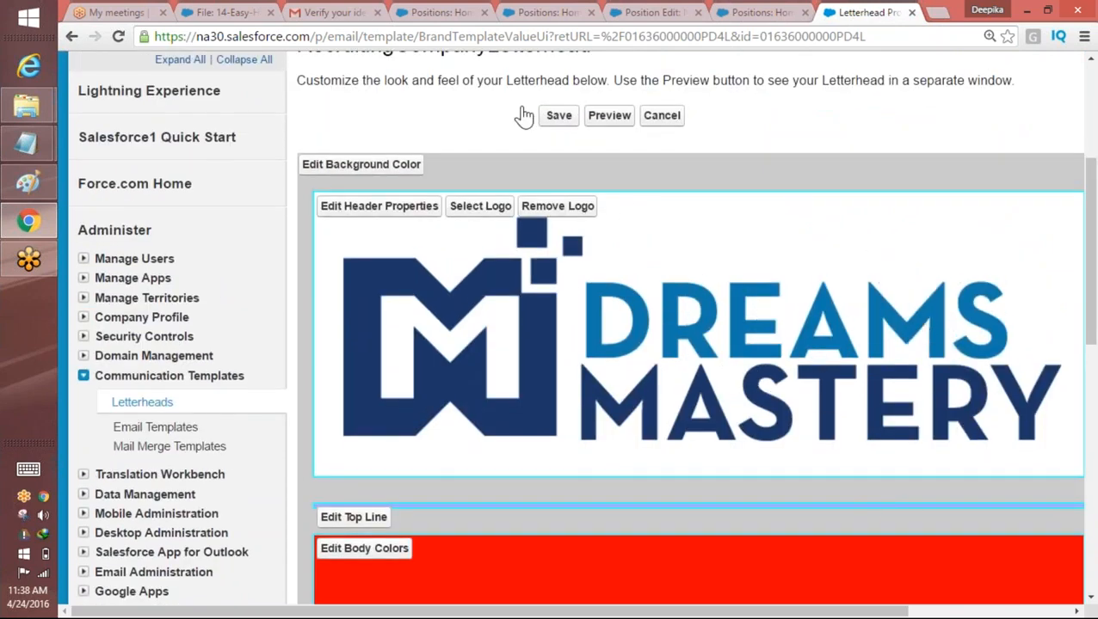
Preview RecruitingCompanyLetterhead in a new tab, close the preview, and save the letterhead
left_click(609, 120)
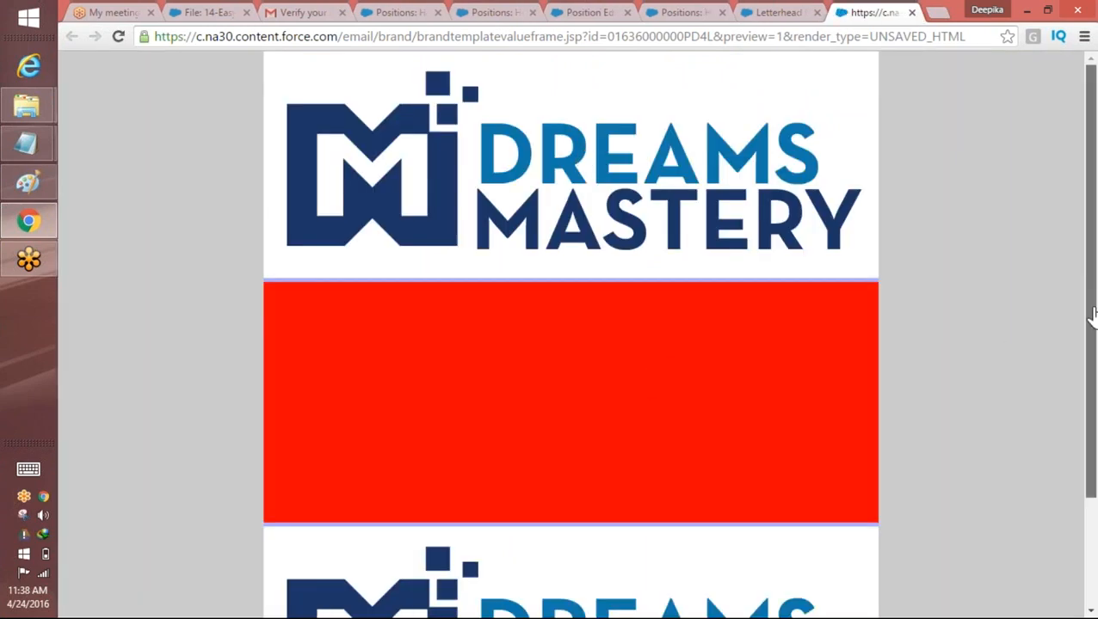
left_click_drag(1092, 312, 1093, 392)
mouse_move(1086, 533)
left_mouse_down()
mouse_move(1088, 437)
mouse_move(1084, 527)
left_mouse_up()
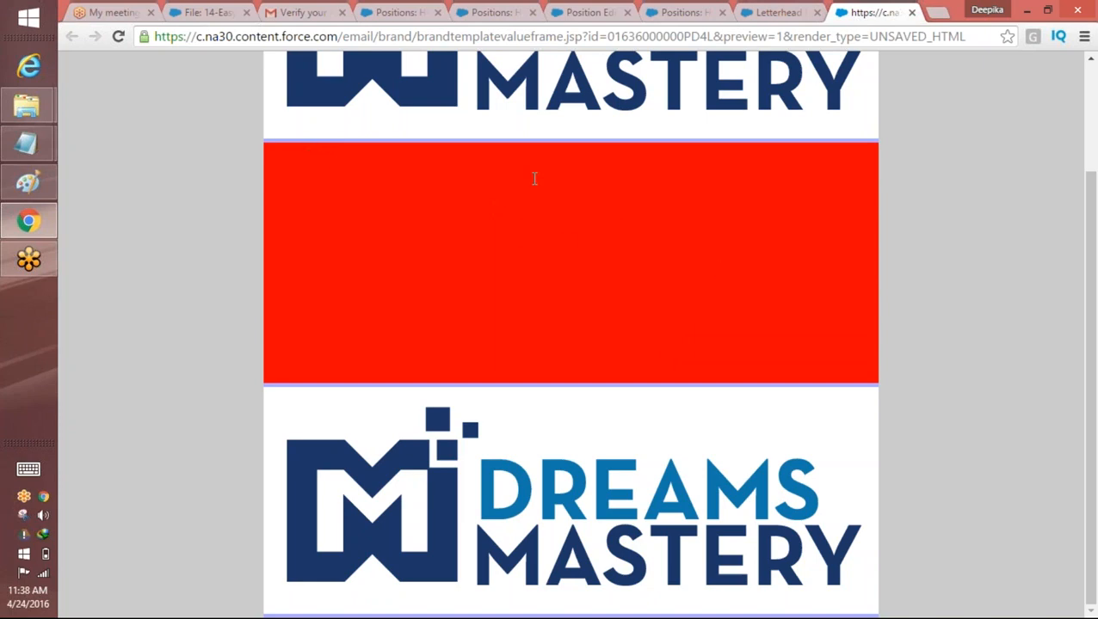
left_click(912, 13)
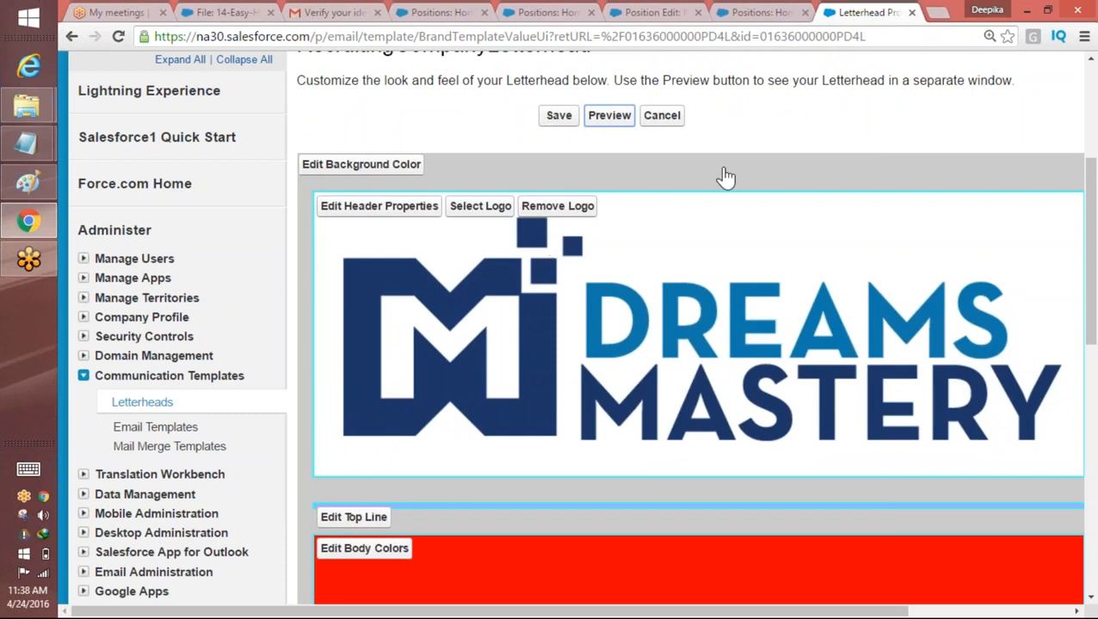
left_click(558, 115)
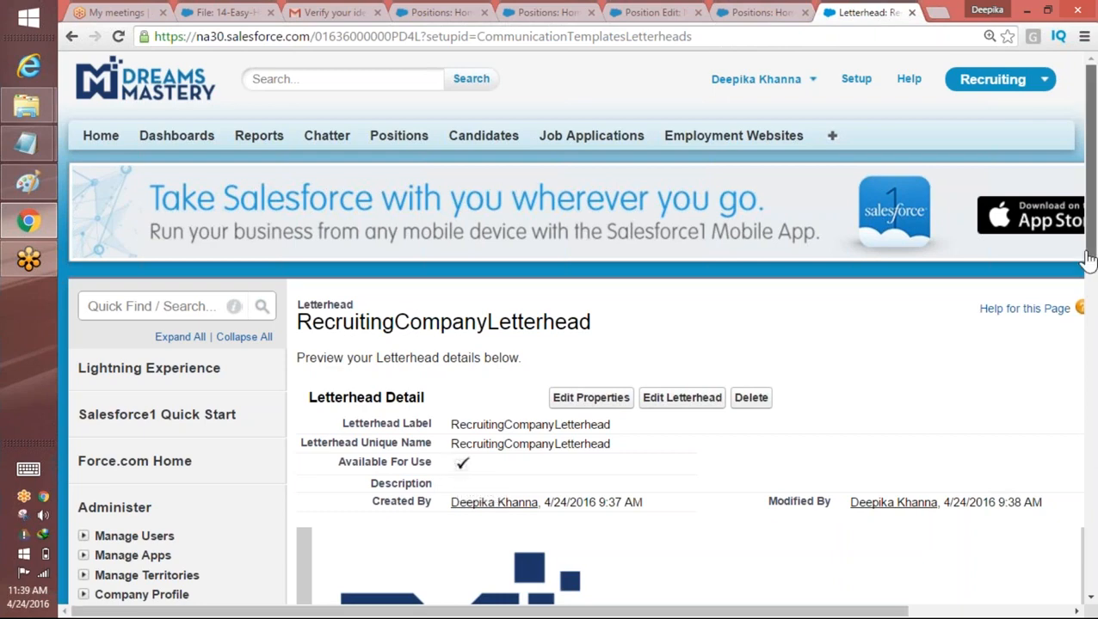
Search Quick Find for 'email tem' and open the Email Templates page
mouse_move(1089, 267)
left_mouse_down()
mouse_move(1093, 448)
mouse_move(1091, 255)
left_mouse_up()
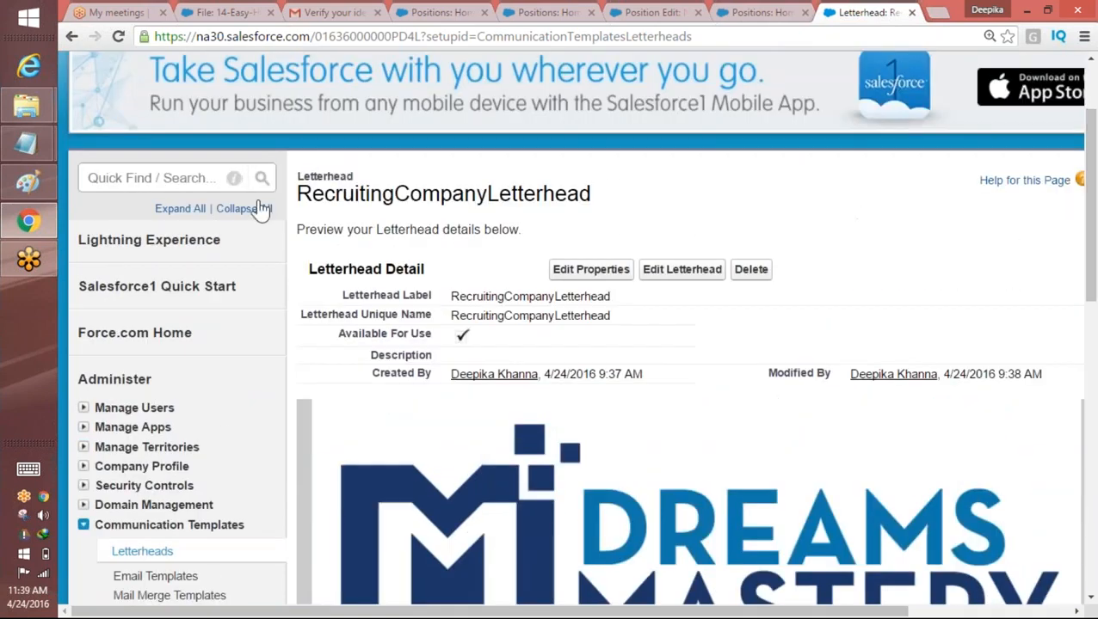
left_click(198, 178)
type("ema")
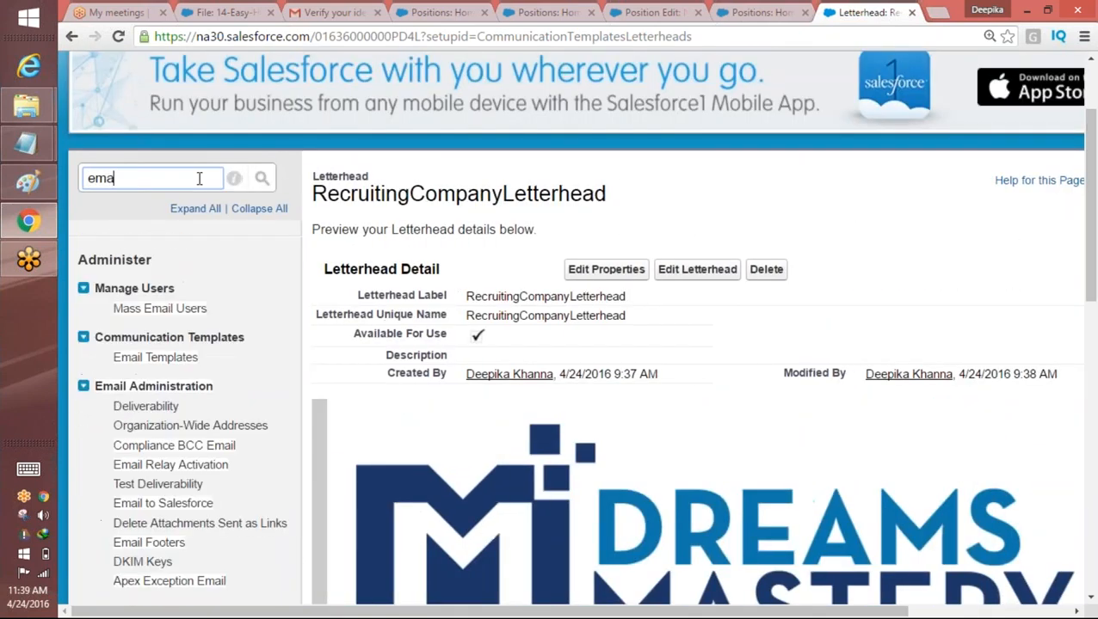
type("il tem")
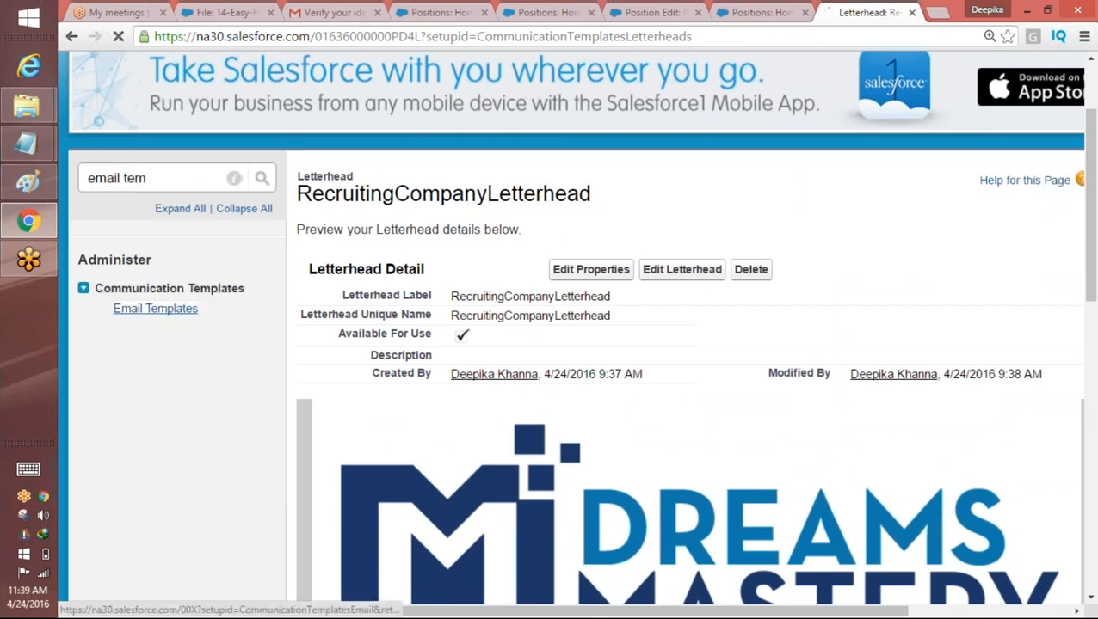
left_click(155, 308)
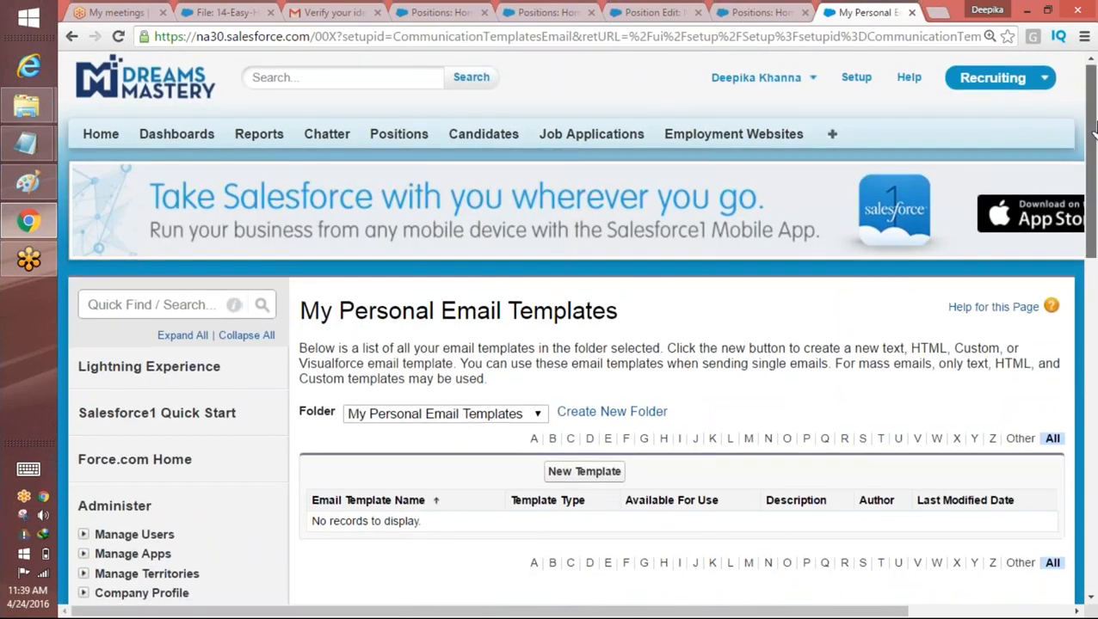
Start a new email template of type Text
scroll(637, 273, "down", 2)
left_click(593, 386)
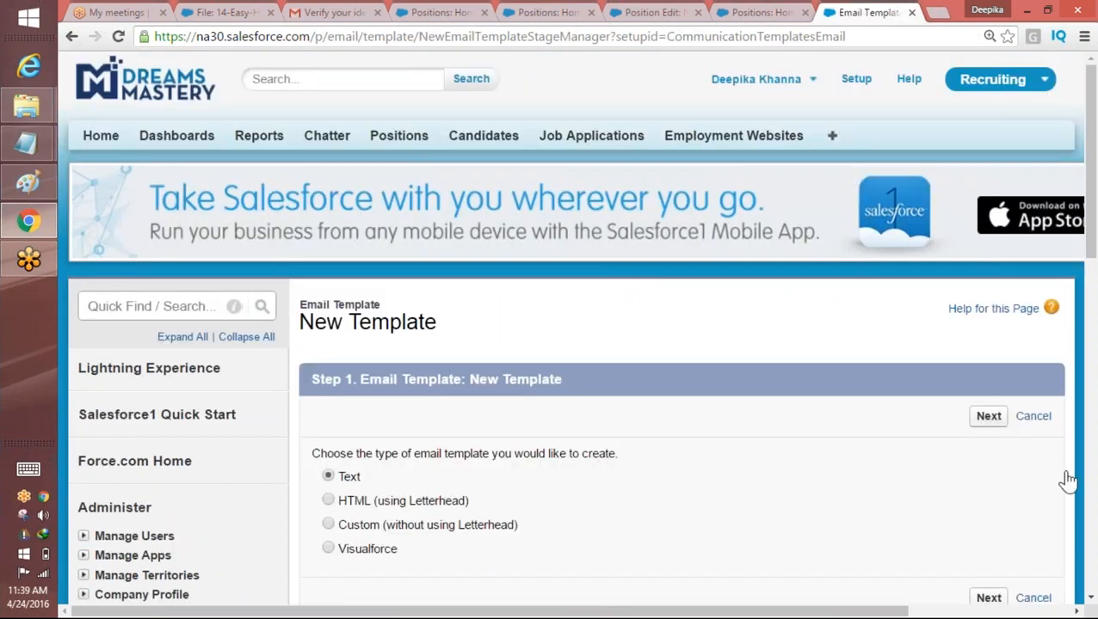
left_click_drag(1091, 216, 1091, 271)
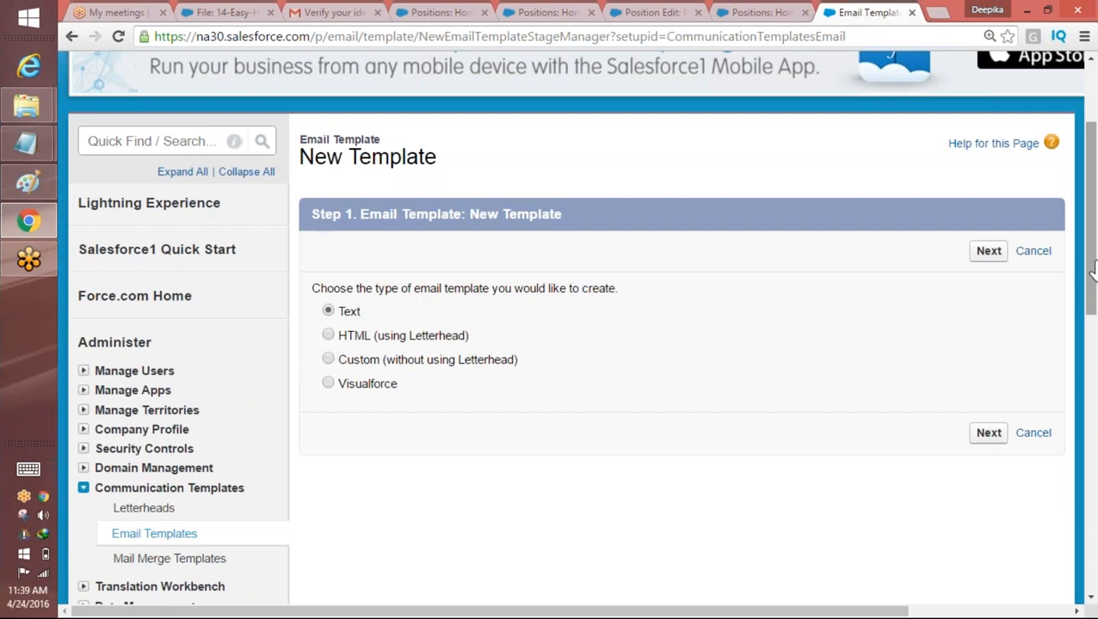
left_click(989, 251)
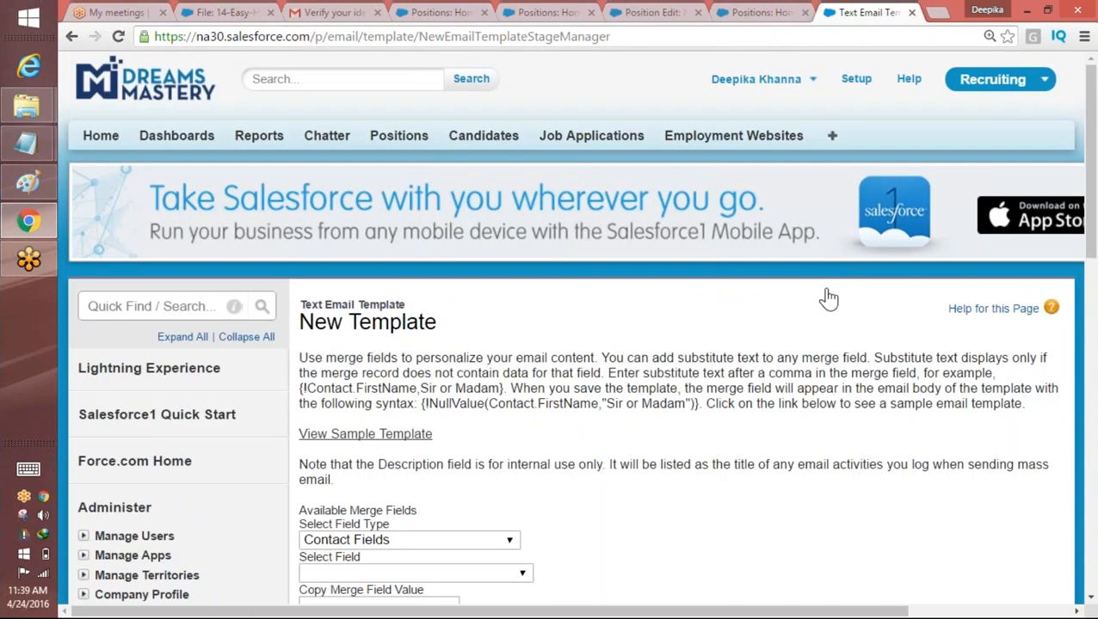
Type 'Thank you for joining our recruiting app.' into the Email Body
left_click_drag(1092, 211, 1092, 379)
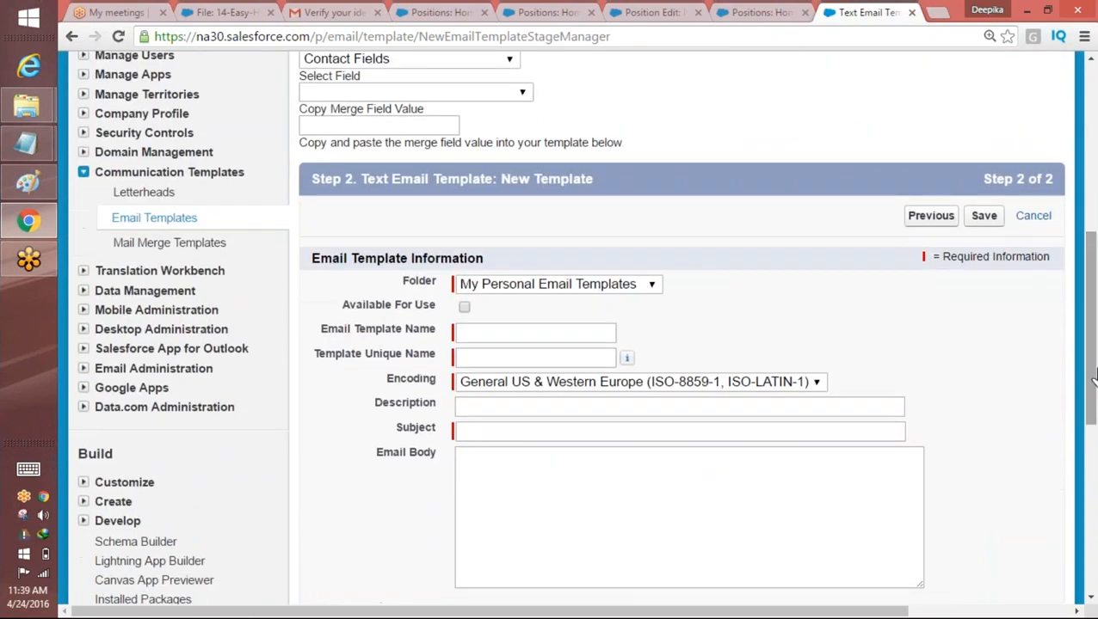
left_click(490, 497)
type("Thank you for e")
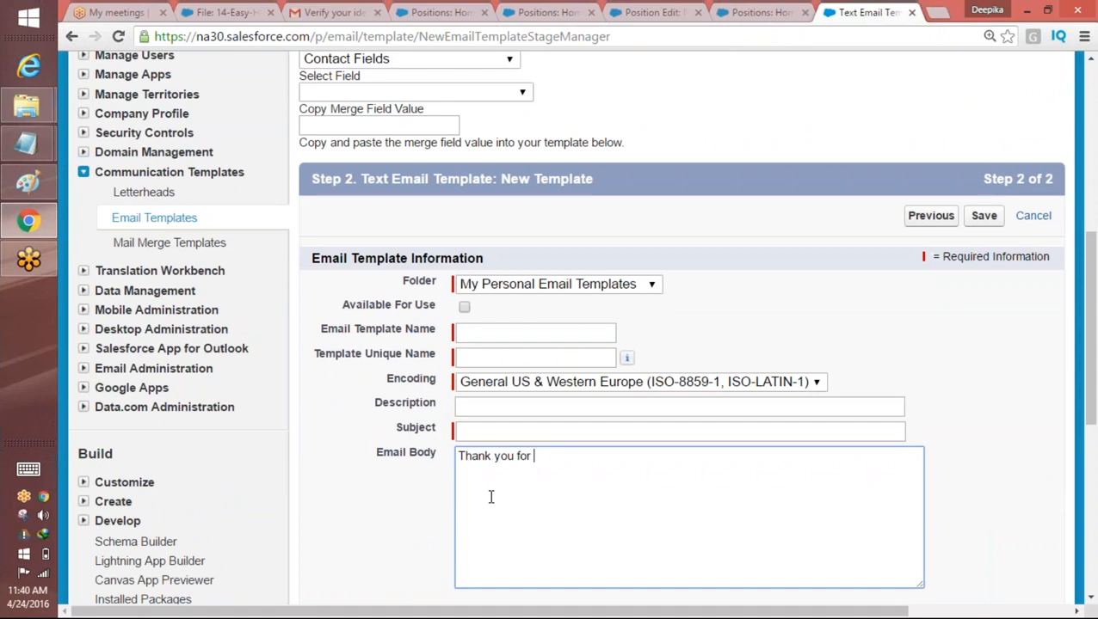
type("joining out")
type(" recruing")
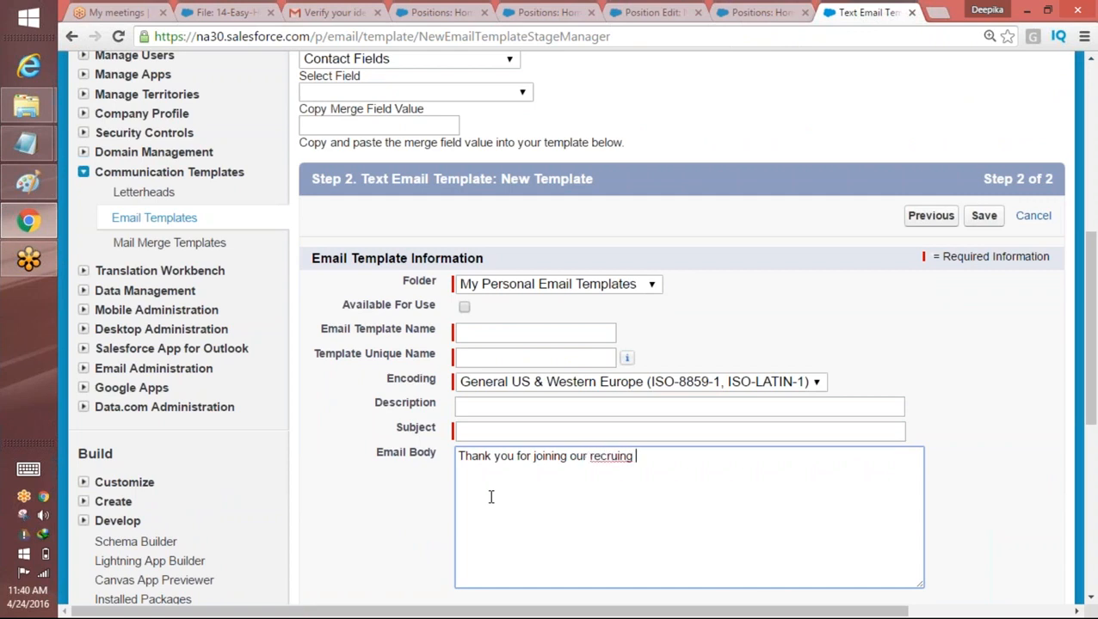
key("BackSpace")
type("ting app.")
Add a 'Dear' greeting line above the thank-you sentence
left_click(460, 457)
key("Return")
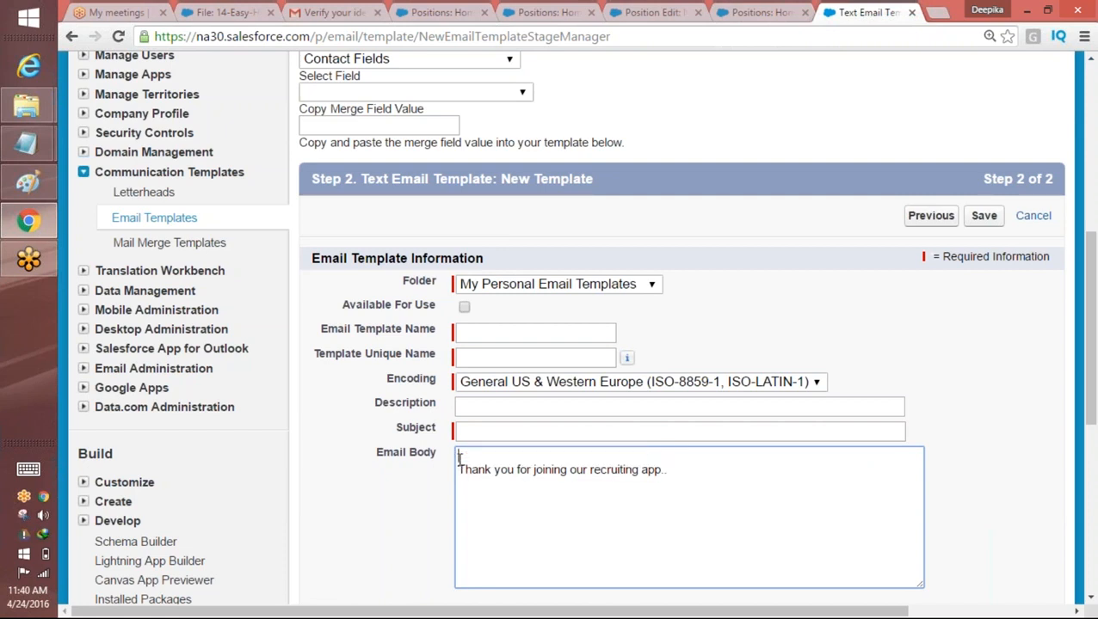
type("Dear")
scroll(540, 225, "up", 2)
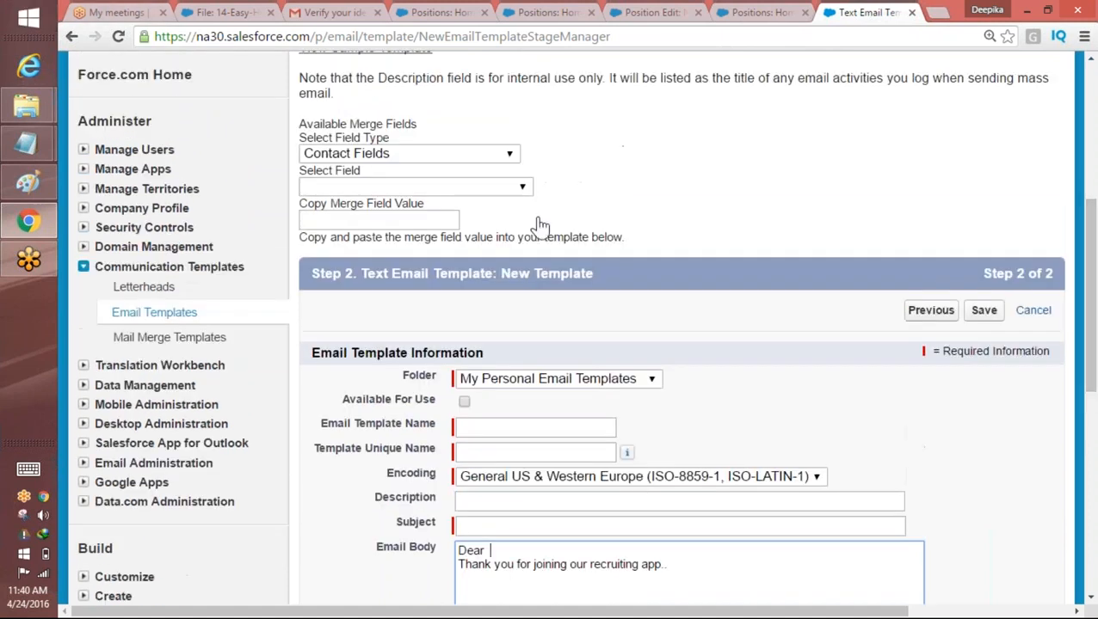
Select the Candidate Fields First Name merge field
left_click(378, 154)
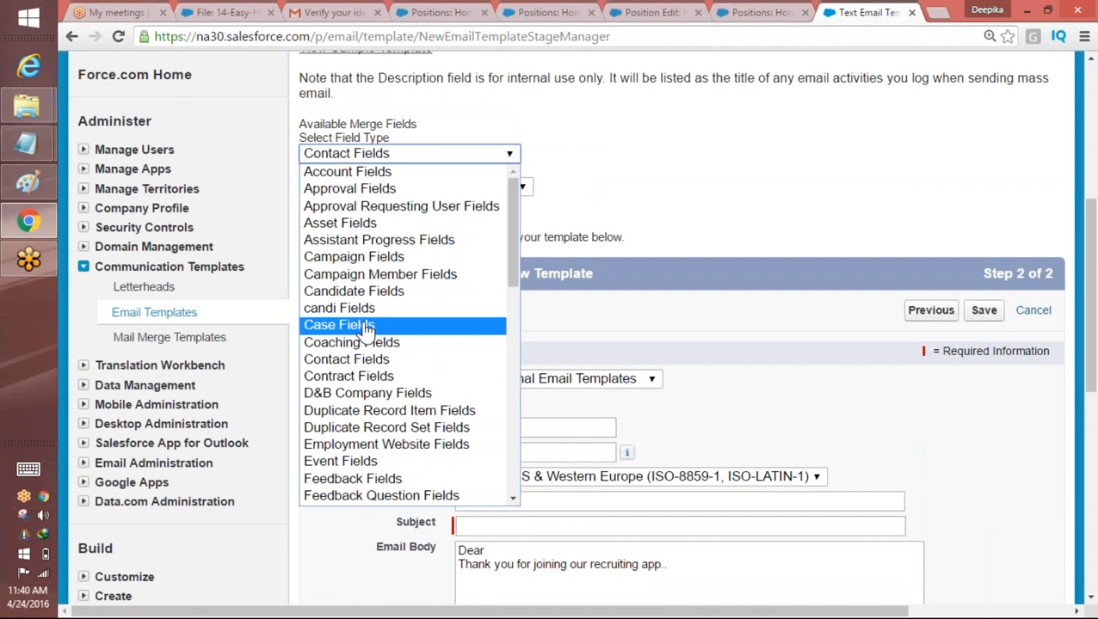
mouse_move(514, 259)
left_mouse_down()
mouse_move(520, 443)
mouse_move(504, 251)
left_mouse_up()
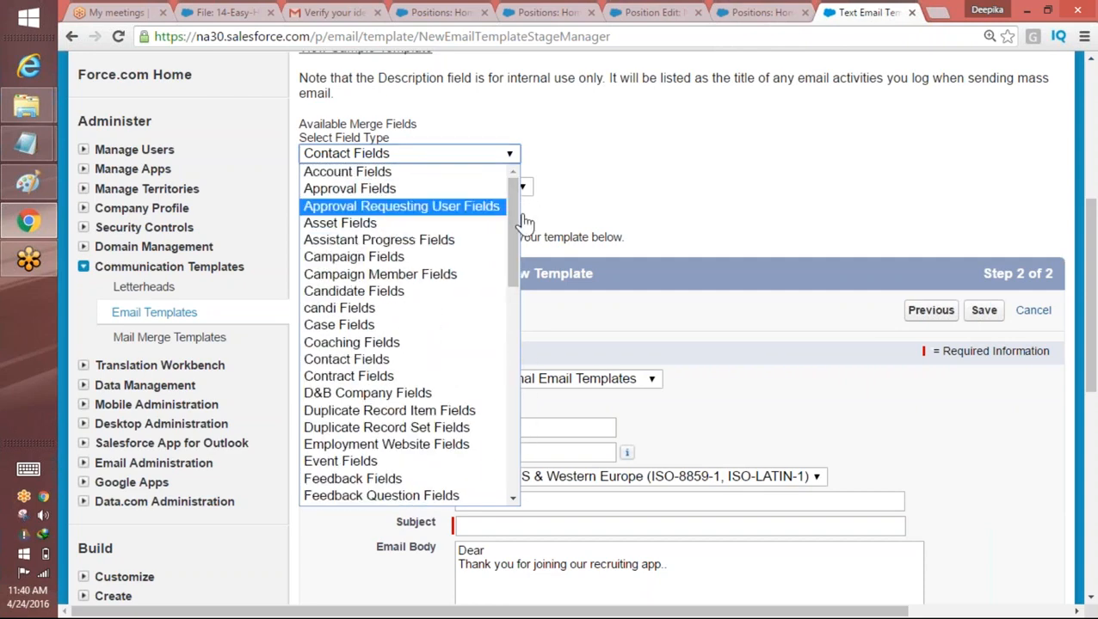
left_click(362, 292)
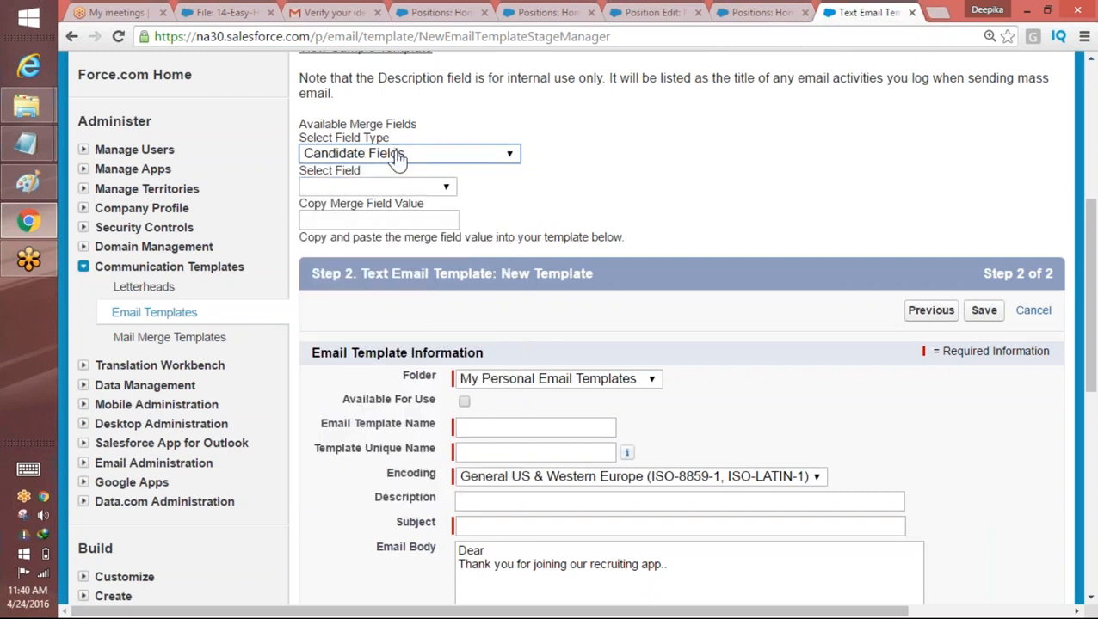
left_click(440, 186)
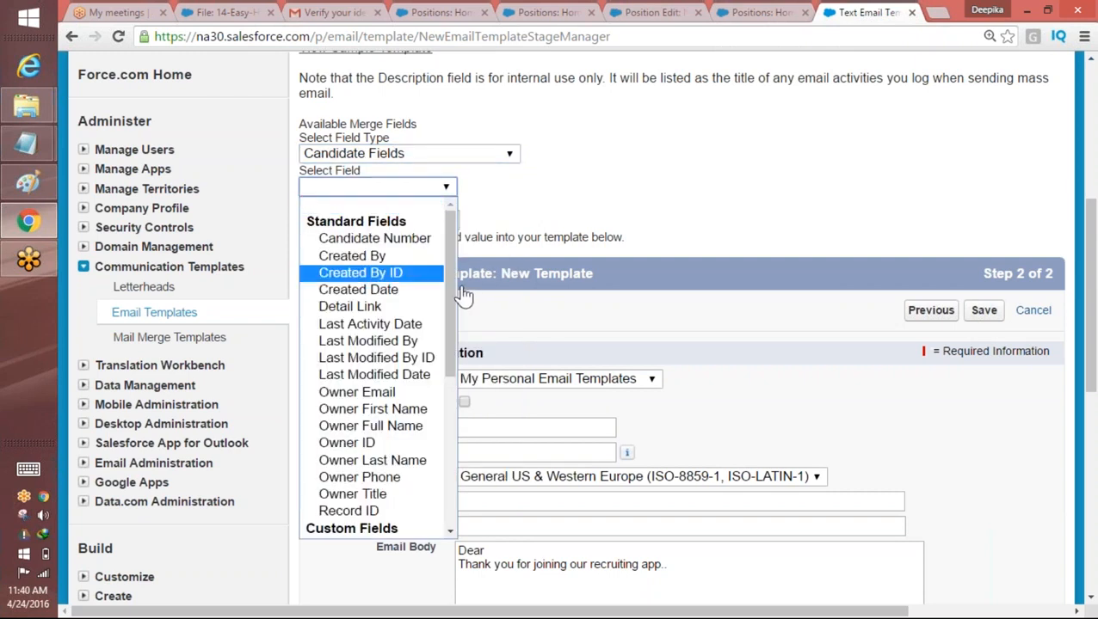
left_click_drag(453, 286, 467, 413)
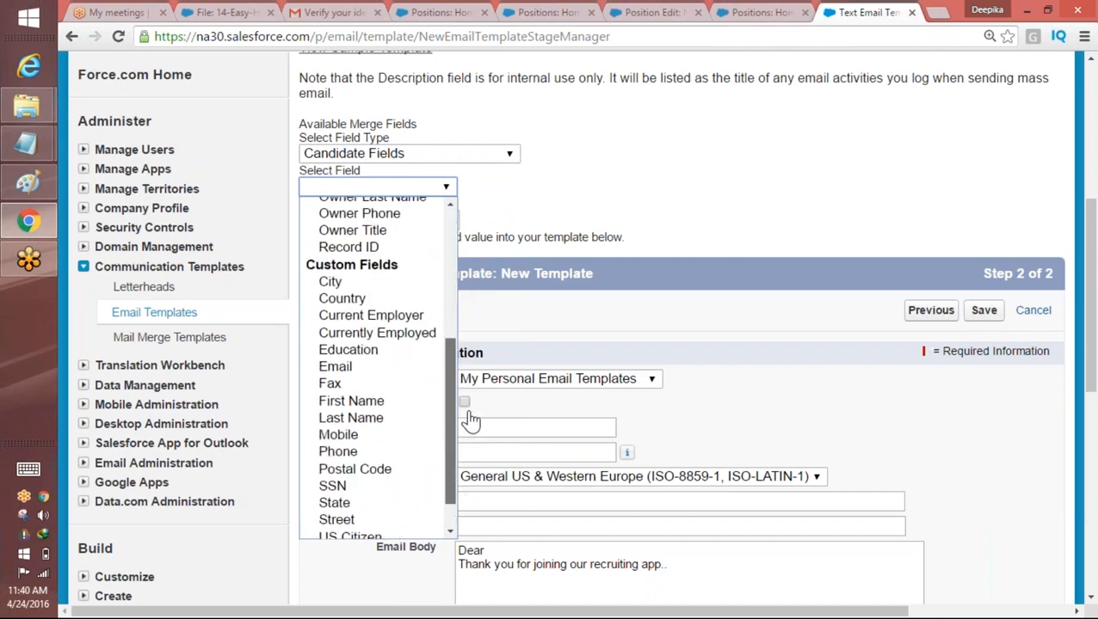
left_click(399, 405)
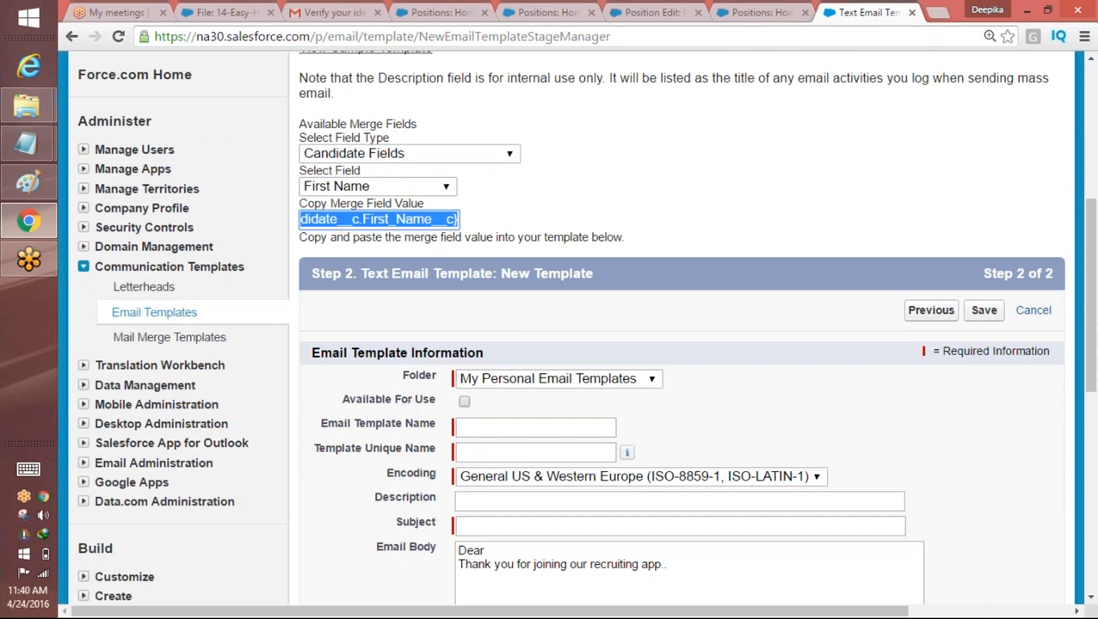
Paste {!Candidate__c.First_Name__c} into the greeting after Dear
left_click(360, 219)
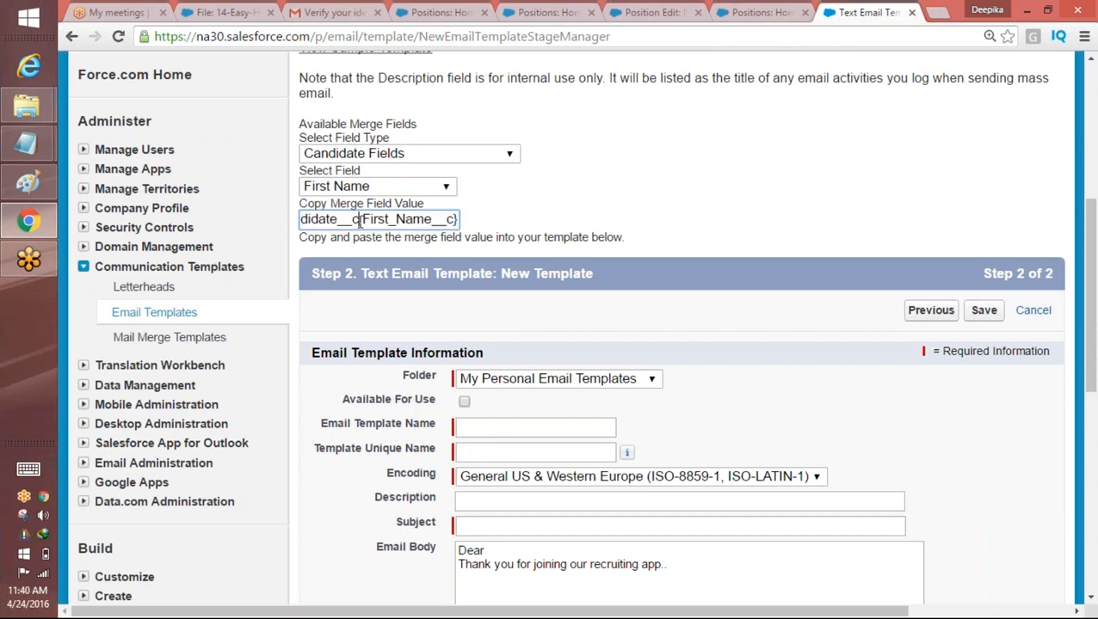
triple_click(353, 220)
key("ctrl+c")
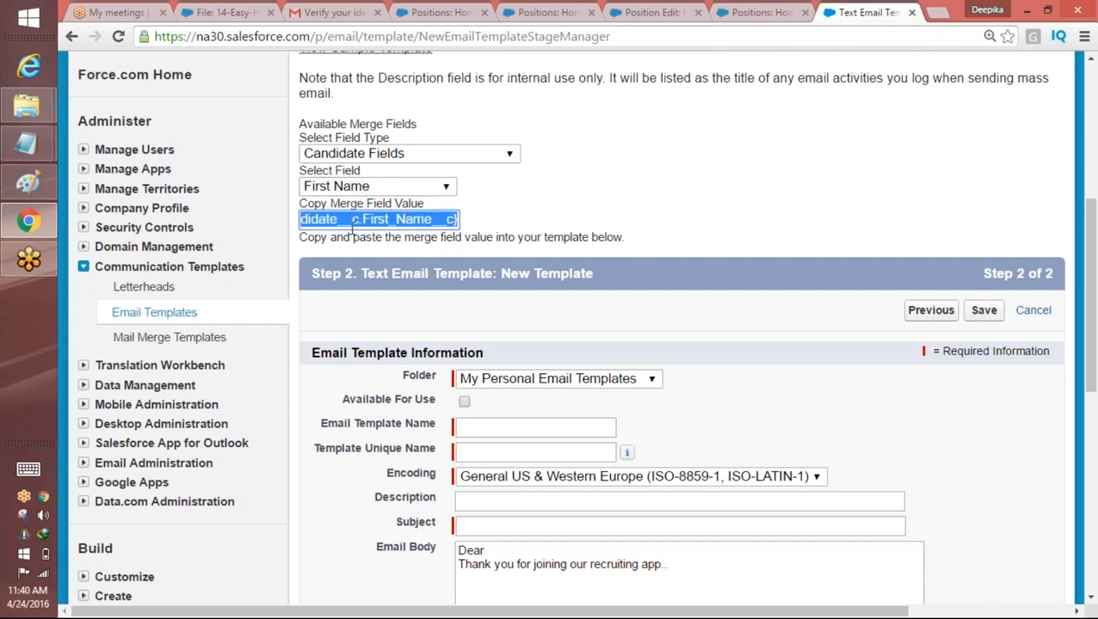
scroll(543, 324, "down", 3)
left_click(543, 324)
key("ctrl+v")
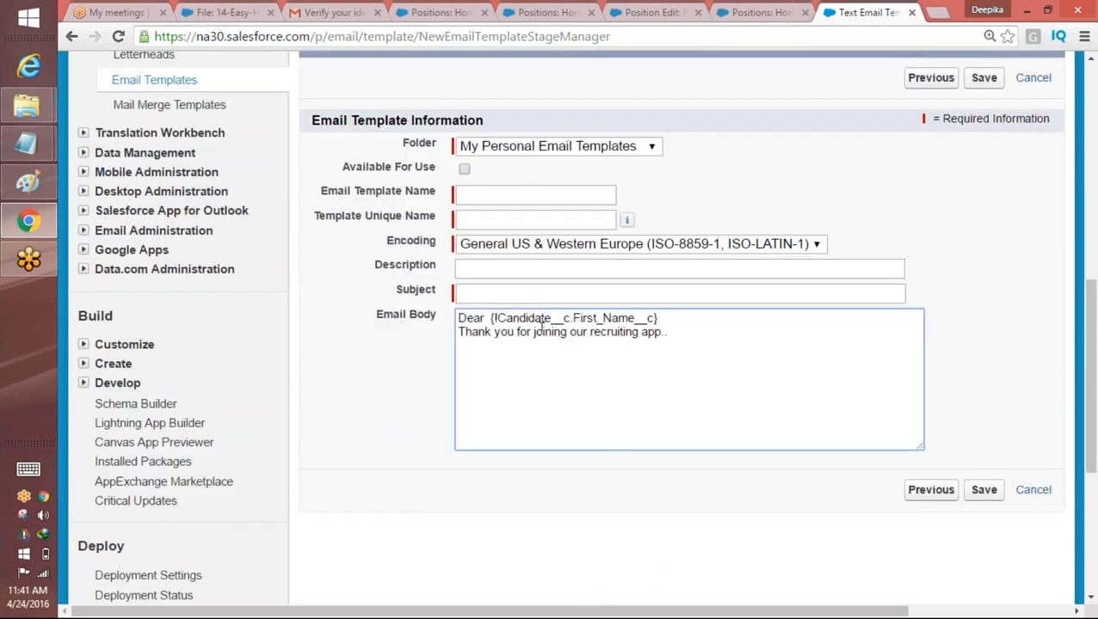
left_click_drag(490, 318, 704, 305)
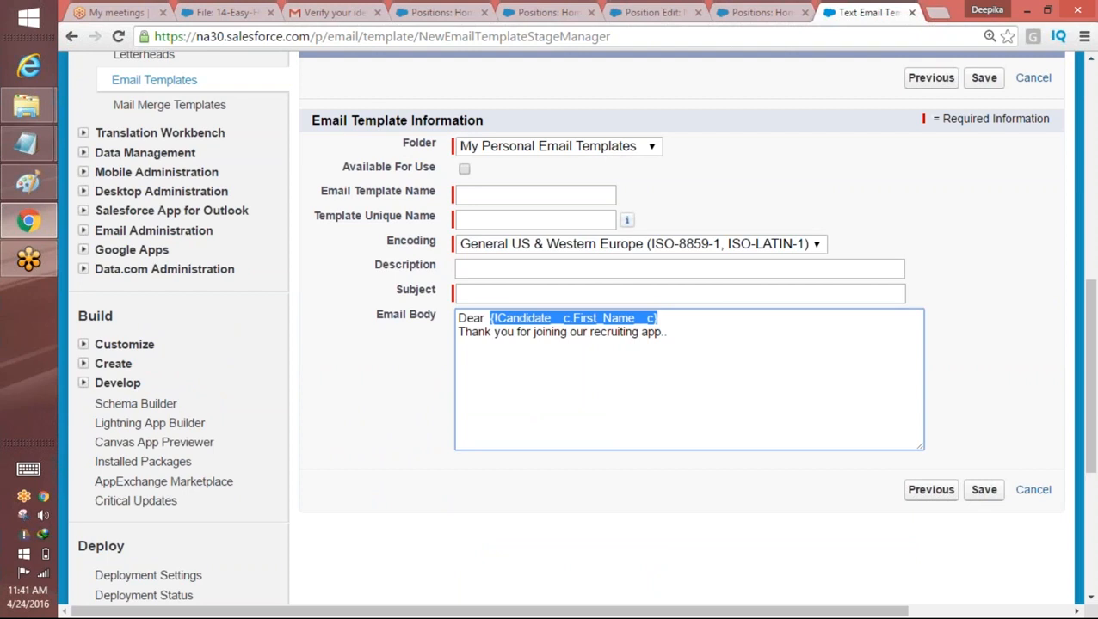
left_click(688, 320)
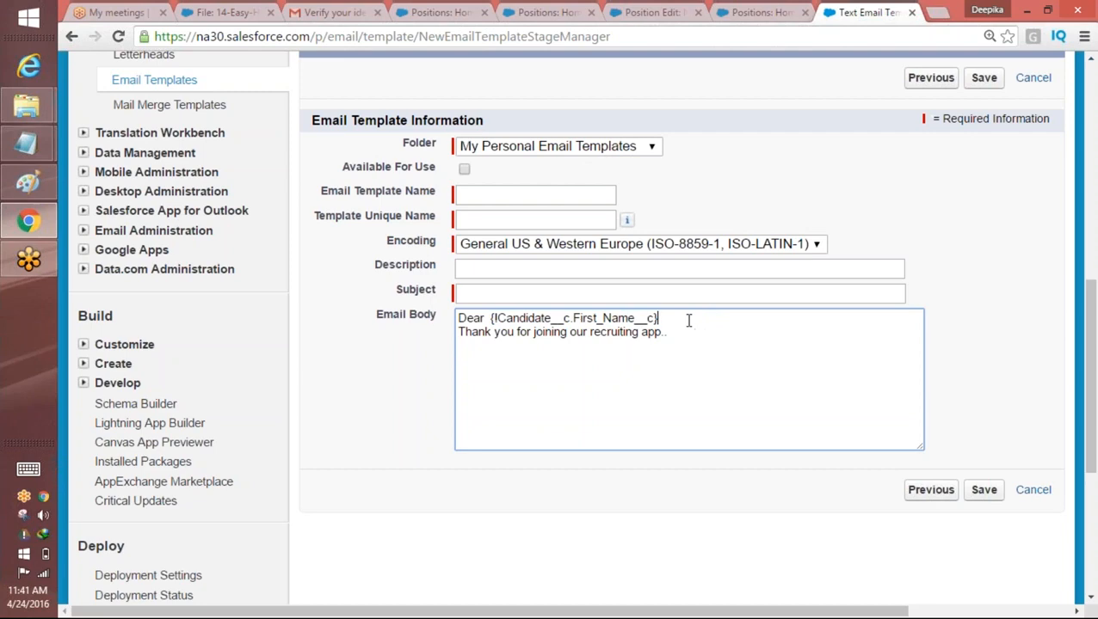
Add the {!Candidate__c.Last_Name__c} merge field after the first name in the greeting
scroll(671, 258, "up", 3)
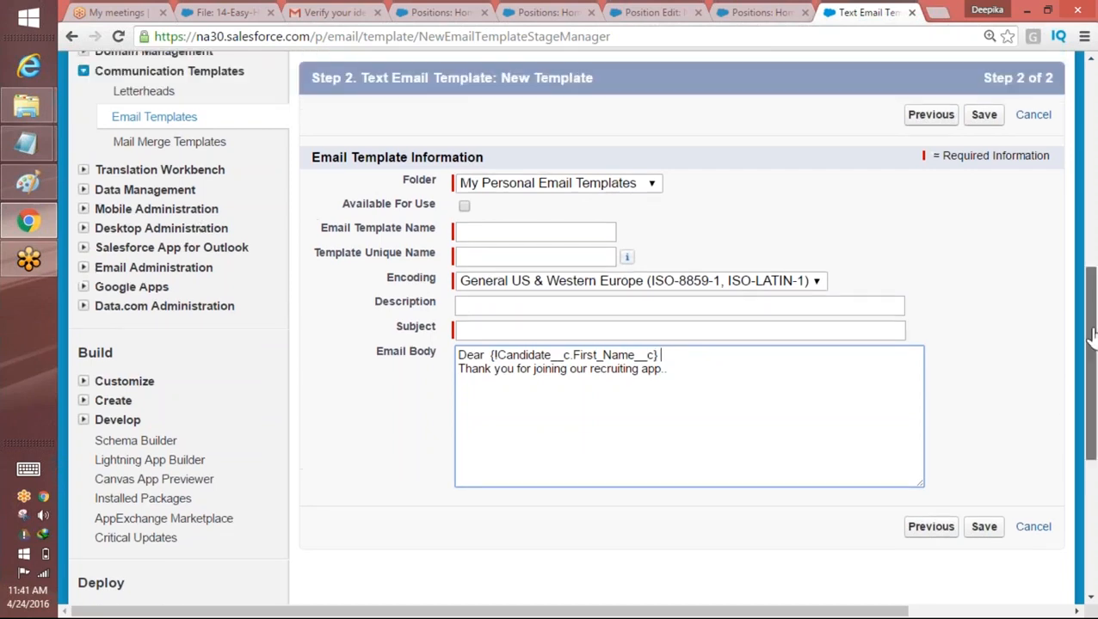
left_click(429, 236)
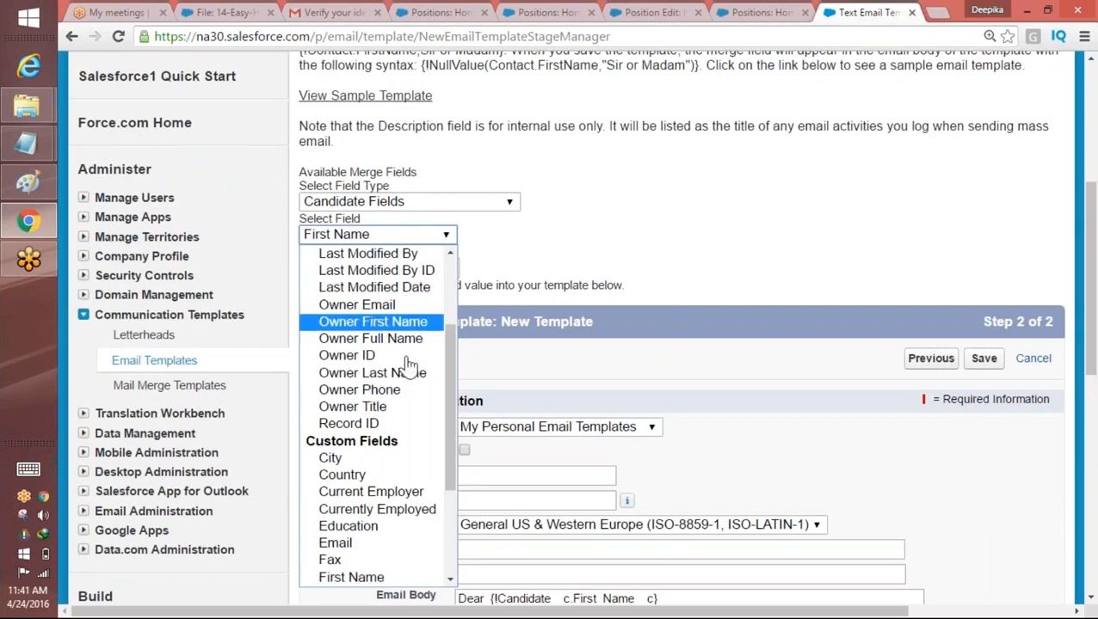
scroll(440, 458, "down", 3)
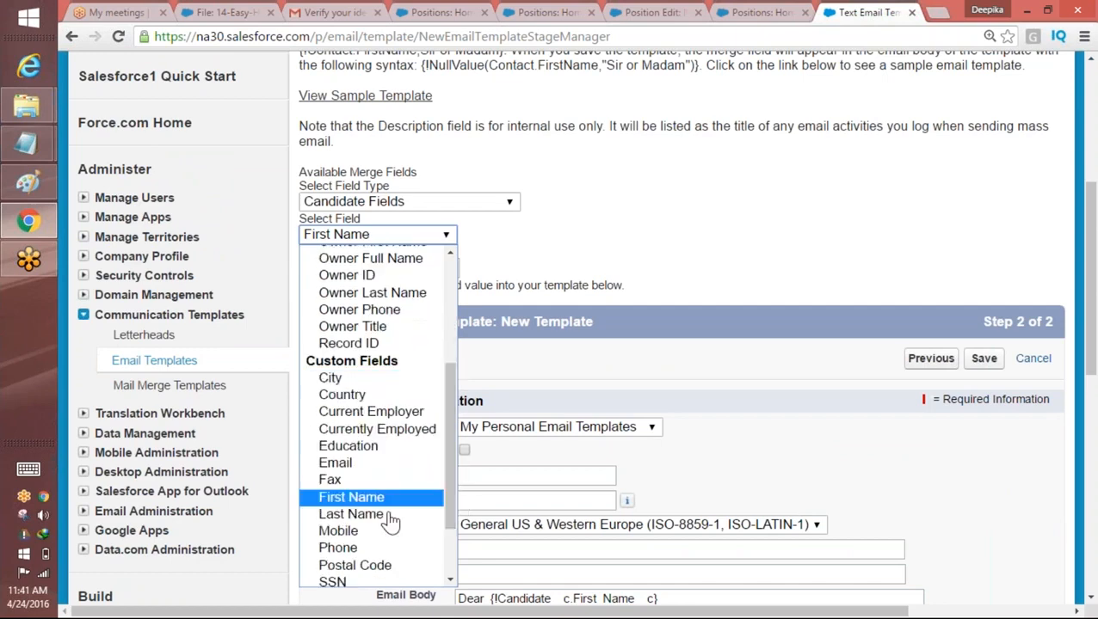
left_click(392, 516)
triple_click(394, 267)
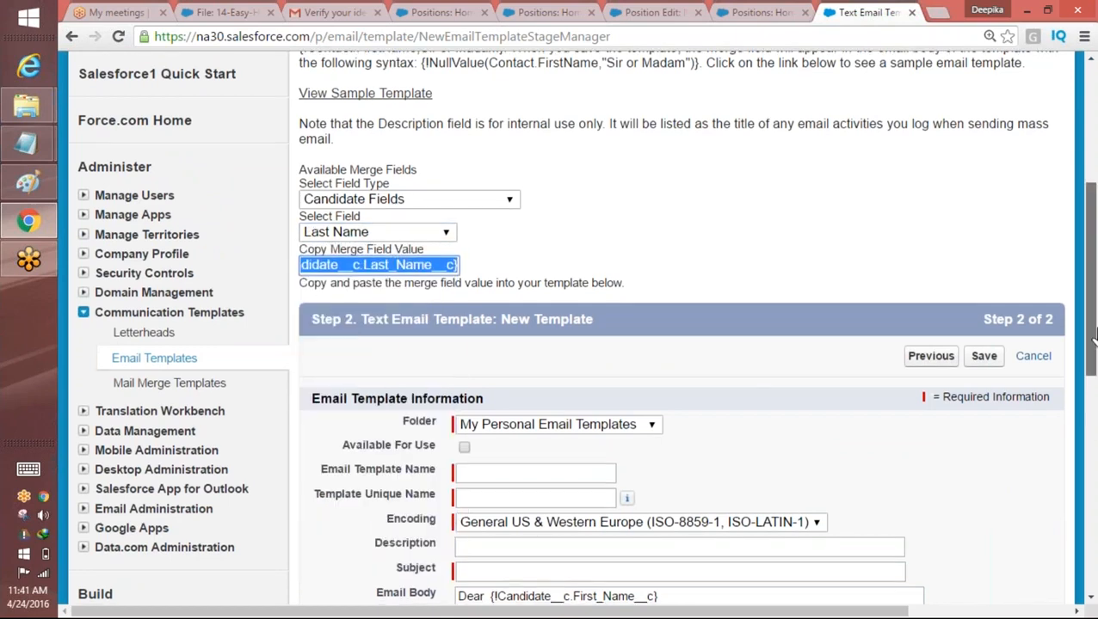
scroll(1075, 413, "down", 2)
left_click(797, 411)
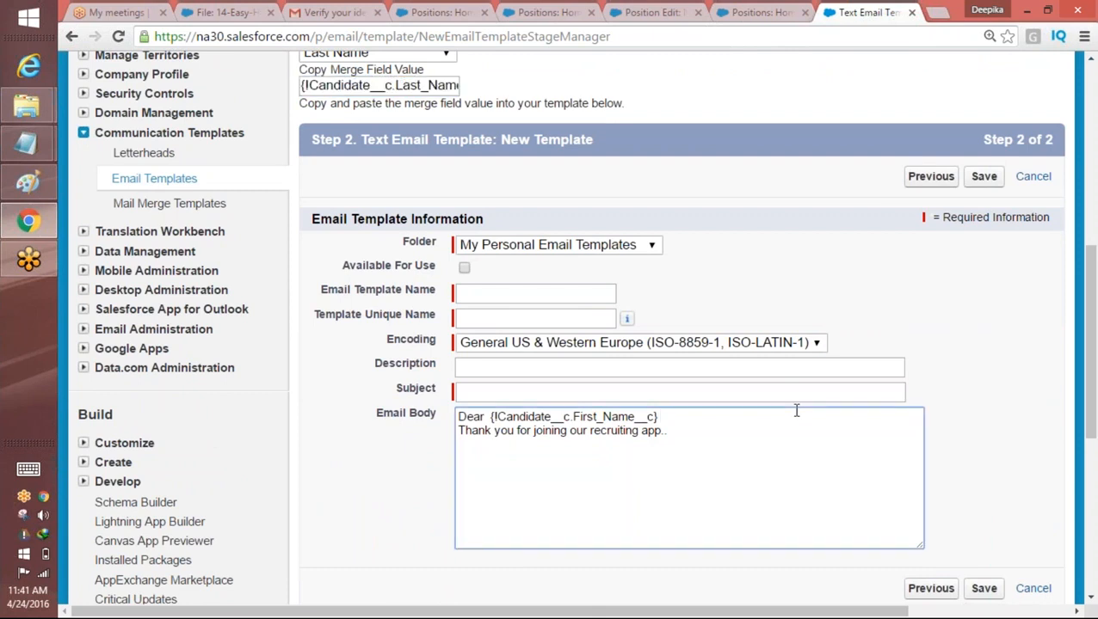
key("ctrl+v")
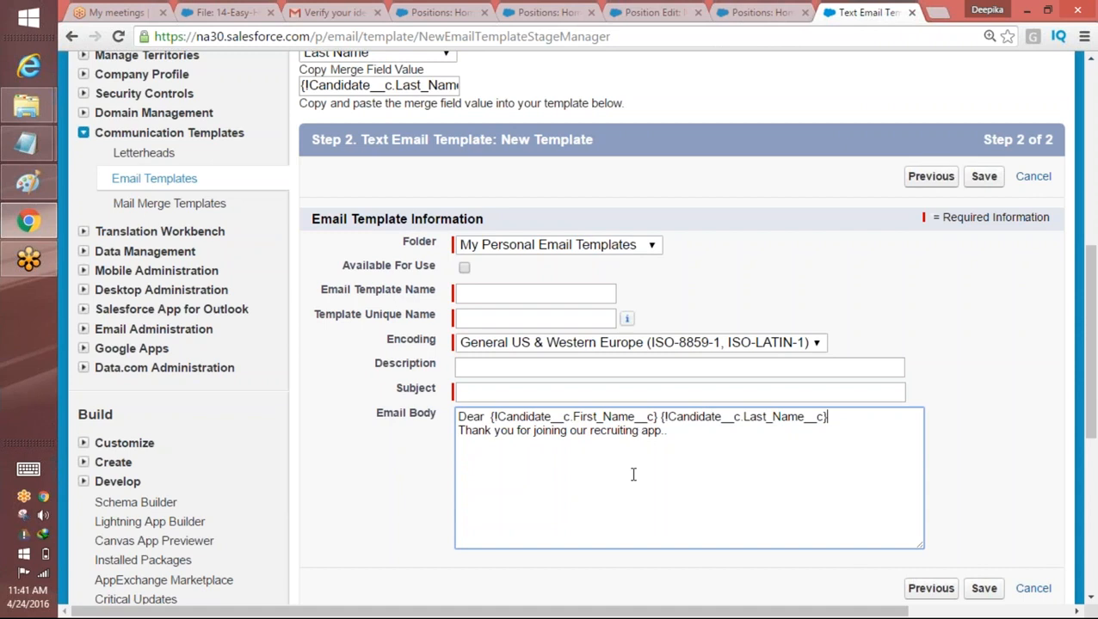
left_click(659, 417)
left_click_drag(491, 418, 832, 422)
left_click(662, 416)
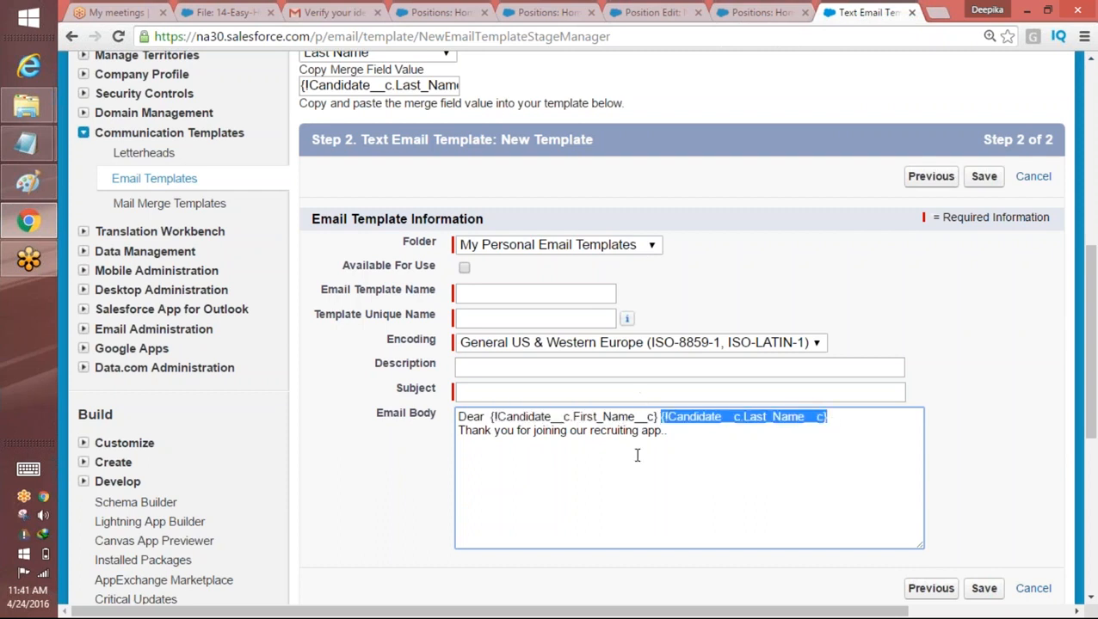
Add 'We are looking forward to serve you' to the body and tick Available For Use
left_click(674, 434)
type("We are looking t")
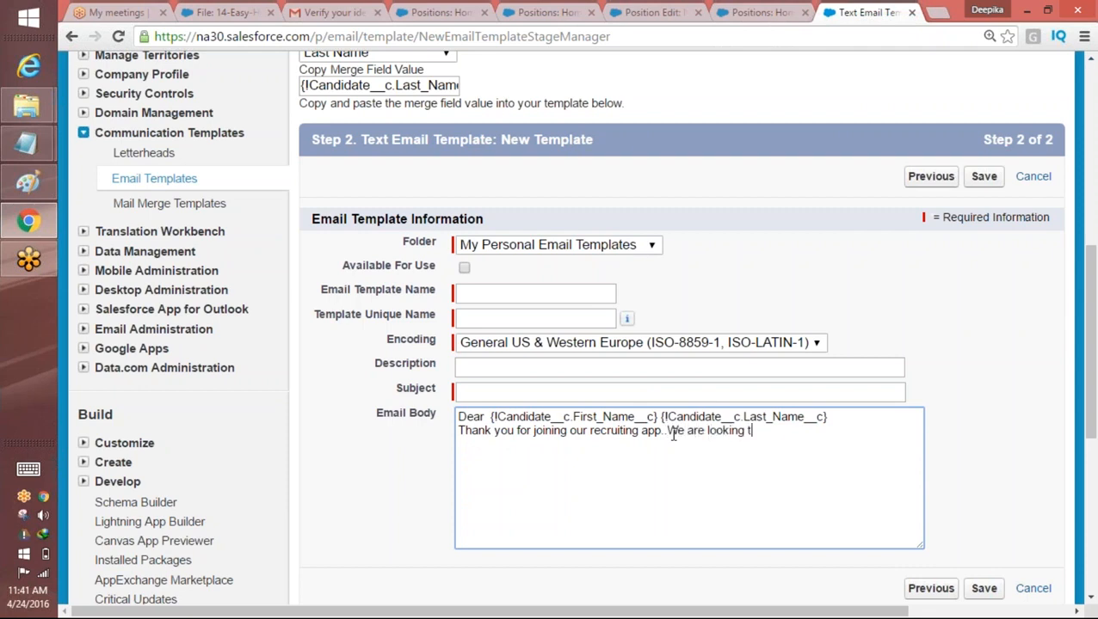
key("BackSpace")
type("forward to serve you.")
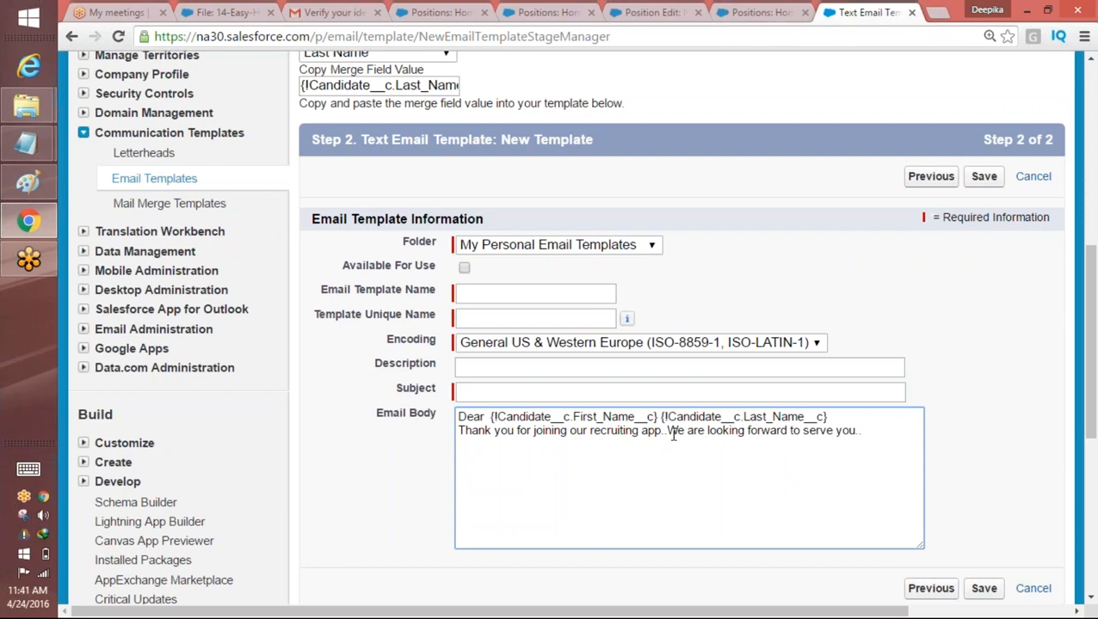
scroll(673, 434, "up", 2)
left_click(464, 380)
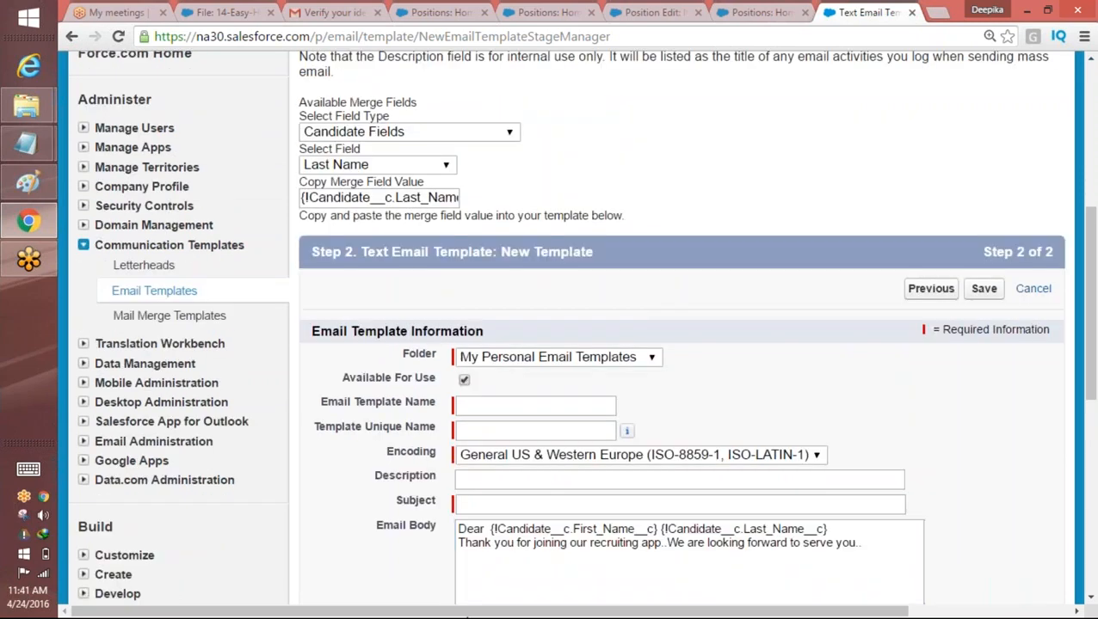
Insert a blank line between the greeting and the thank-you sentence
left_click(460, 543)
key("Return")
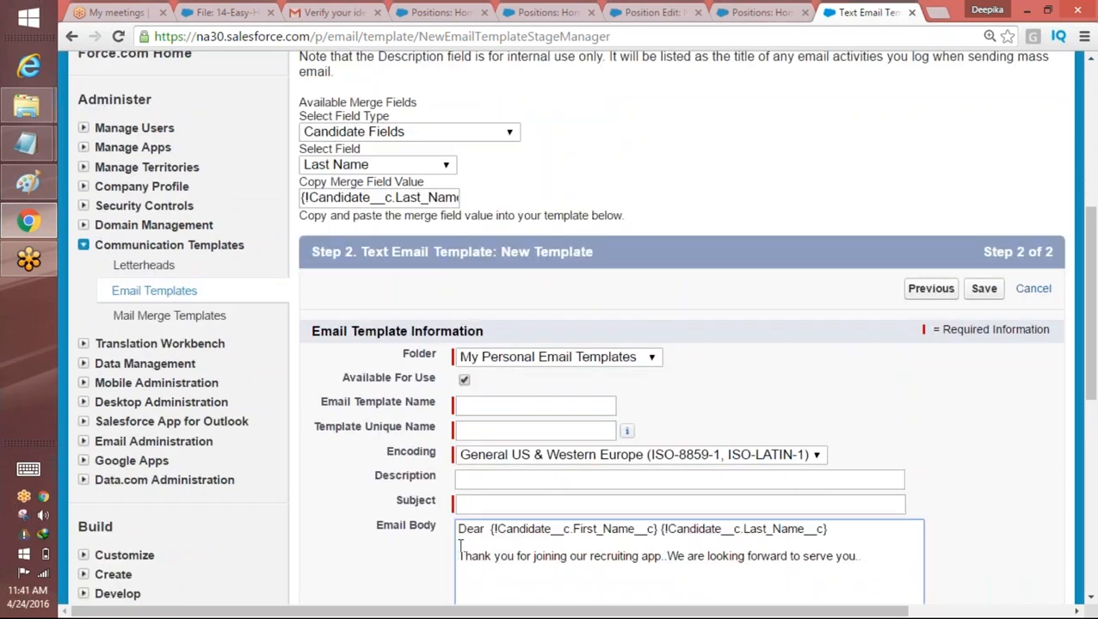
scroll(1065, 384, "down", 1)
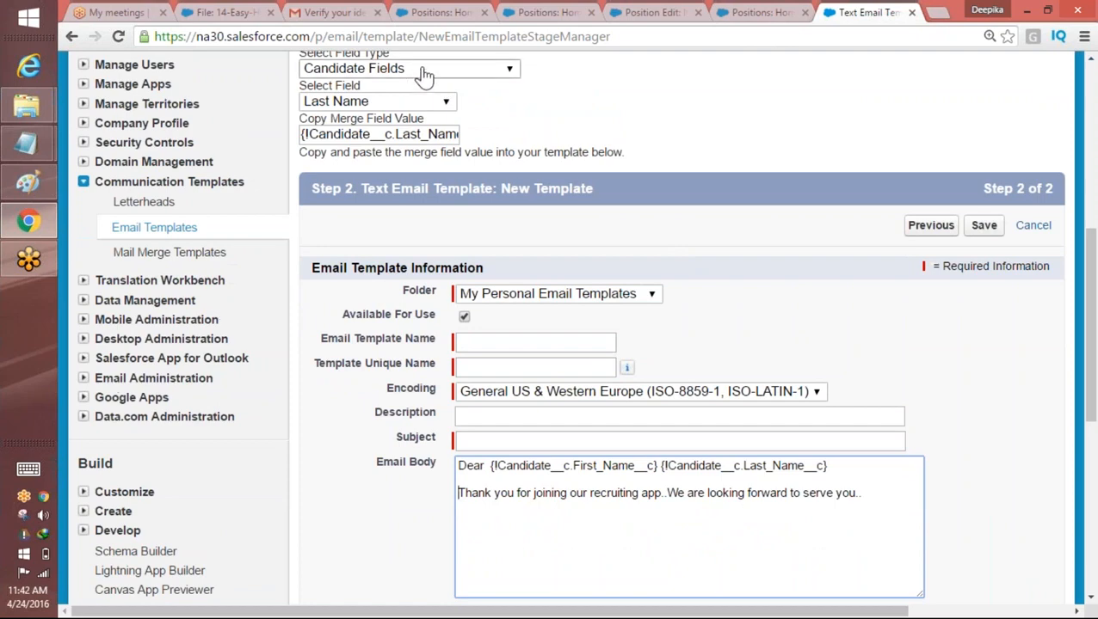
Append the {!User.FirstName} and {!User.LastName} merge fields below the body text
left_click(424, 75)
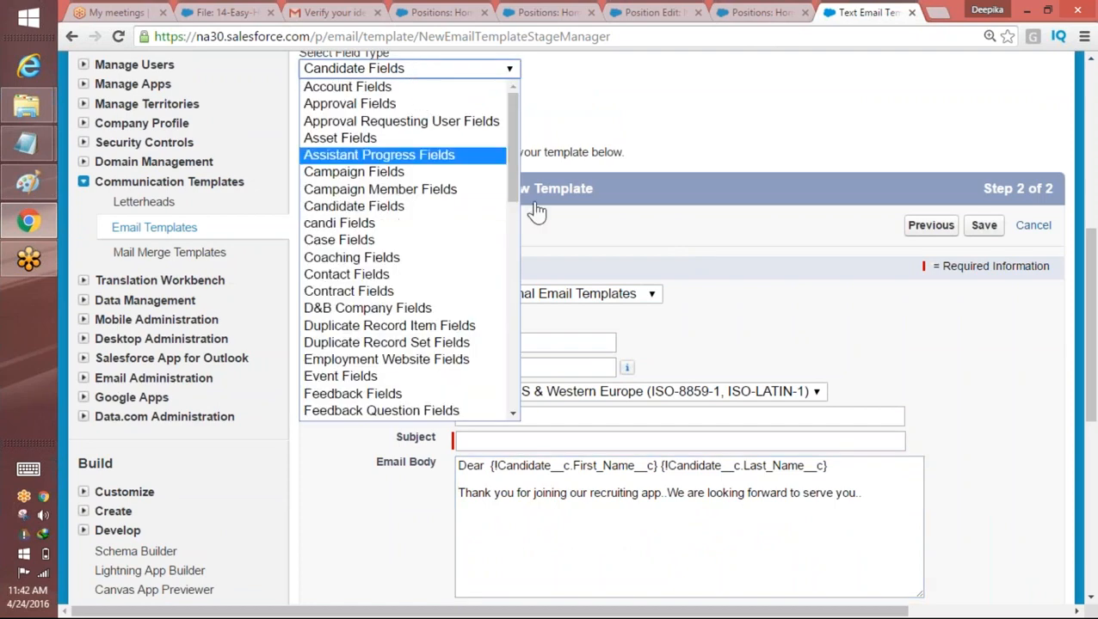
left_click_drag(516, 188, 516, 383)
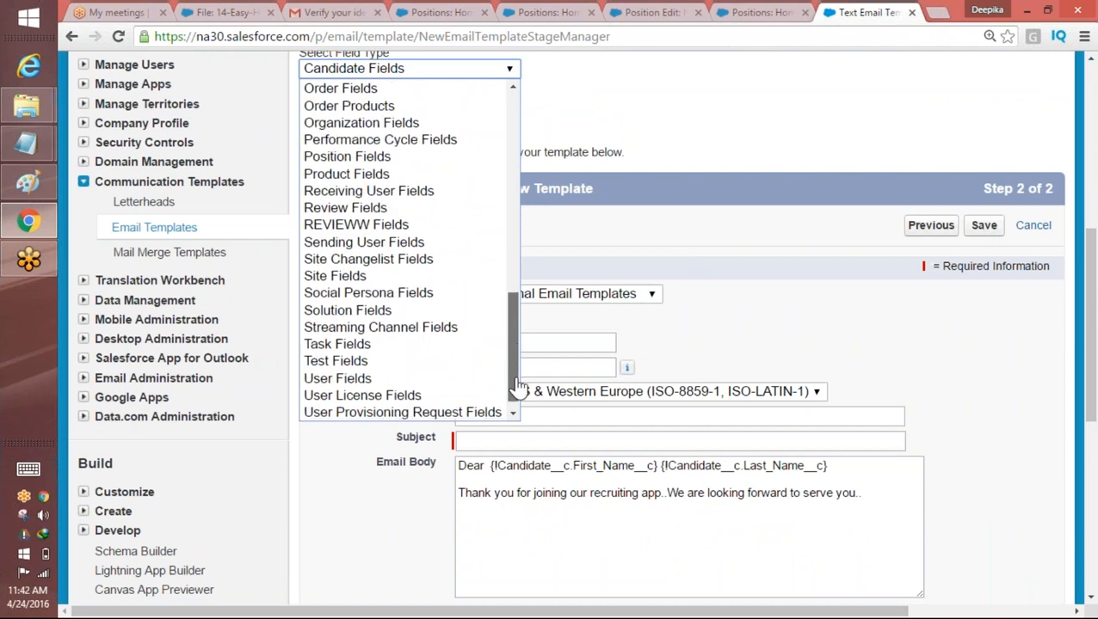
left_click(367, 379)
left_click(388, 103)
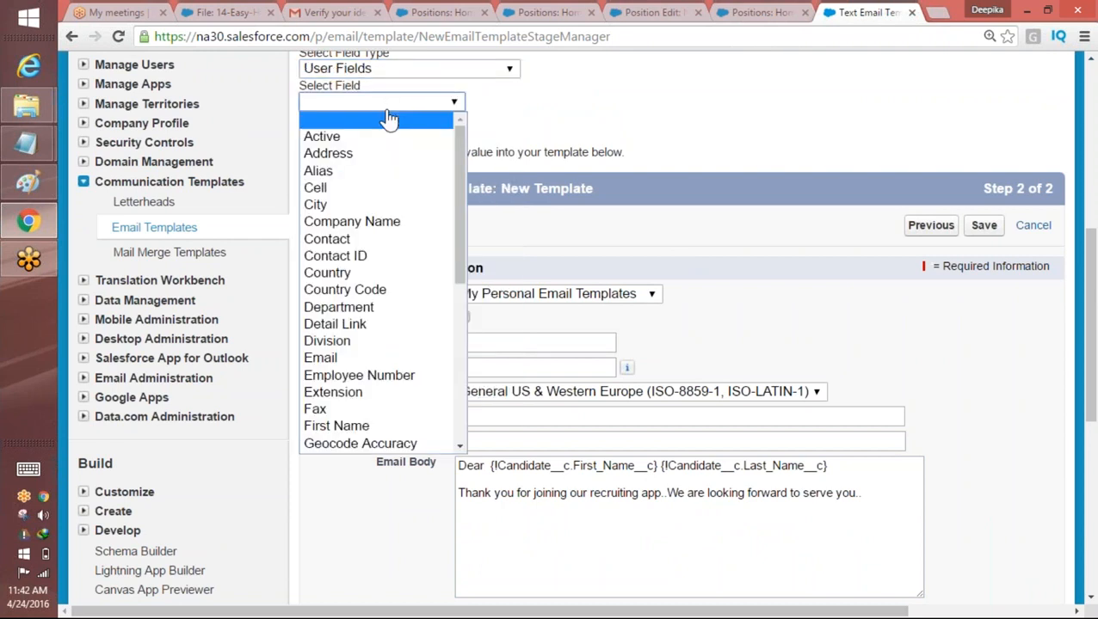
scroll(463, 244, "down", 1)
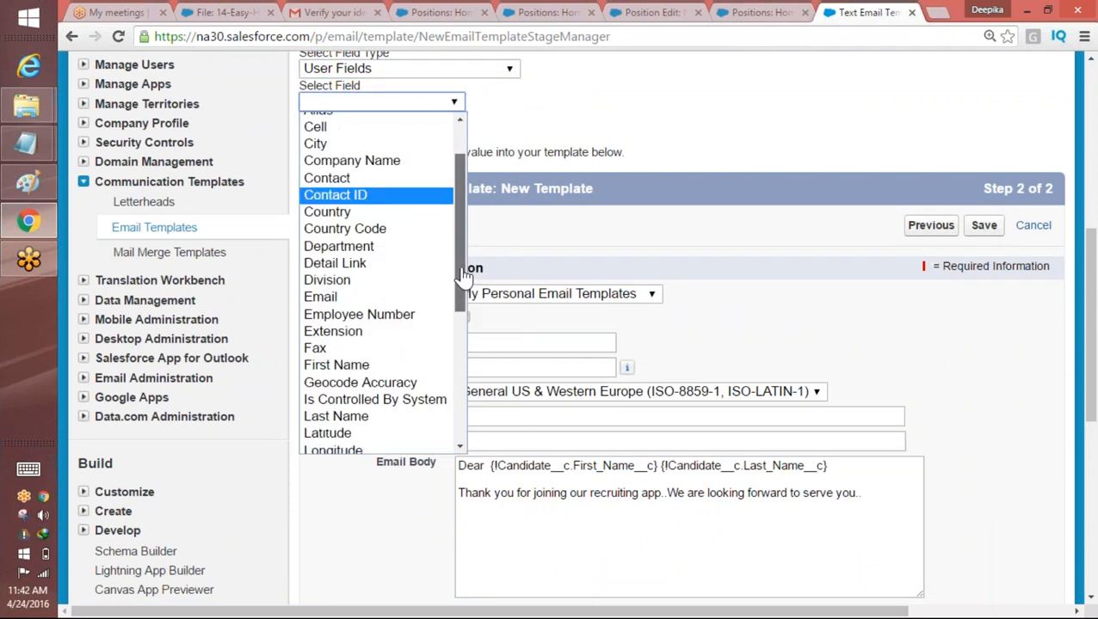
left_click(379, 372)
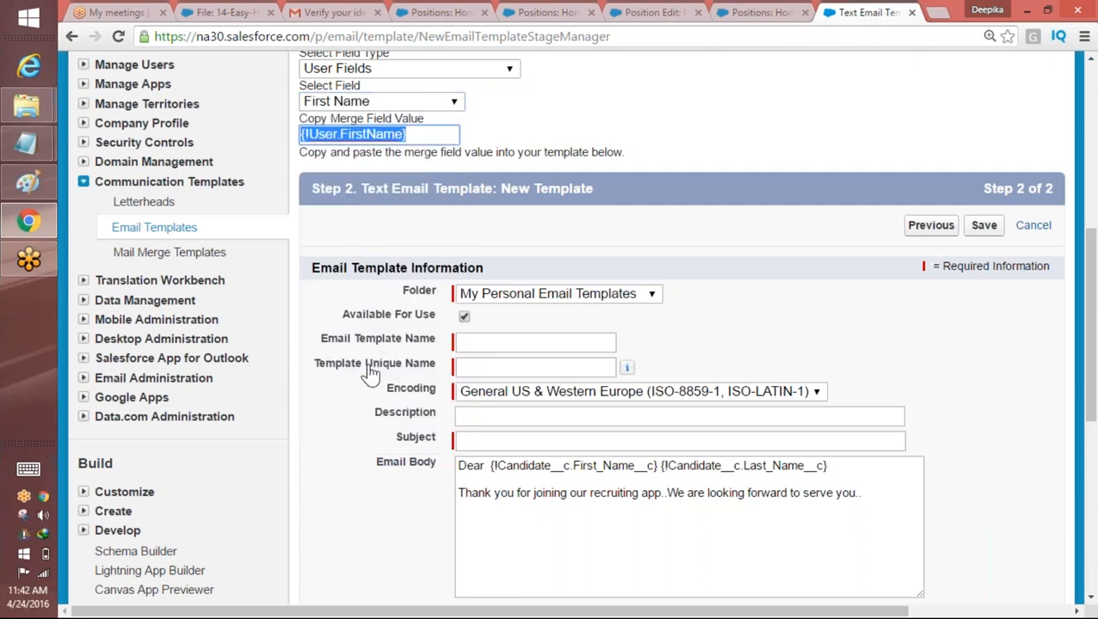
left_click(482, 517)
key("ctrl+v")
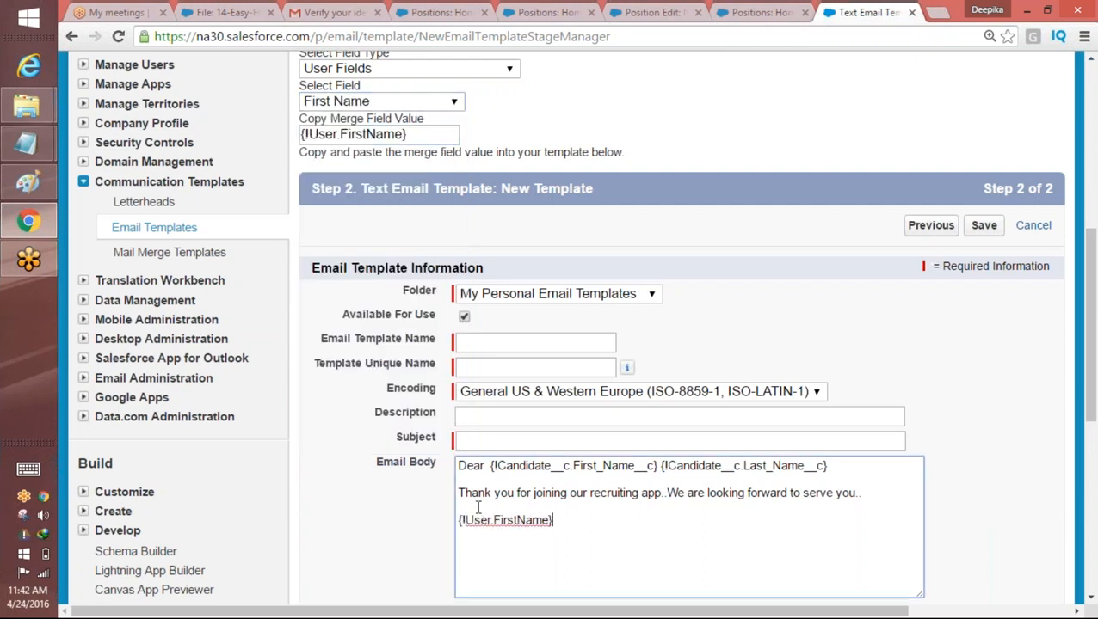
left_click(443, 103)
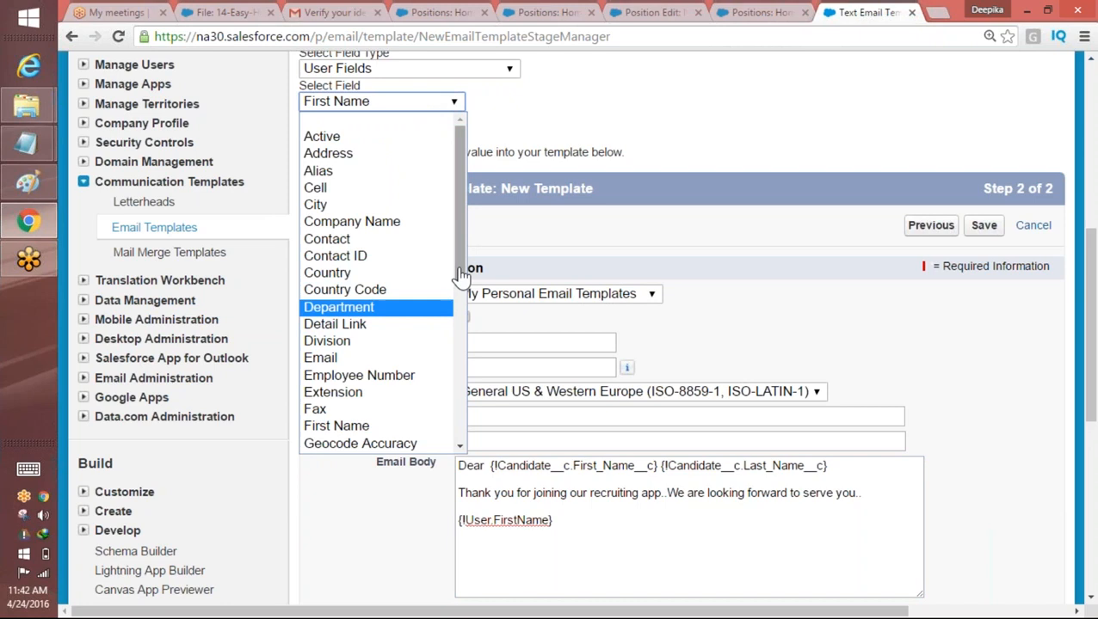
scroll(452, 361, "down", 2)
left_click(392, 360)
key("ctrl+c")
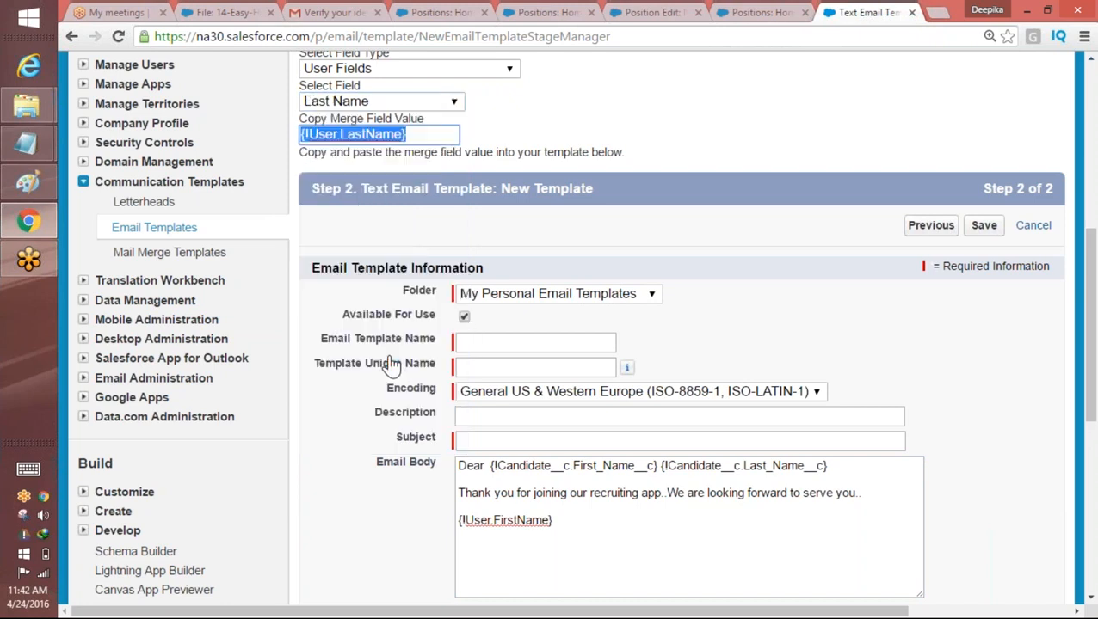
left_click(587, 523)
key("ctrl+v")
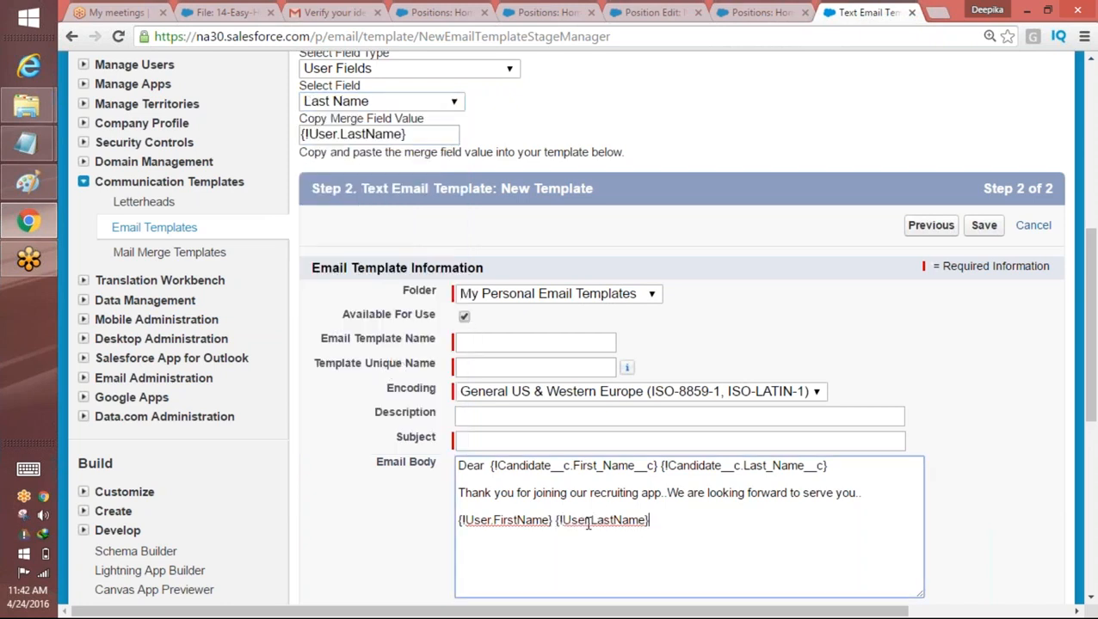
Add {!User.Username} on a new line, space the name fields apart, and save
left_click(463, 102)
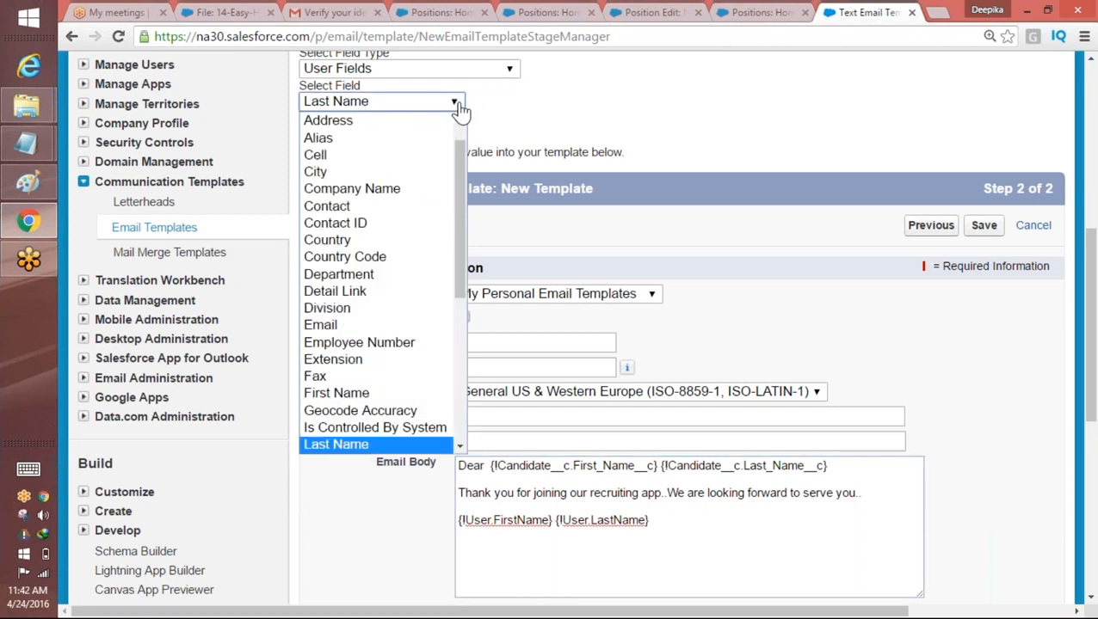
left_click_drag(458, 204, 470, 372)
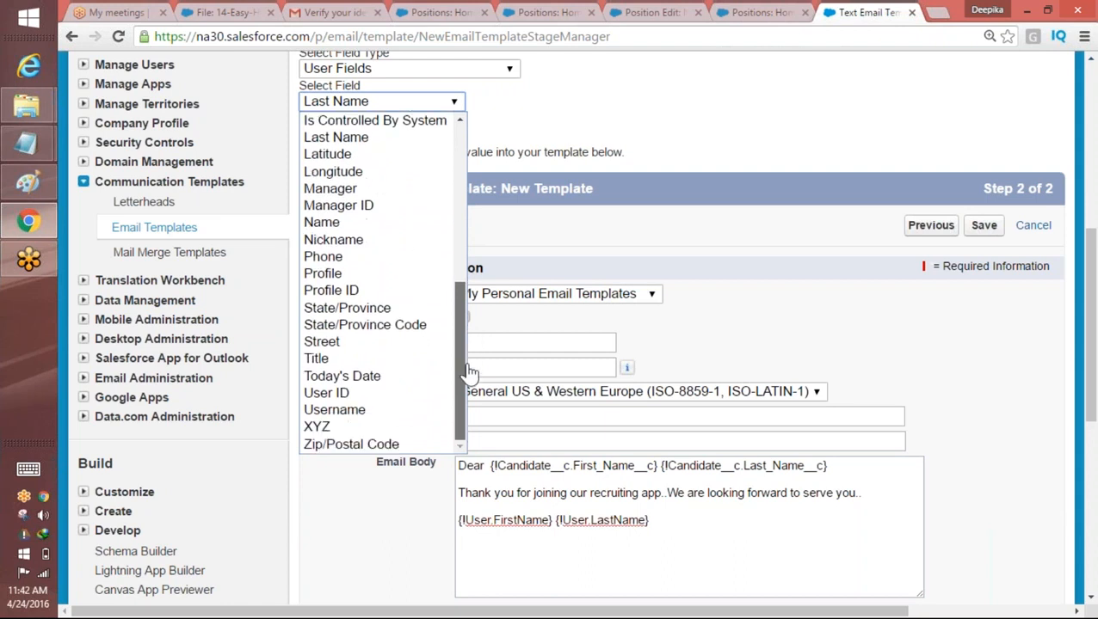
left_click(375, 409)
key("ctrl+c")
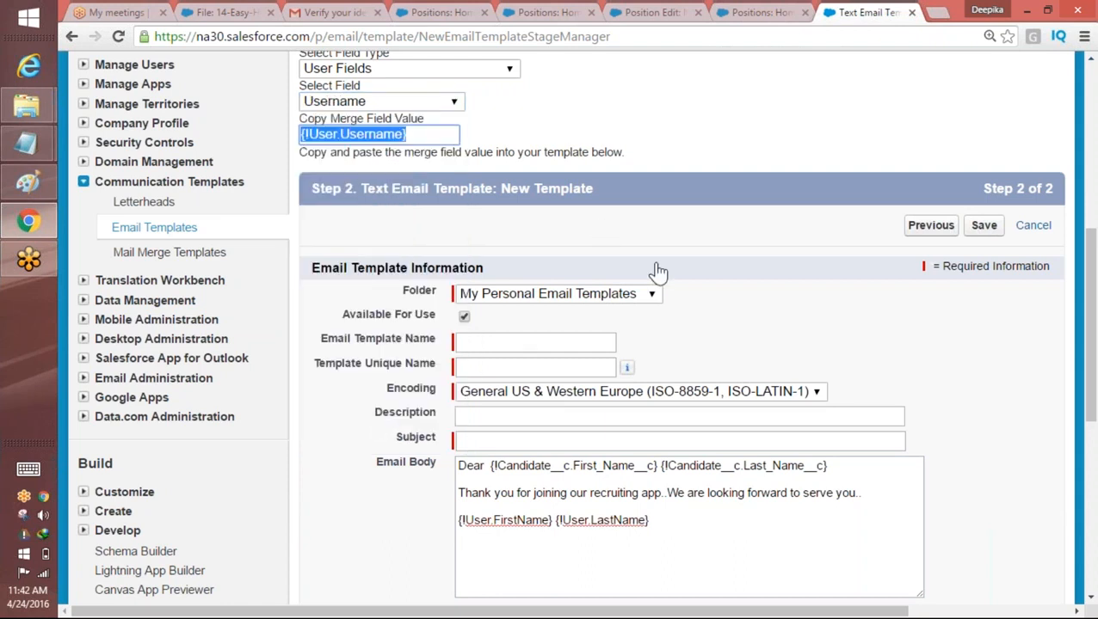
left_click(539, 541)
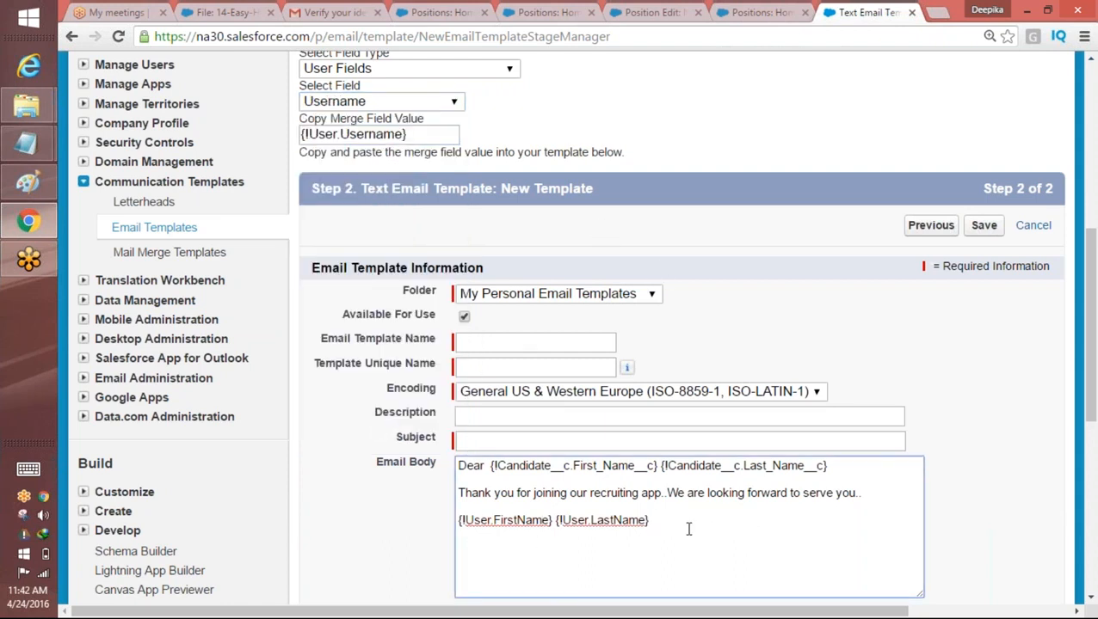
key("Return")
key("ctrl+v")
left_click(556, 522)
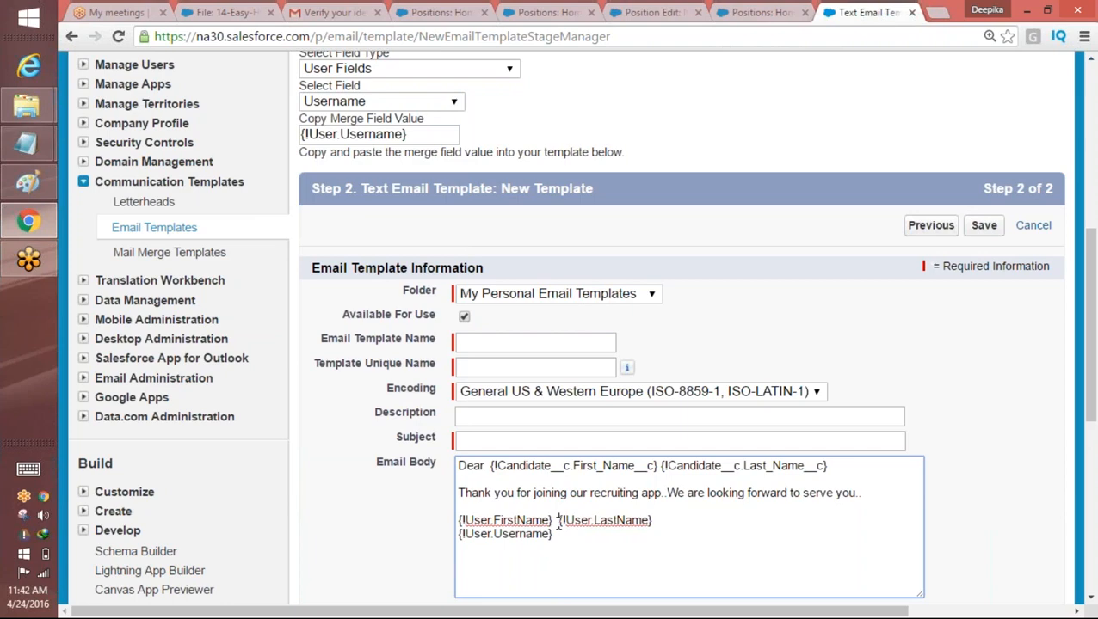
left_click_drag(1089, 330, 1089, 435)
left_click(984, 336)
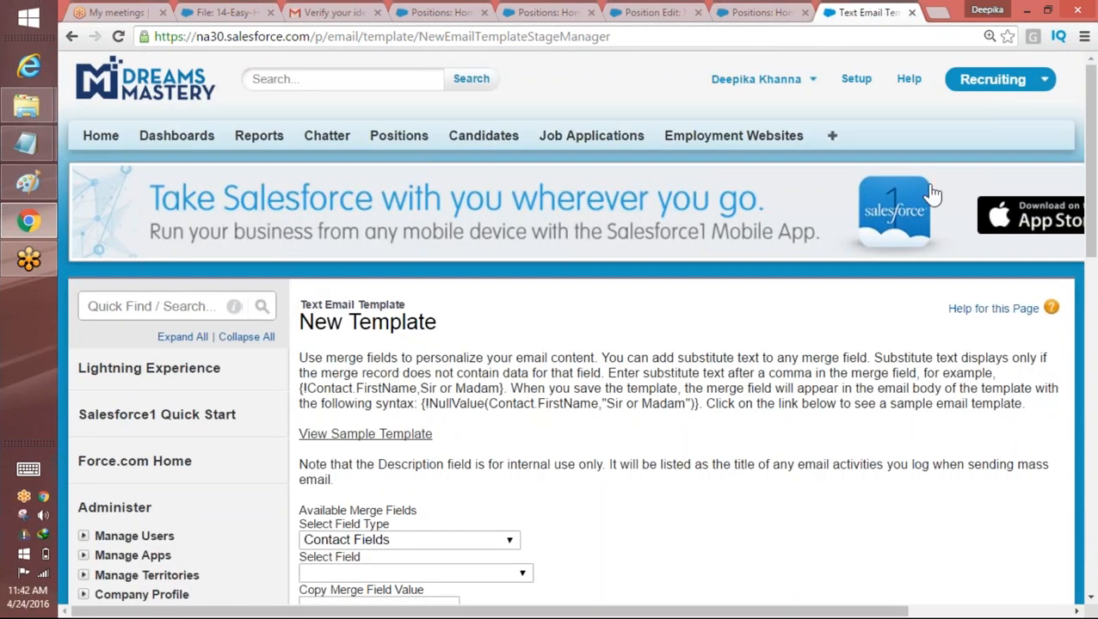
Name the template 'Text Email template example', auto-filling unique name Text_Email_template_example
left_click_drag(1091, 171, 1093, 336)
left_click(482, 340)
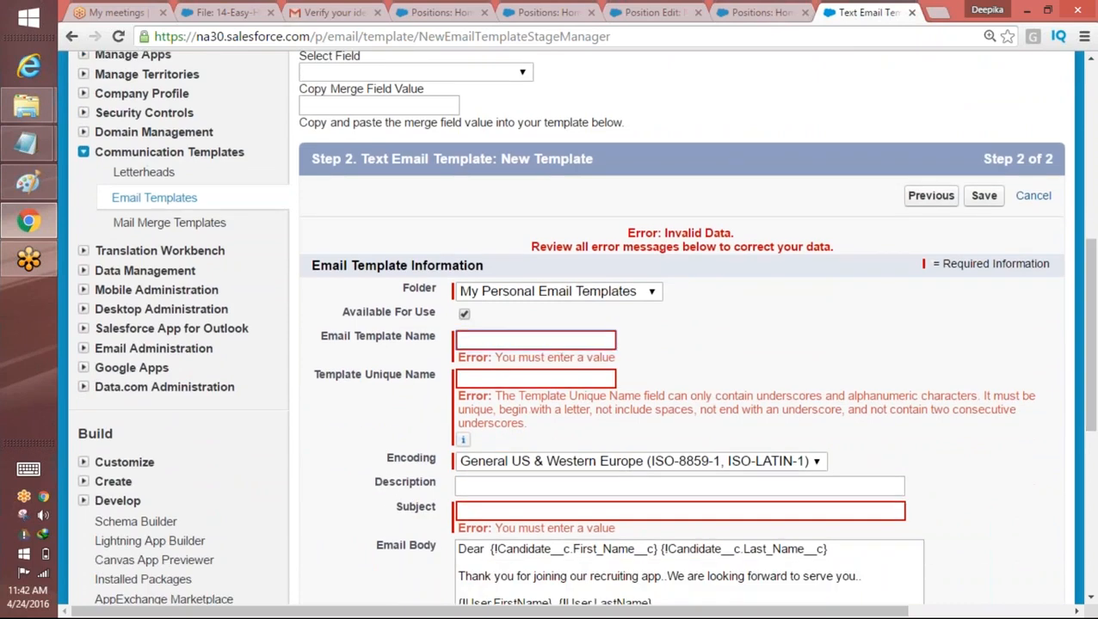
type("Tex")
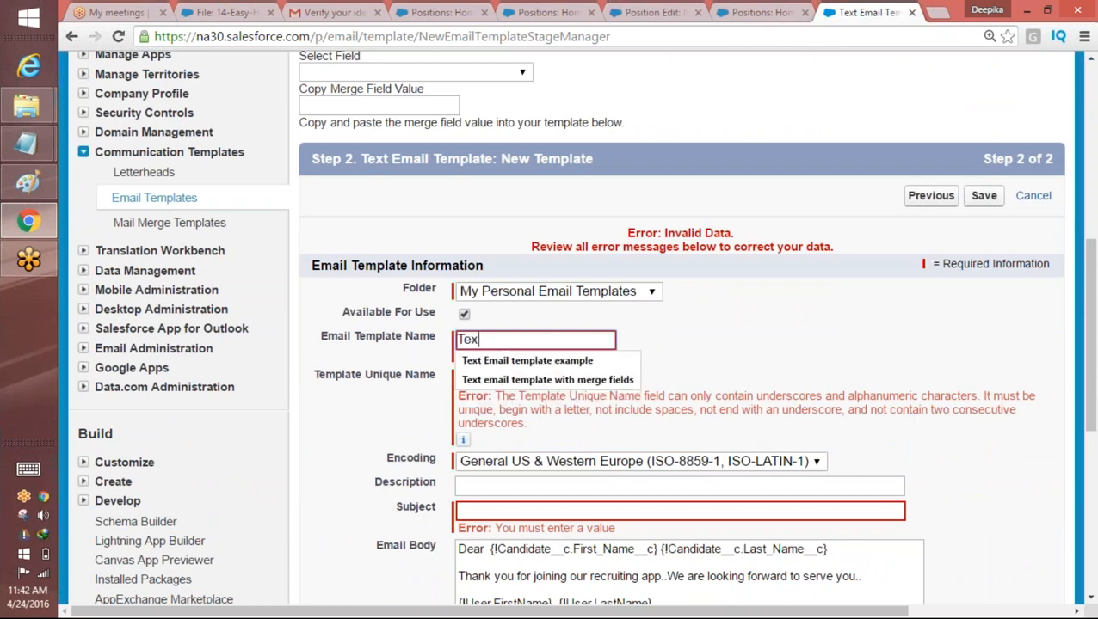
key("Down")
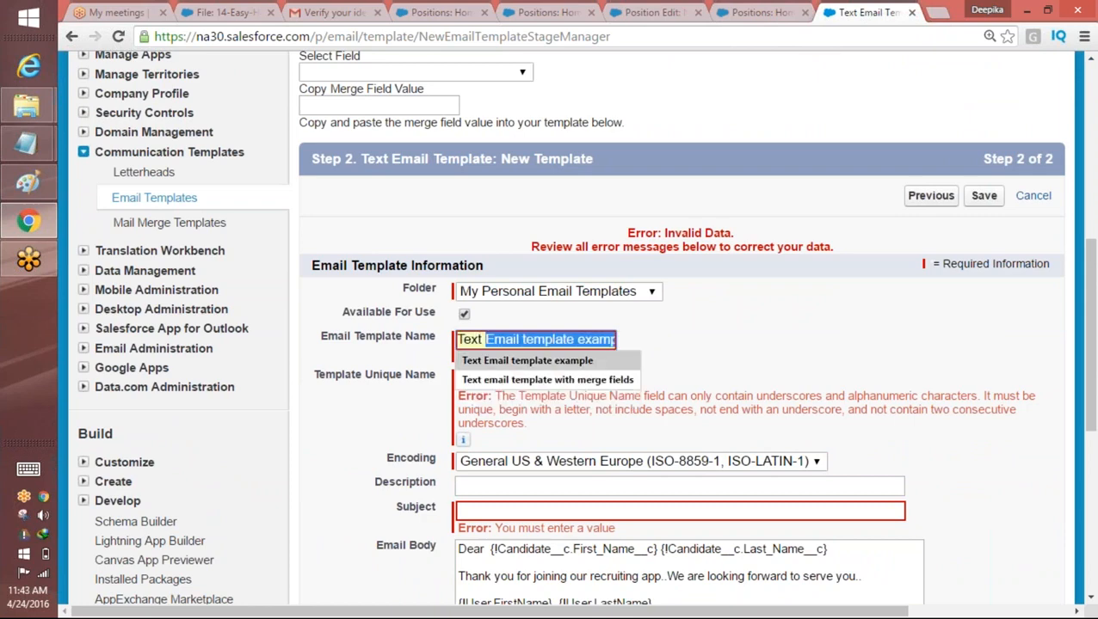
key("Return")
key("Tab")
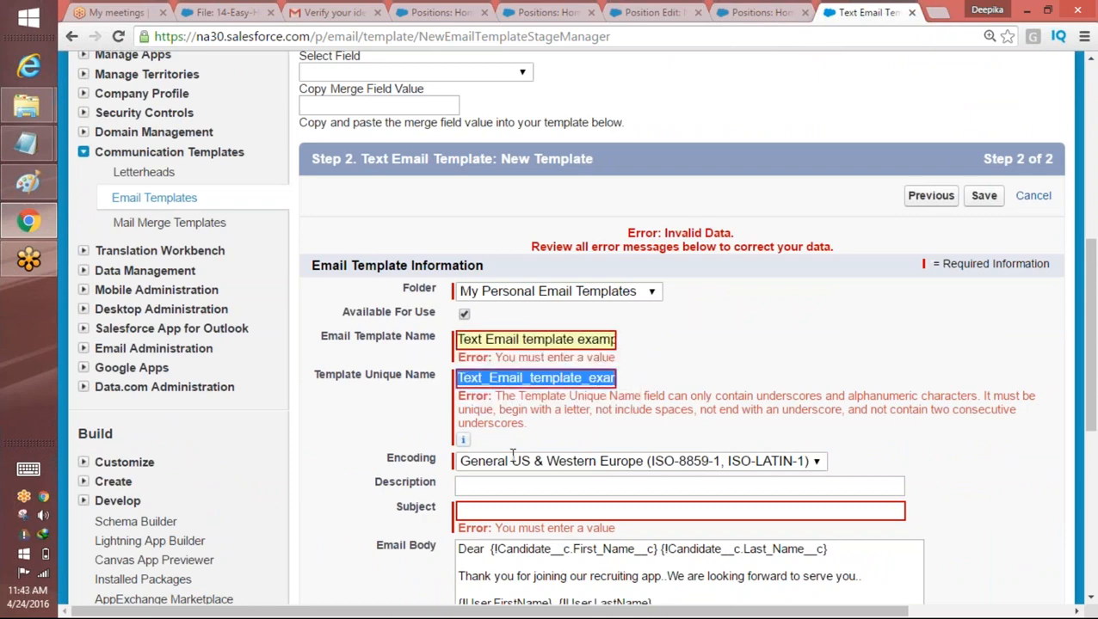
Set the Subject to 'welcome to salesforce' from the suggestion
scroll(1086, 336, "down", 2)
left_click(639, 340)
type("EMail")
key("BackSpace")
key("BackSpace")
key("BackSpace")
key("BackSpace")
key("BackSpace")
type("Send me")
key("BackSpace")
key("BackSpace")
key("BackSpace")
key("BackSpace")
key("BackSpace")
key("BackSpace")
key("BackSpace")
type("Thank you")
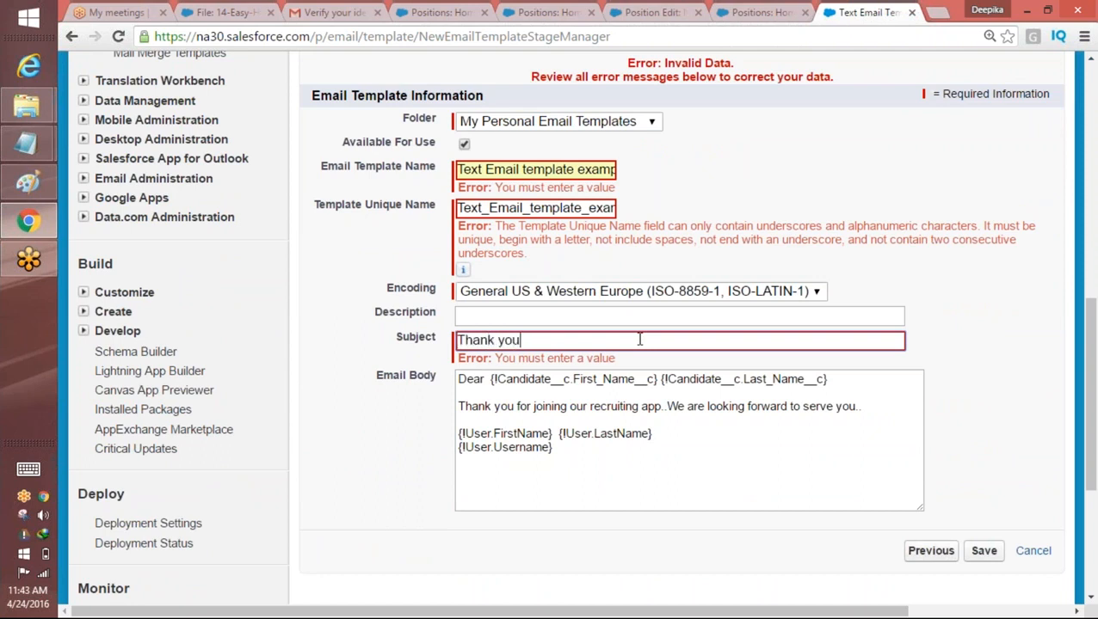
key("BackSpace")
key("BackSpace")
key("BackSpace")
key("BackSpace")
key("BackSpace")
key("BackSpace")
key("BackSpace")
key("BackSpace")
key("BackSpace")
type("Wel")
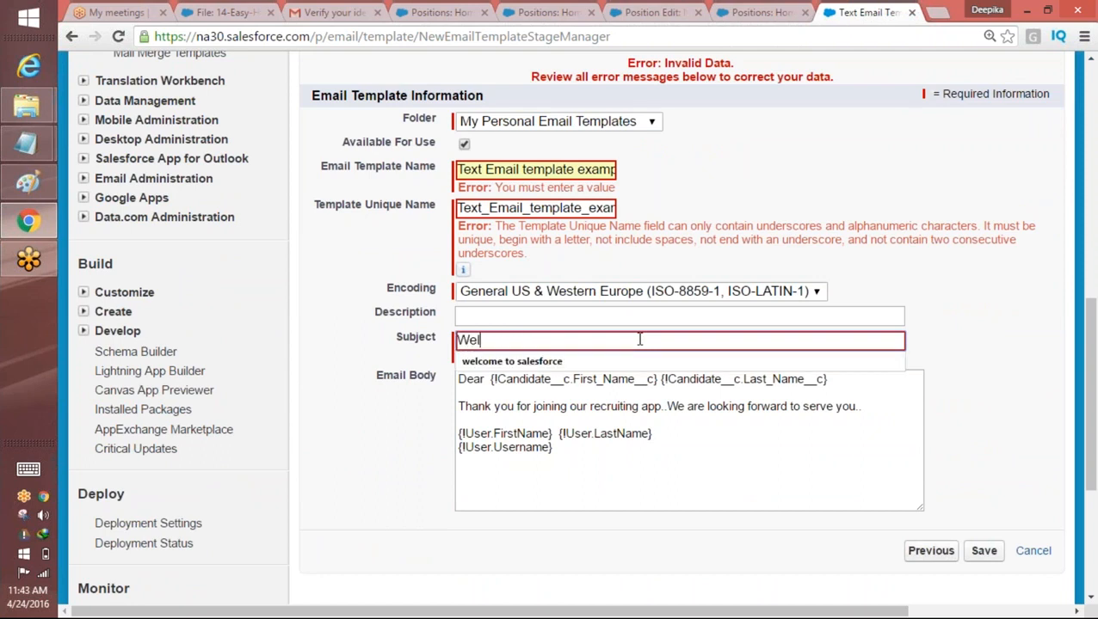
key("Down")
key("Tab")
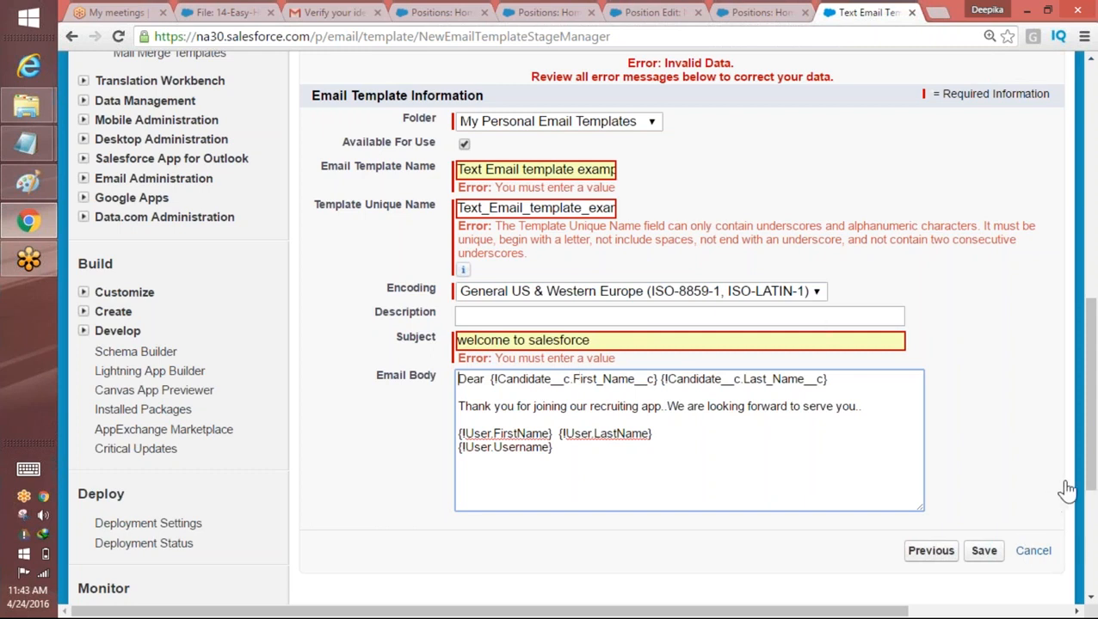
Save the template, check it in Send Test and Verify Merge Fields, then highlight its name
left_click(982, 552)
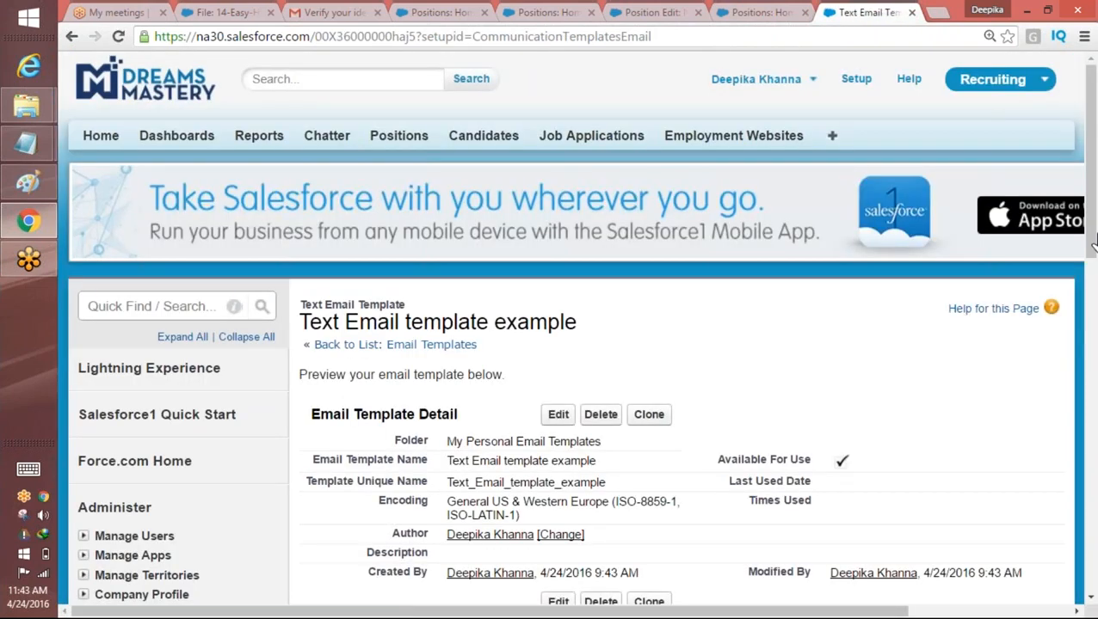
left_click_drag(1092, 245, 1088, 374)
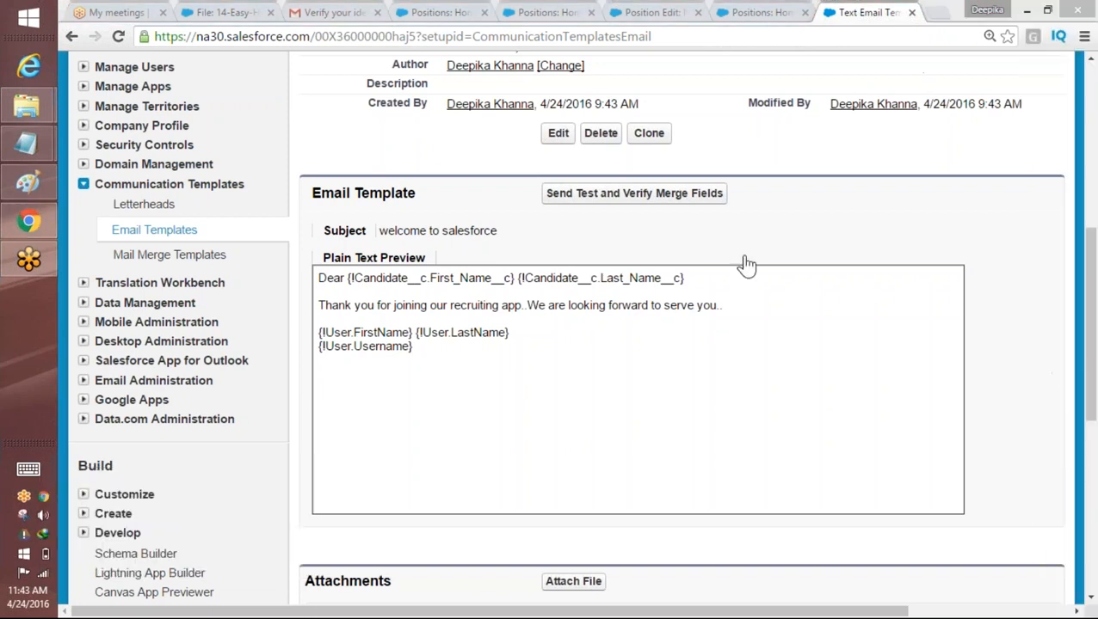
left_click(707, 208)
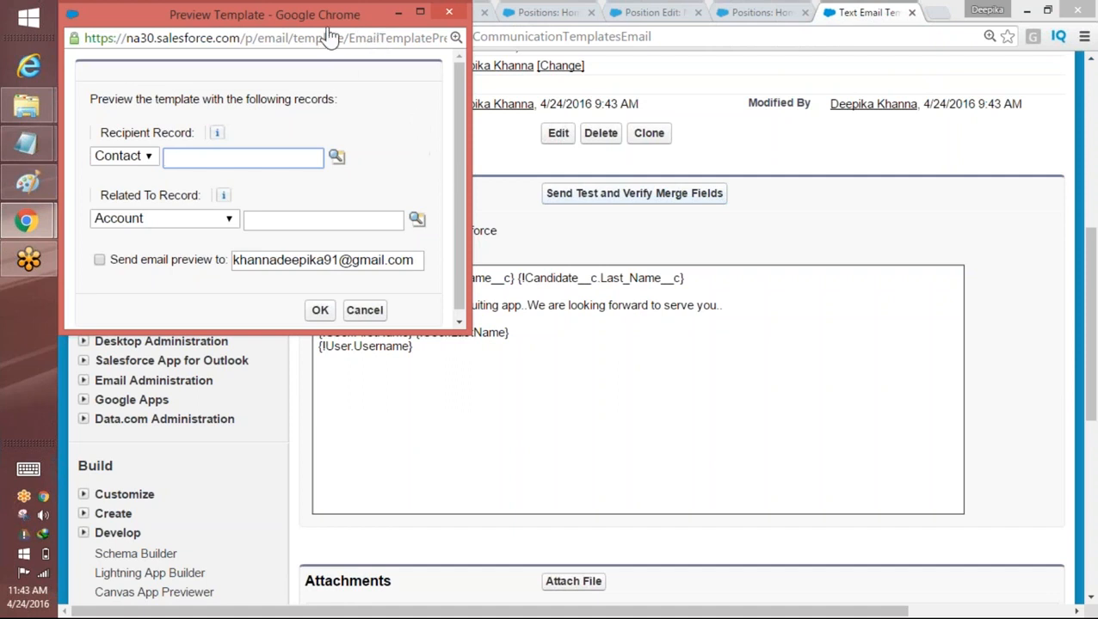
left_click_drag(330, 19, 343, 112)
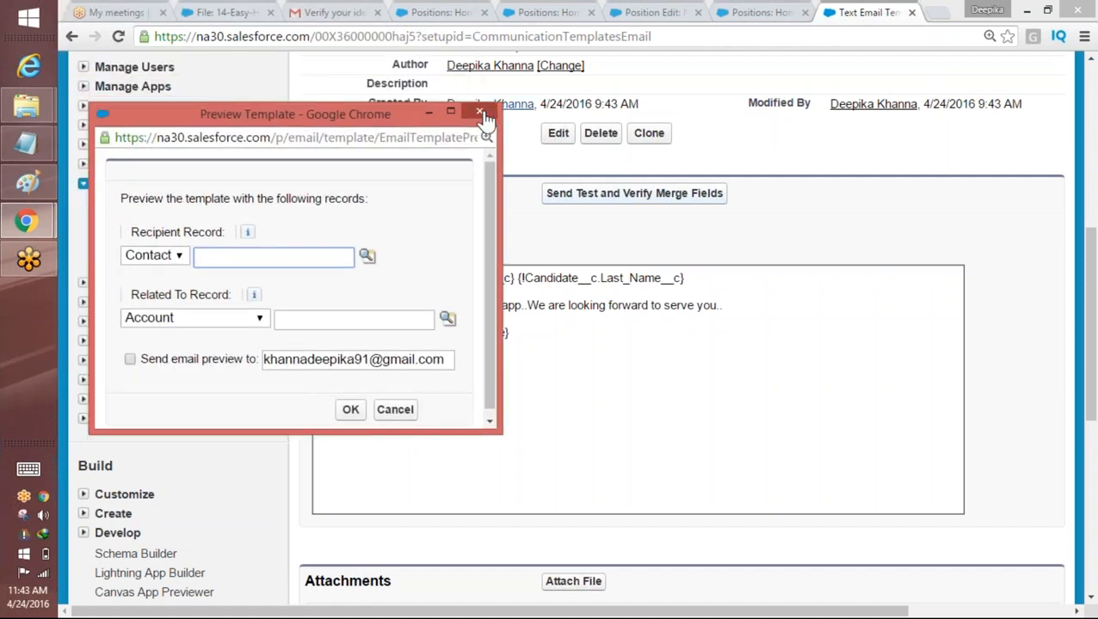
left_click(478, 114)
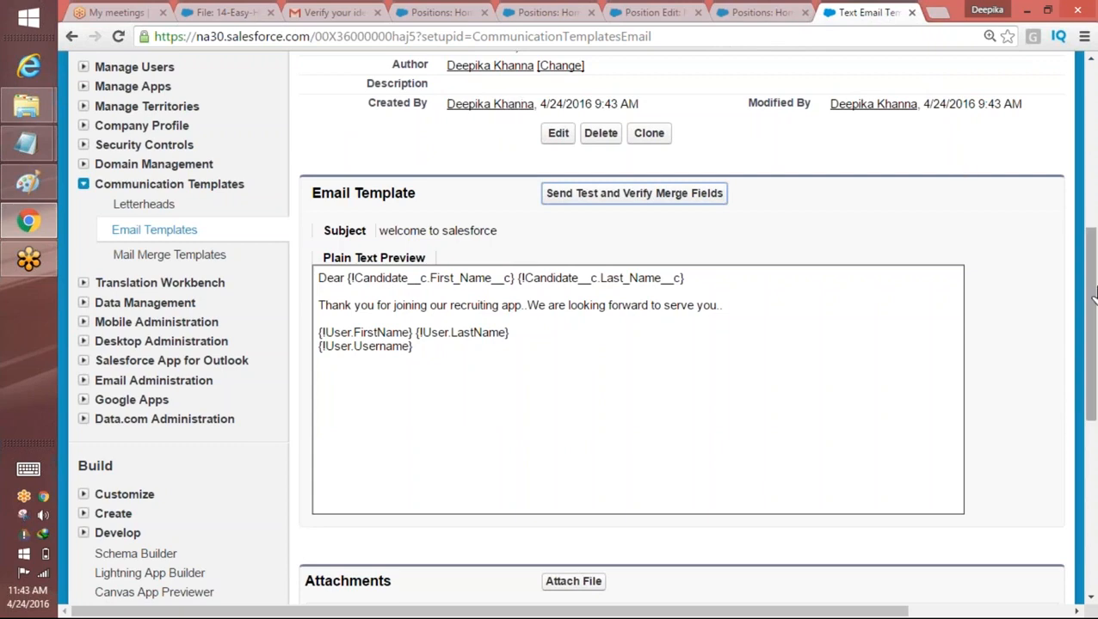
scroll(1088, 327, "up", 4)
left_click_drag(447, 314, 605, 315)
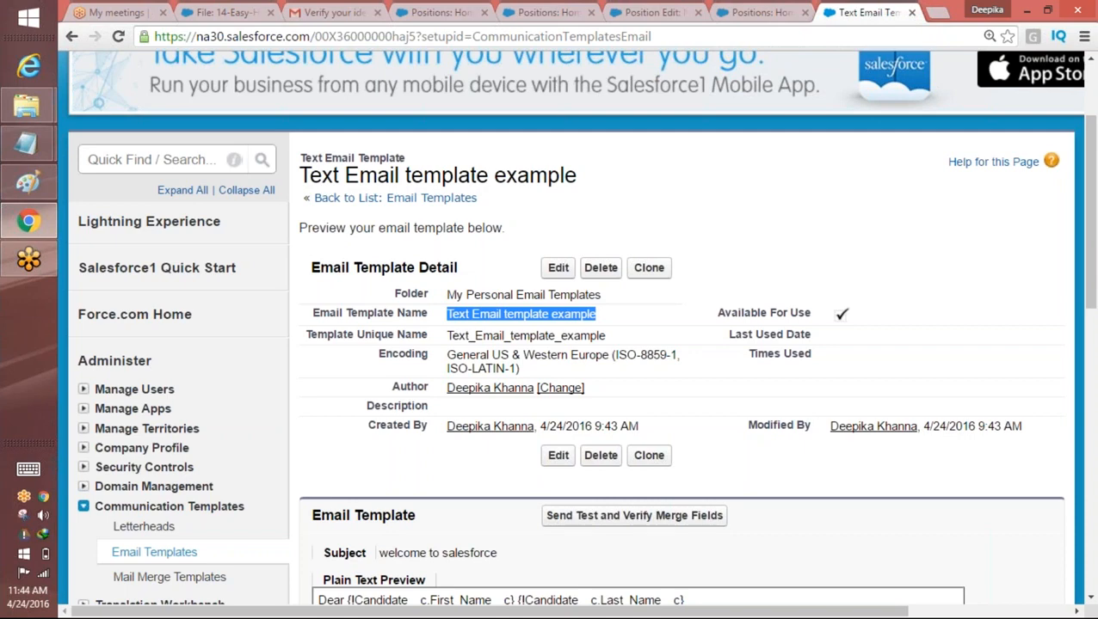
Open Attach File and cancel the file browser and popup without attaching anything
scroll(1015, 164, "down", 1)
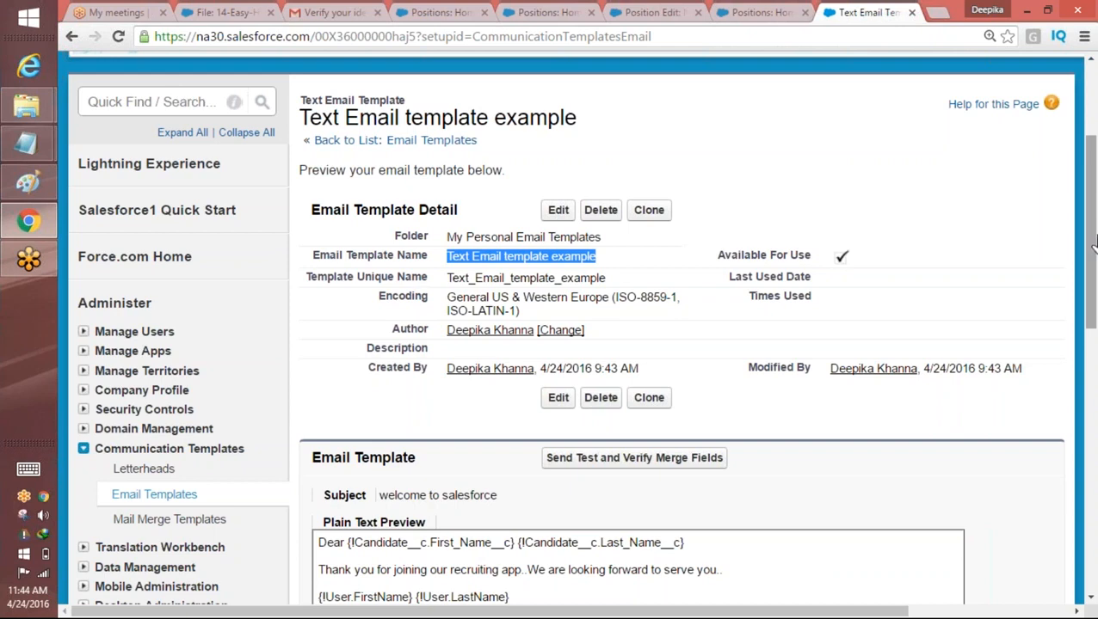
scroll(1091, 327, "down", 1)
scroll(1085, 375, "down", 5)
scroll(1086, 372, "up", 2)
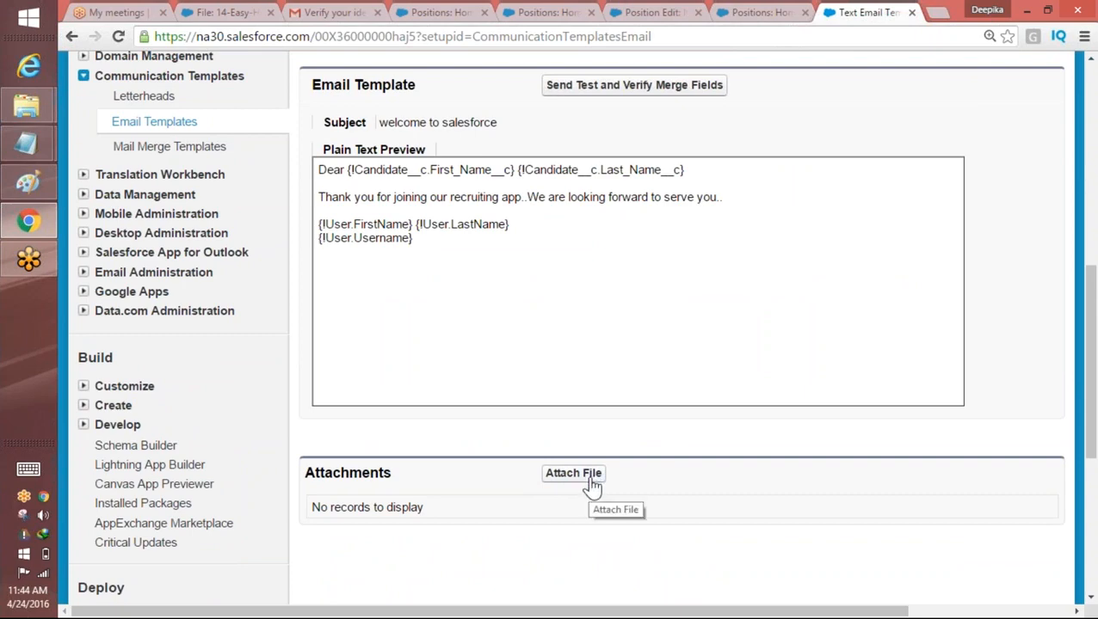
left_click_drag(1086, 372, 1091, 231)
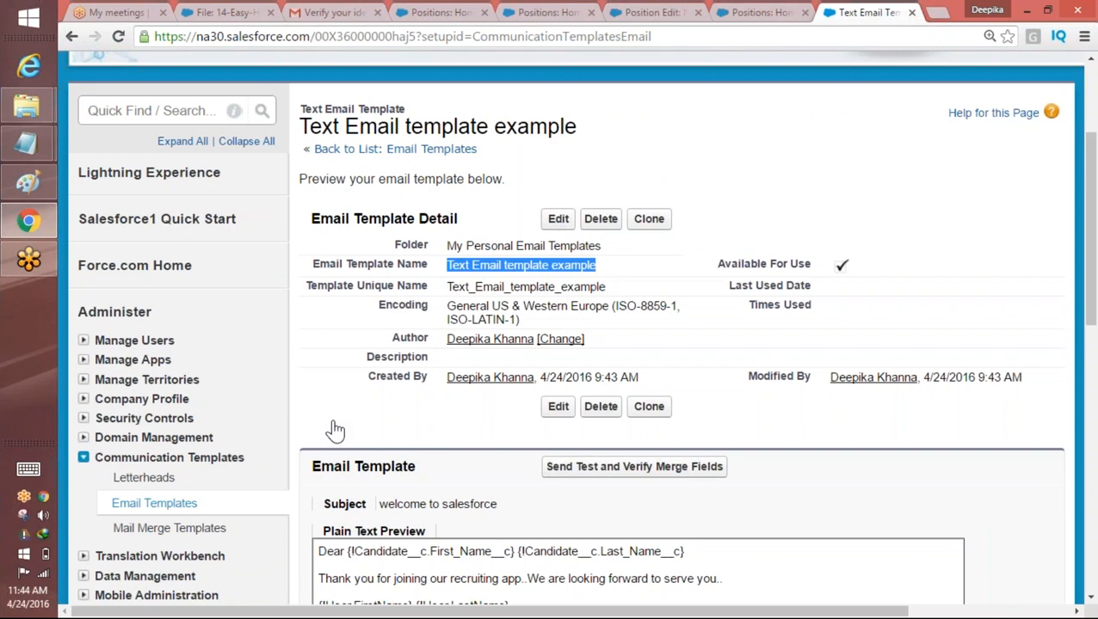
scroll(335, 430, "up", 3)
scroll(583, 350, "down", 6)
left_click(570, 580)
left_click(287, 410)
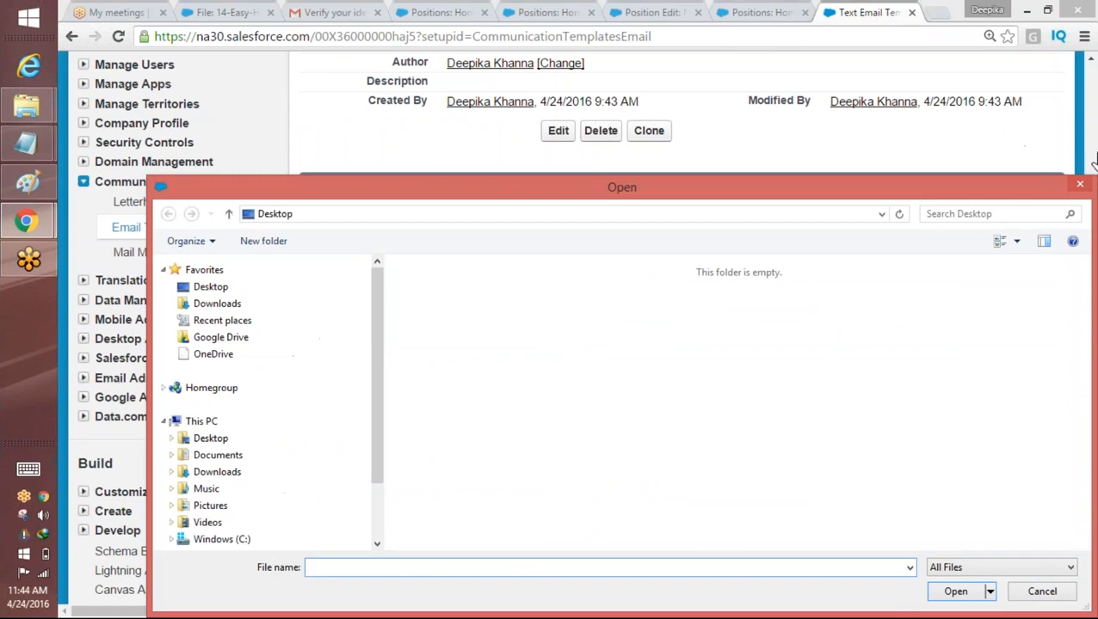
left_click(1079, 183)
left_click(553, 235)
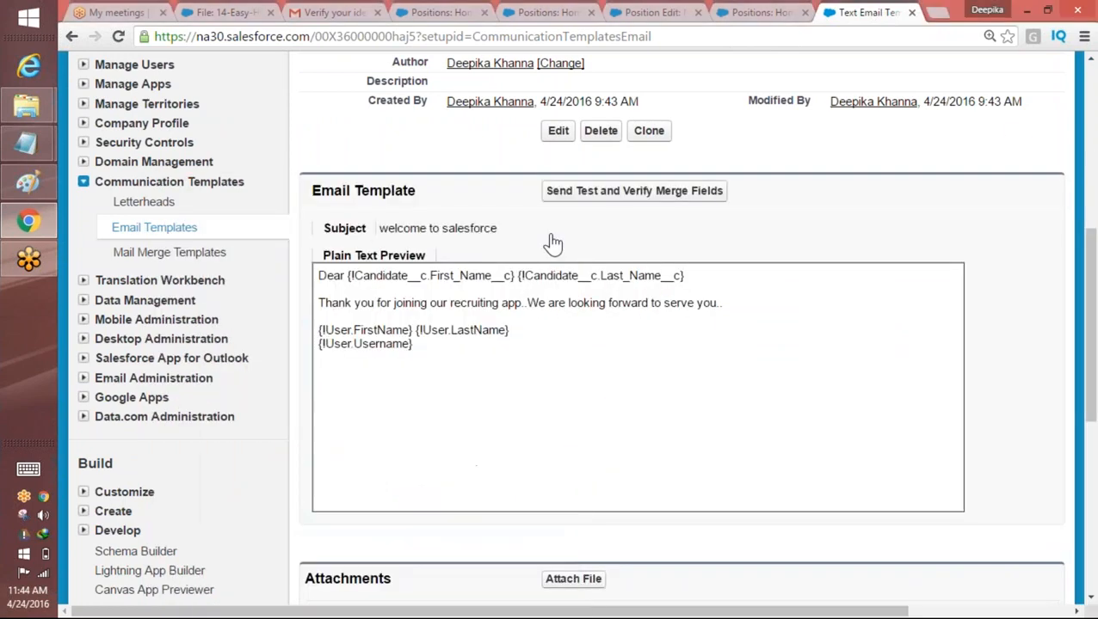
Return to the Email Templates list from the Setup sidebar
left_click_drag(1092, 339, 1091, 155)
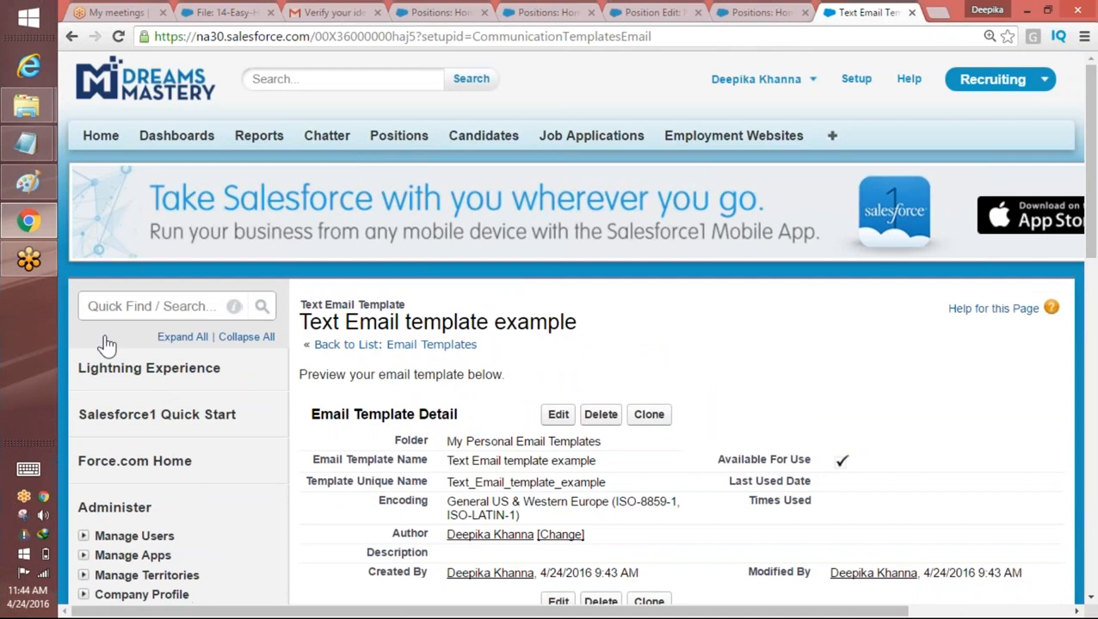
left_click(119, 307)
left_click_drag(1091, 129, 1093, 281)
left_click(154, 288)
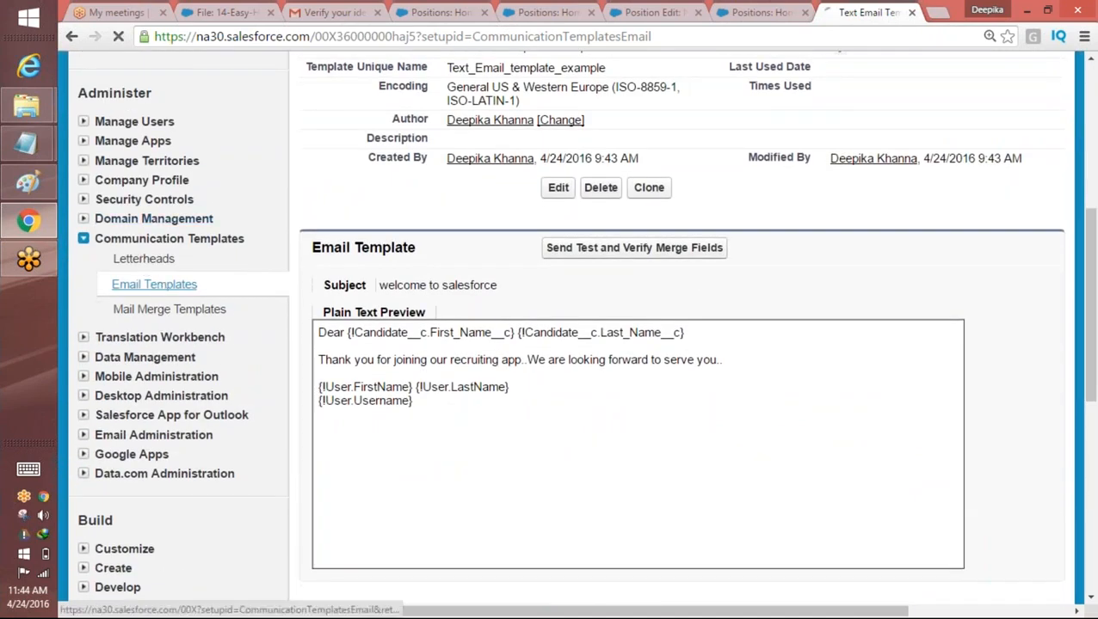
Start a new email template of type HTML (using Letterhead)
left_click(584, 473)
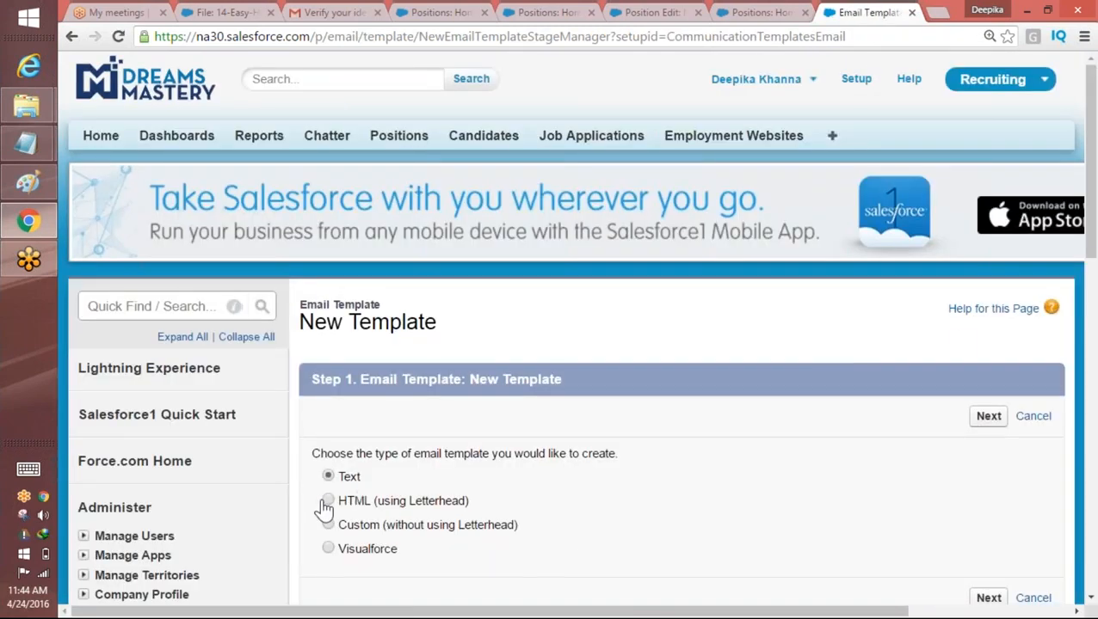
left_click(327, 502)
left_click_drag(1092, 174, 1092, 278)
left_click(984, 273)
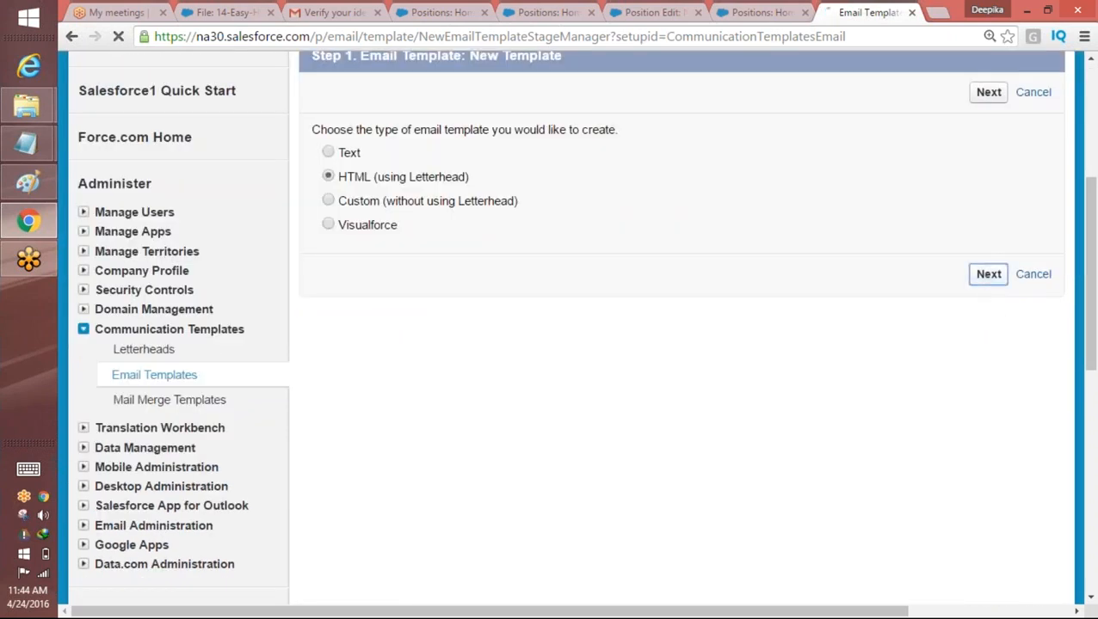
Name it 'Html with letterhead example' with RecruitingCompanyLetterhead and the Free Form Letter layout
left_click_drag(1090, 164, 1091, 282)
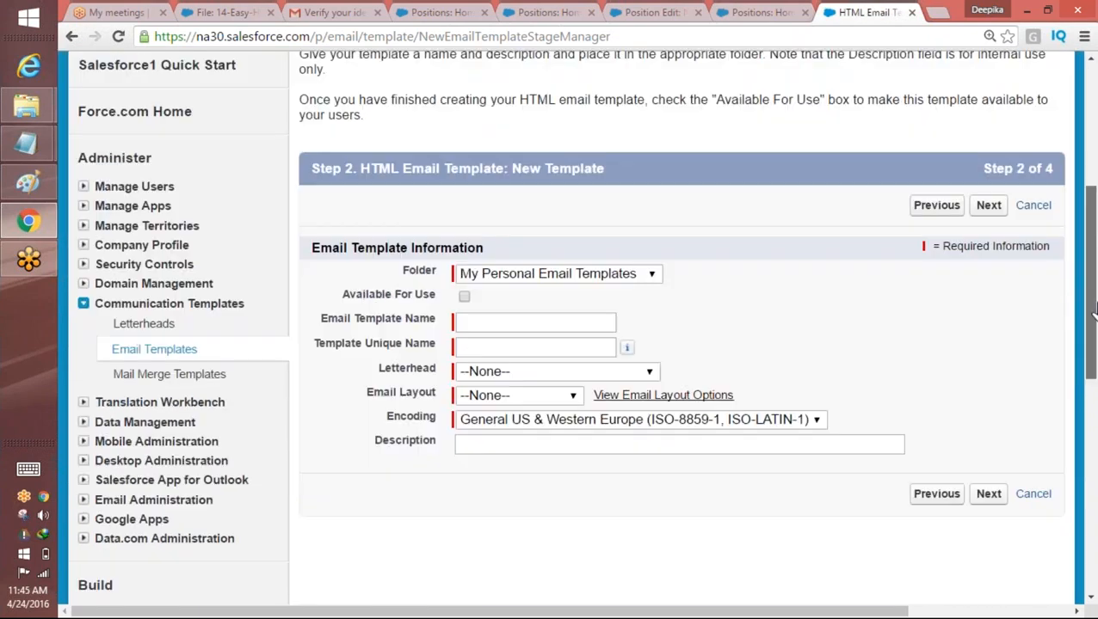
left_click(485, 319)
type("Html with letterhead example")
key("Tab")
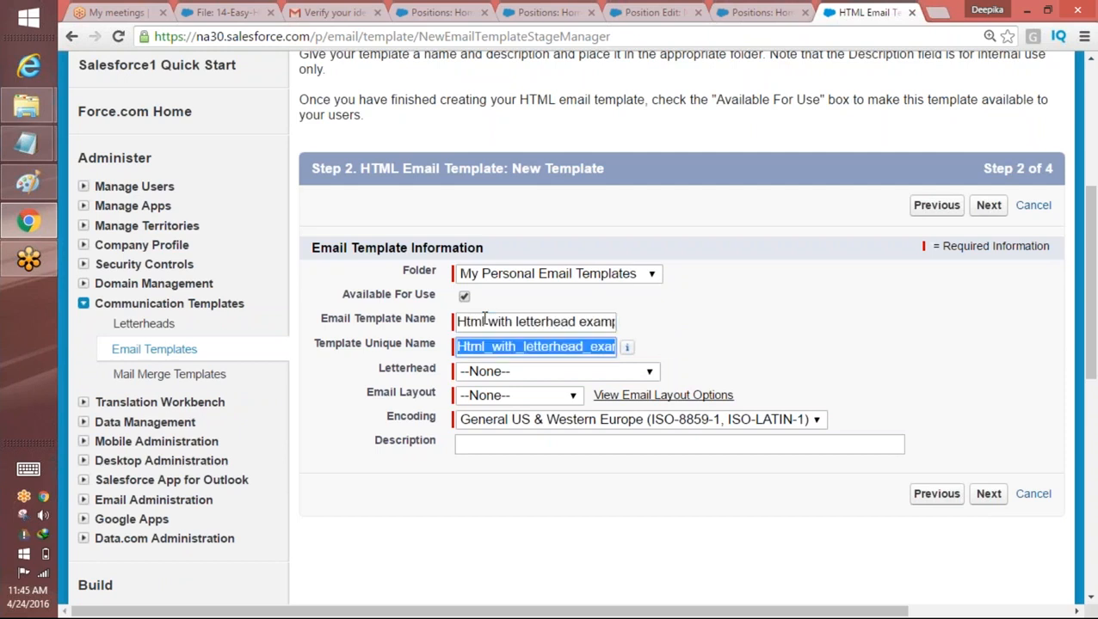
left_click(520, 375)
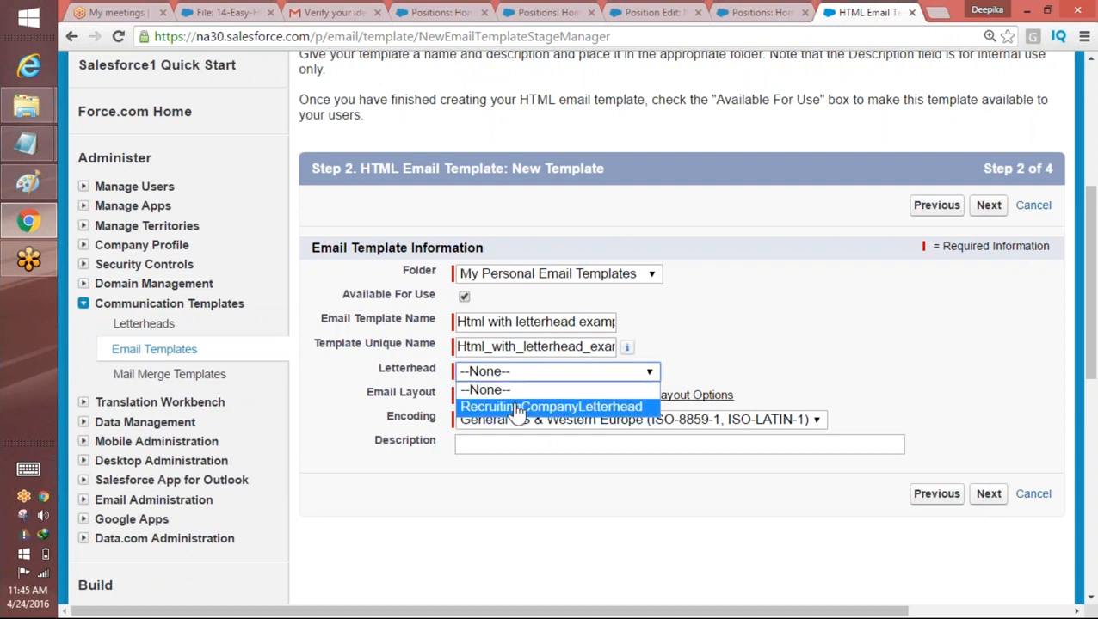
left_click(516, 409)
left_click(500, 399)
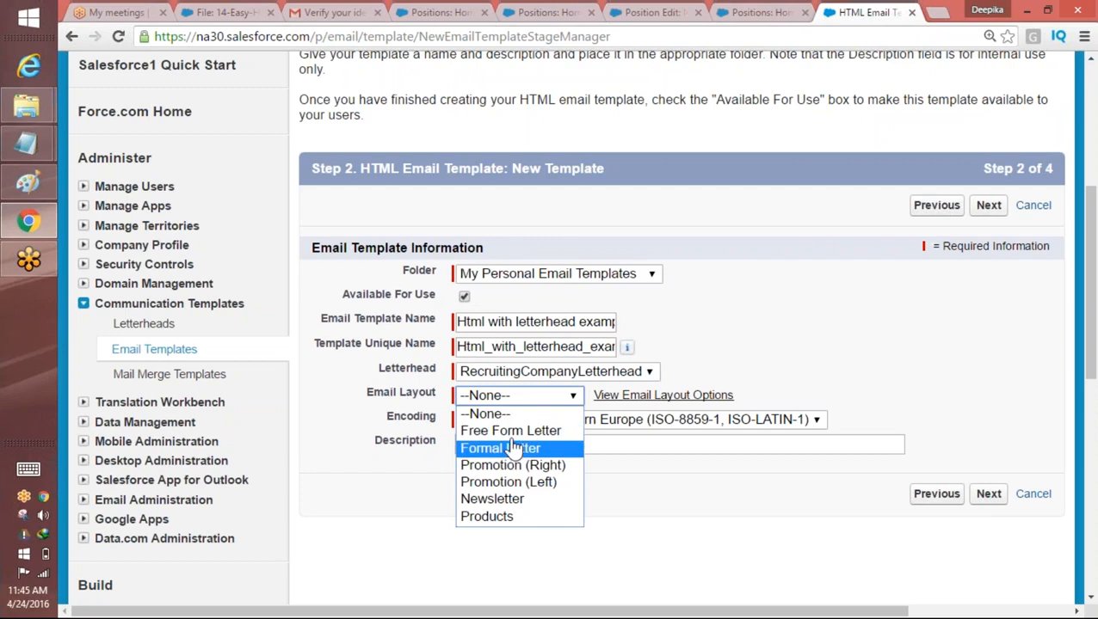
left_click(505, 437)
left_click_drag(1094, 301, 1093, 339)
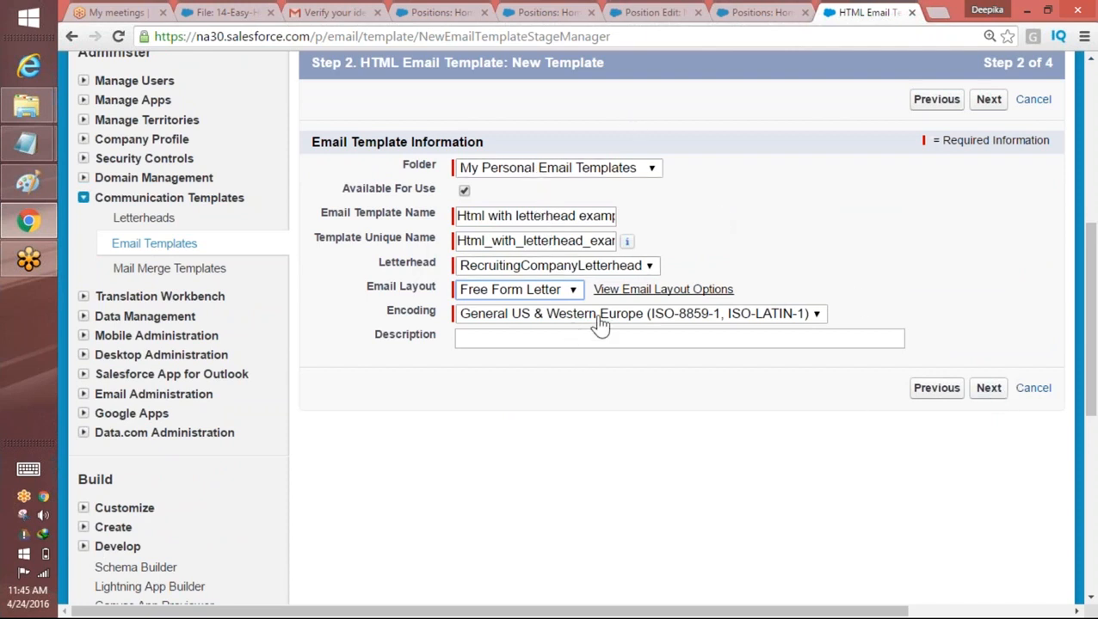
left_click(994, 390)
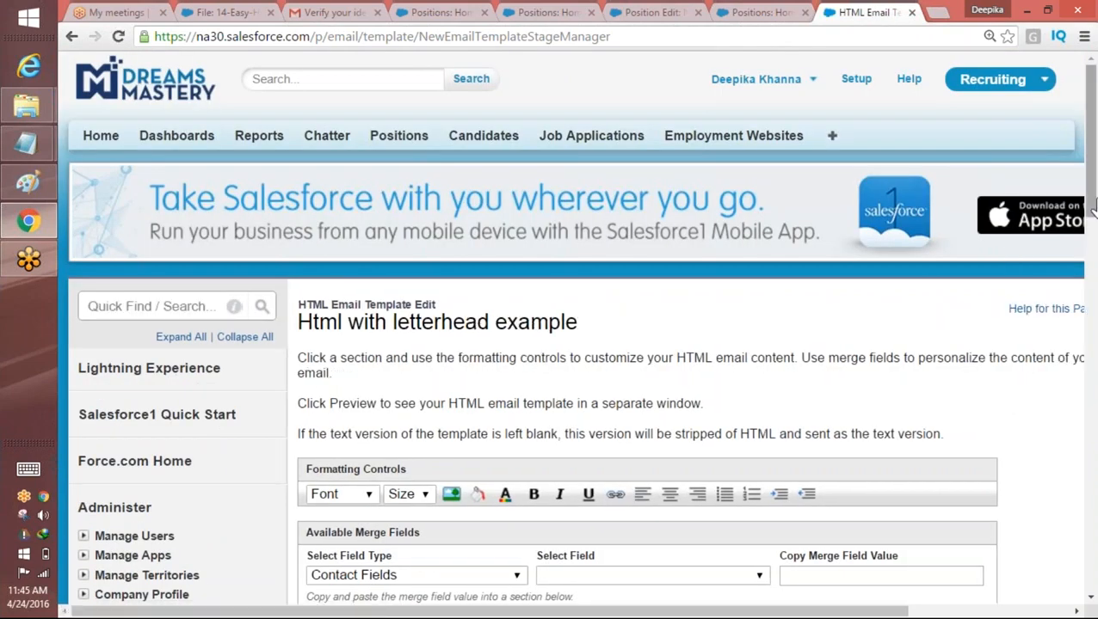
Write a thank-you message for being part of the Salesforce community in the red body, then try Next
scroll(1092, 210, "down", 4)
left_click_drag(1092, 251, 1093, 391)
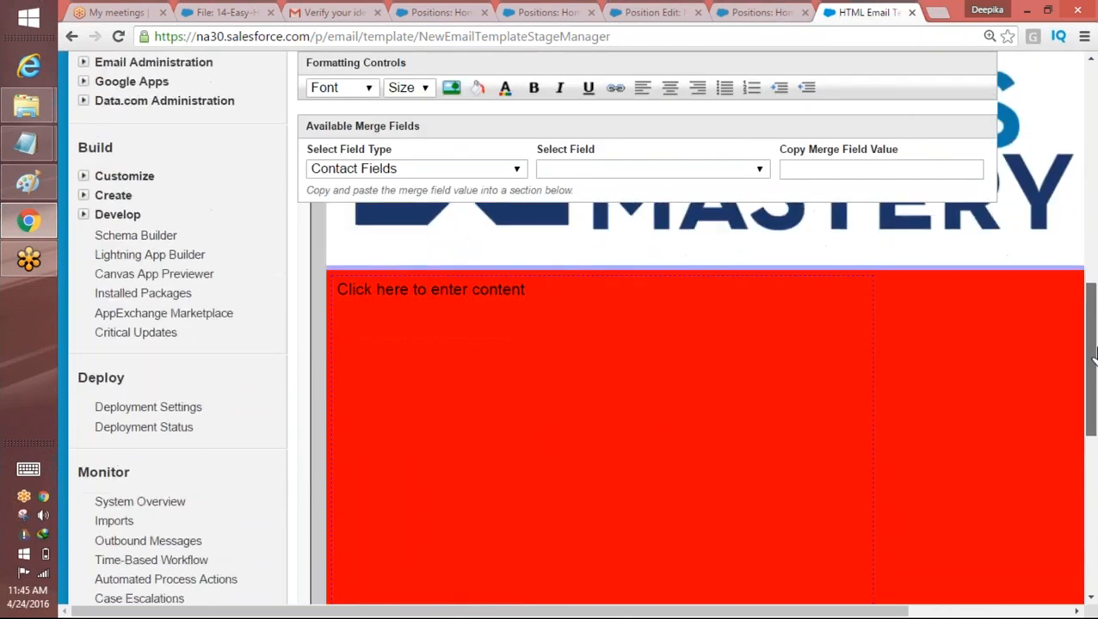
left_click(553, 355)
type("Thank yo")
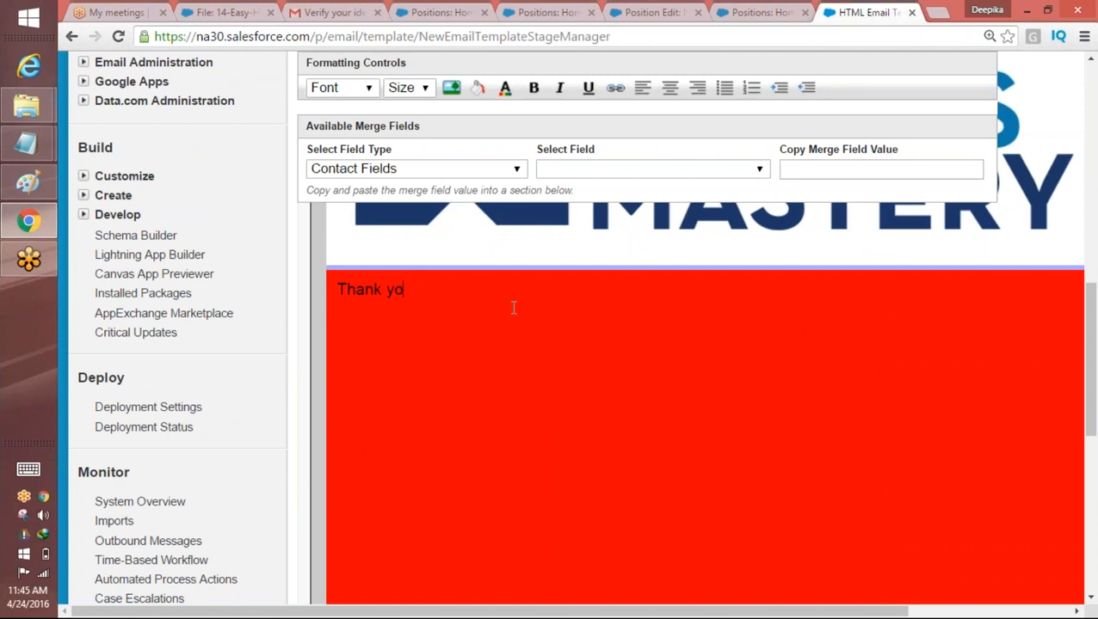
type("iu f f")
type("u ")
type("or being part of ")
type("salesfo")
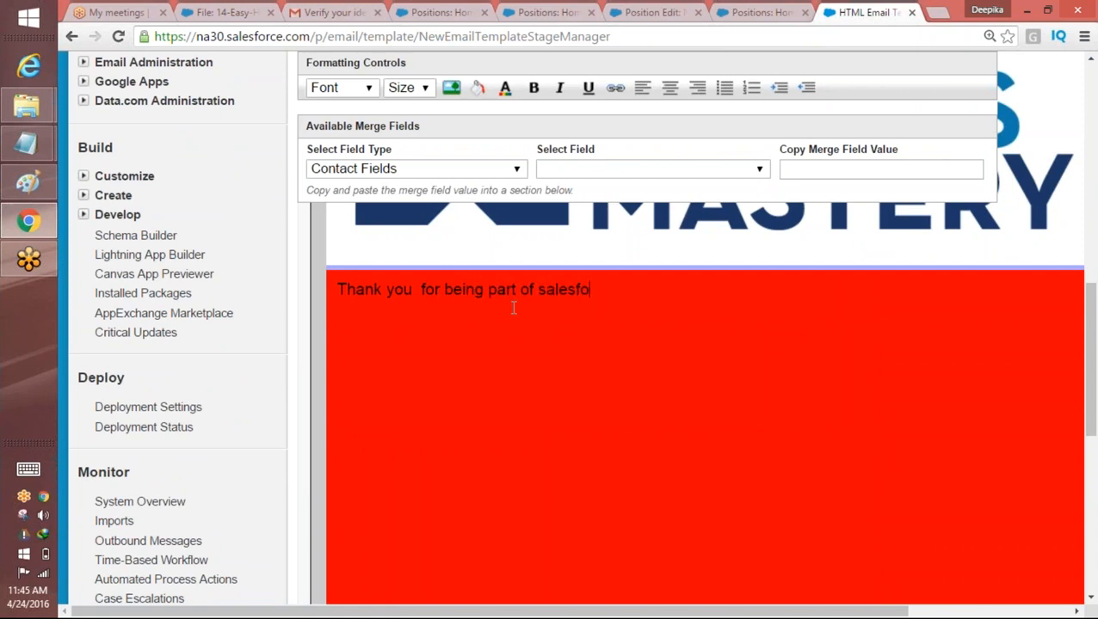
key("BackSpace")
key("BackSpace")
key("BackSpace")
key("BackSpace")
type("ce communite")
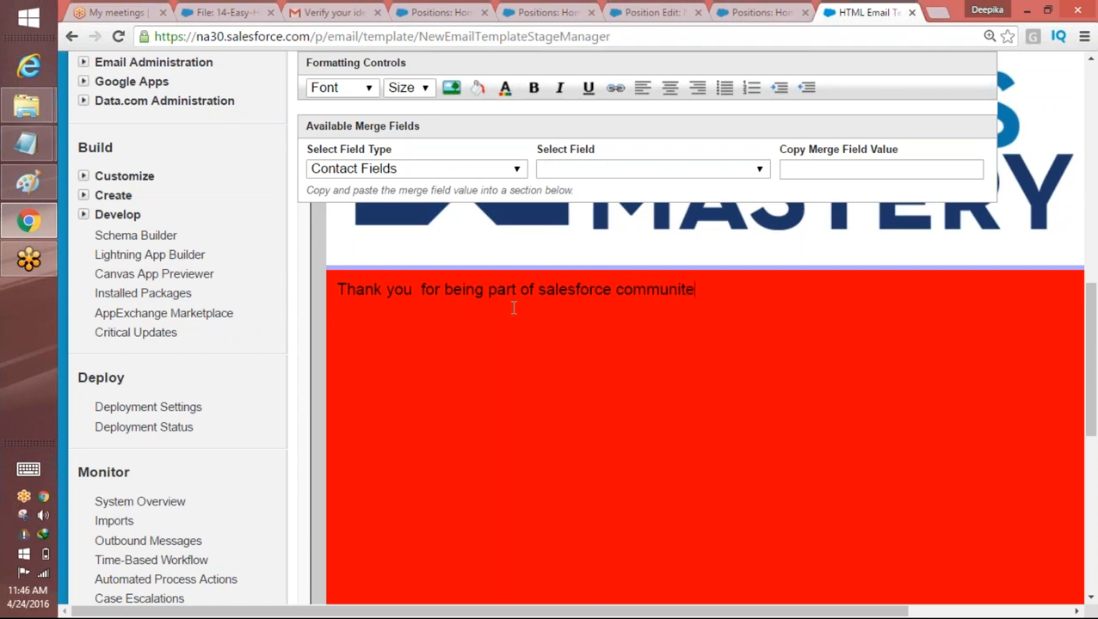
key("BackSpace")
type("y..we are loking to ")
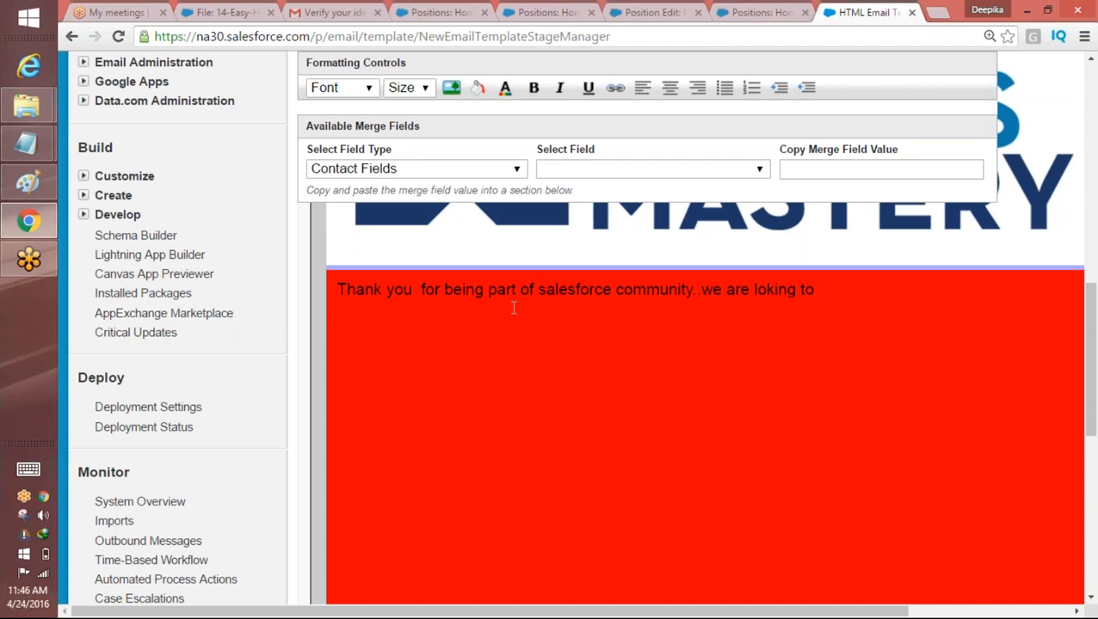
type("rward to helpo yo")
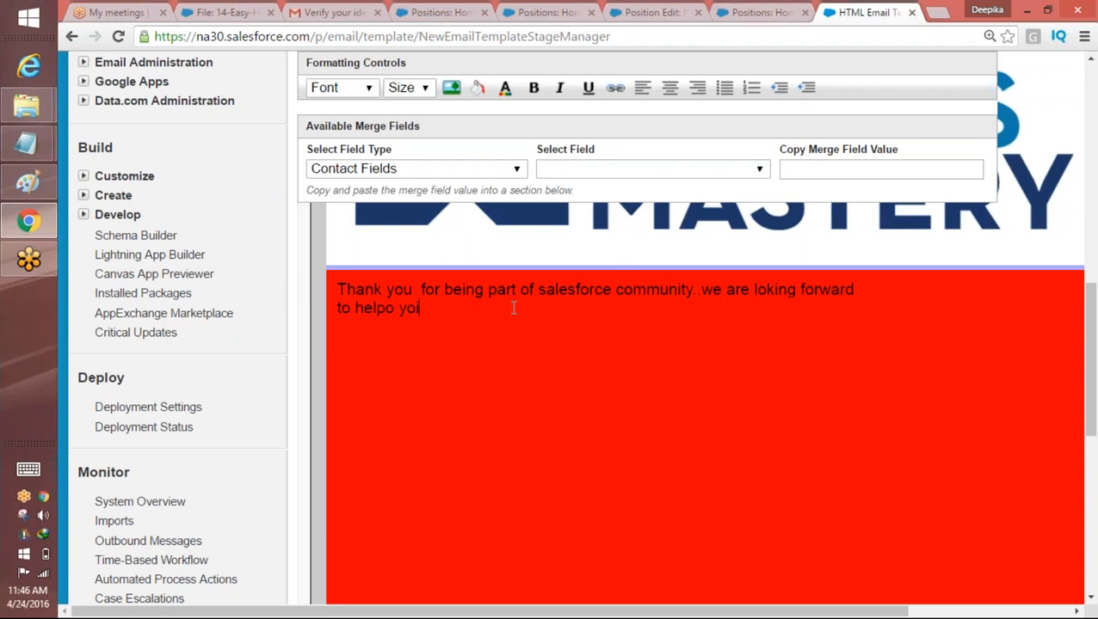
key("BackSpace")
key("BackSpace")
key("BackSpace")
key("BackSpace")
type(" you/....")
scroll(719, 197, "up", 1)
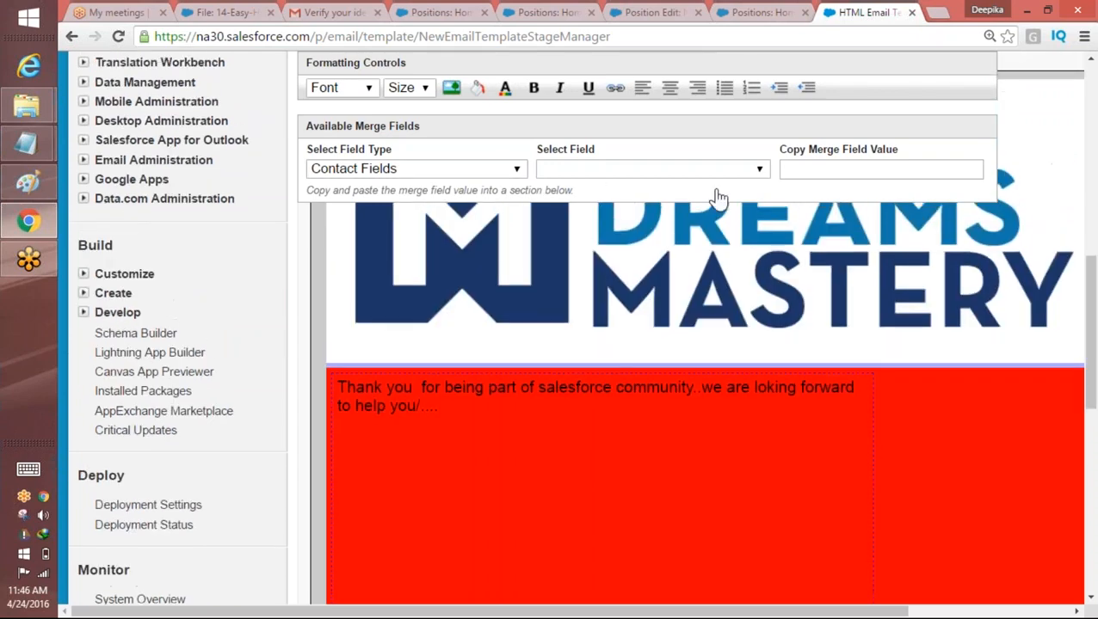
scroll(1085, 370, "down", 10)
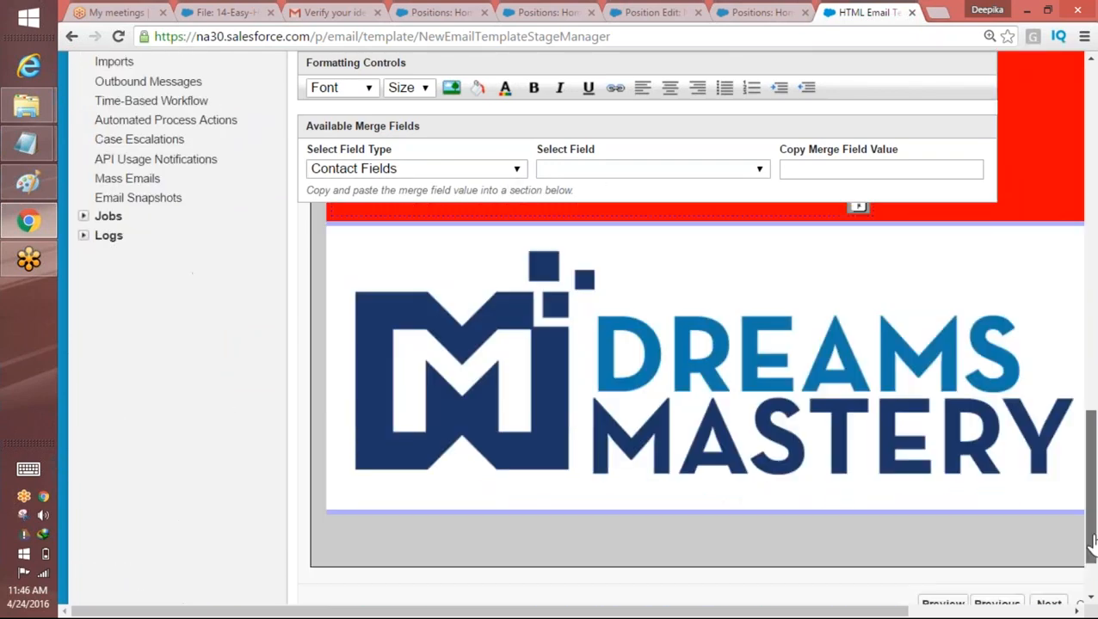
left_click(1049, 509)
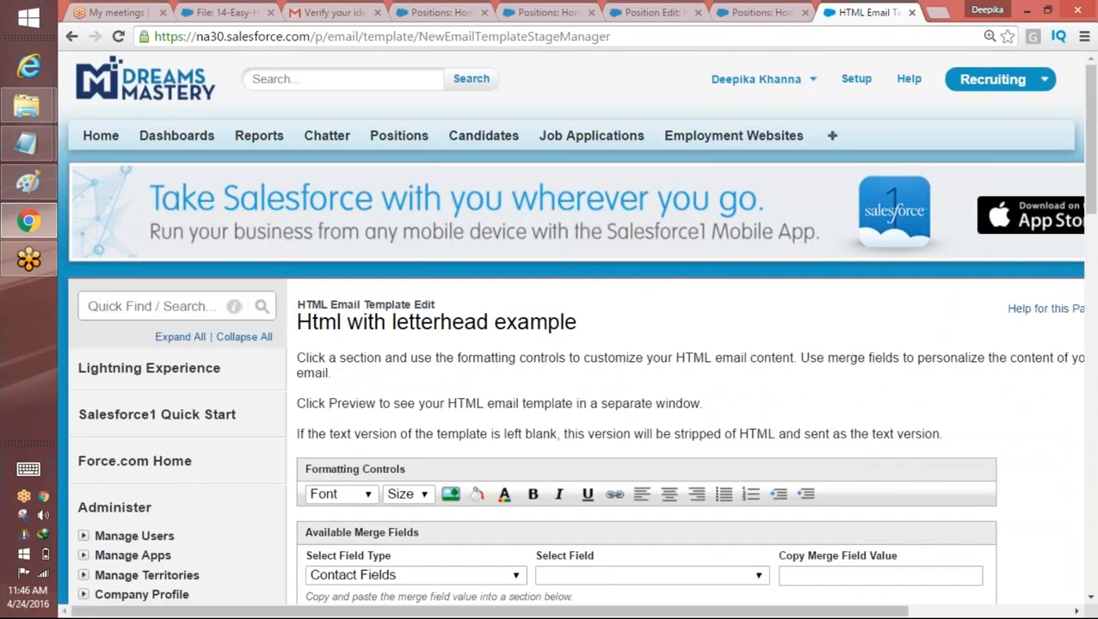
scroll(1092, 296, "down", 5)
scroll(1092, 296, "down", 1)
Set the template subject to 'From Recruting app'
left_click(529, 348)
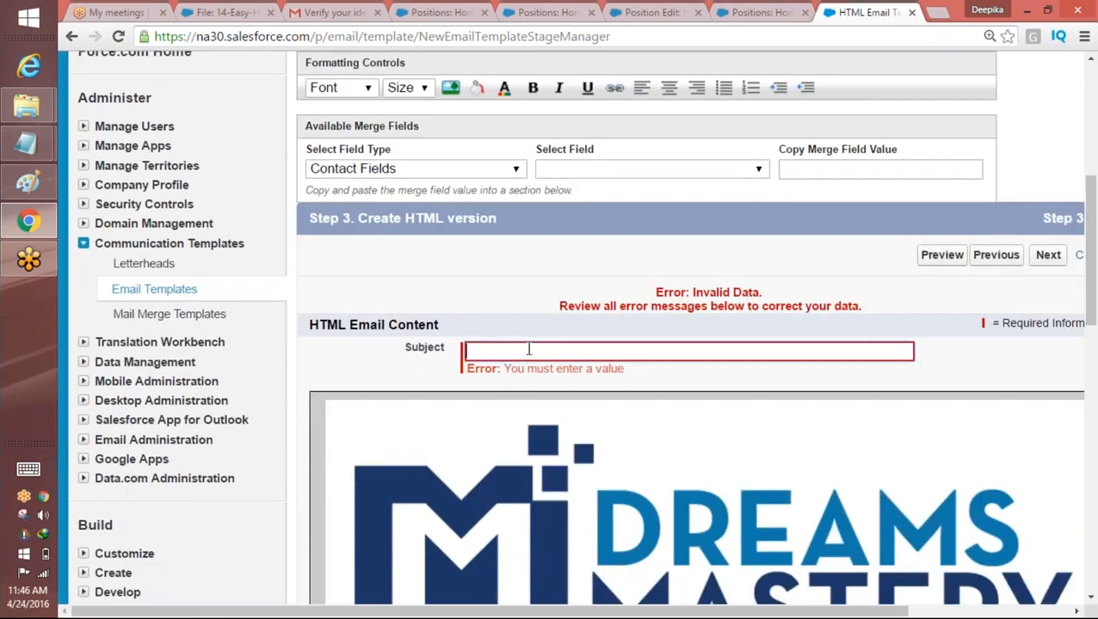
type("Hel")
key("BackSpace")
key("BackSpace")
key("BackSpace")
type("From salesfo")
key("BackSpace")
key("BackSpace")
key("BackSpace")
key("BackSpace")
key("BackSpace")
type("Recruting app")
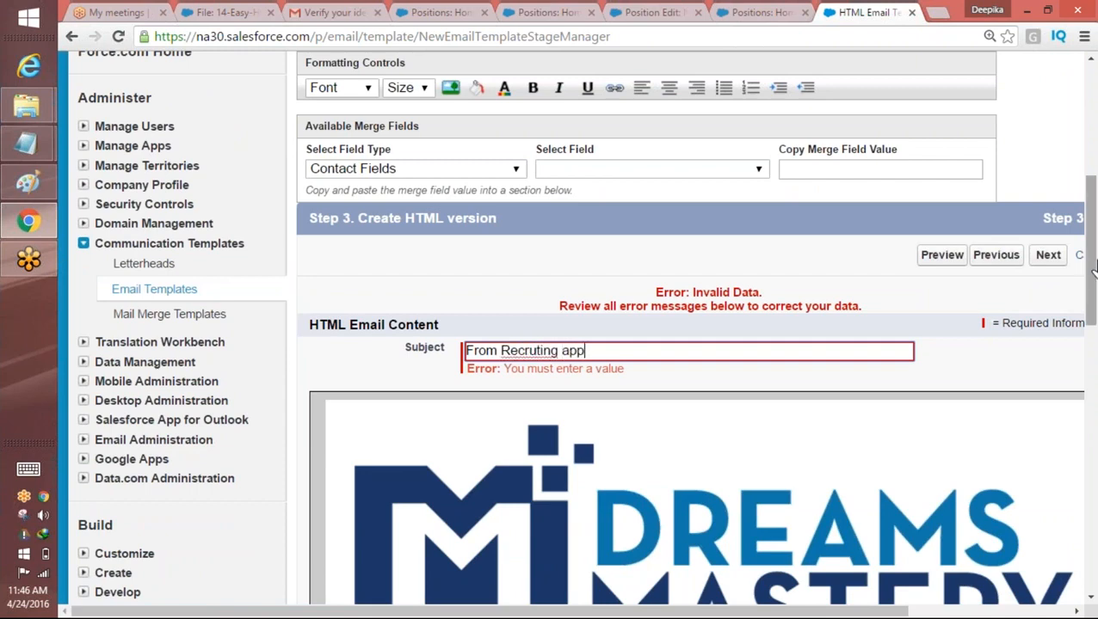
Advance to Step 4, creating the text-only version
left_click_drag(1091, 266, 1090, 487)
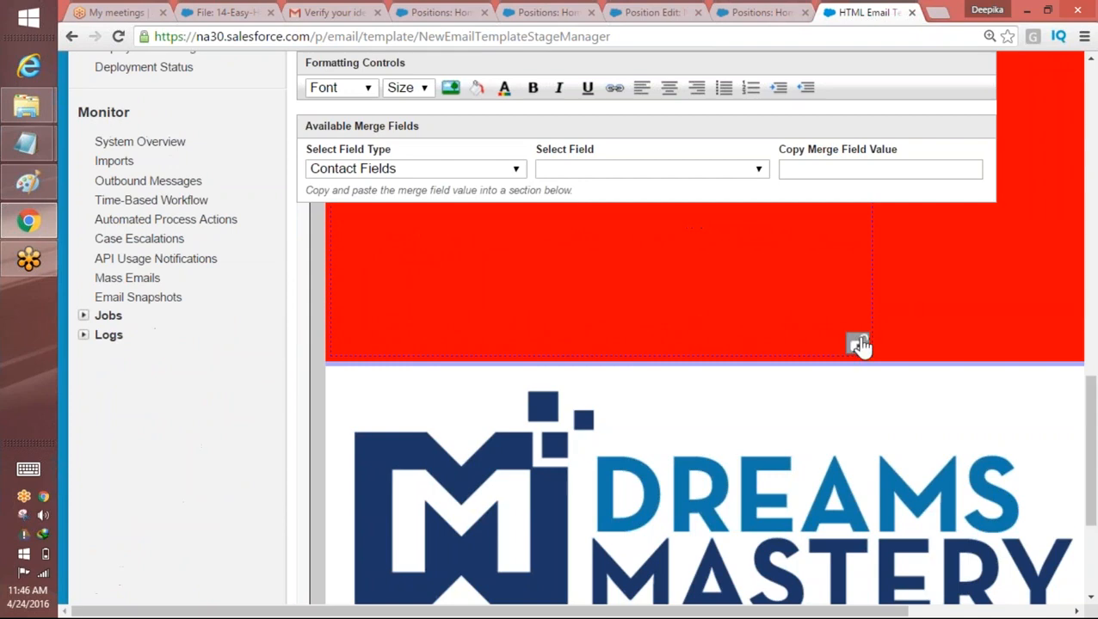
left_click_drag(1094, 443, 1094, 505)
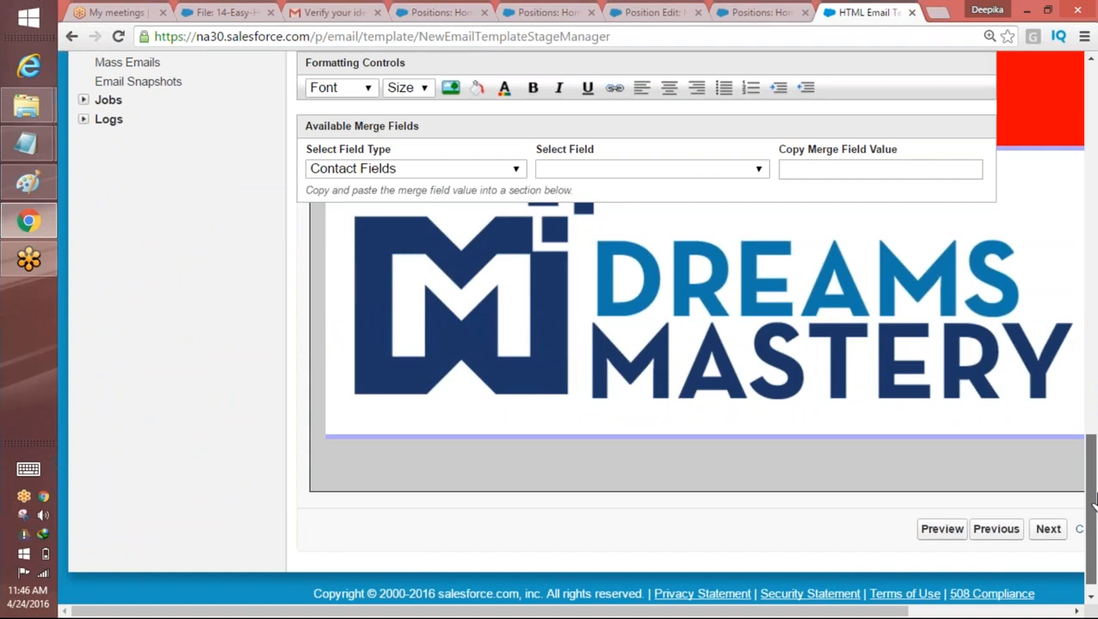
left_click_drag(1093, 505, 1089, 340)
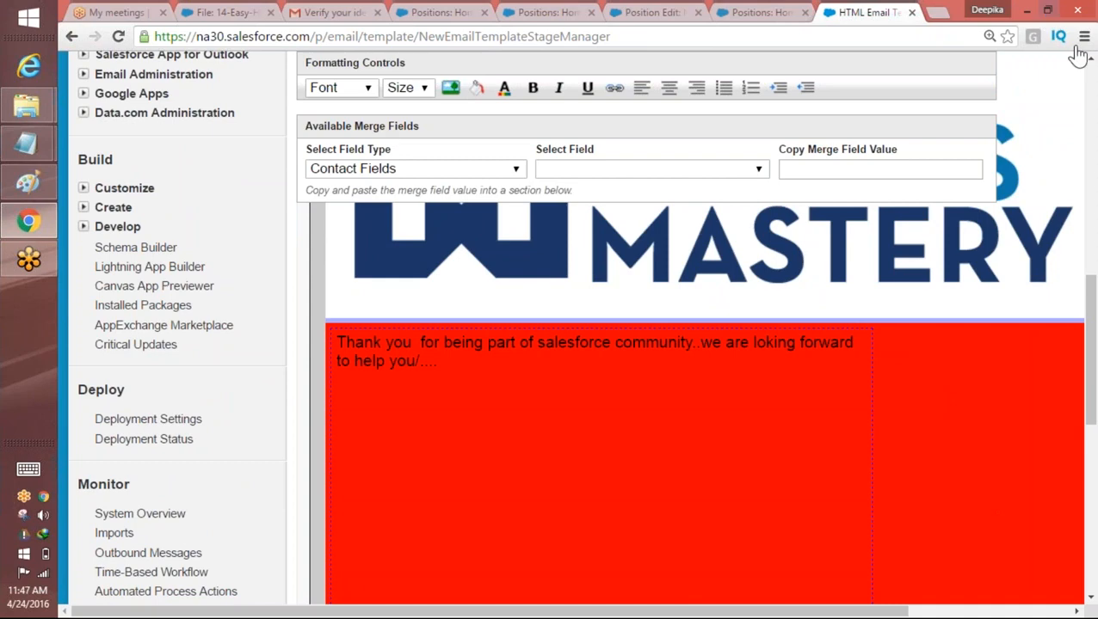
left_click_drag(1091, 334, 1092, 515)
left_click(1047, 508)
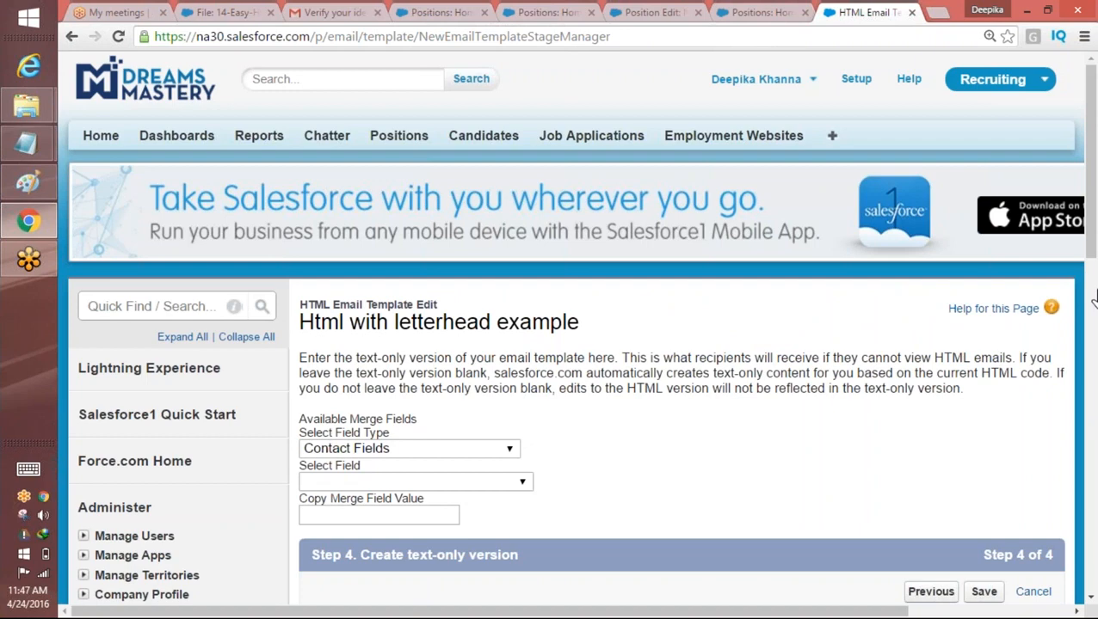
left_click_drag(1091, 259, 1093, 371)
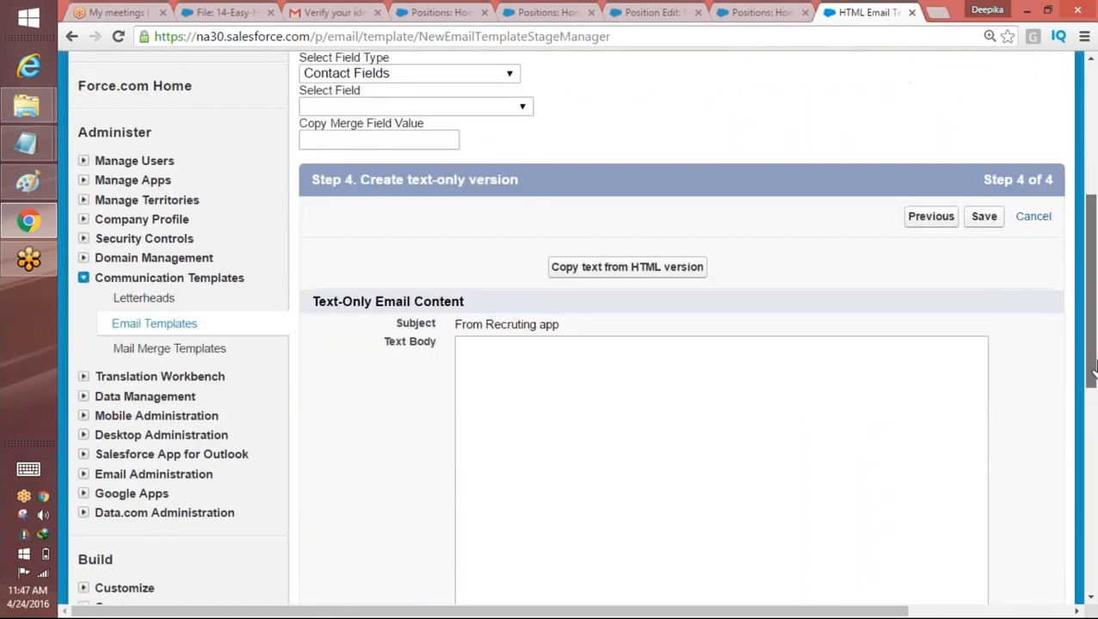
Copy the greeting paragraph from the HTML body and come back to the text-only step
left_click(927, 222)
left_click_drag(1090, 205, 1085, 429)
left_click_drag(463, 375, 338, 373)
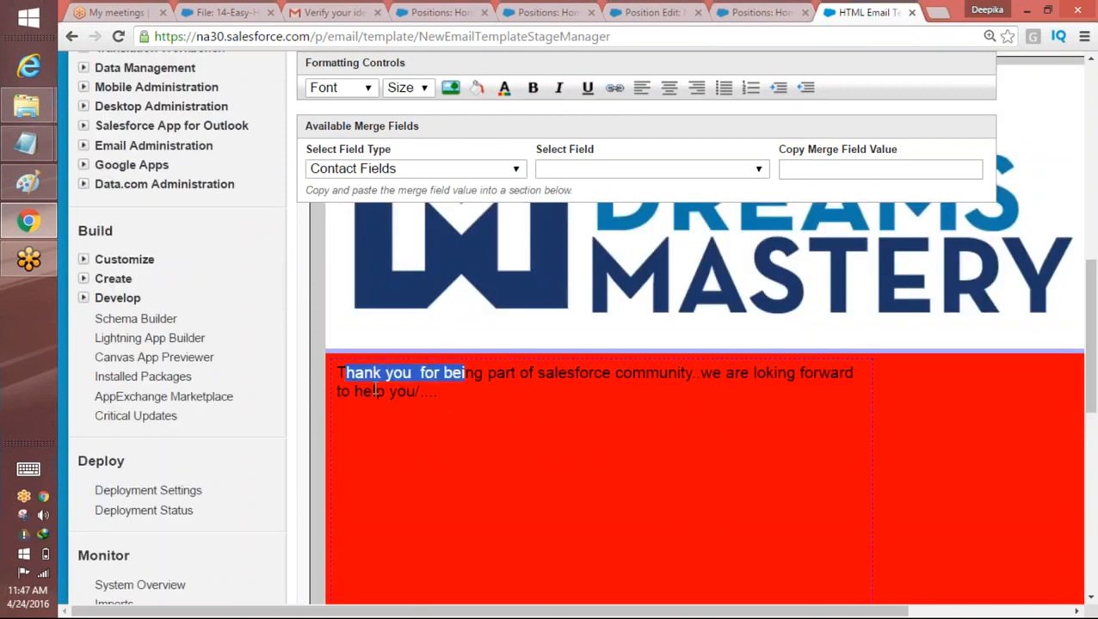
left_click_drag(437, 393, 336, 372)
key("ctrl+c")
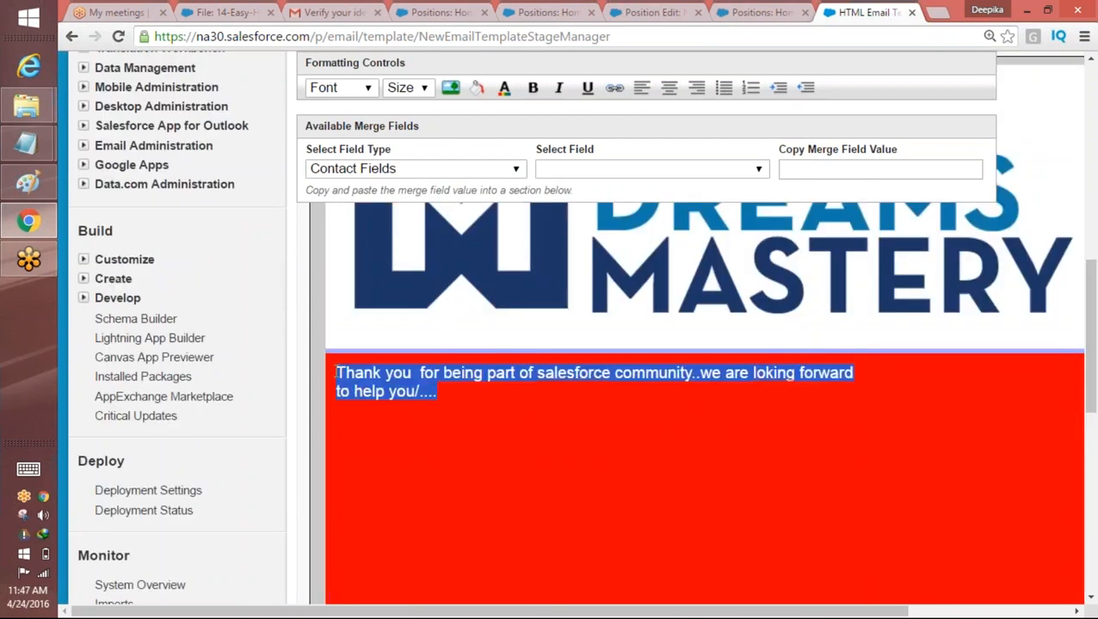
left_click_drag(1091, 301, 1090, 506)
left_click(1048, 508)
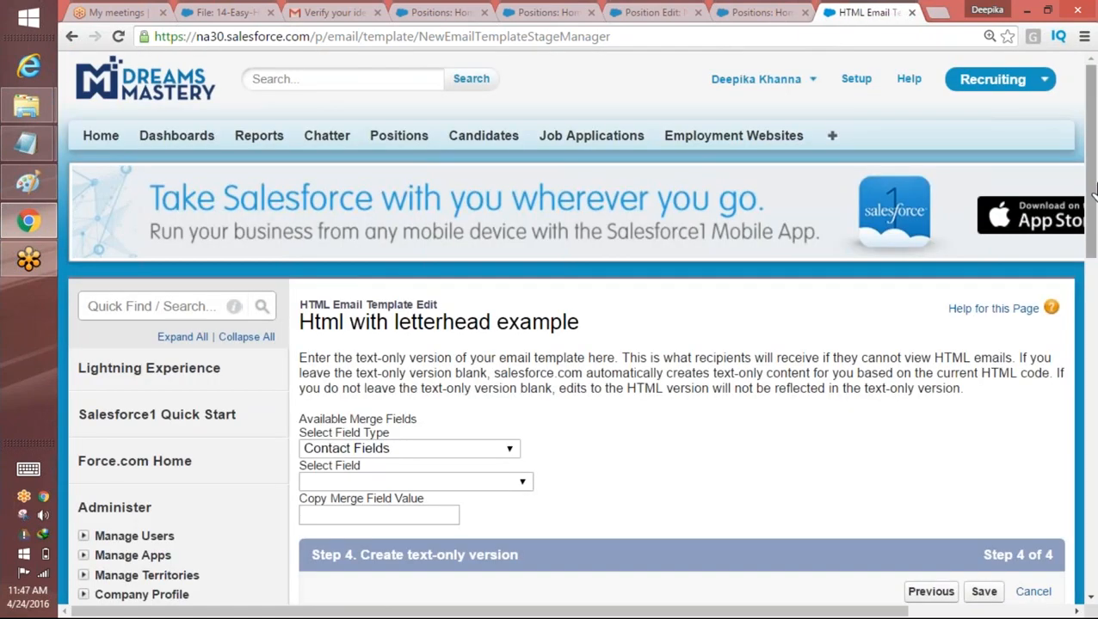
Paste the greeting into Text Body, add 'BODY BODY' at the end and after 'community', and save
left_click_drag(1093, 197, 1091, 328)
left_click(824, 341)
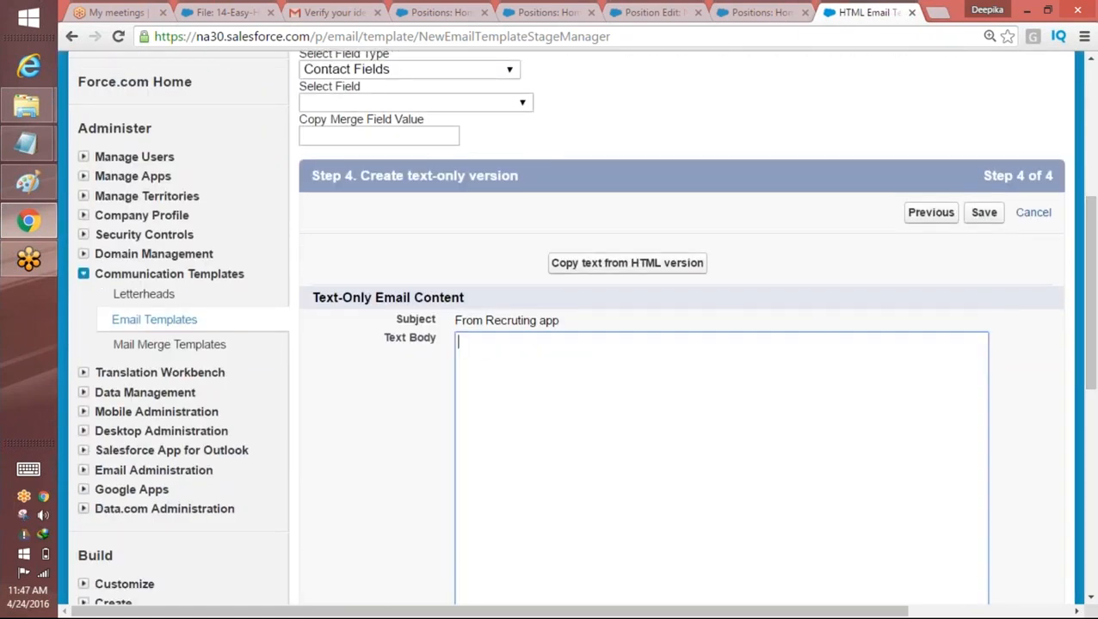
key("ctrl+v")
type("BO")
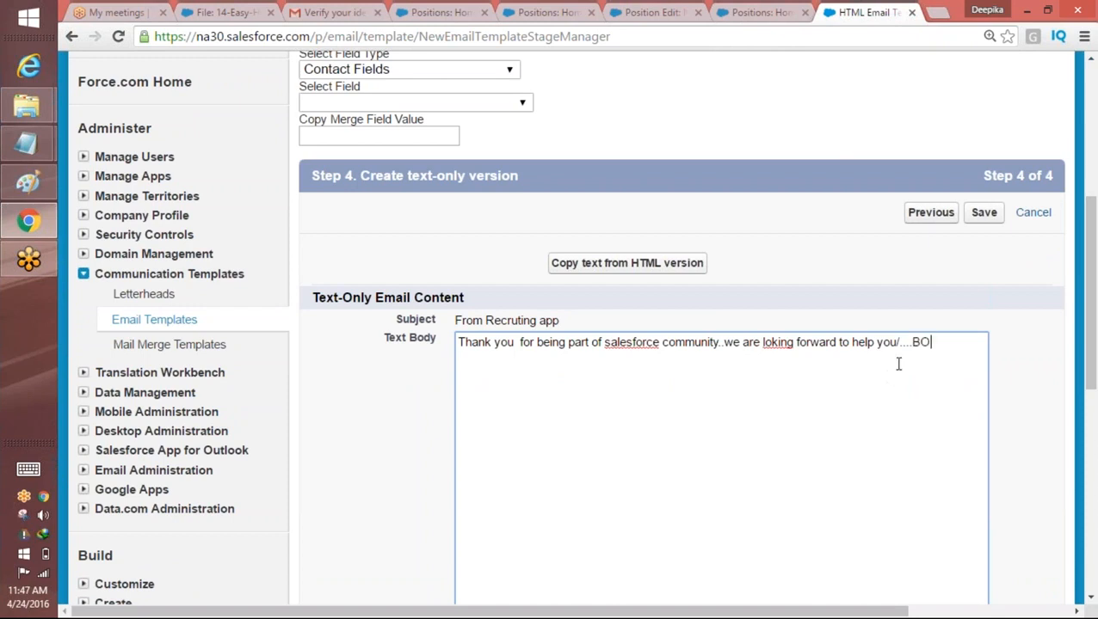
type("DY BODY")
left_click_drag(1088, 314, 1092, 365)
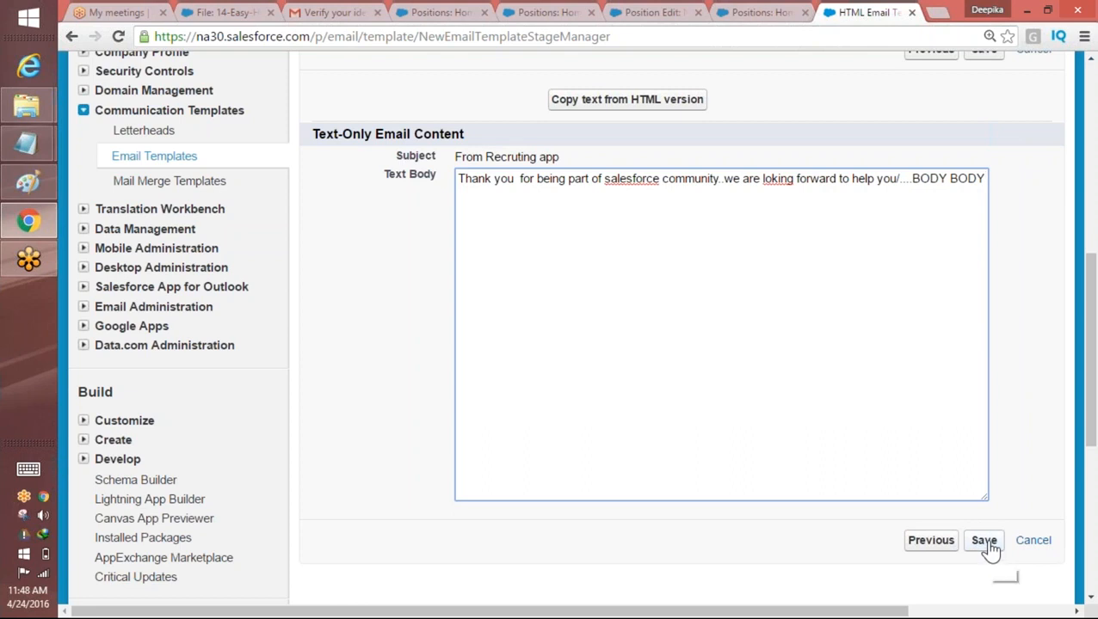
left_click(722, 180)
type("BODY BODY")
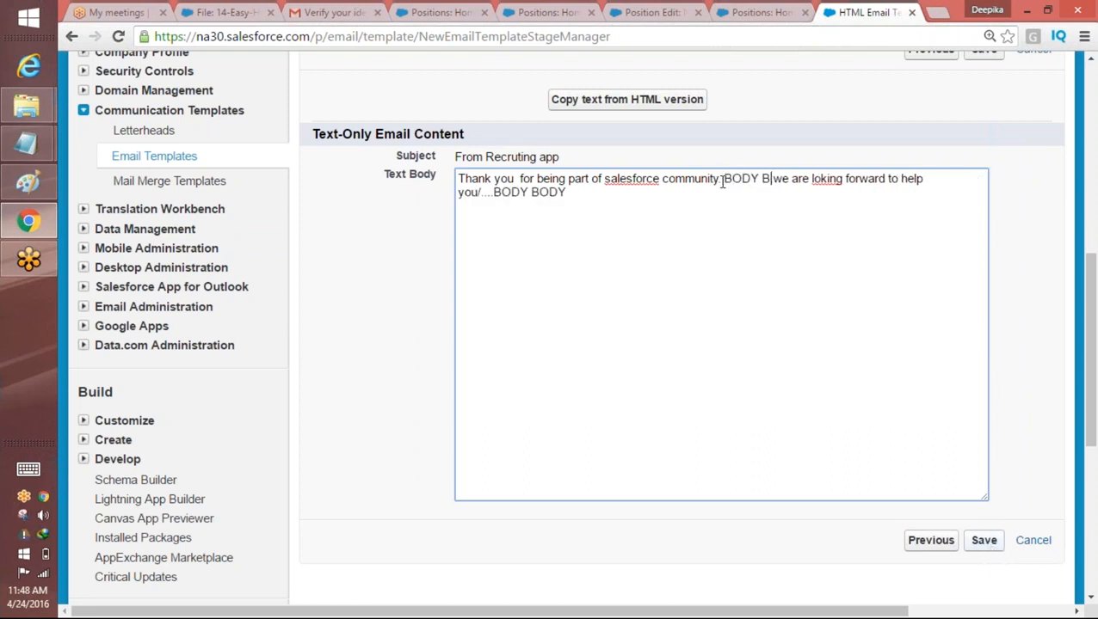
left_click(984, 540)
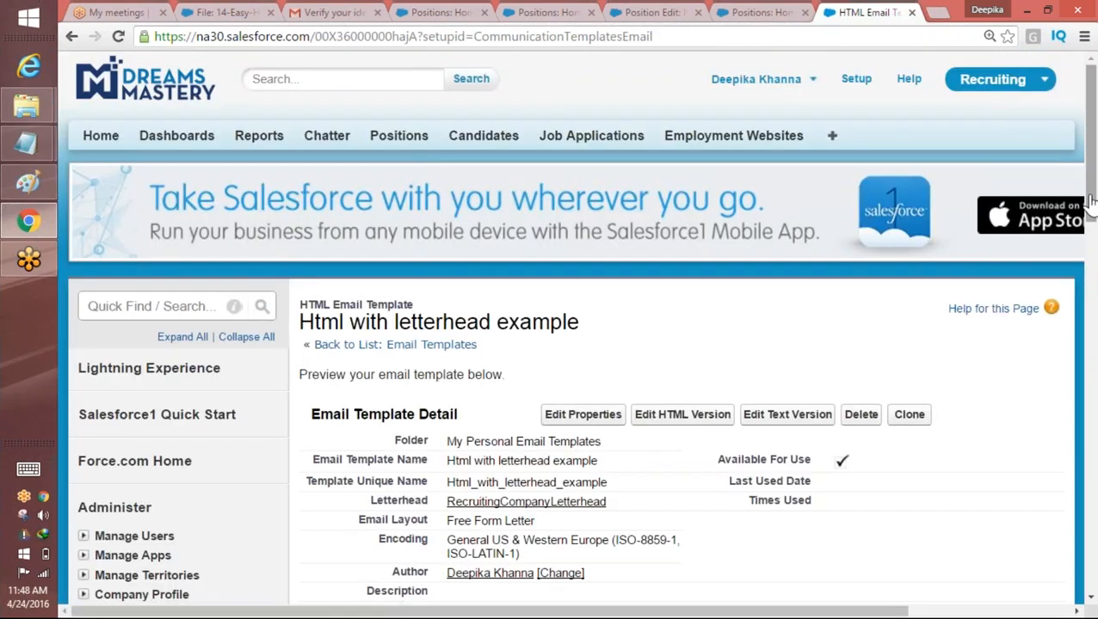
scroll(1094, 376, "down", 7)
left_click_drag(1094, 376, 1094, 538)
left_click_drag(1093, 536, 1093, 539)
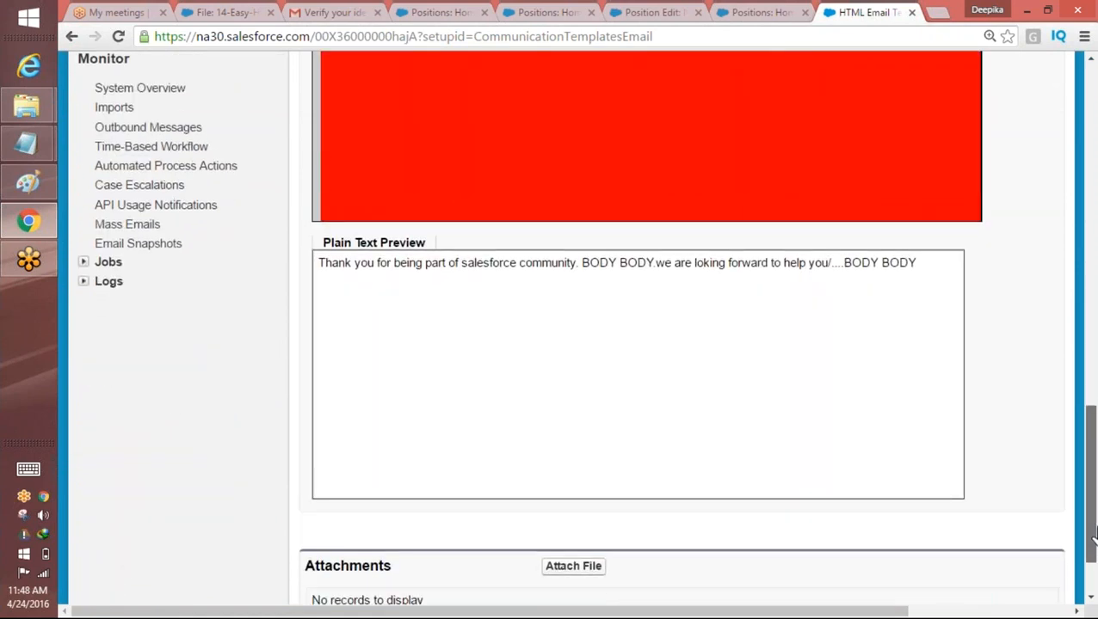
scroll(1092, 536, "up", 5)
scroll(1094, 563, "down", 4)
scroll(1093, 564, "down", 2)
scroll(1092, 550, "up", 4)
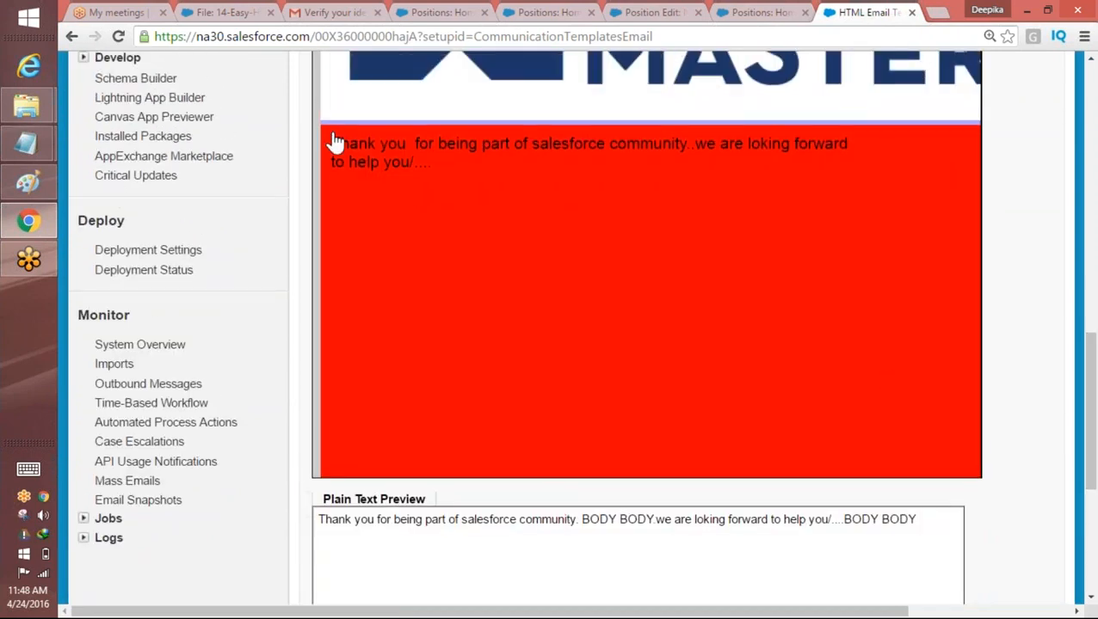
left_click_drag(334, 145, 472, 291)
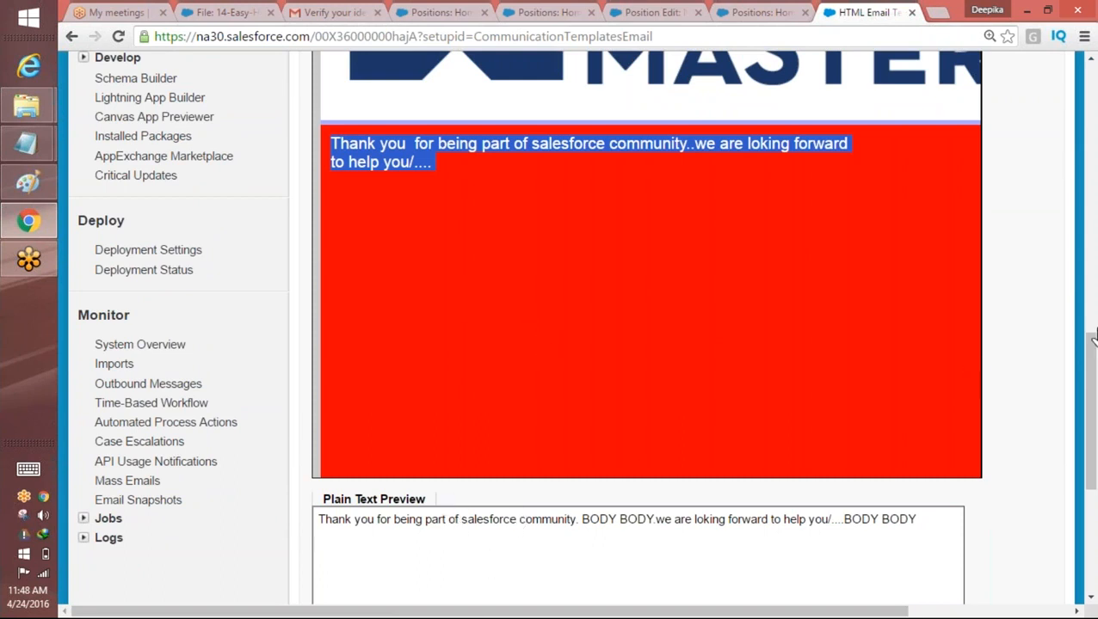
left_click_drag(1091, 378, 1093, 417)
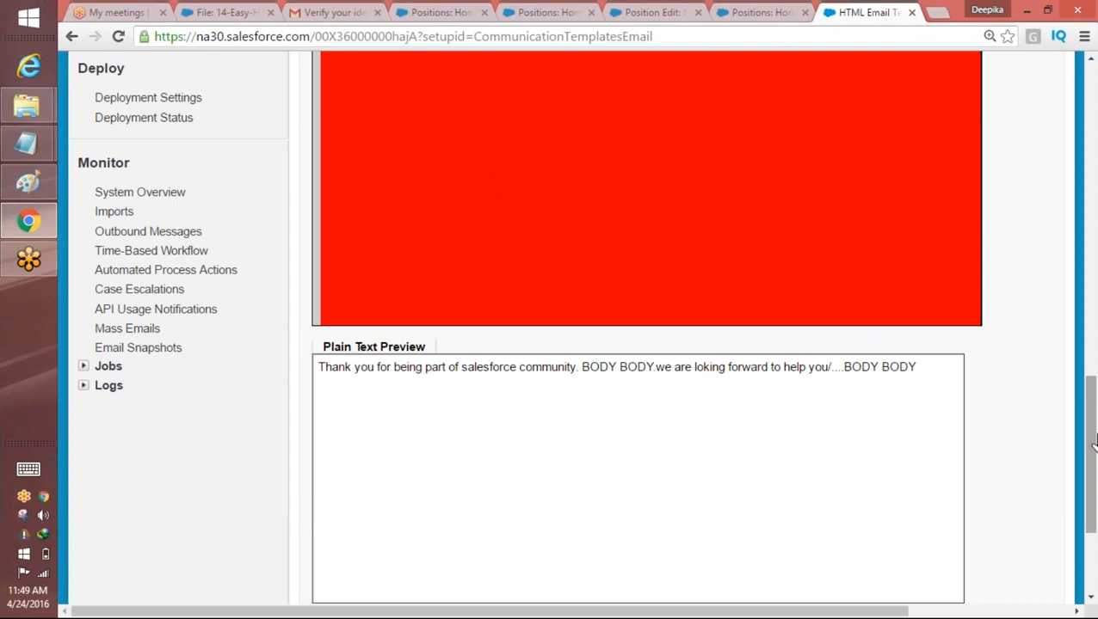
left_click_drag(1092, 436, 1091, 592)
left_click_drag(1086, 443, 1089, 231)
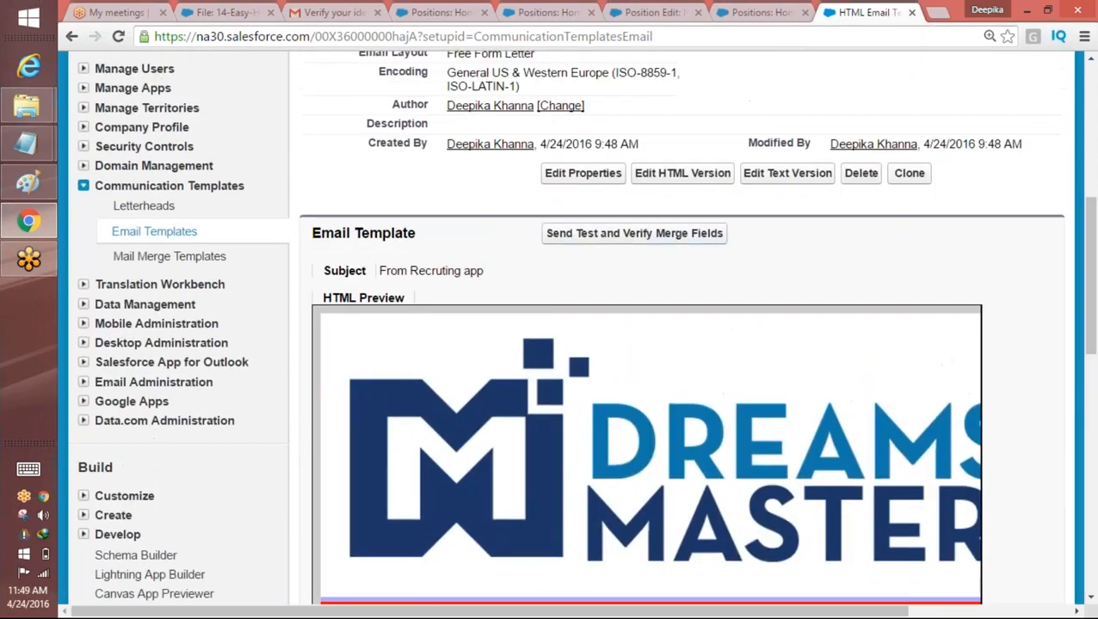
Send a test of the template with a User recipient record, emailing the preview to the listed address
left_click(661, 240)
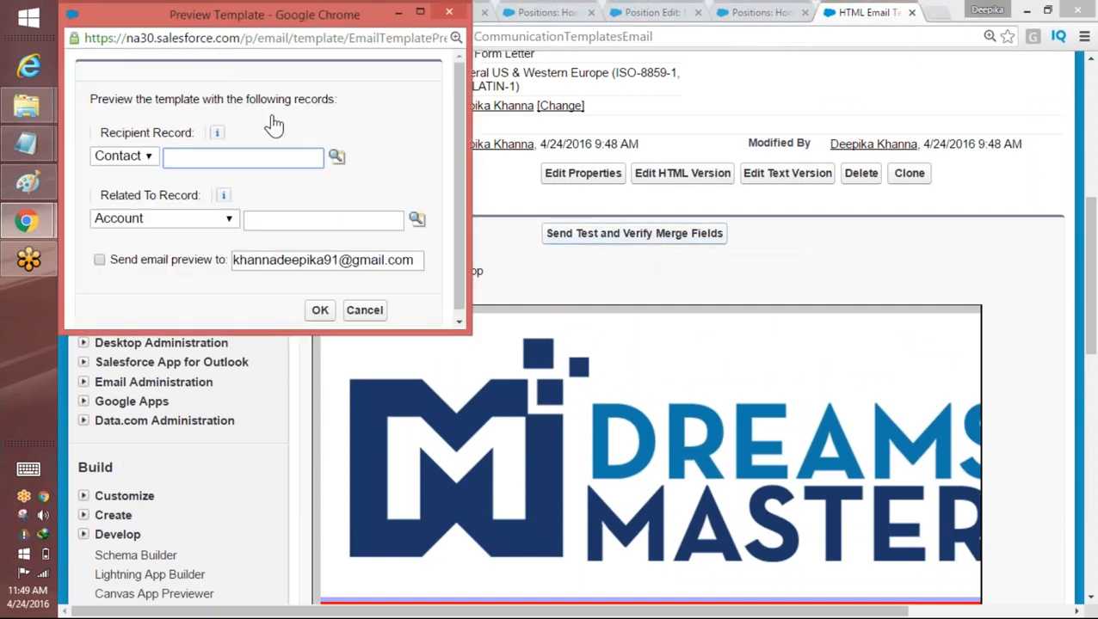
left_click(148, 157)
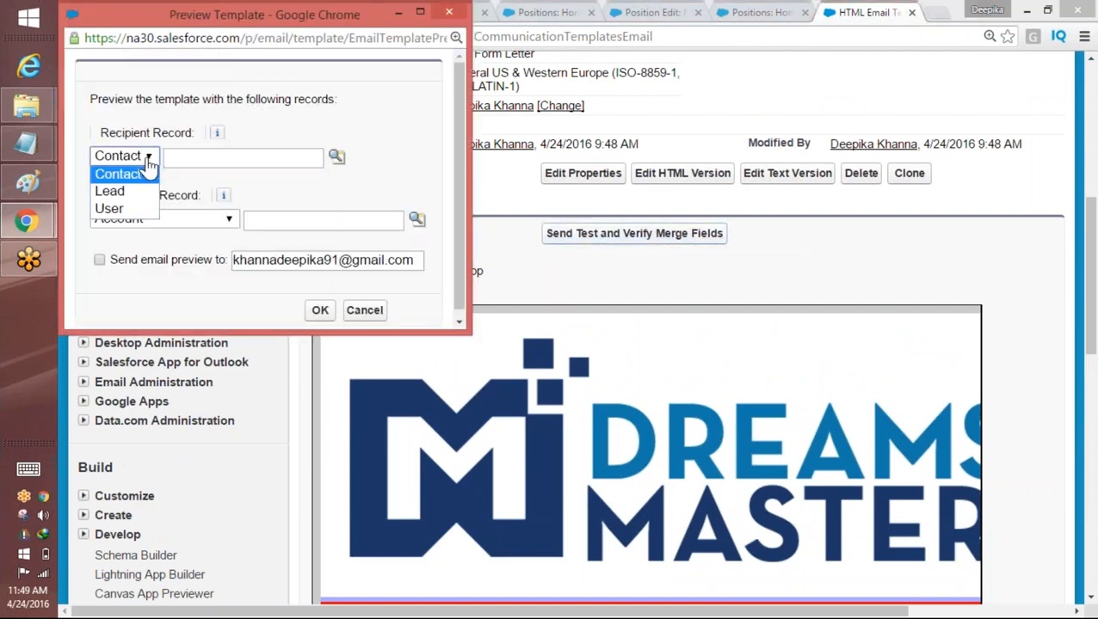
left_click(120, 209)
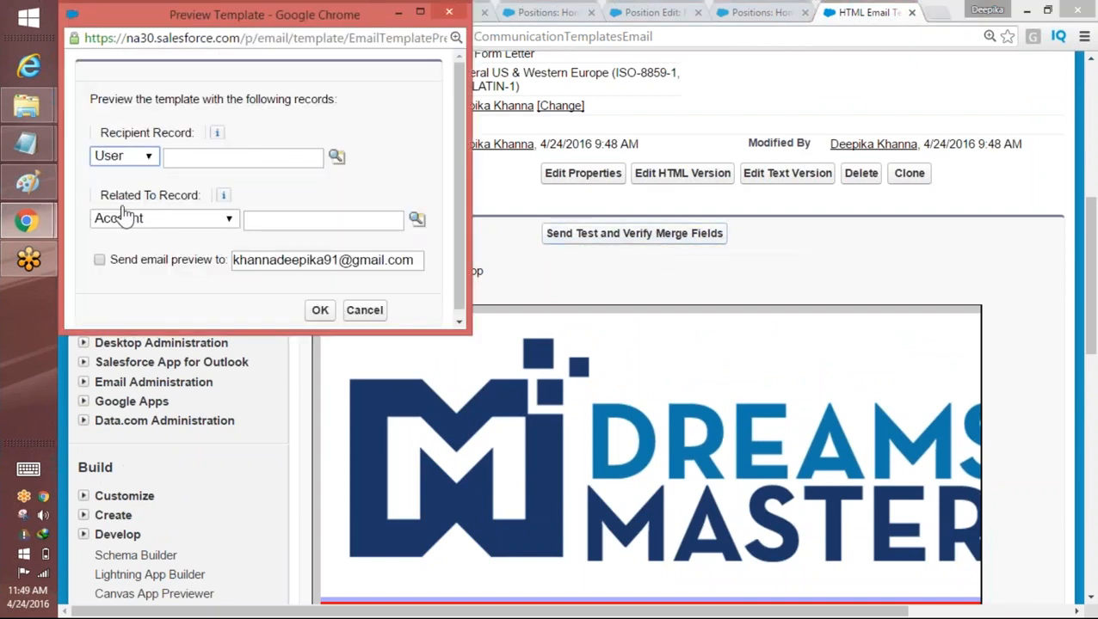
left_click(100, 260)
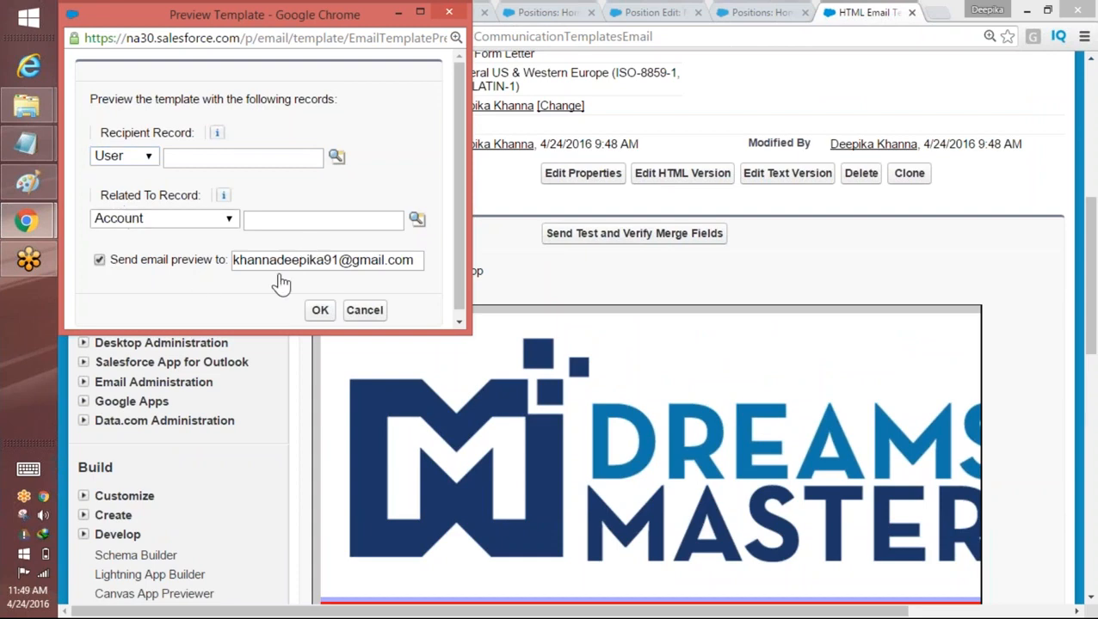
left_click(319, 311)
Open the 'From Recruting app' email in the Gmail inbox and display its images
left_click(322, 12)
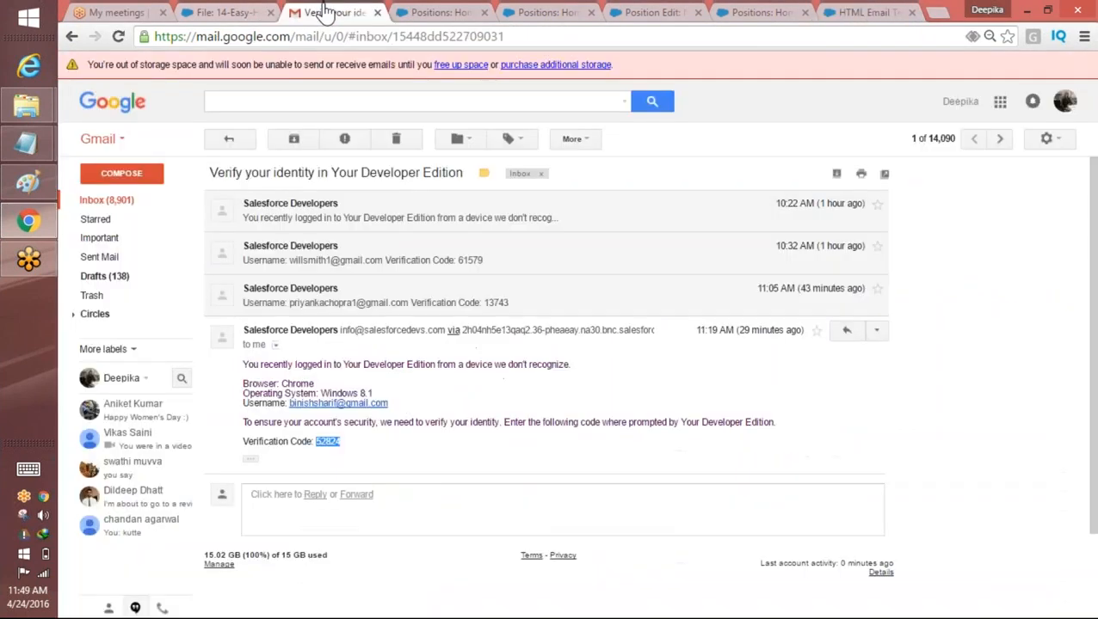
left_click(96, 200)
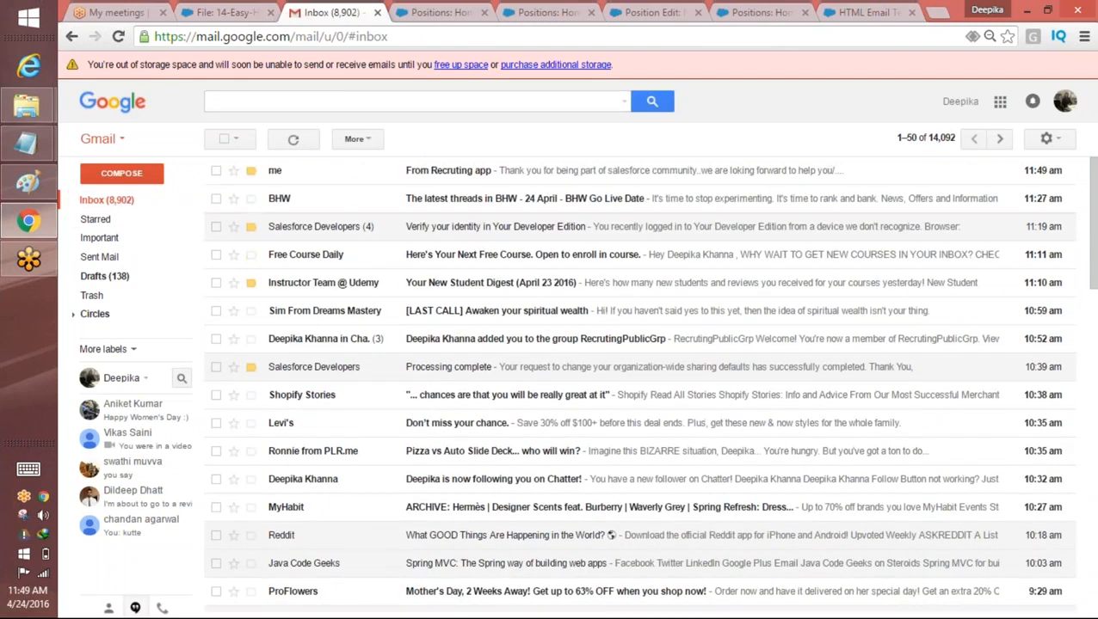
left_click(443, 173)
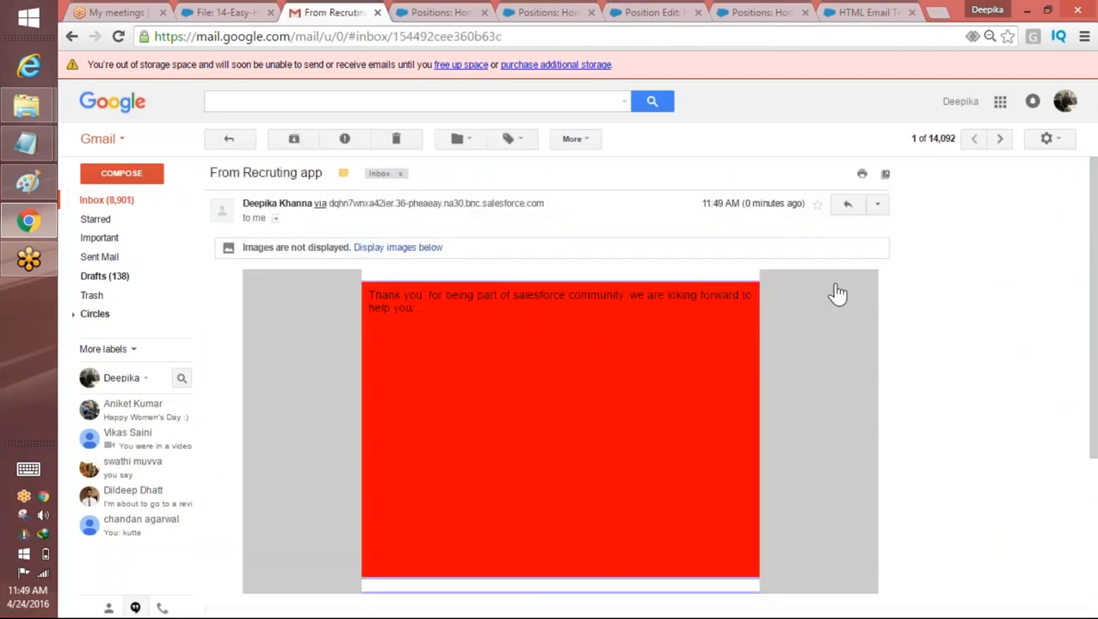
mouse_move(1093, 205)
left_mouse_down()
mouse_move(1092, 265)
mouse_move(1092, 199)
left_mouse_up()
left_click(411, 249)
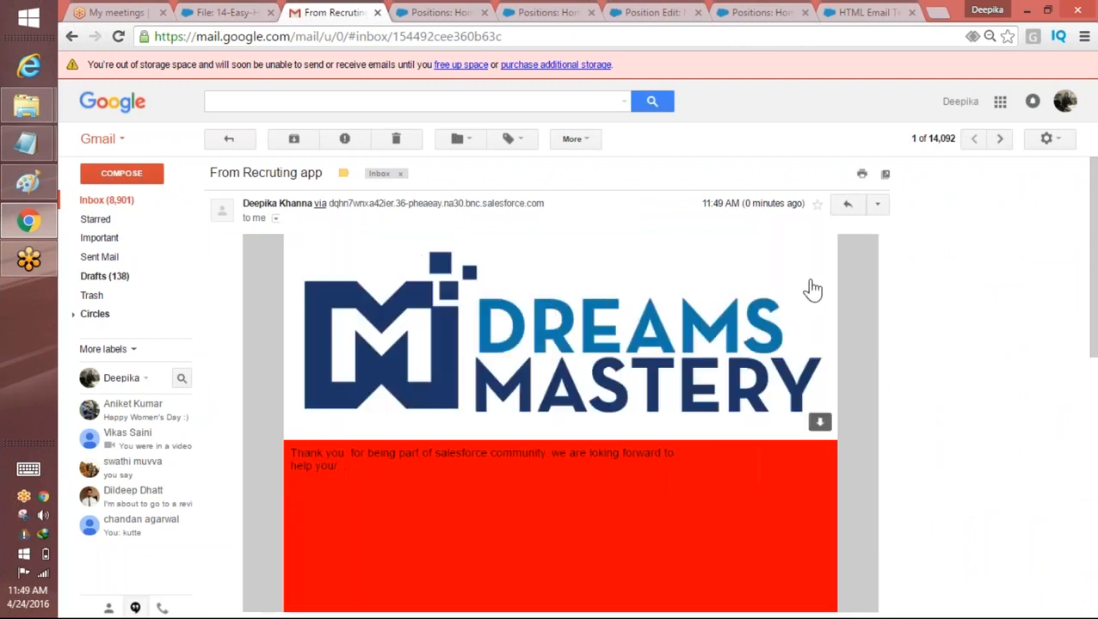
left_click_drag(1090, 290, 1093, 231)
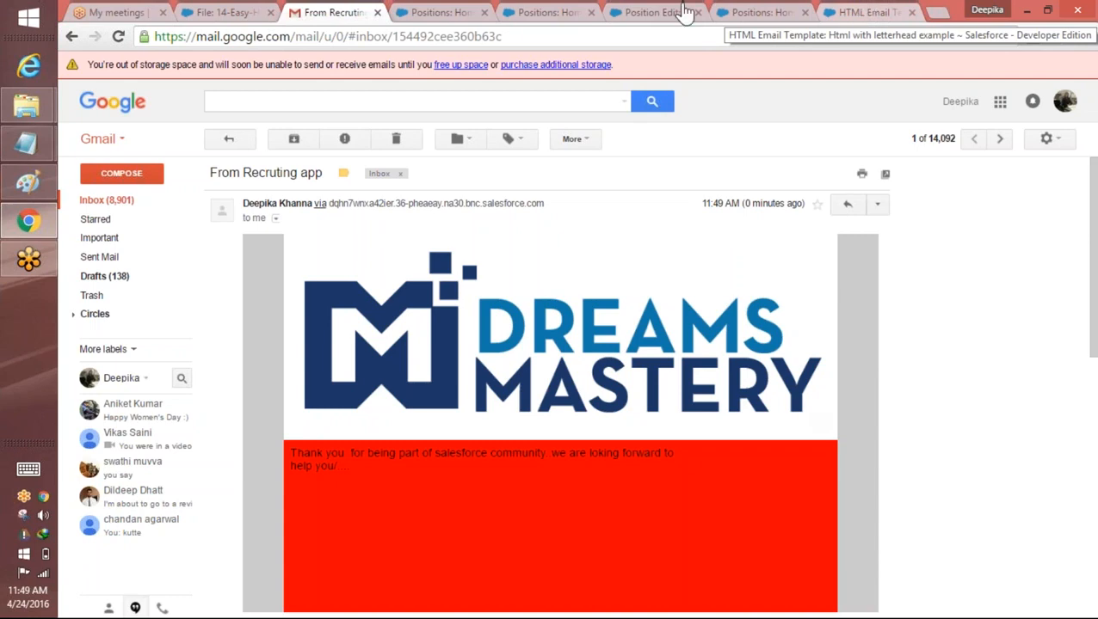
Switch to the 14-Easy-Habits-that-Build-Mental-Strength file tab and dismiss its tab menu
left_click(220, 17)
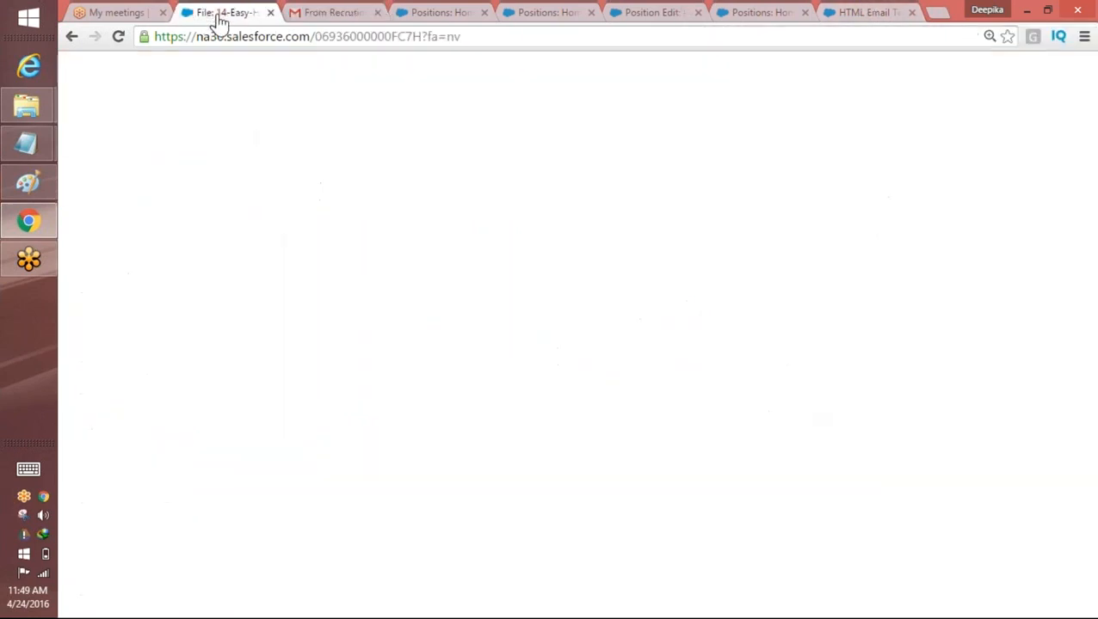
right_click(217, 14)
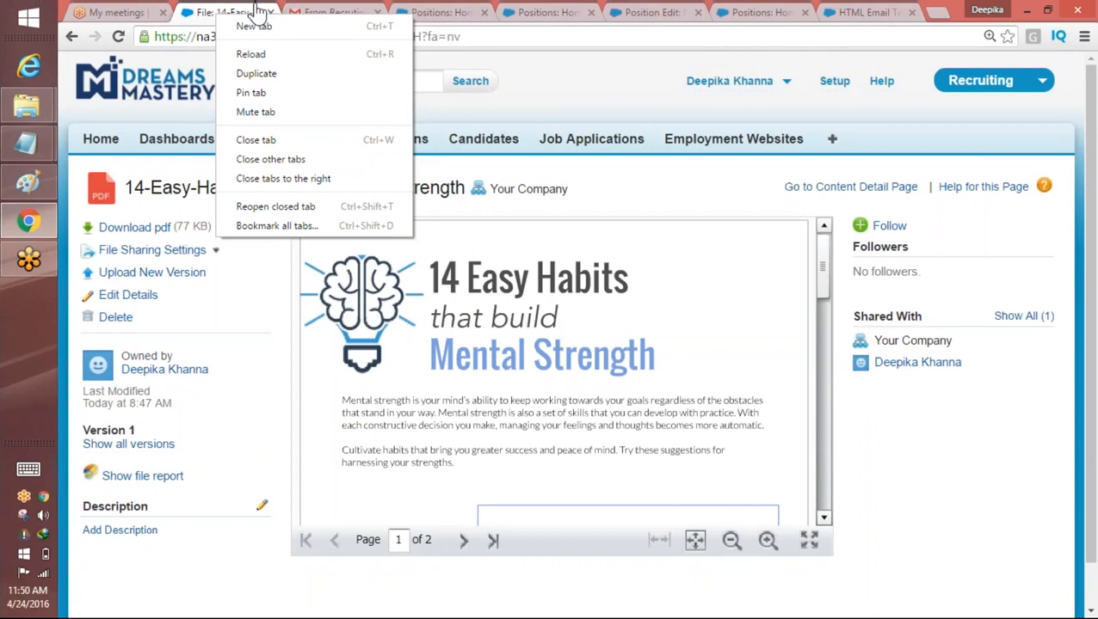
left_click(618, 83)
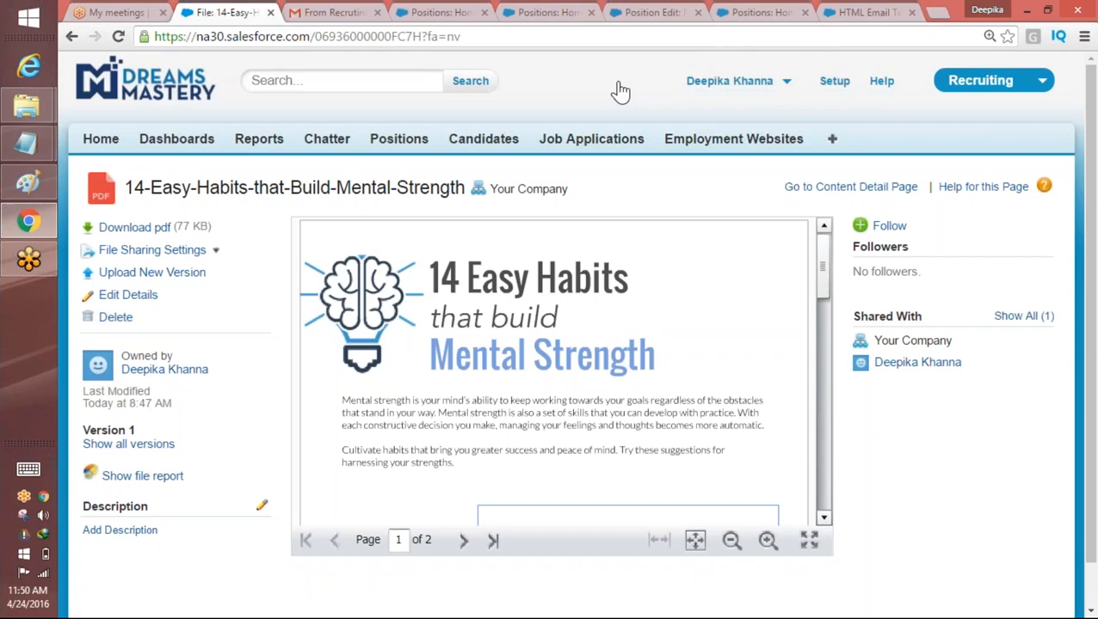
left_click(835, 81)
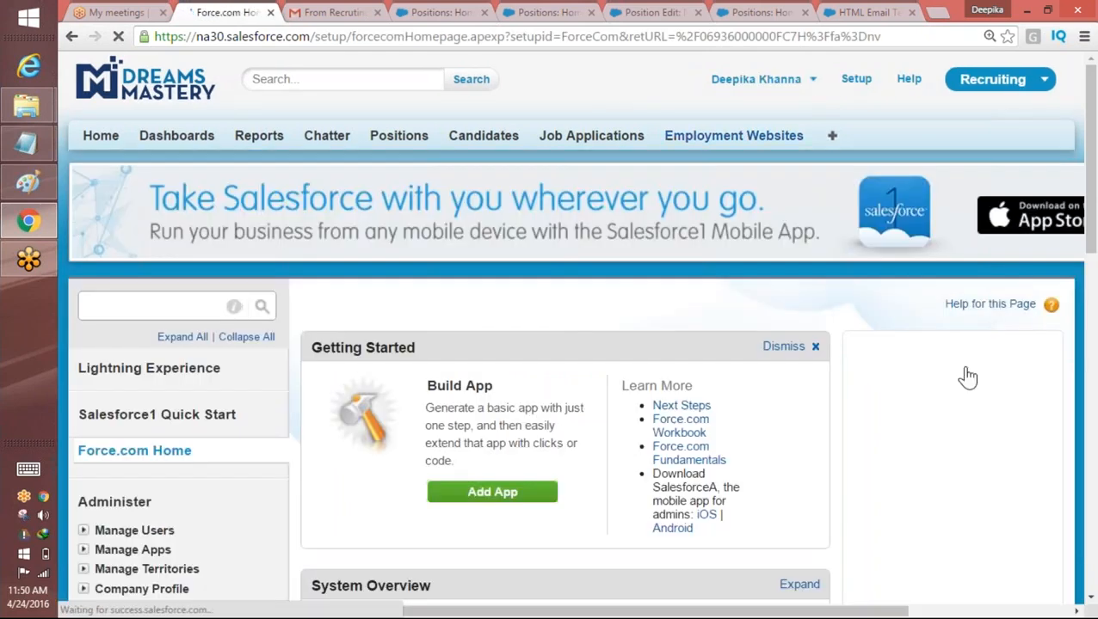
left_click_drag(1090, 227, 1090, 291)
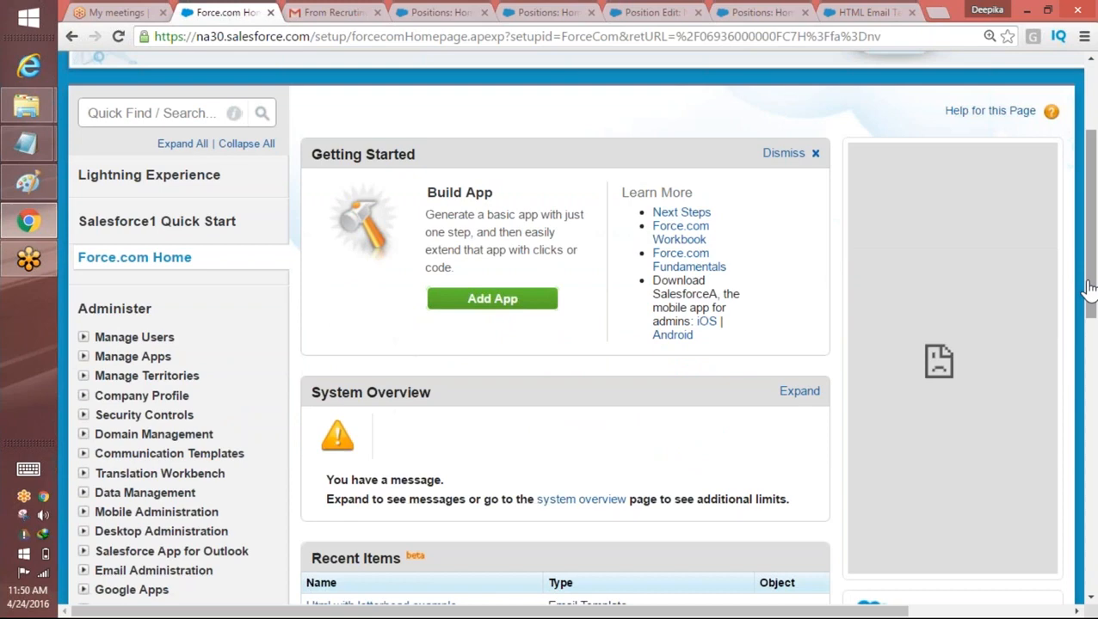
scroll(774, 259, "up", 3)
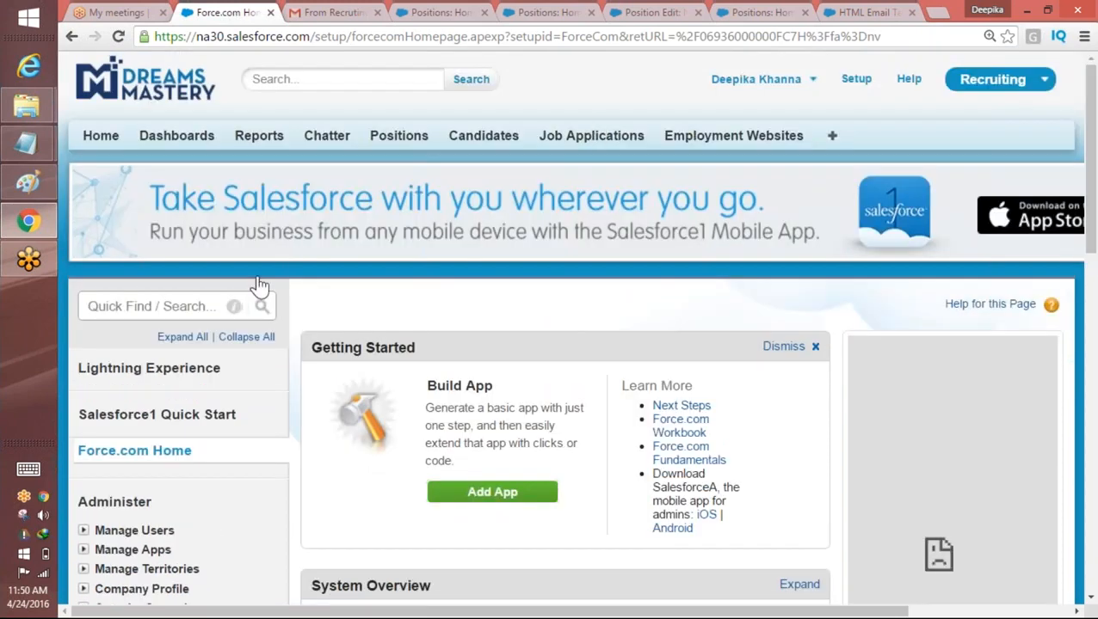
left_click(180, 301)
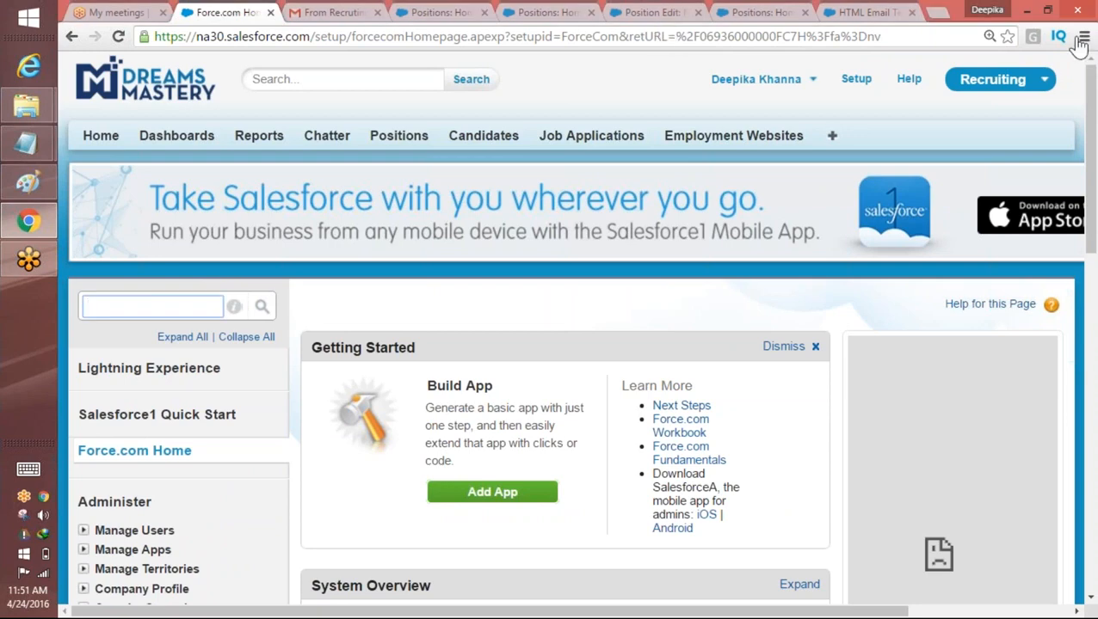
left_click(856, 78)
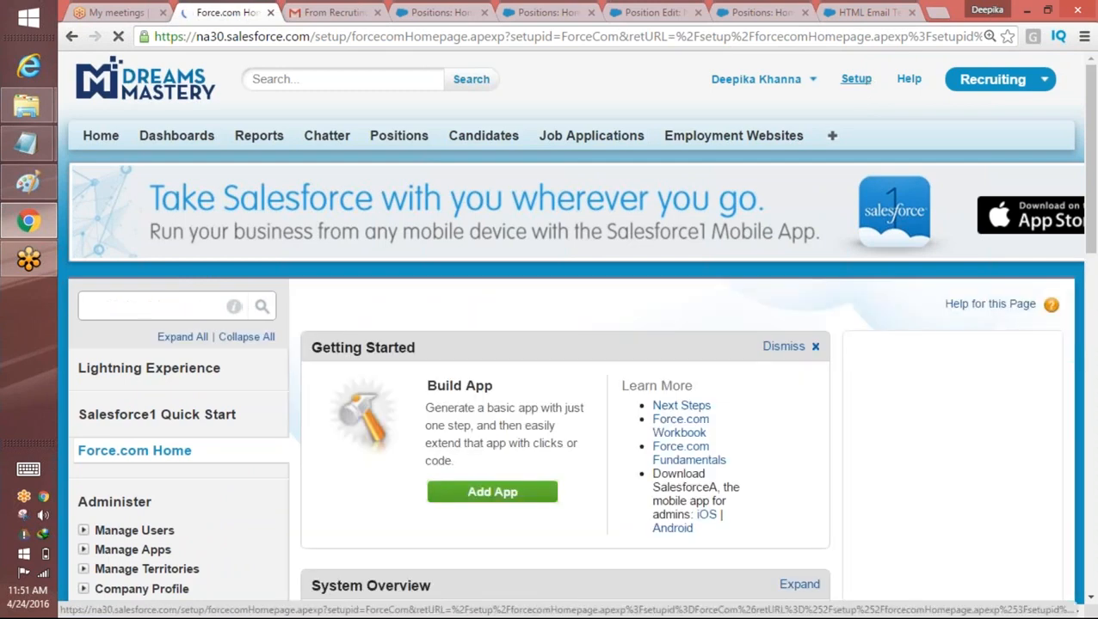
Start a new Paint canvas, discarding the old sketch without saving
key("alt+Tab")
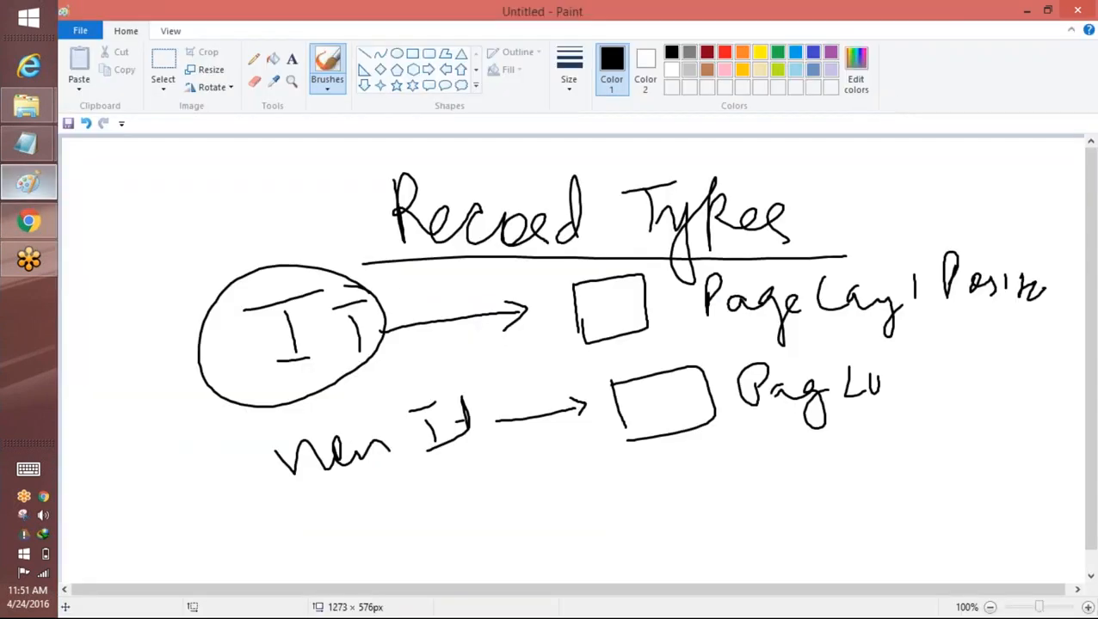
left_click(86, 33)
left_click(103, 57)
left_click(611, 318)
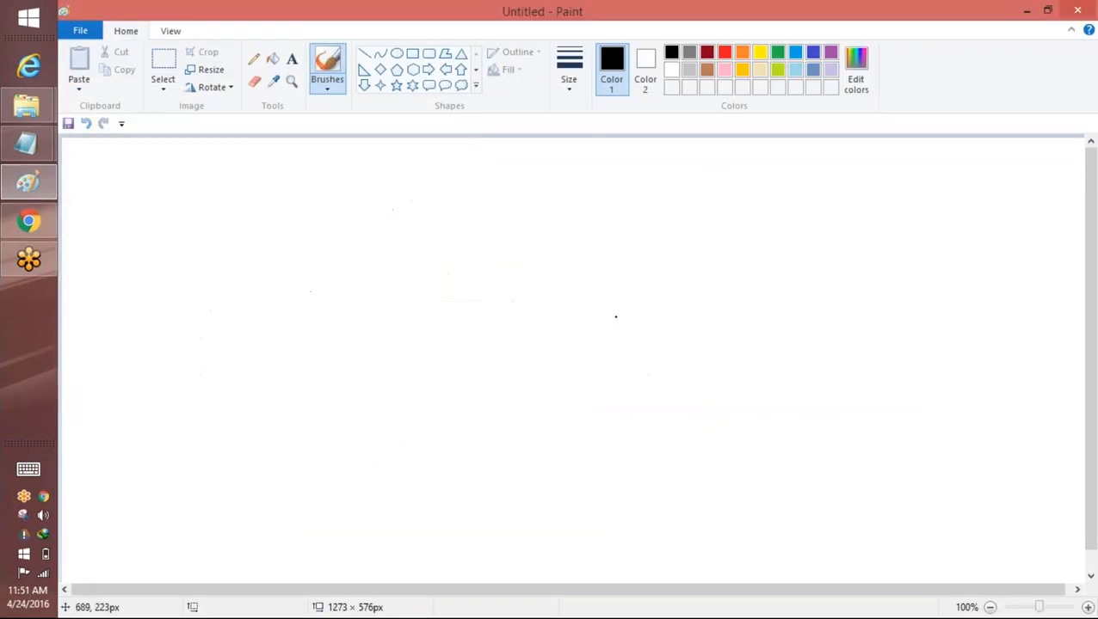
Handwrite 'Send an email' and 'Update a field' on the first two lines
mouse_move(269, 193)
left_mouse_down()
mouse_move(234, 234)
mouse_move(308, 222)
mouse_move(342, 163)
mouse_move(357, 212)
left_mouse_up()
mouse_move(398, 199)
left_mouse_down()
mouse_move(403, 220)
mouse_move(507, 203)
mouse_move(589, 225)
left_mouse_up()
left_click_drag(606, 181, 604, 230)
mouse_move(227, 336)
left_mouse_down()
mouse_move(286, 319)
mouse_move(309, 377)
mouse_move(301, 355)
left_mouse_up()
mouse_move(355, 328)
left_mouse_down()
mouse_move(342, 324)
mouse_move(372, 342)
mouse_move(437, 340)
left_mouse_up()
left_click_drag(421, 269, 440, 330)
left_click_drag(420, 302, 474, 326)
left_click_drag(533, 306, 540, 332)
mouse_move(582, 293)
left_mouse_down()
mouse_move(579, 276)
mouse_move(602, 314)
mouse_move(632, 250)
mouse_move(675, 246)
mouse_move(662, 228)
left_mouse_up()
Handwrite 'Create a Task' and 'Outbound message' on the lines below
mouse_move(337, 414)
left_mouse_down()
mouse_move(347, 445)
mouse_move(389, 464)
mouse_move(447, 460)
mouse_move(424, 372)
left_mouse_up()
left_click_drag(435, 398, 499, 423)
left_click_drag(577, 404, 590, 421)
left_click_drag(618, 378, 657, 359)
left_click_drag(635, 364, 647, 404)
mouse_move(685, 381)
left_mouse_down()
mouse_move(664, 396)
mouse_move(705, 374)
mouse_move(698, 394)
left_mouse_up()
mouse_move(736, 334)
left_mouse_down()
mouse_move(747, 378)
mouse_move(800, 401)
left_mouse_up()
mouse_move(495, 486)
left_mouse_down()
mouse_move(533, 512)
mouse_move(601, 435)
mouse_move(640, 452)
mouse_move(714, 437)
mouse_move(776, 441)
mouse_move(831, 370)
mouse_move(834, 426)
left_mouse_up()
mouse_move(866, 413)
left_mouse_down()
mouse_move(877, 383)
mouse_move(943, 391)
mouse_move(978, 426)
mouse_move(993, 394)
mouse_move(1007, 438)
mouse_move(1037, 366)
mouse_move(1049, 393)
left_mouse_up()
Reload Salesforce Setup and filter Quick Find by 'workflow', replacing the earlier search term
left_click(29, 221)
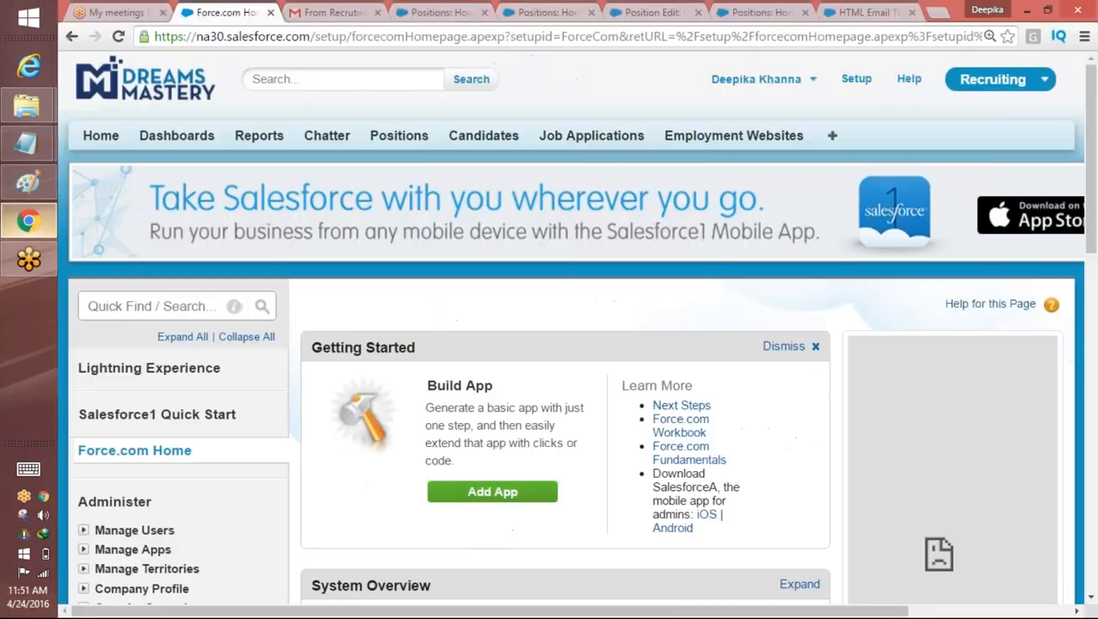
left_click(858, 86)
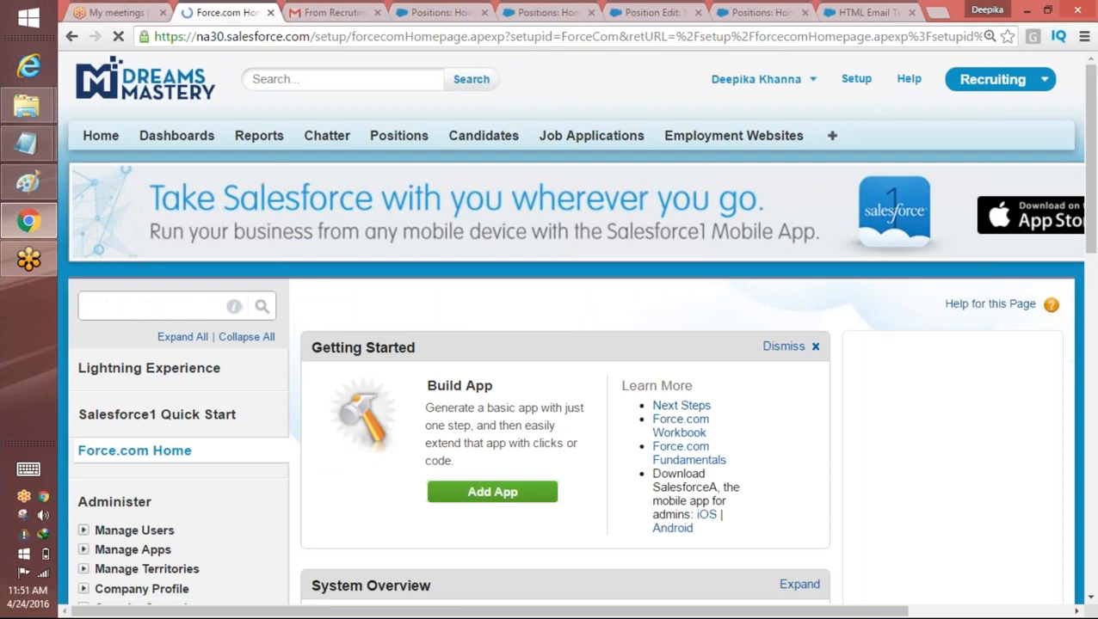
left_click(159, 305)
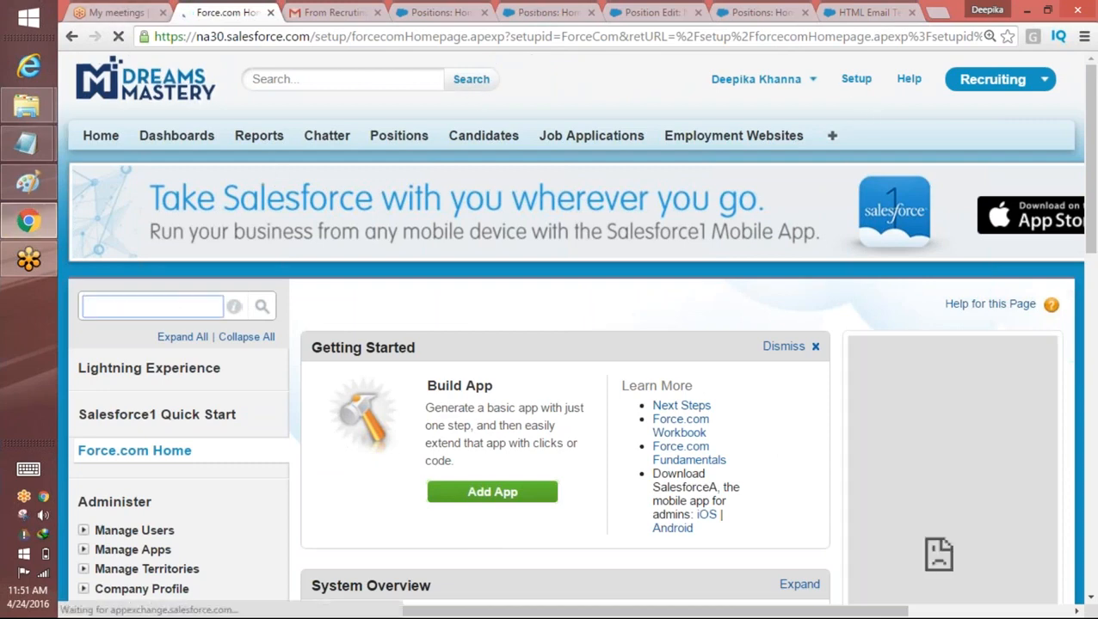
type("em")
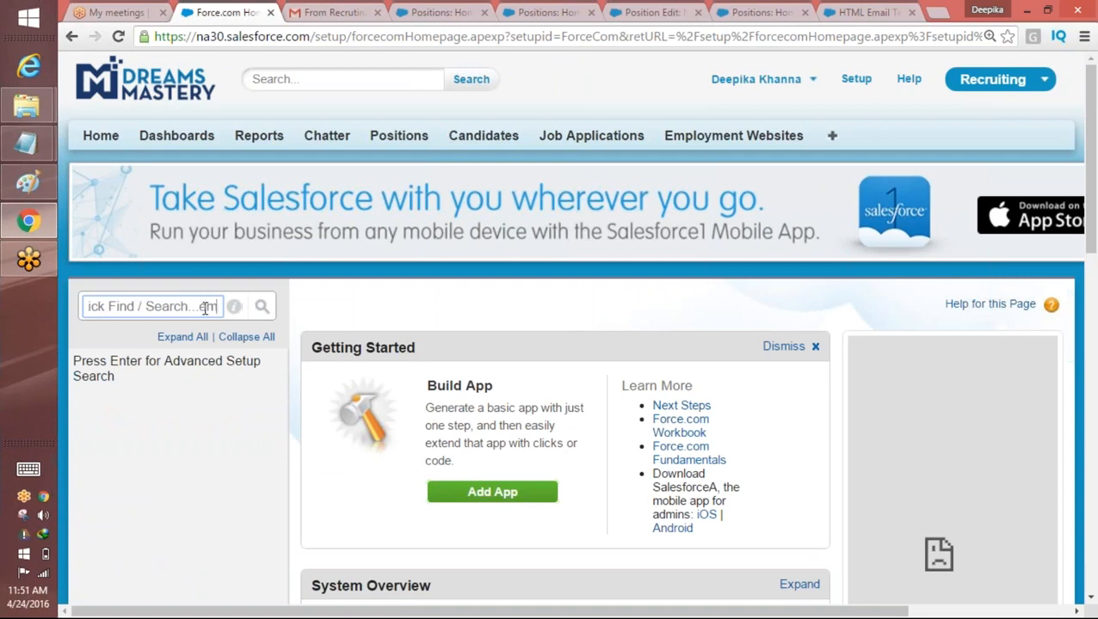
left_click_drag(207, 309, 87, 307)
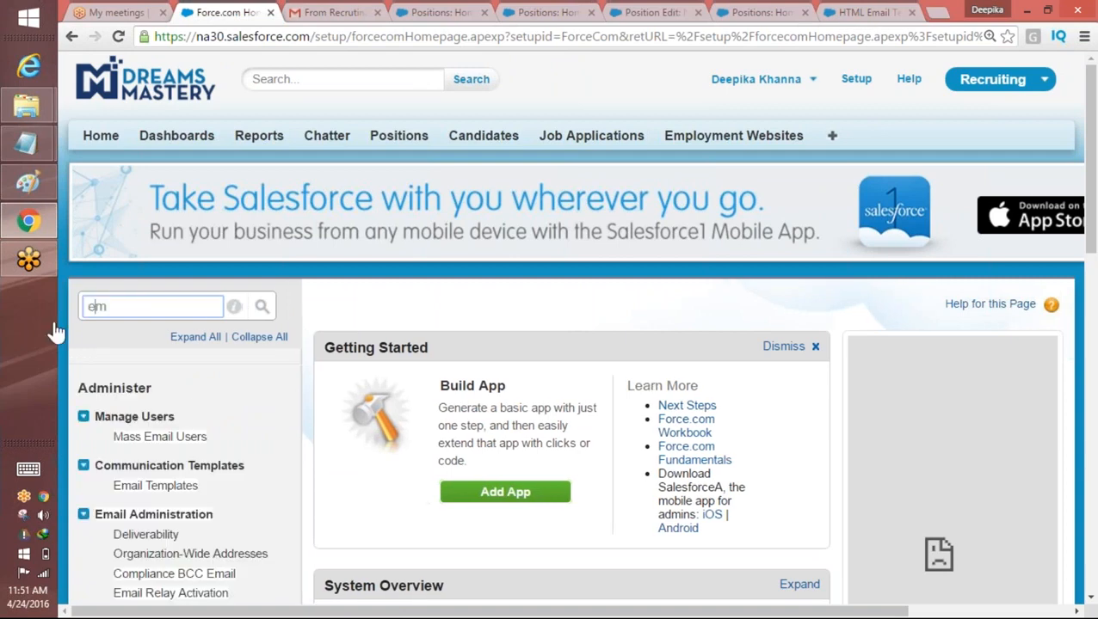
key("ctrl+a")
type("work")
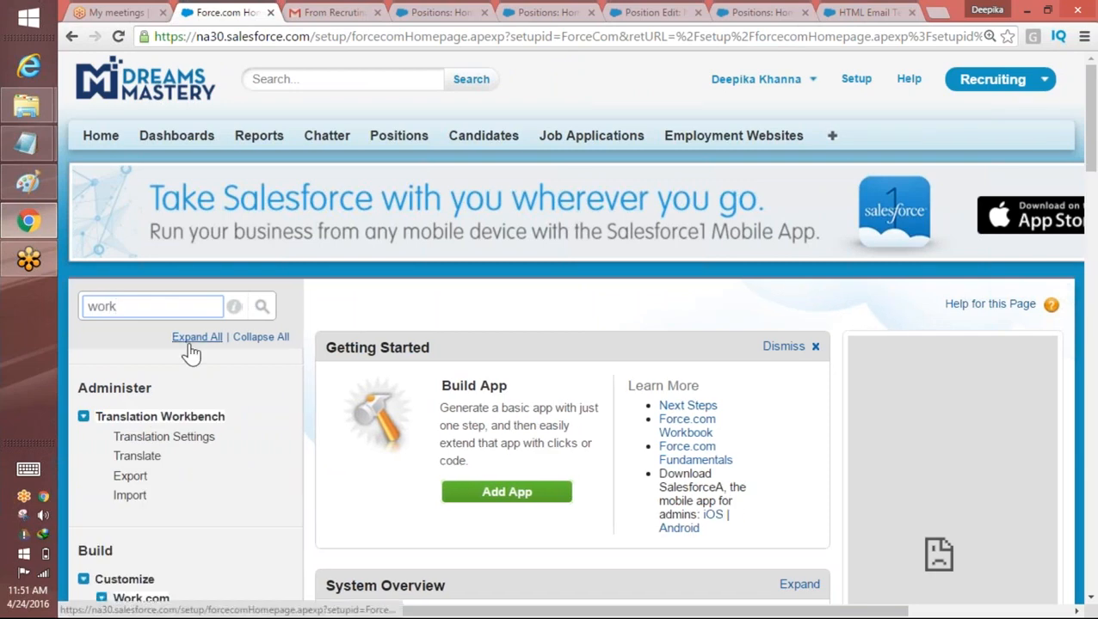
type("flo")
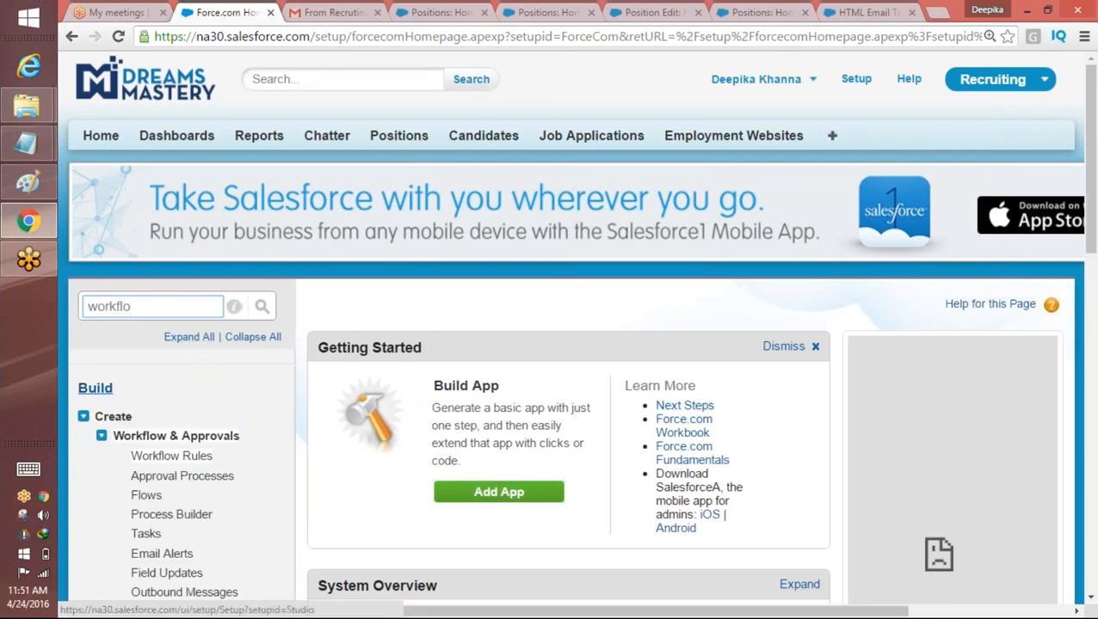
type("w")
left_click_drag(1090, 193, 1092, 289)
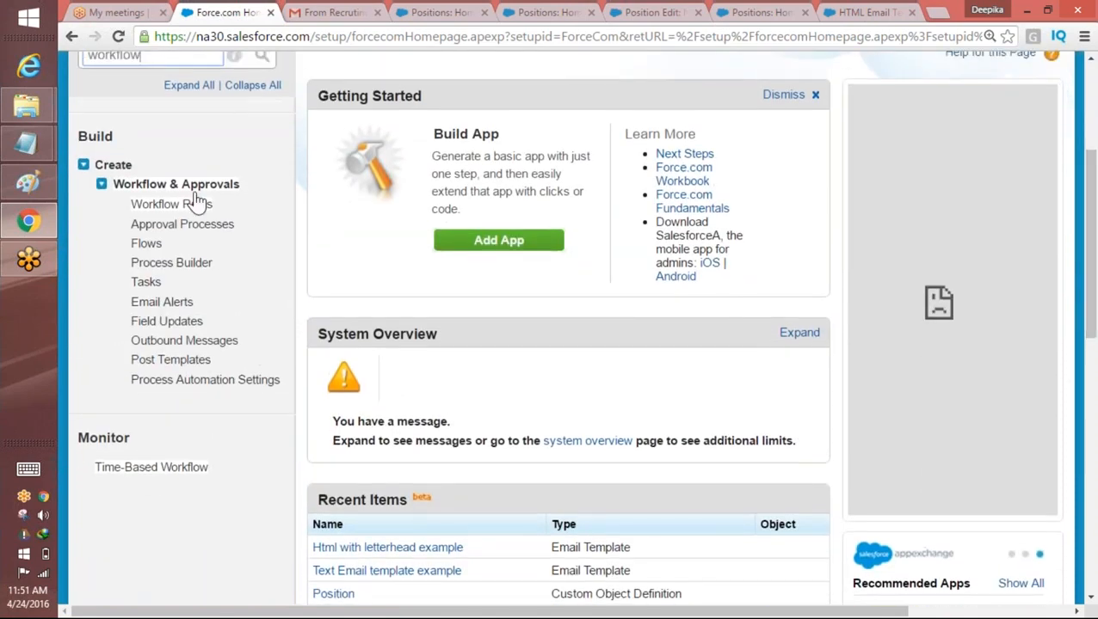
Open Workflow Rules under Workflow & Approvals and read down the Understanding Workflow page
left_click(196, 206)
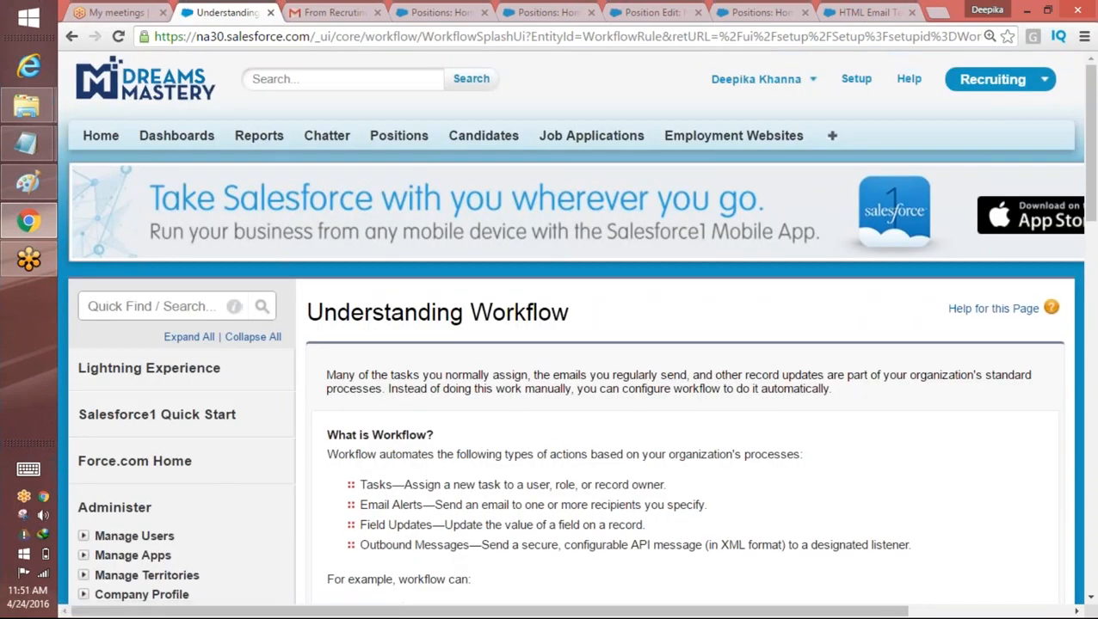
scroll(1093, 177, "down", 2)
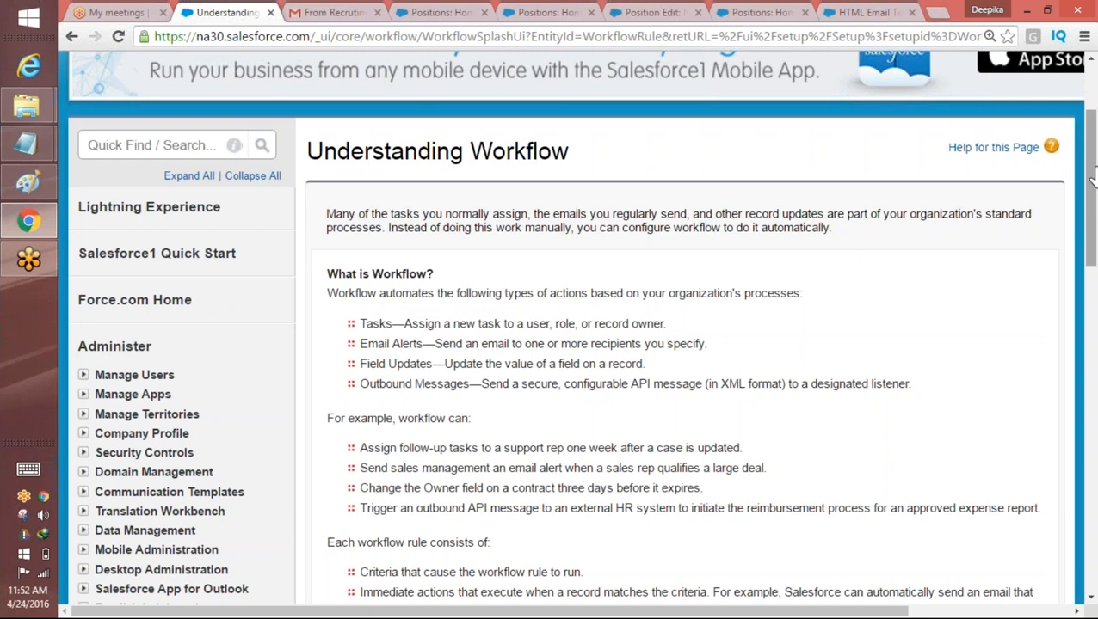
scroll(823, 282, "down", 1)
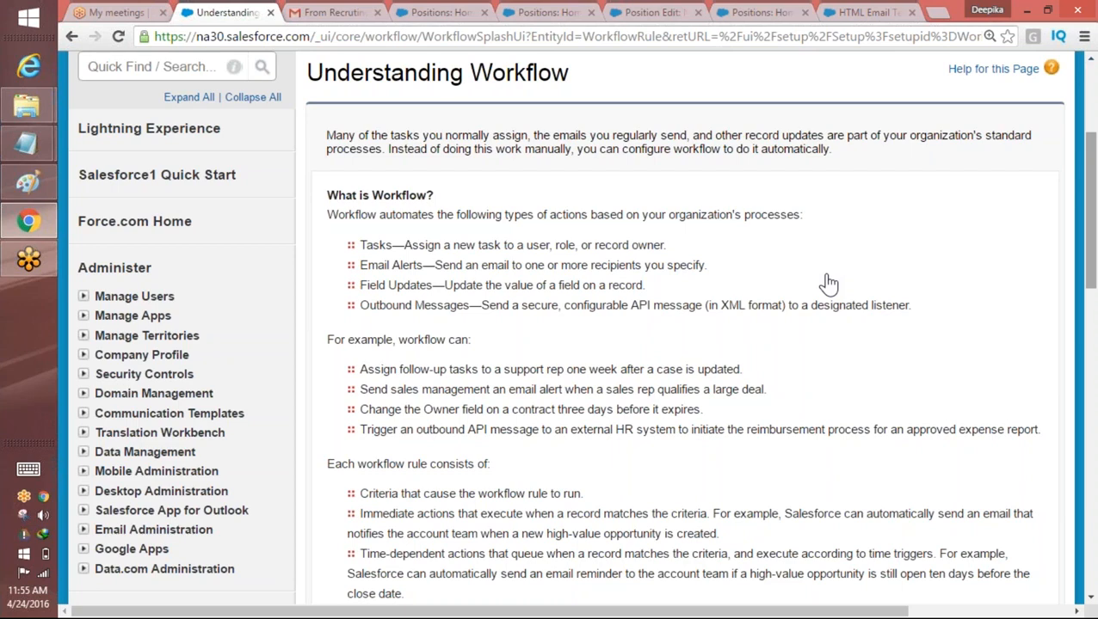
left_click_drag(1085, 221, 1082, 342)
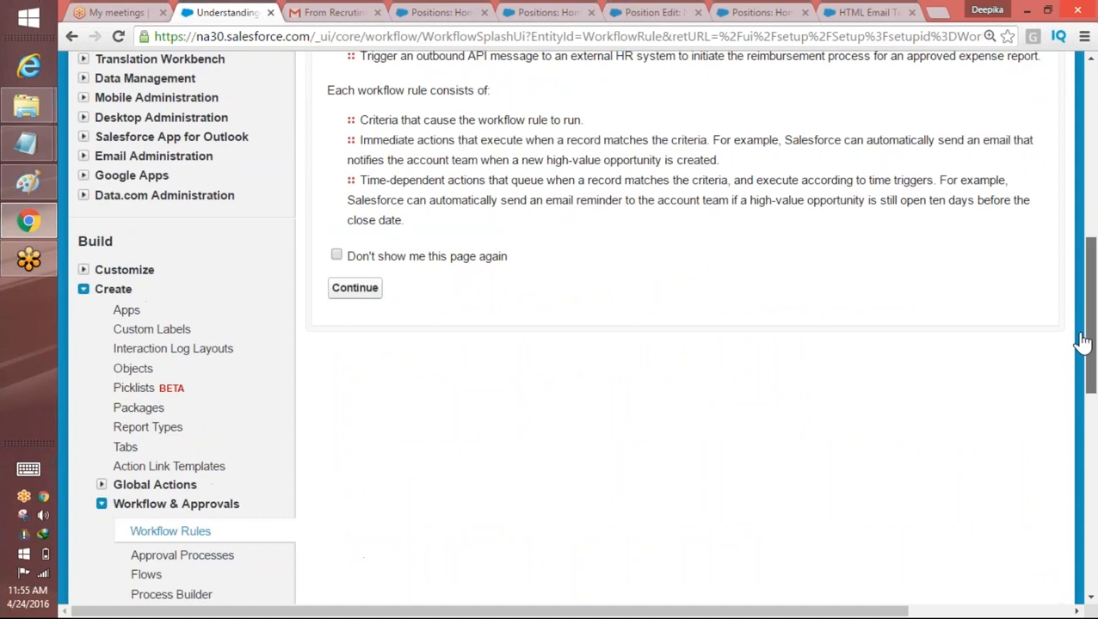
scroll(1000, 272, "down", 1)
Continue past Understanding Workflow to the empty All Workflow Rules list
left_click(355, 215)
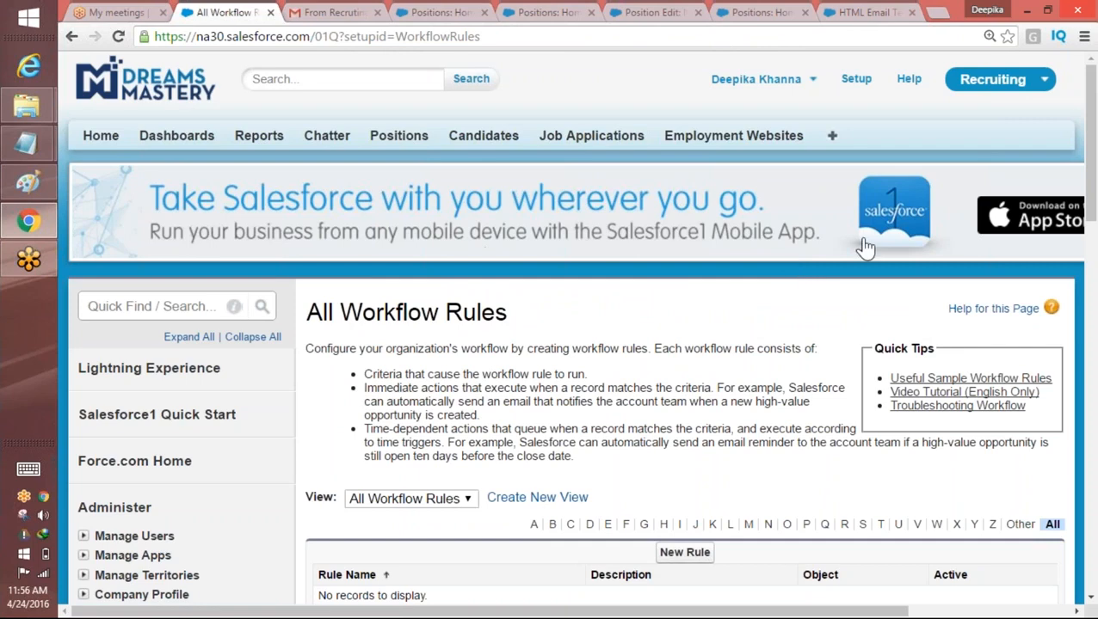
left_click_drag(1089, 188, 1092, 233)
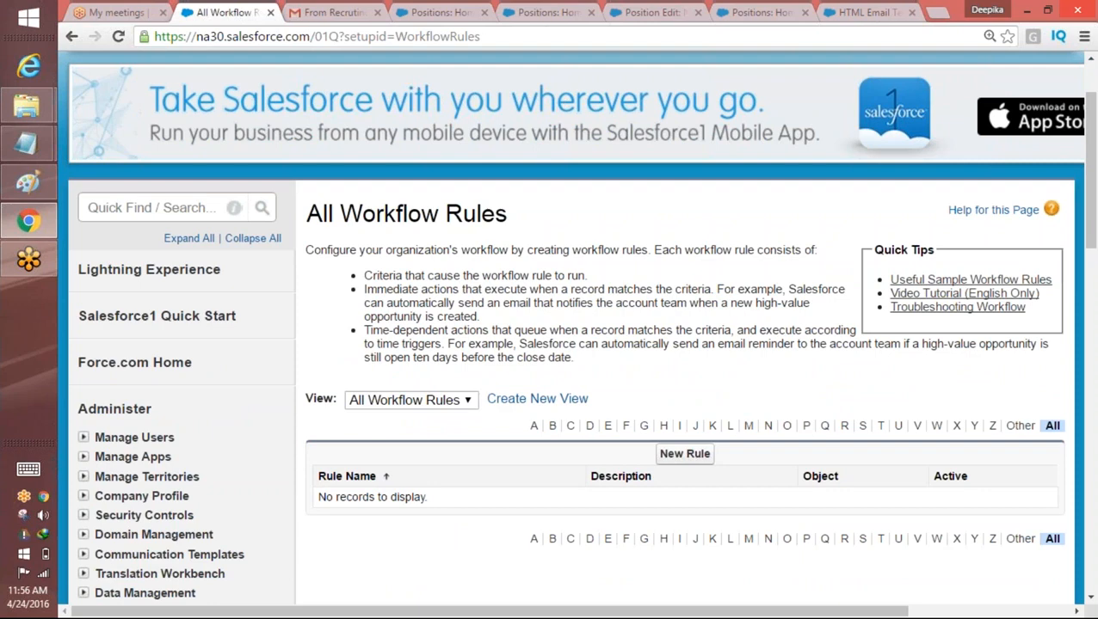
Create a new workflow rule with Candidate selected as its object, then go to the next step
left_click(685, 454)
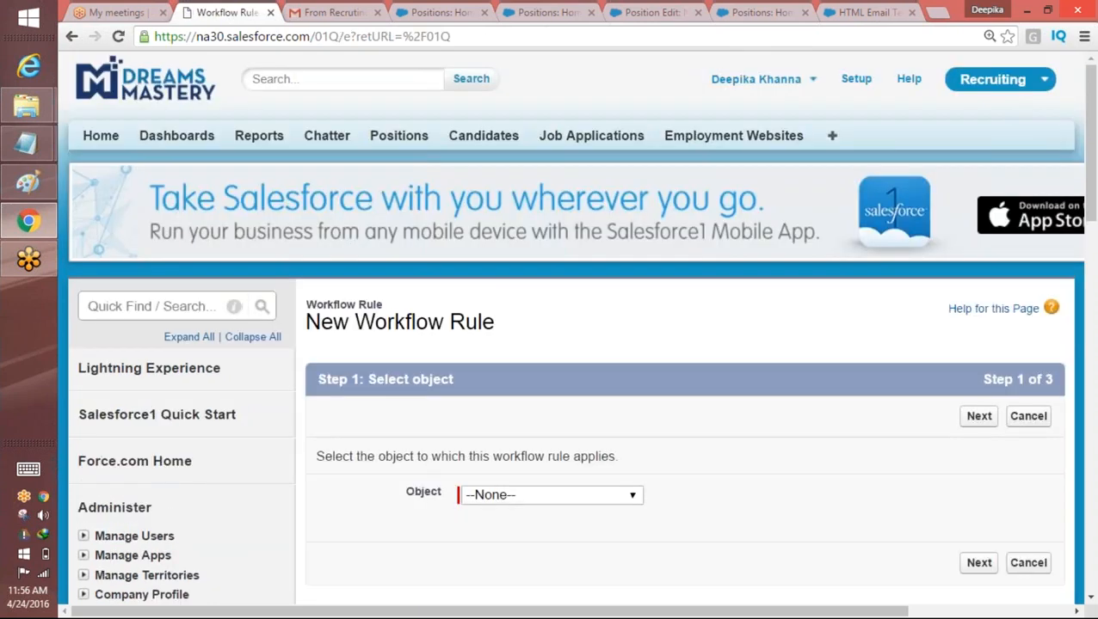
left_click(545, 497)
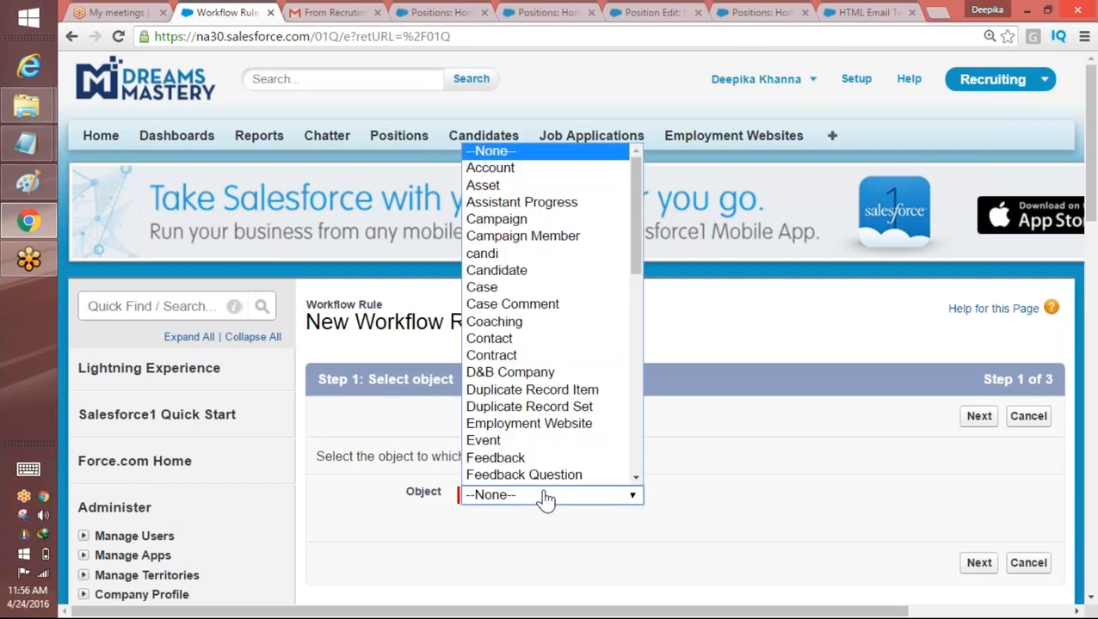
left_click(528, 272)
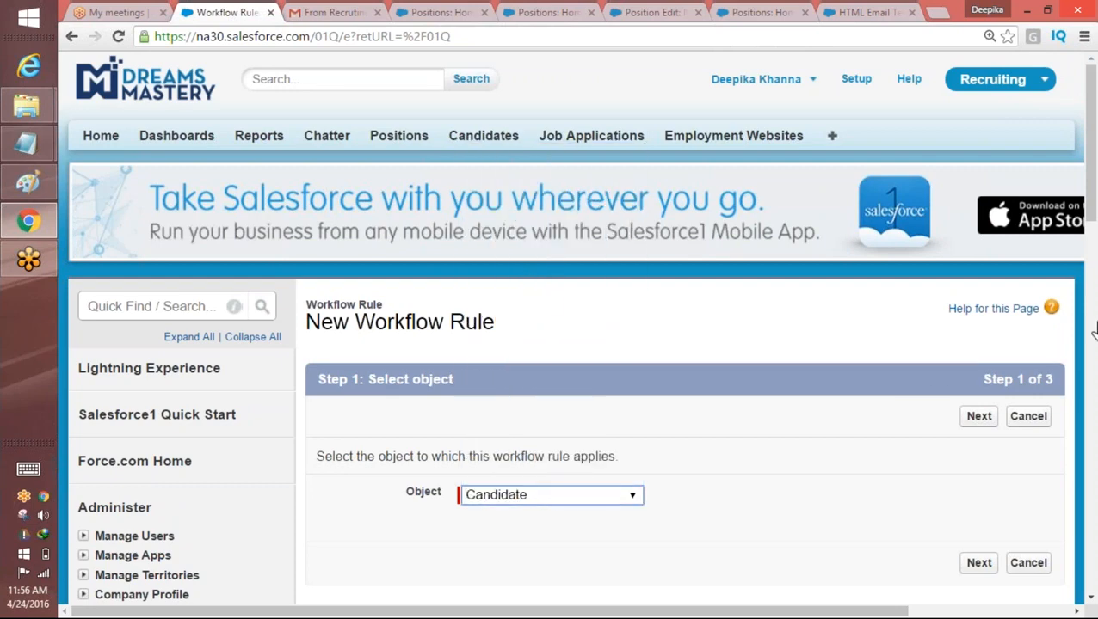
left_click(979, 563)
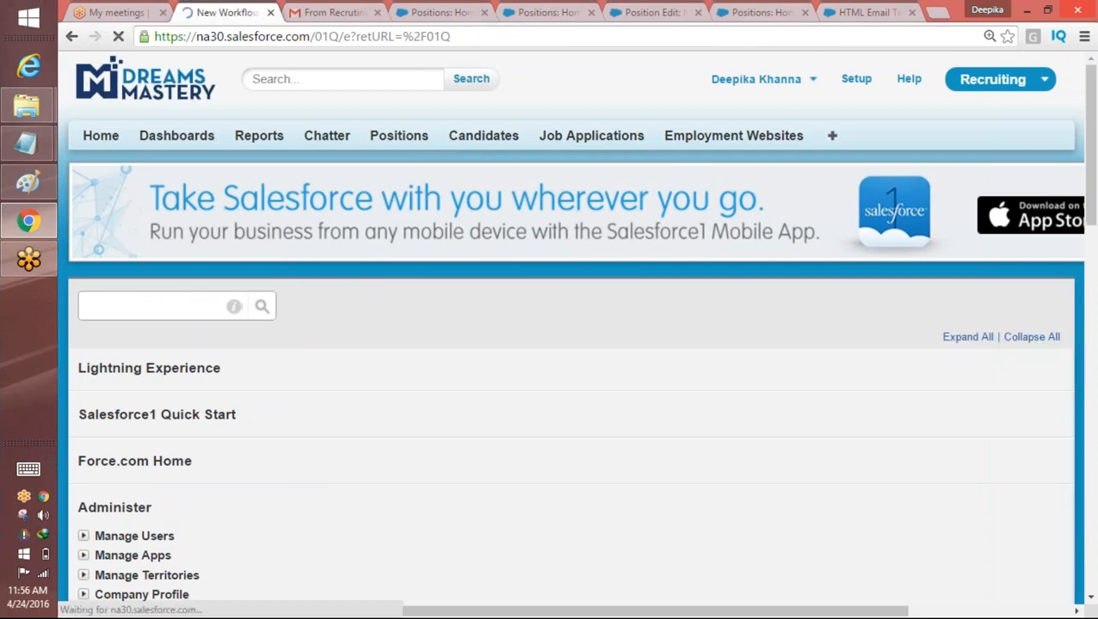
Set the rule's first criterion row to Candidate: Country equals US
scroll(1091, 191, "down", 3)
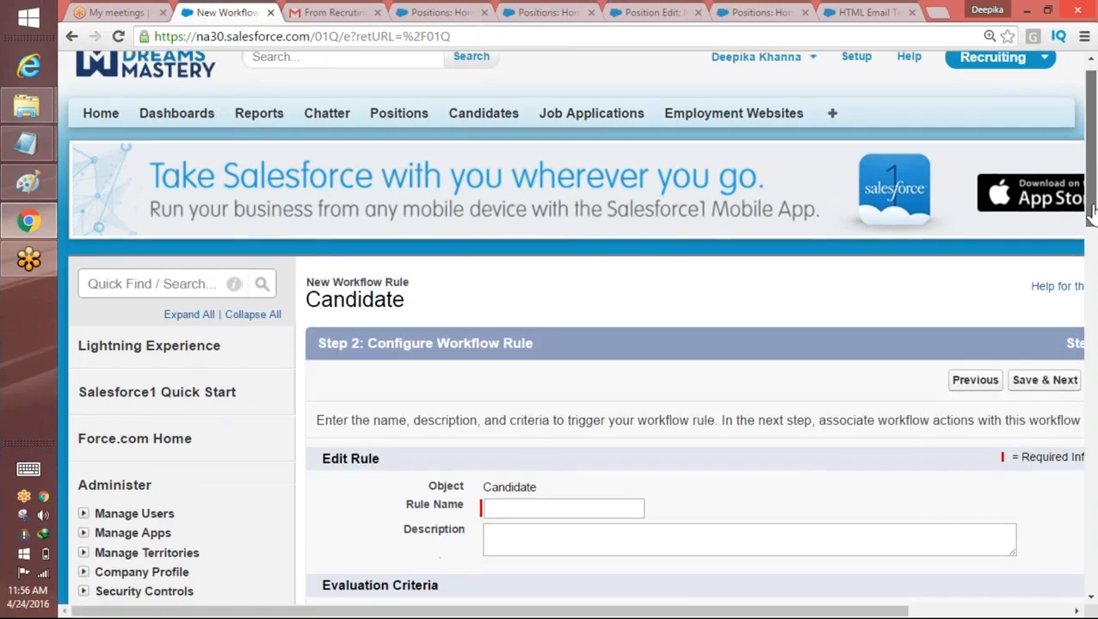
left_click_drag(338, 405, 453, 420)
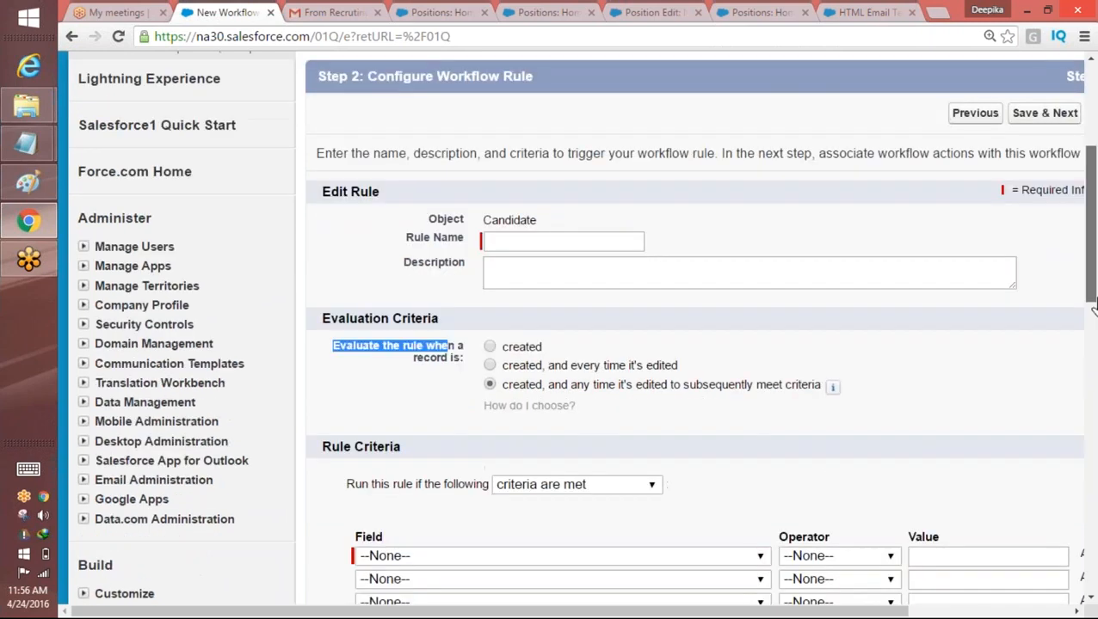
scroll(1089, 292, "down", 3)
left_click(607, 392)
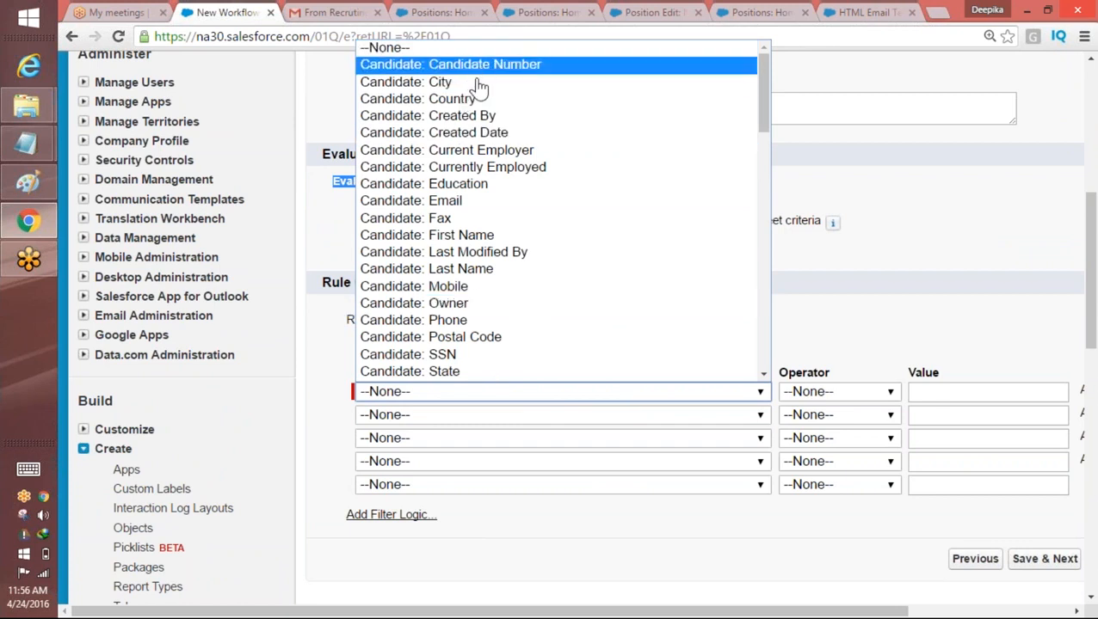
left_click(473, 100)
left_click(817, 392)
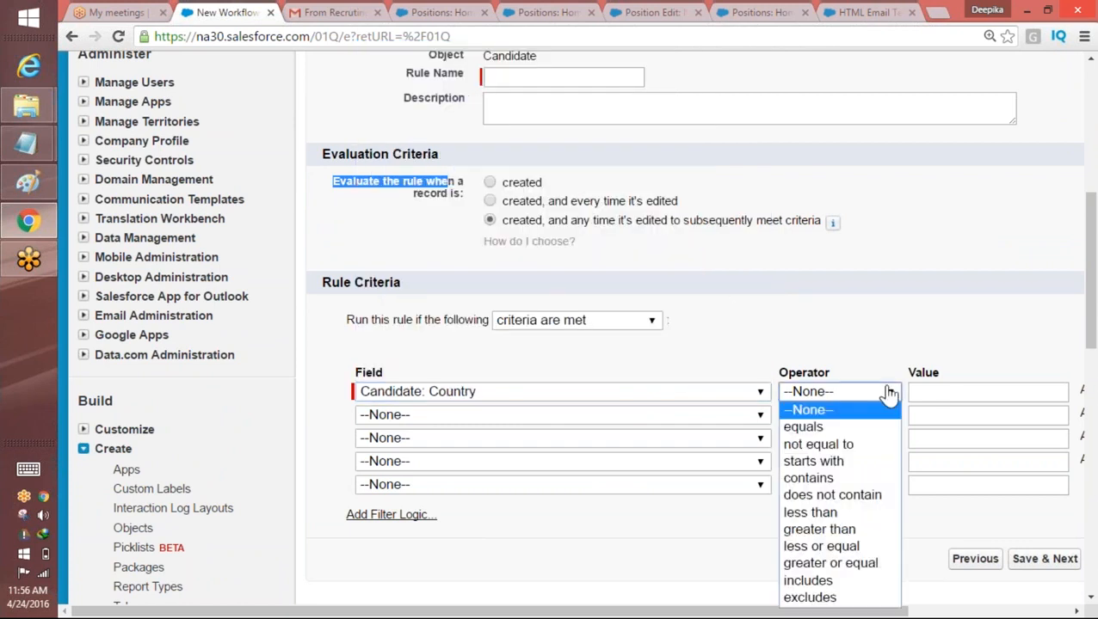
left_click(817, 422)
left_click(920, 393)
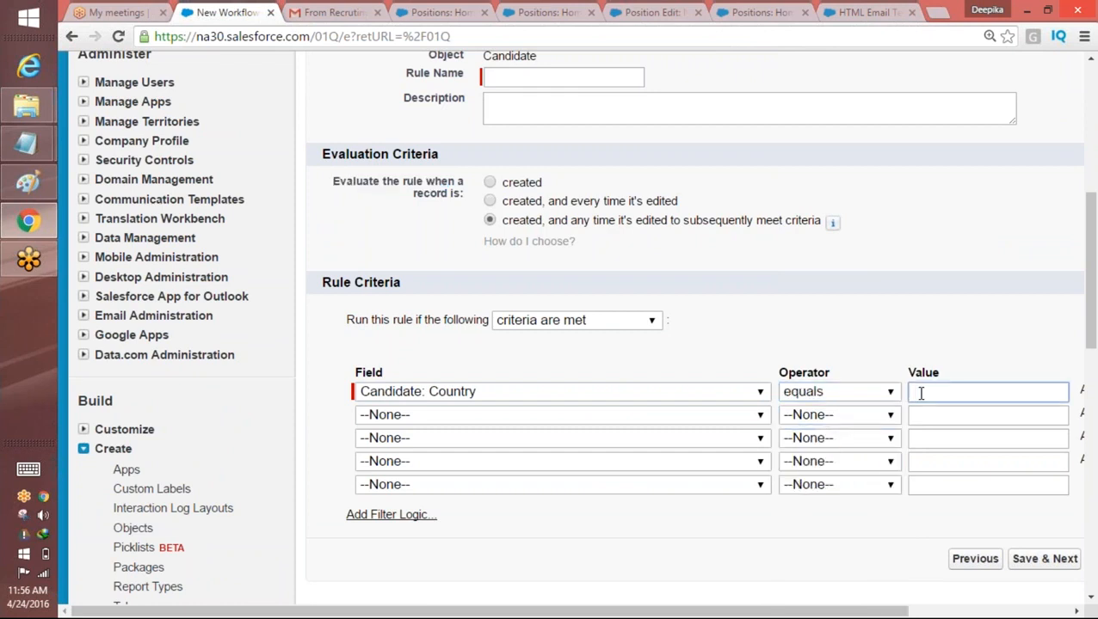
type("US")
left_click(1028, 231)
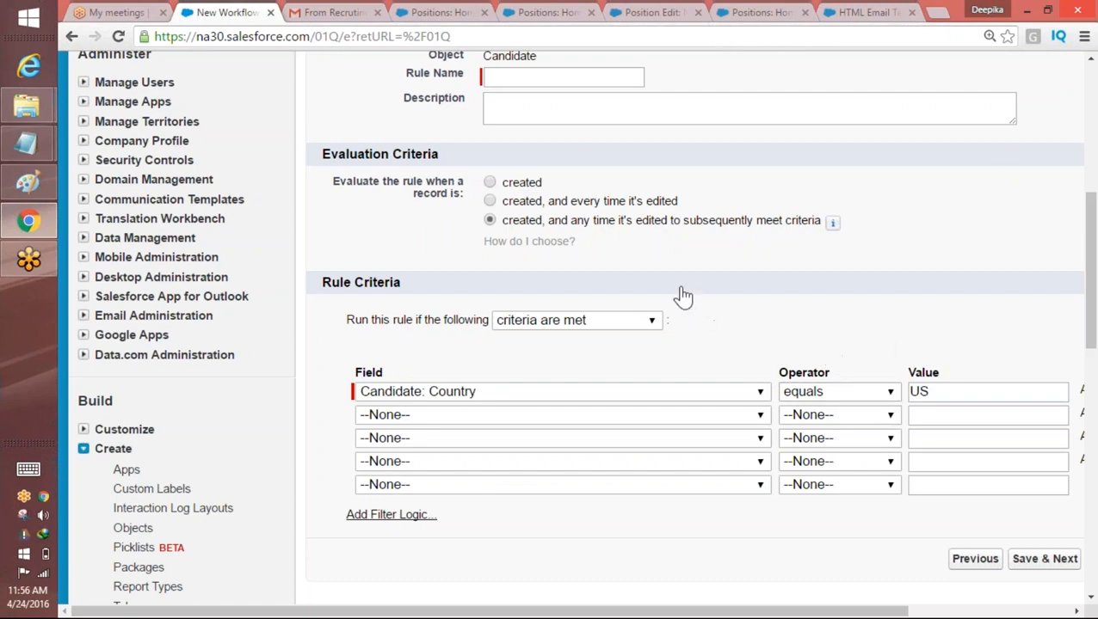
left_click_drag(1091, 324, 1092, 293)
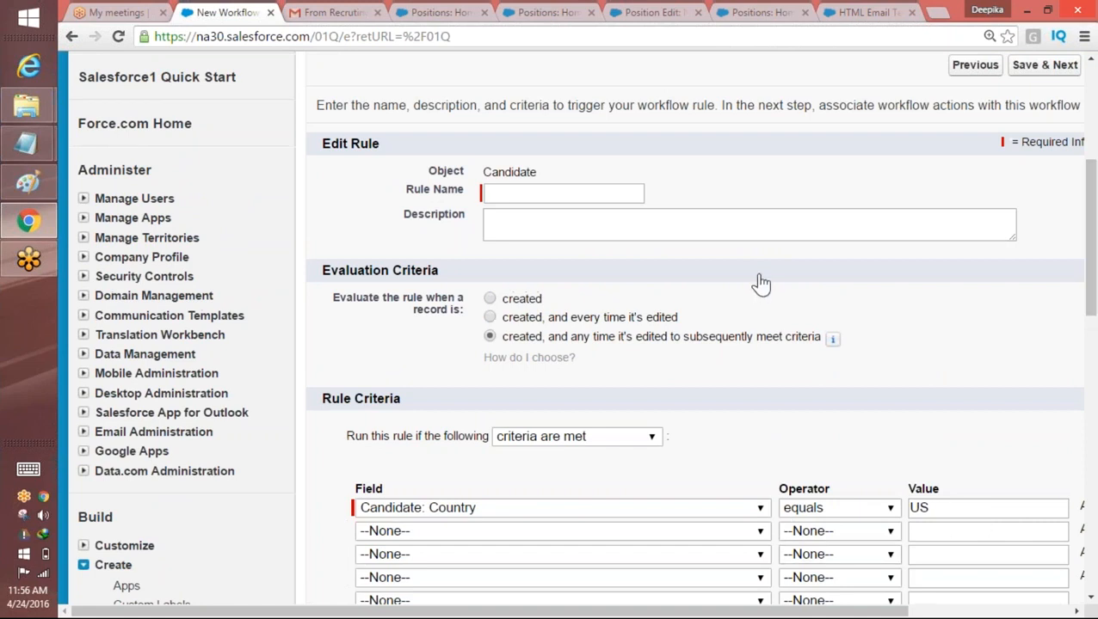
Enter 'New candidate from US' as the rule name, try Save & Next, then review evaluation options
left_click(527, 194)
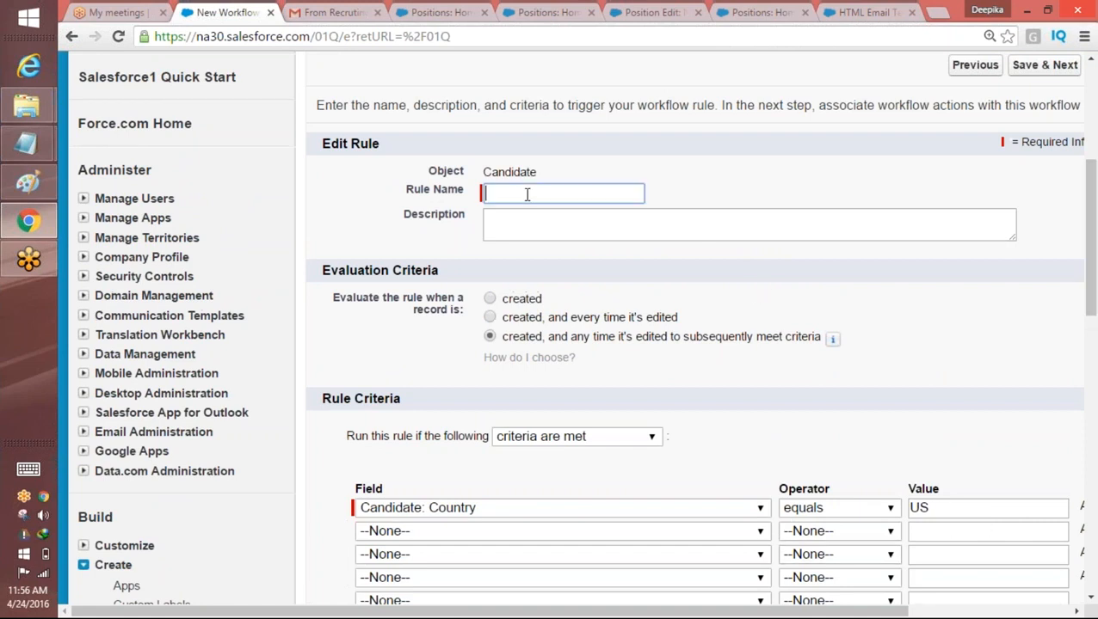
type("New candidate from US")
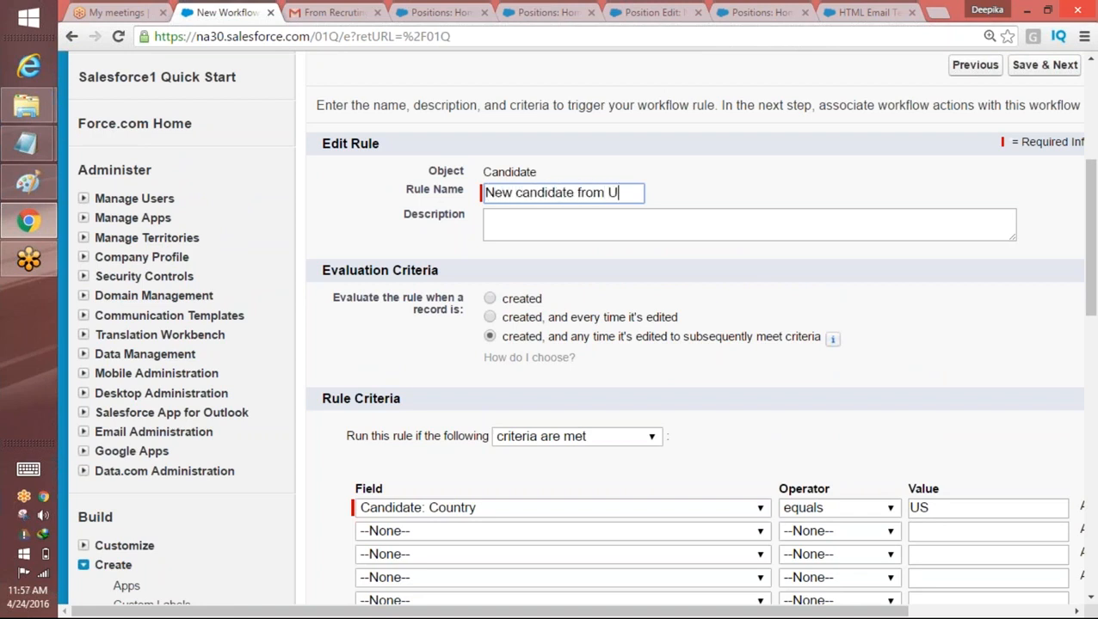
scroll(1088, 238, "down", 4)
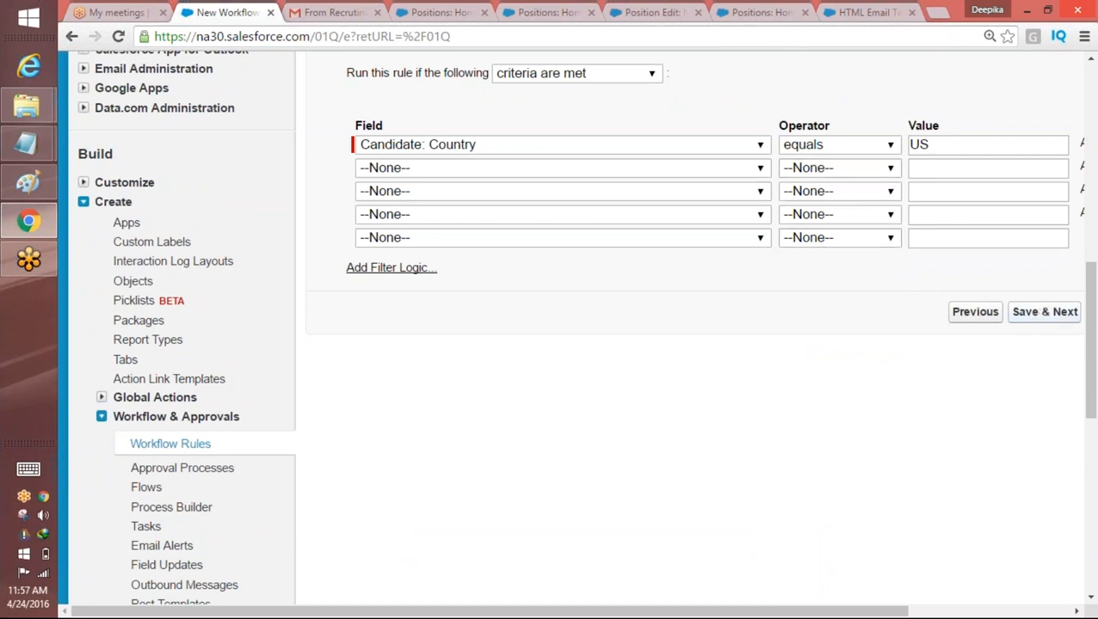
left_click(1044, 311)
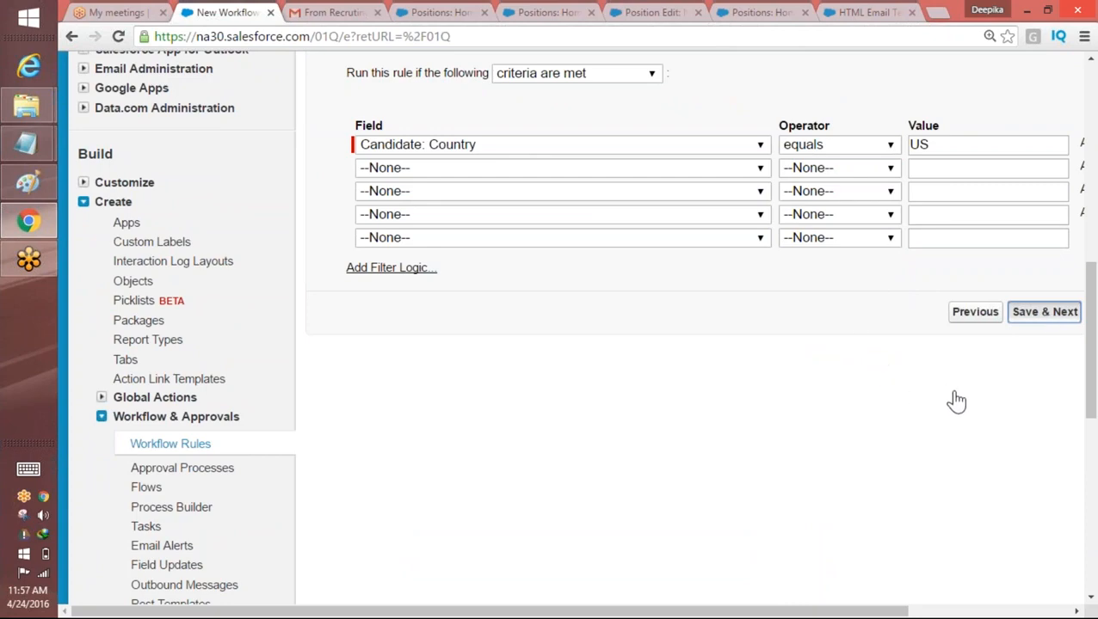
left_click_drag(1091, 394, 1092, 263)
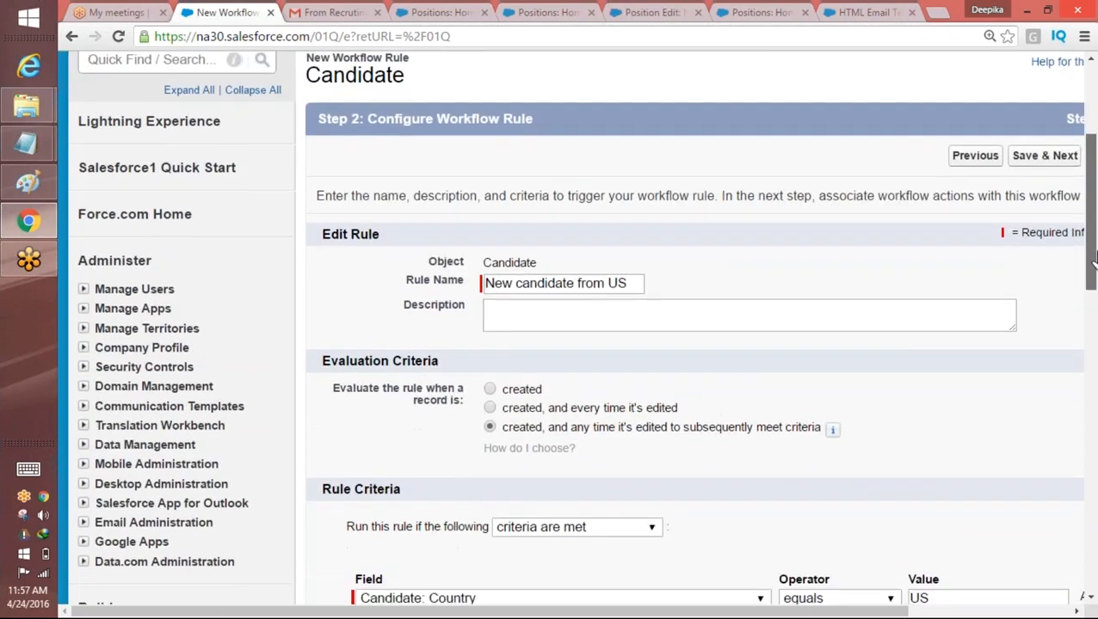
scroll(748, 226, "down", 3)
left_click(620, 285)
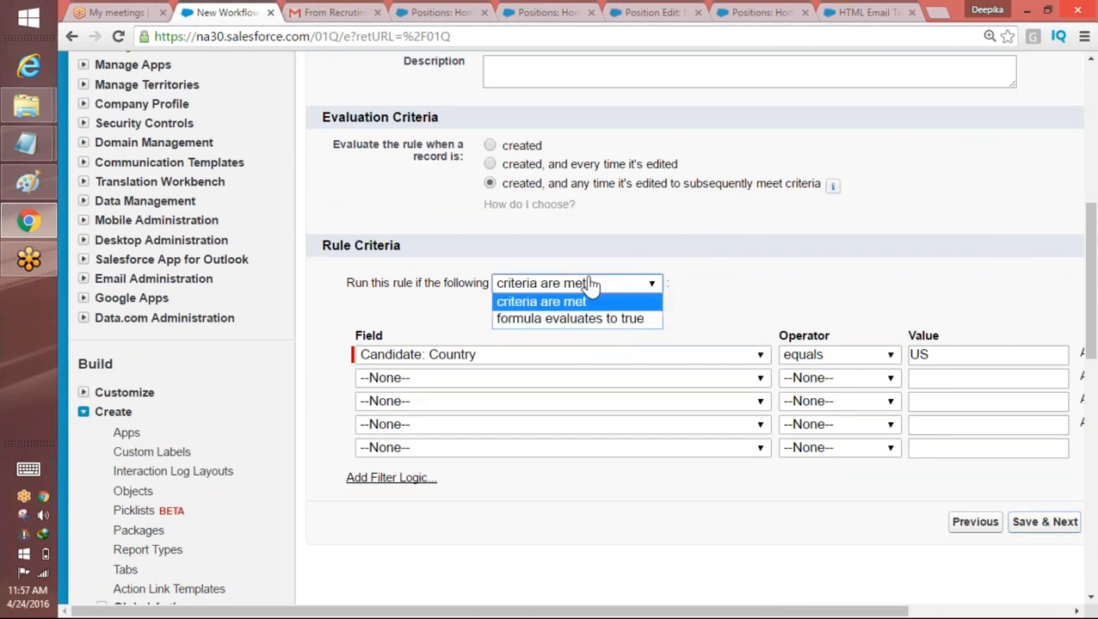
left_click(583, 321)
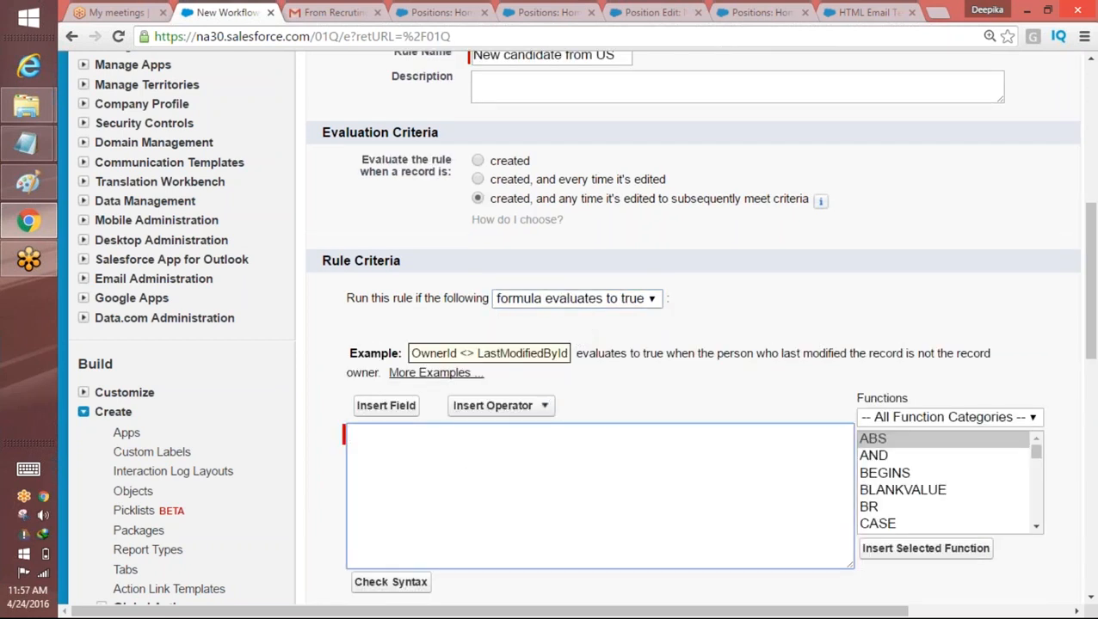
left_click(1038, 475)
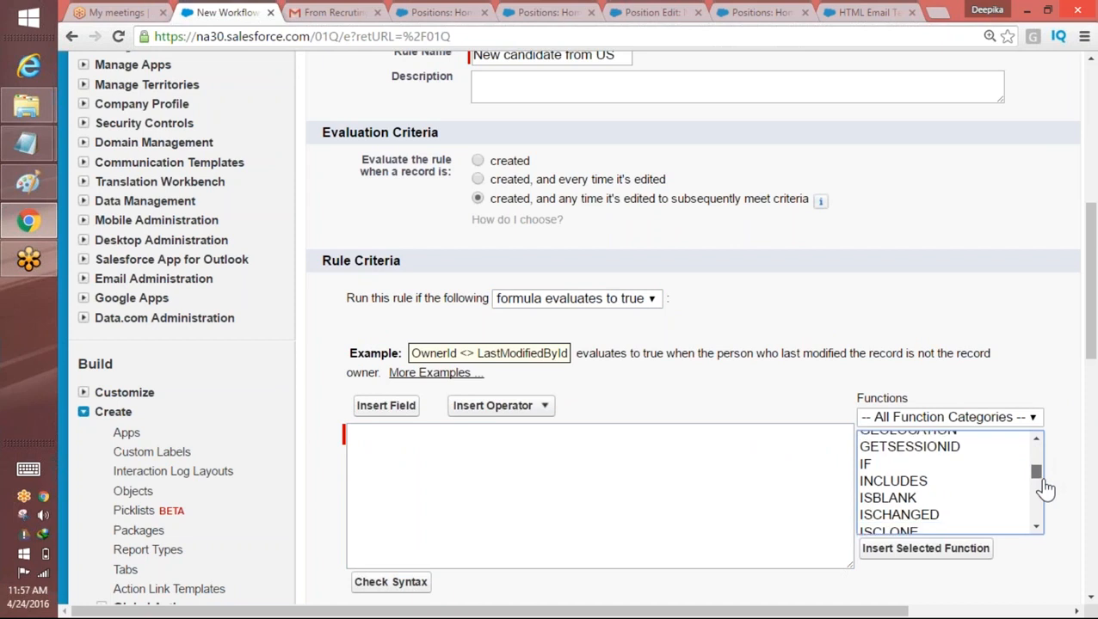
scroll(1043, 490, "down", 2)
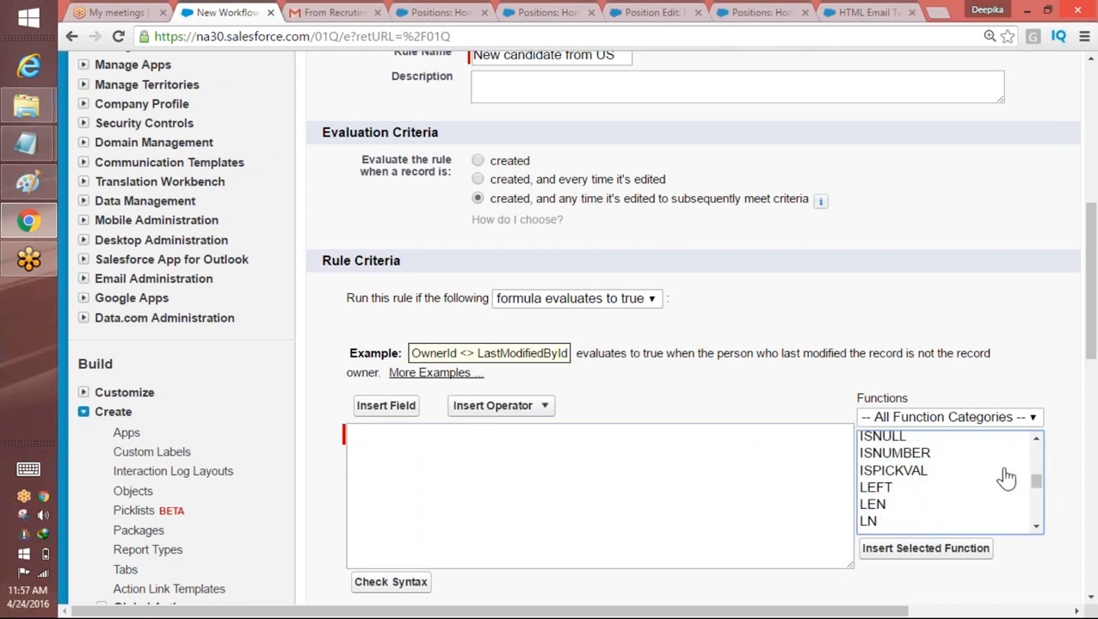
left_click(577, 447)
type("\"")
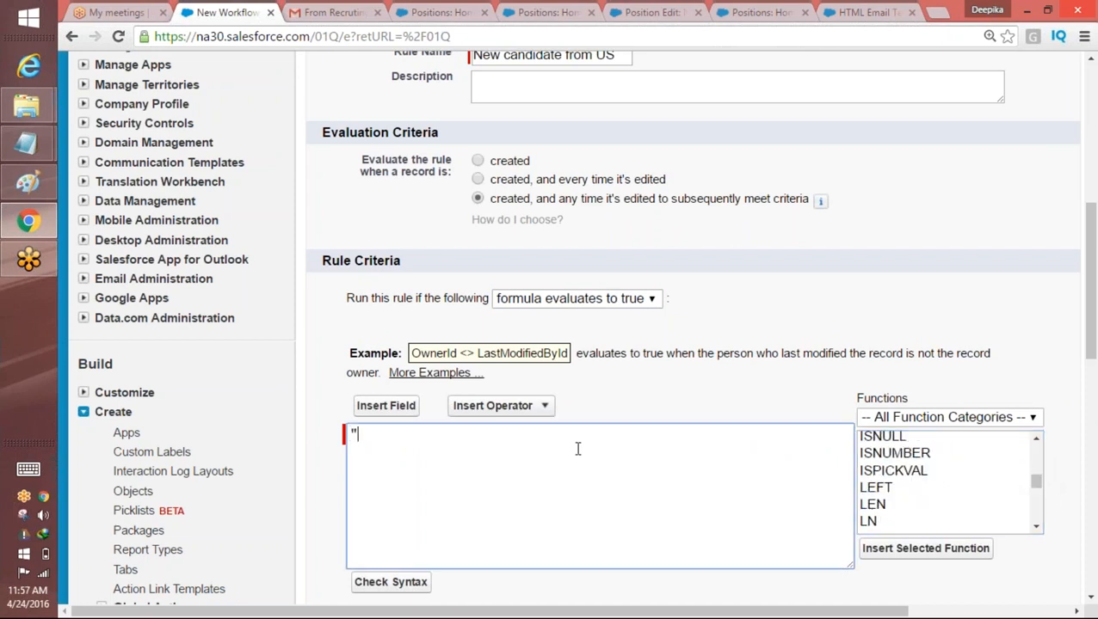
type("united states\"")
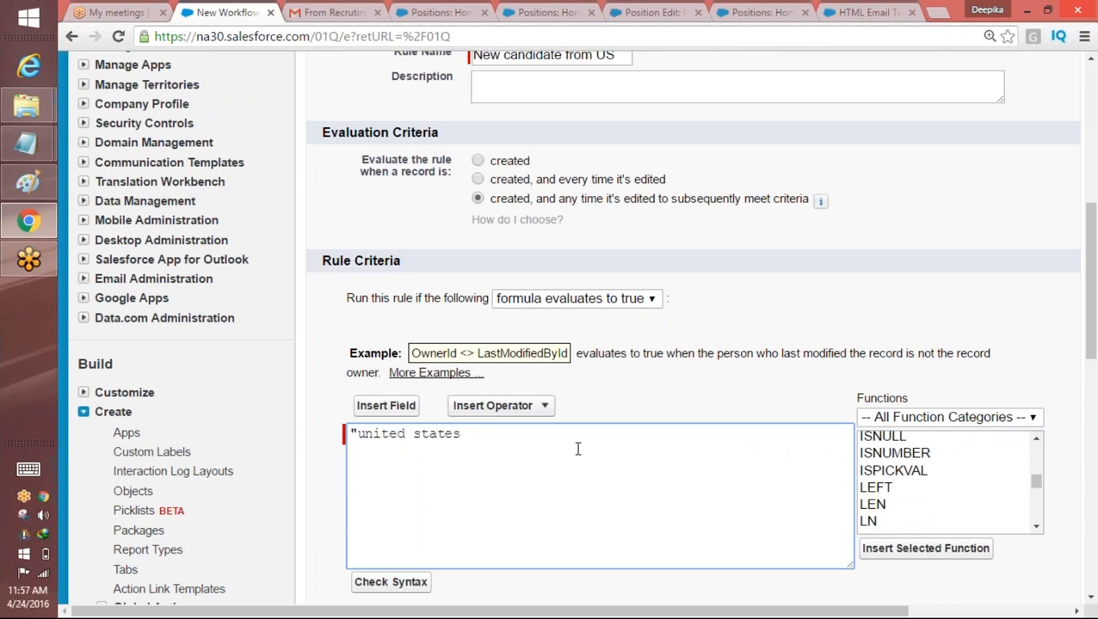
left_click_drag(1090, 215, 1091, 252)
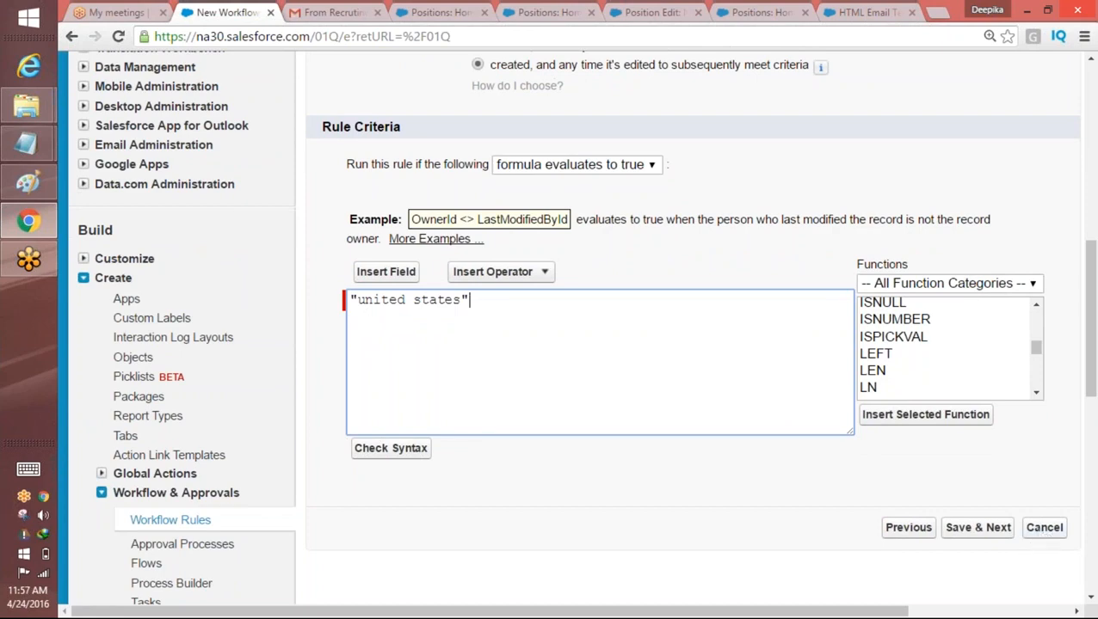
mouse_move(1091, 379)
left_mouse_down()
mouse_move(1092, 305)
mouse_move(1092, 367)
left_mouse_up()
left_click(641, 206)
left_click(588, 225)
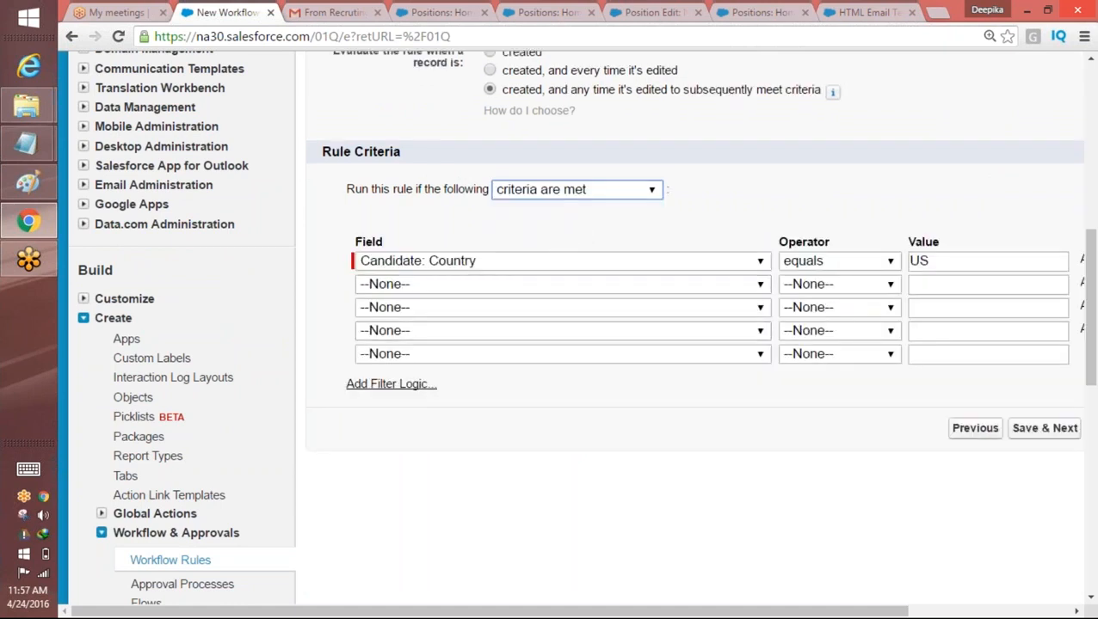
Save the criteria through to Step 3: Specify Workflow Actions and open the Add Workflow Action choices
left_click(1029, 433)
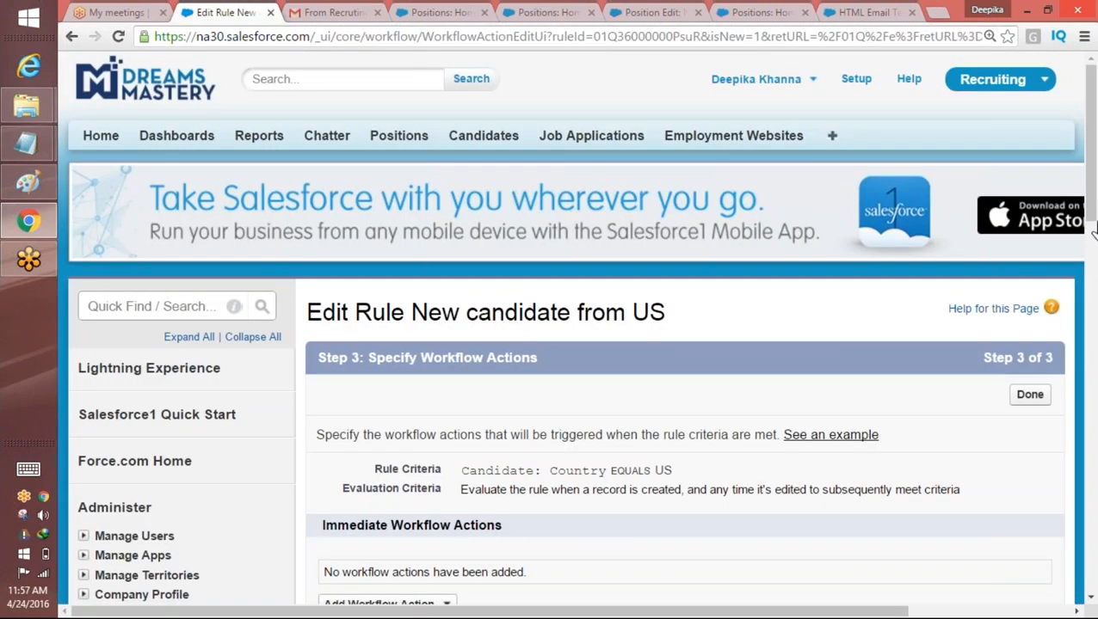
left_click_drag(1090, 225, 1093, 267)
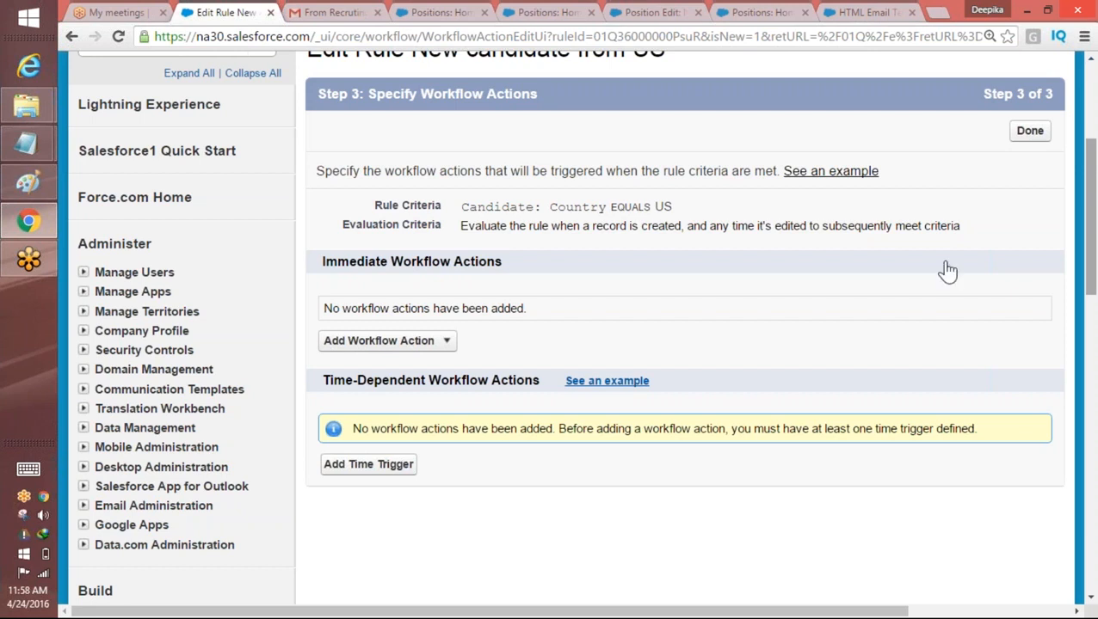
left_click(425, 349)
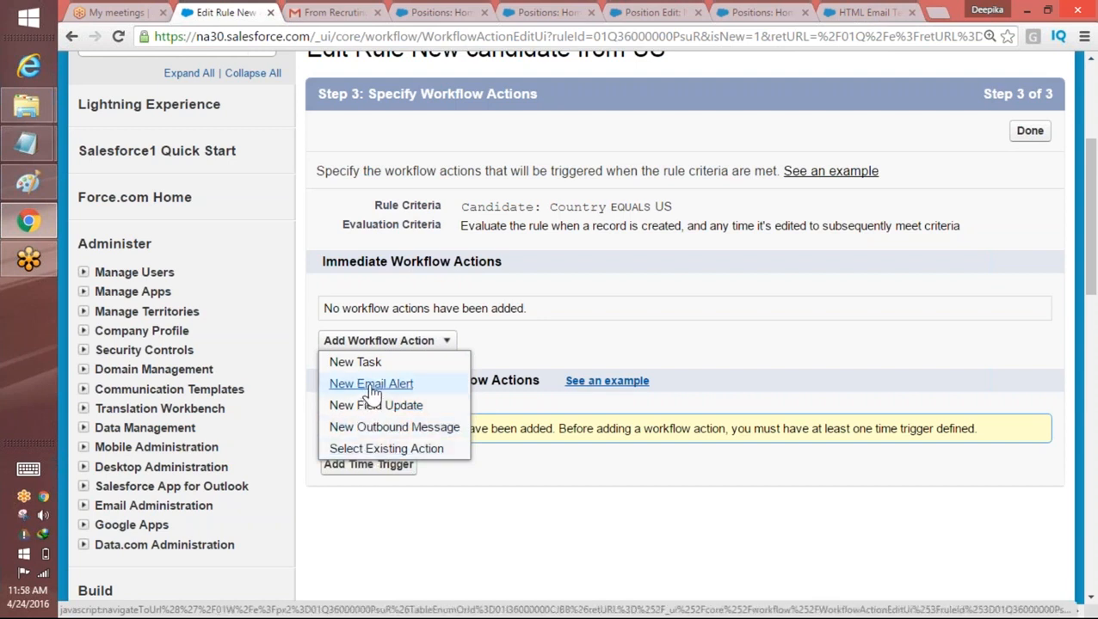
Start a New Email Alert described 'Send Welcome message', with unique name Send_Welcome_message auto-filled
left_click(372, 387)
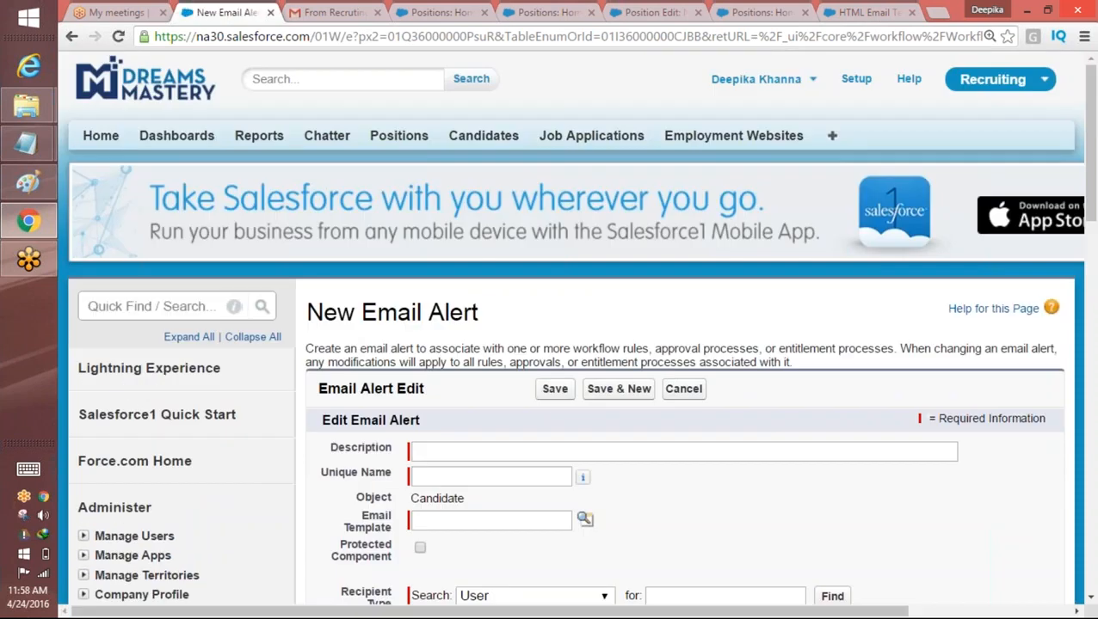
left_click_drag(1090, 175, 1090, 229)
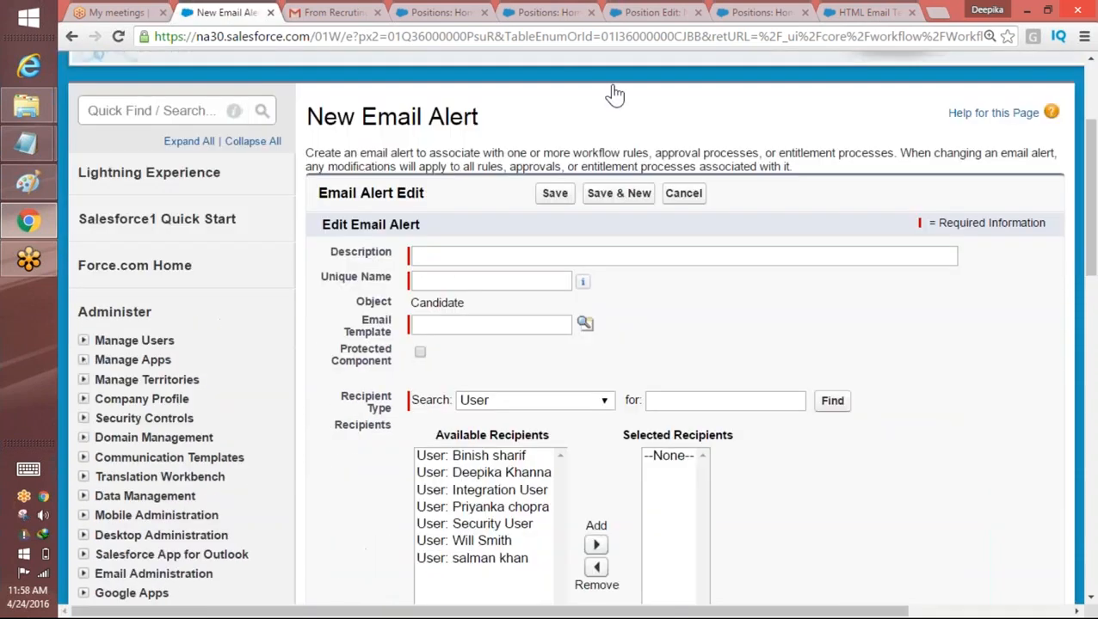
left_click(451, 254)
type("Se")
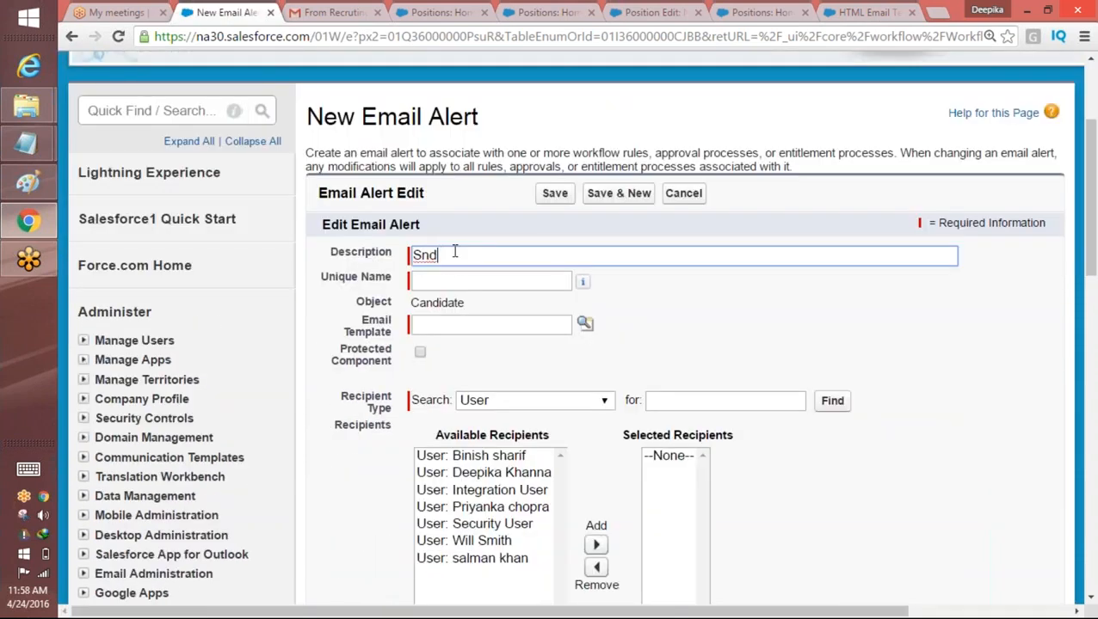
type("nd Welcome me")
key("BackSpace")
type("essga")
key("BackSpace")
key("BackSpace")
type("age")
key("Tab")
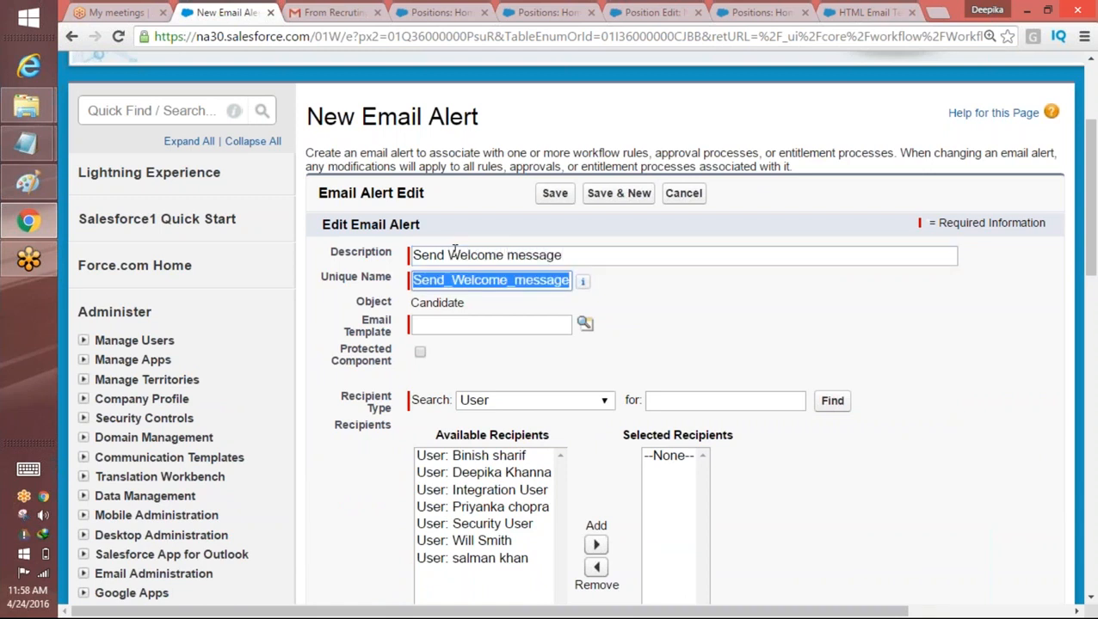
Open the Email Template lookup with the Unfiled Public Email Templates folder selected
left_click(584, 324)
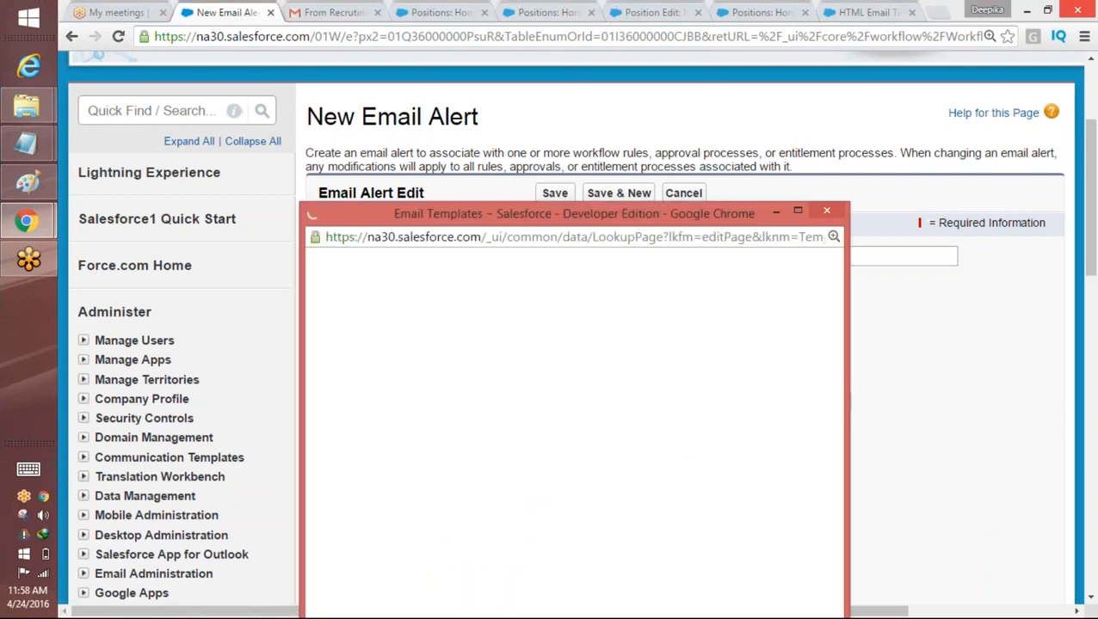
left_click_drag(621, 213, 624, 192)
left_click(502, 281)
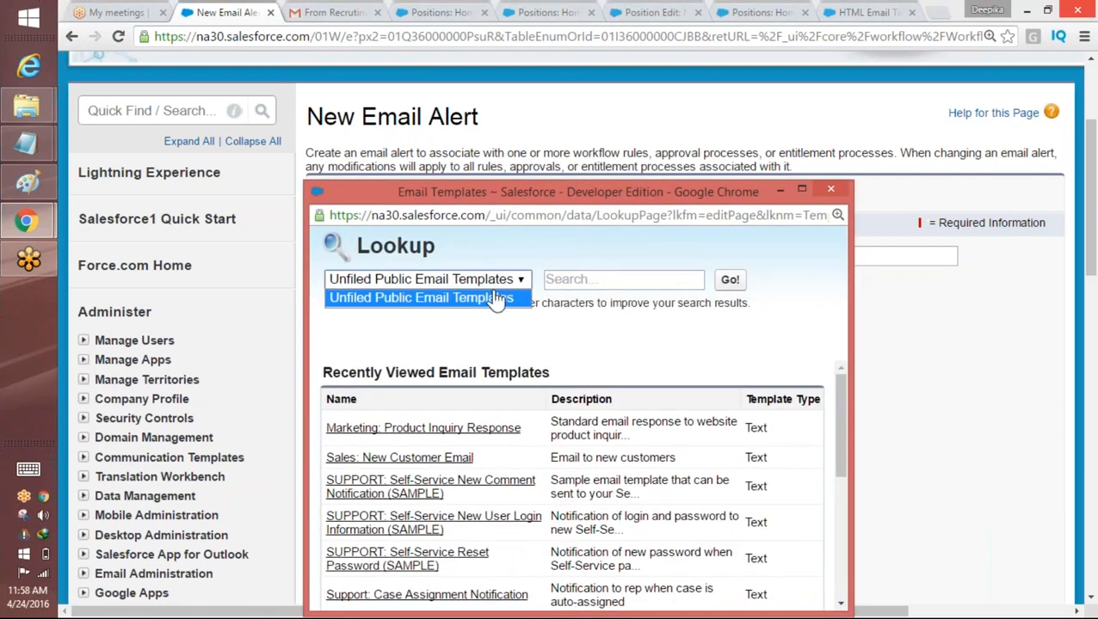
left_click(492, 296)
mouse_move(1090, 260)
left_mouse_down()
mouse_move(1091, 308)
mouse_move(1090, 249)
left_mouse_up()
Reopen the template lookup and check its folder choices, keeping Unfiled Public Email Templates
left_click(584, 259)
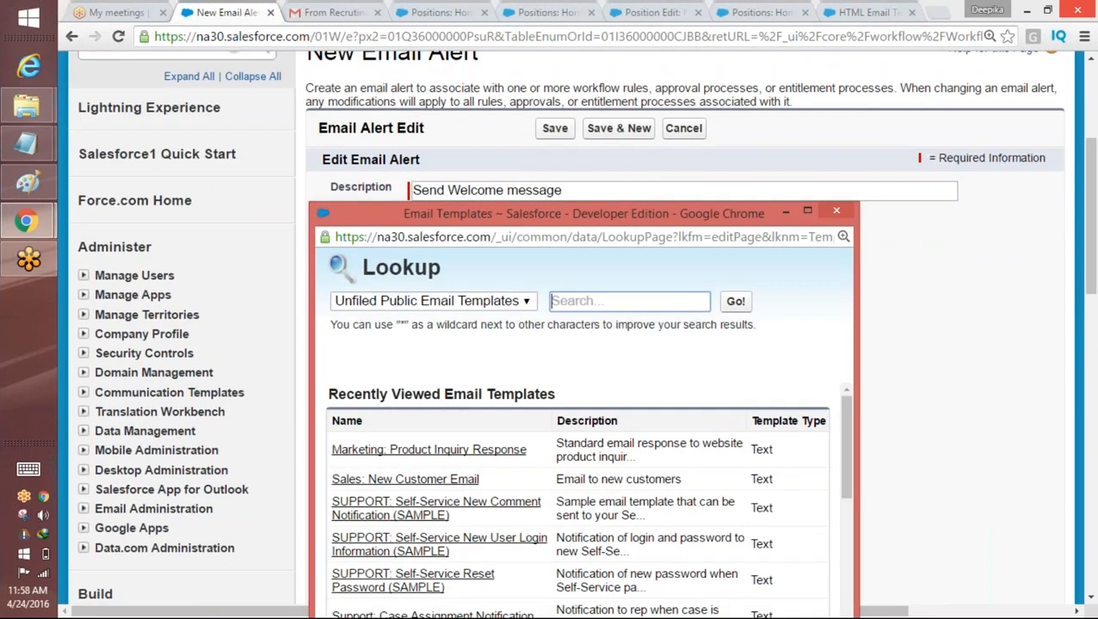
left_click_drag(632, 217, 656, 114)
left_click(555, 192)
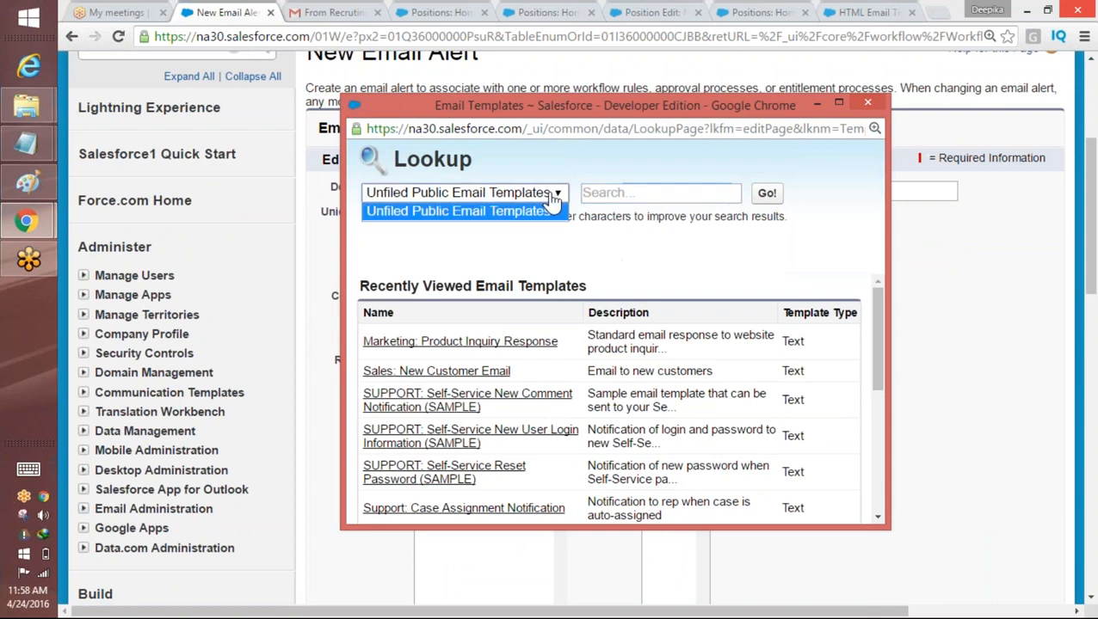
left_click(532, 211)
left_click(590, 189)
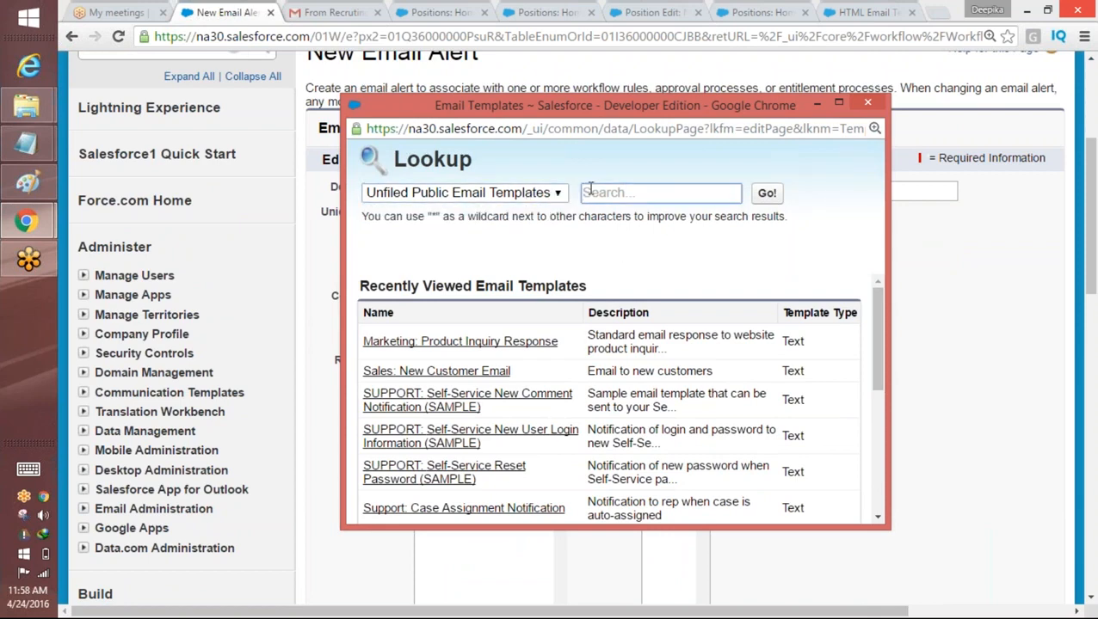
left_click(456, 192)
left_click(437, 210)
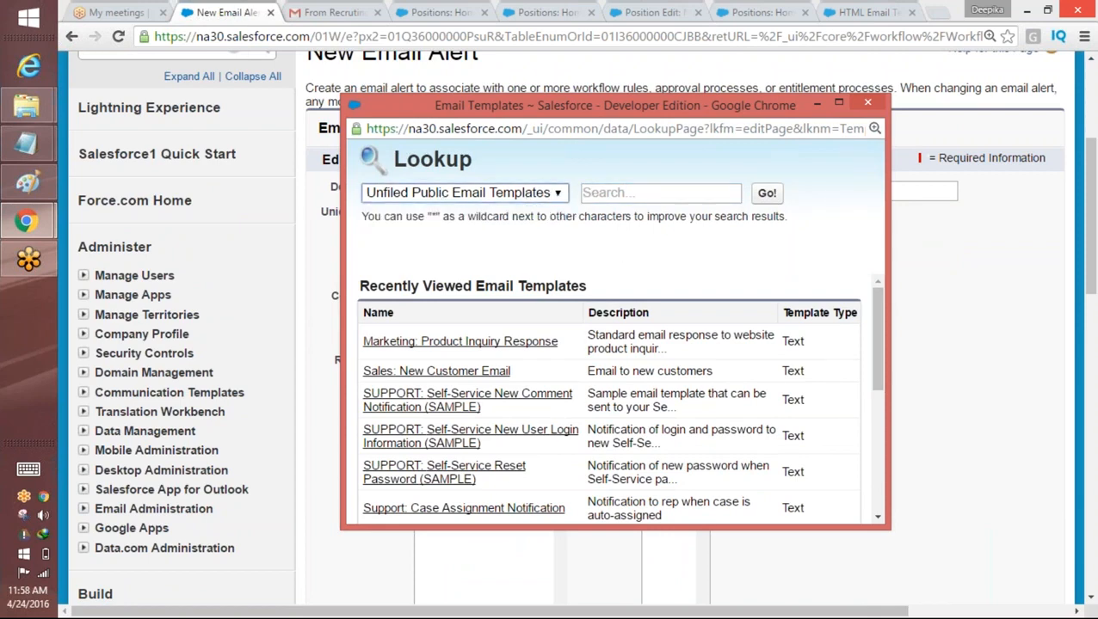
left_click(434, 194)
left_click(435, 194)
Search templates with the '*' wildcard, then close the lookup without picking one
scroll(907, 361, "down", 5)
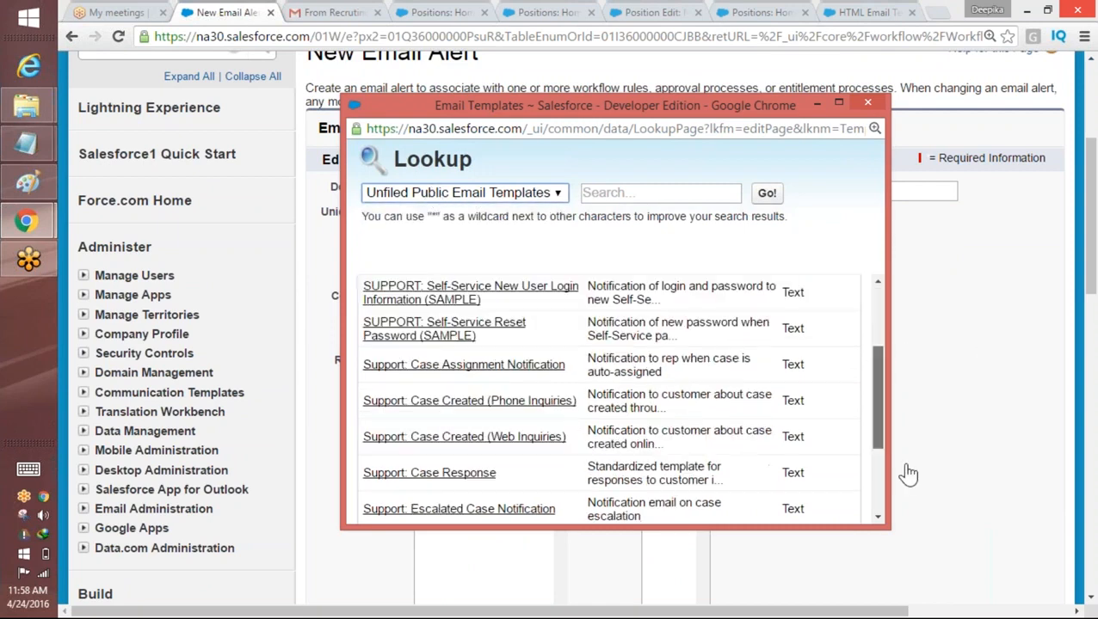
scroll(877, 345, "up", 5)
left_click(602, 193)
type("*")
key("Return")
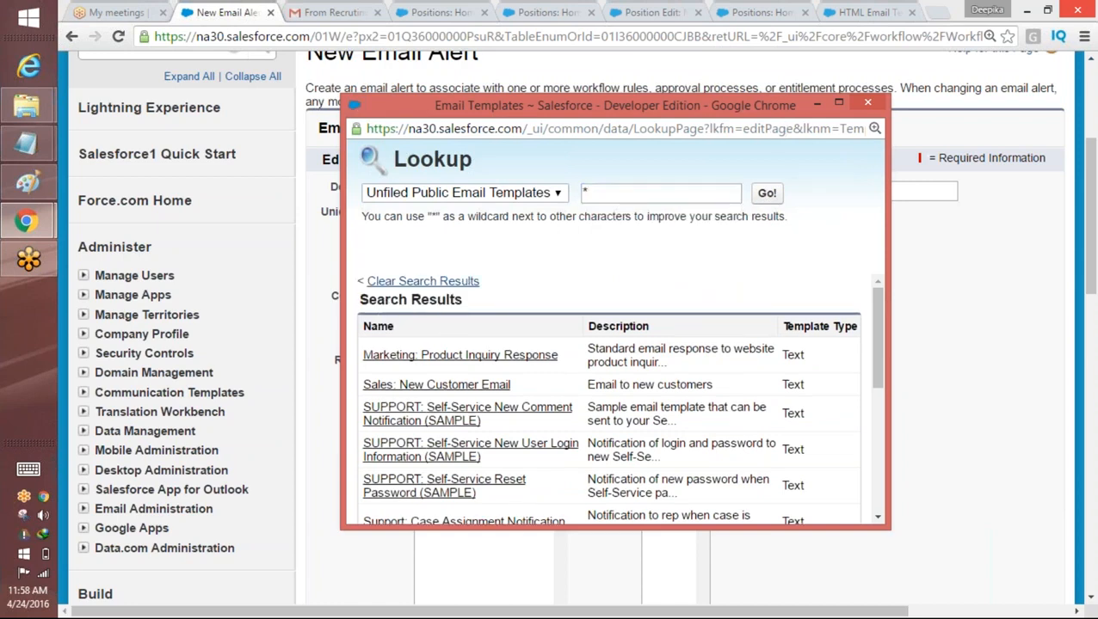
left_click(423, 281)
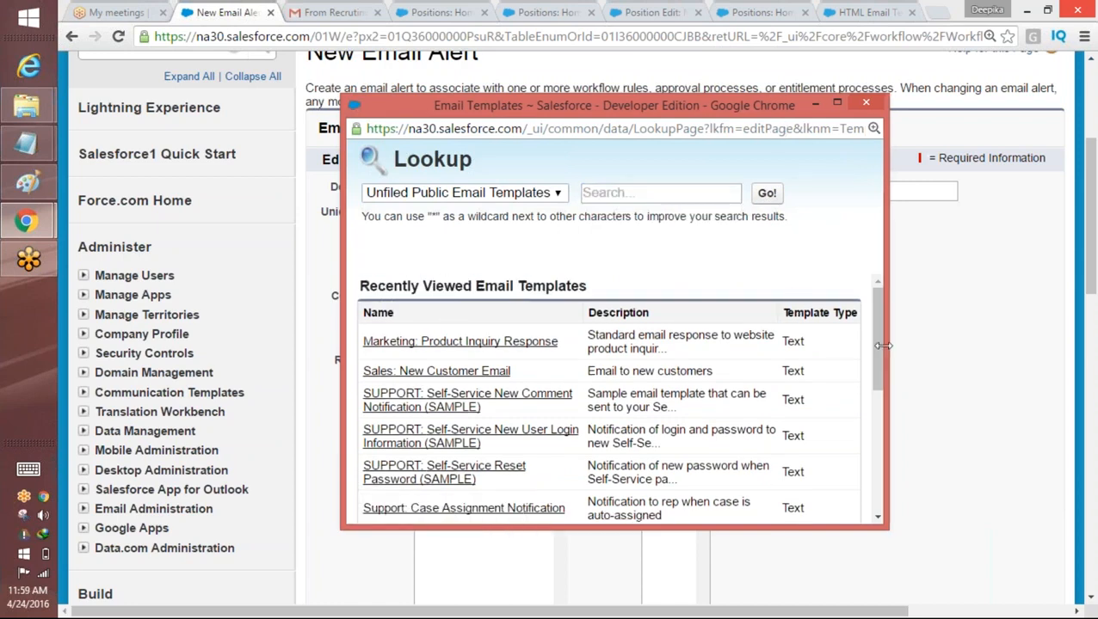
left_click_drag(875, 374, 879, 516)
scroll(858, 277, "up", 5)
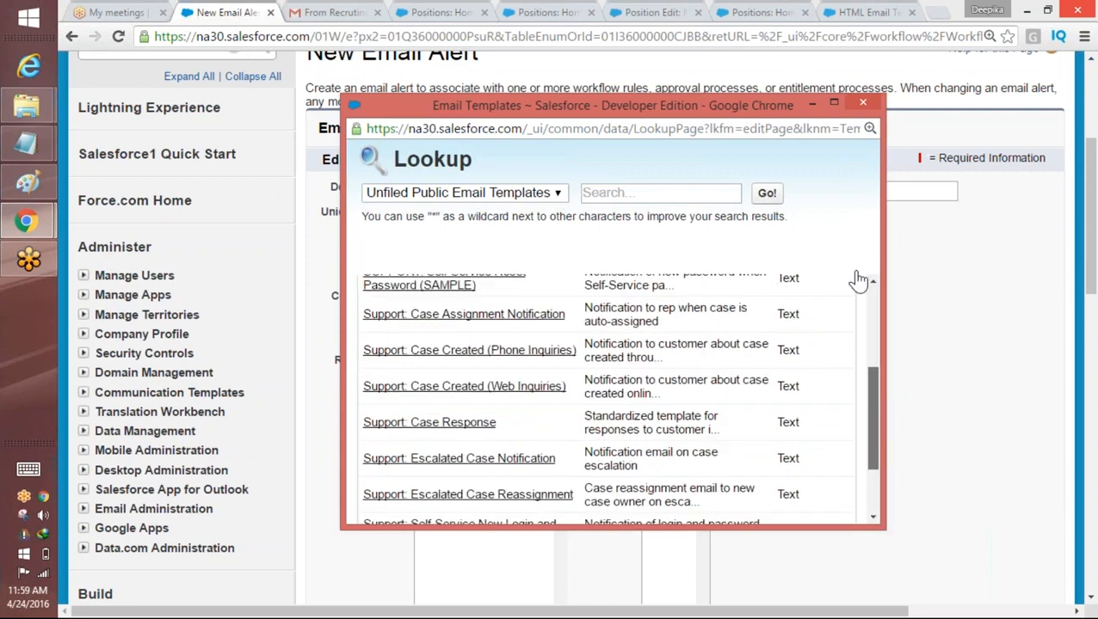
left_click(862, 102)
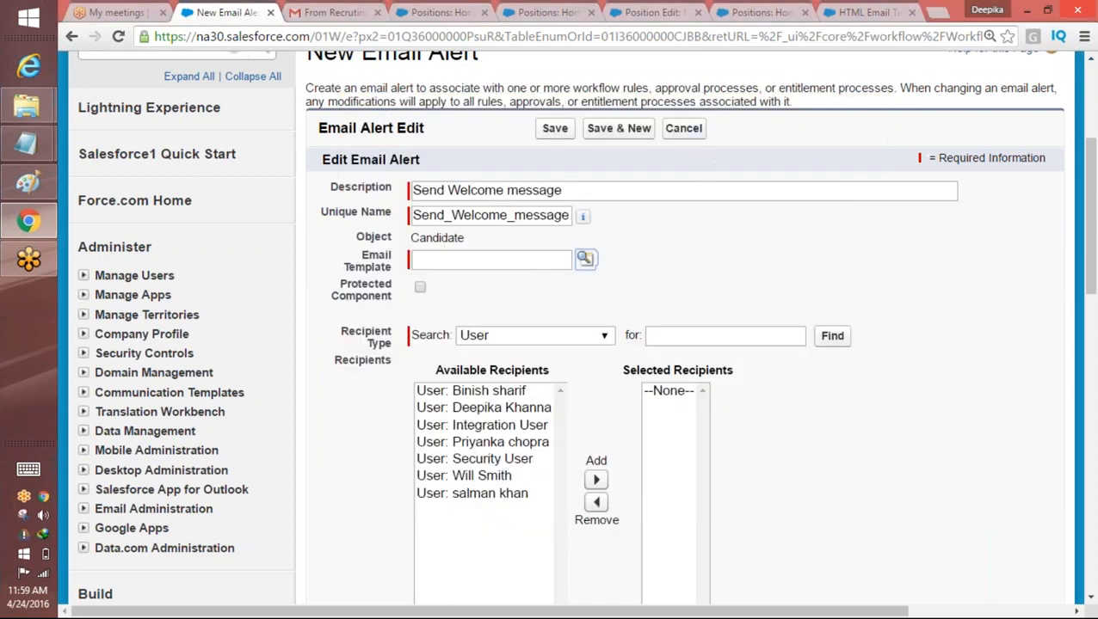
Cancel the email alert and open 'Html with letterhead example' from My Personal Email Templates in Email Templates
left_click(685, 129)
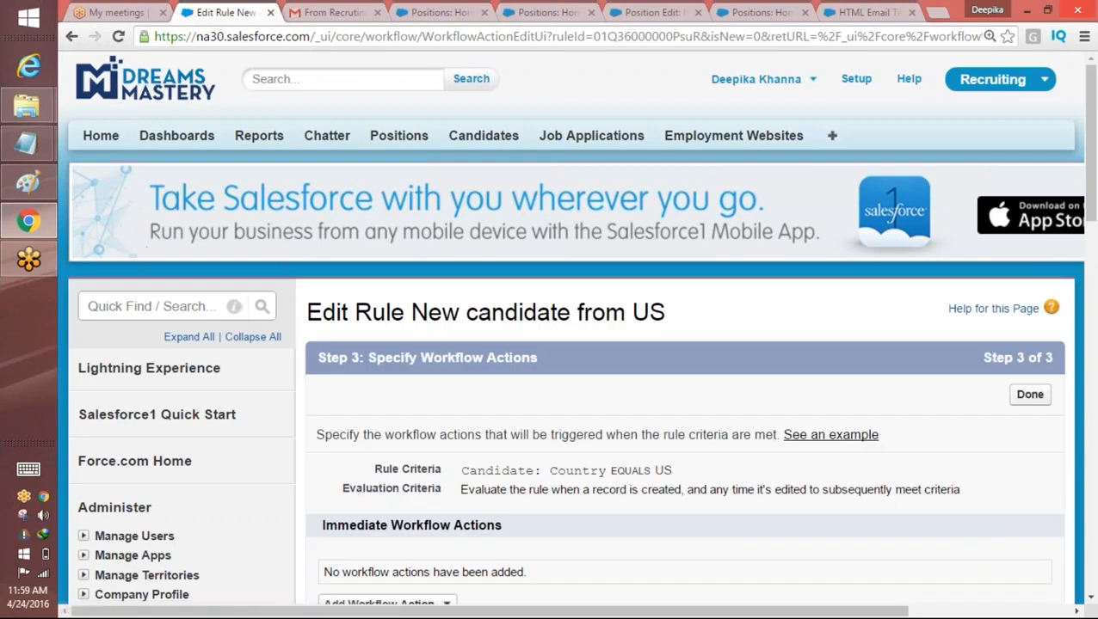
type("email")
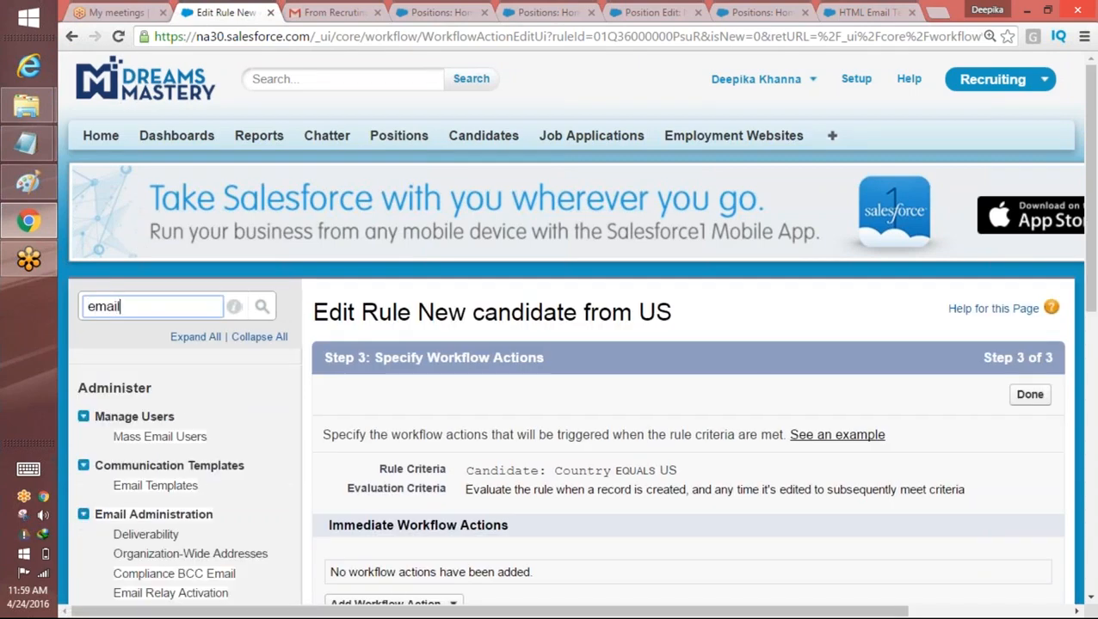
left_click(155, 485)
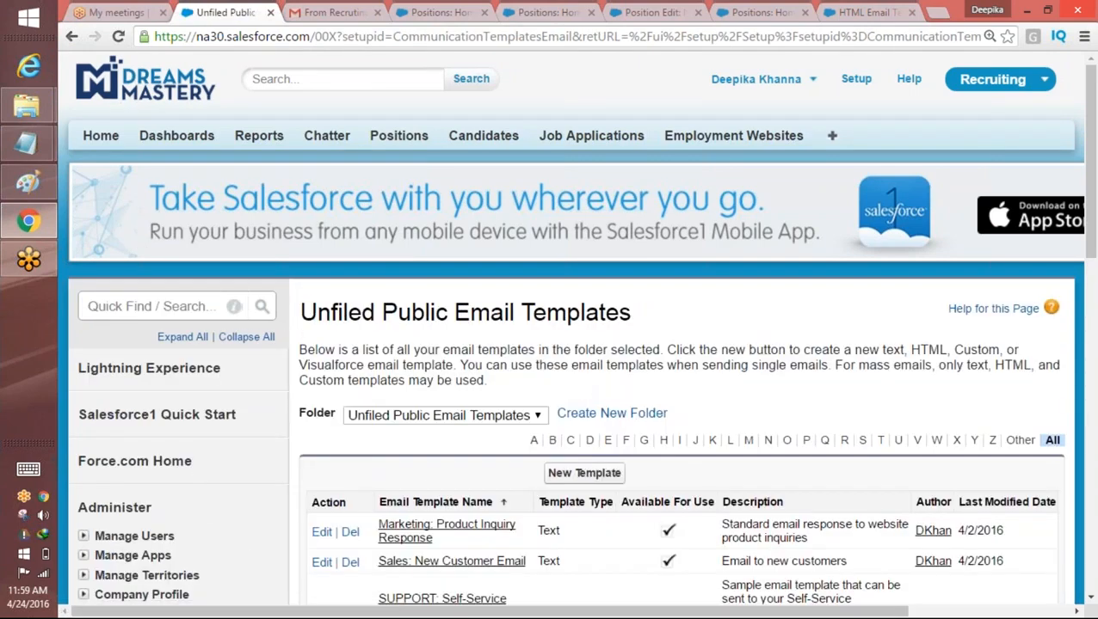
scroll(447, 344, "down", 3)
left_click(443, 214)
left_click(447, 248)
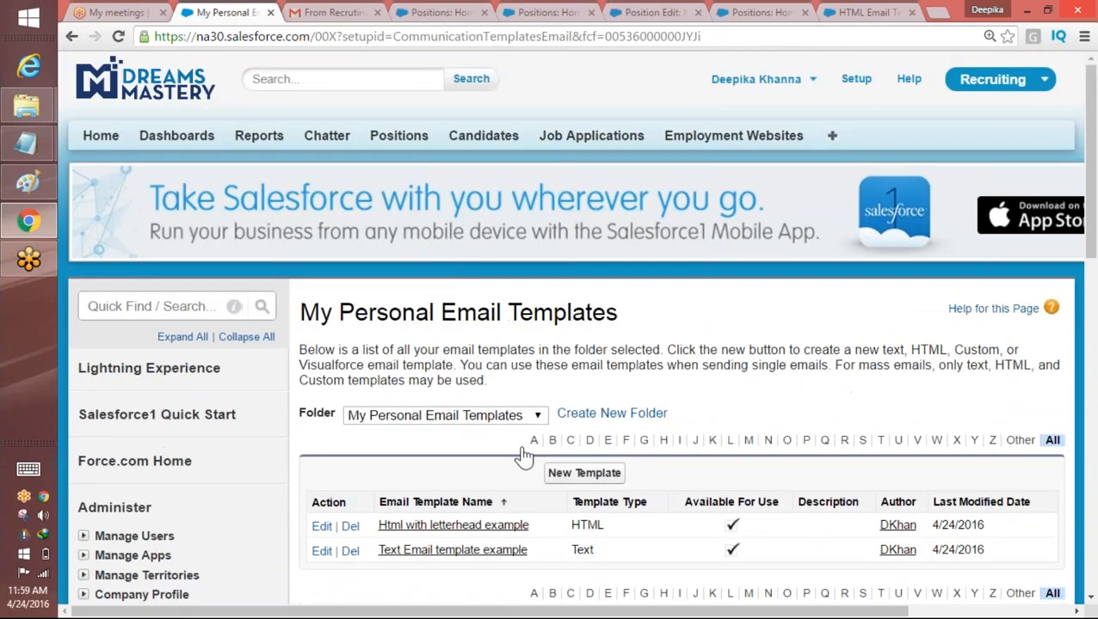
left_click(505, 526)
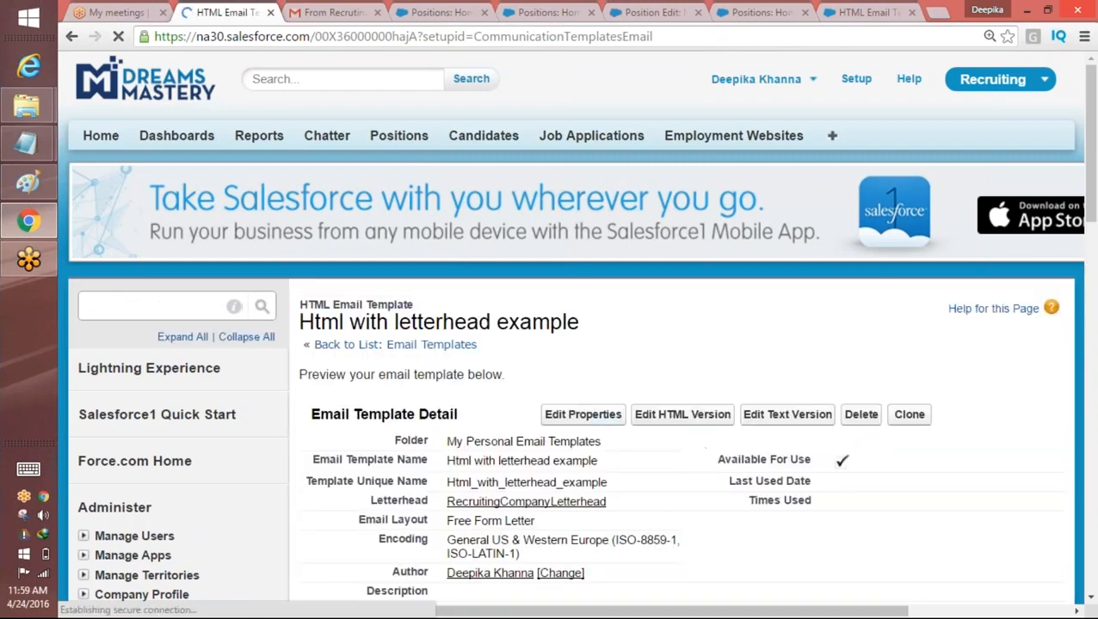
Return to the templates list, switch between folders, and reopen 'Html with letterhead example'
left_click_drag(1091, 199, 1049, 179)
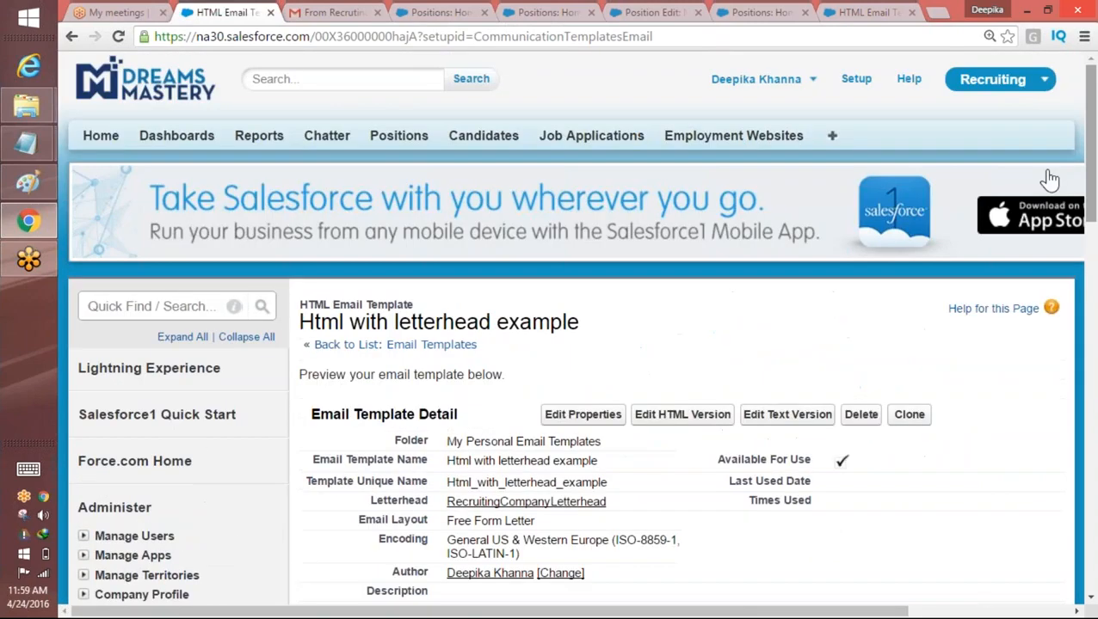
left_click(411, 345)
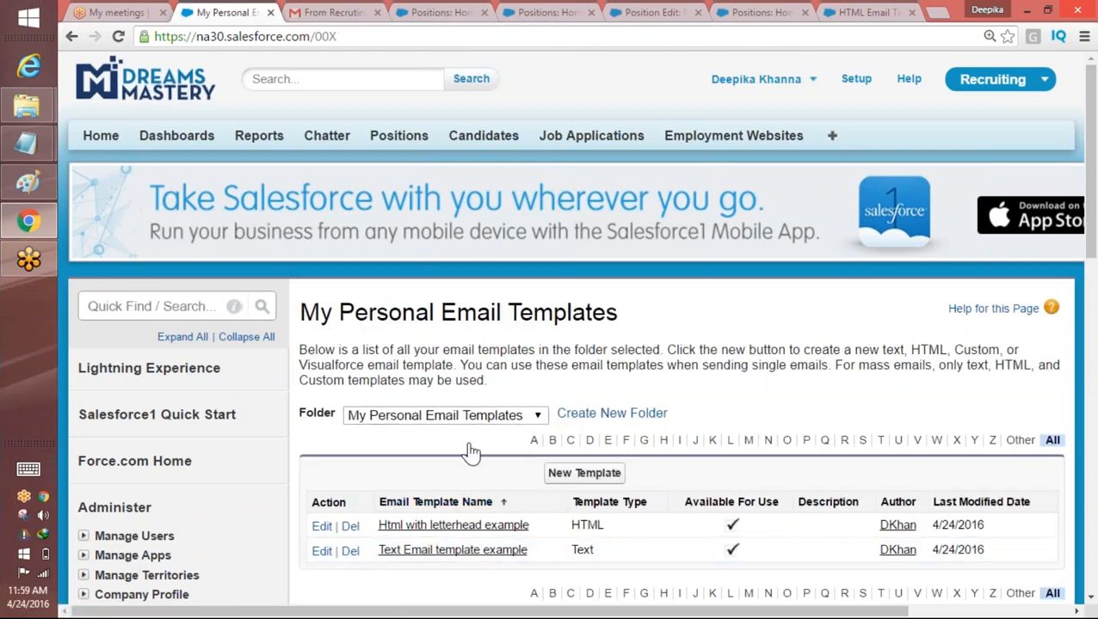
left_click(478, 420)
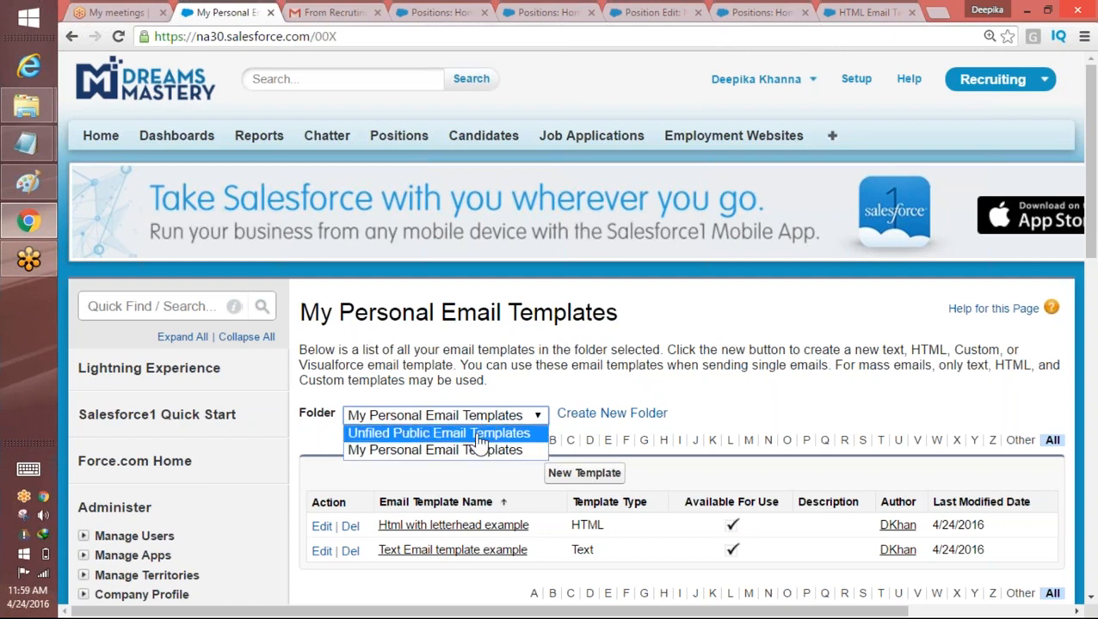
left_click(478, 433)
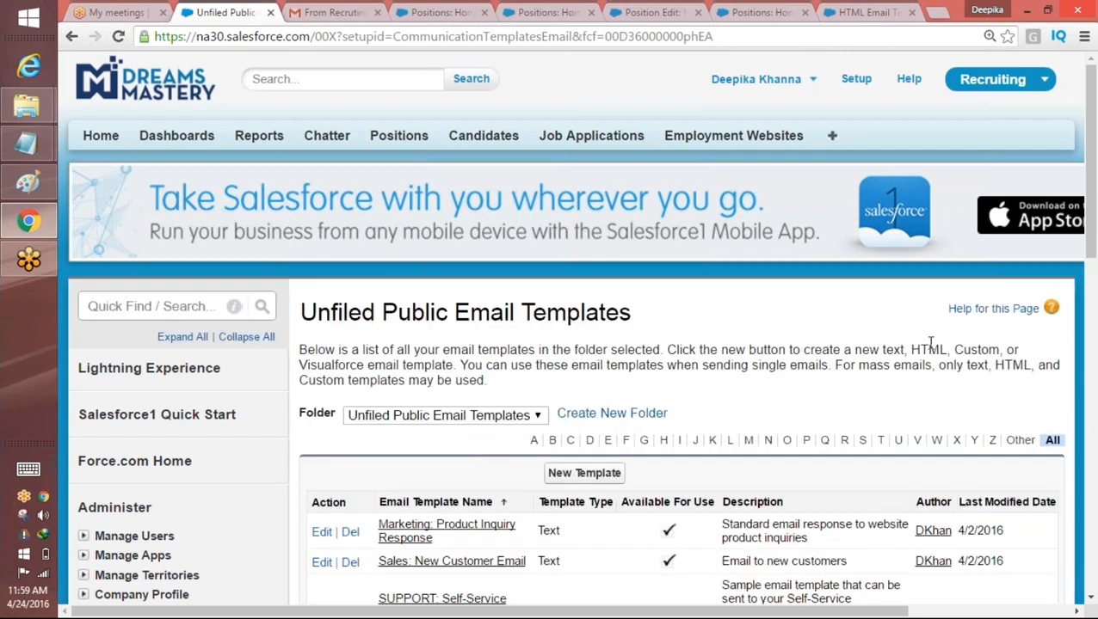
left_click(516, 420)
left_click(439, 454)
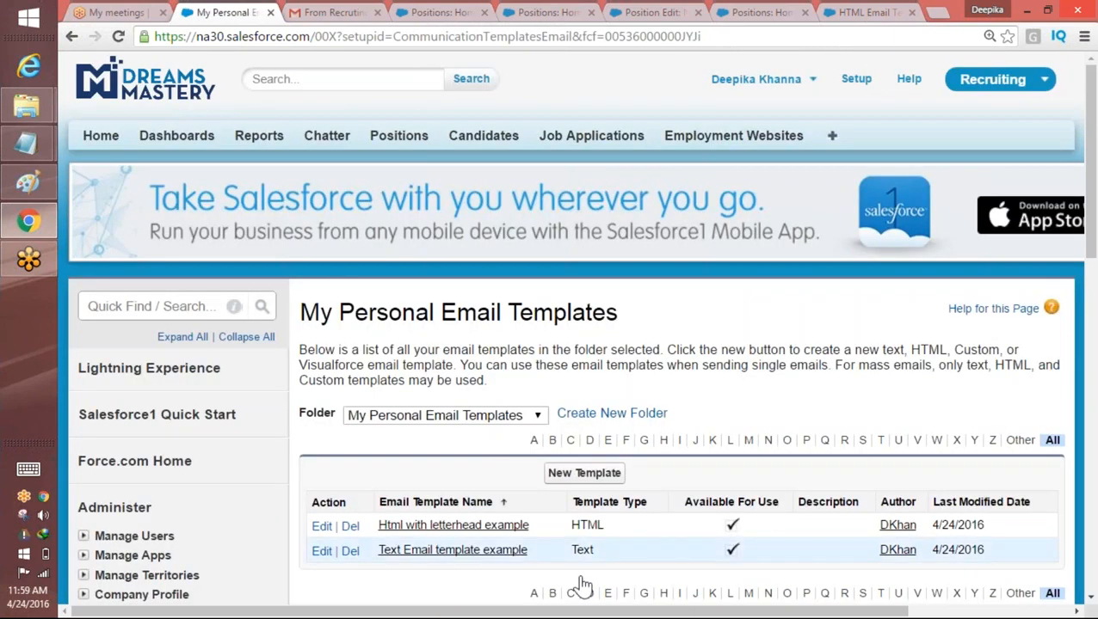
left_click(516, 525)
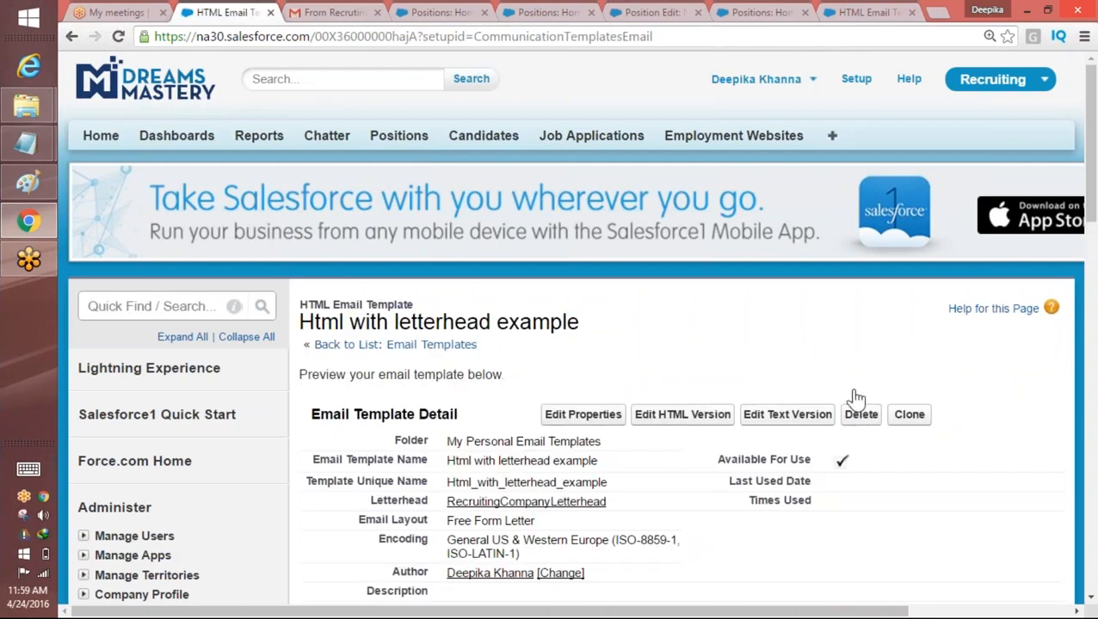
Clone 'Html with letterhead example' and save the copy to Unfiled Public Email Templates
left_click(909, 415)
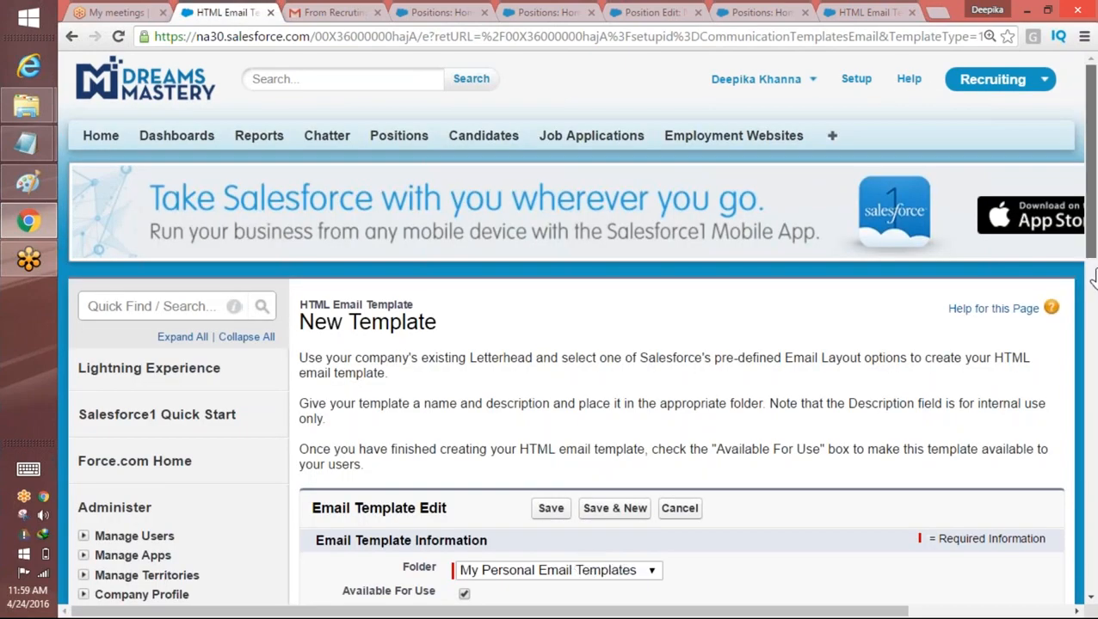
scroll(1091, 280, "down", 3)
left_click(602, 332)
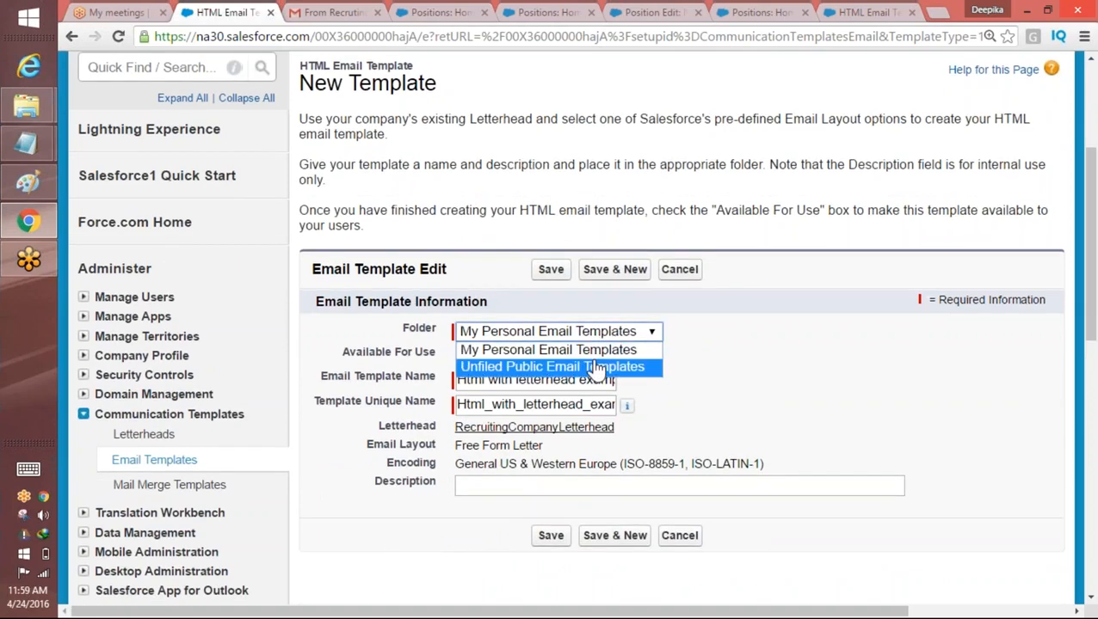
left_click(601, 367)
left_click(550, 536)
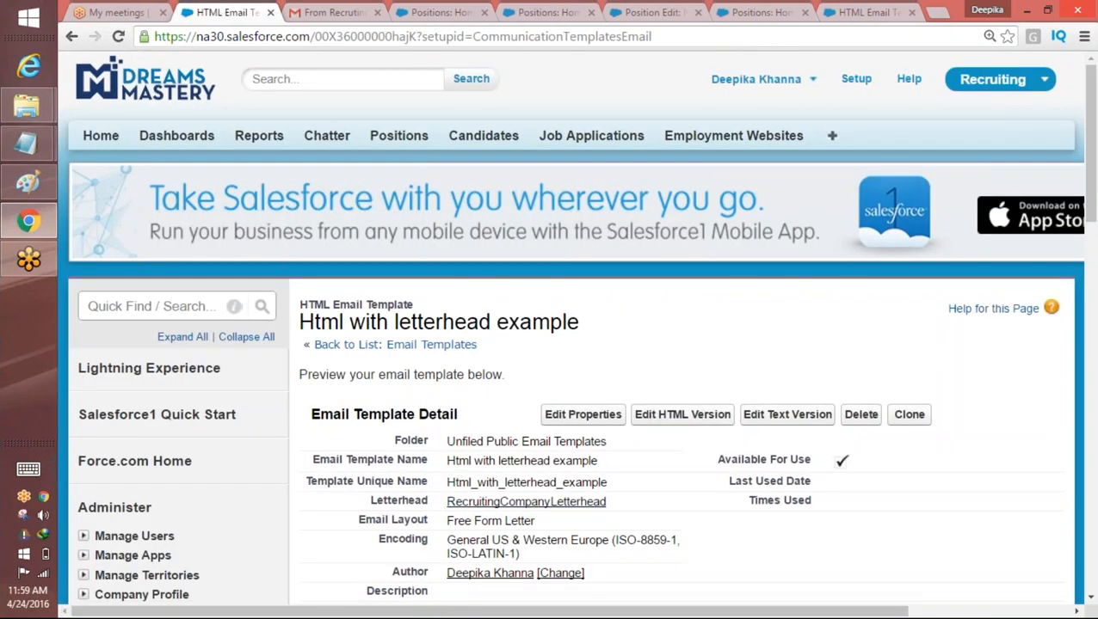
scroll(397, 280, "down", 4)
scroll(397, 279, "up", 4)
Clone 'Text Email template example' and save the copy to Unfiled Public Email Templates
left_click(406, 345)
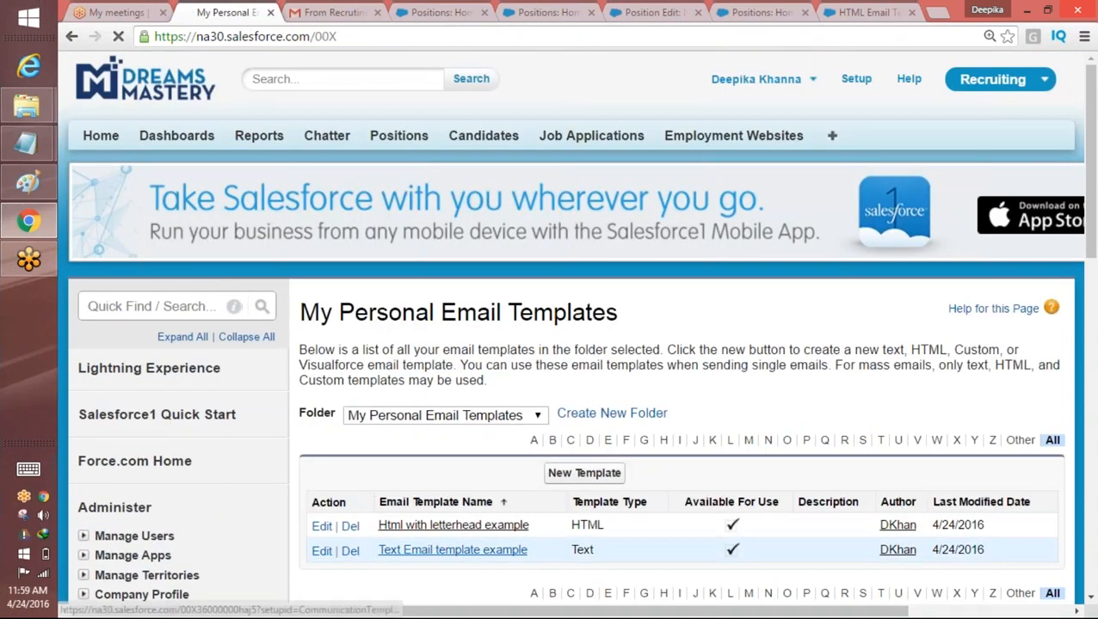
left_click(482, 551)
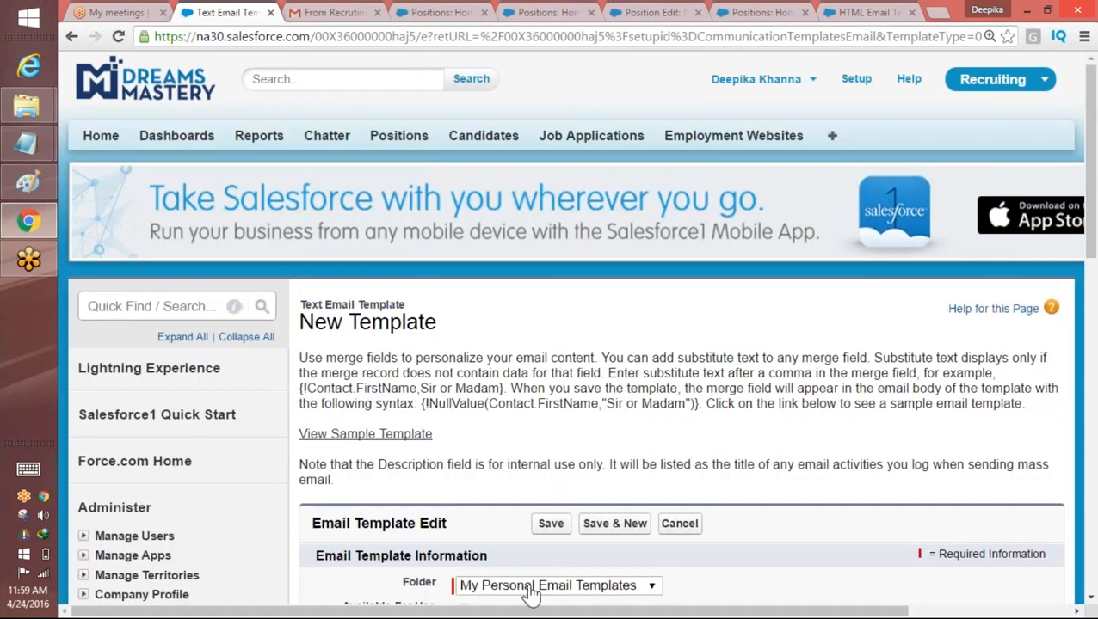
left_click(531, 590)
left_click(523, 566)
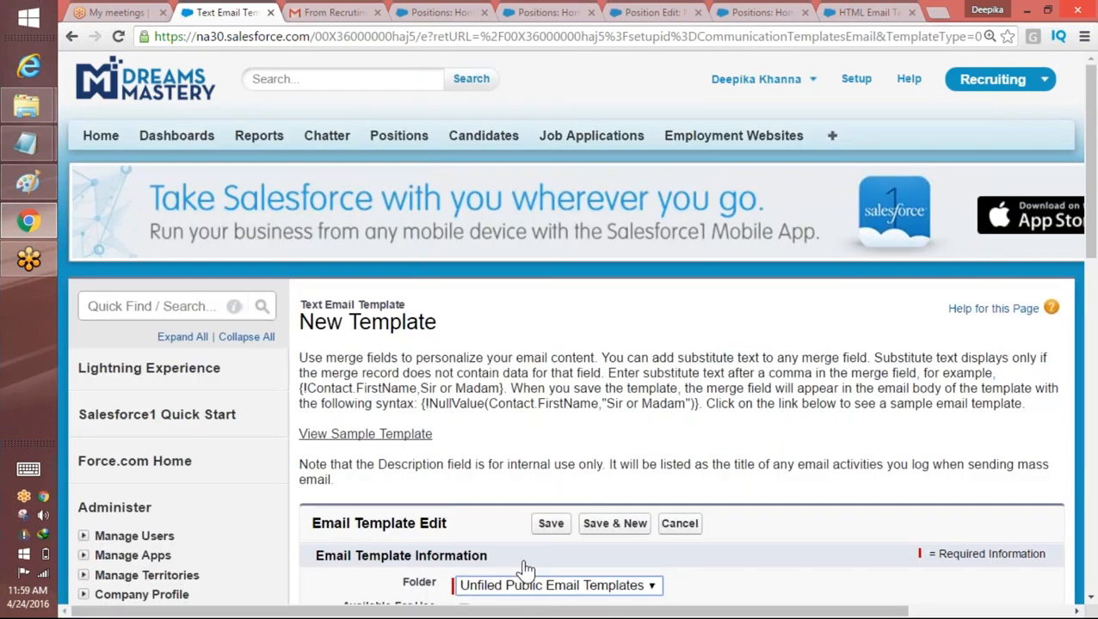
left_click(551, 523)
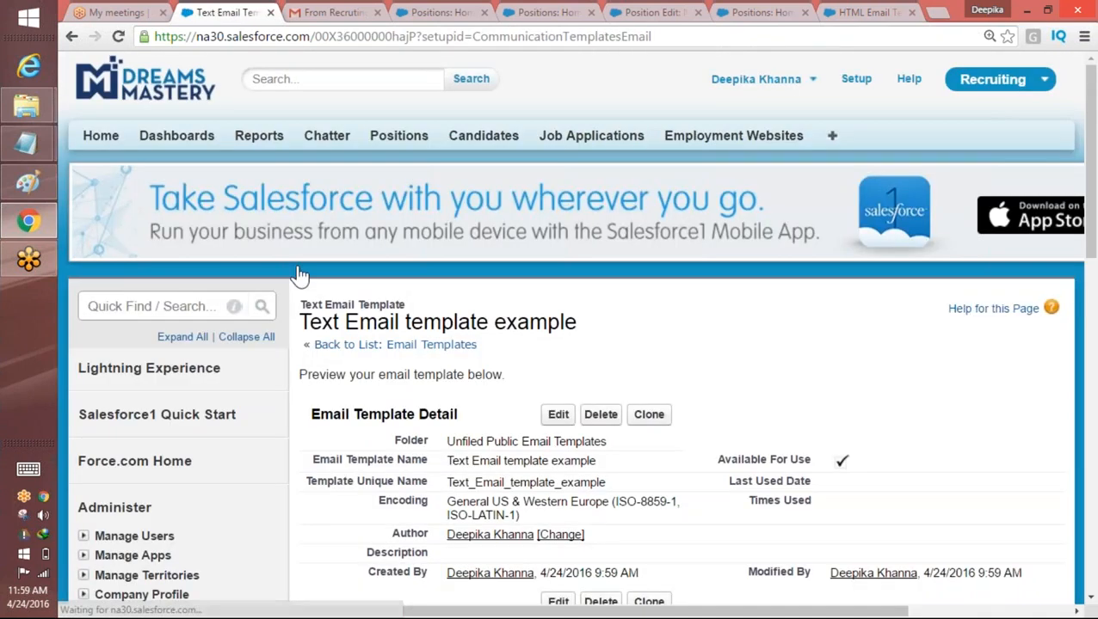
left_click(120, 308)
Go to Workflow Rules in Setup and open the 'New candidate from US' rule
type("w")
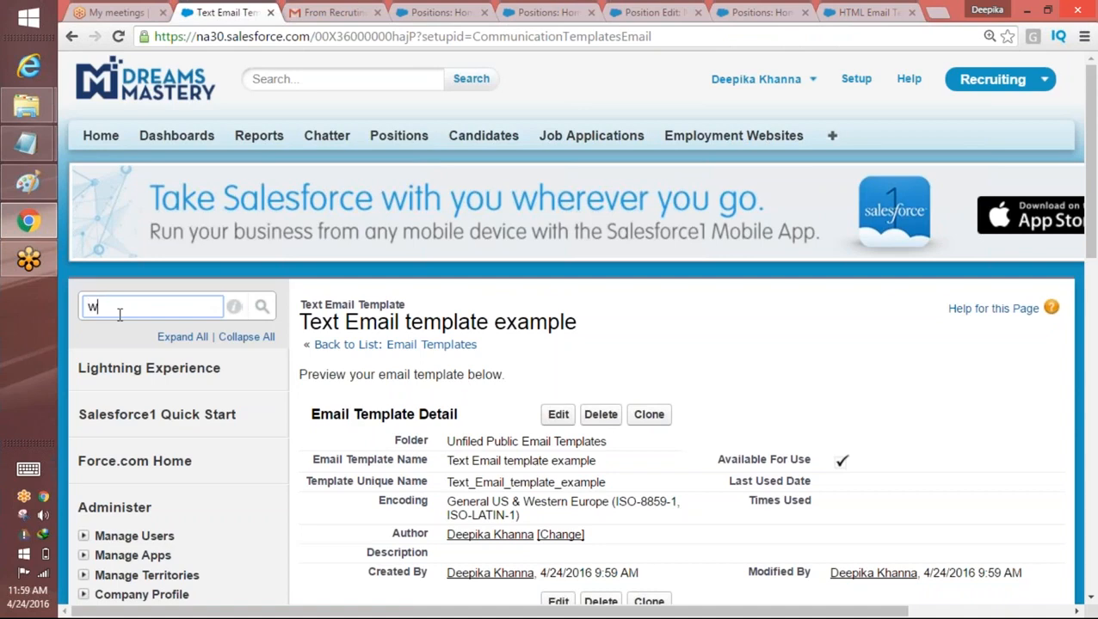
type("or")
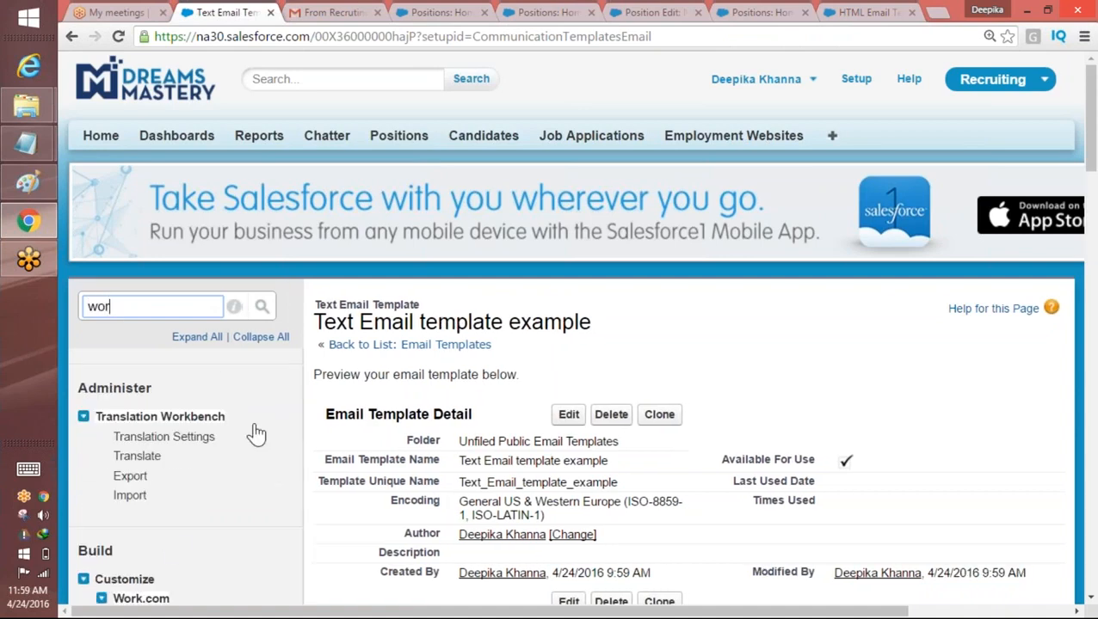
type("kflo")
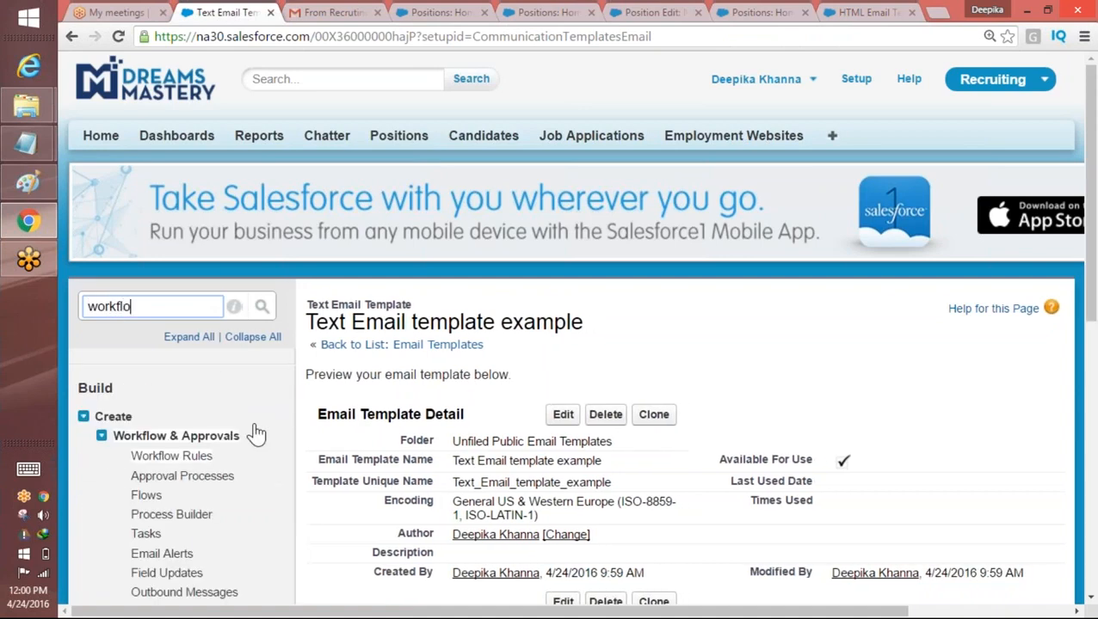
left_click(171, 456)
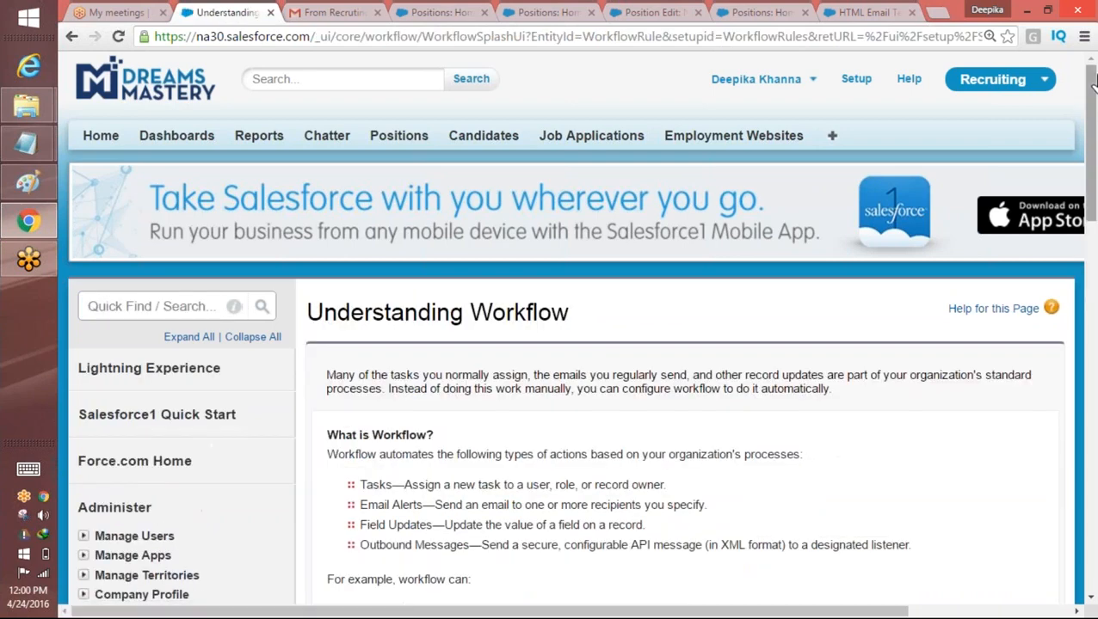
left_click_drag(1090, 114, 1091, 272)
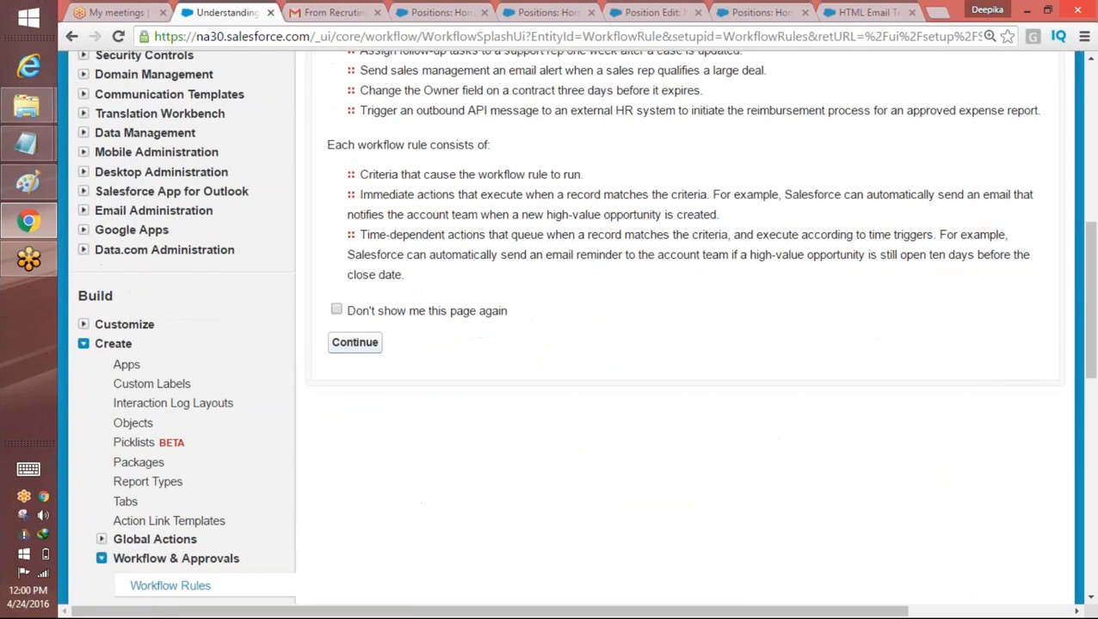
left_click(372, 348)
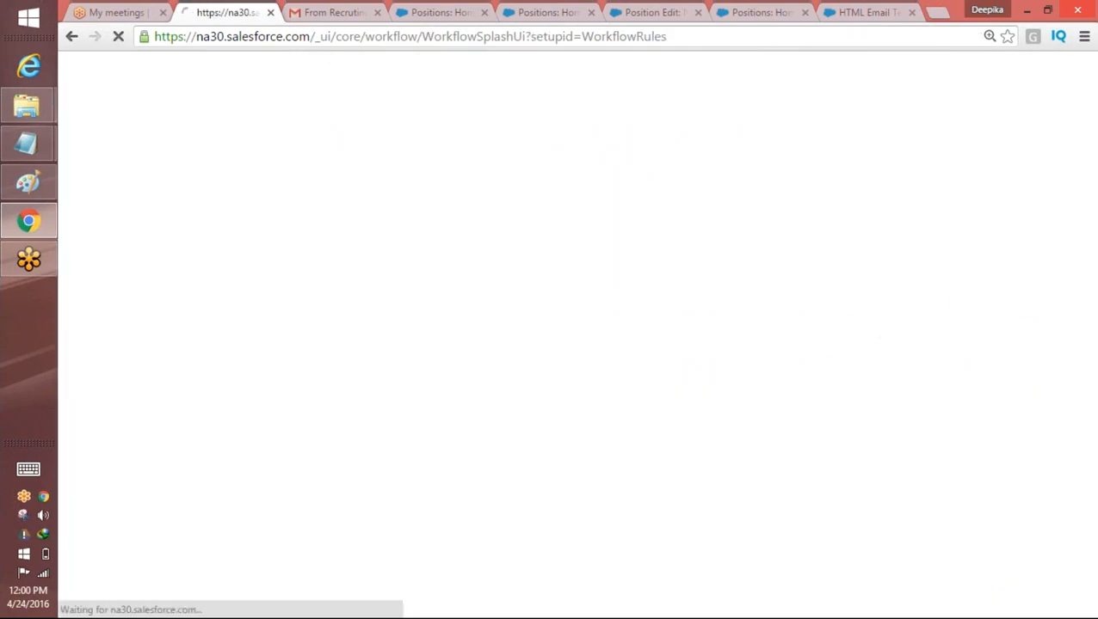
scroll(517, 413, "down", 3)
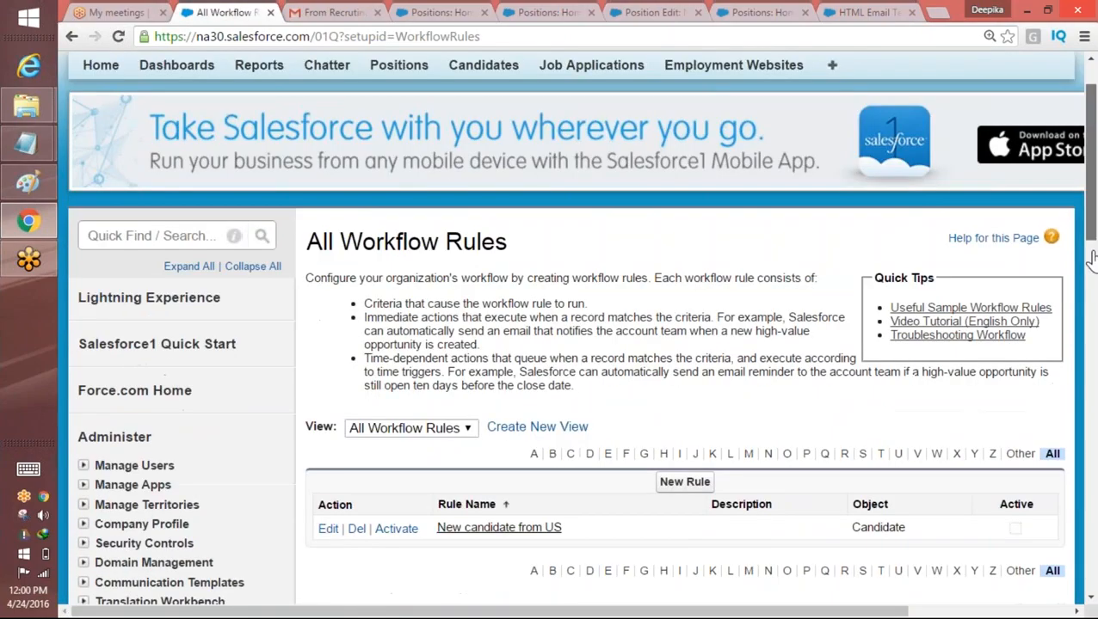
left_click(490, 405)
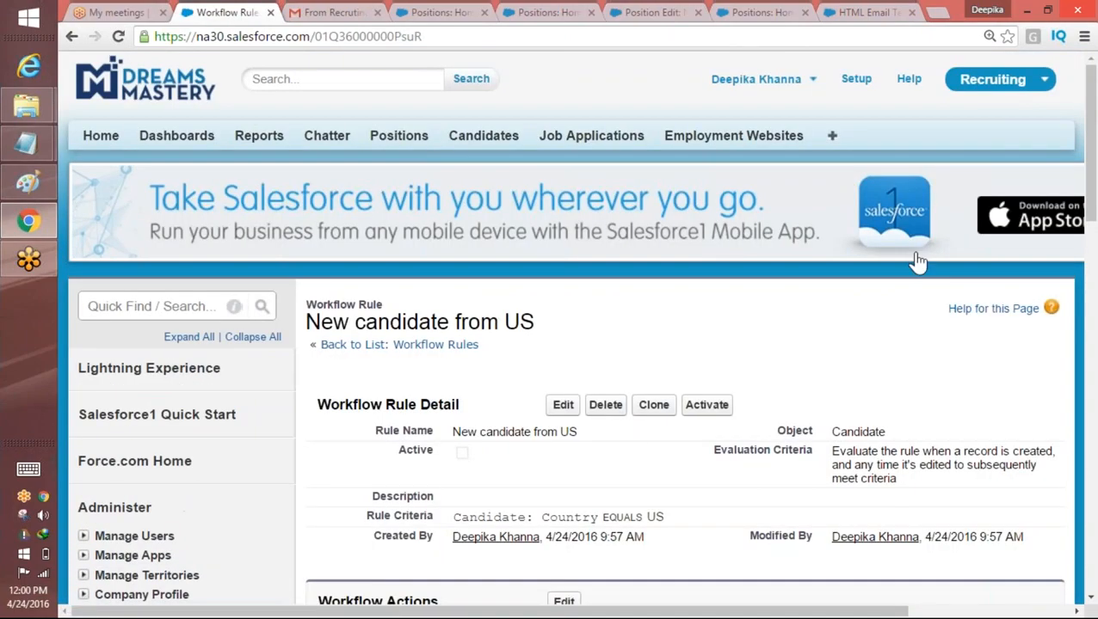
left_click_drag(1091, 172, 1093, 284)
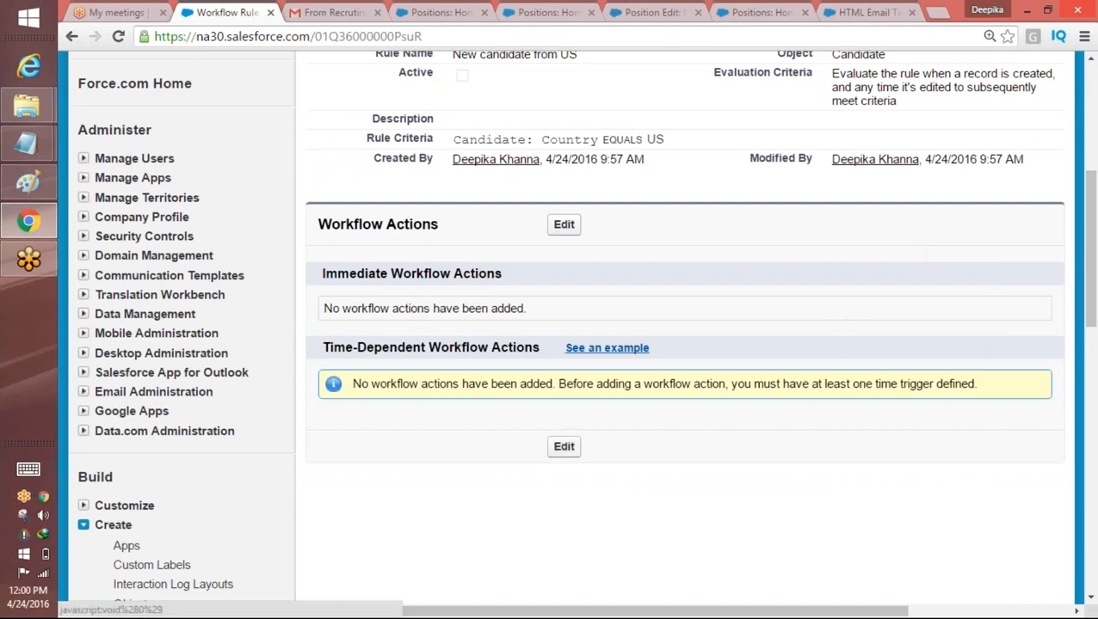
scroll(585, 244, "up", 3)
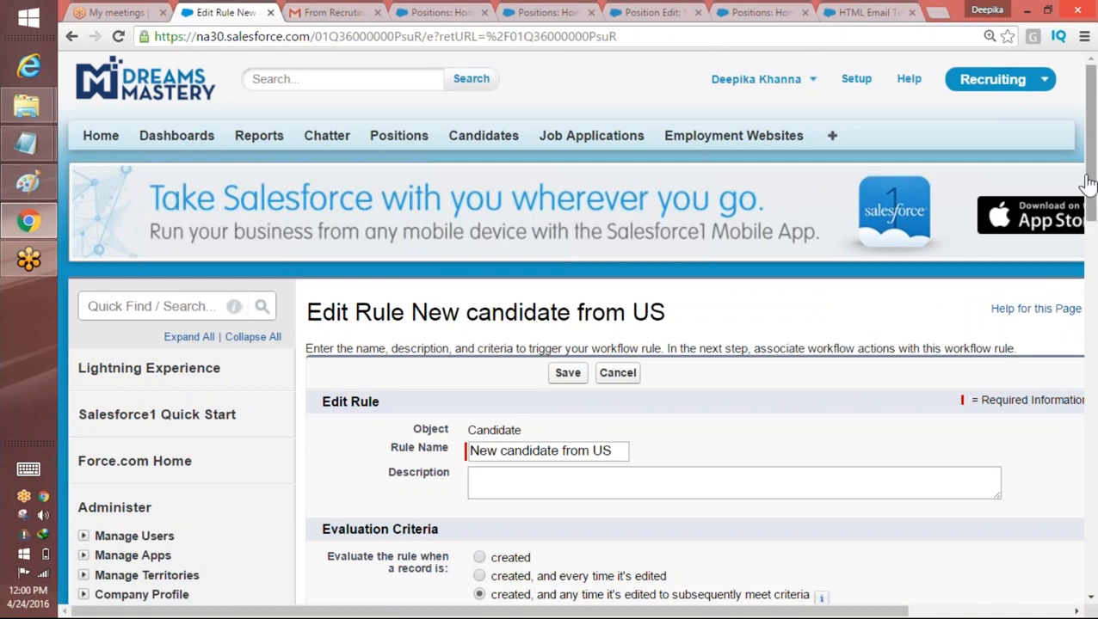
scroll(861, 258, "down", 7)
Save the rule, then edit its workflow actions and bring up the add-action choices
left_click(564, 417)
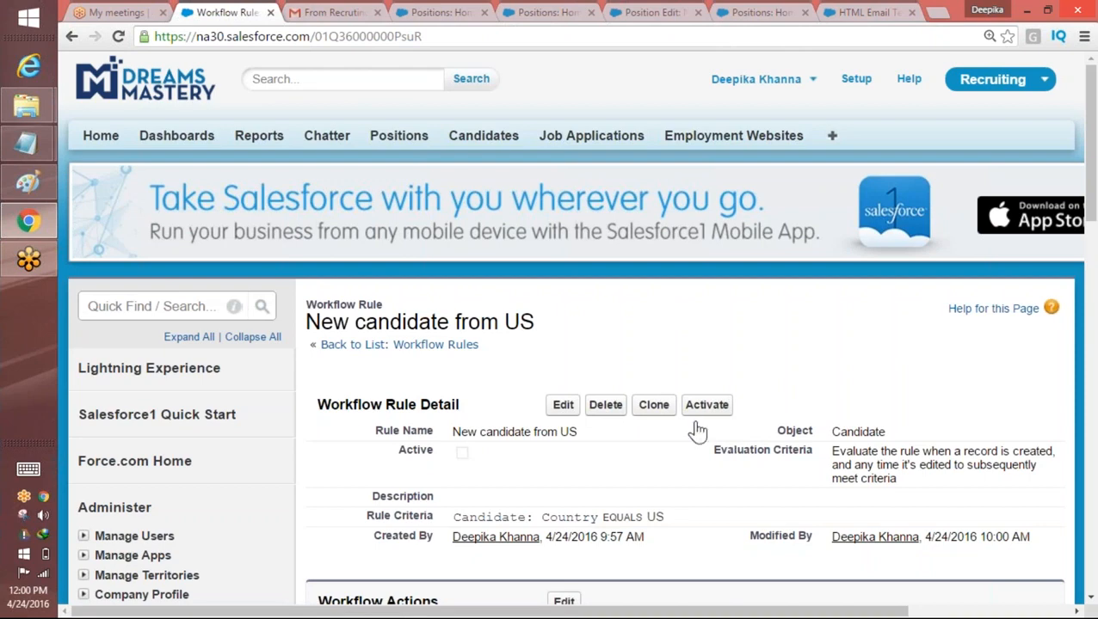
scroll(1089, 198, "down", 2)
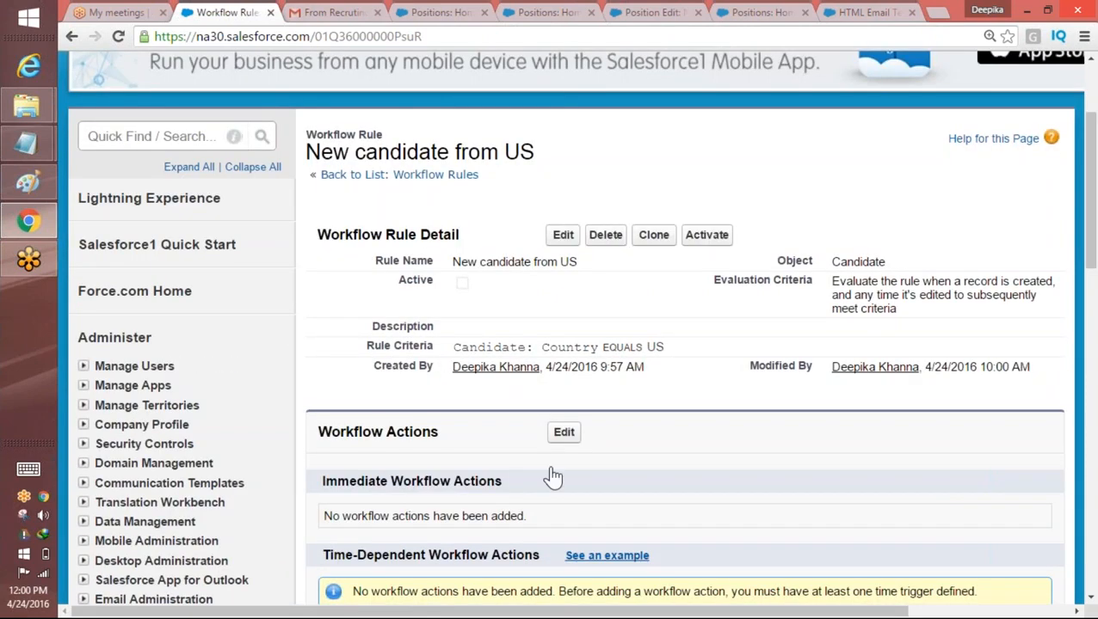
left_click(563, 432)
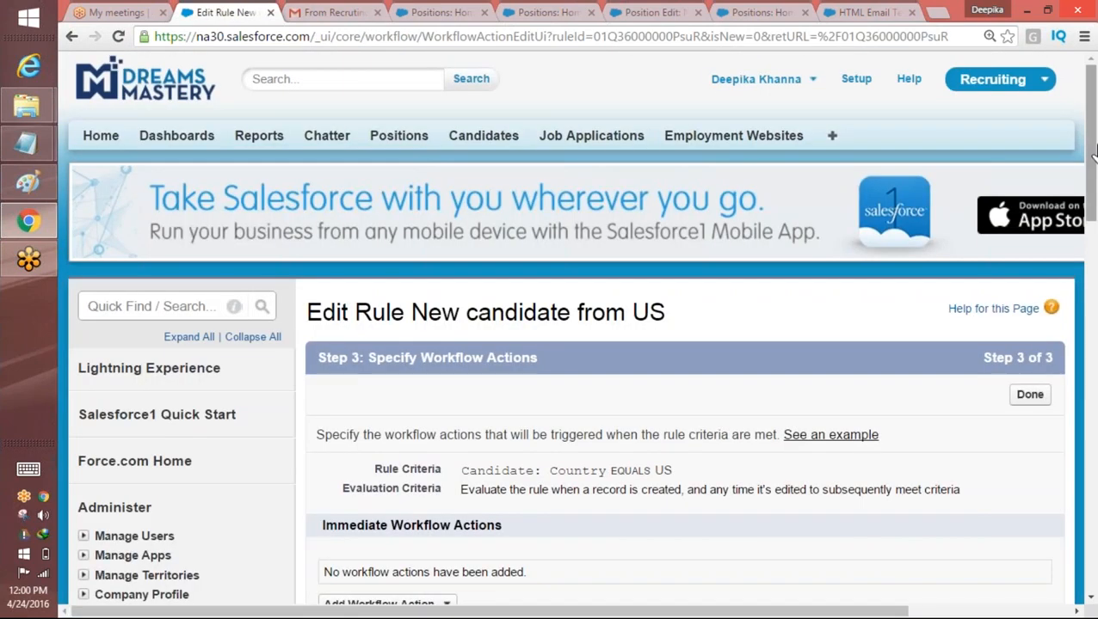
scroll(480, 379, "down", 2)
left_click(398, 420)
Begin a new email alert with the description 'Send Welcome message'
left_click(378, 465)
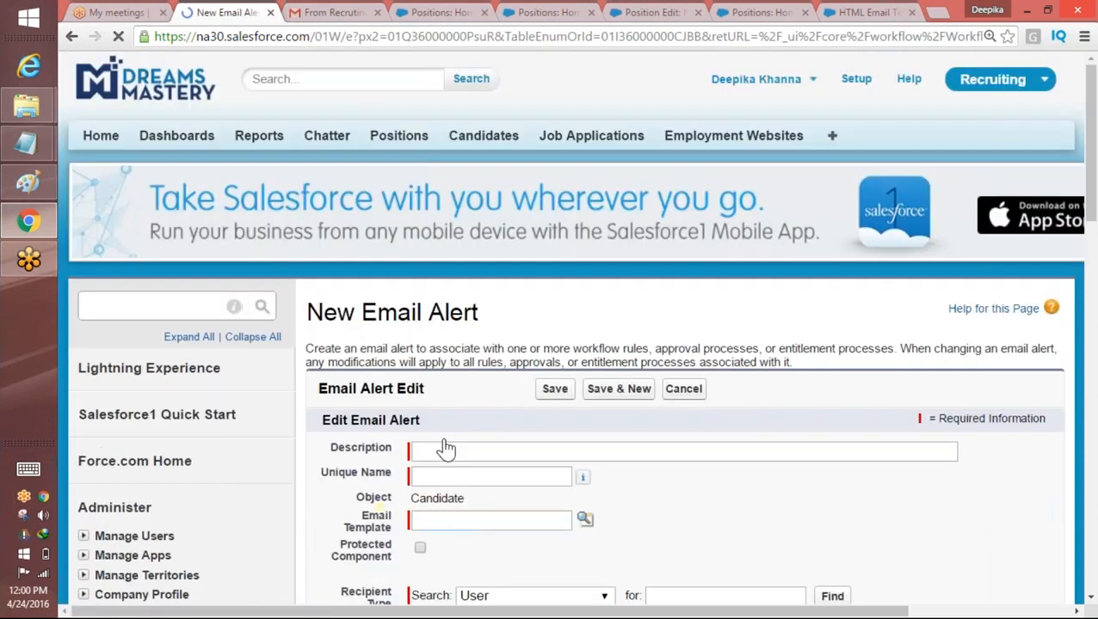
left_click(638, 451)
type("W")
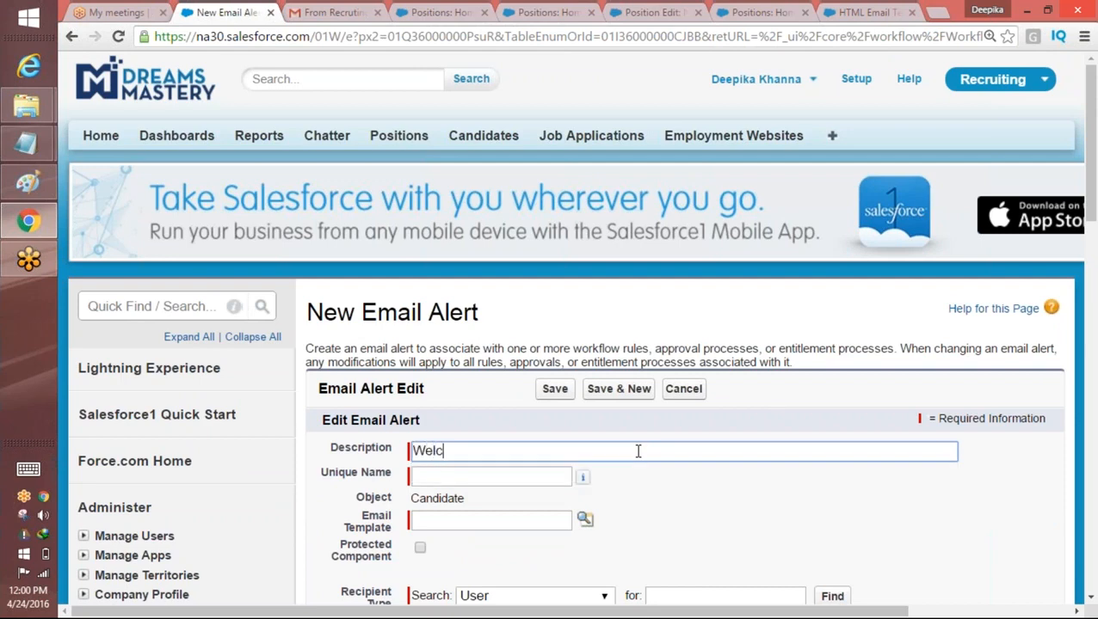
key("BackSpace")
type("Se")
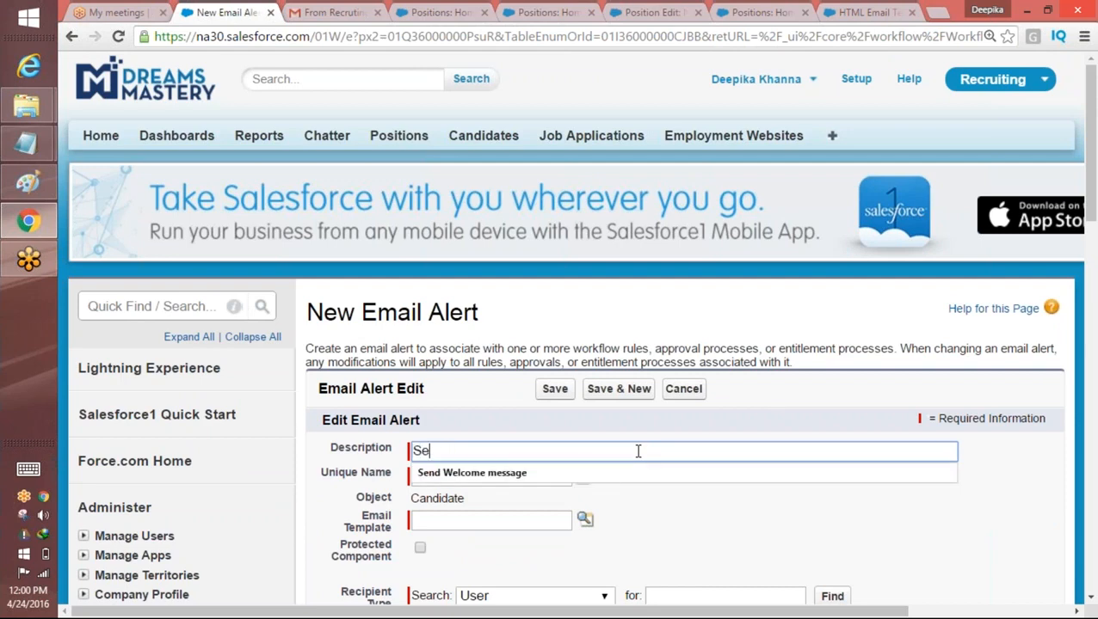
left_click(578, 498)
left_click(494, 447)
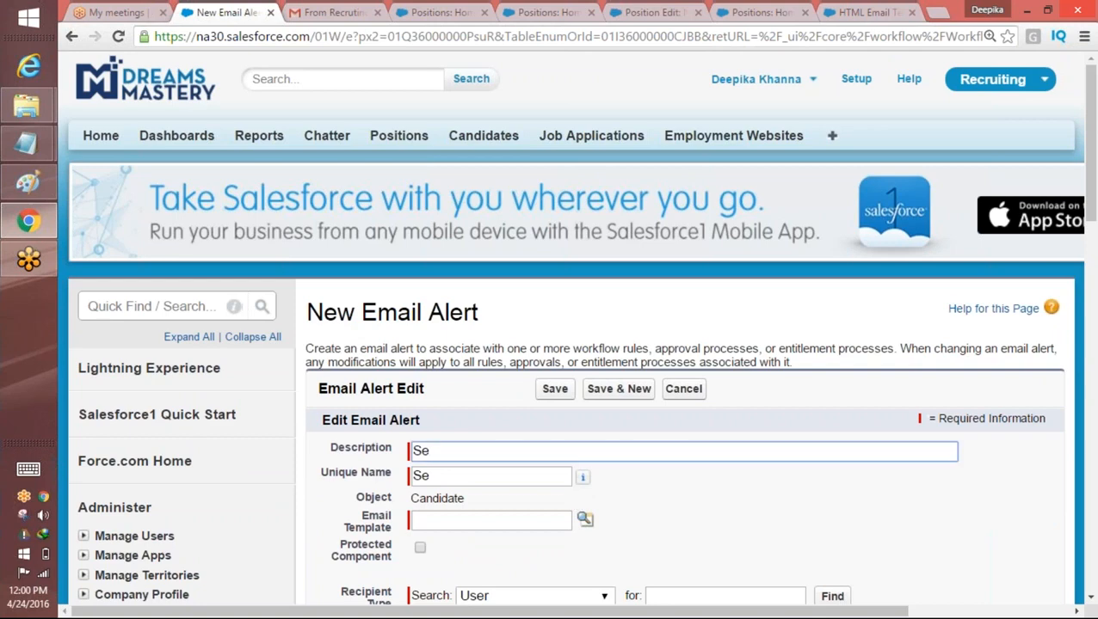
type("n")
left_click(494, 473)
left_click_drag(400, 484, 350, 496)
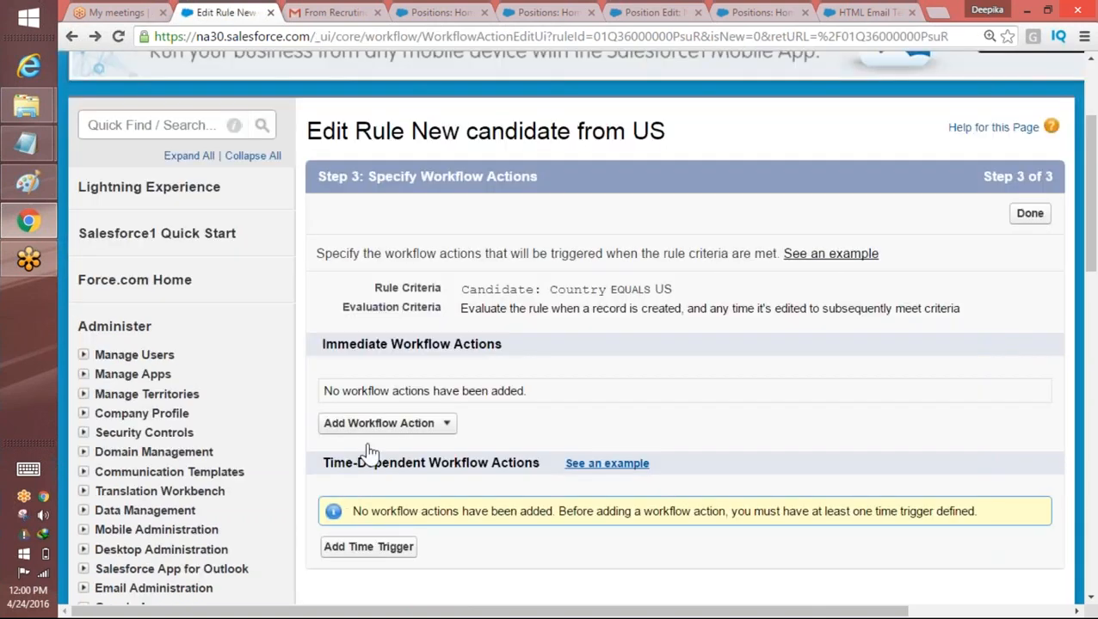
Restart the New Email Alert as 'Send Welcome message' and open the email template lookup
left_click(386, 423)
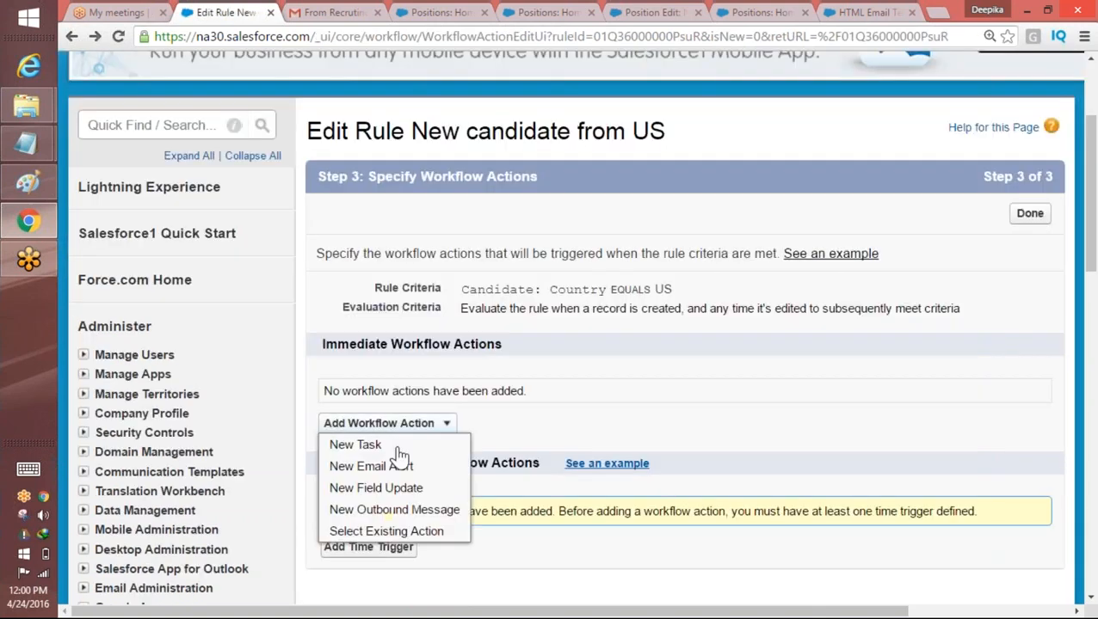
left_click(394, 474)
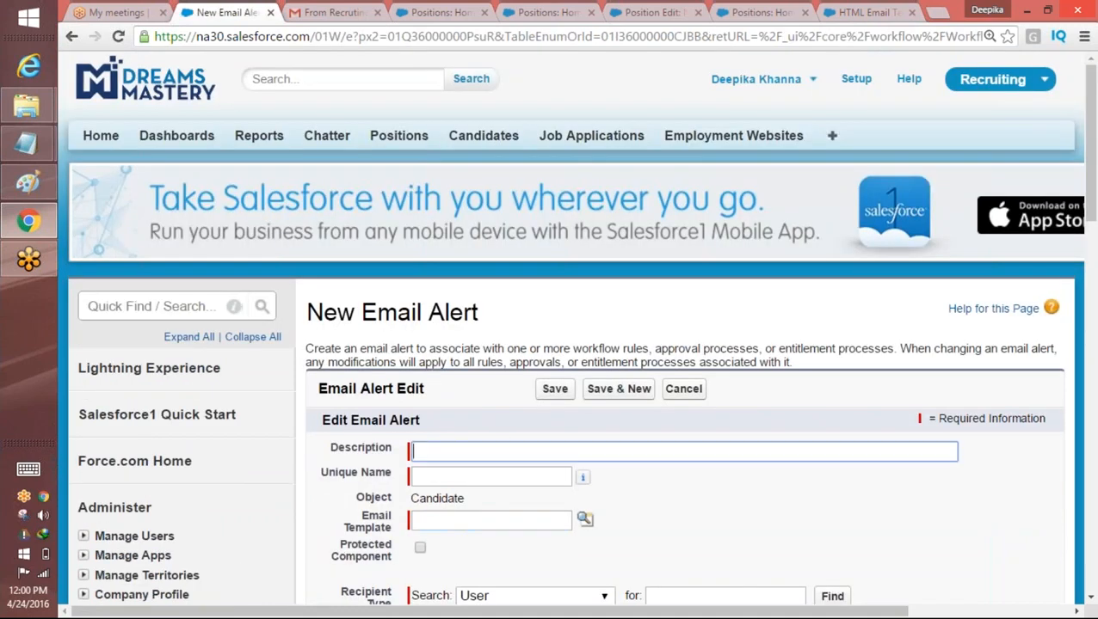
type("S")
left_click(499, 475)
key("Tab")
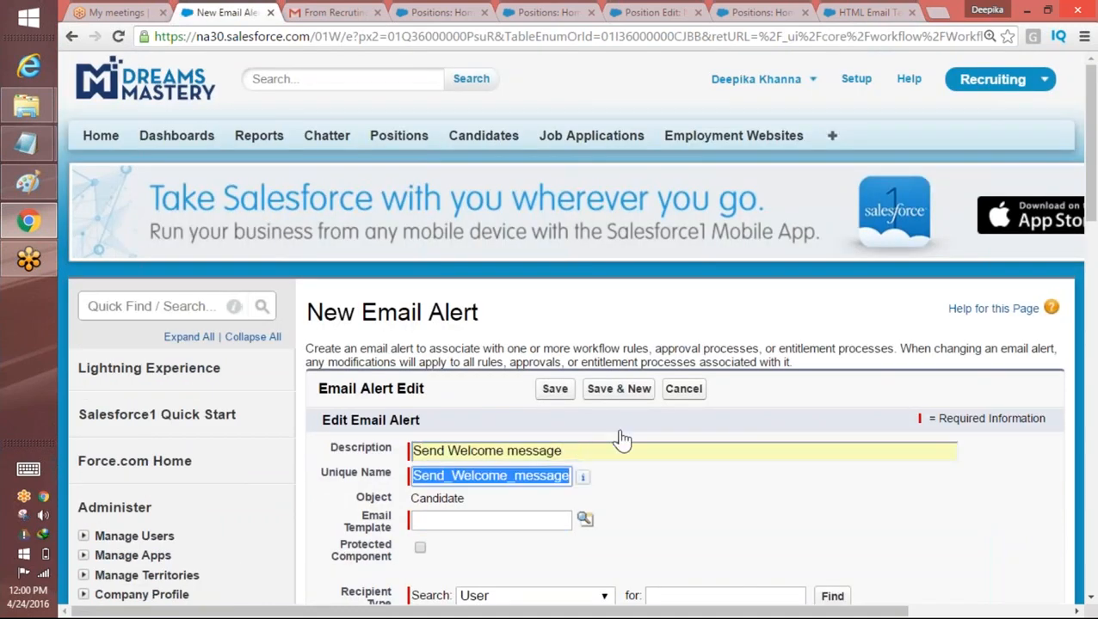
left_click(584, 519)
left_click_drag(723, 221, 764, 113)
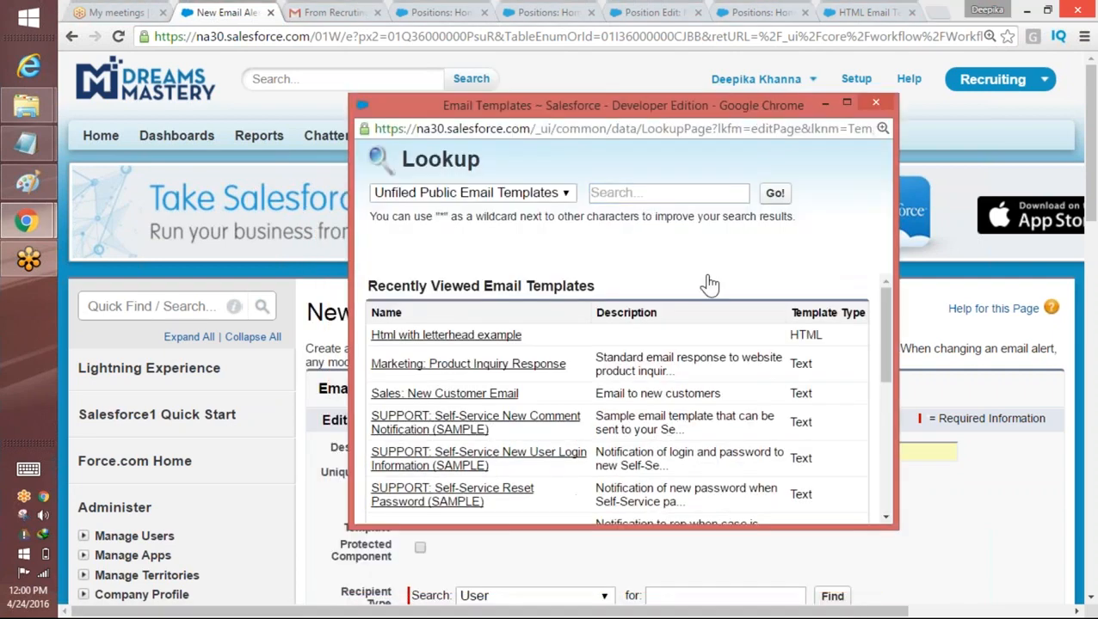
Assign the 'Html with letterhead example' template and tick Protected Component
left_click(482, 336)
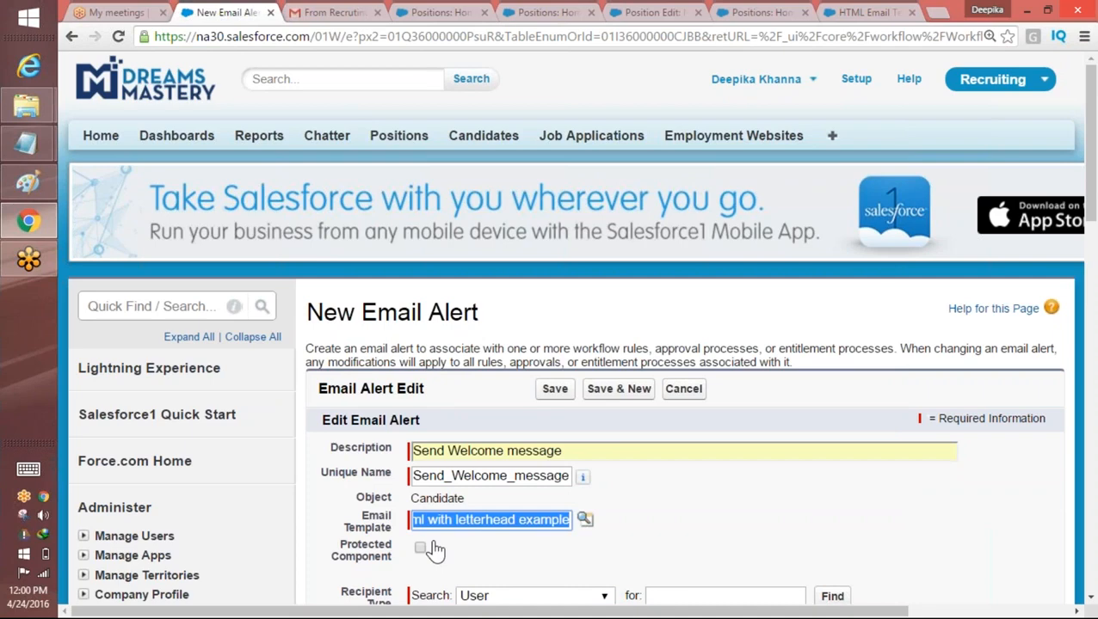
left_click_drag(1093, 206, 1093, 279)
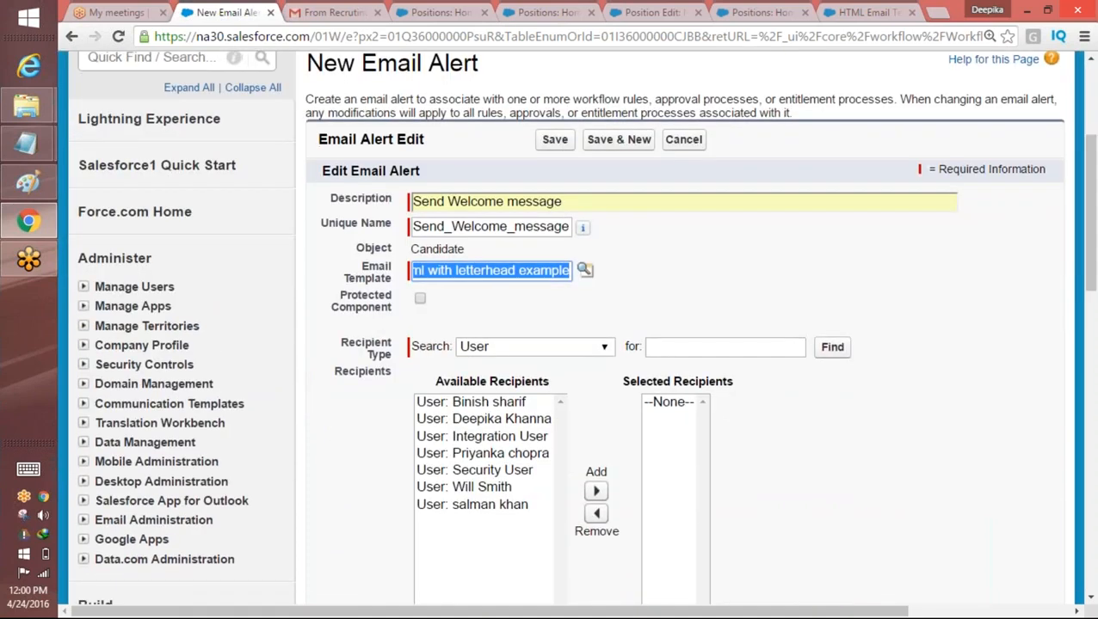
left_click(419, 299)
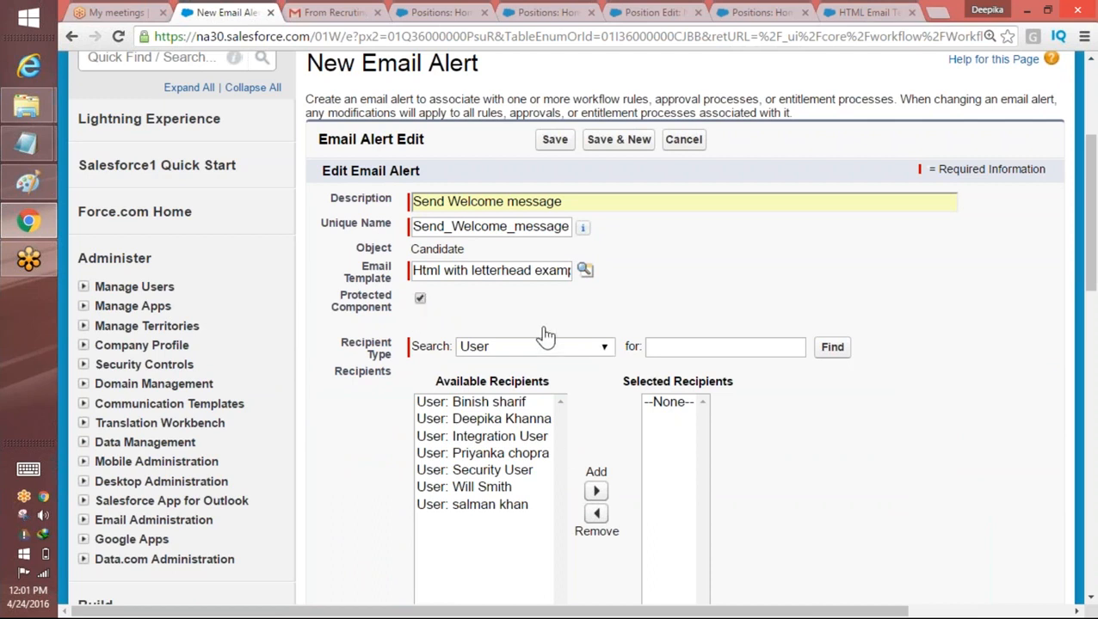
left_click_drag(394, 311, 336, 295)
key("ctrl+c")
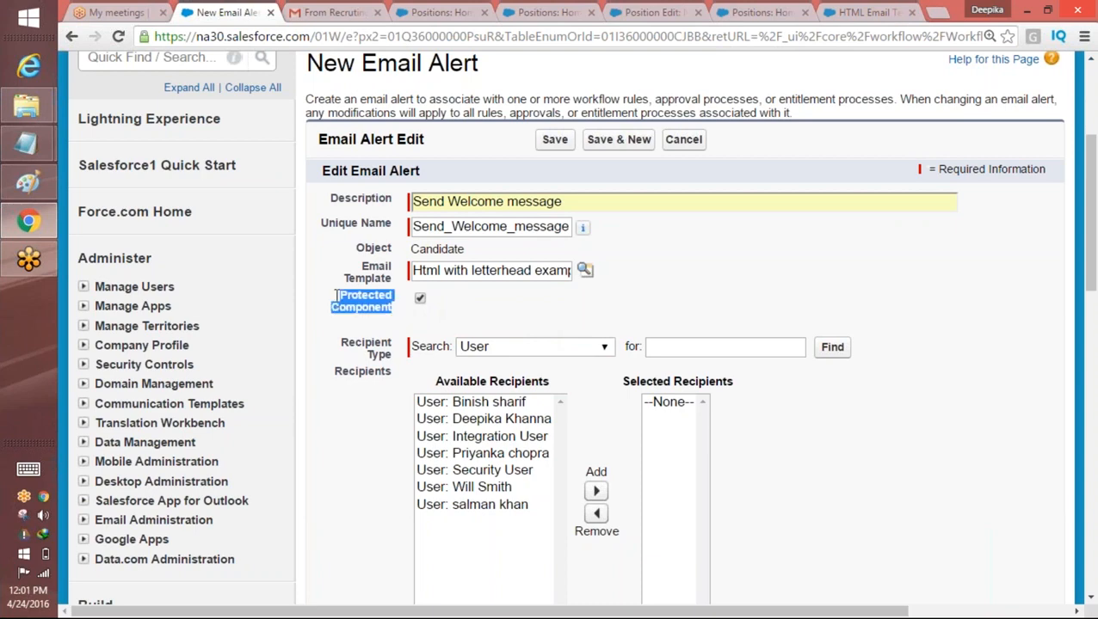
Search the web for 'Protected Component salesforce' in Chrome
left_click(847, 13)
left_click(826, 38)
left_click(826, 39)
key("ctrl+v")
left_click_drag(801, 33, 119, 69)
key("ctrl+v")
type("salesfor")
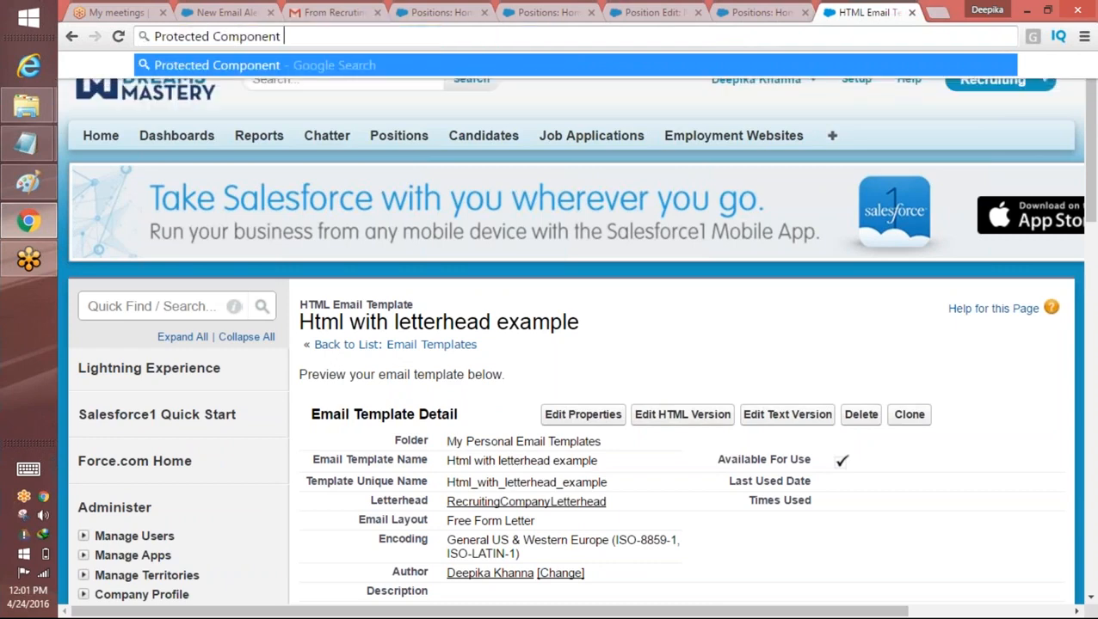
type("ce")
key("Return")
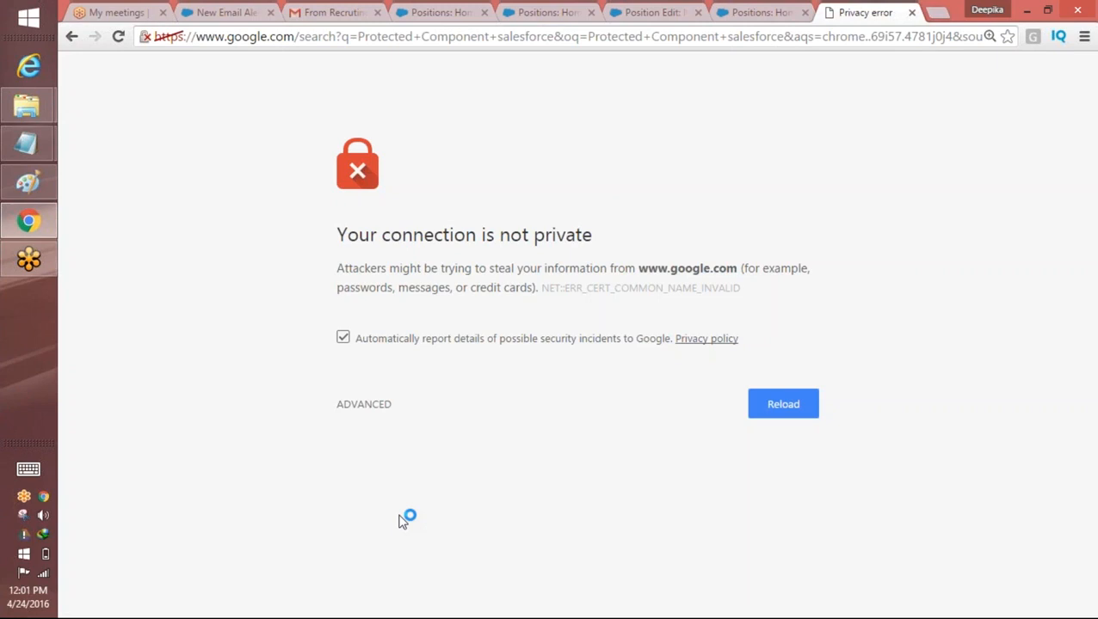
Retry the failed search page from its Advanced error details, then close that tab
left_click(360, 37)
key("End")
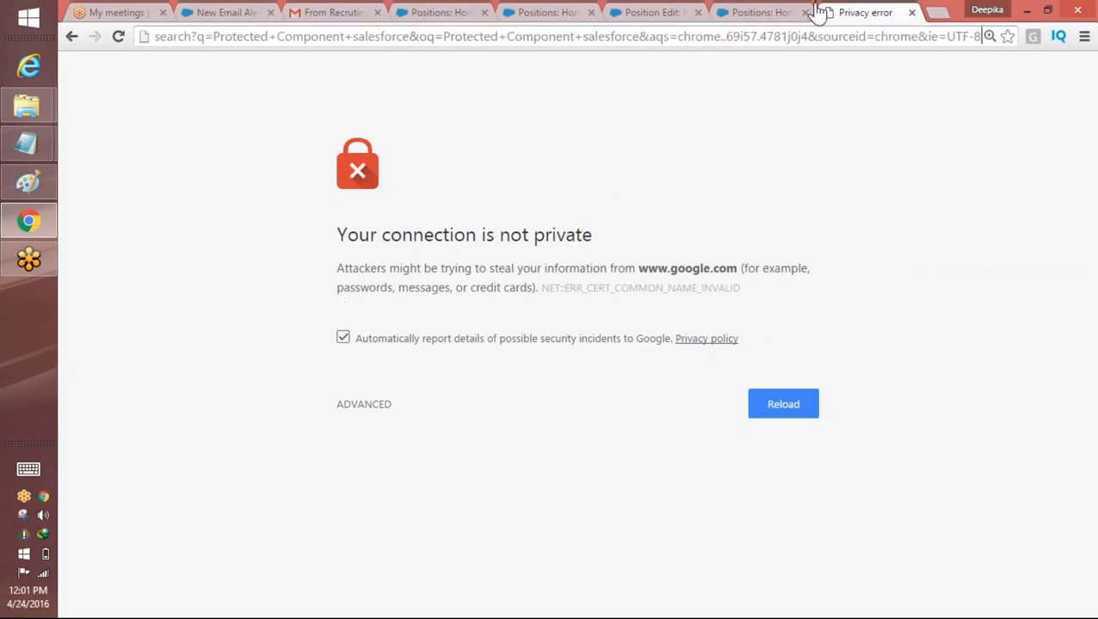
left_click(911, 13)
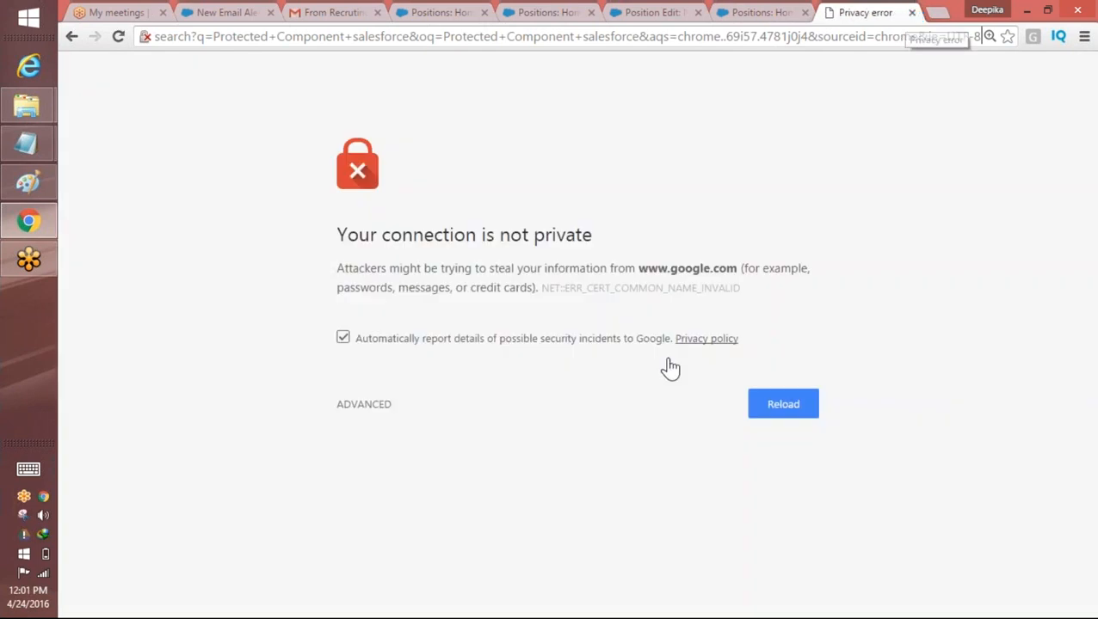
left_click(353, 404)
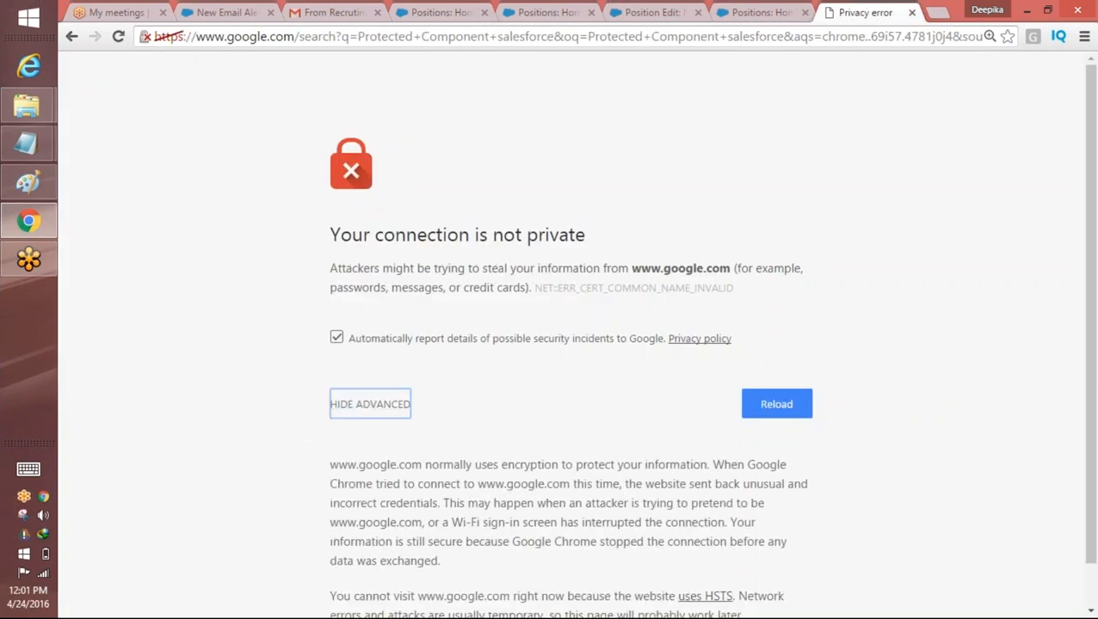
scroll(1092, 287, "down", 1)
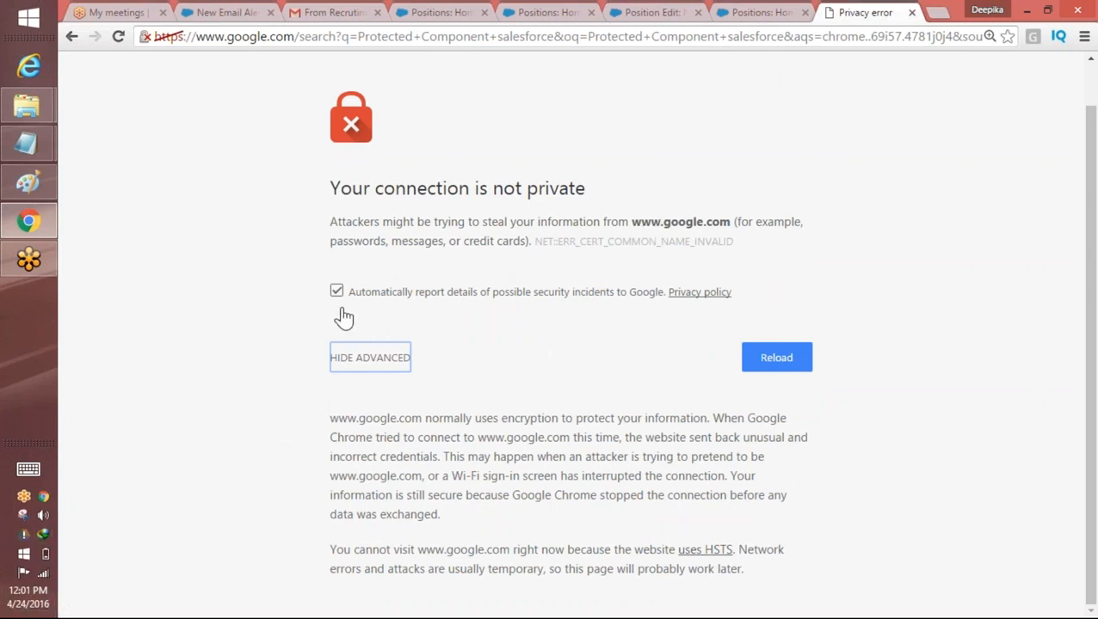
left_click(777, 358)
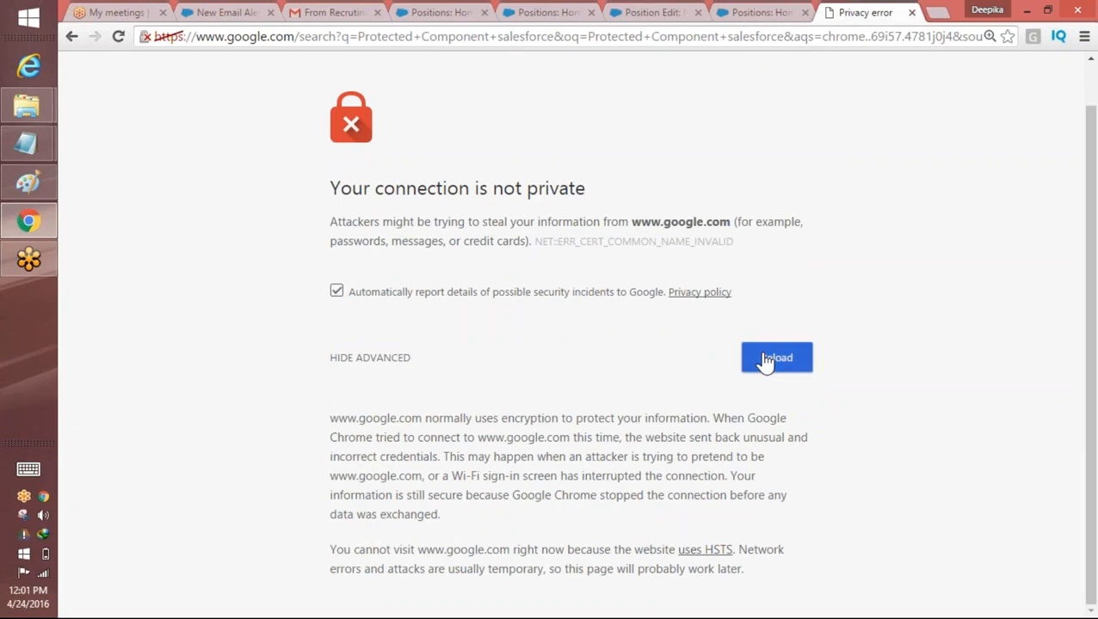
left_click(912, 13)
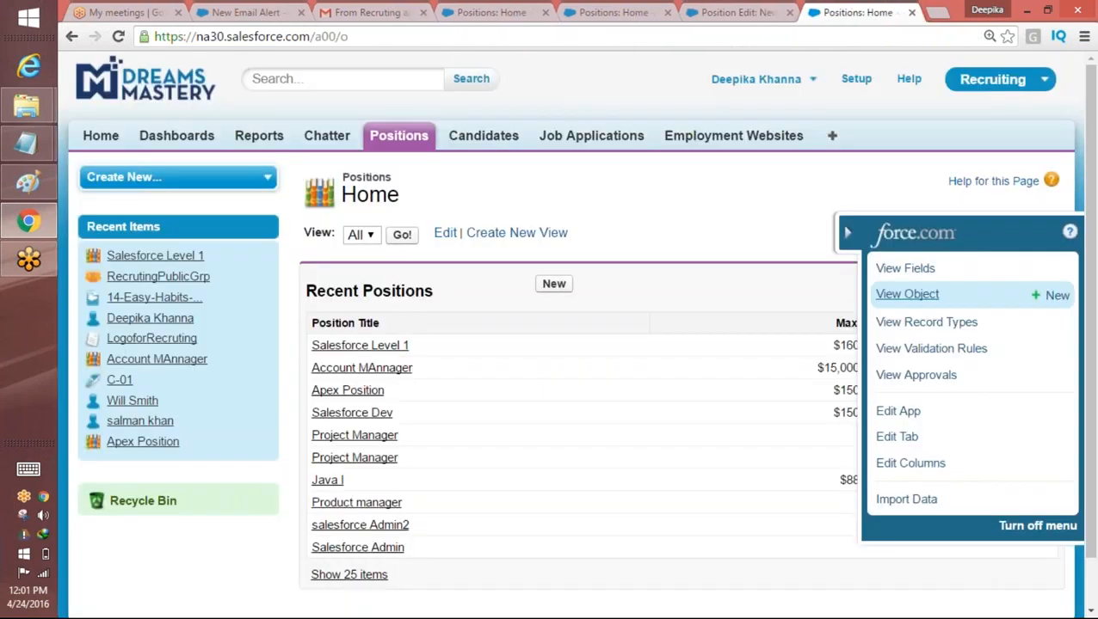
Return to the New Email Alert form and look through the available User recipients
left_click(745, 13)
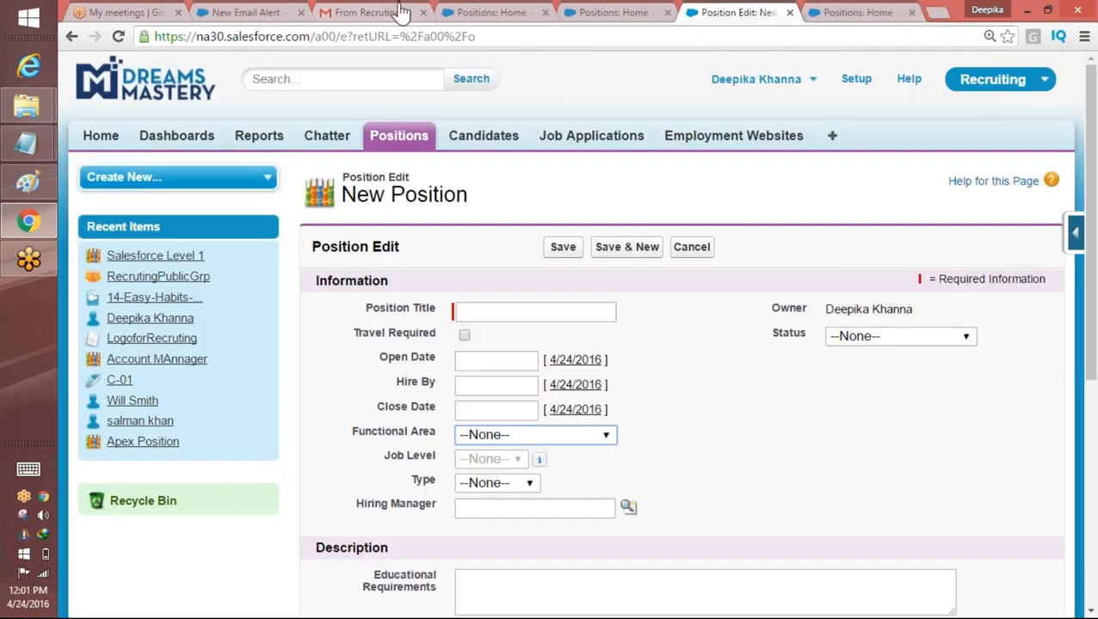
left_click(392, 13)
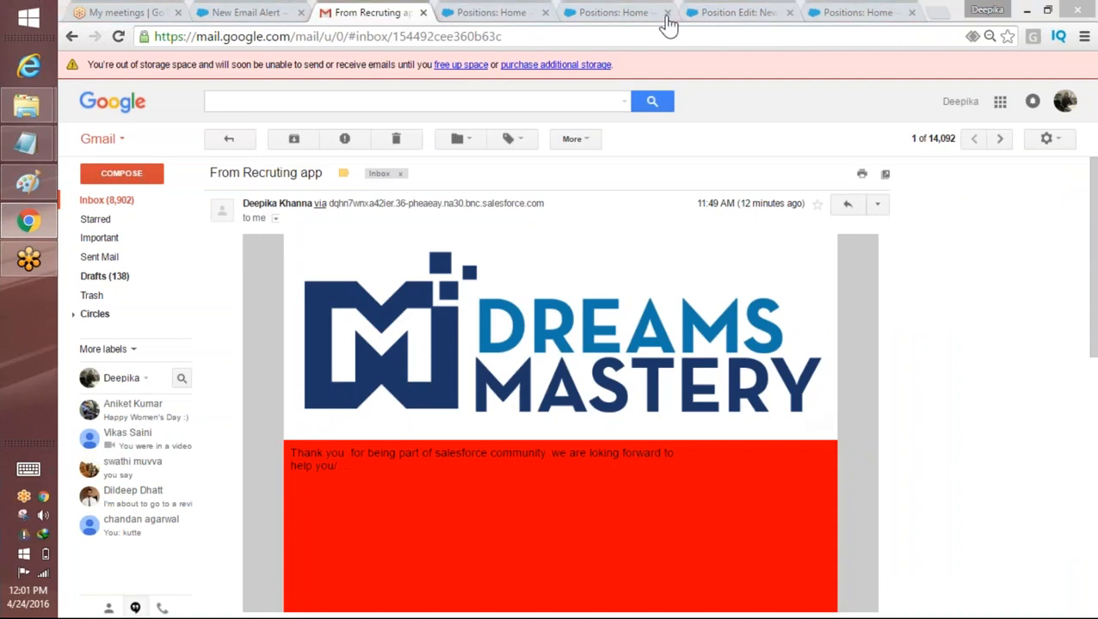
left_click(624, 13)
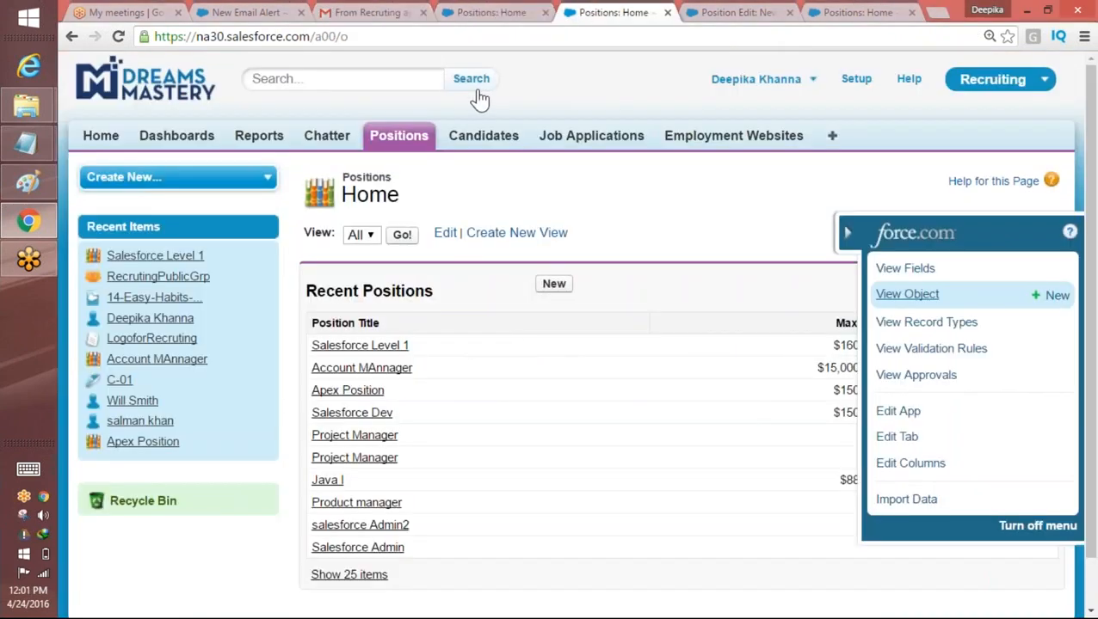
left_click(228, 12)
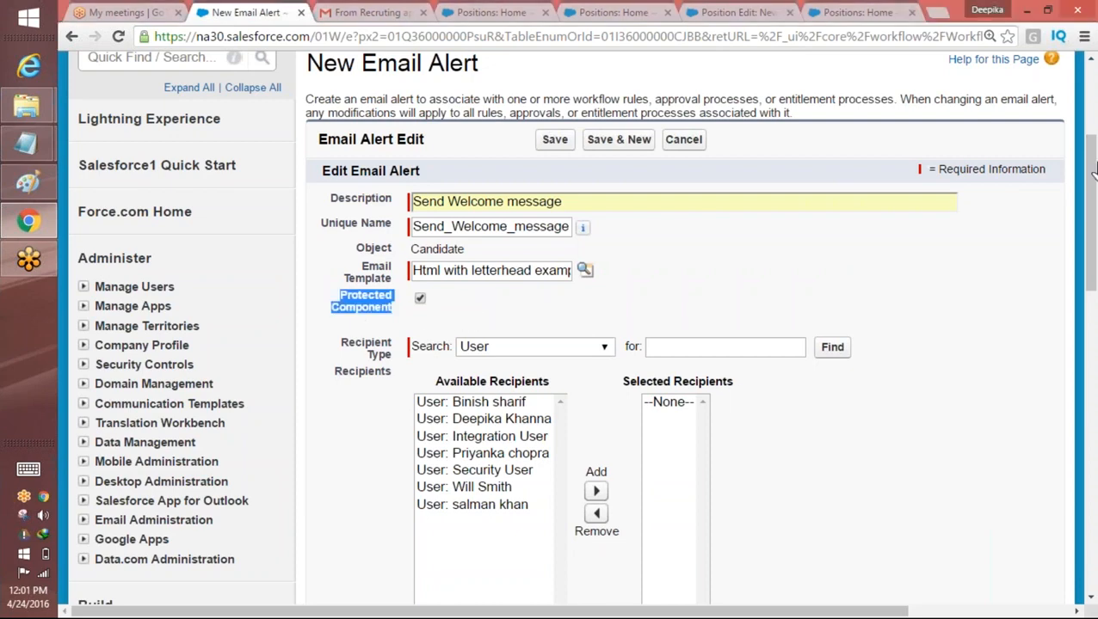
left_click_drag(1093, 172, 1092, 203)
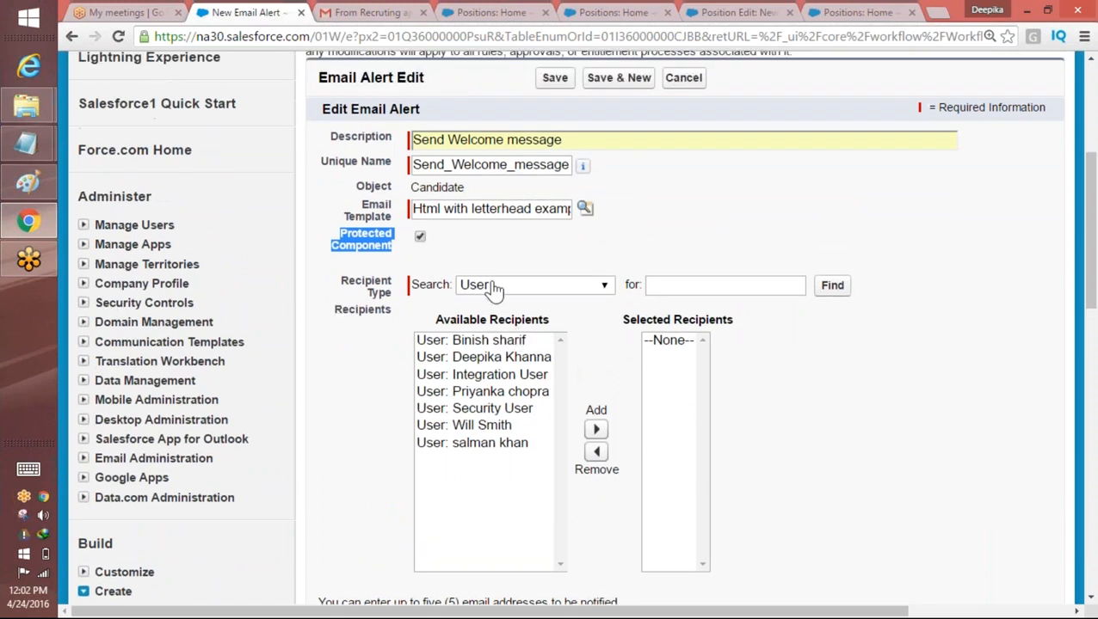
left_click(516, 357)
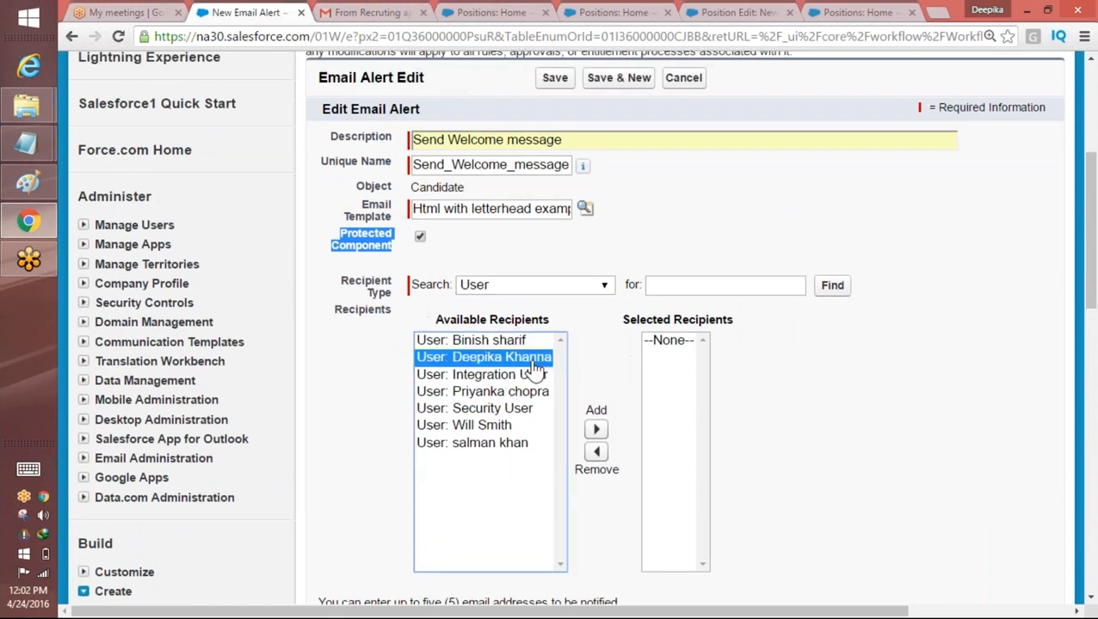
left_click(1084, 288)
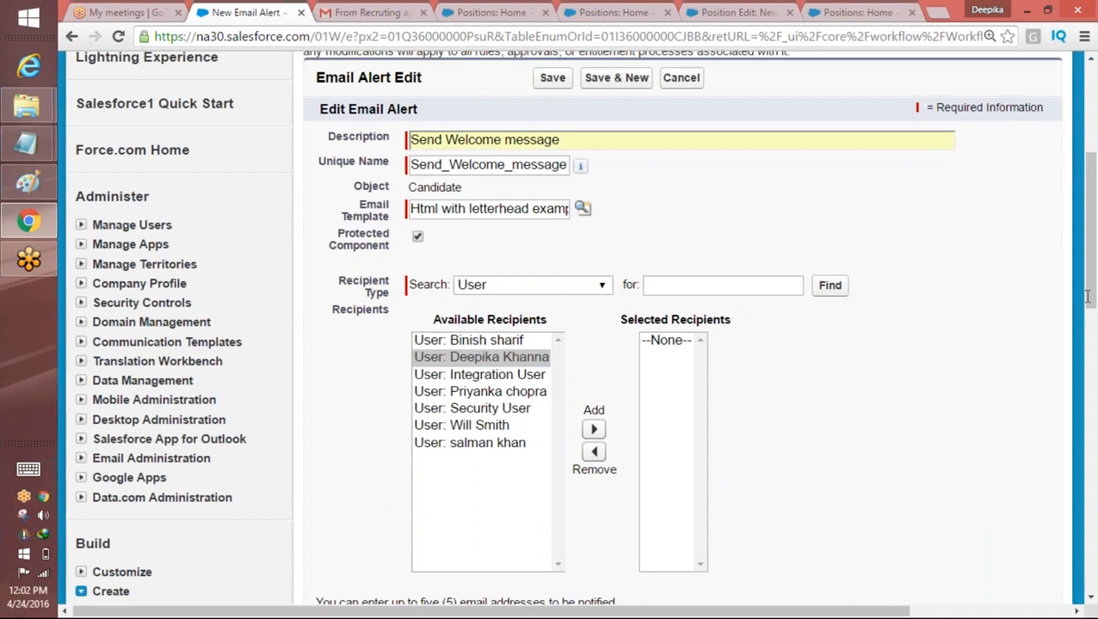
scroll(1082, 289, "right", 2)
scroll(1091, 295, "down", 1)
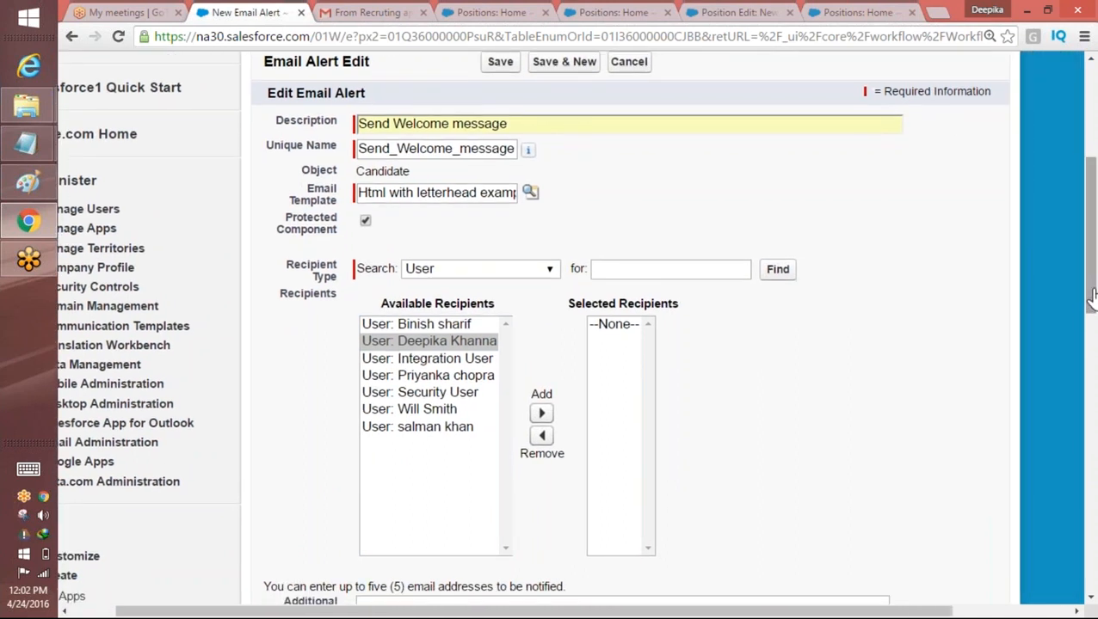
left_click_drag(1090, 295, 1093, 365)
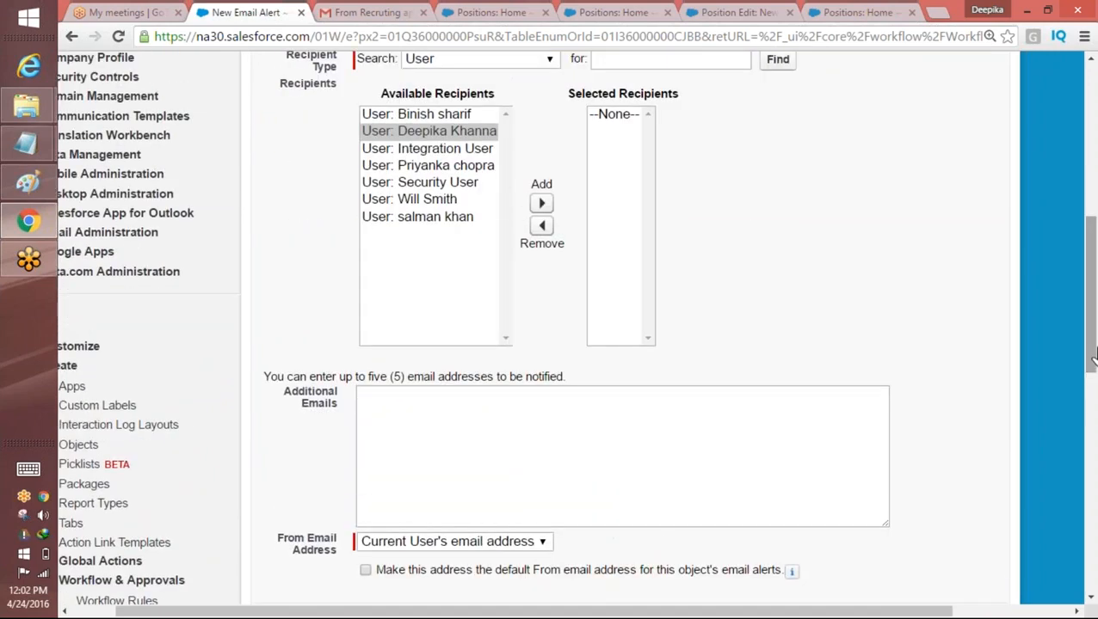
scroll(634, 372, "up", 3)
Set recipient type to Email Field and add 'Email Field: Email' to the selected recipients
left_click(528, 299)
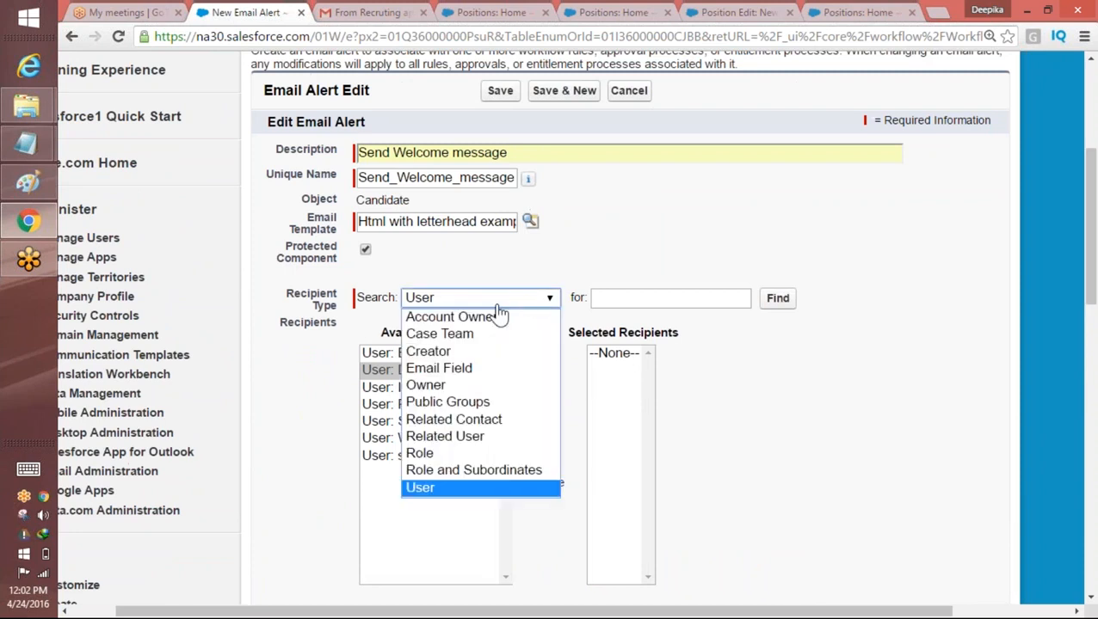
left_click(456, 370)
left_click(615, 297)
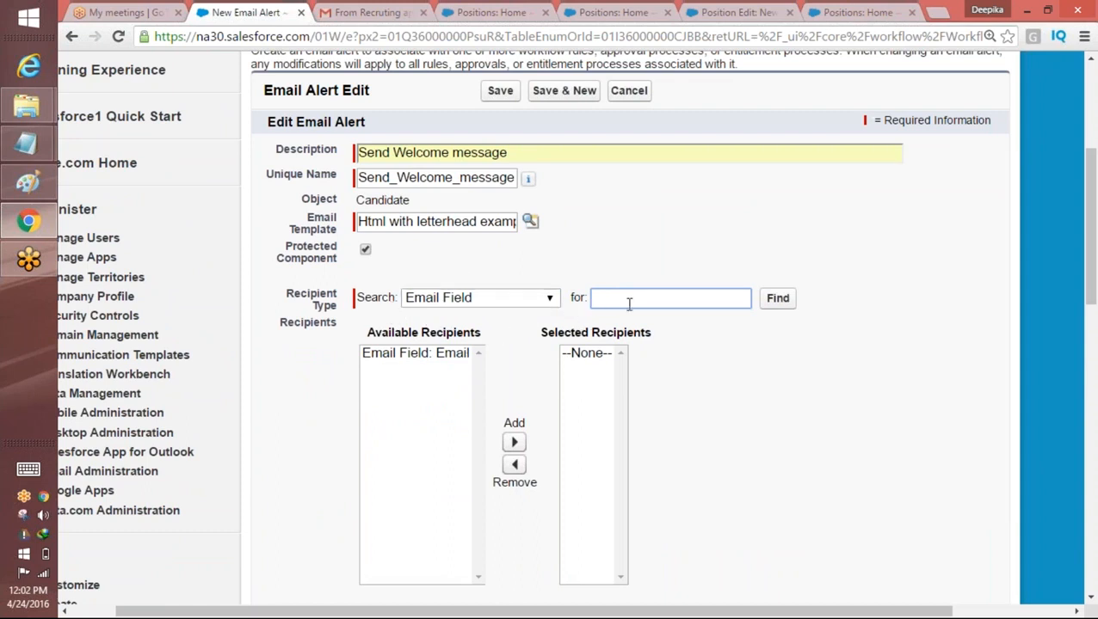
left_click(777, 299)
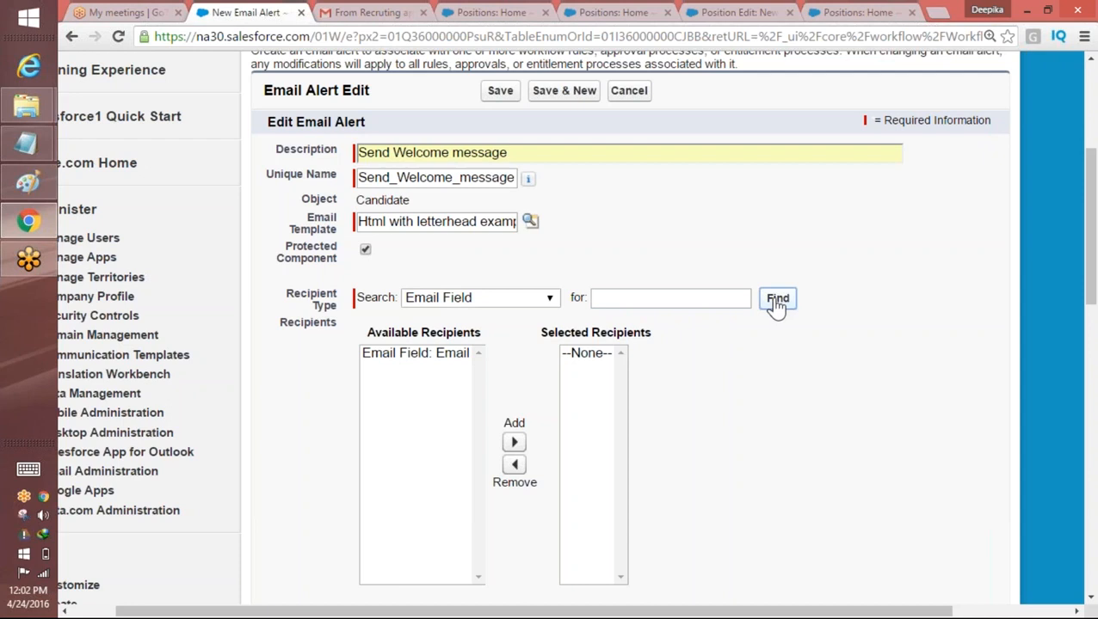
left_click(438, 356)
left_click(513, 442)
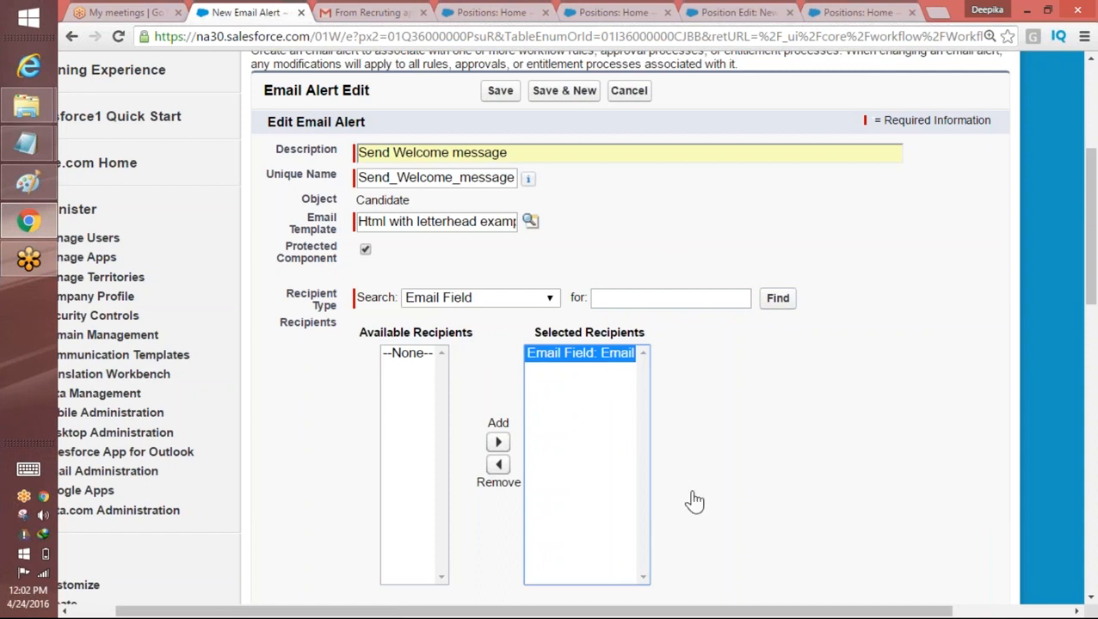
Enter two notification e-mail addresses in Additional Emails
scroll(1091, 389, "down", 4)
left_click(708, 330)
type("khanna")
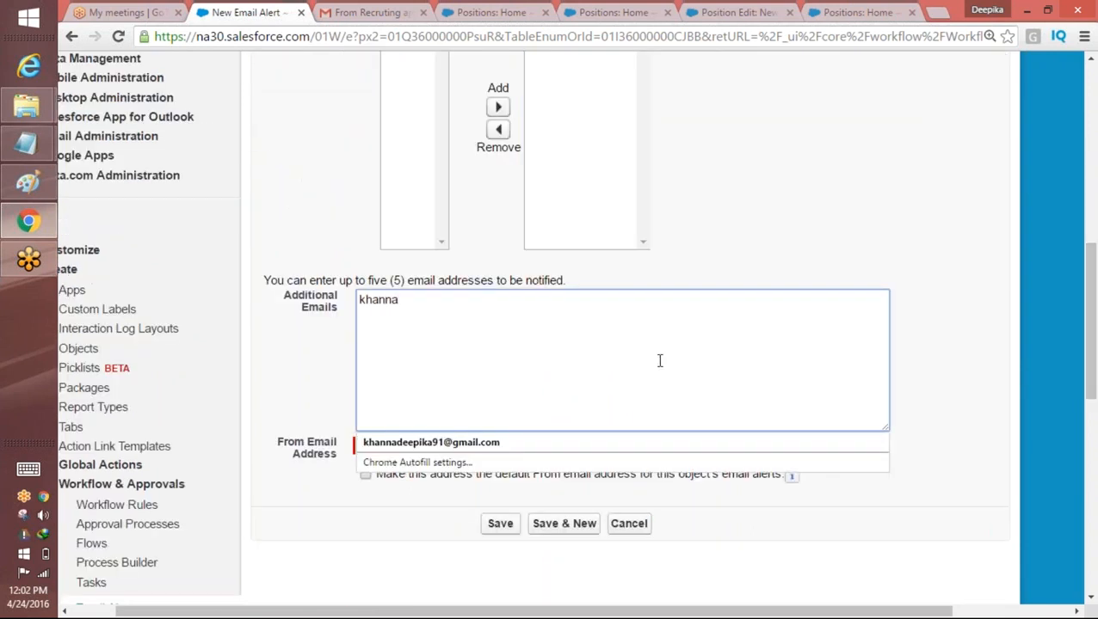
left_click(590, 442)
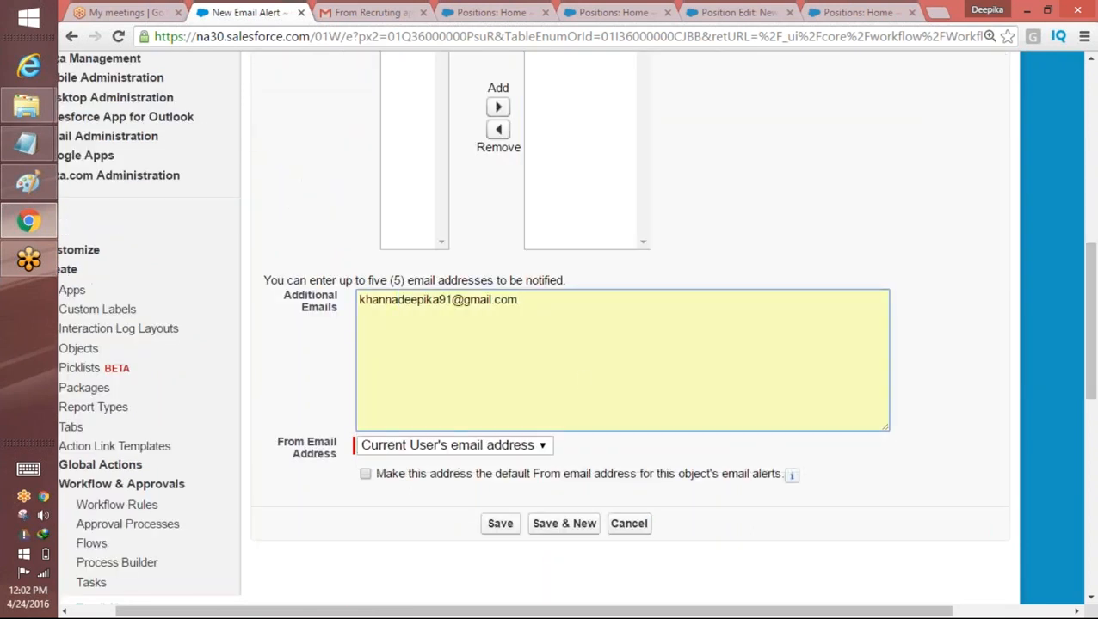
key("Return")
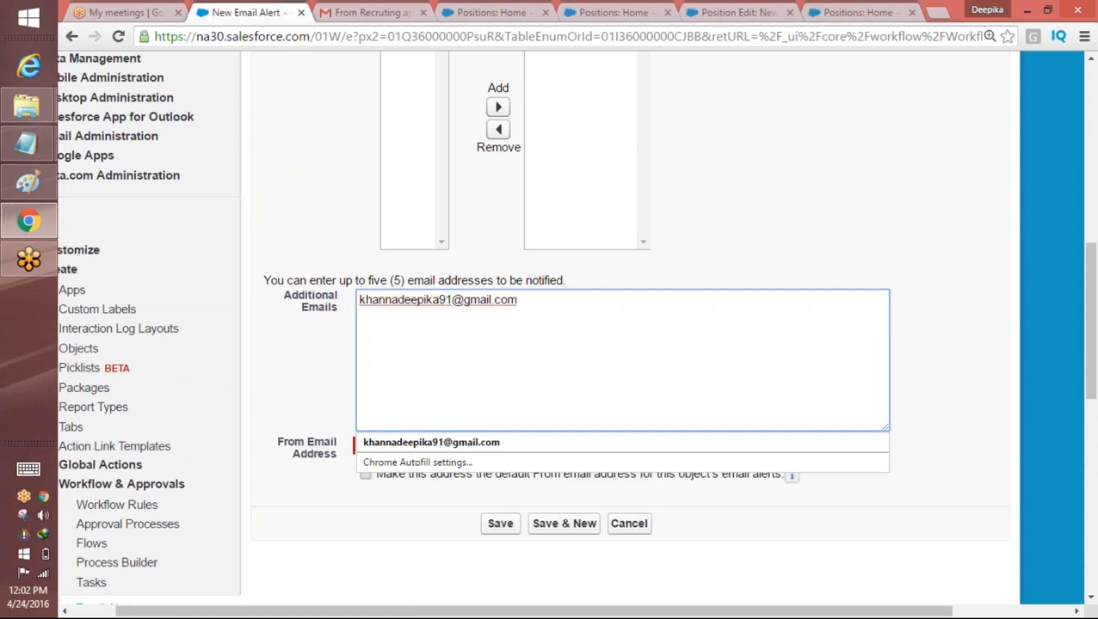
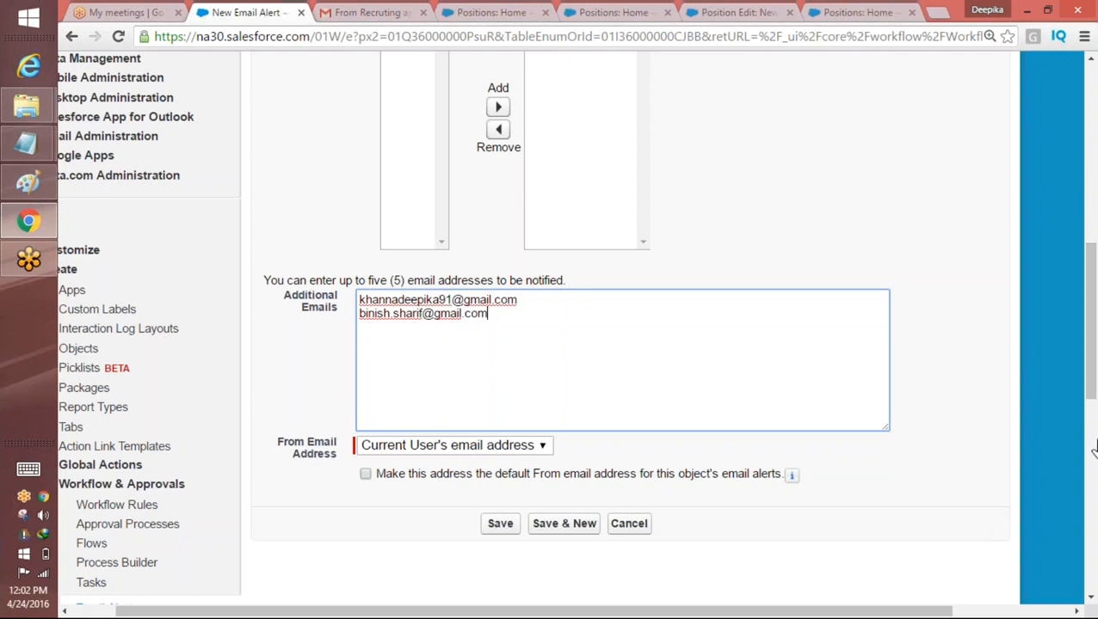
left_click(454, 446)
left_click(461, 464)
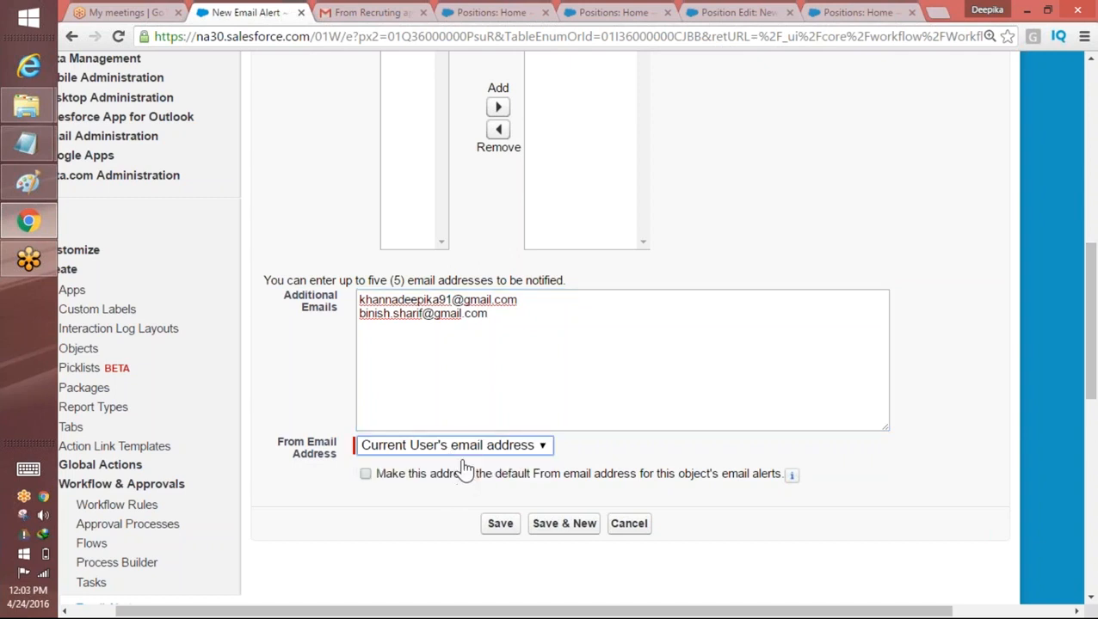
left_click(365, 478)
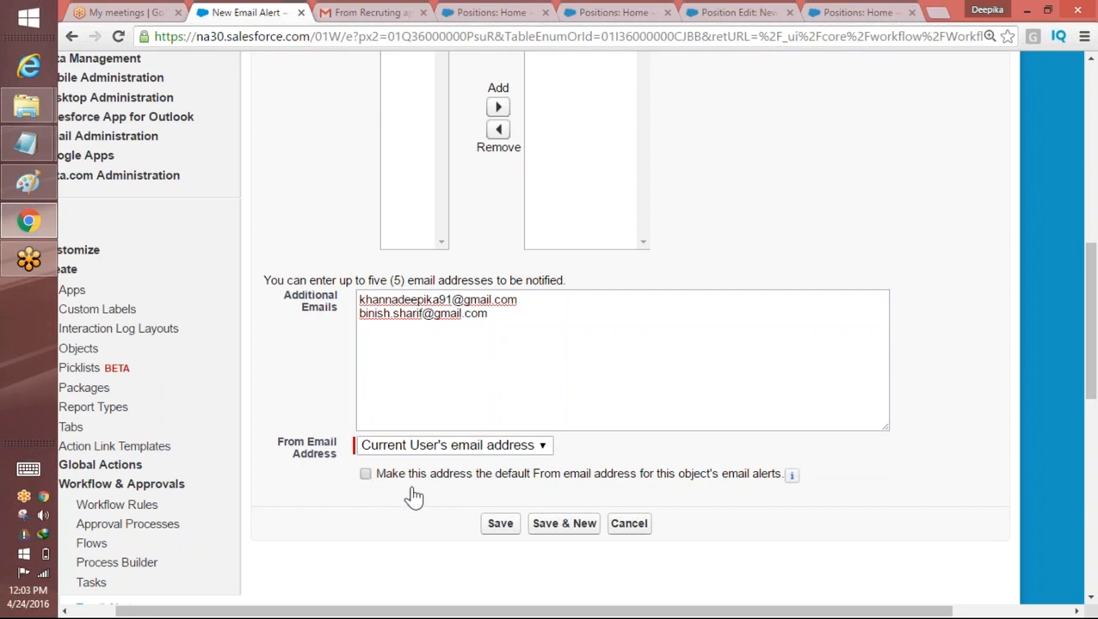
scroll(1086, 306, "up", 4)
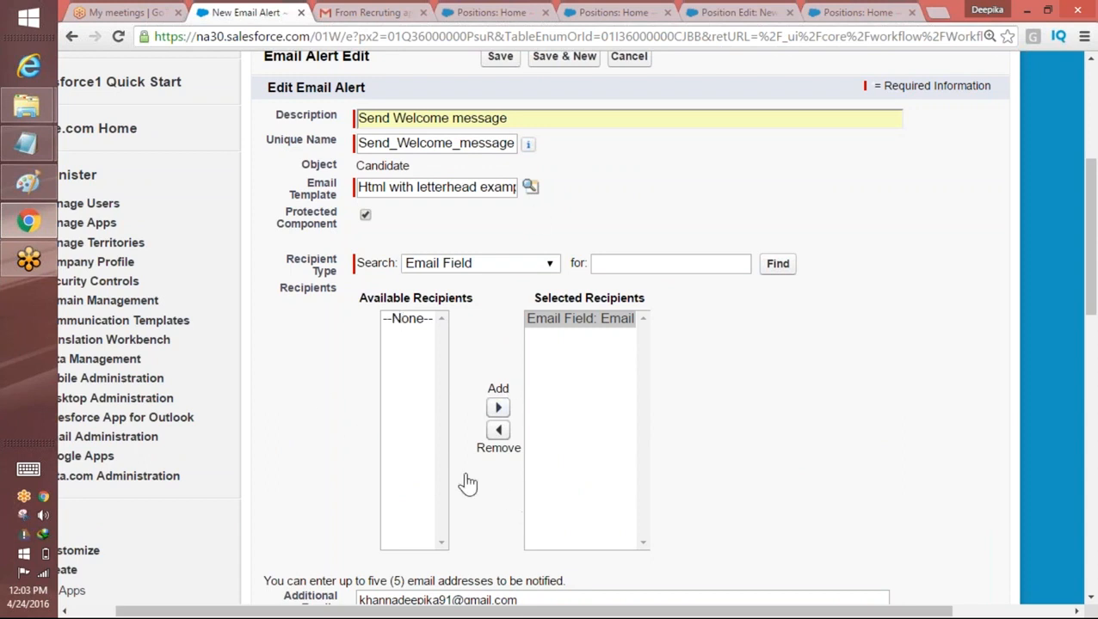
left_click(444, 267)
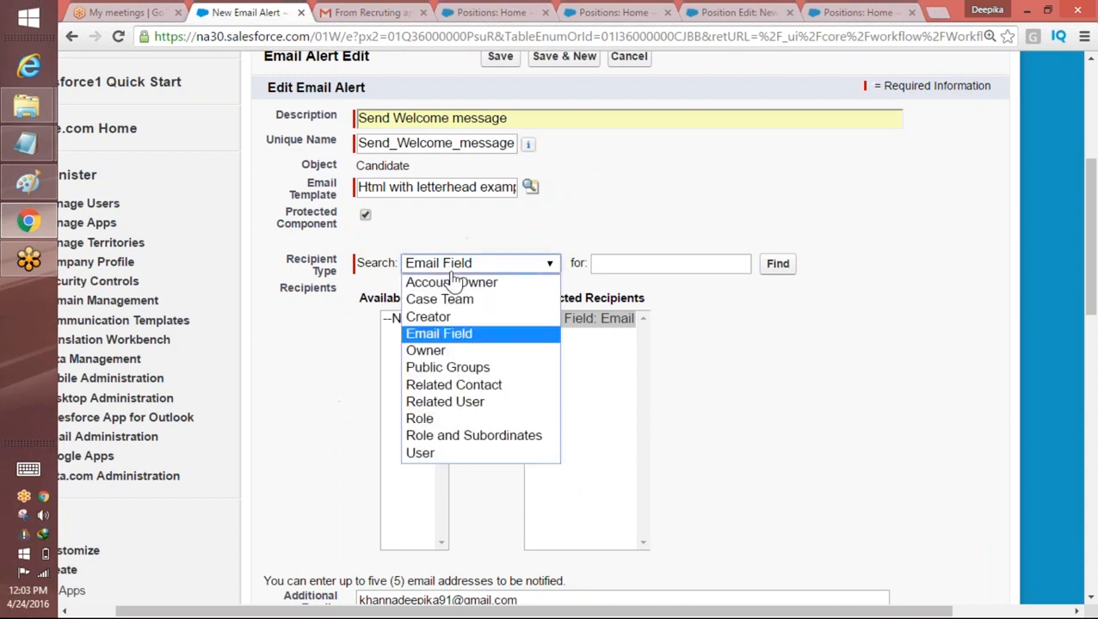
left_click(454, 338)
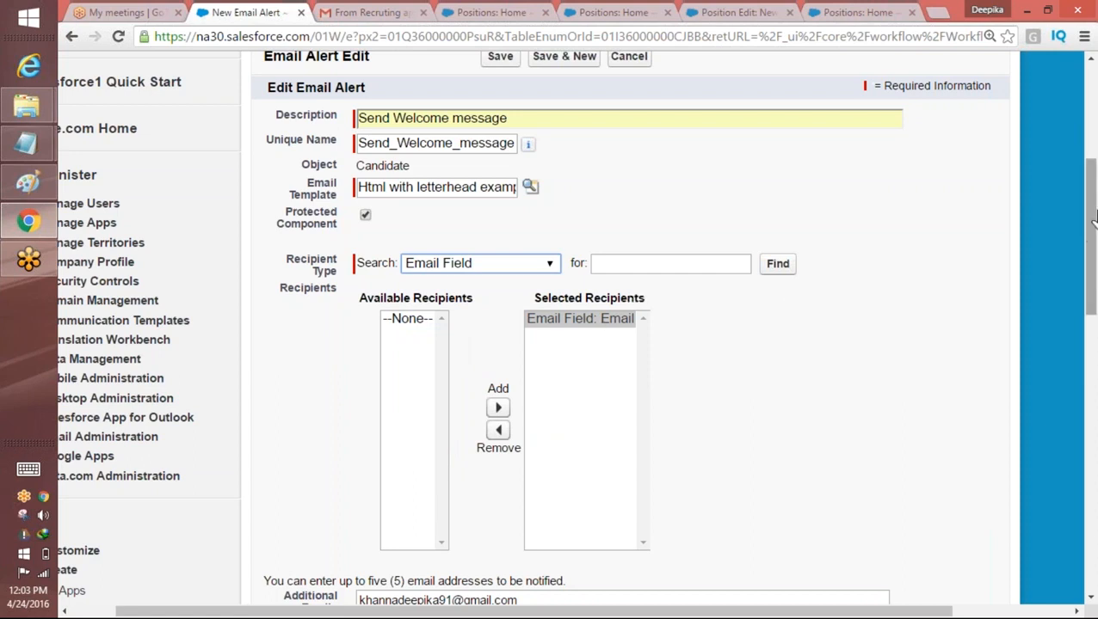
left_click_drag(1089, 291, 1089, 413)
left_click_drag(615, 169, 344, 140)
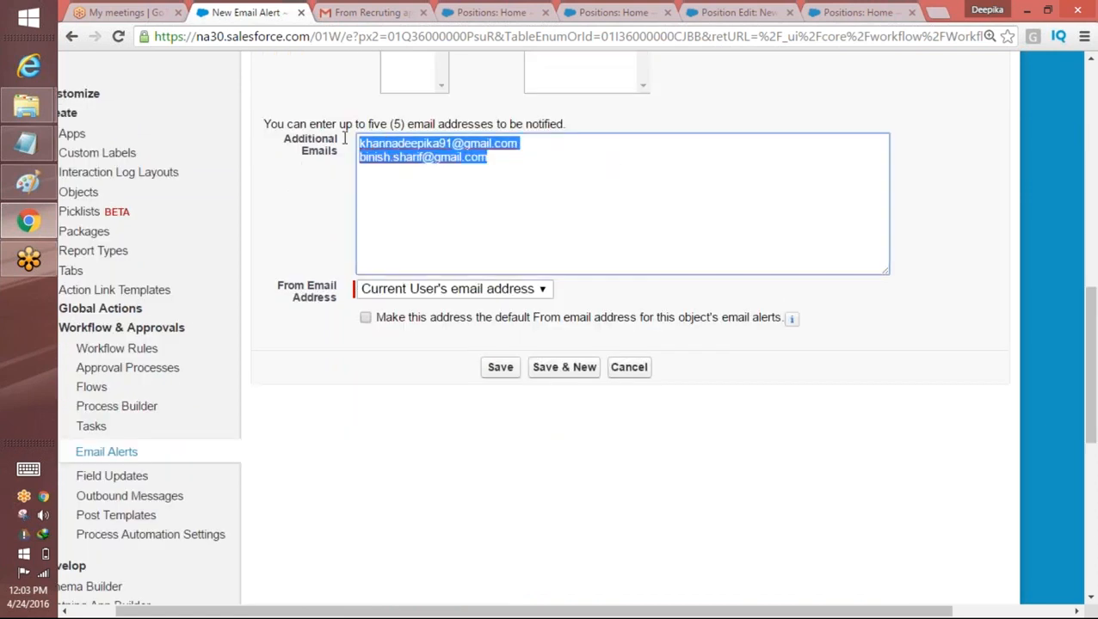
left_click(501, 368)
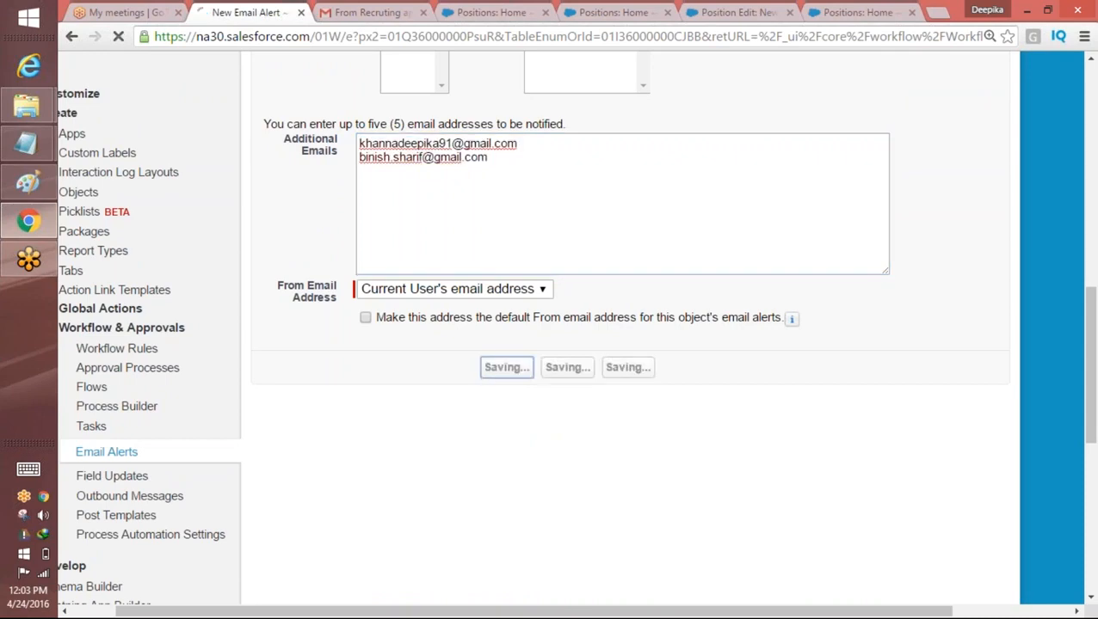
Review the saved rule page by selecting its full Rule Criteria text
left_click_drag(1089, 203, 1092, 269)
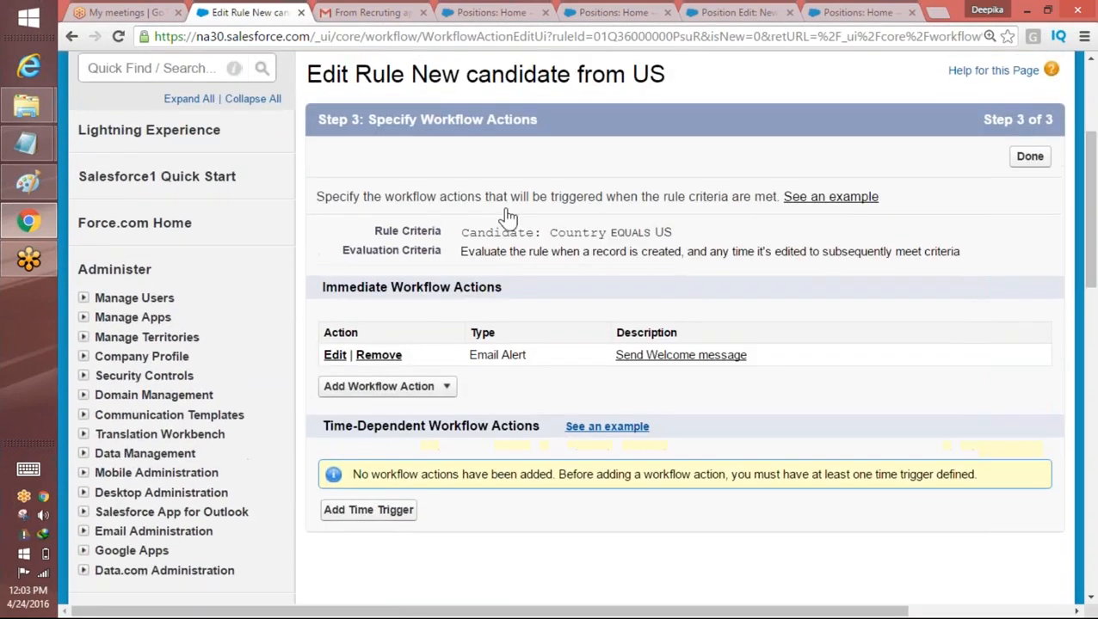
left_click_drag(462, 233, 651, 229)
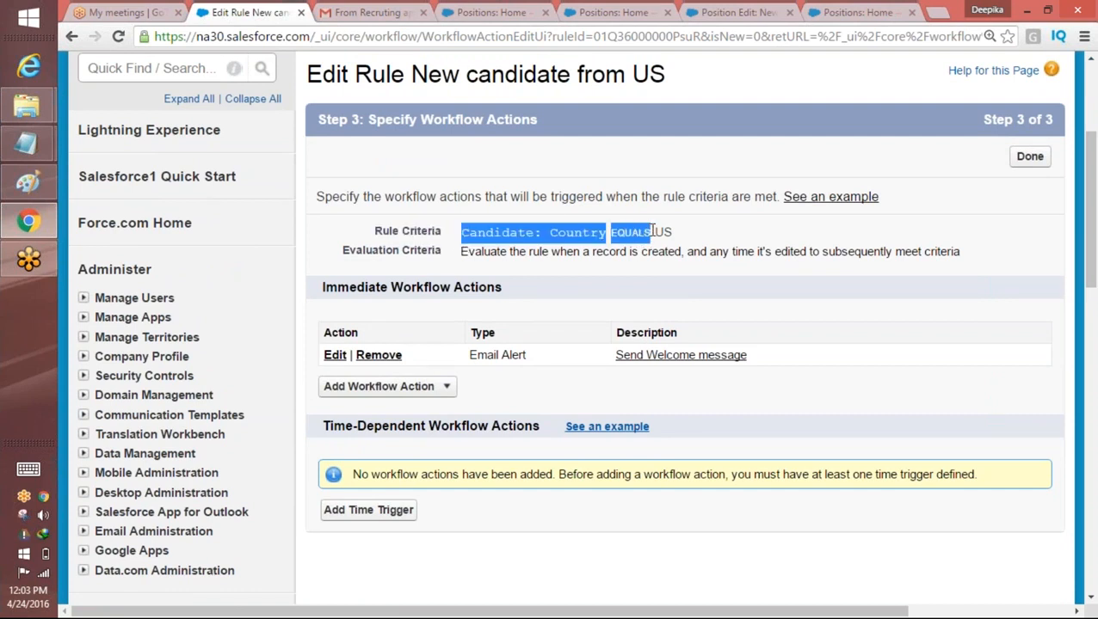
left_click_drag(658, 230, 673, 232)
left_click(1031, 158)
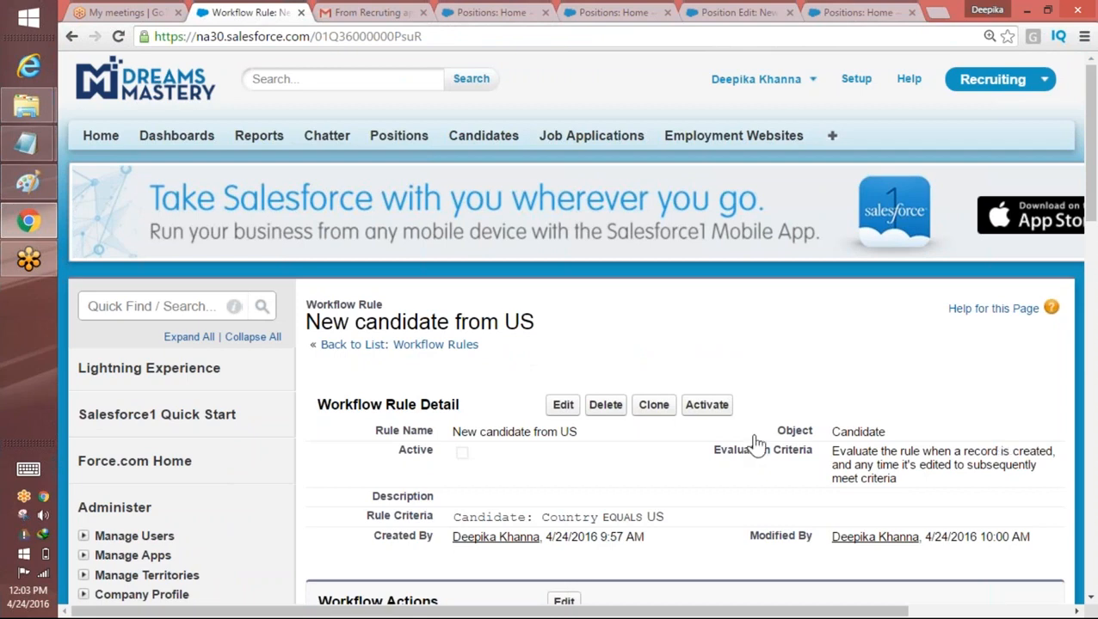
left_click(707, 404)
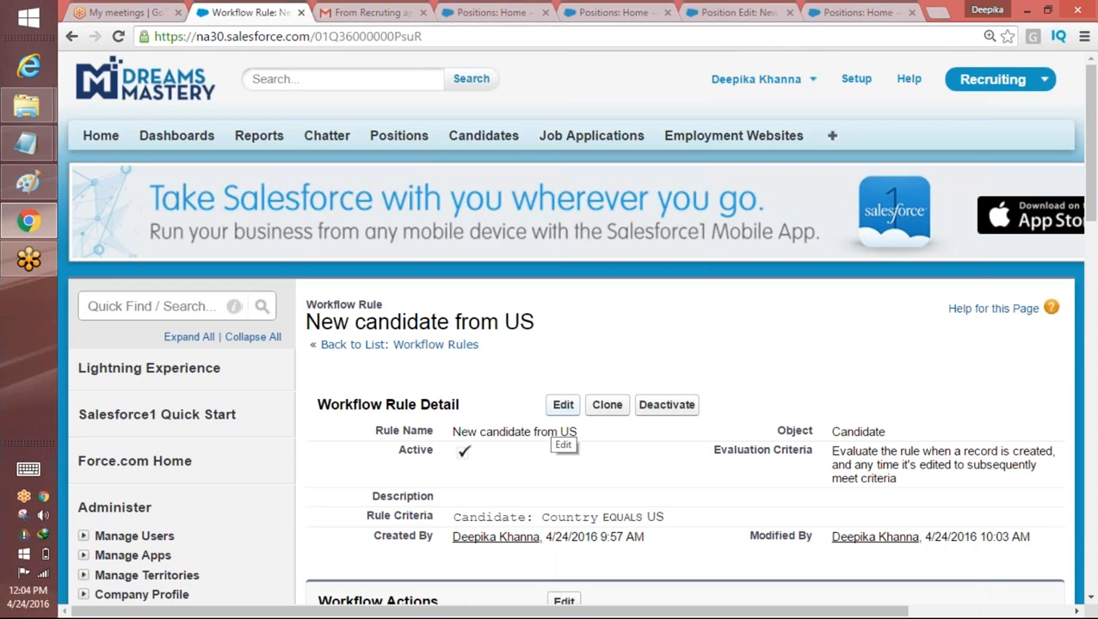
left_click(562, 406)
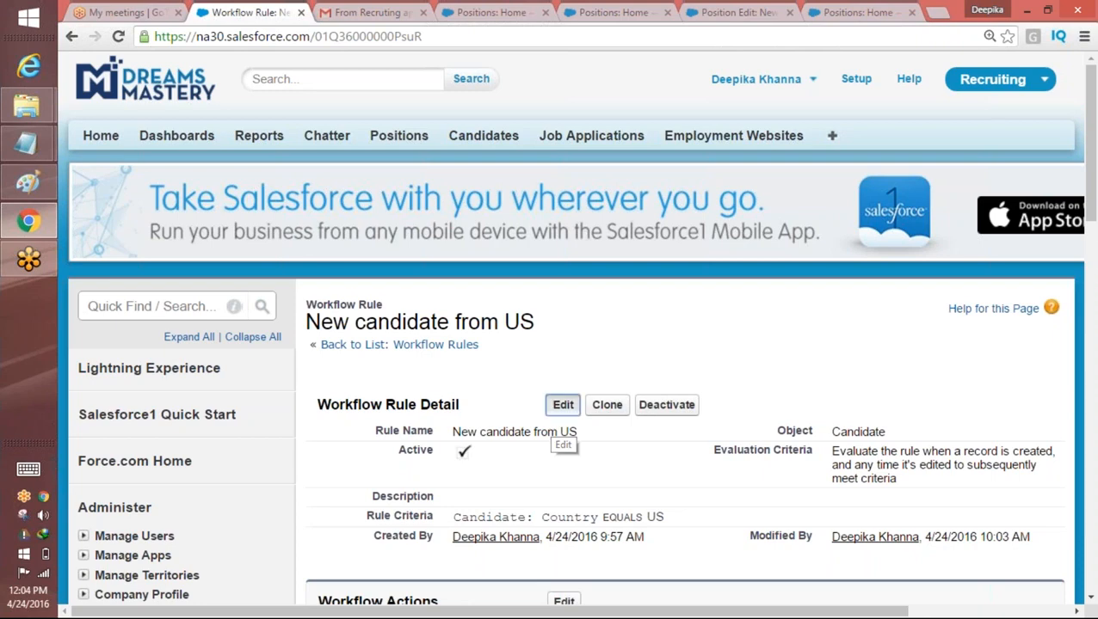
scroll(1092, 191, "down", 1)
scroll(1092, 191, "down", 1)
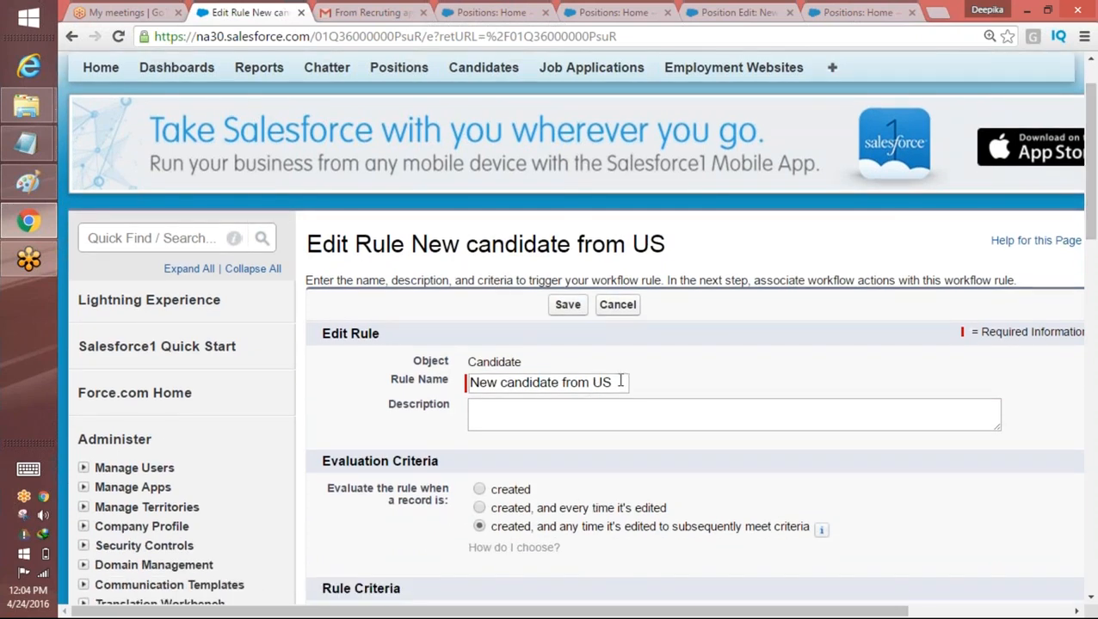
left_click(617, 307)
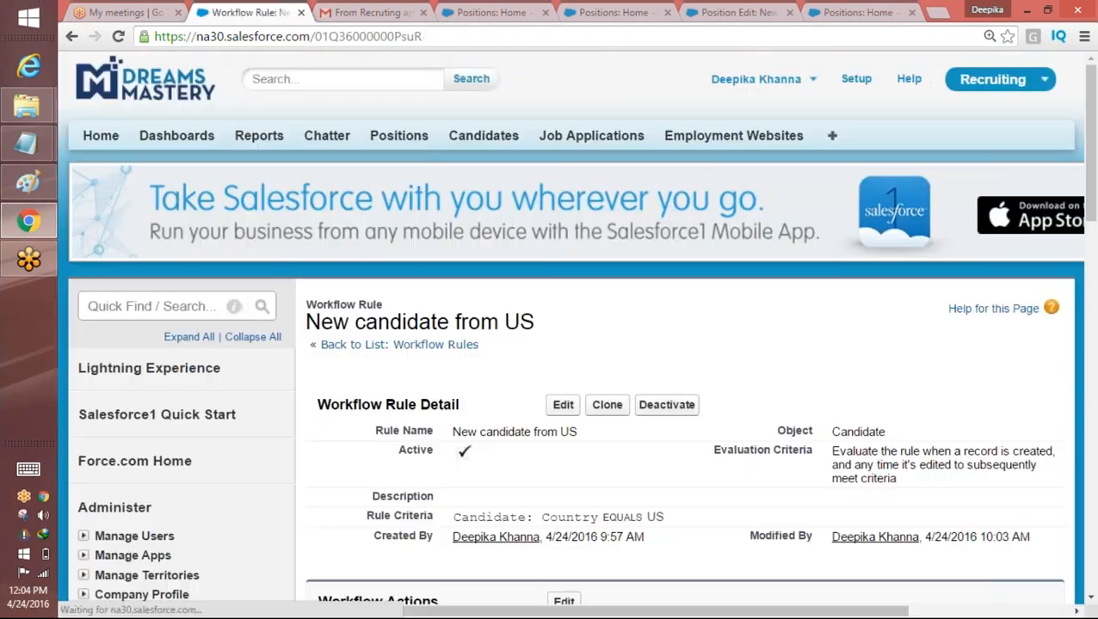
scroll(1092, 116, "down", 3)
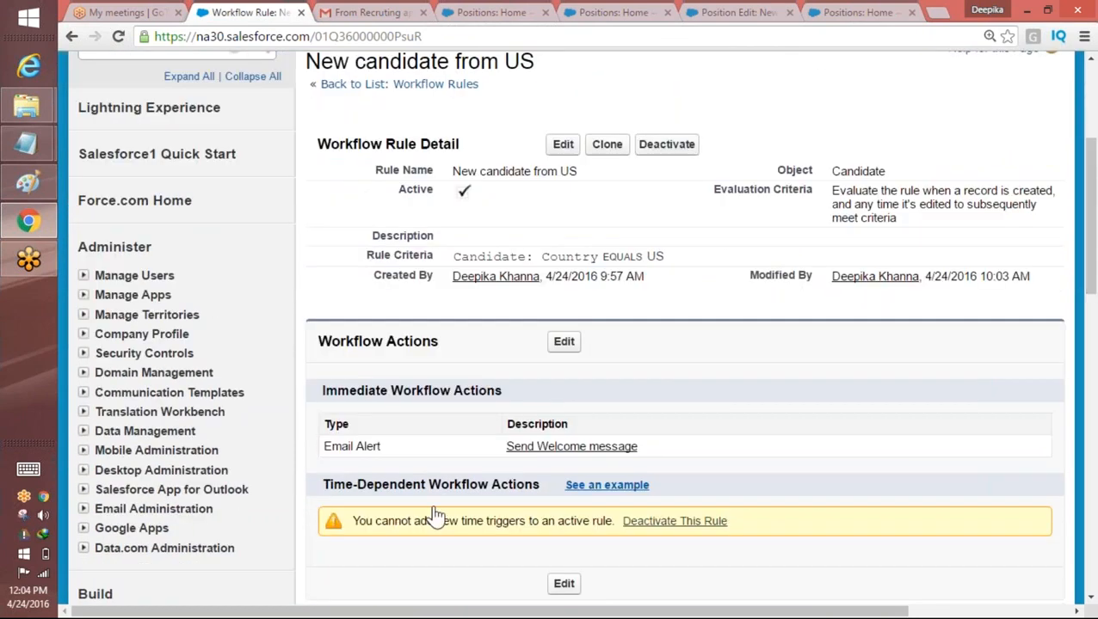
left_click_drag(388, 484, 548, 476)
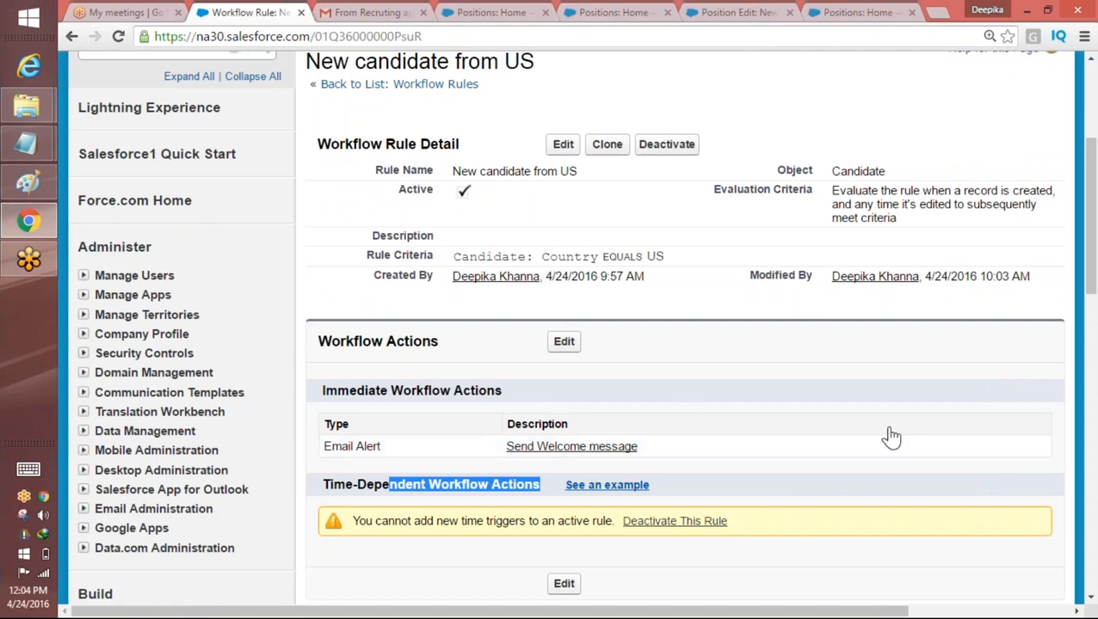
left_click_drag(1093, 263, 1094, 138)
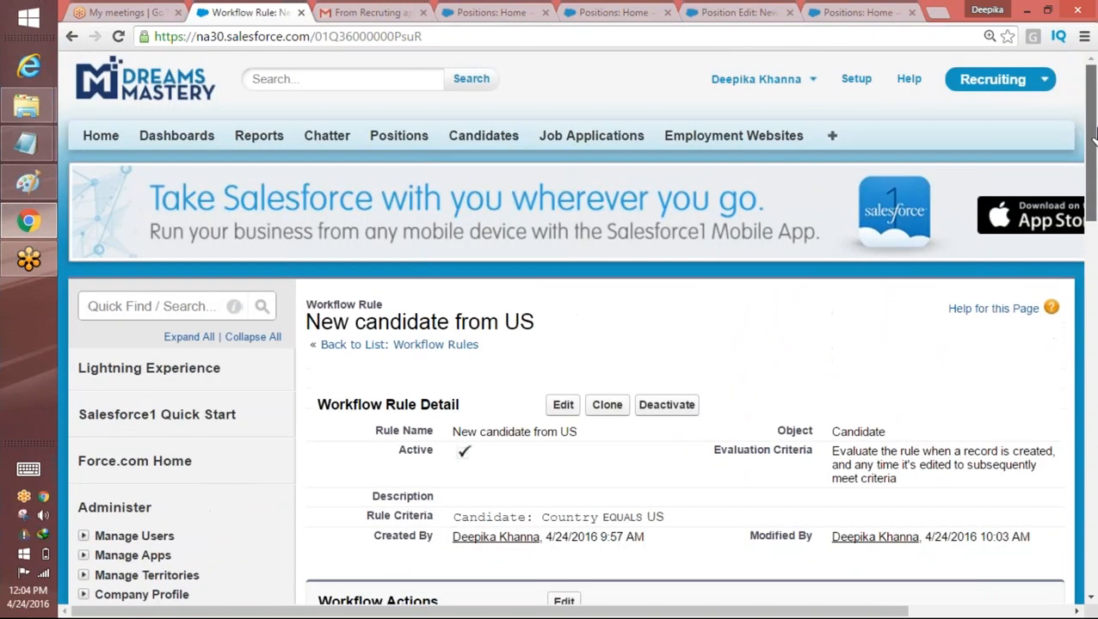
left_click_drag(1092, 185, 1092, 204)
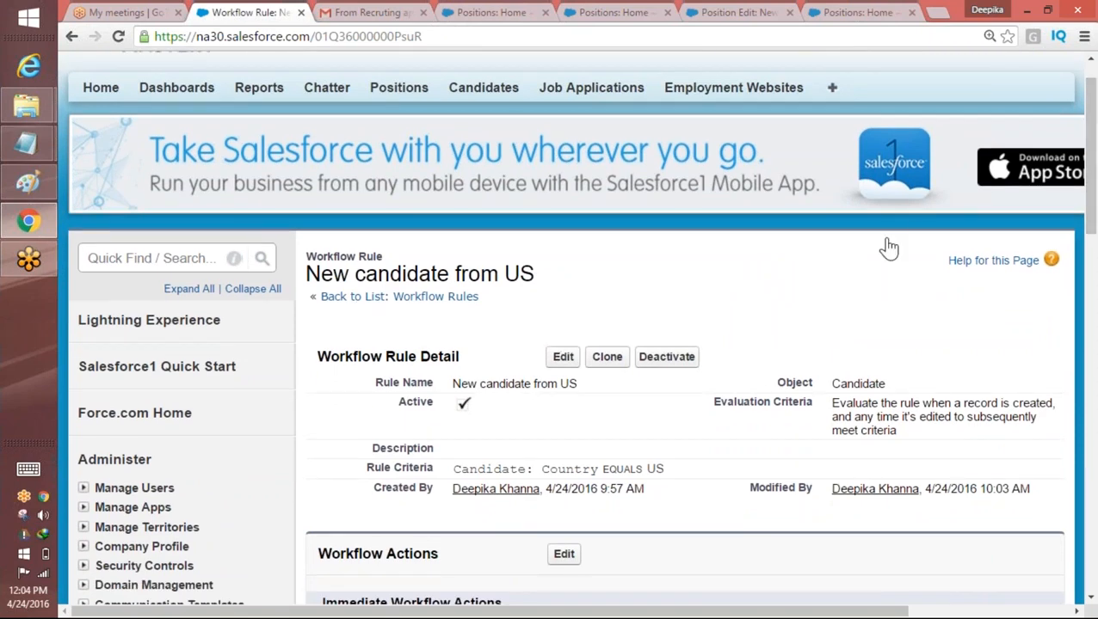
Start a new candidate and enter first and last name, mobile number and SSN
left_click(483, 87)
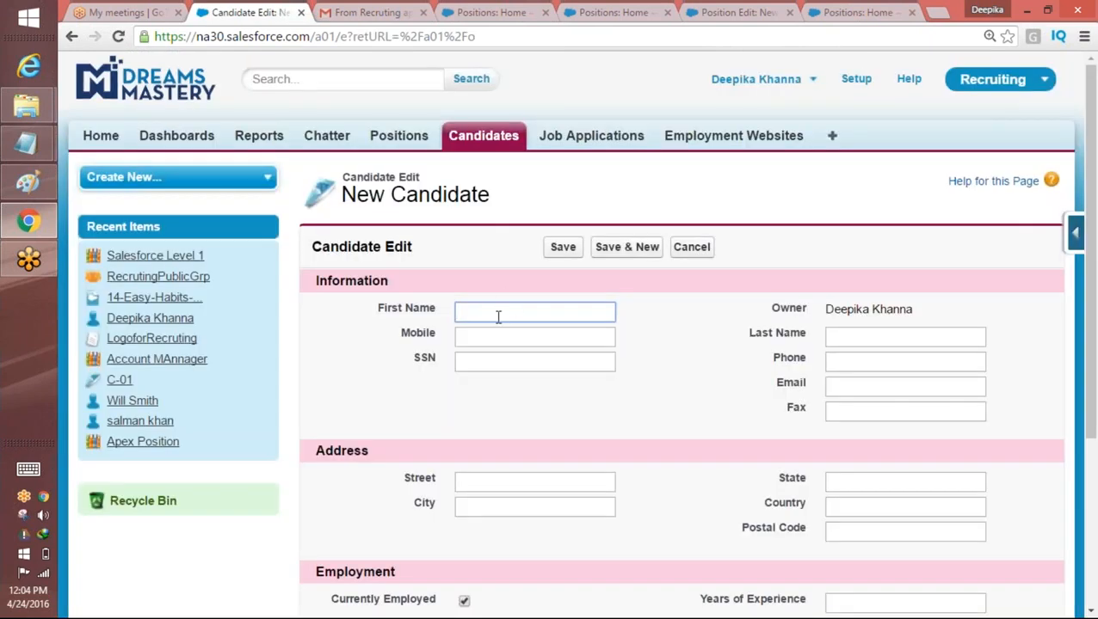
key("Tab")
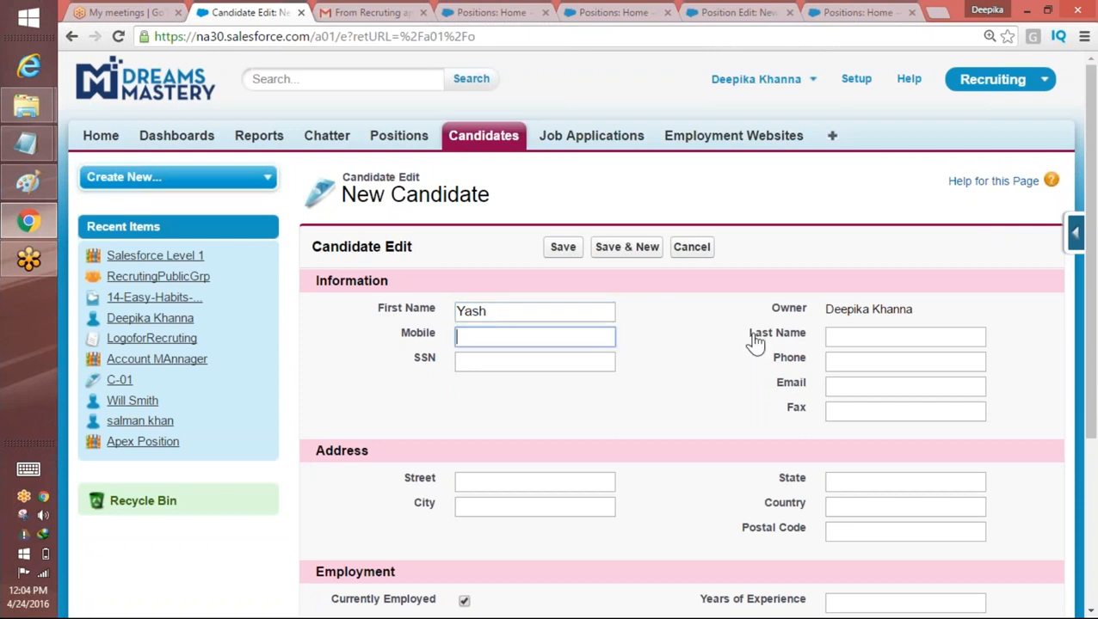
left_click(864, 338)
key("Tab")
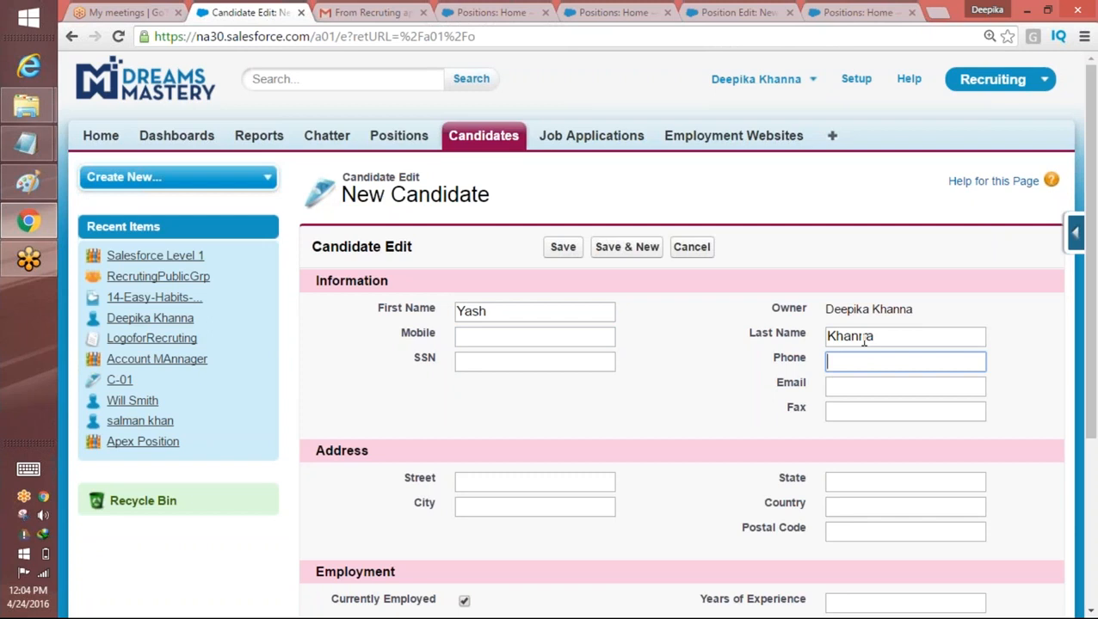
left_click(555, 343)
type("7211723")
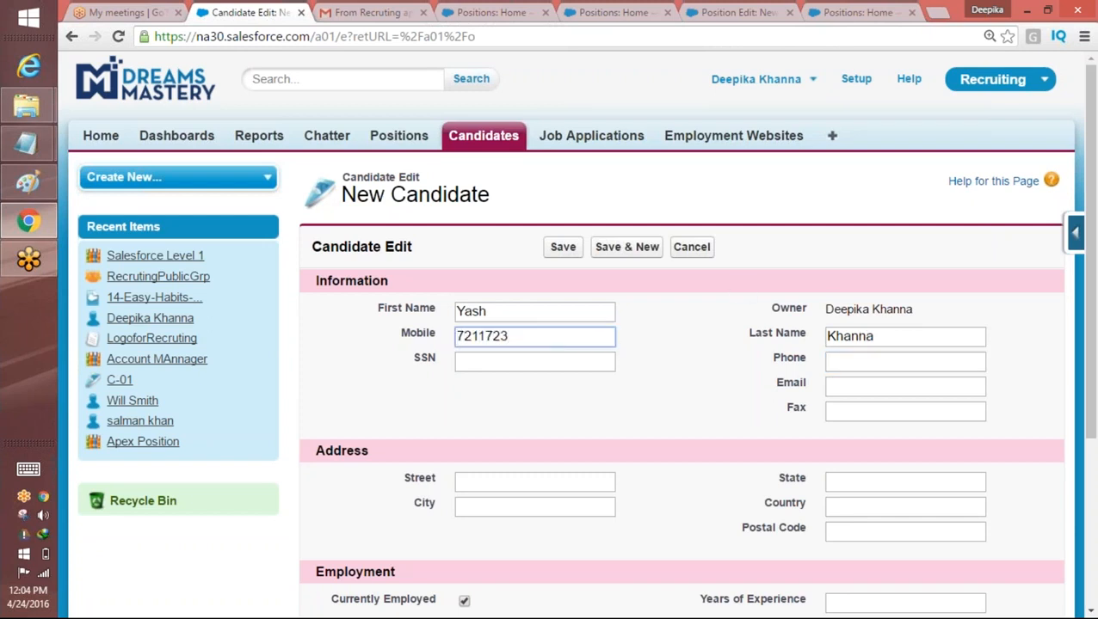
left_click(465, 361)
type("2131eqeqd")
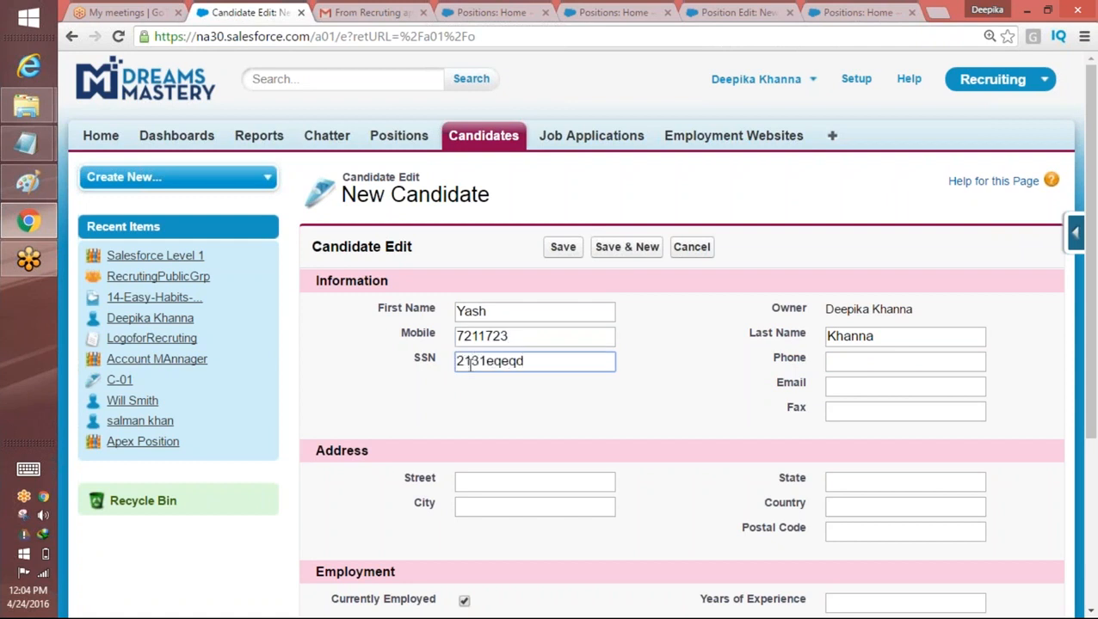
Enter the candidate's e-mail address and choose HS Diploma as education
left_click(867, 386)
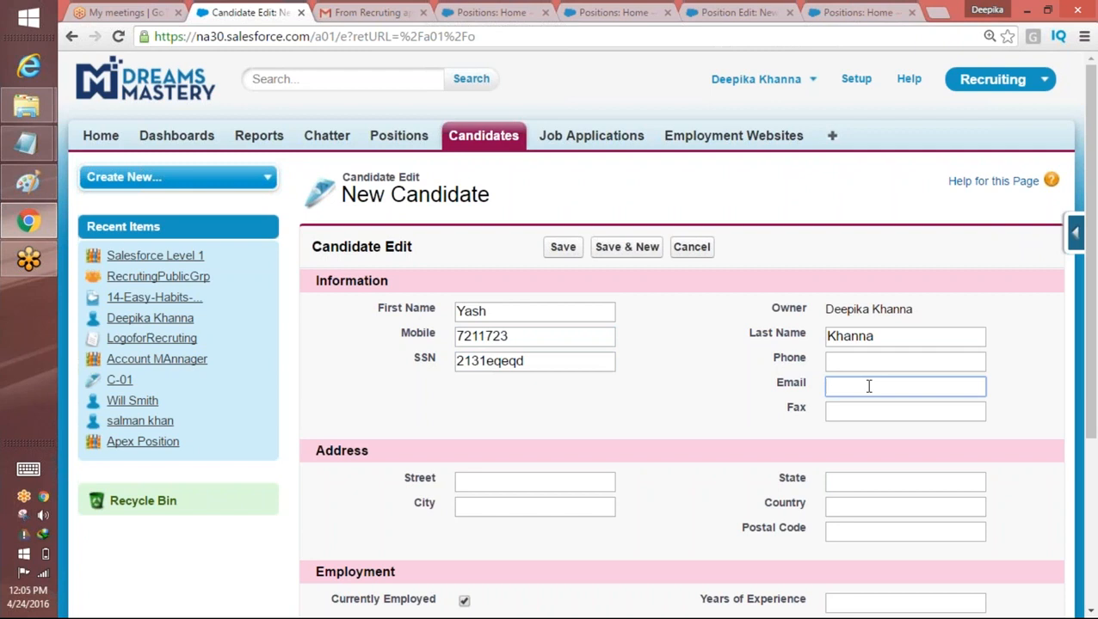
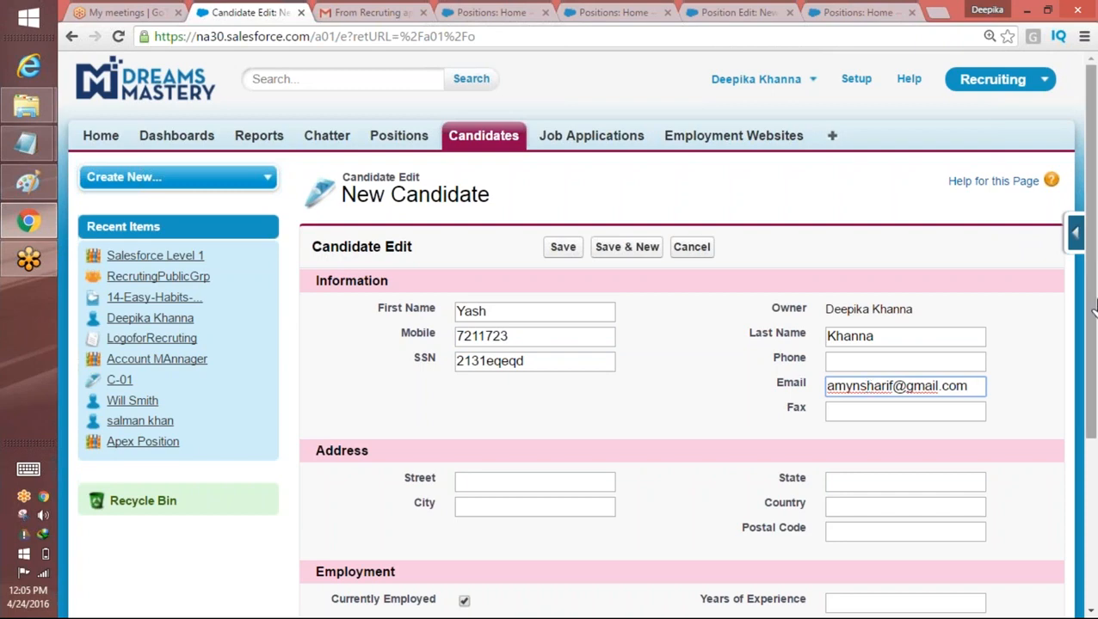
left_click_drag(1093, 421, 1092, 575)
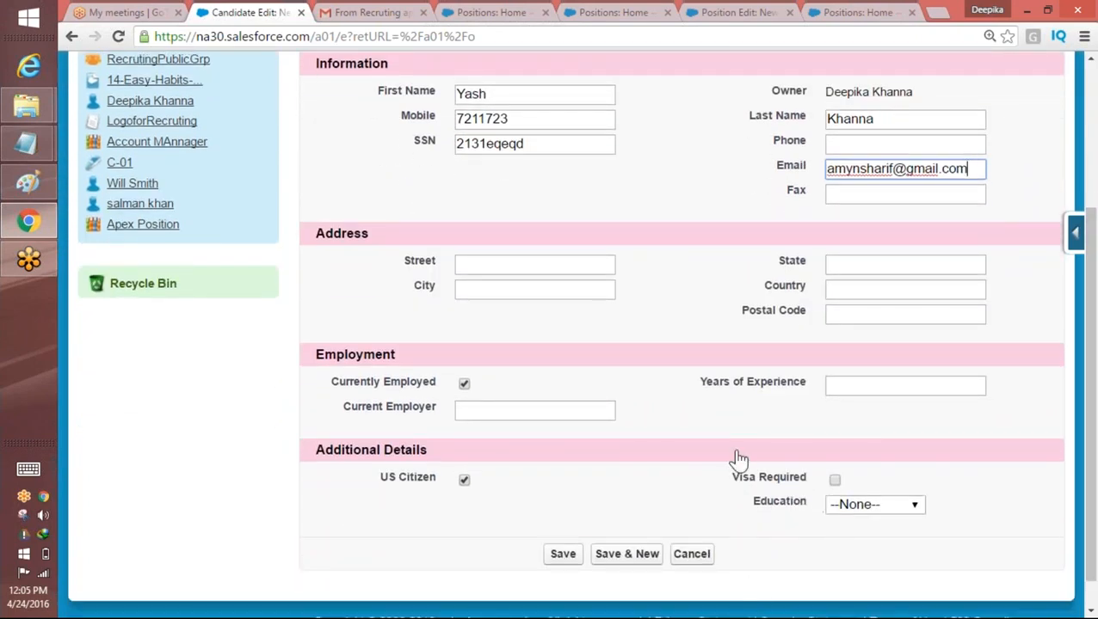
left_click(873, 508)
left_click(871, 418)
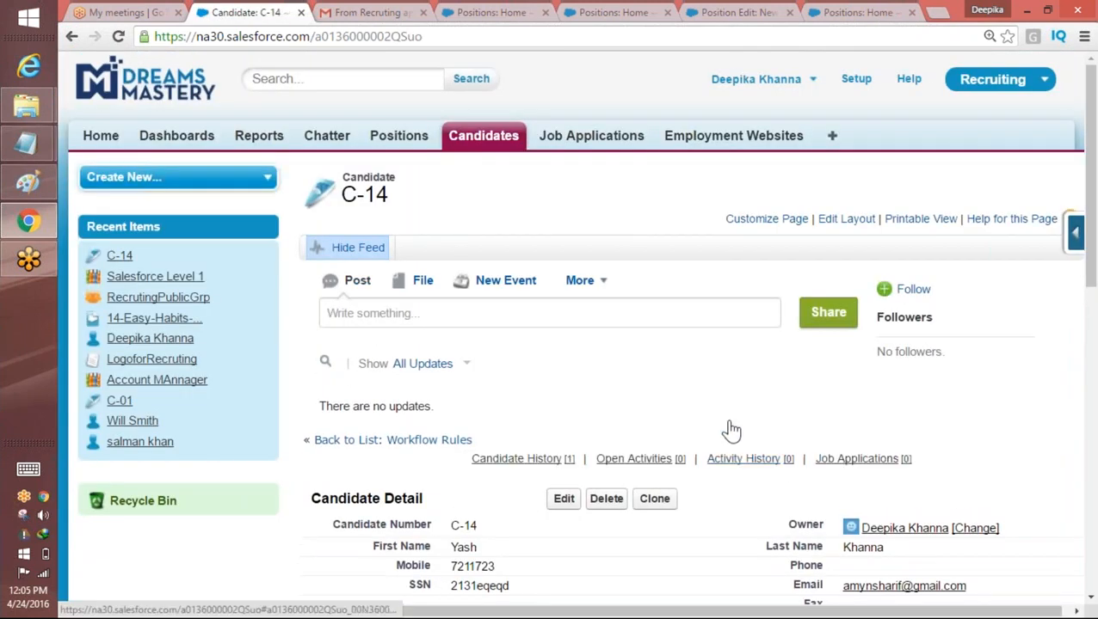
Edit candidate C-14 and save its Country as US
left_click(563, 499)
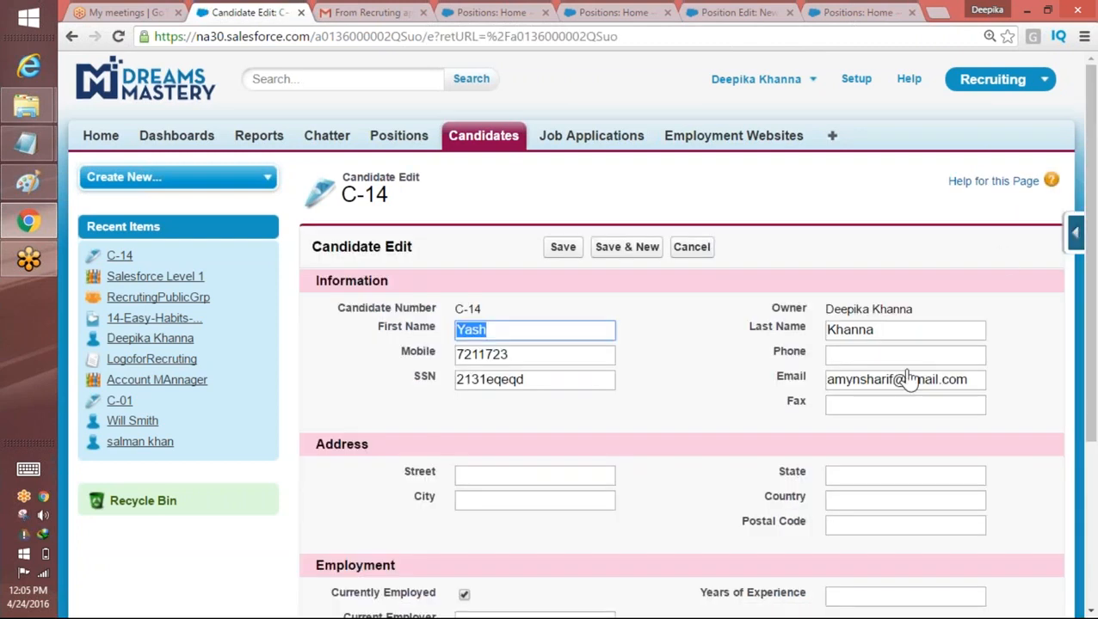
left_click(870, 505)
type("US")
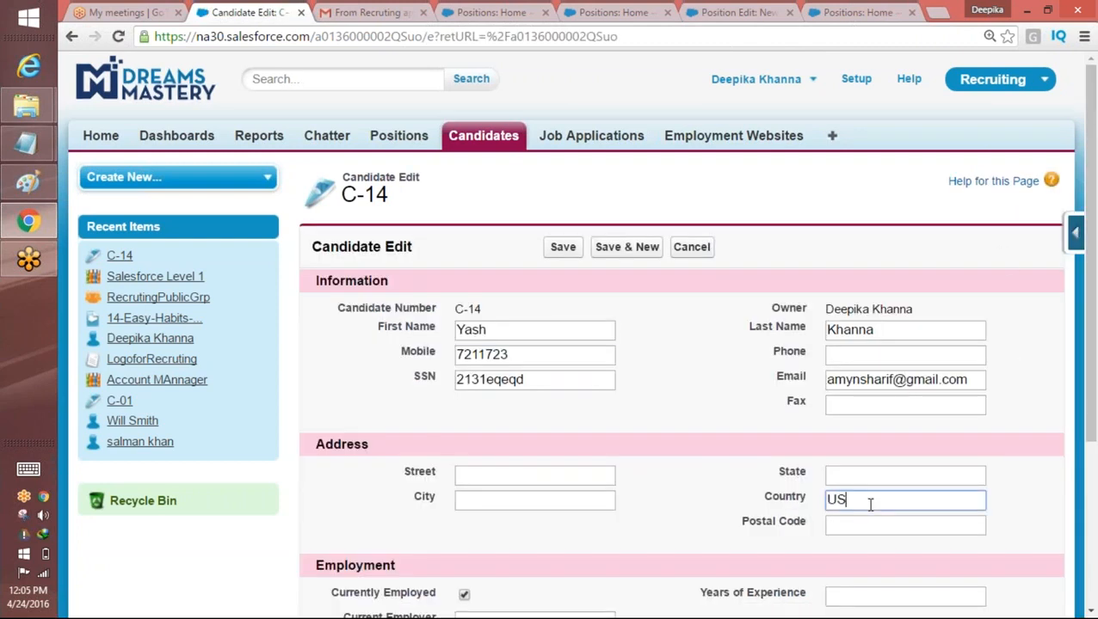
left_click(563, 247)
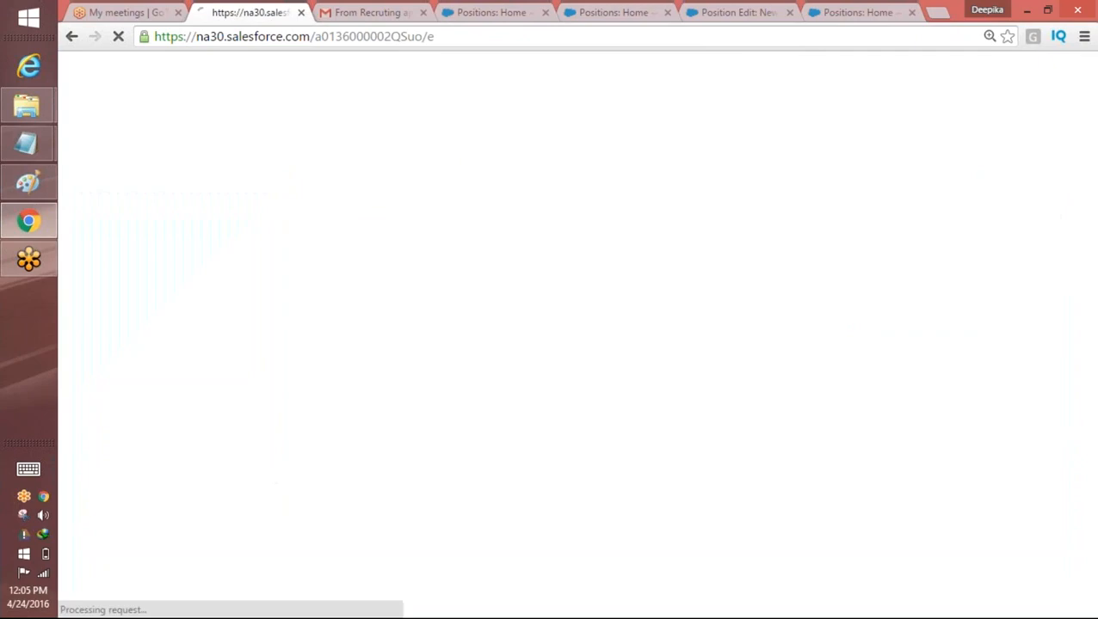
Open the 12:05 PM 'From Recruting app' email in Gmail and display its images
left_click(357, 12)
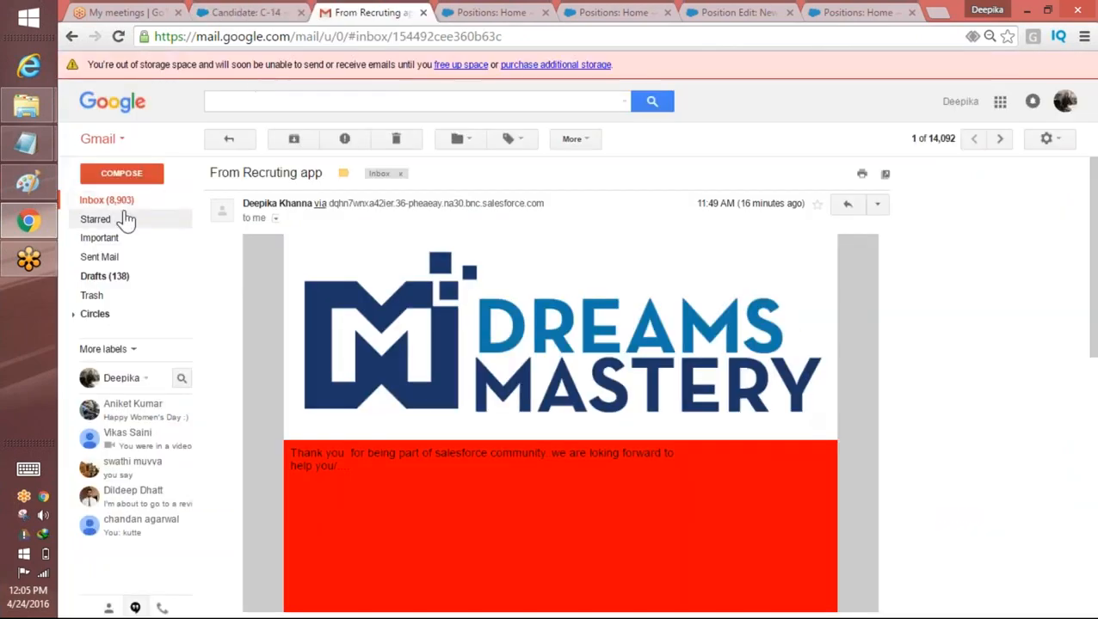
left_click(122, 217)
left_click(127, 203)
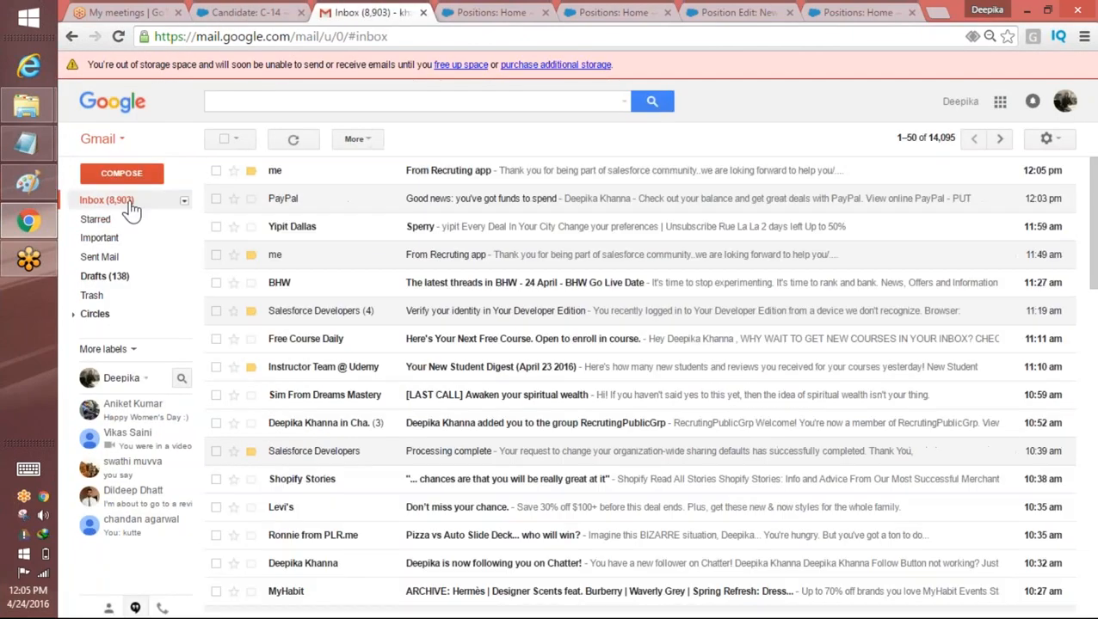
left_click(485, 177)
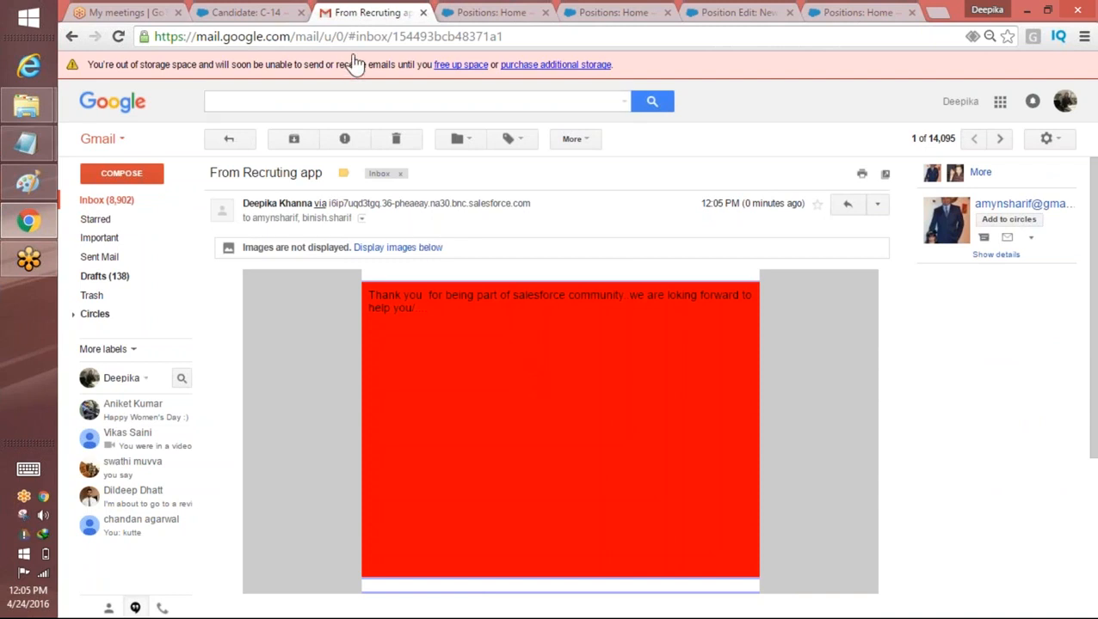
left_click(133, 206)
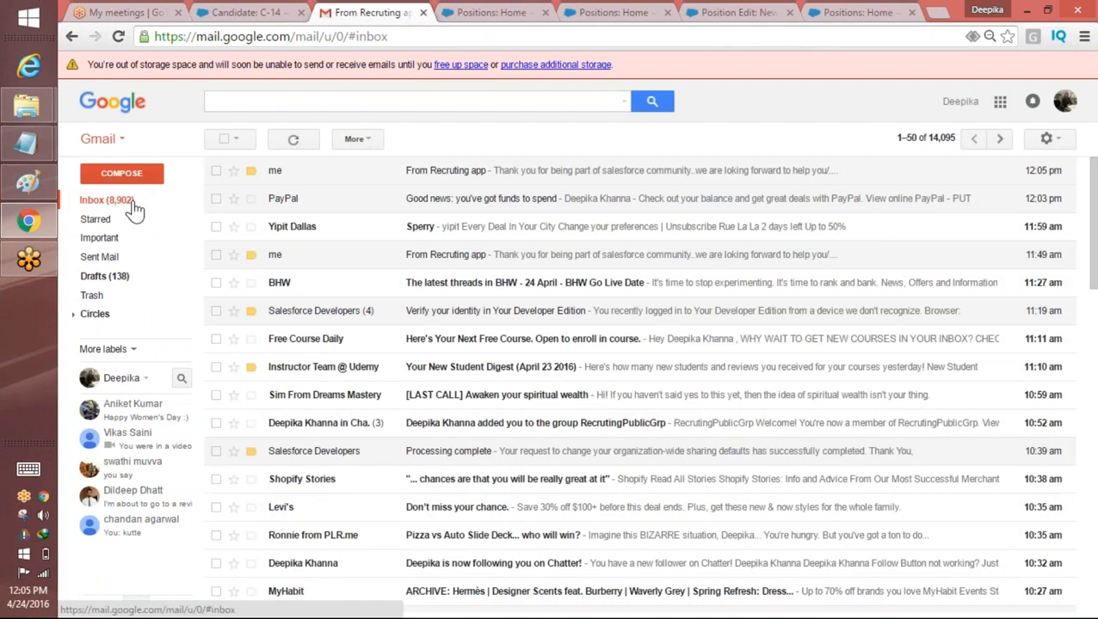
left_click(468, 172)
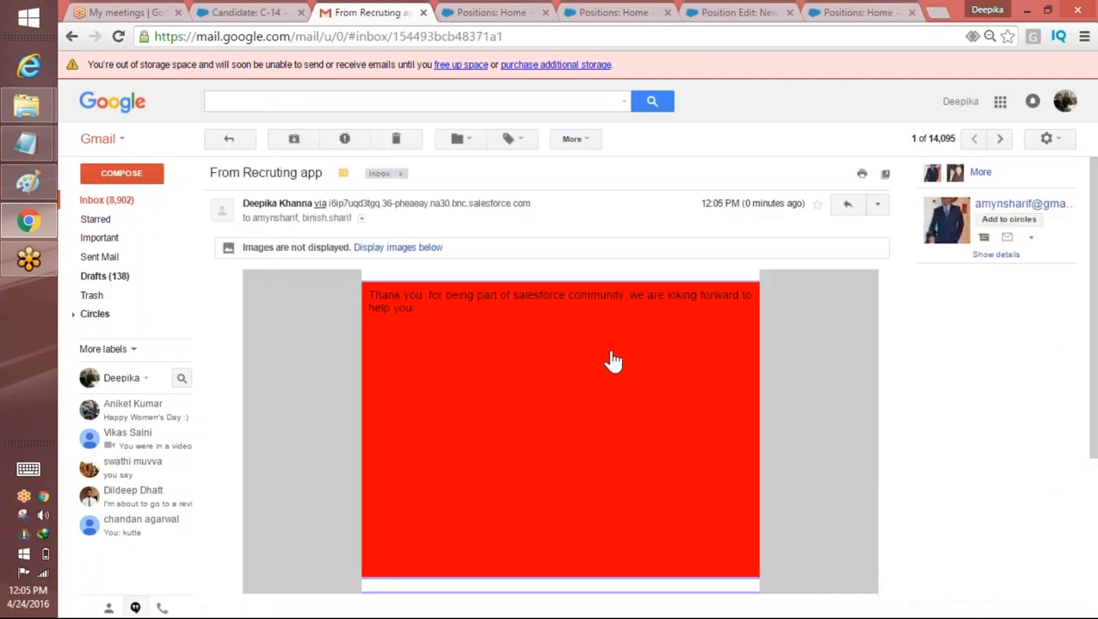
left_click(392, 248)
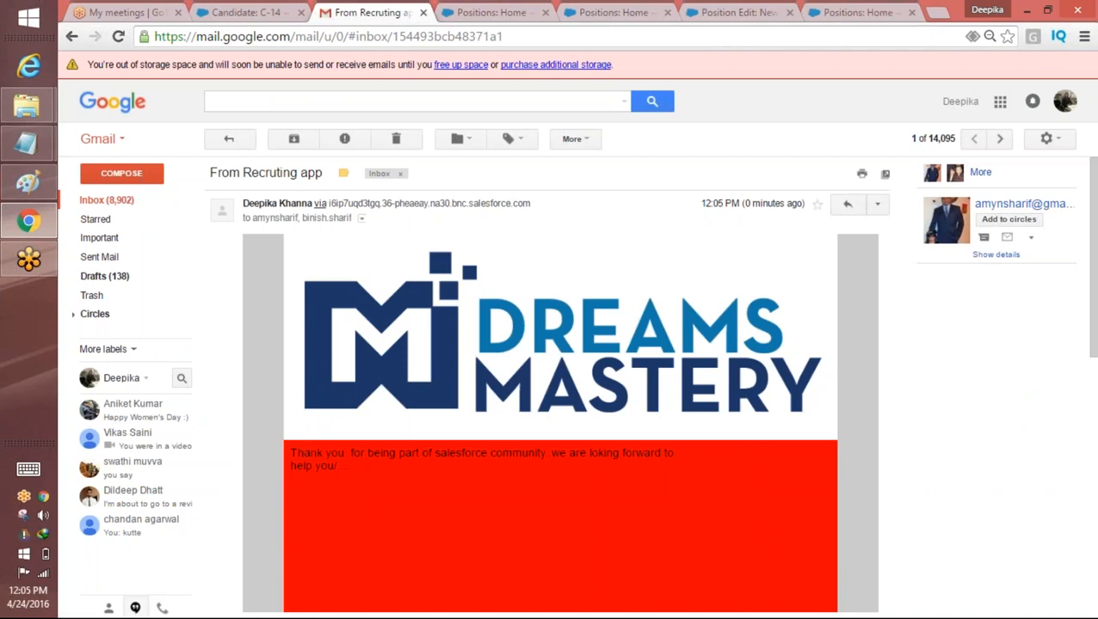
left_click(745, 13)
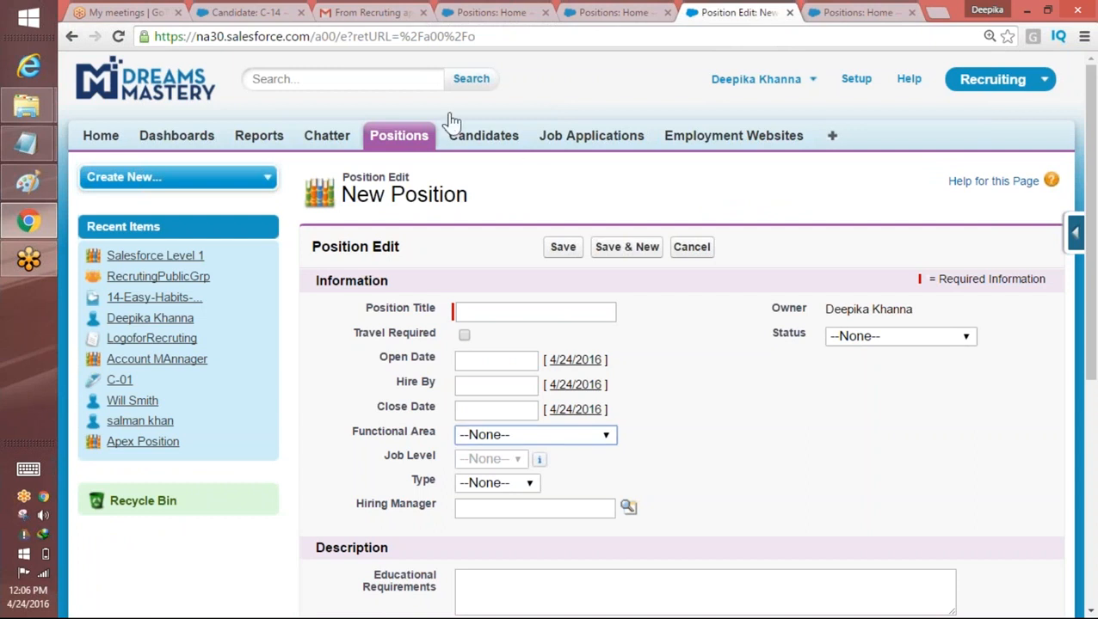